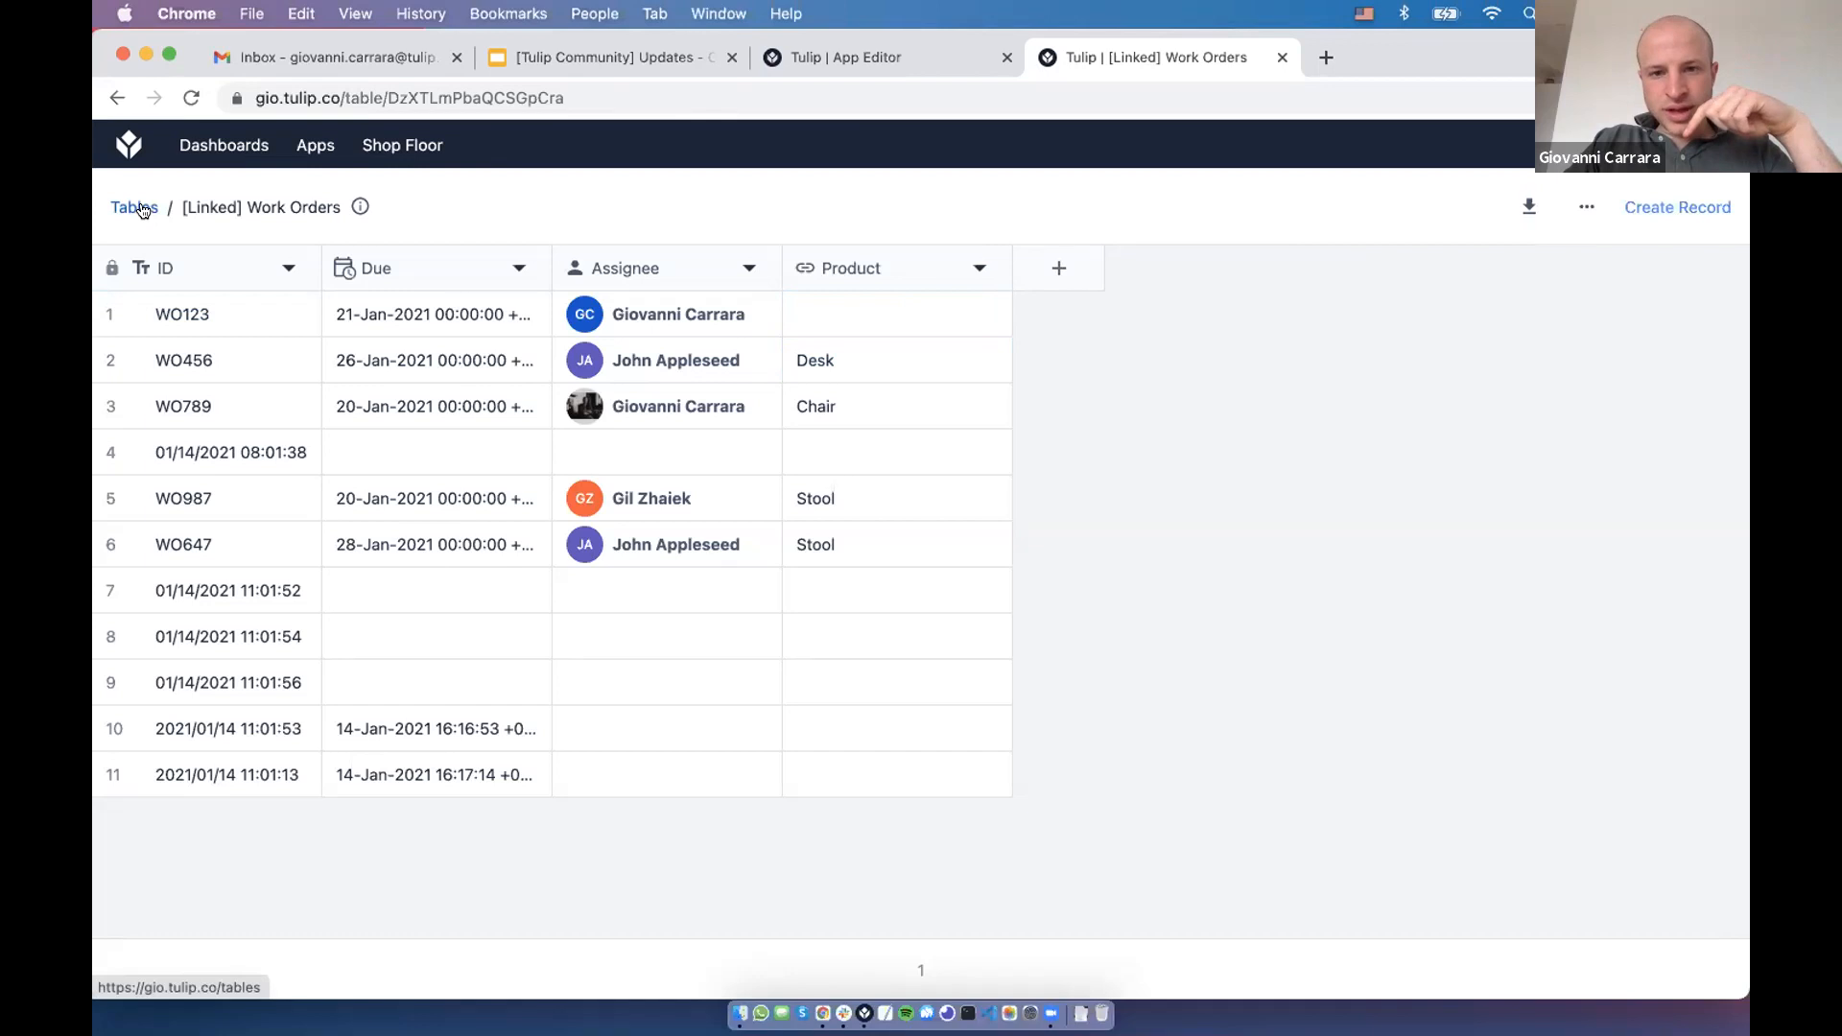
Review the link settings of the Product field in the [Linked] Work Orders table and close them without saving
left_click(974, 271)
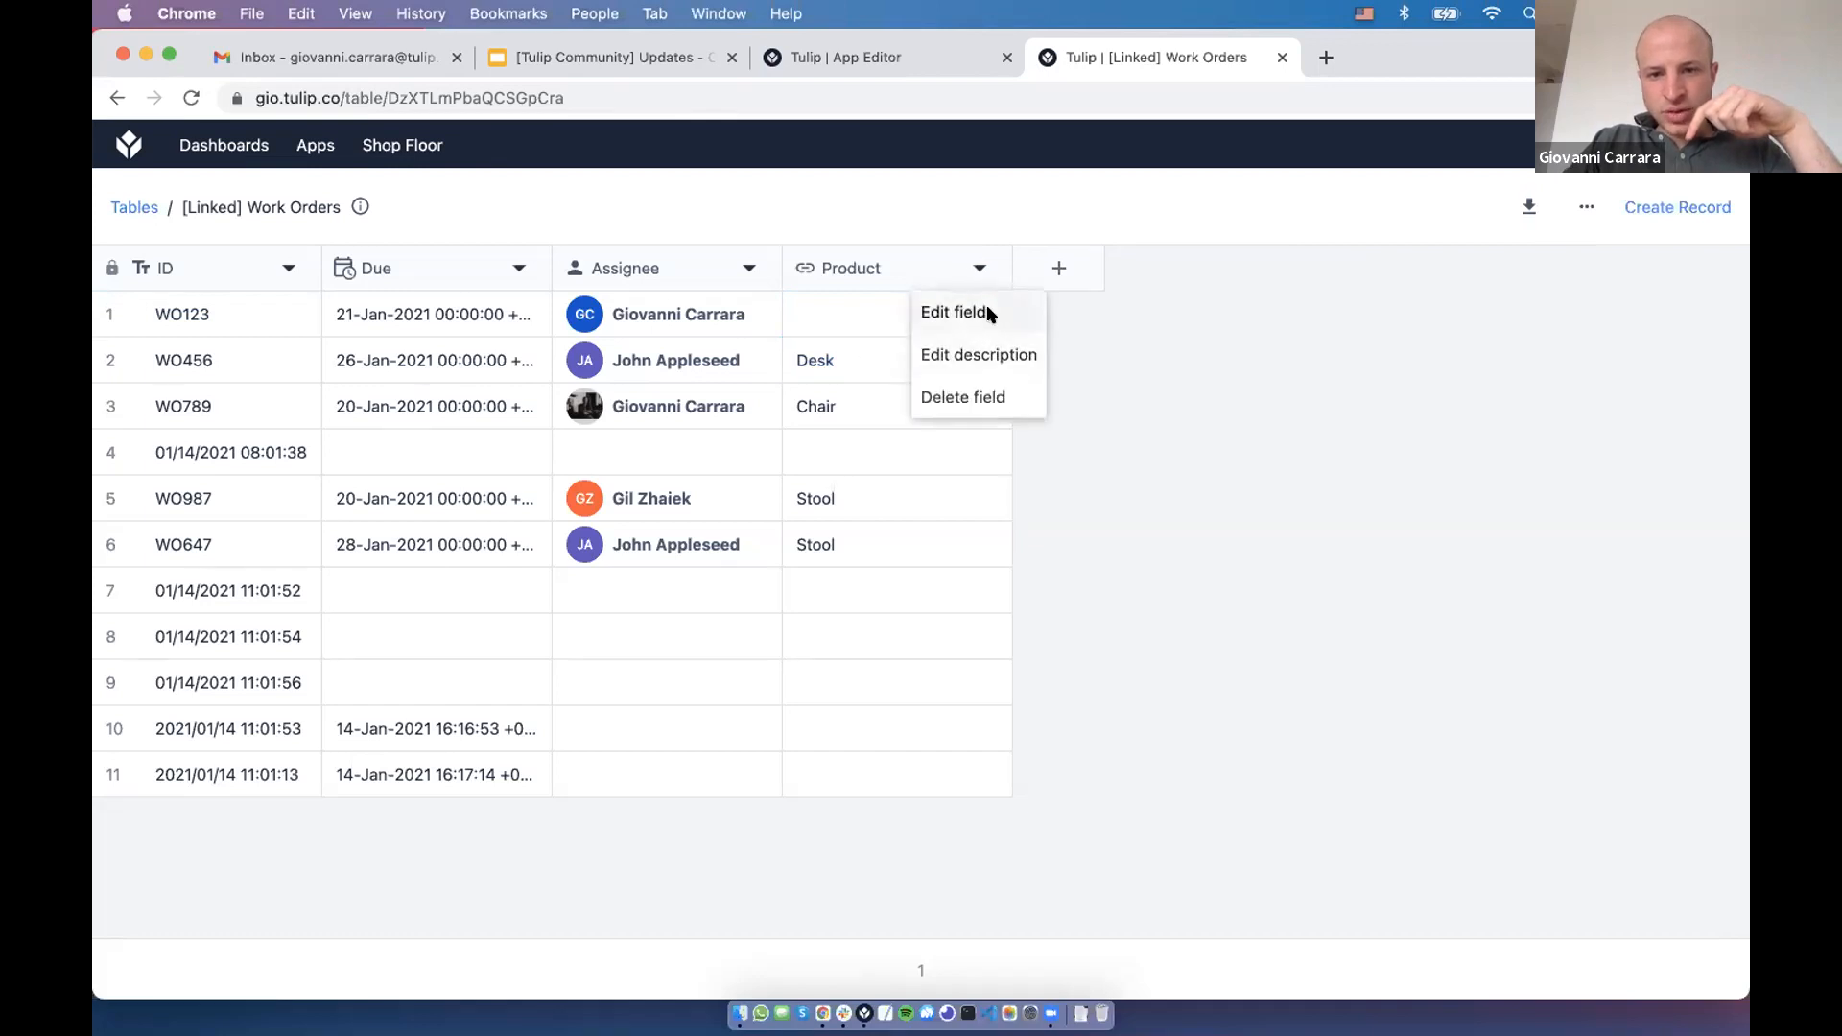
left_click(985, 312)
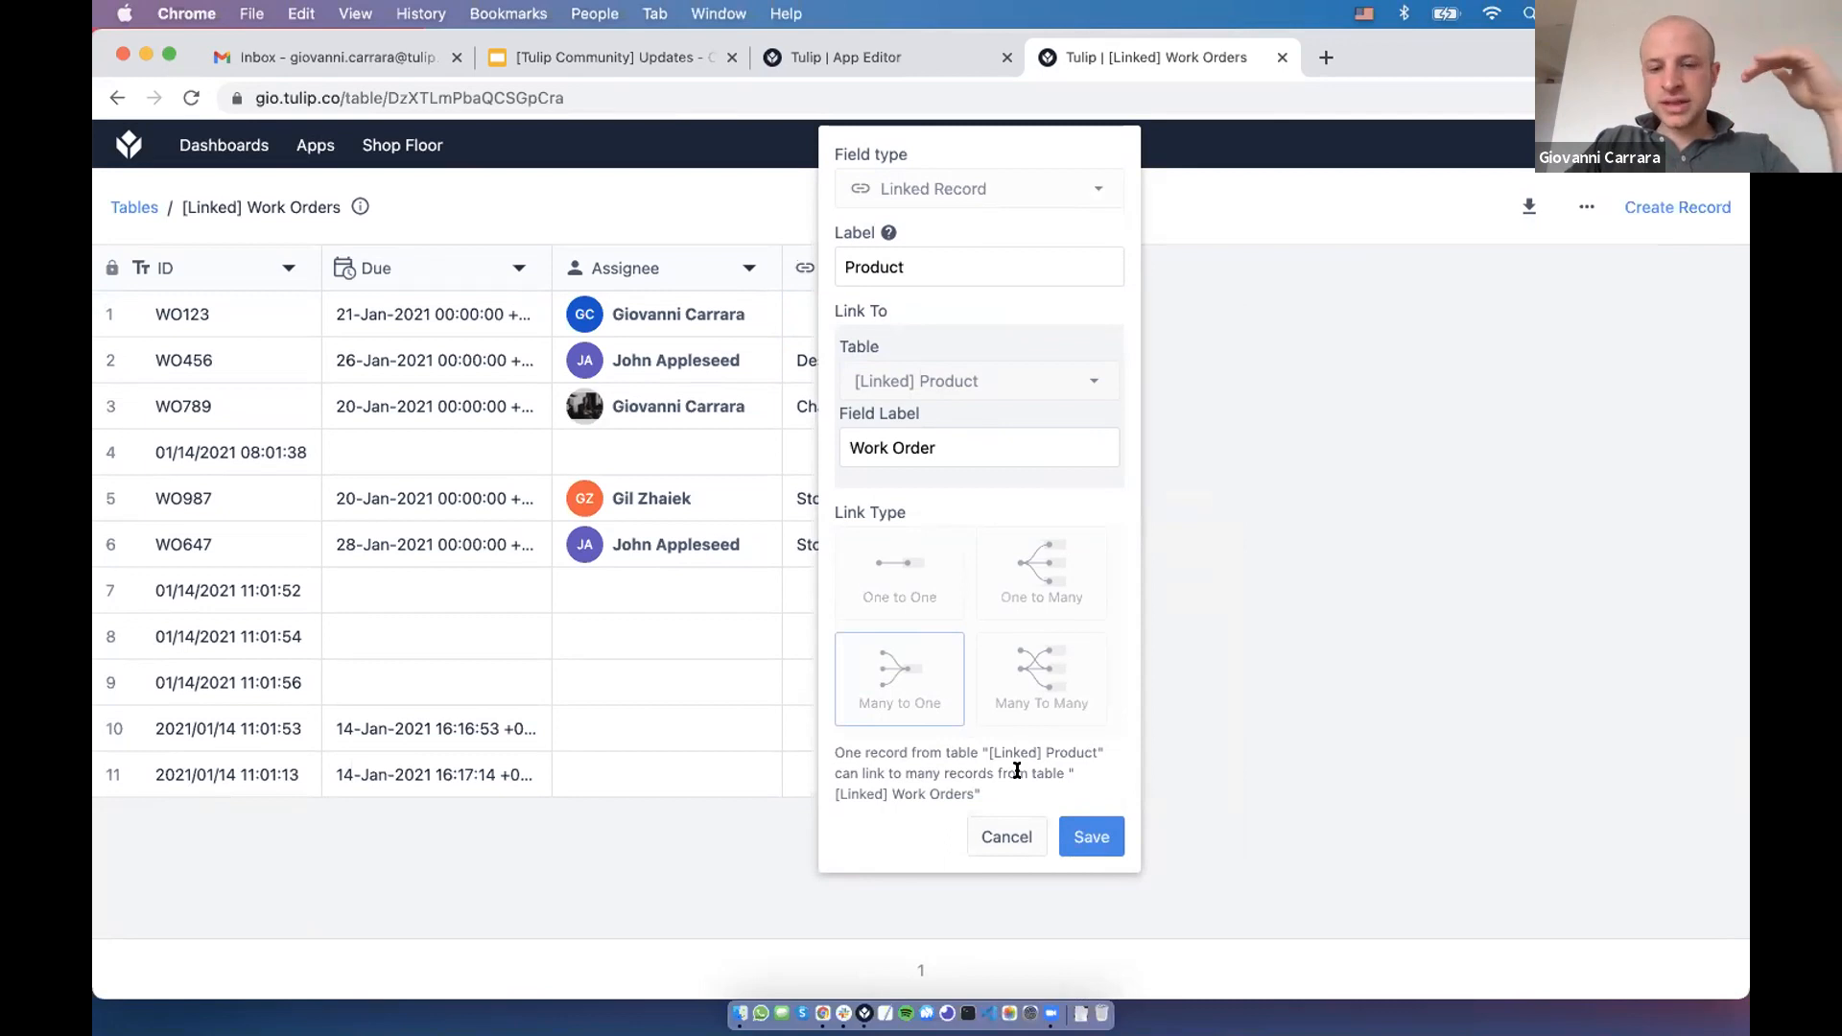
left_click(1005, 831)
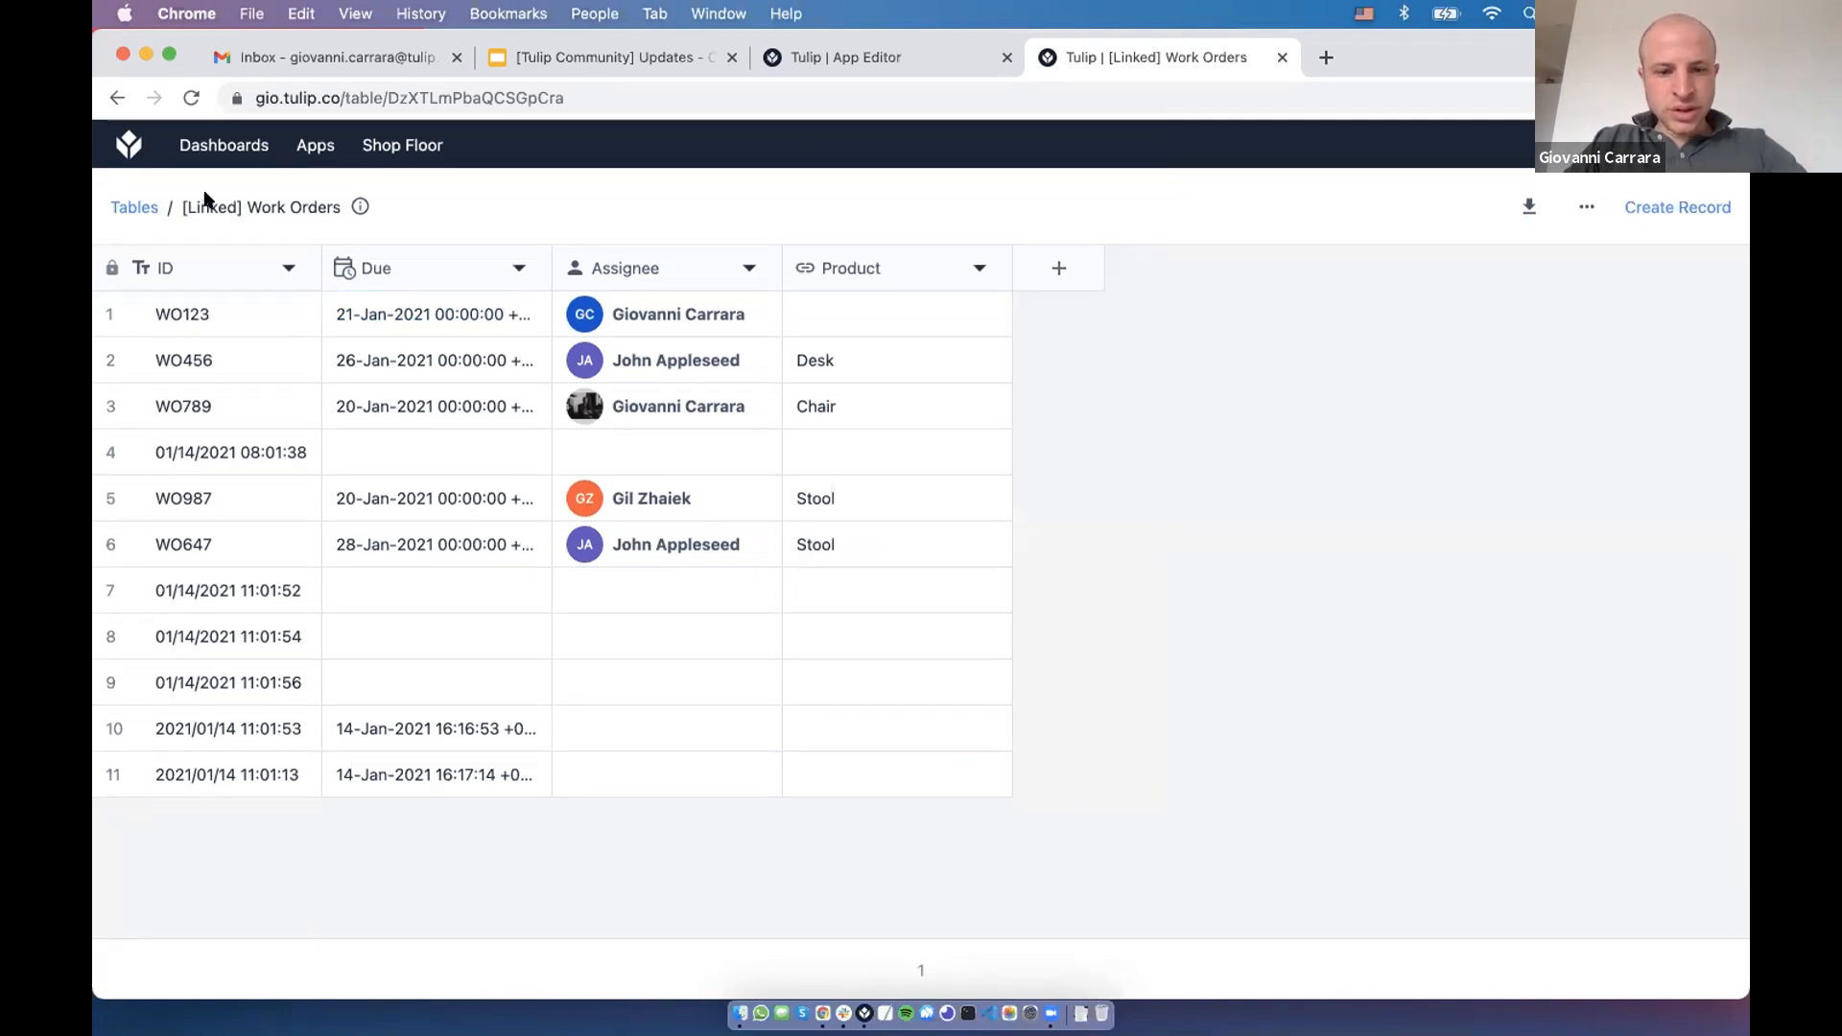
Open the work order record 2021/01/14 11:01:13 and list the products available to link to it
left_click(898, 776)
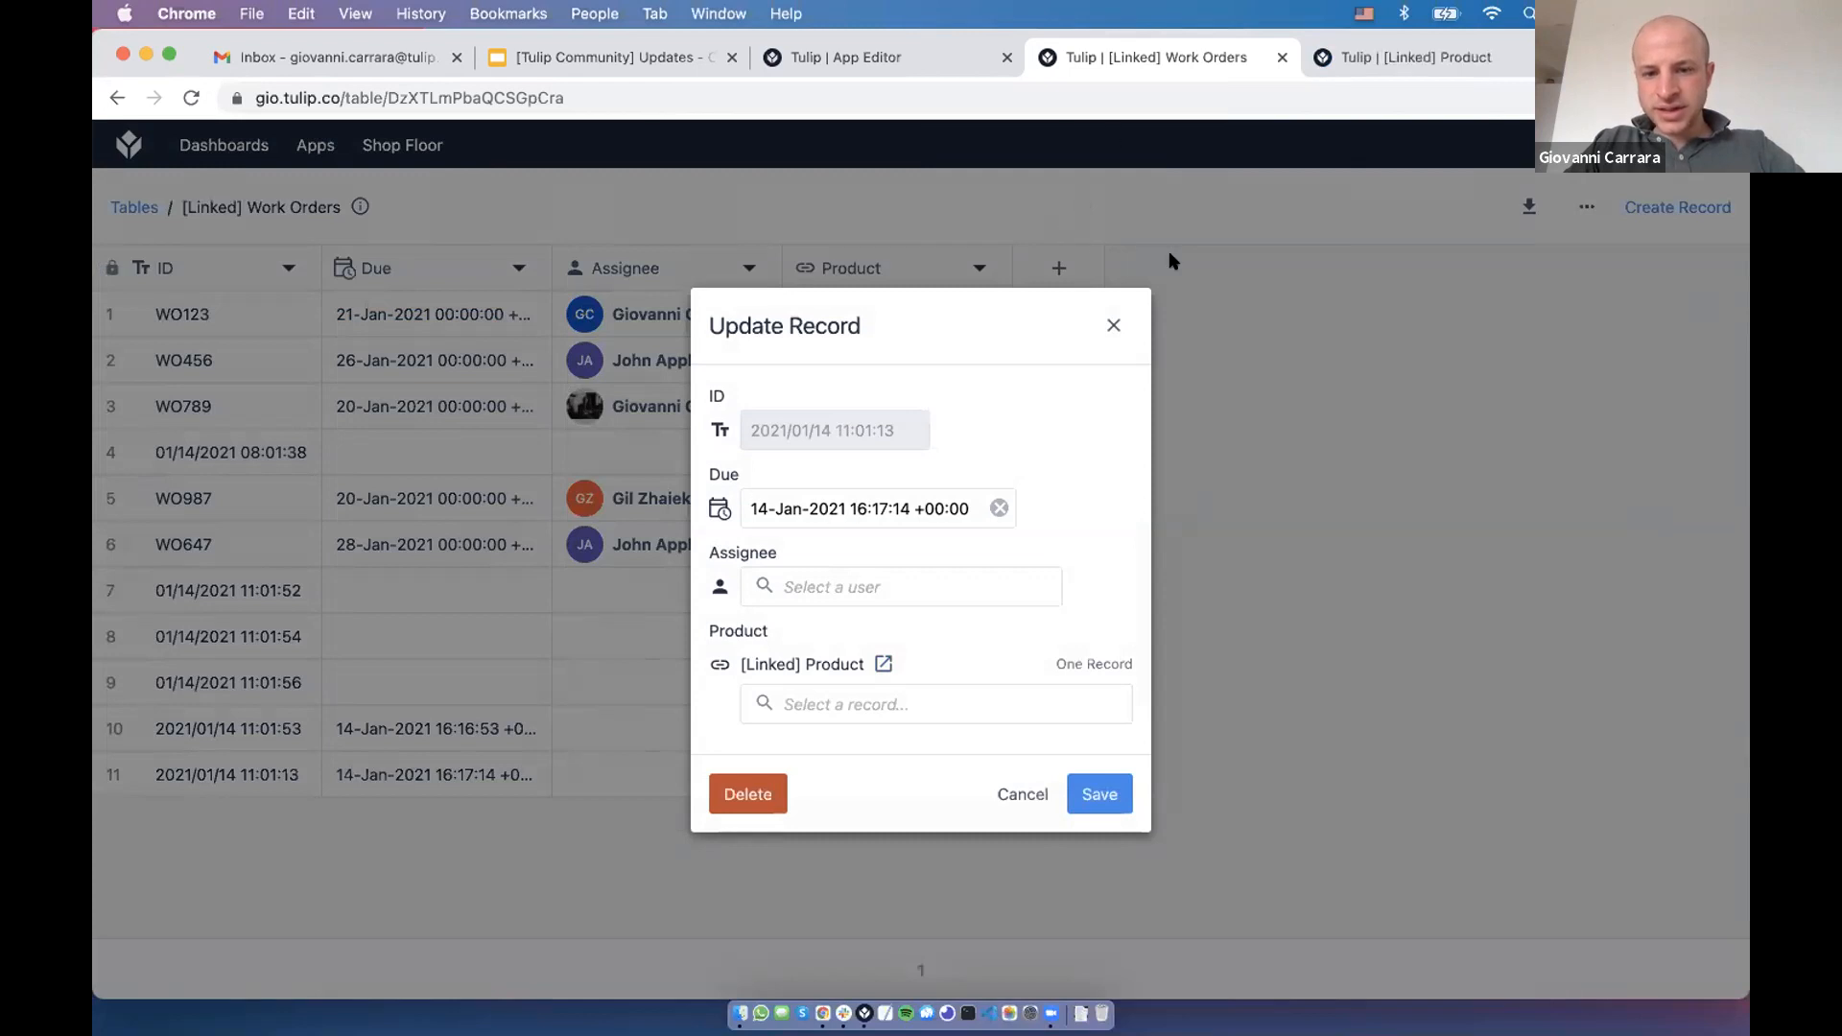
left_click(831, 704)
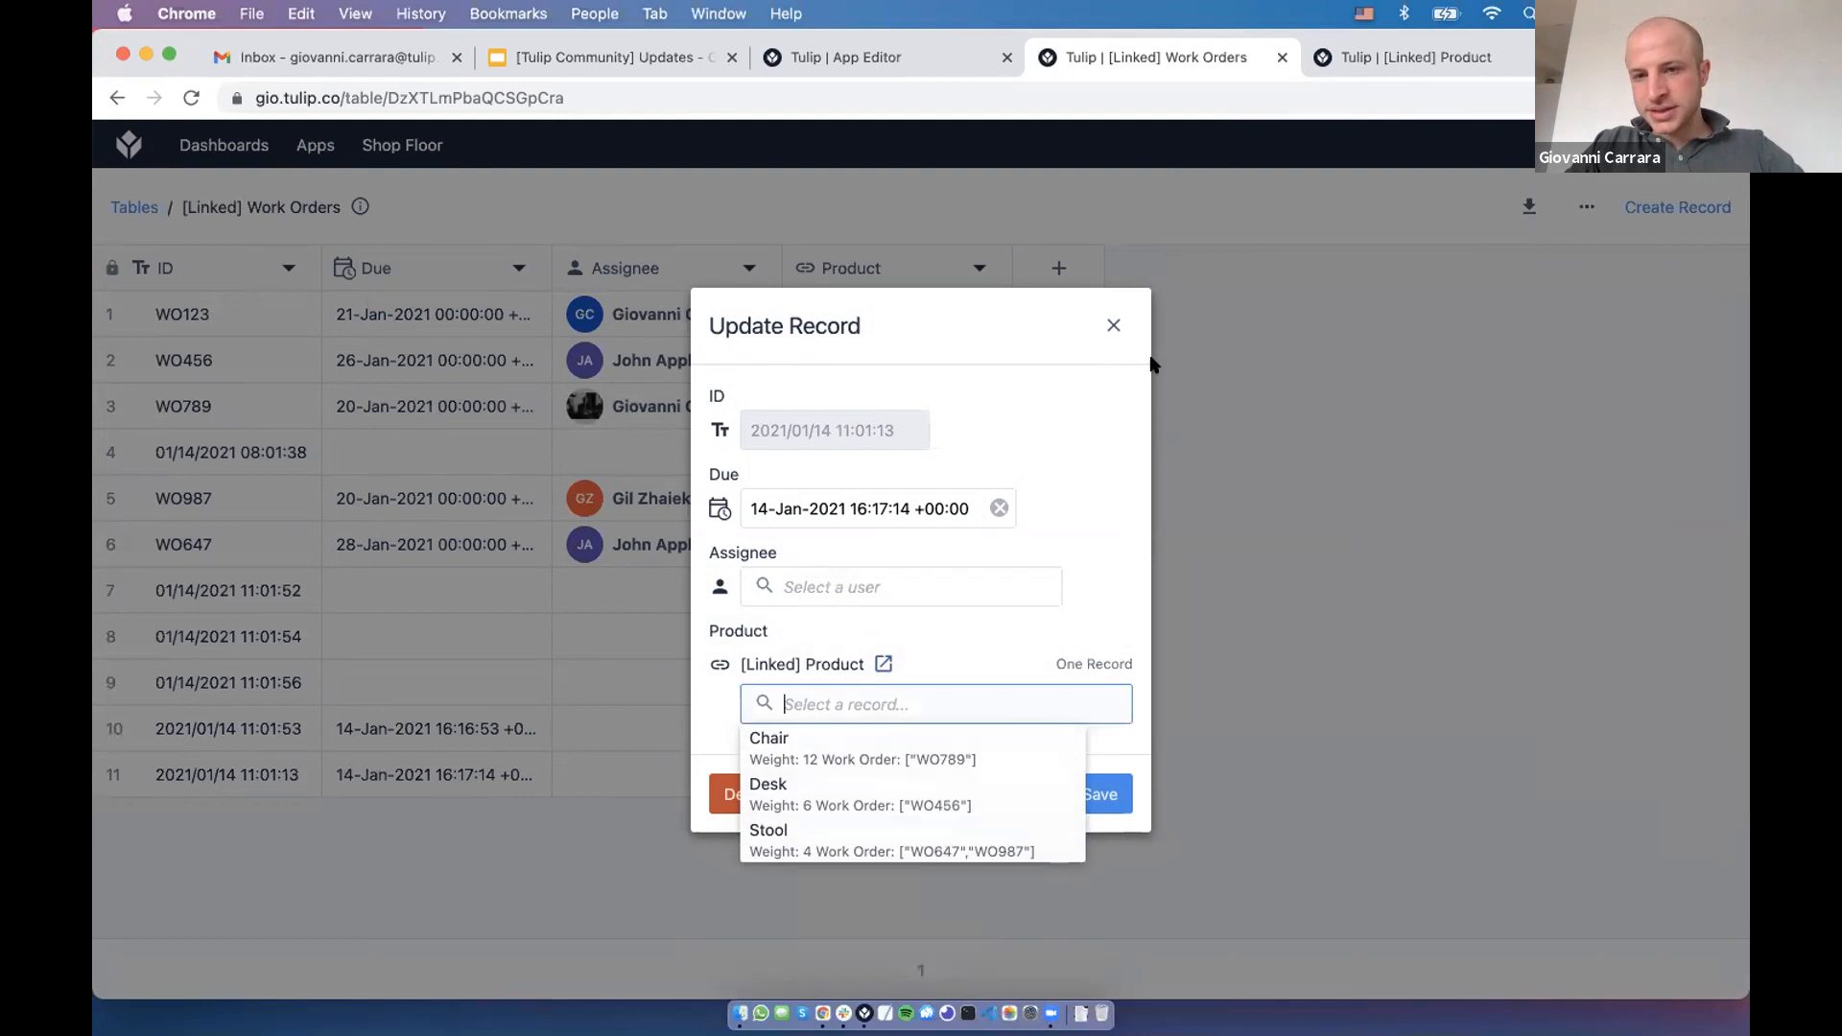
Examine the products, their weights and their linked work orders in the [Linked] Product table
left_click(1411, 56)
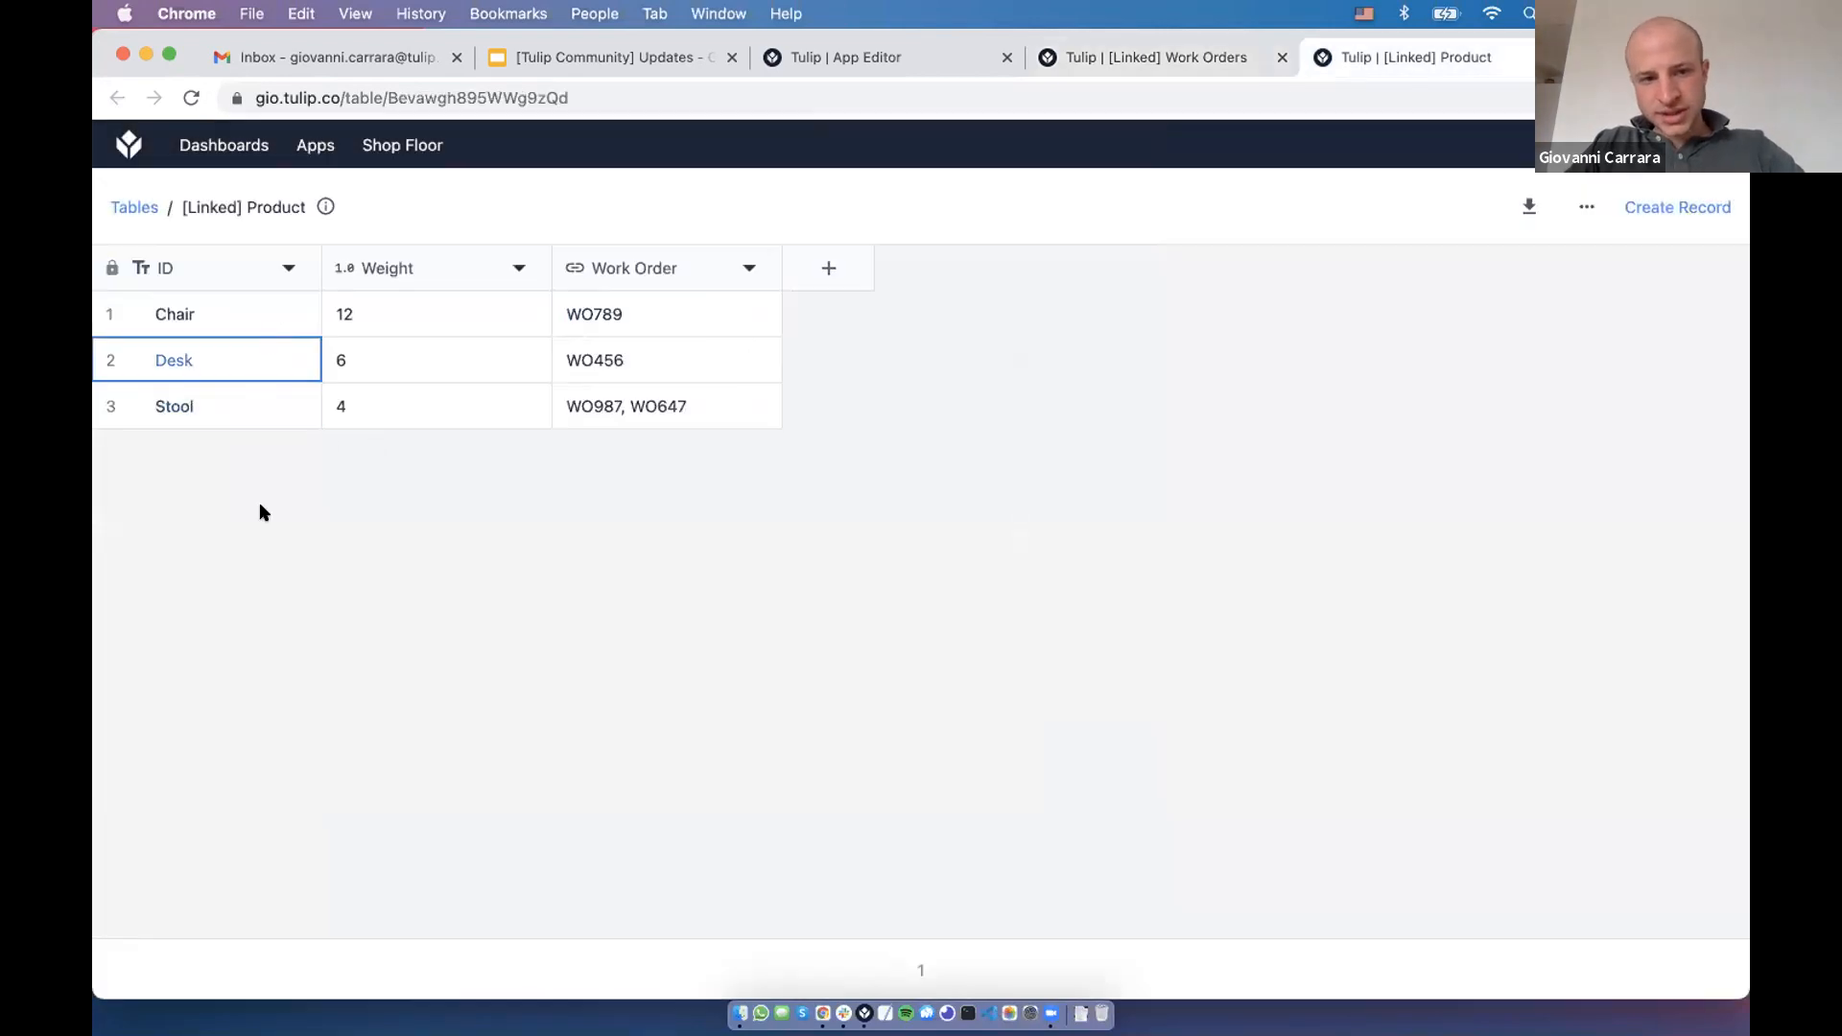
left_click(327, 314)
left_click(403, 361)
left_click(427, 398)
left_click(484, 376)
left_click(576, 305)
left_click(375, 315)
left_click(177, 361)
left_click(486, 394)
left_click(659, 332)
left_click(576, 284)
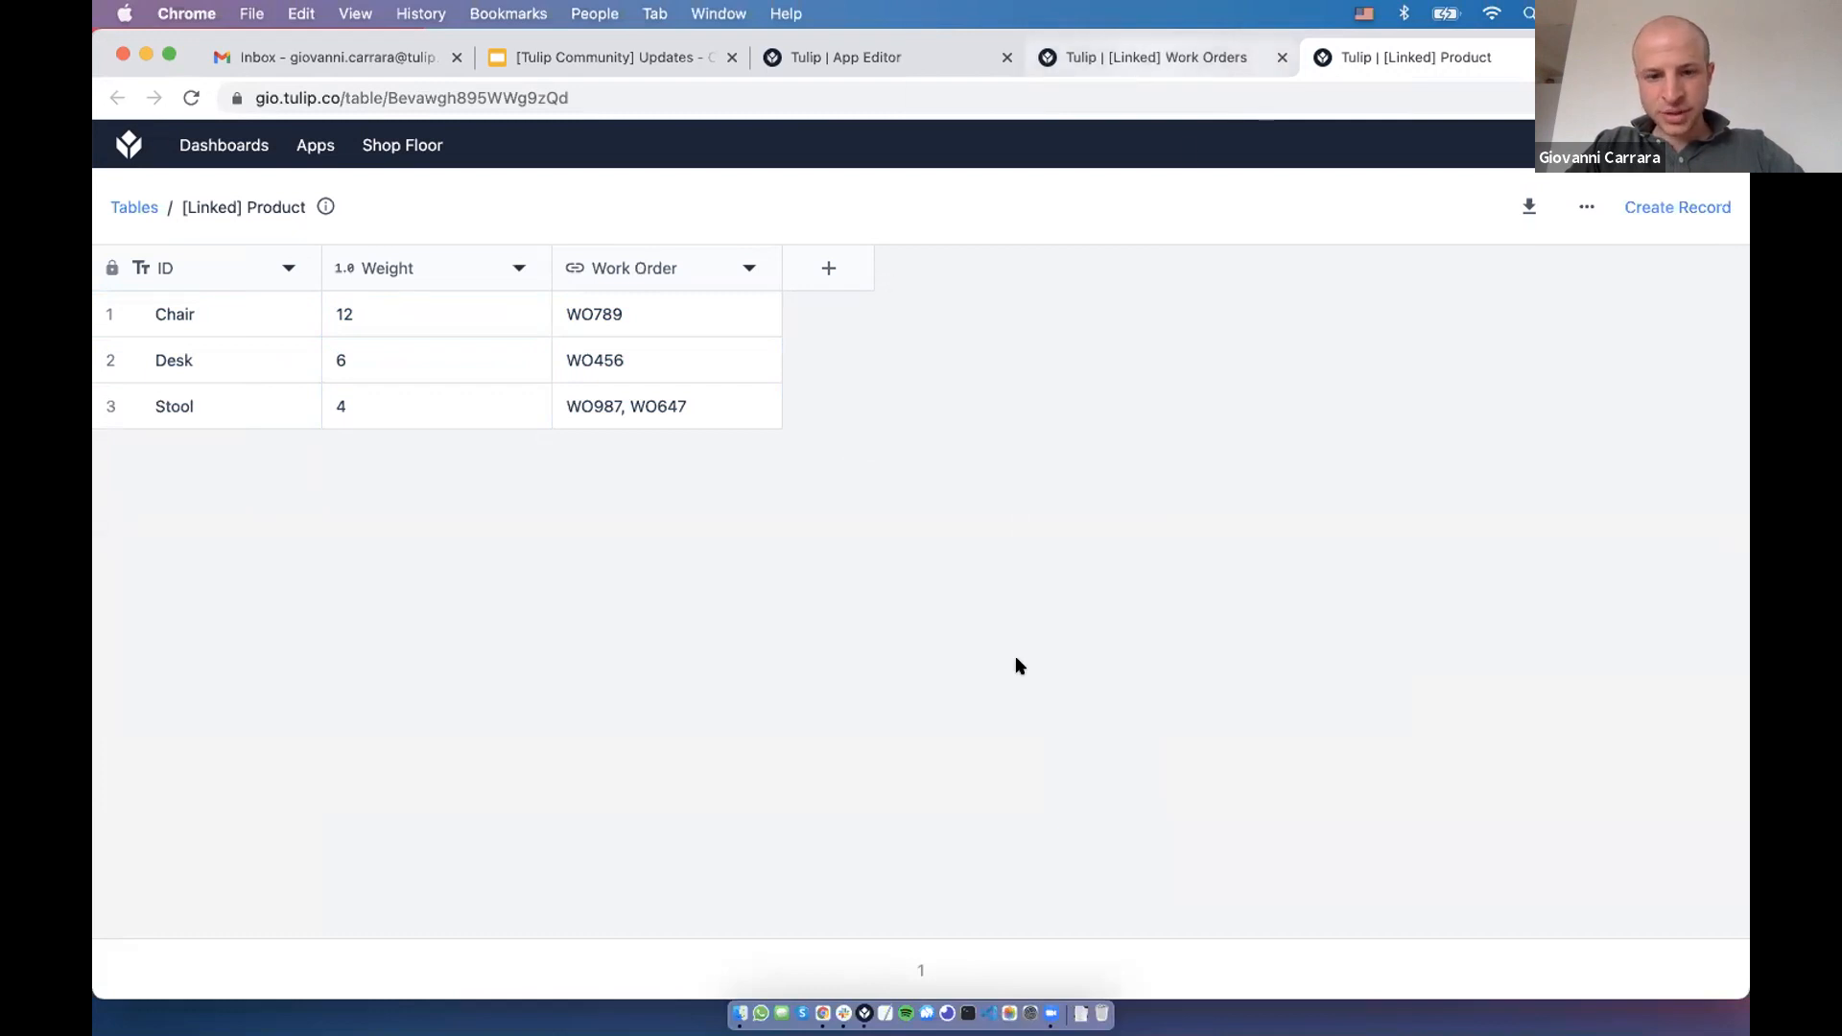
Link the product Chair to the work order record 2021/01/14 11:01:13 and save the record
left_click(1156, 58)
left_click(917, 760)
left_click(1094, 806)
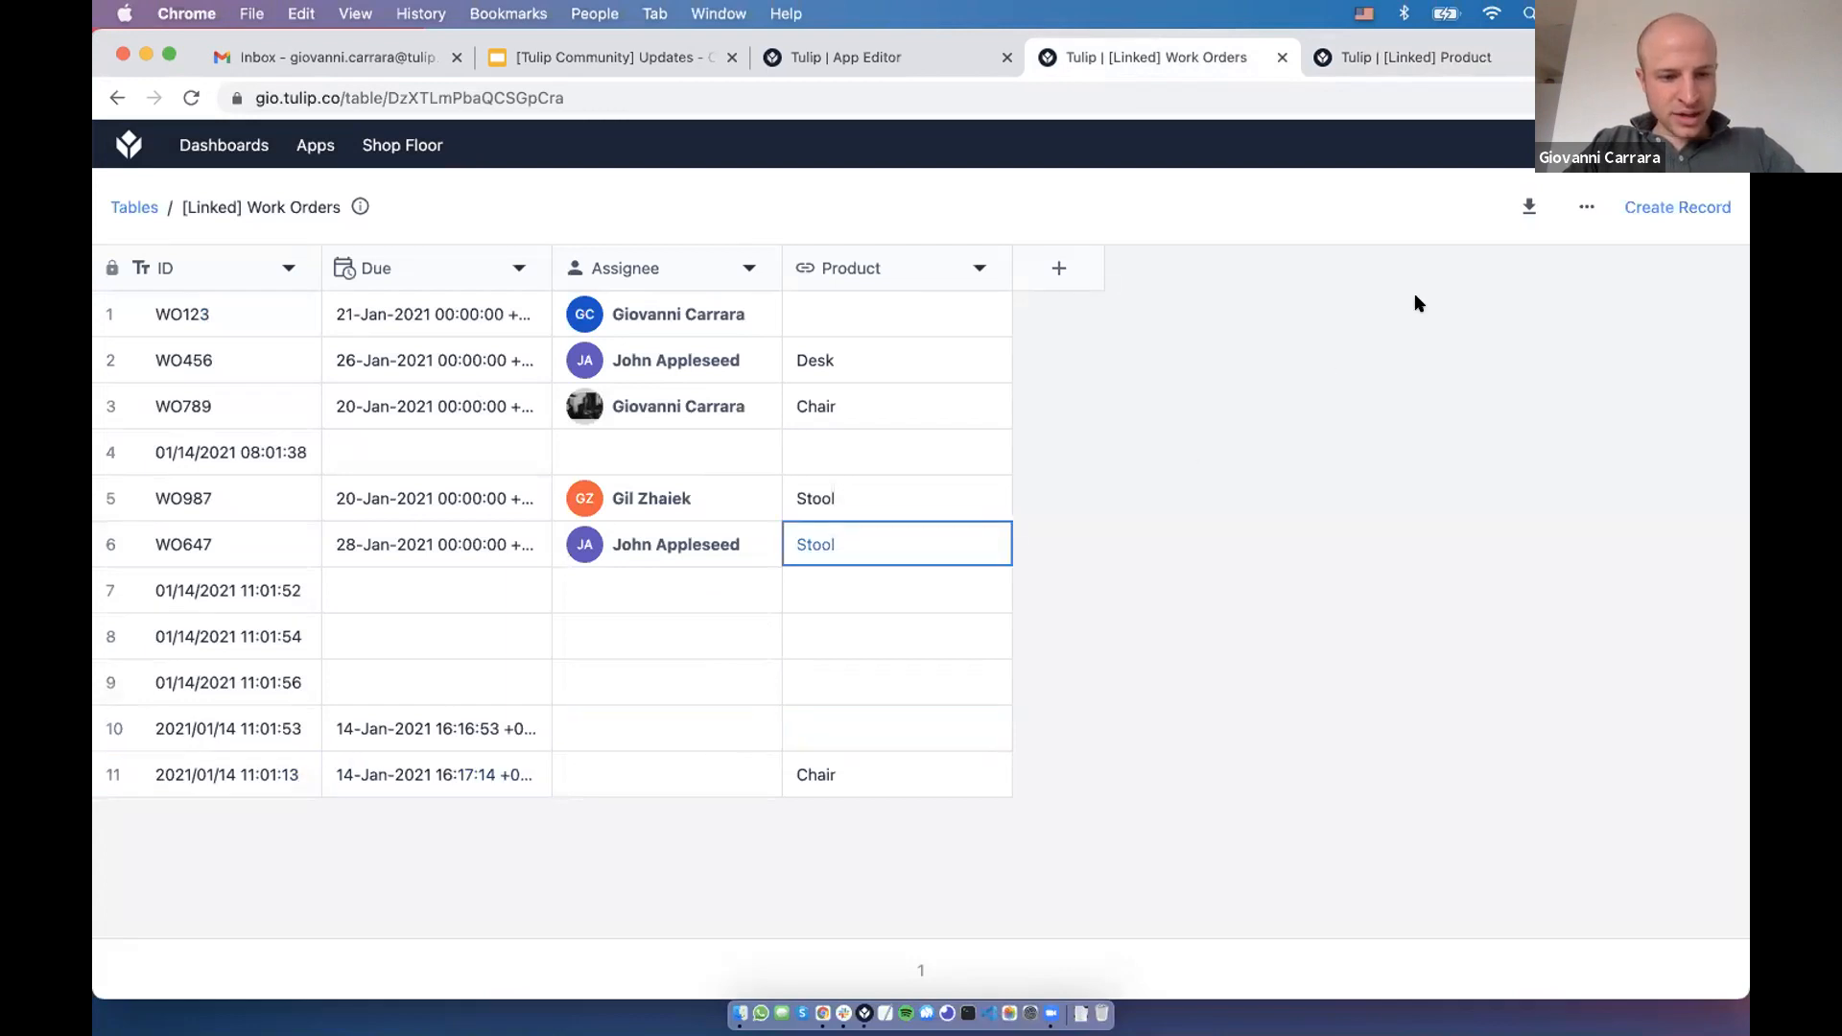
Widen the Work Order column in the [Linked] Product table so its full contents fit
left_click(1386, 58)
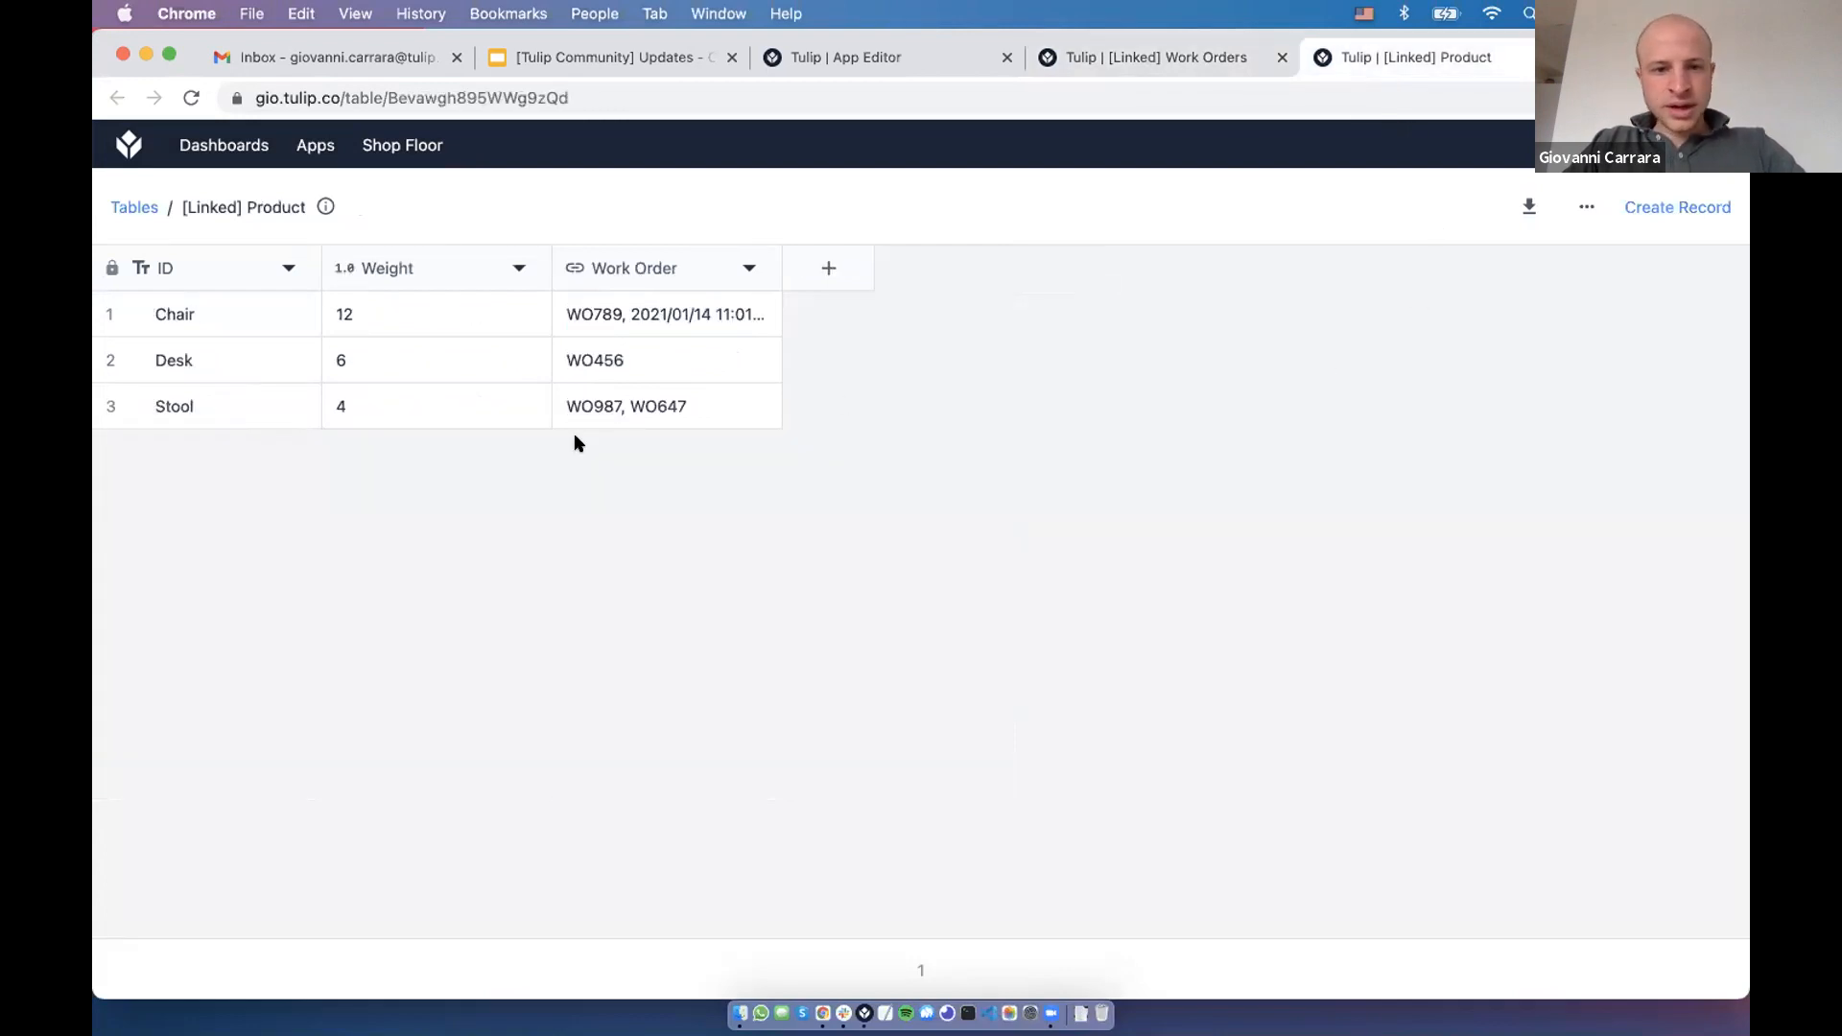
left_click_drag(773, 256, 1052, 278)
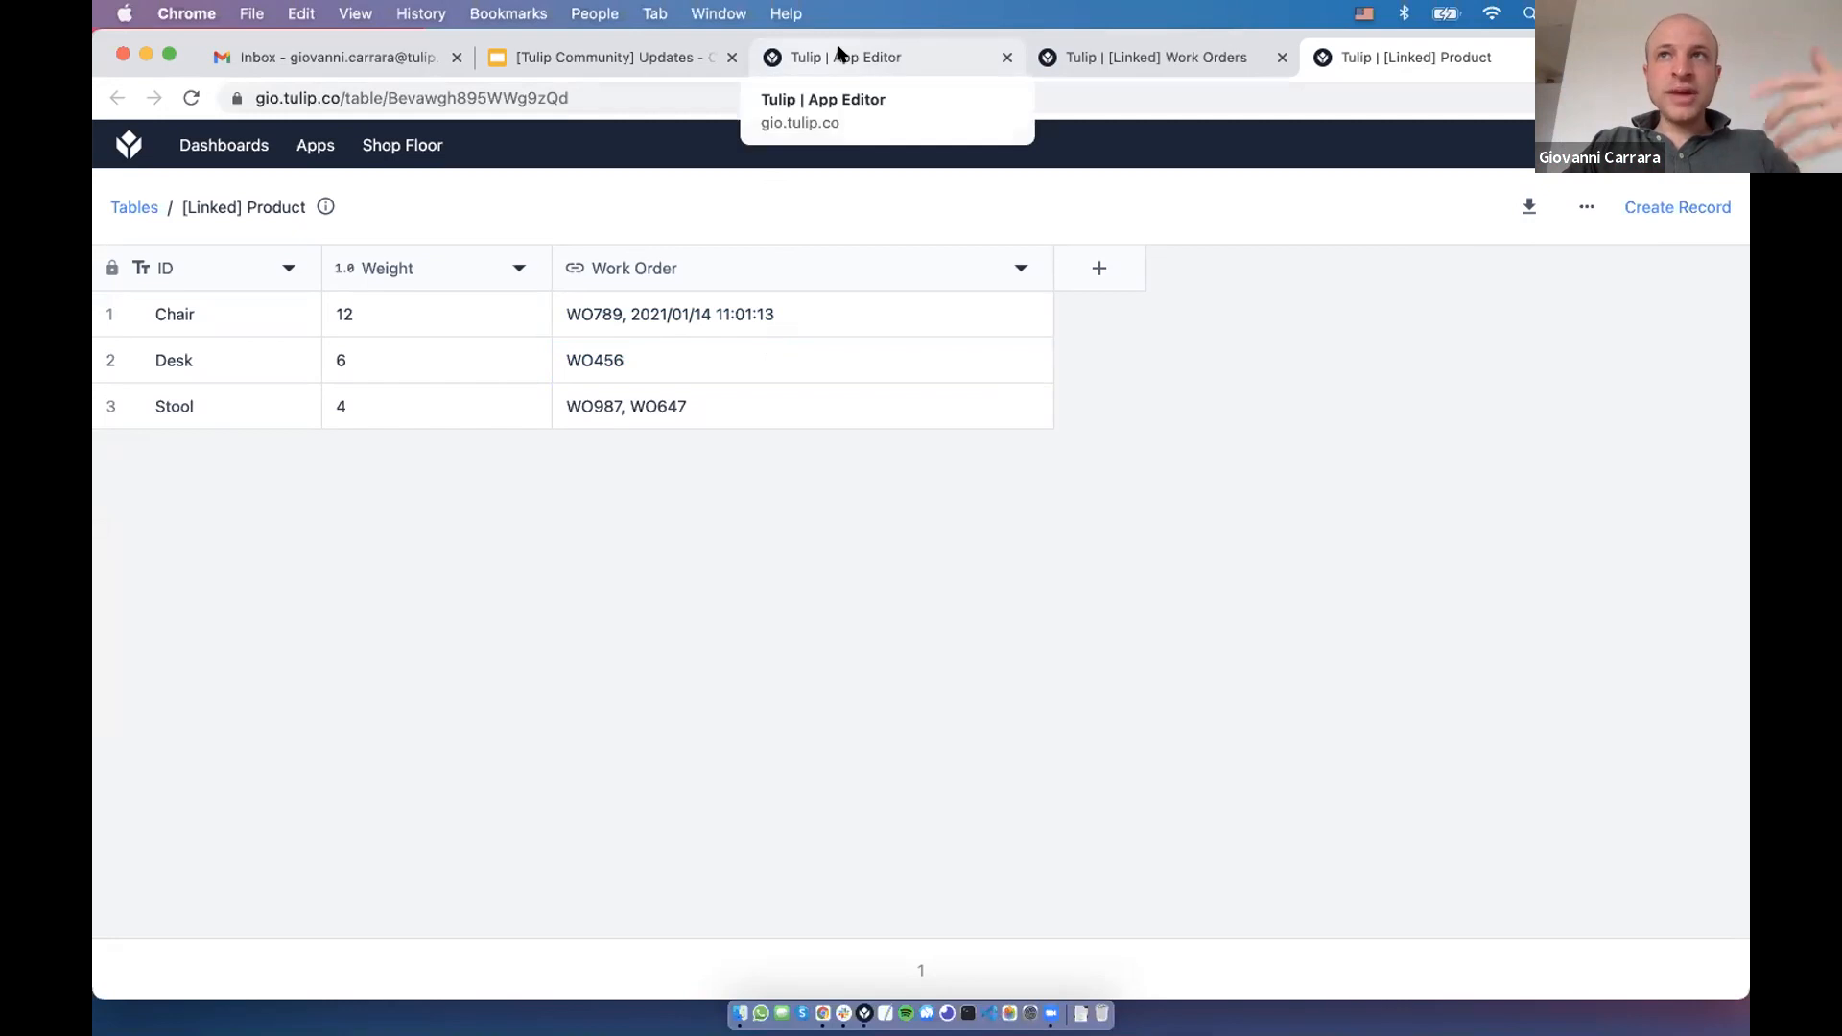
Open step 123 in the App Editor and switch to Tulip Player
left_click(259, 482)
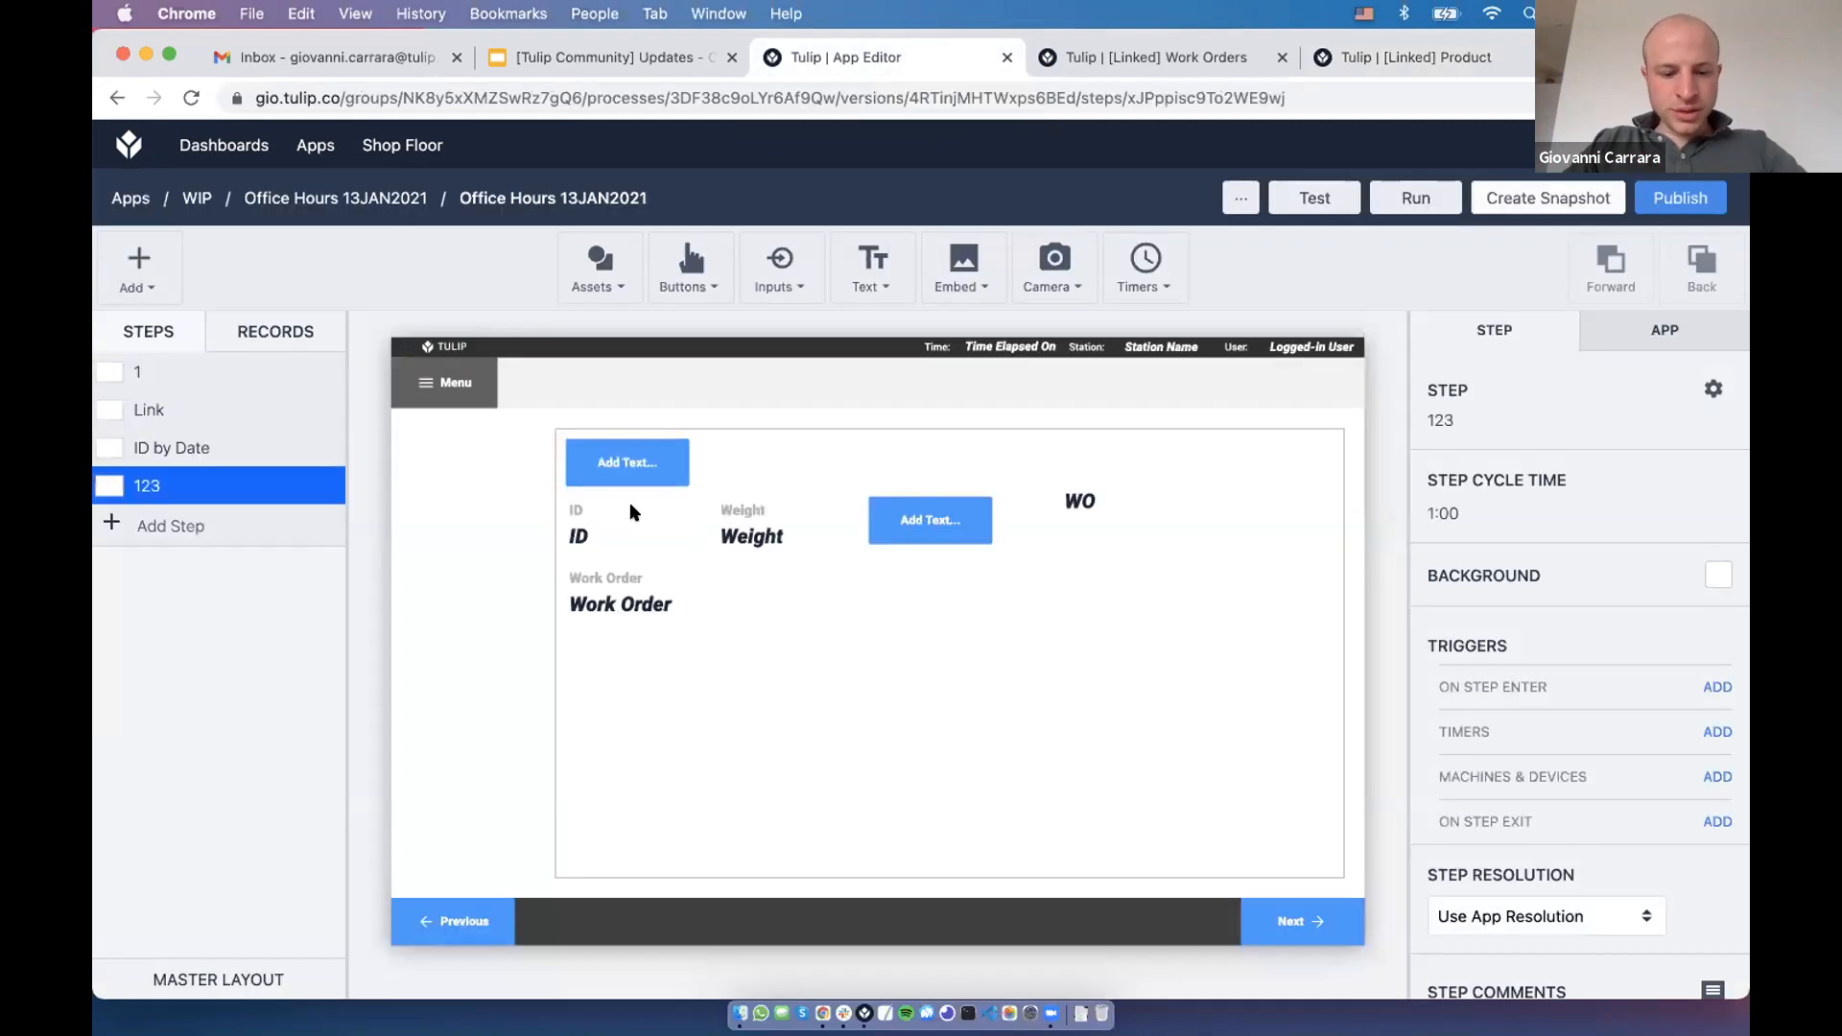
key("super+Tab")
key("super+Tab")
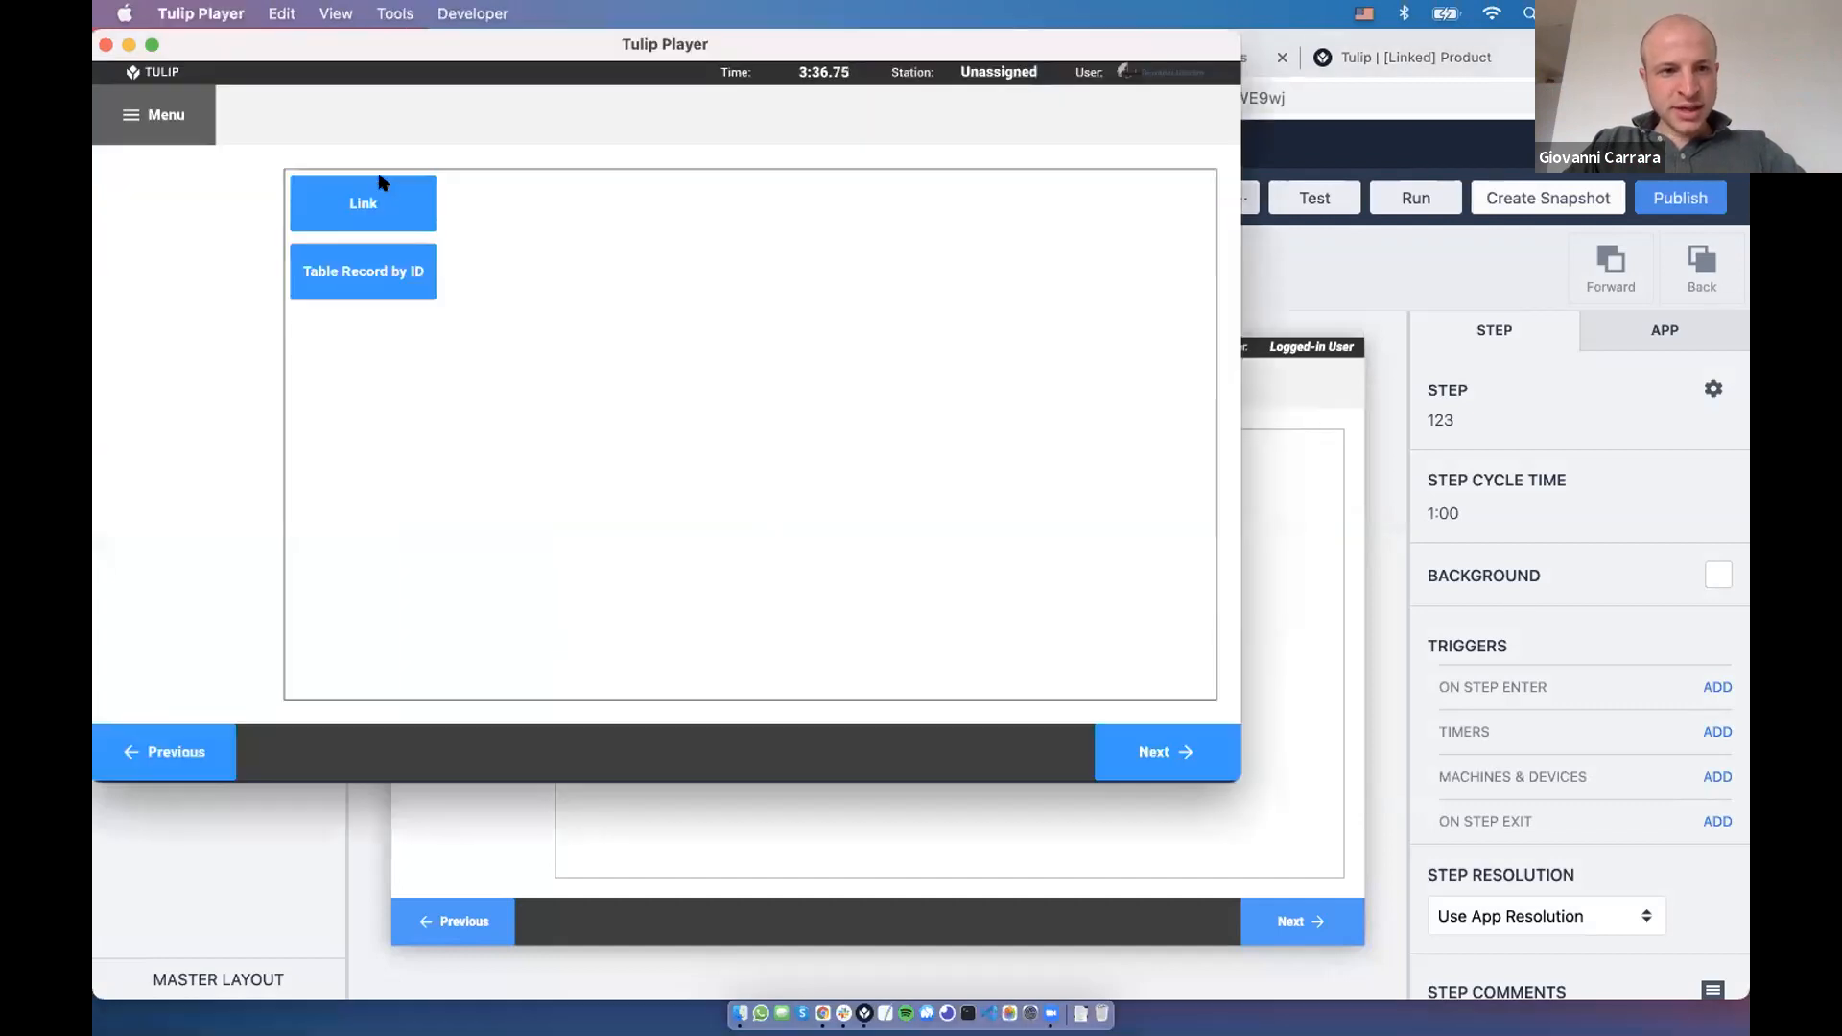
Restart the Office Hours 13JAN2021 app in Tulip Player and open its Link step
left_click(383, 182)
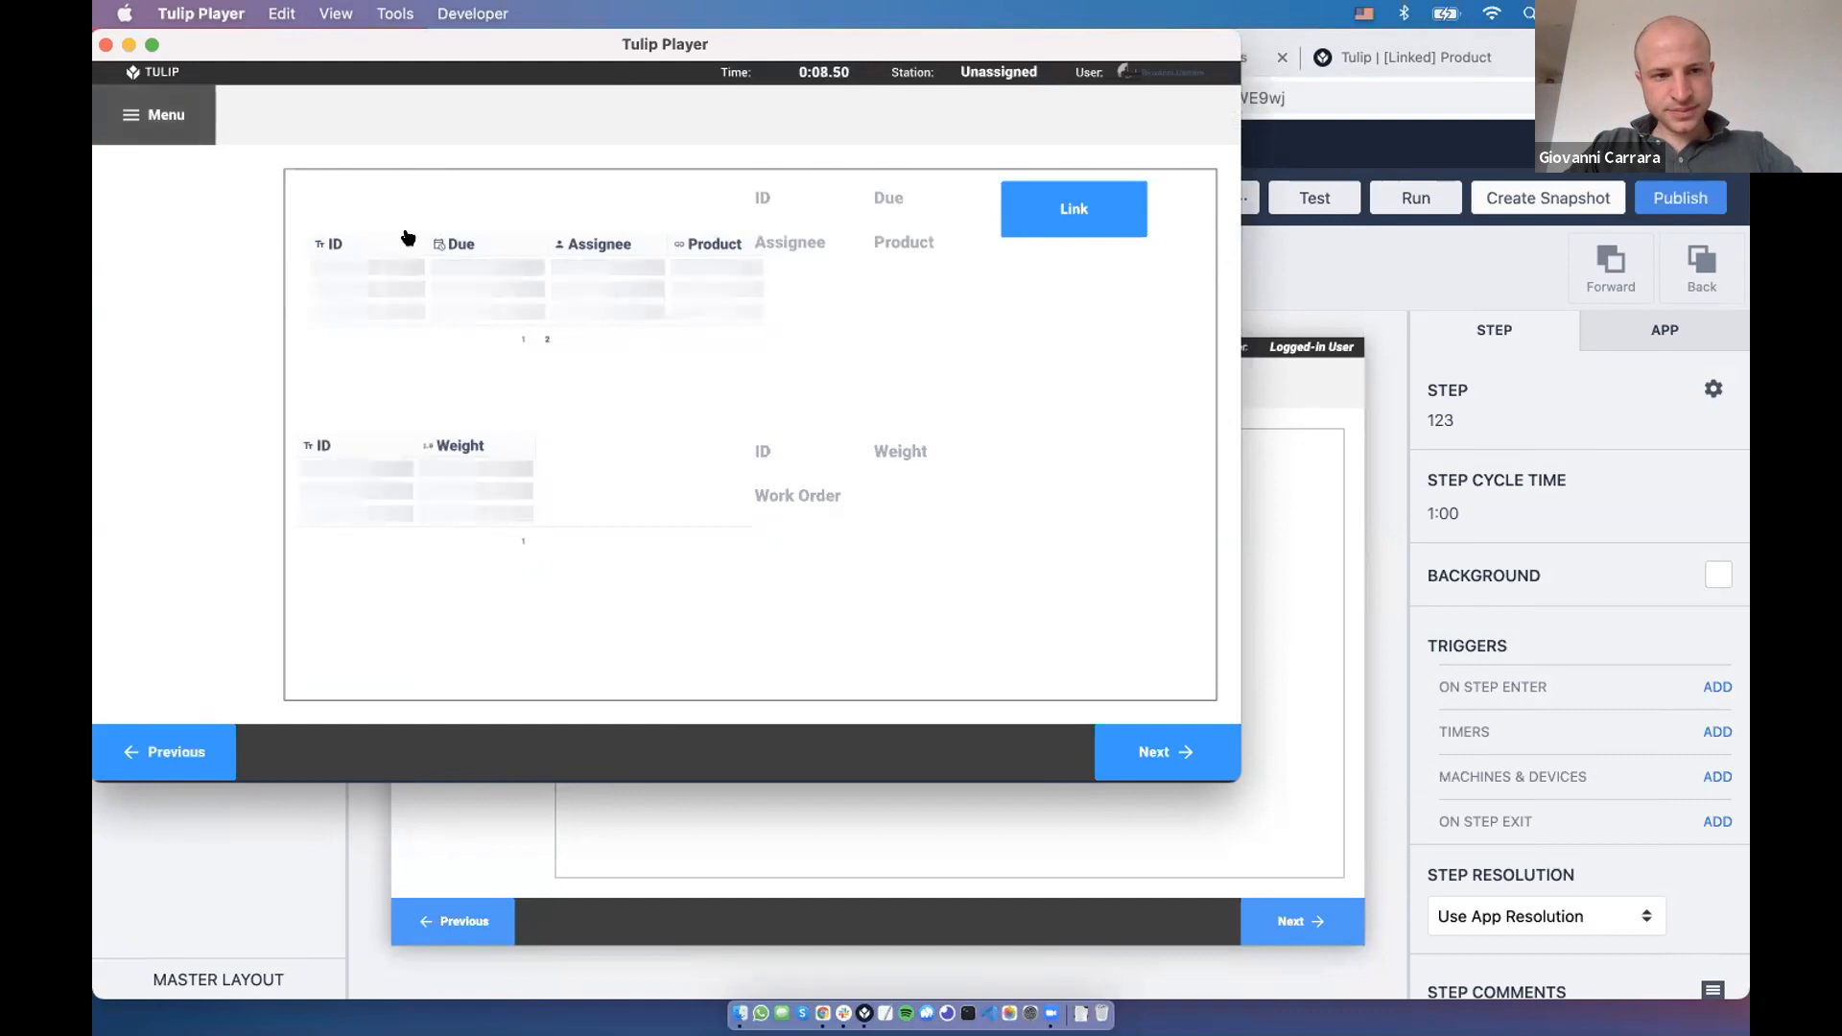
left_click(153, 115)
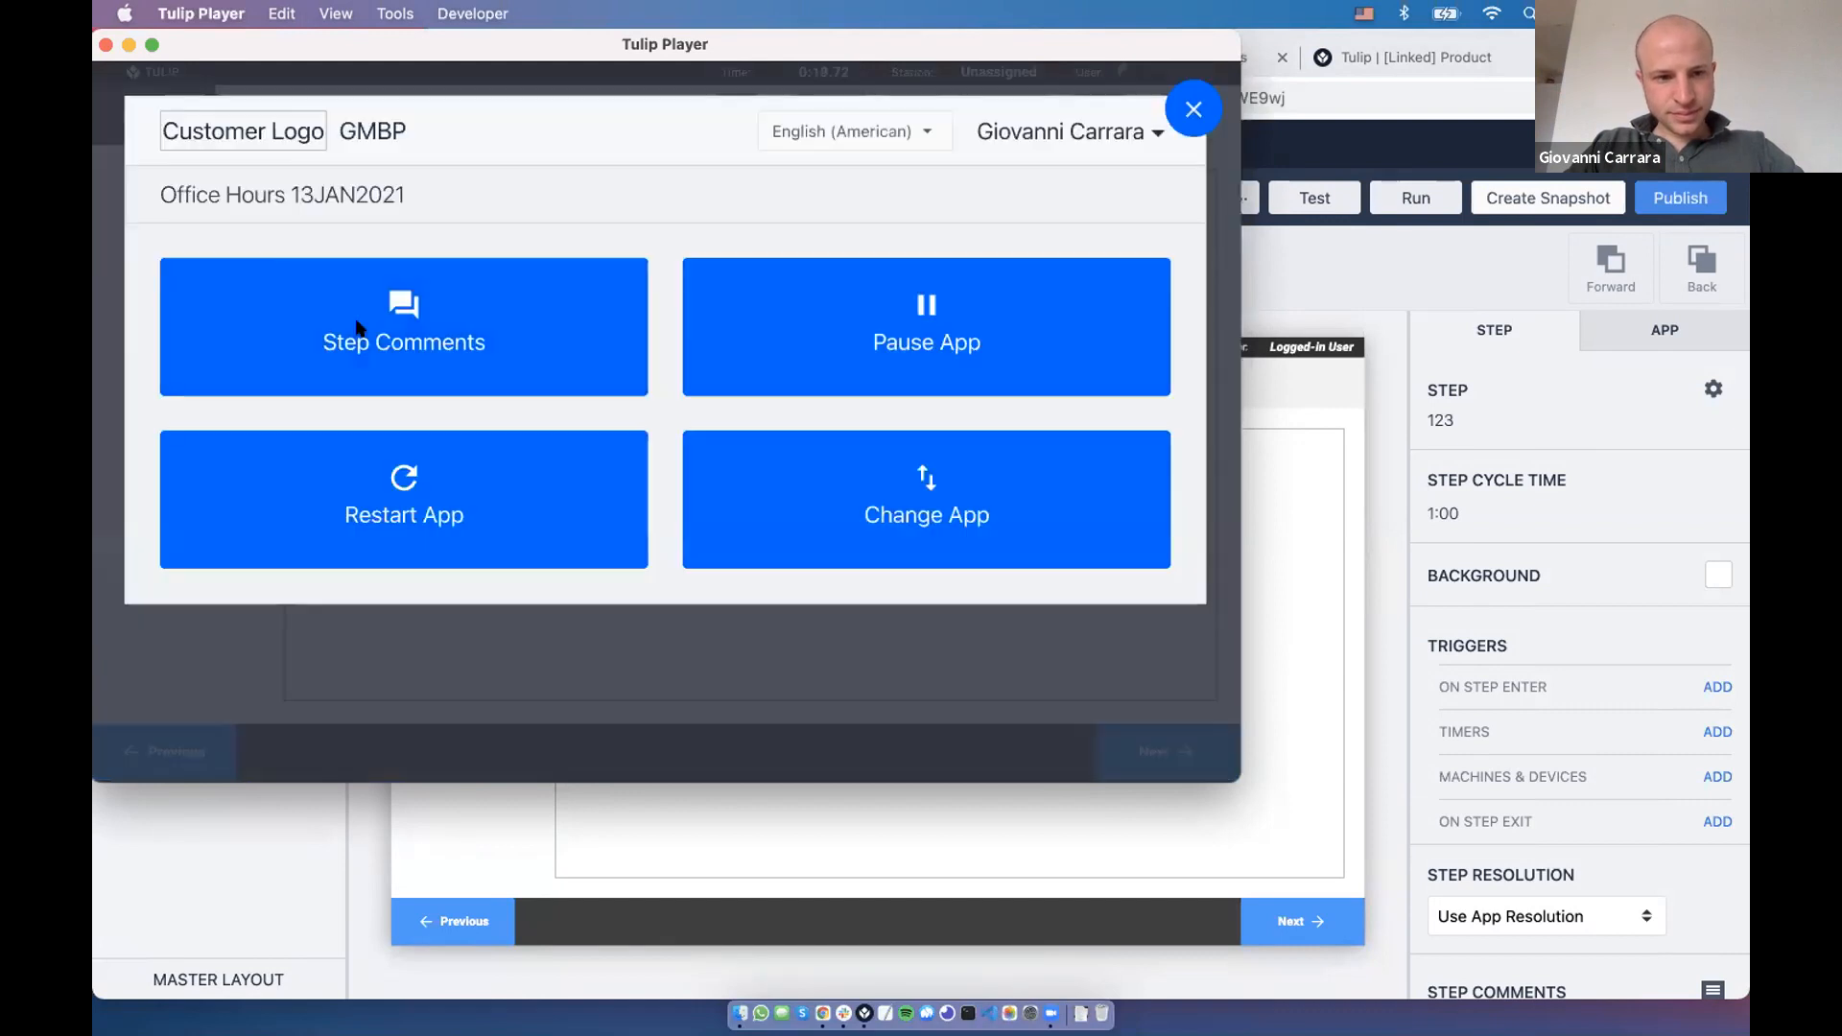
left_click(404, 499)
left_click(697, 384)
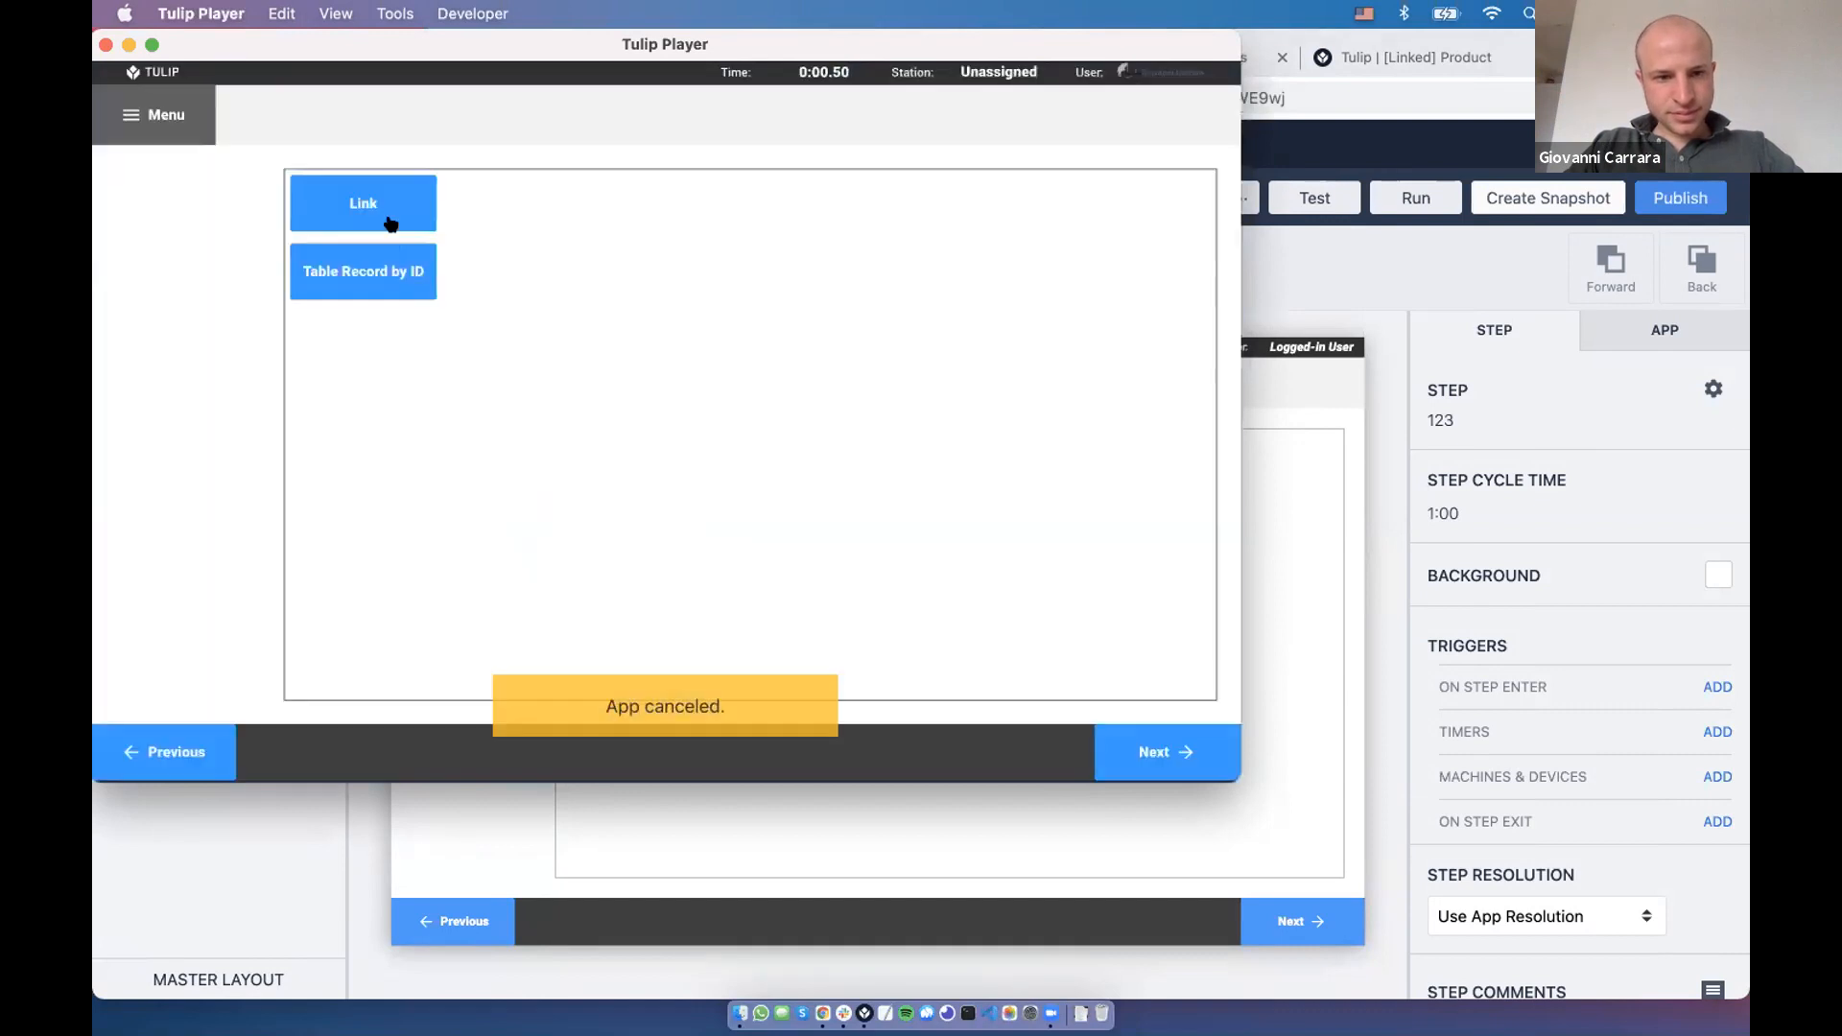
left_click(390, 224)
Link the work order 01/14/2021 11:01:56 to the product Desk and review the product's linked work orders
left_click(465, 266)
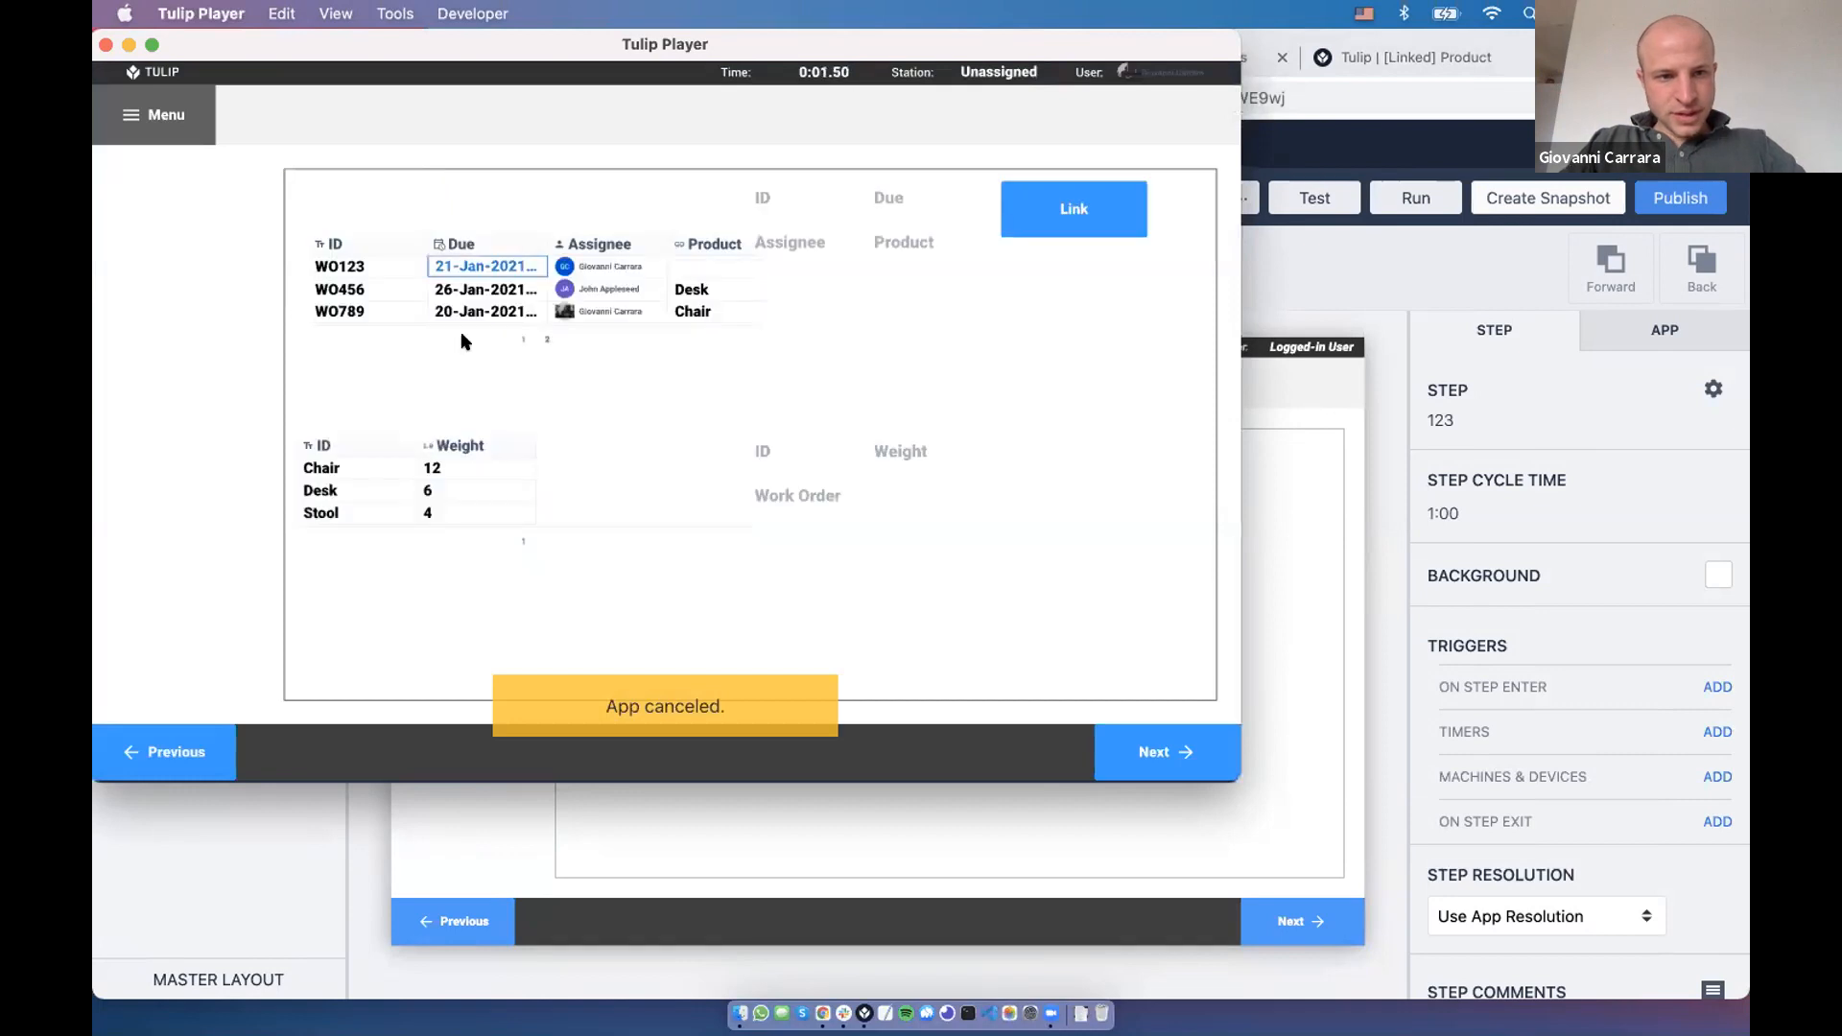
scroll(502, 299, "down", 4)
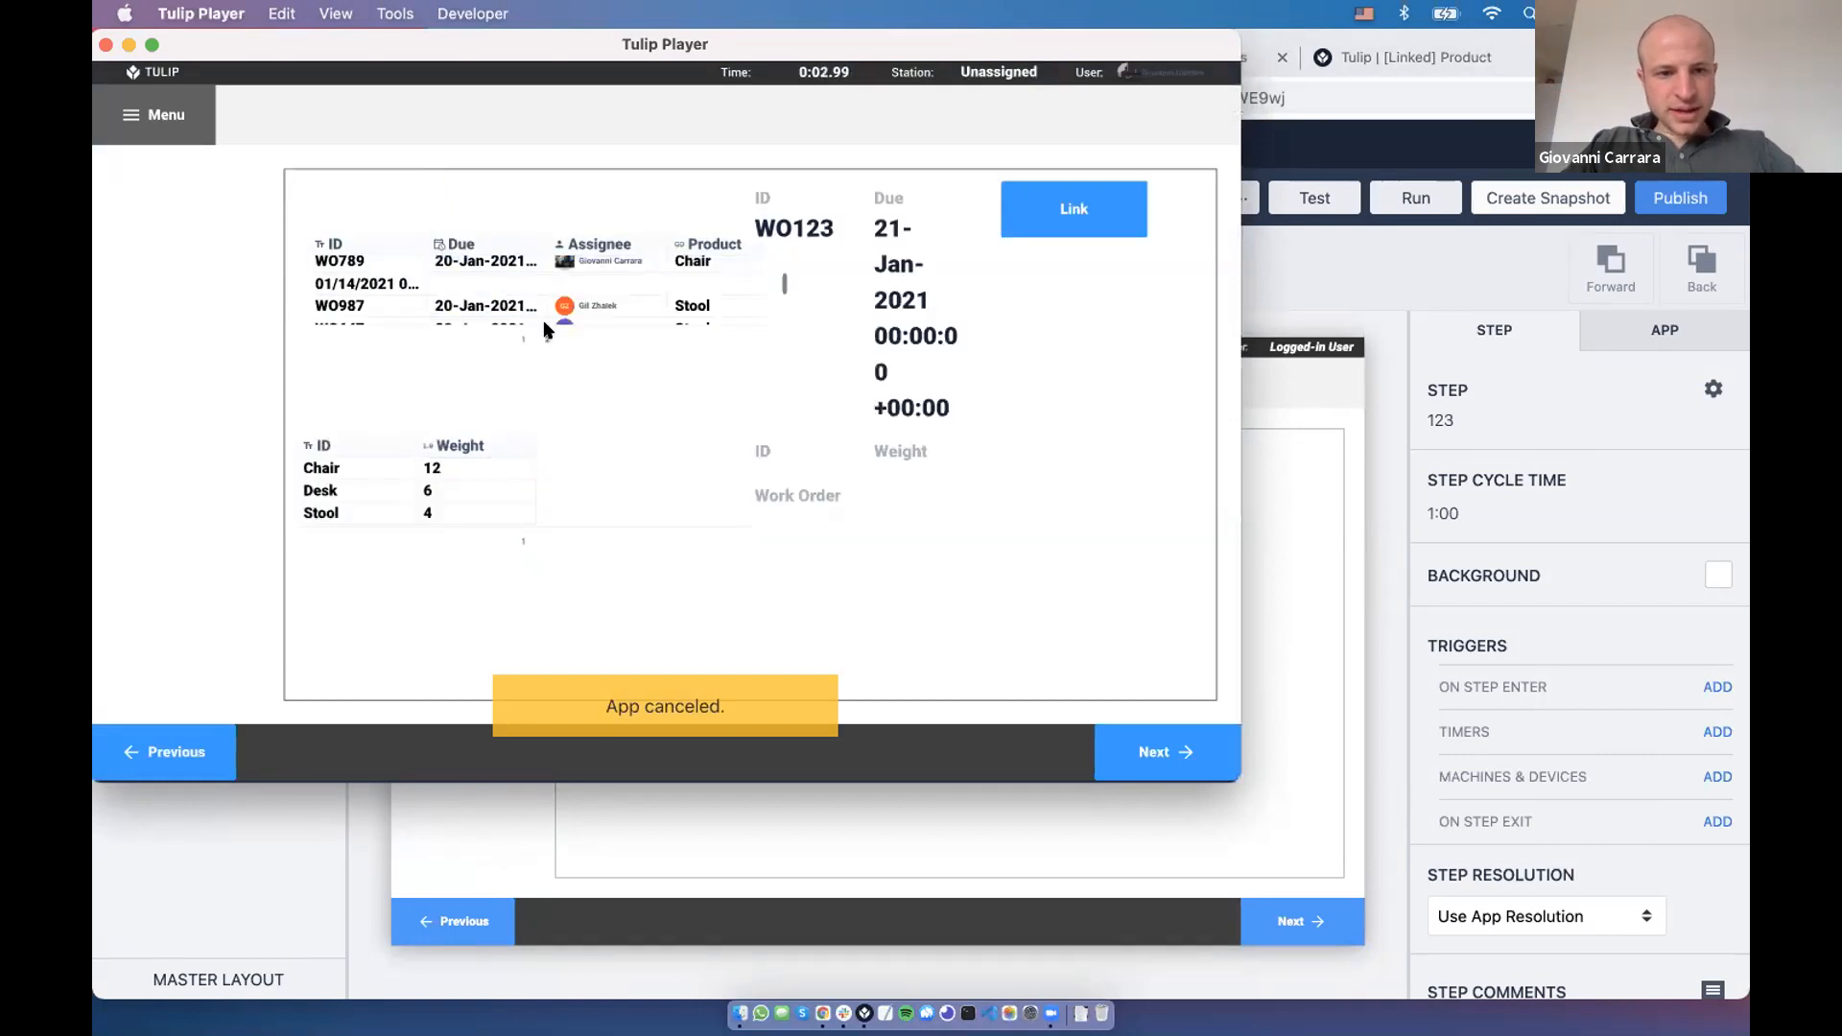
left_click(430, 492)
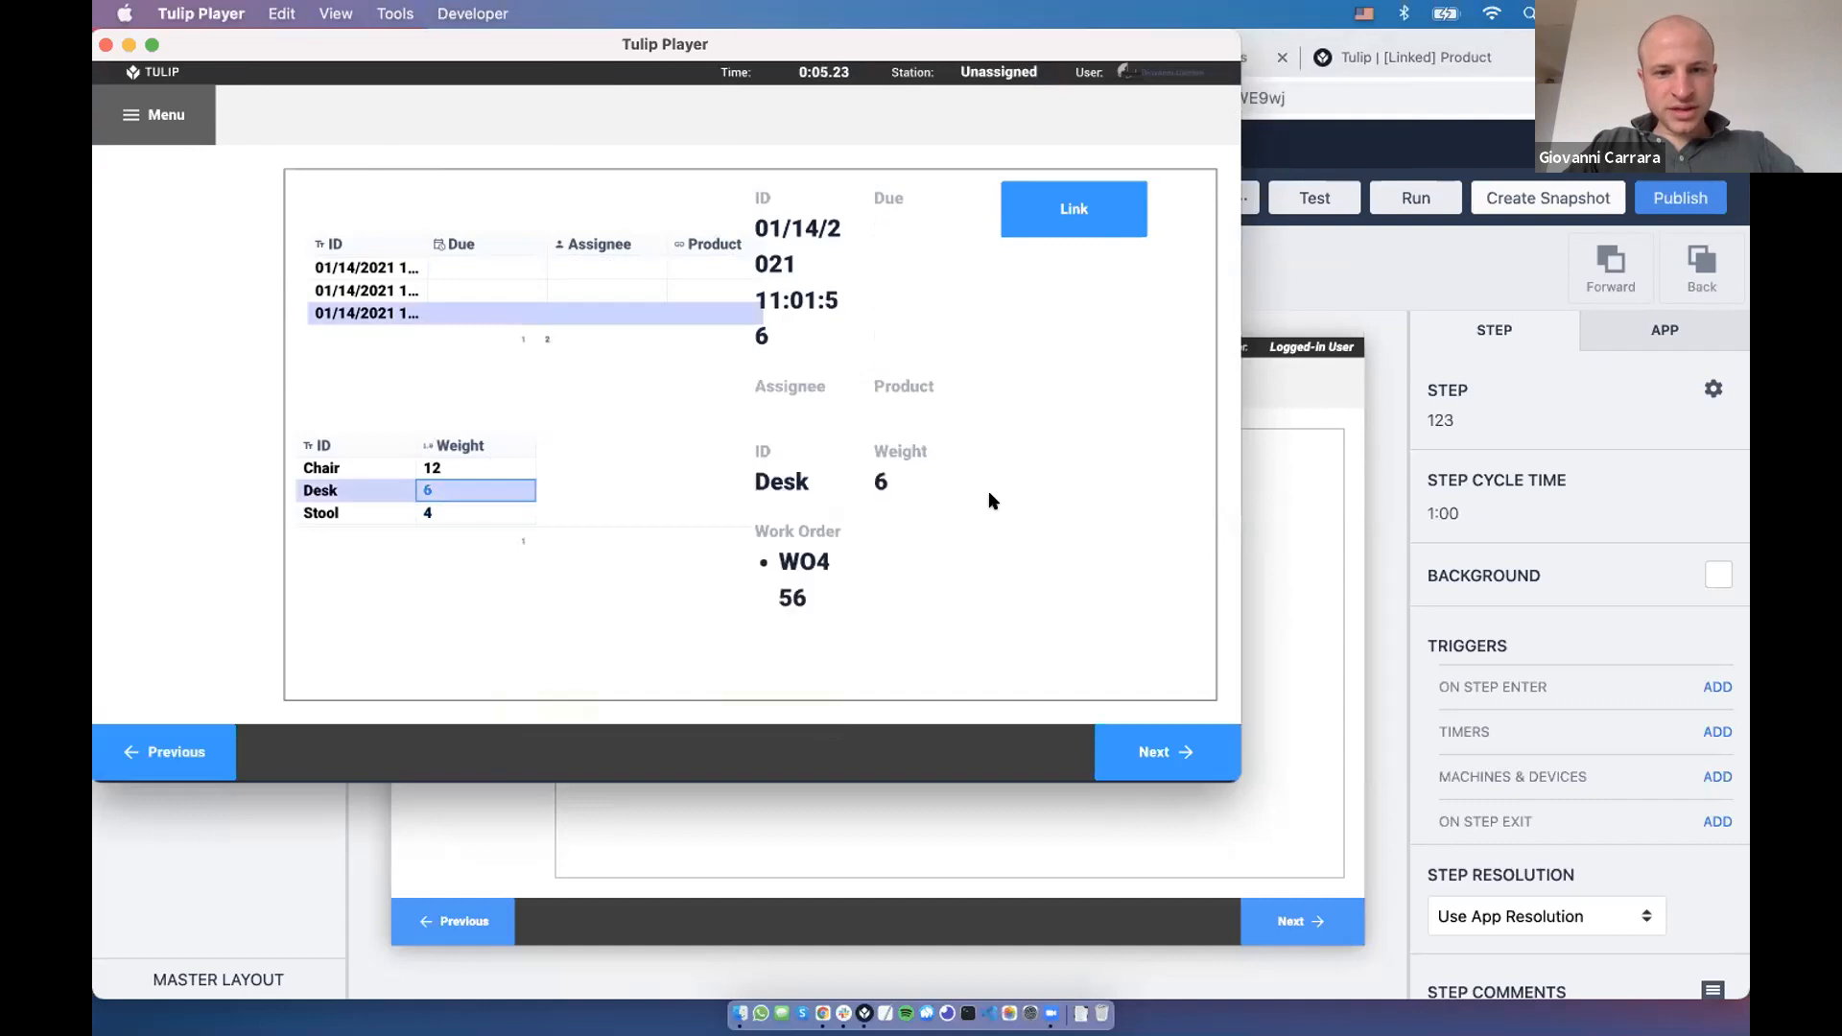
left_click(1045, 218)
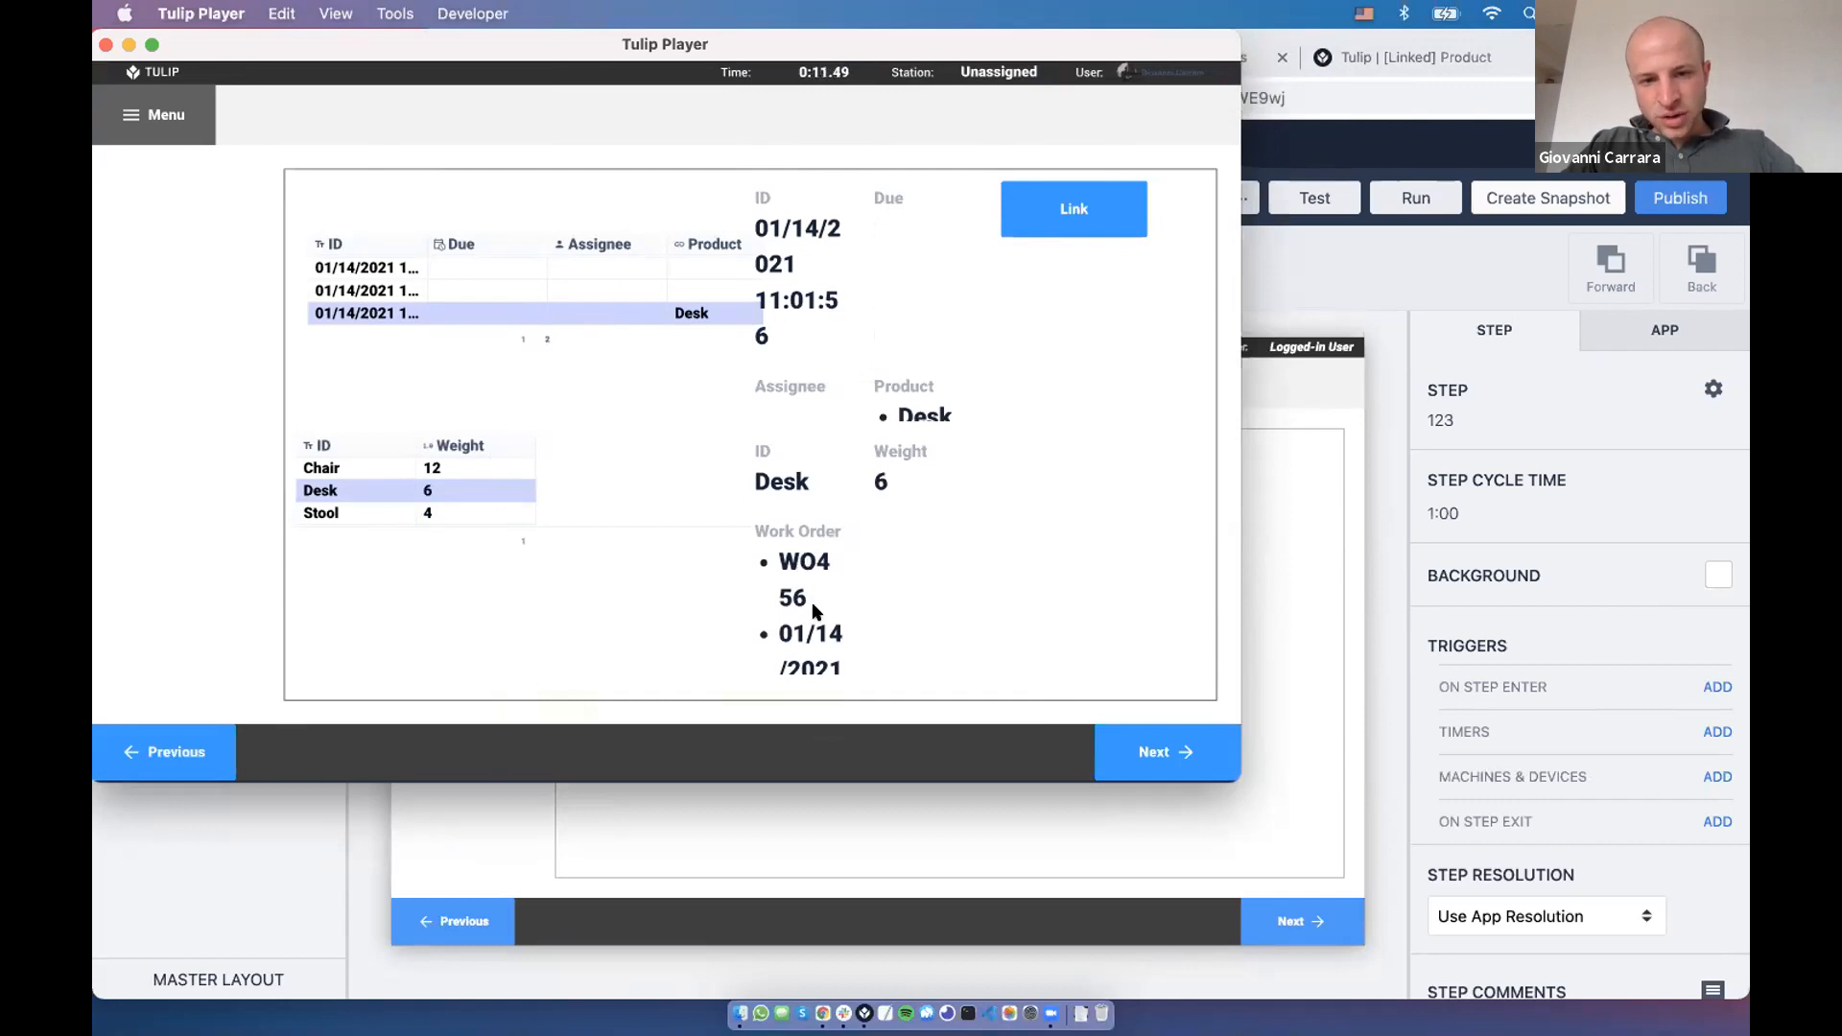
scroll(820, 621, "down", 3)
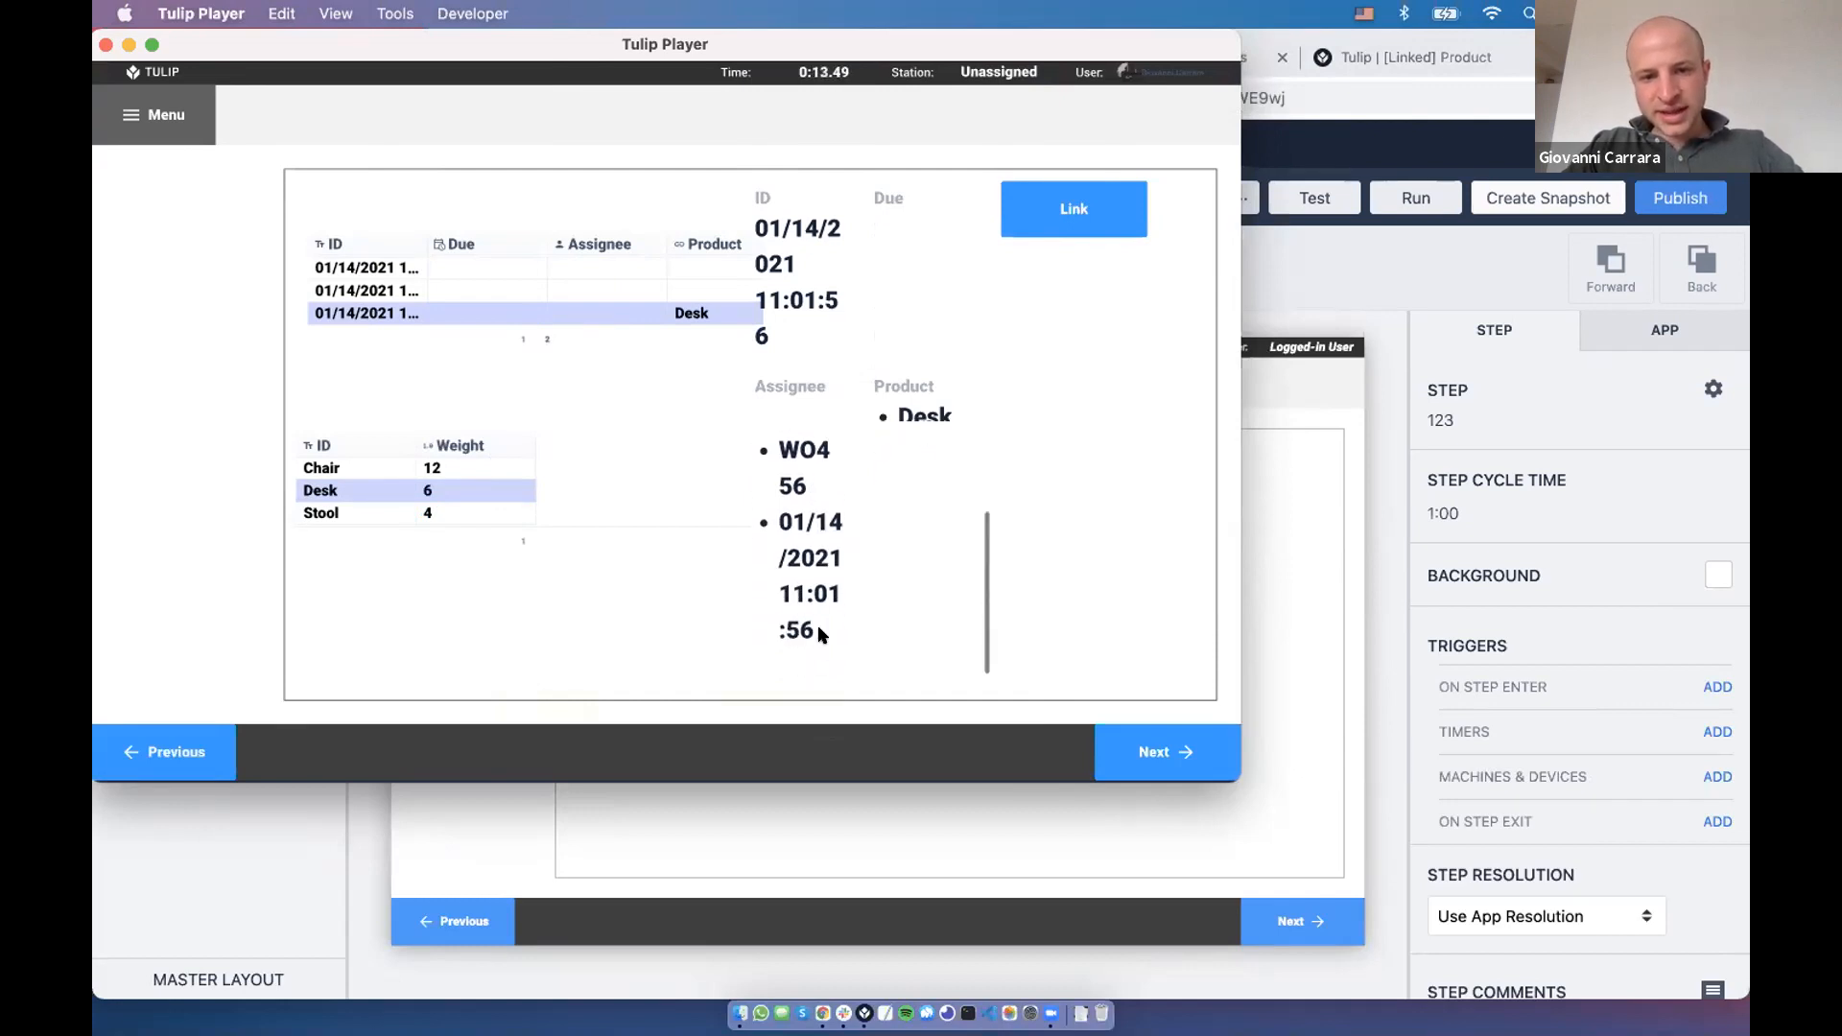
scroll(817, 624, "up", 3)
Advance the running app to step 123, examine the Desk record's work orders, and run the button that retrieves one of them
left_click(496, 468)
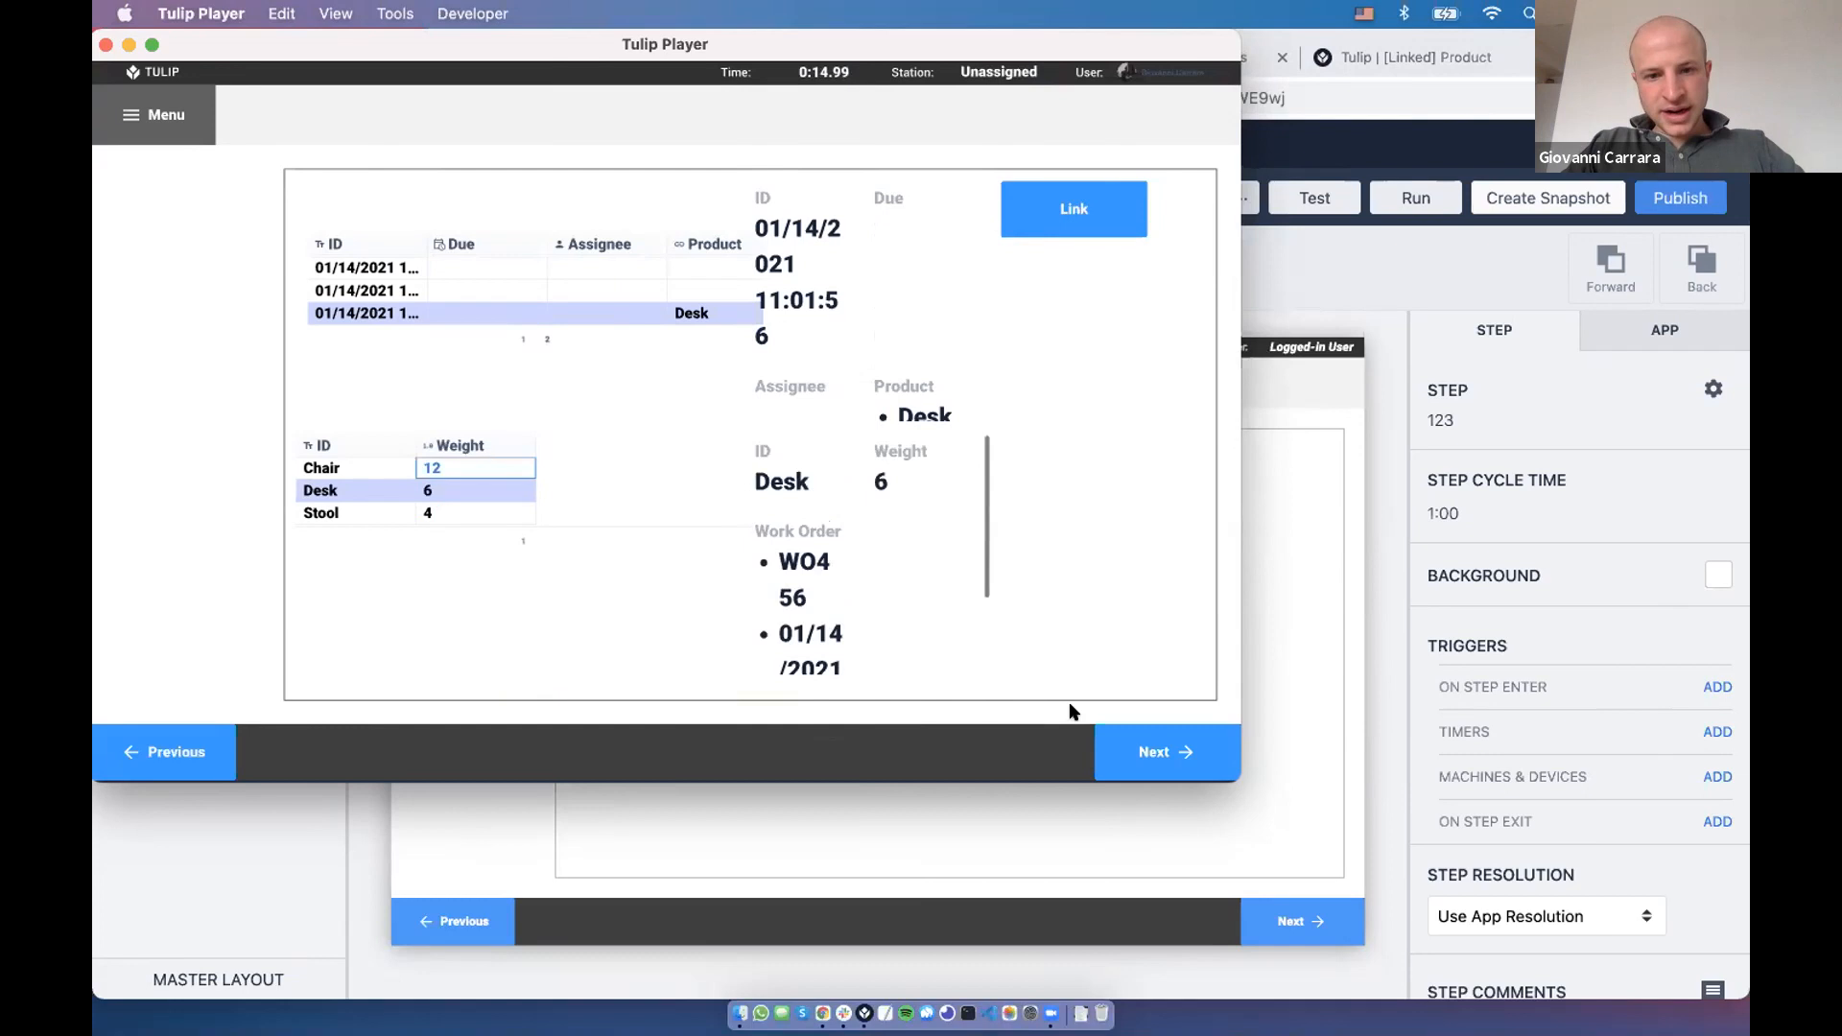
left_click(1146, 731)
left_click(1150, 744)
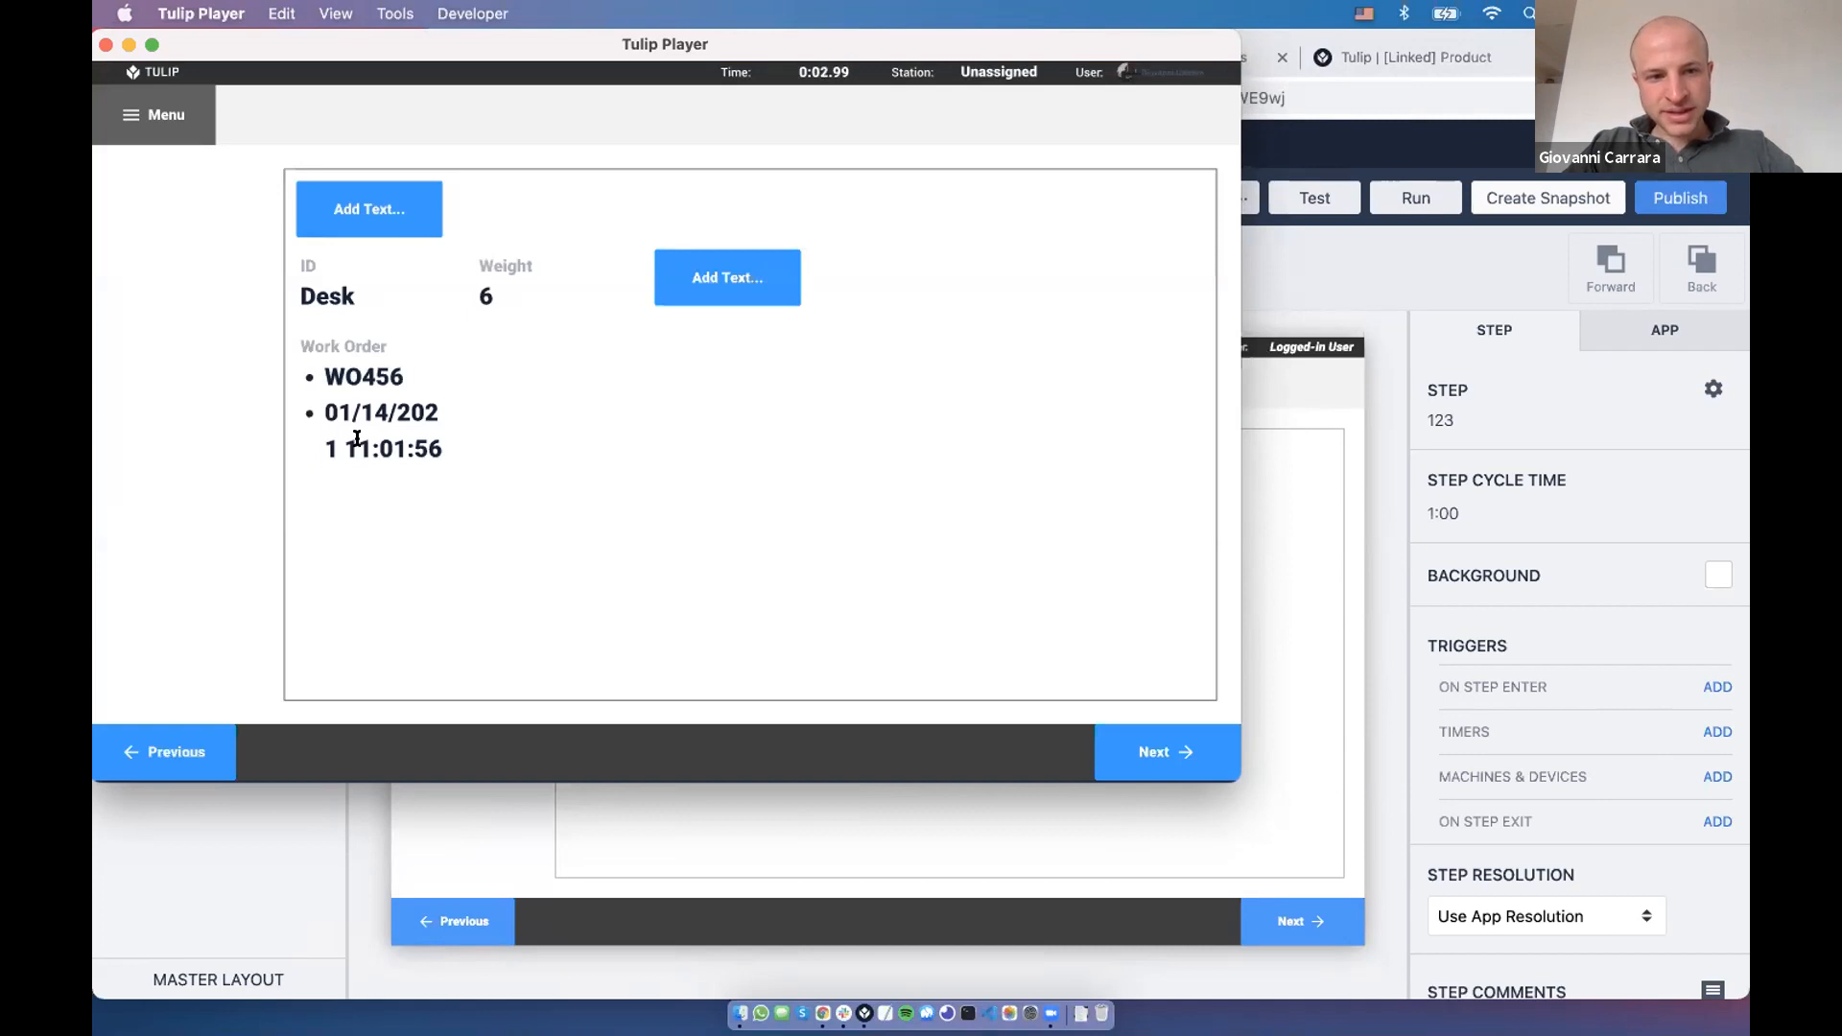
left_click_drag(358, 442, 371, 374)
left_click(360, 288)
left_click_drag(300, 273, 501, 309)
left_click_drag(341, 365, 458, 359)
left_click(399, 439)
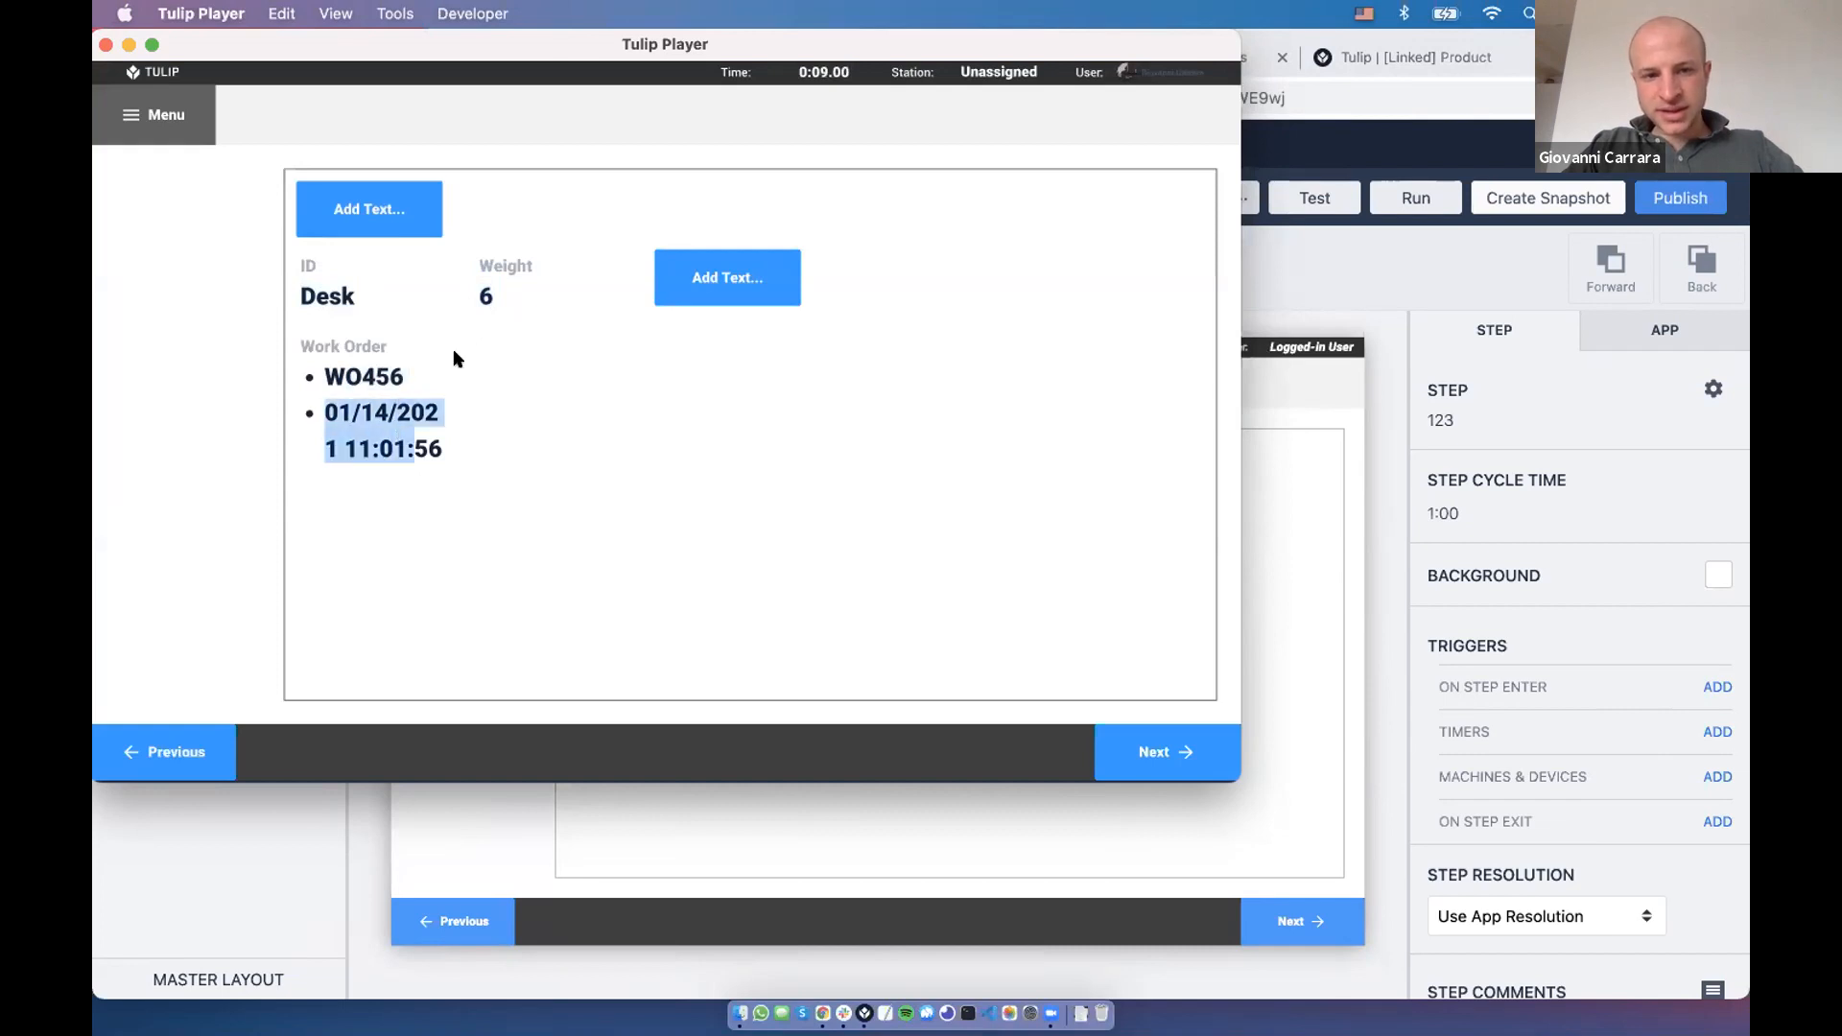
left_click(731, 275)
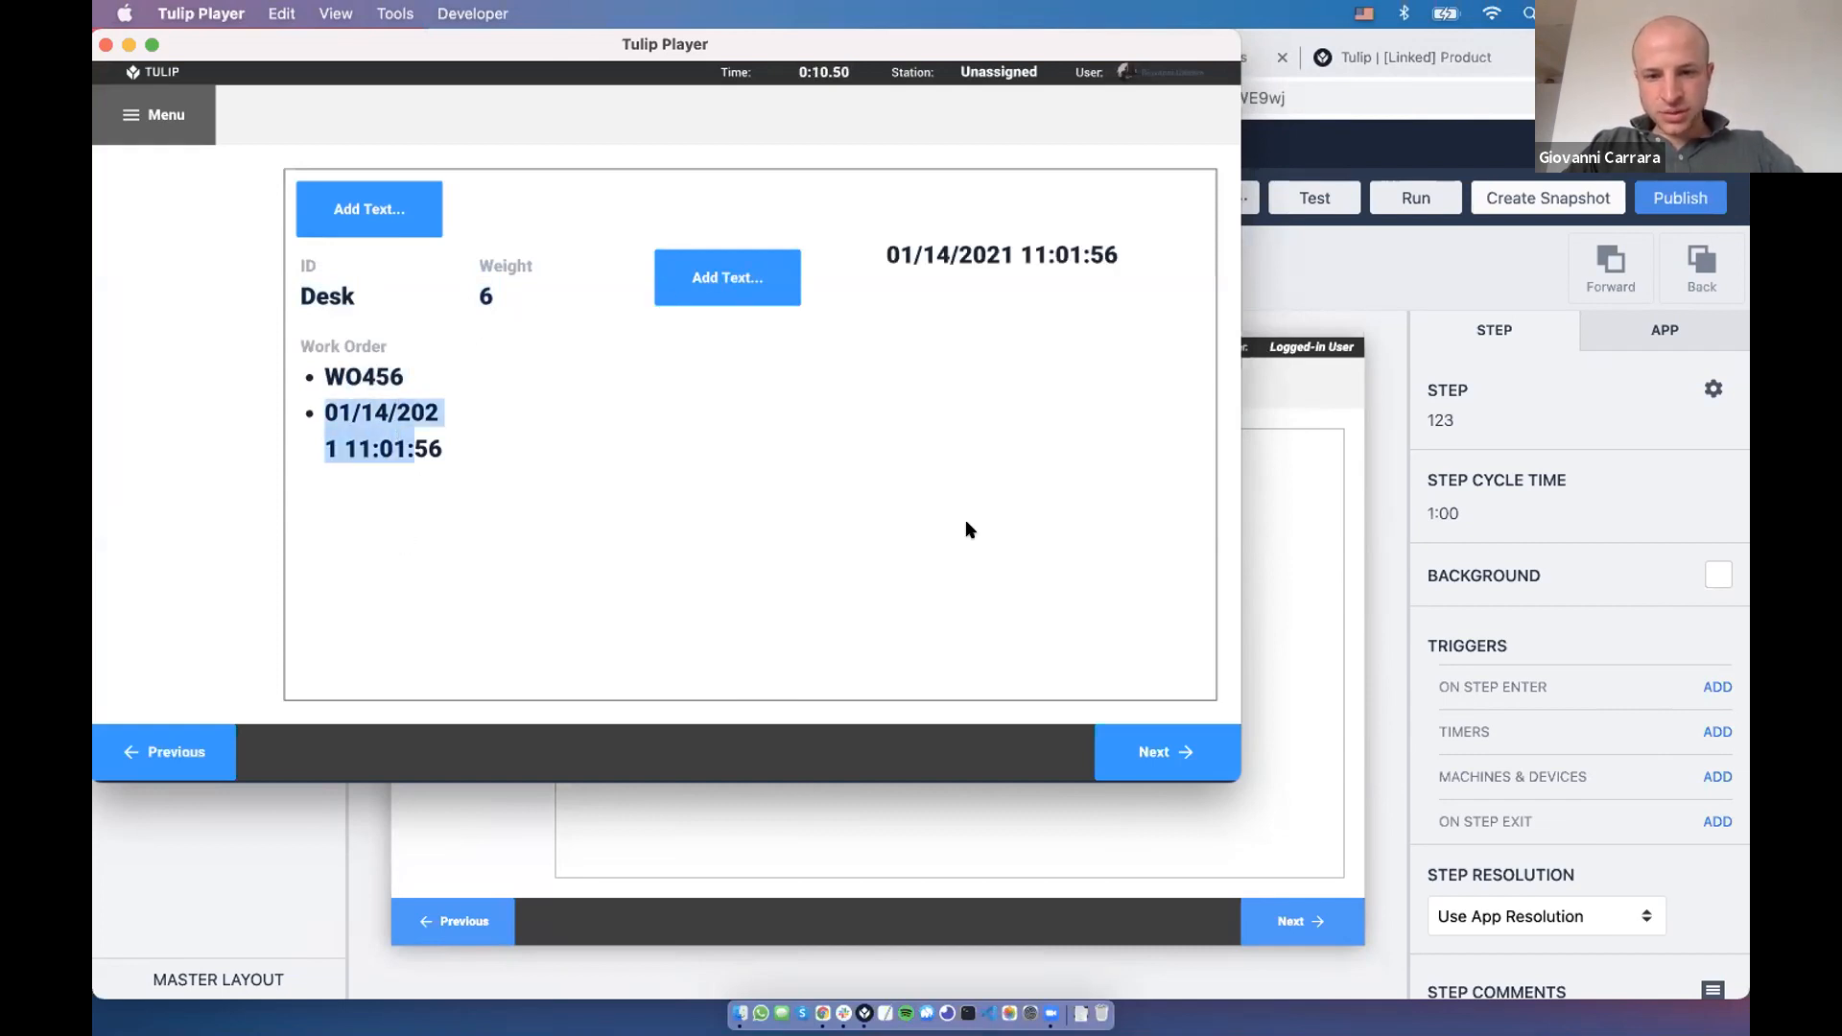
In the App Editor, set the static array index in the work order lookup button's trigger to 0 and save it
left_click(1692, 508)
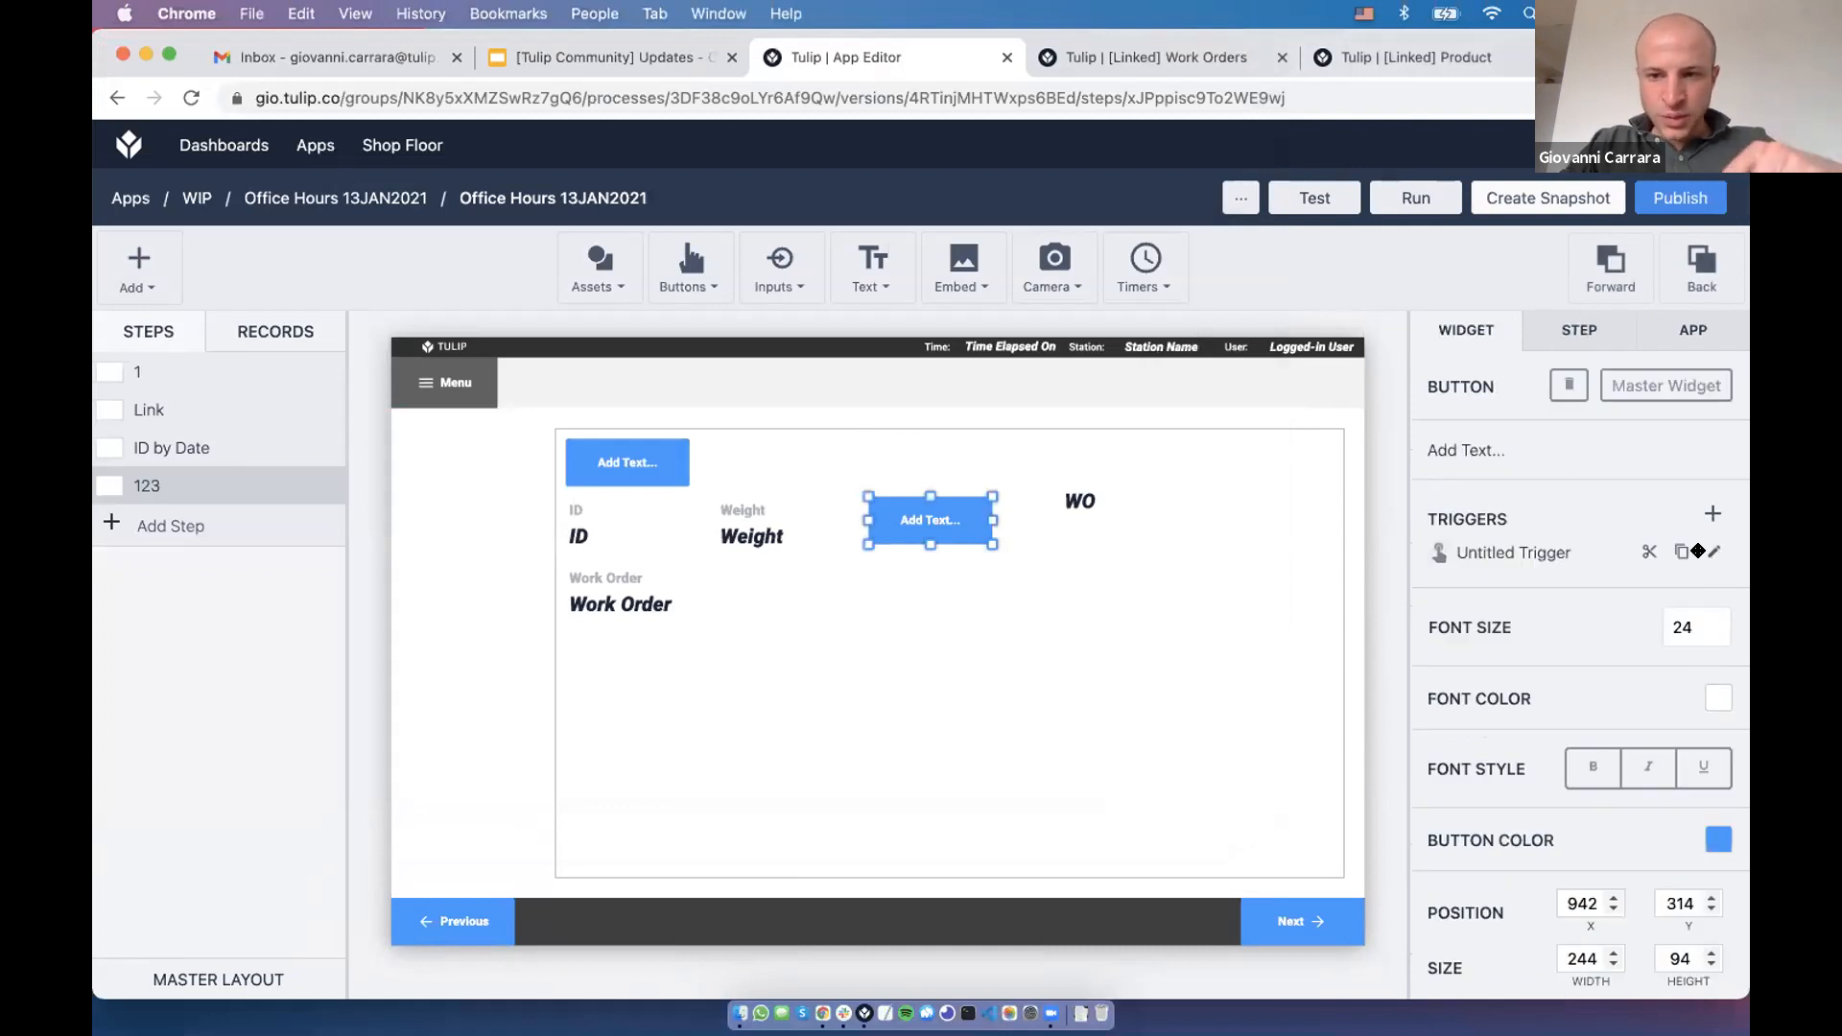
left_click(1439, 553)
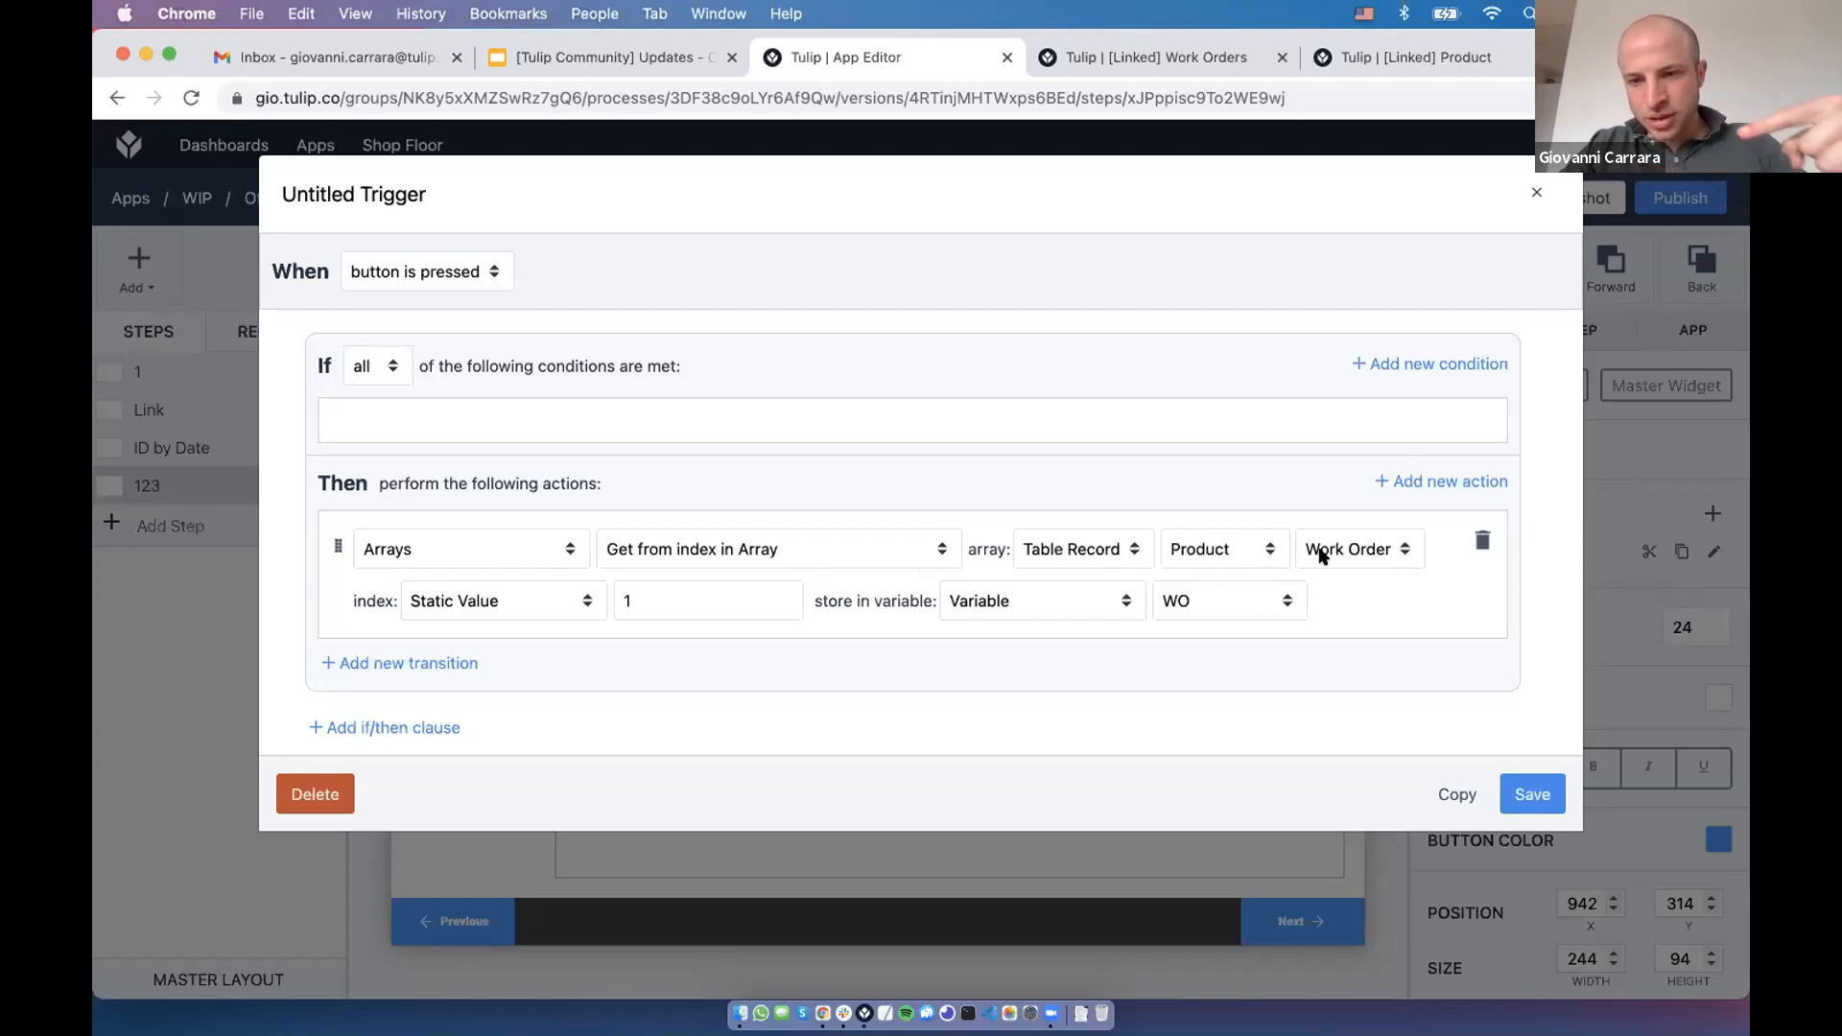
left_click(1404, 64)
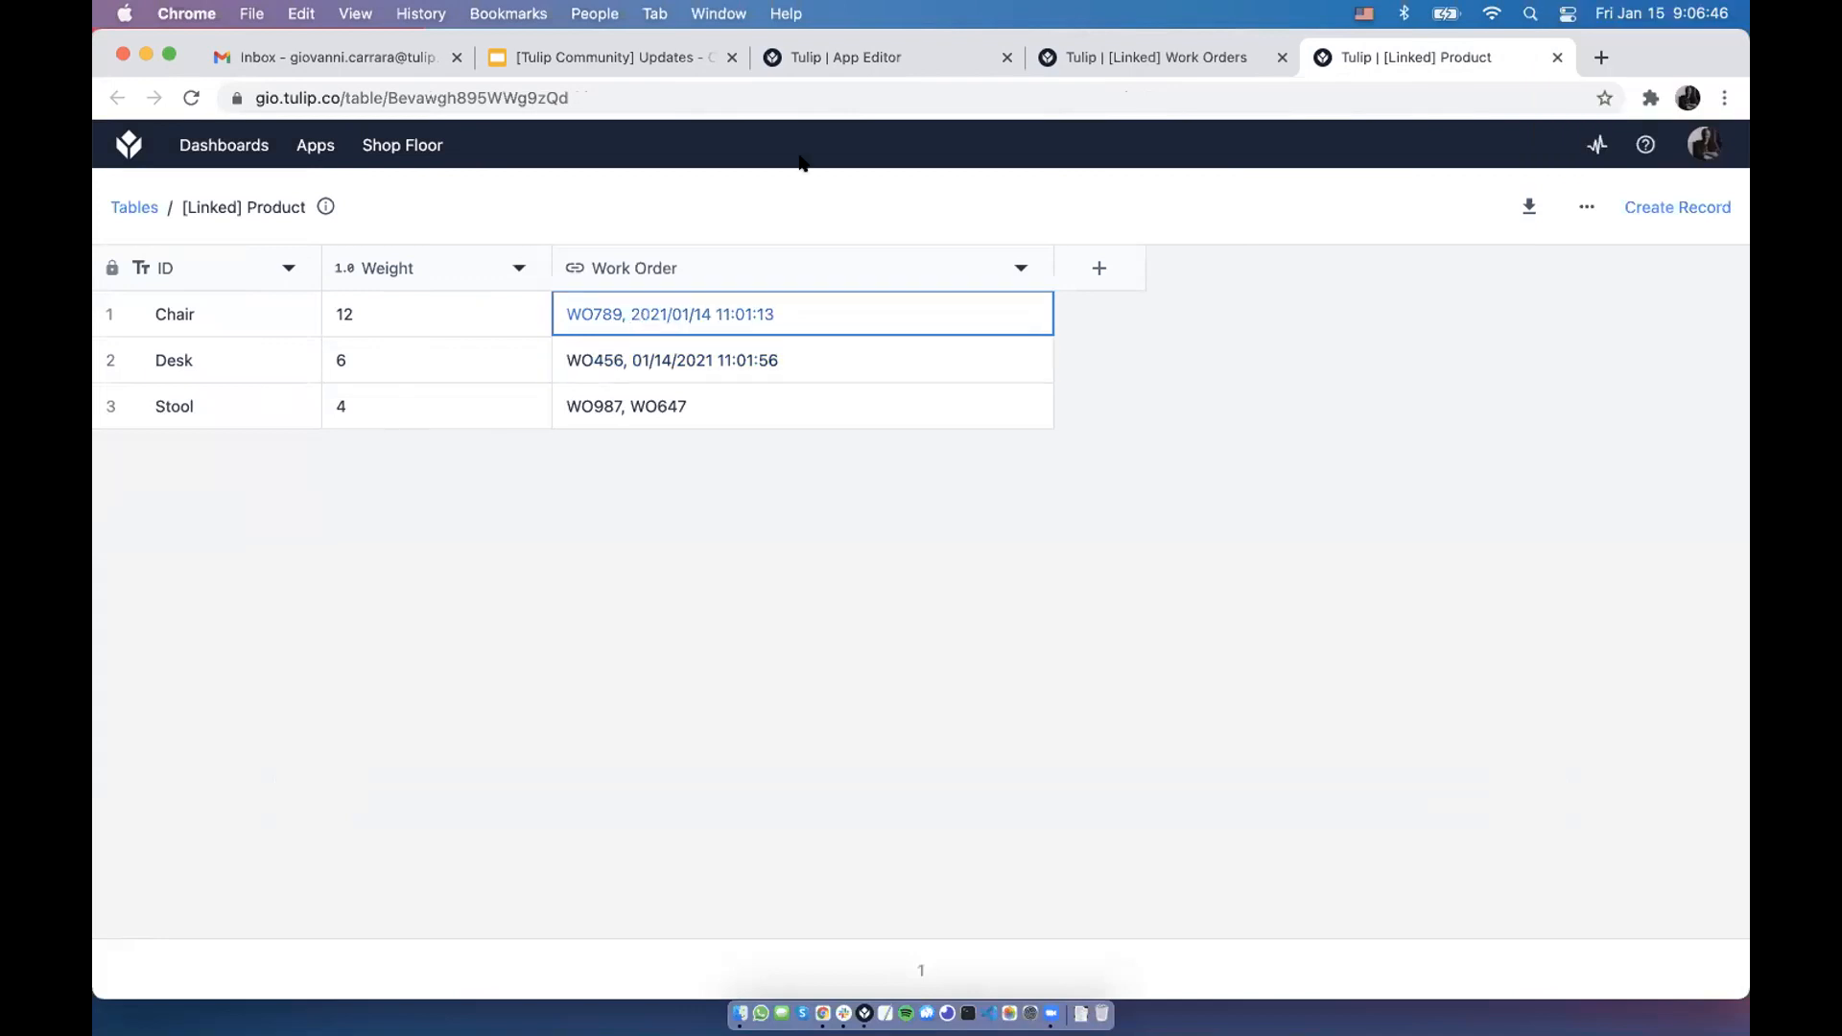
left_click(843, 61)
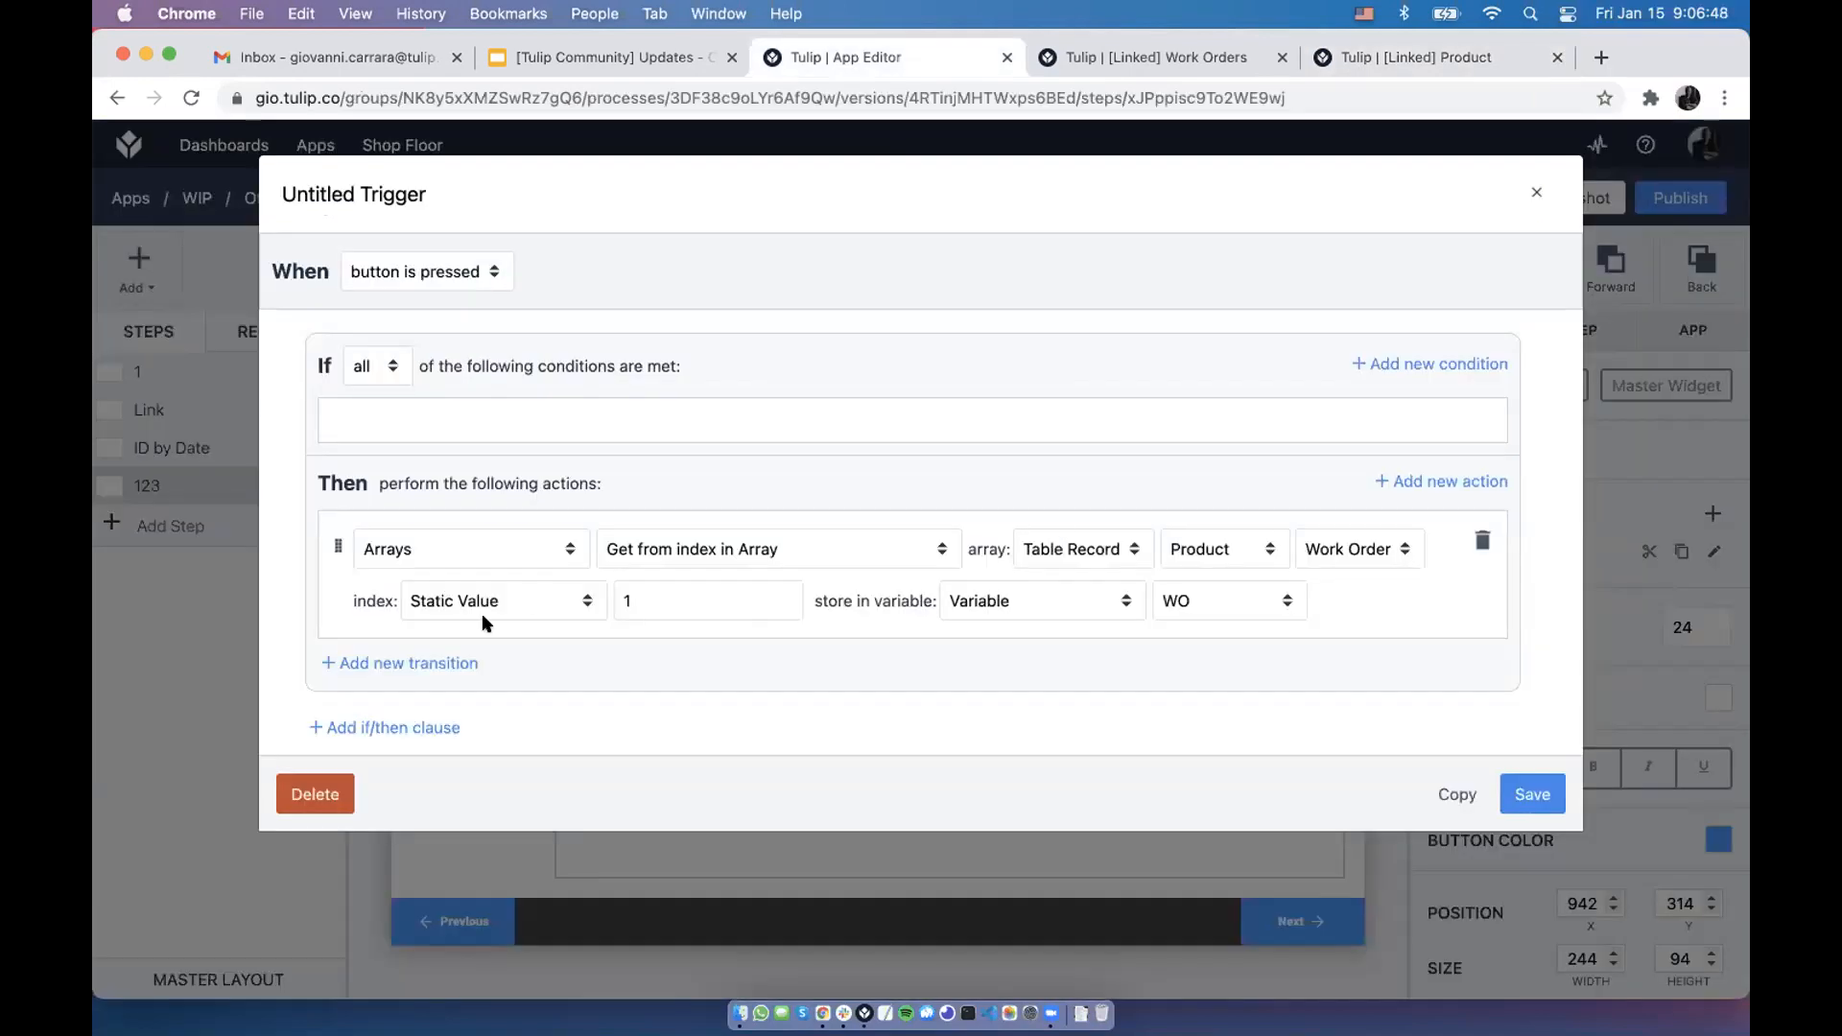
left_click(697, 598)
type("0")
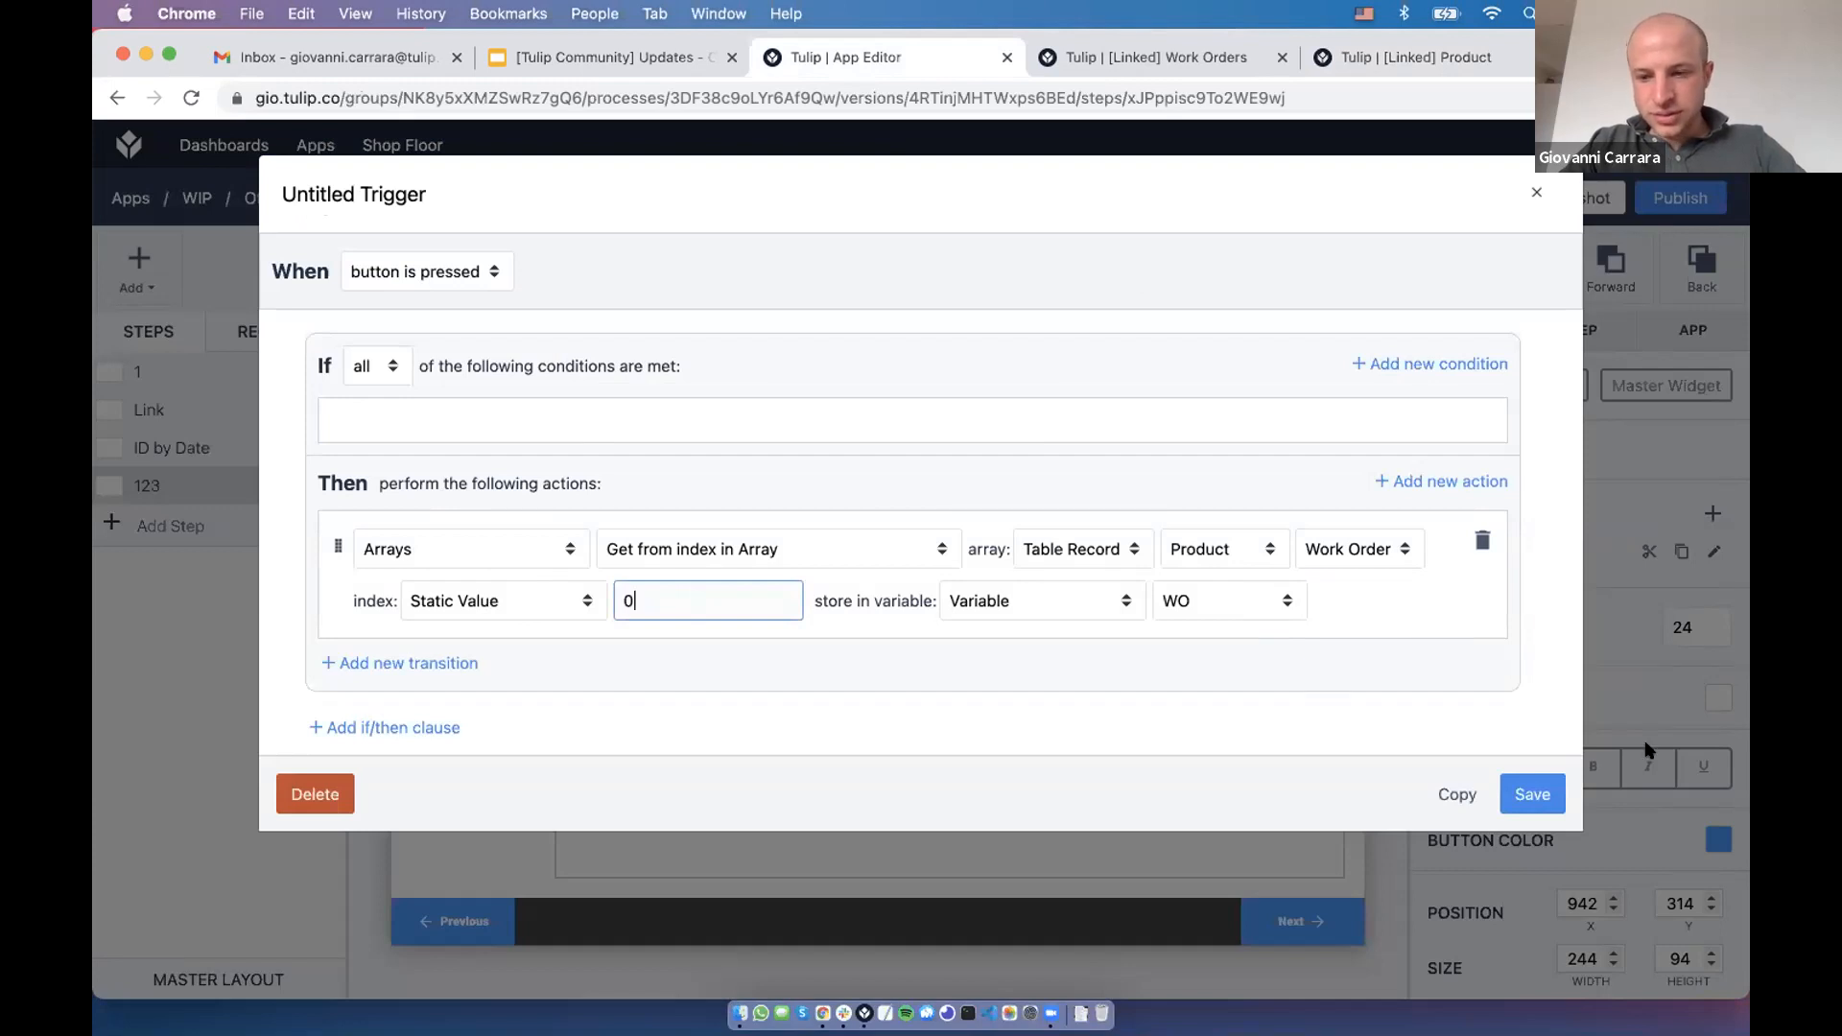
left_click(1533, 796)
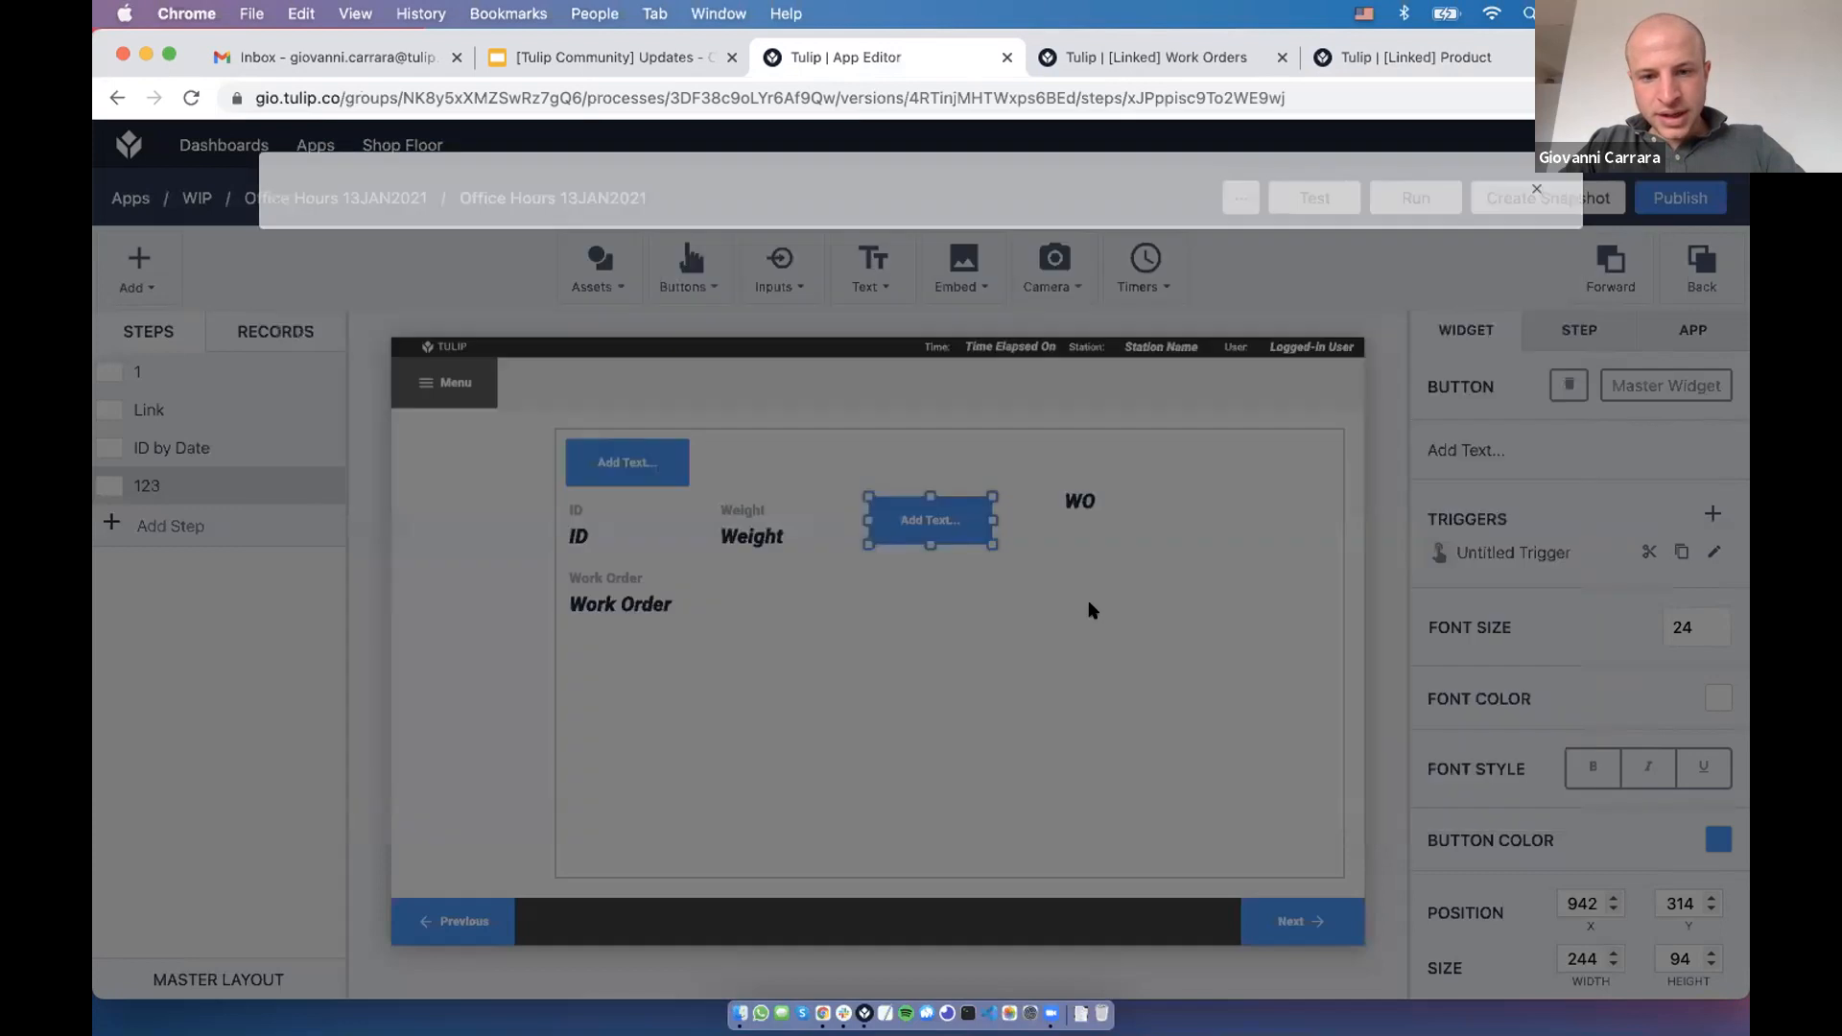
Switch to Tulip Player, rerun the lookup button and compare its result with the Desk record's work orders
key("super+Tab")
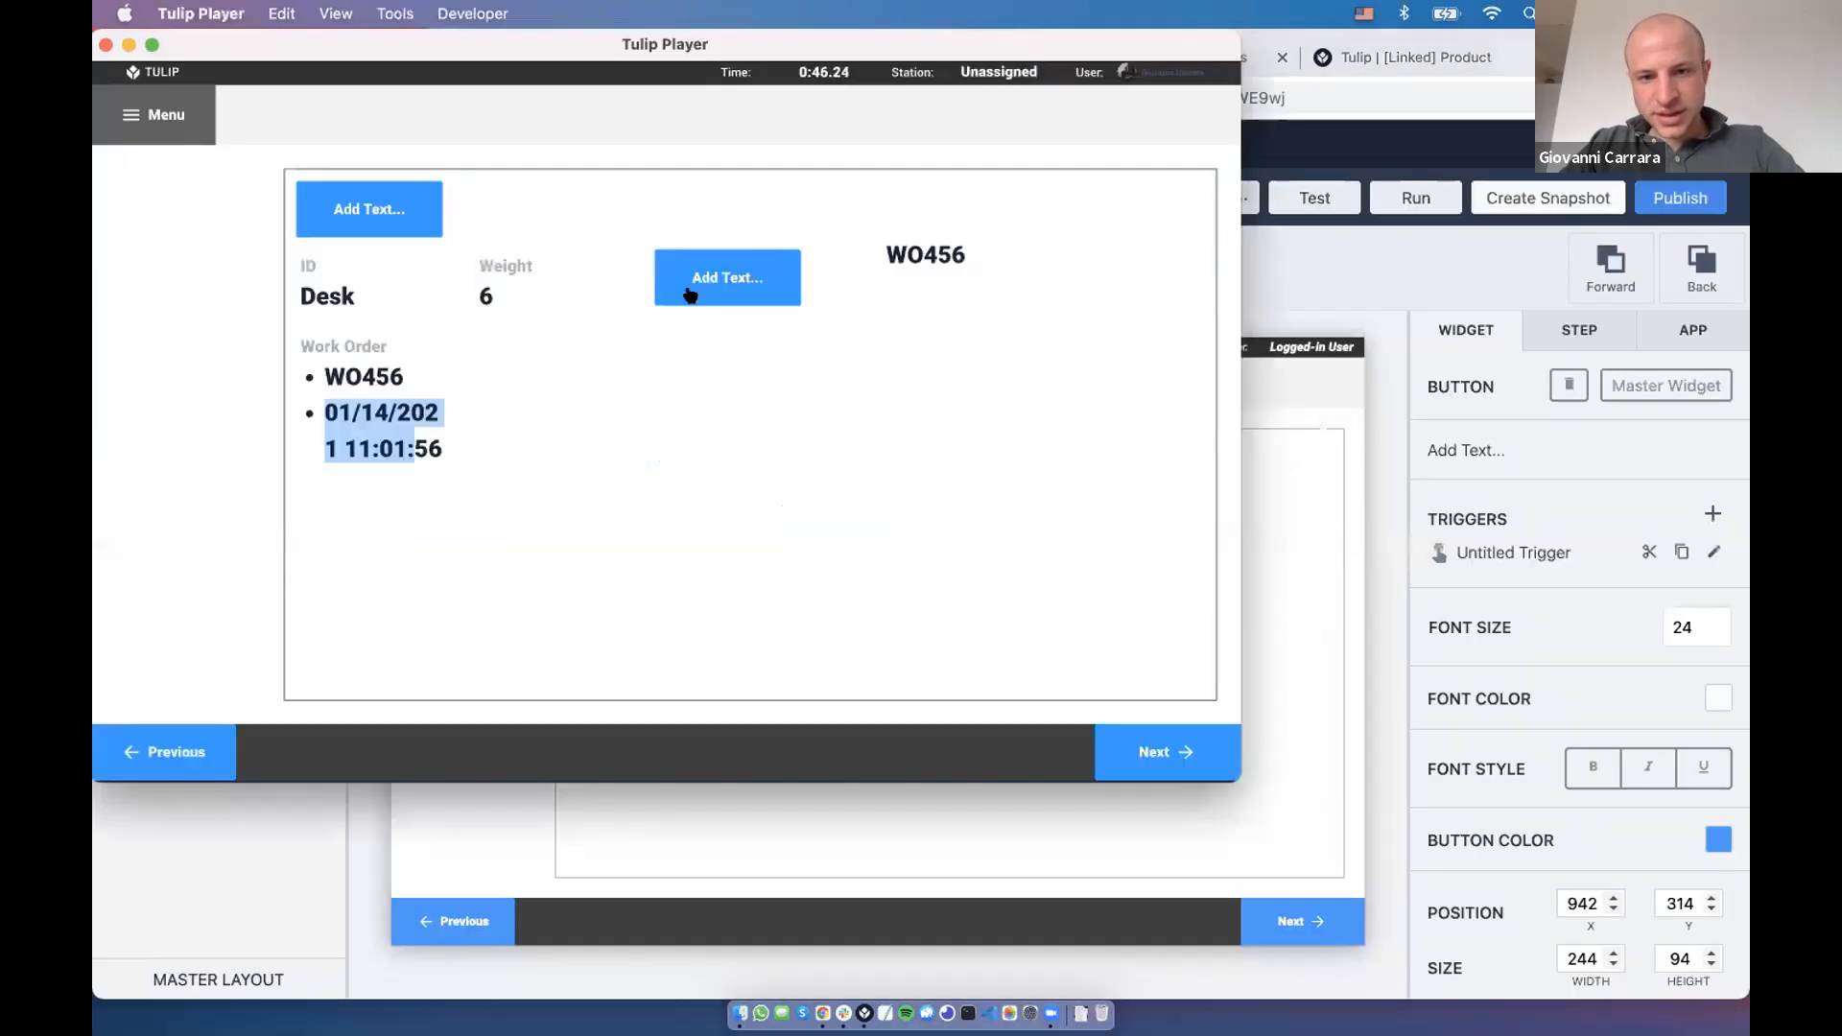
left_click_drag(322, 376, 390, 377)
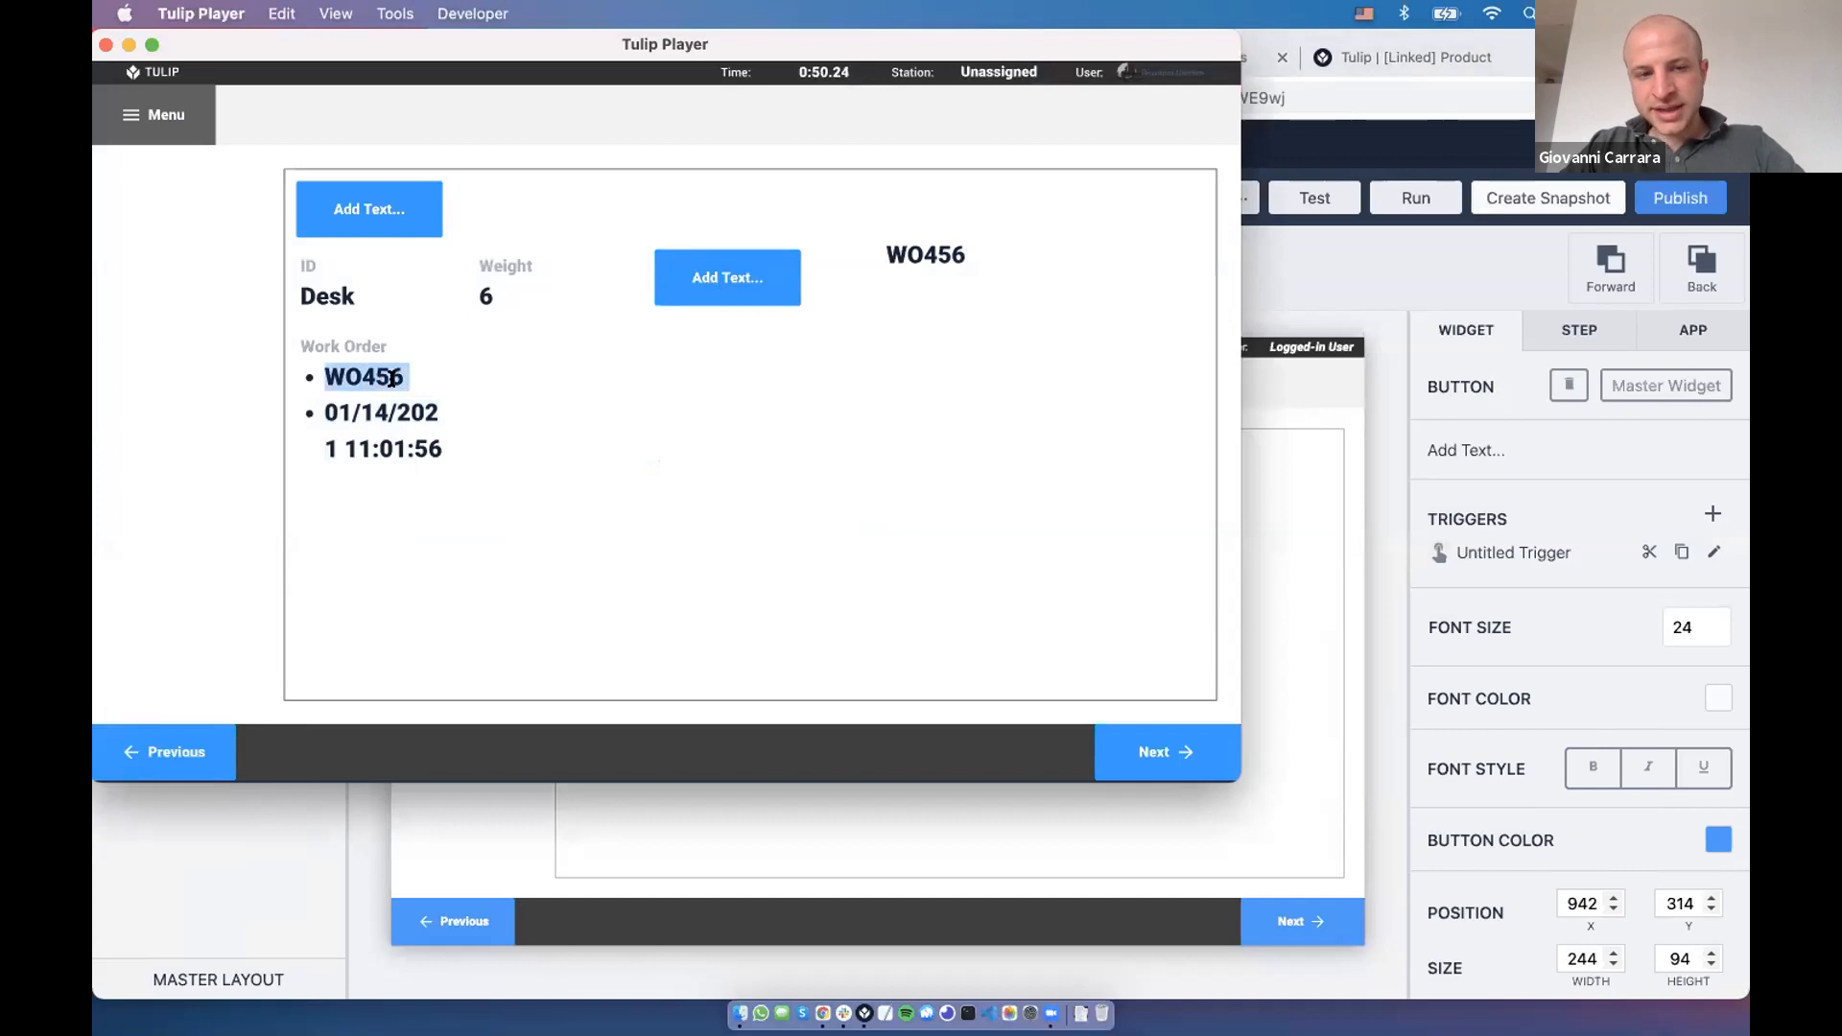
triple_click(446, 444)
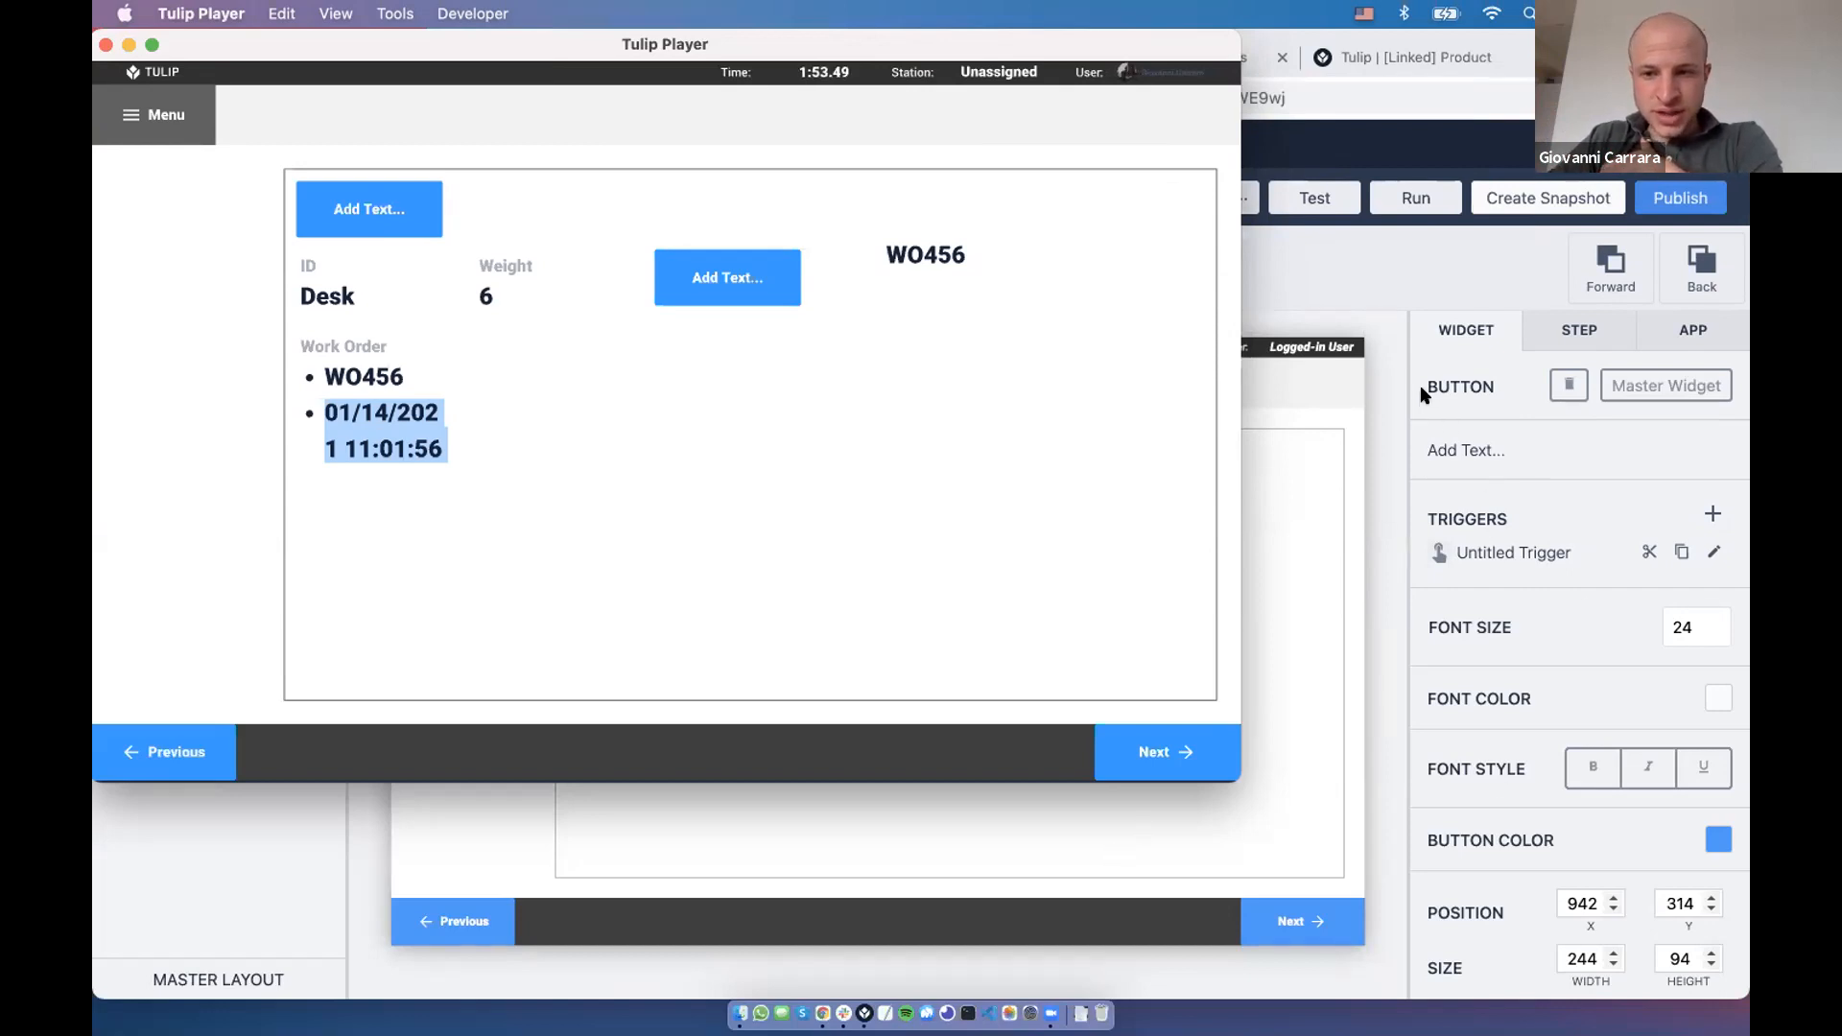
Switch back to step 123 in the App Editor
left_click(1445, 370)
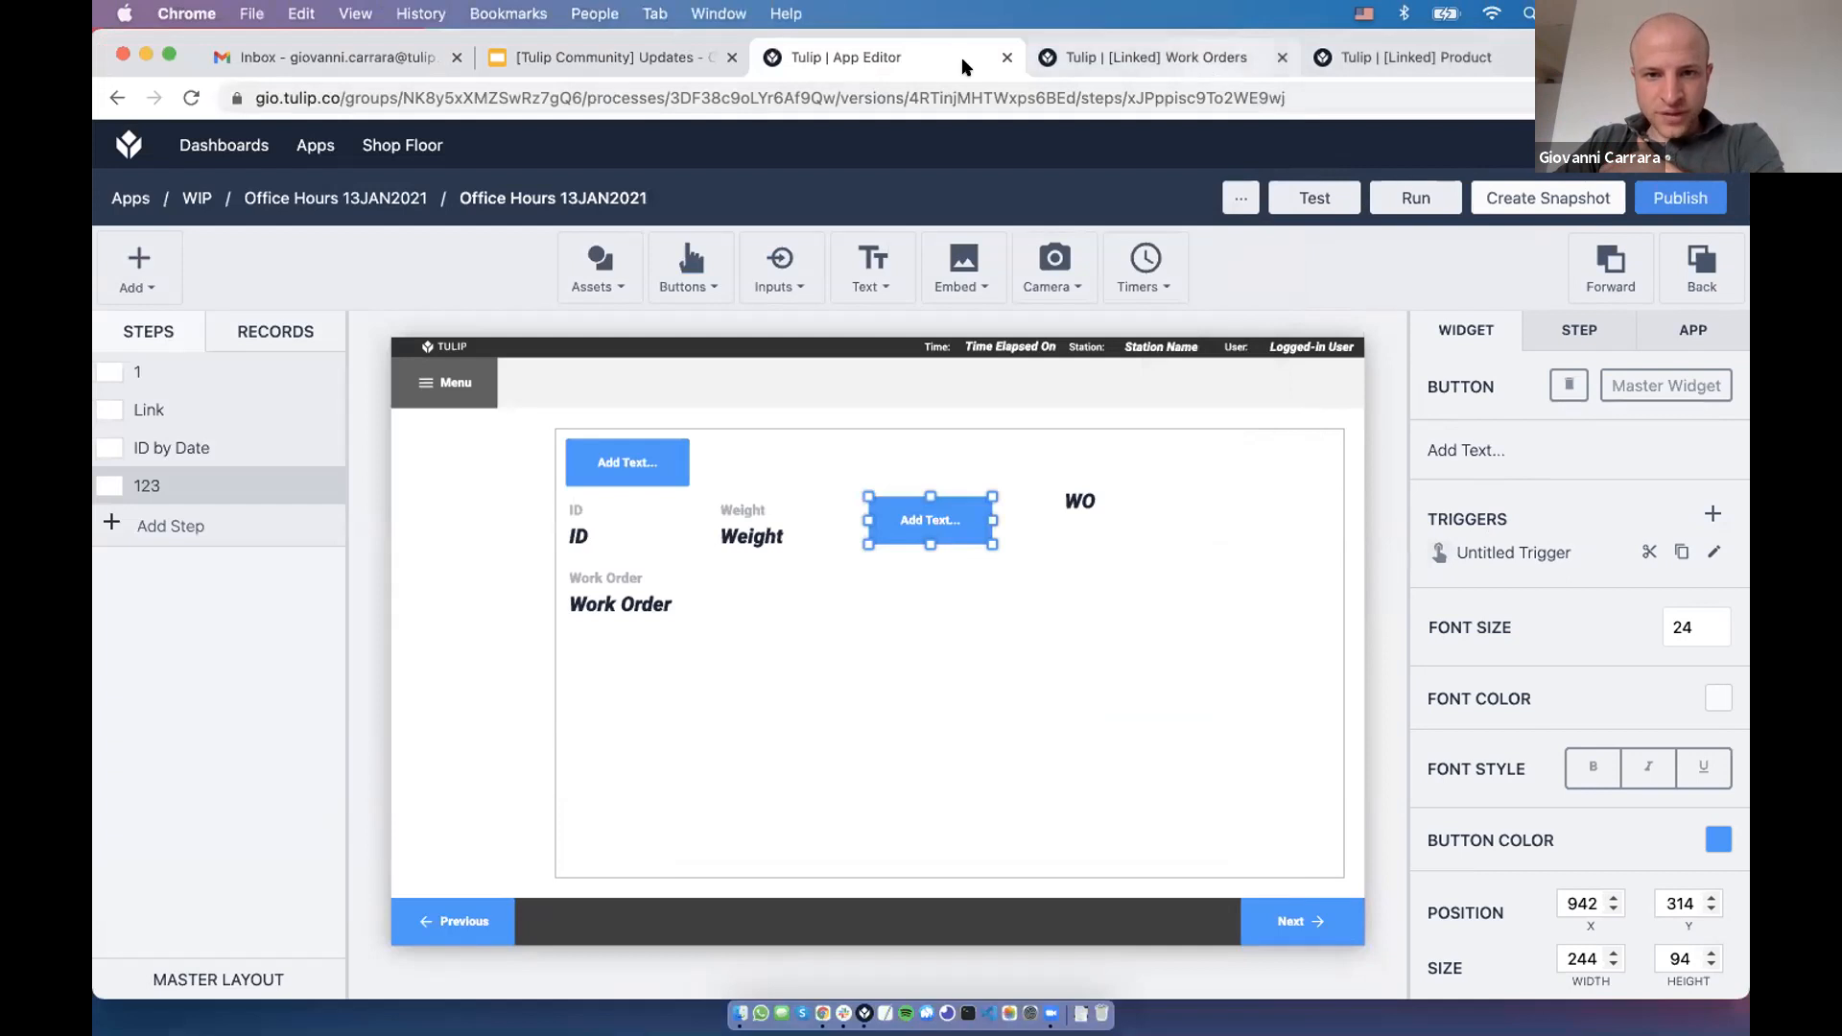
key("ctrl+Tab")
key("ctrl+shift+Tab")
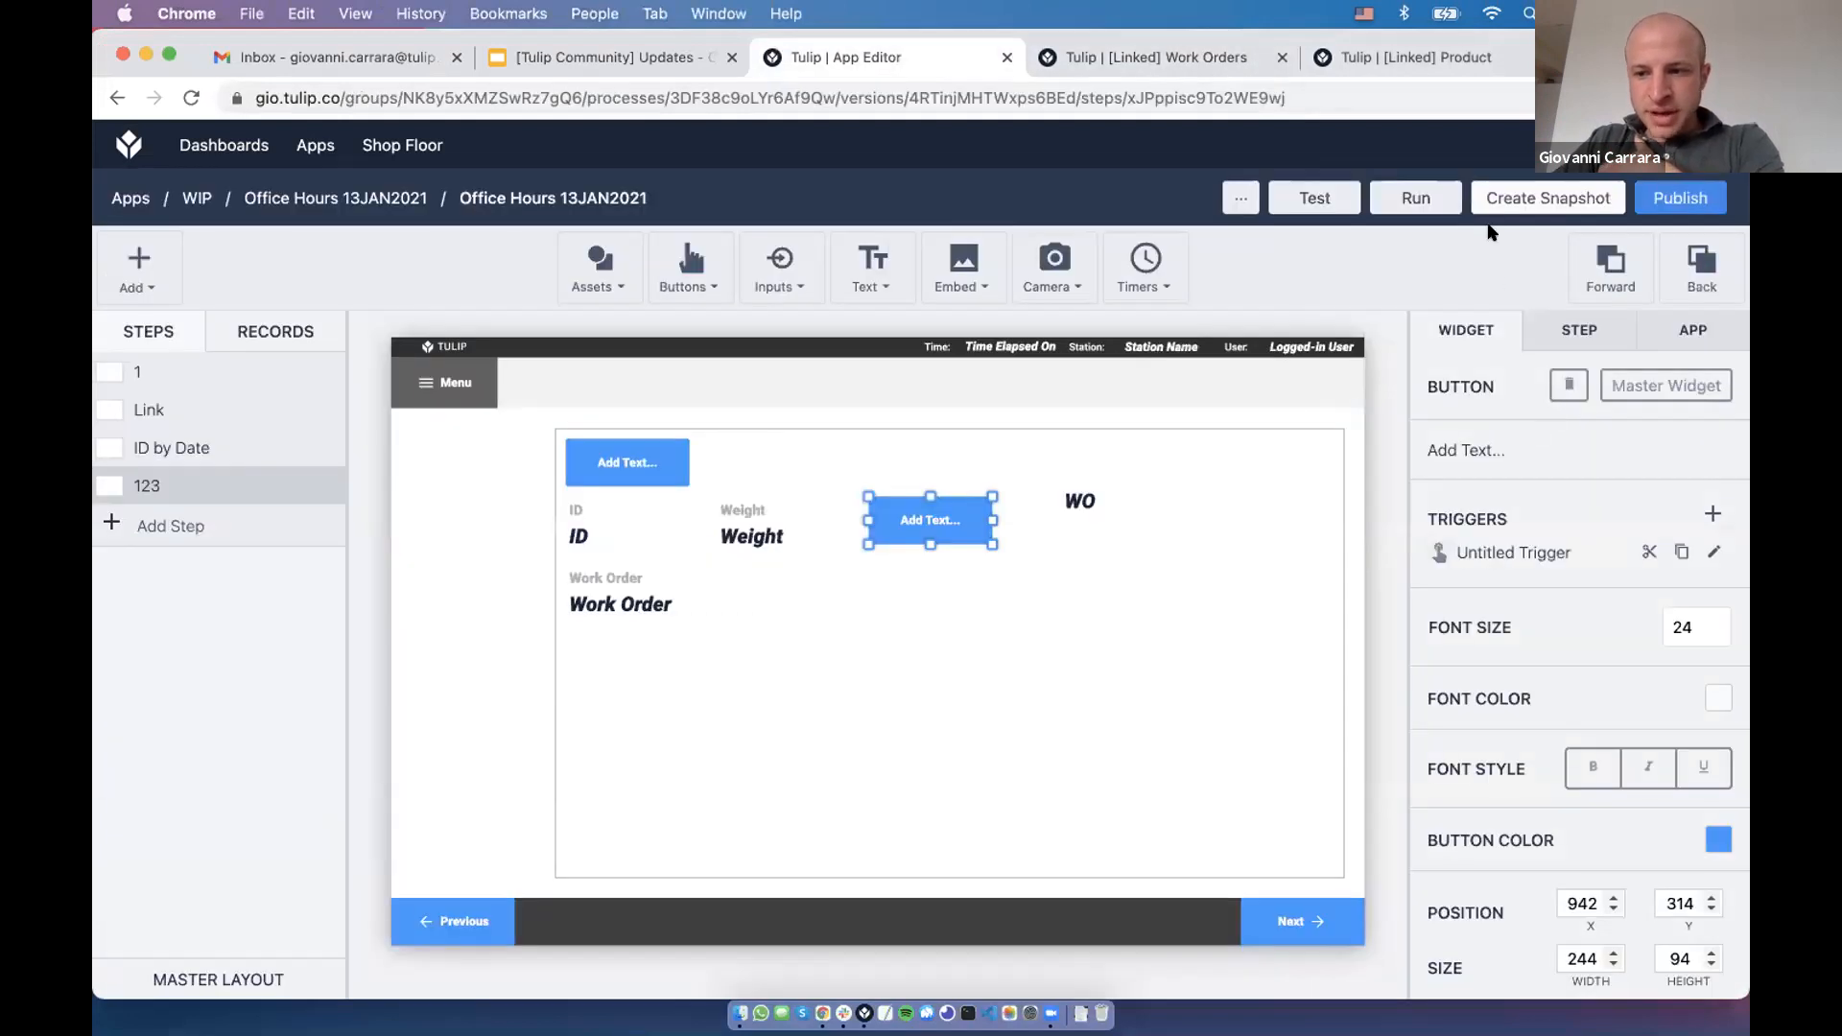
Add a Table Records action of type Link Record to the work order lookup button's trigger
left_click(1710, 553)
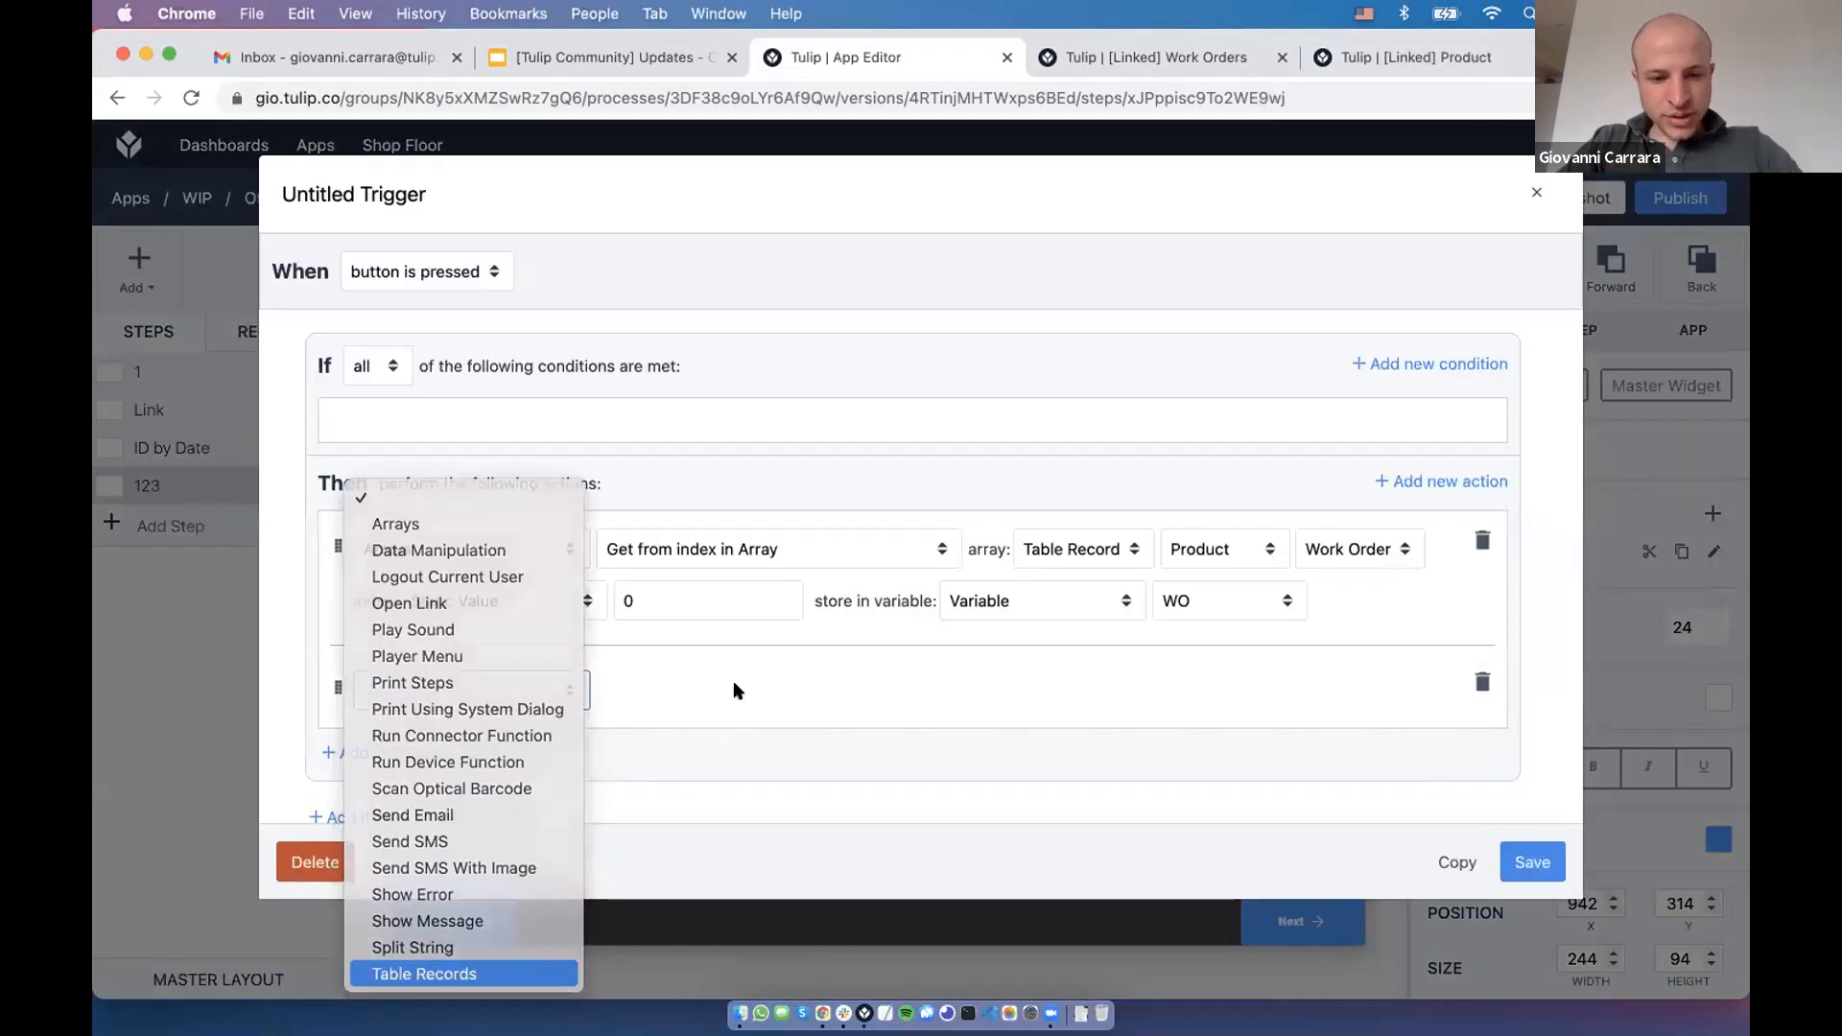
key("Return")
left_click(733, 687)
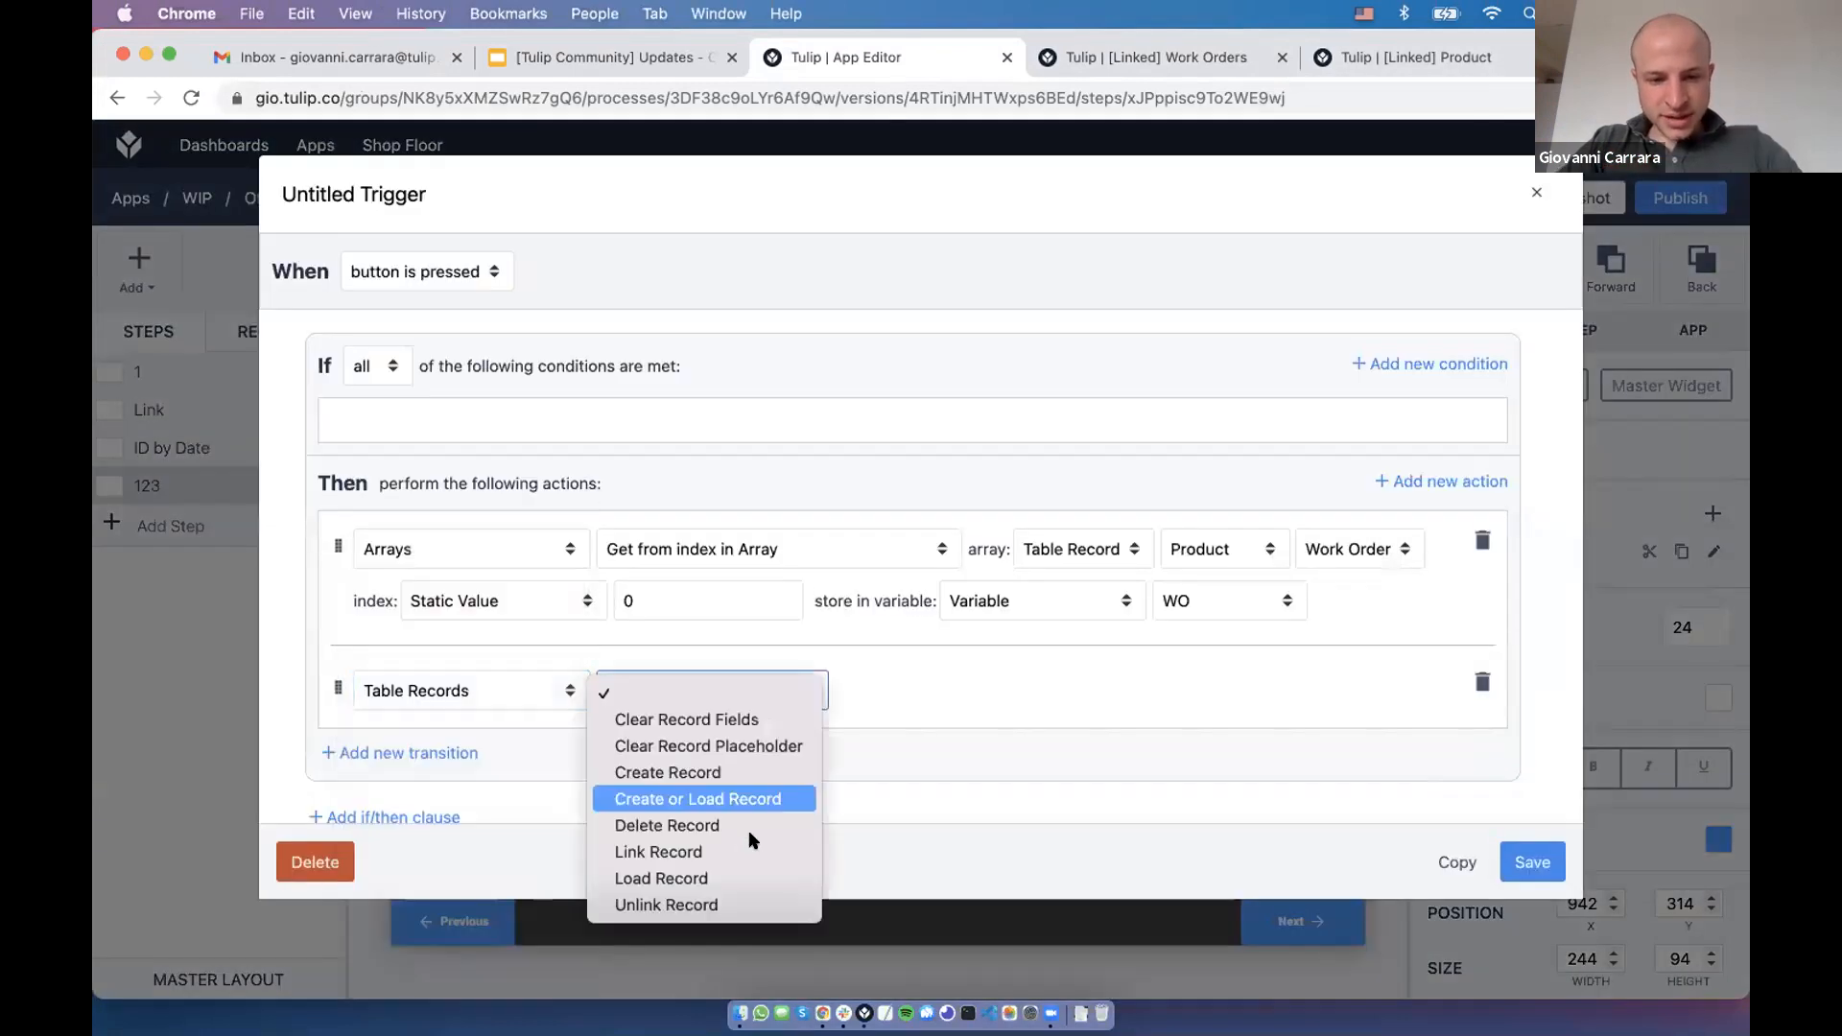
key("Up")
key("Up")
key("Up")
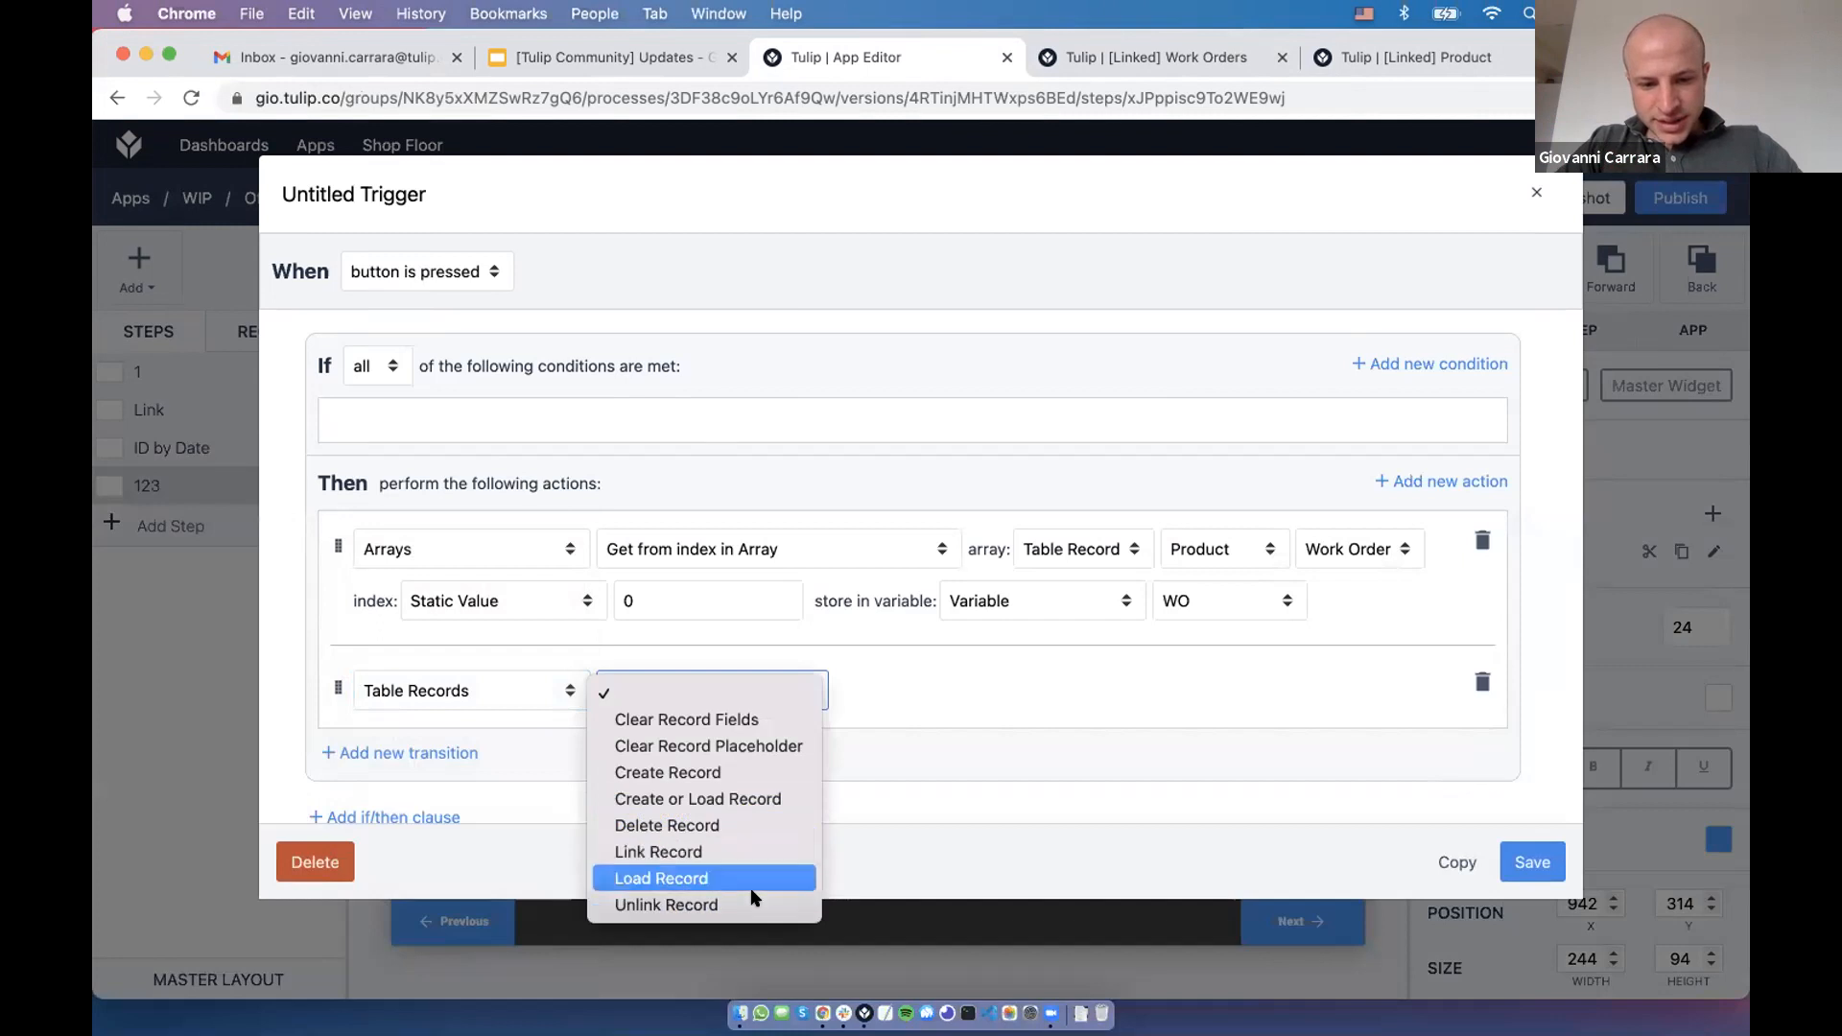
key("Down")
key("Down")
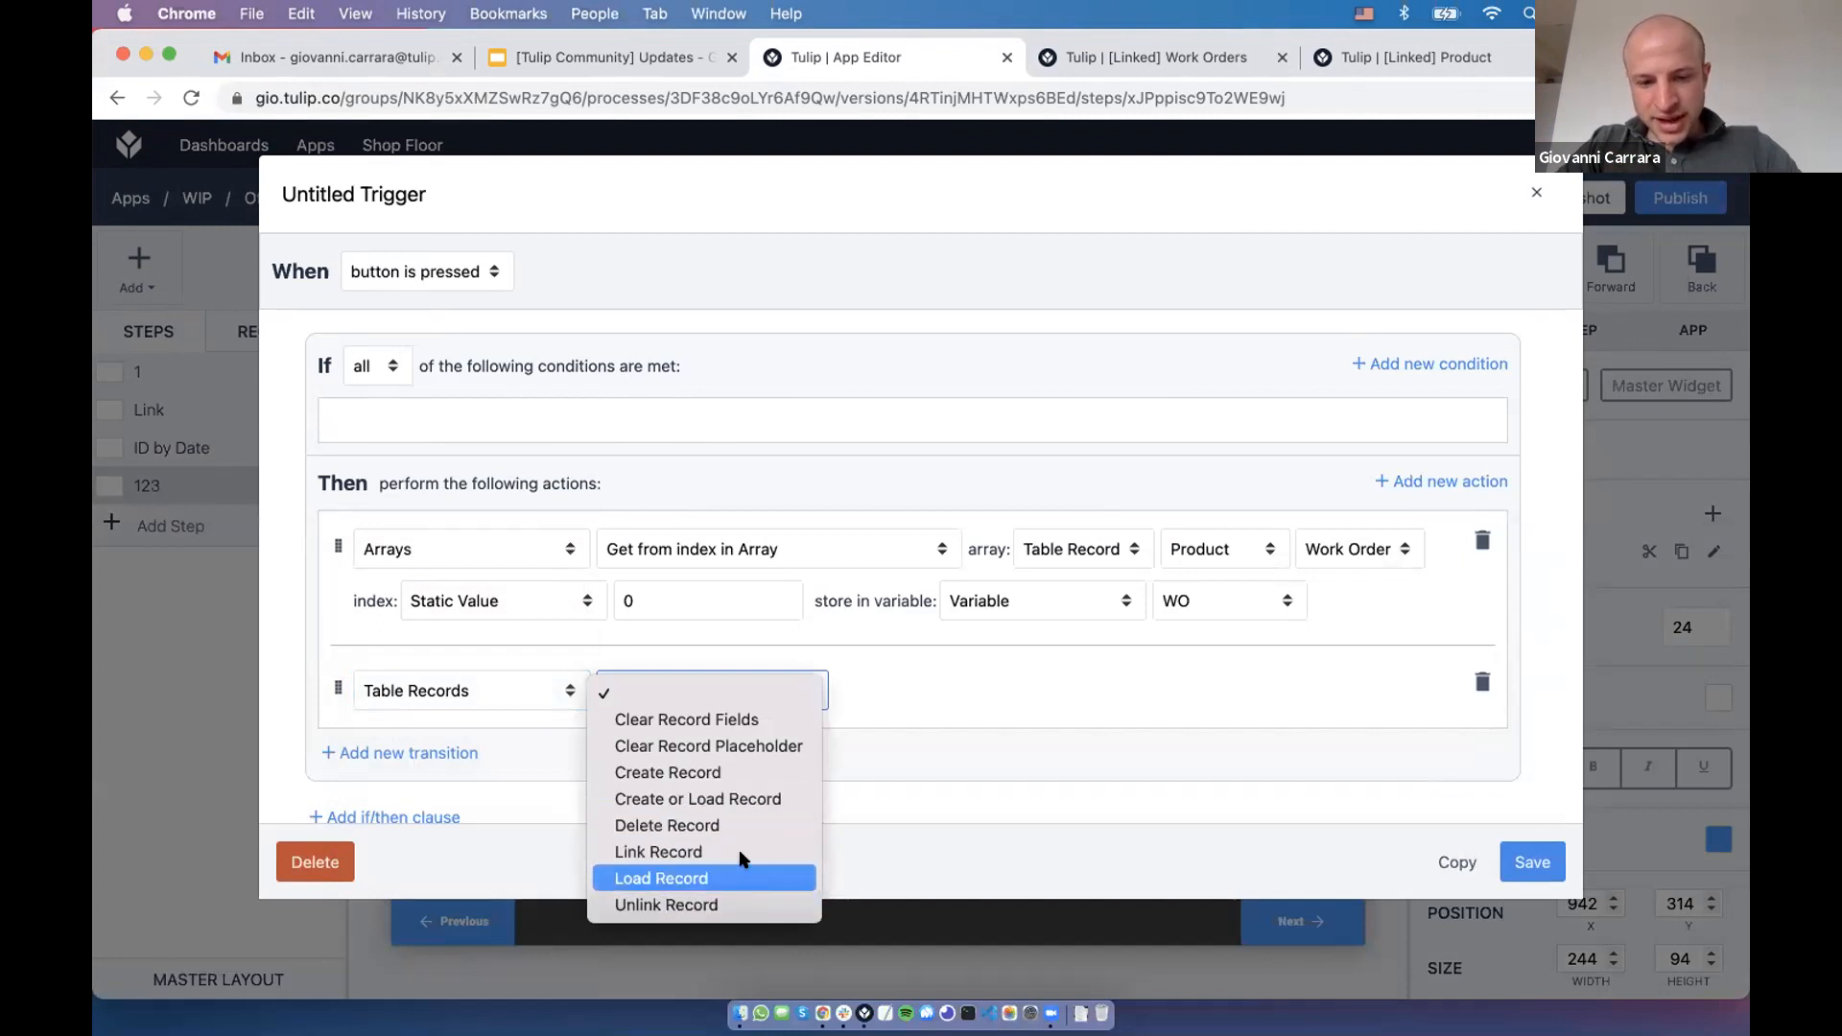
left_click(739, 852)
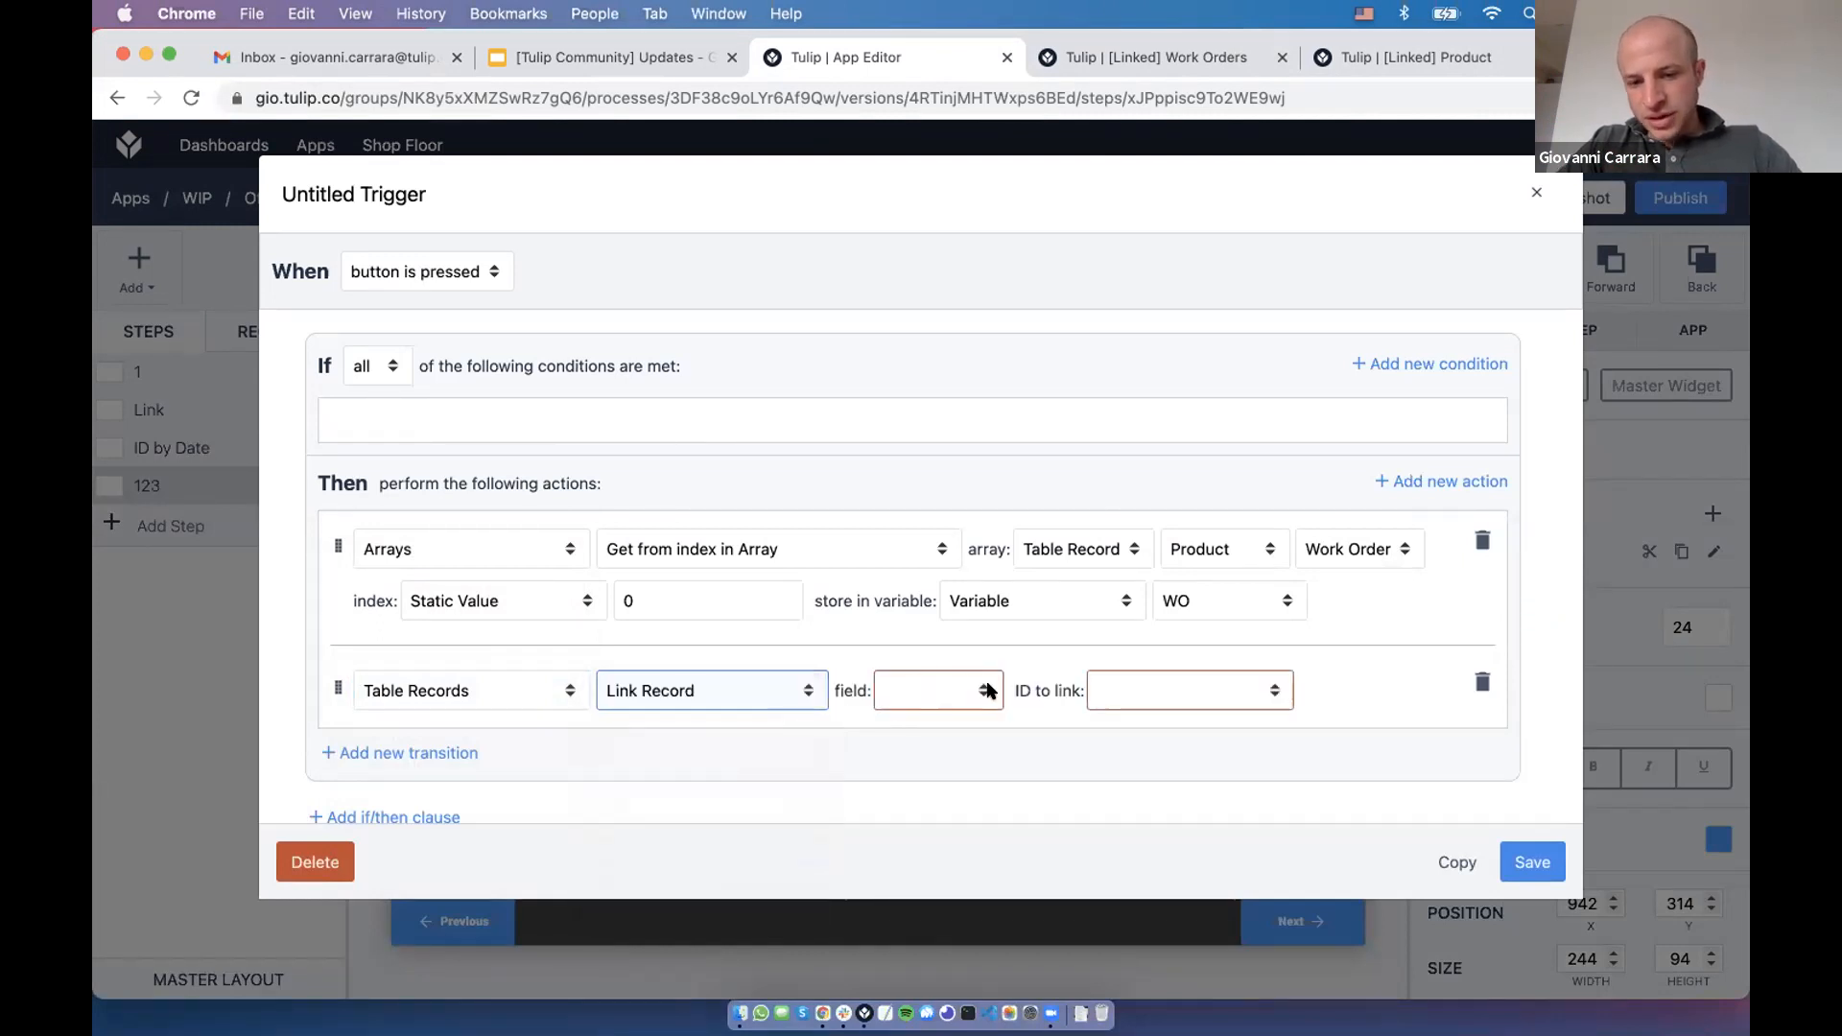
Check which fields the Link Record action offers, and remove the action from the button's trigger
left_click(959, 691)
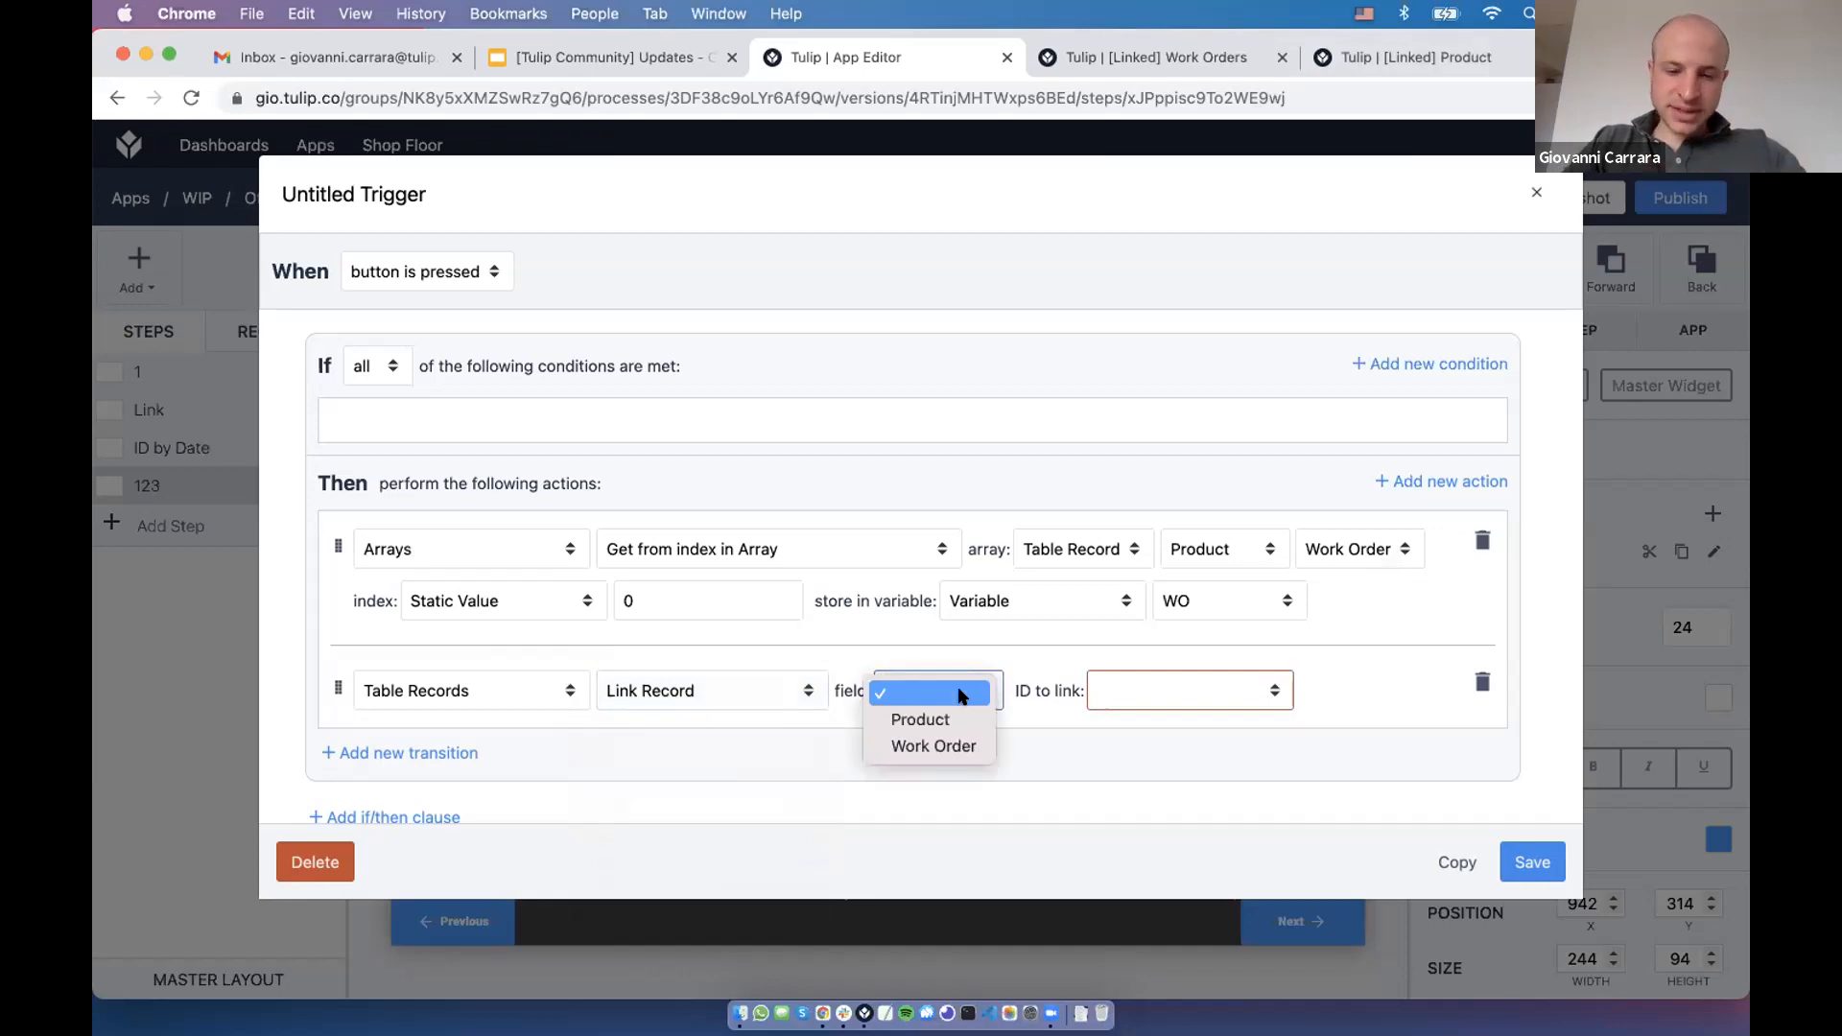
left_click(959, 693)
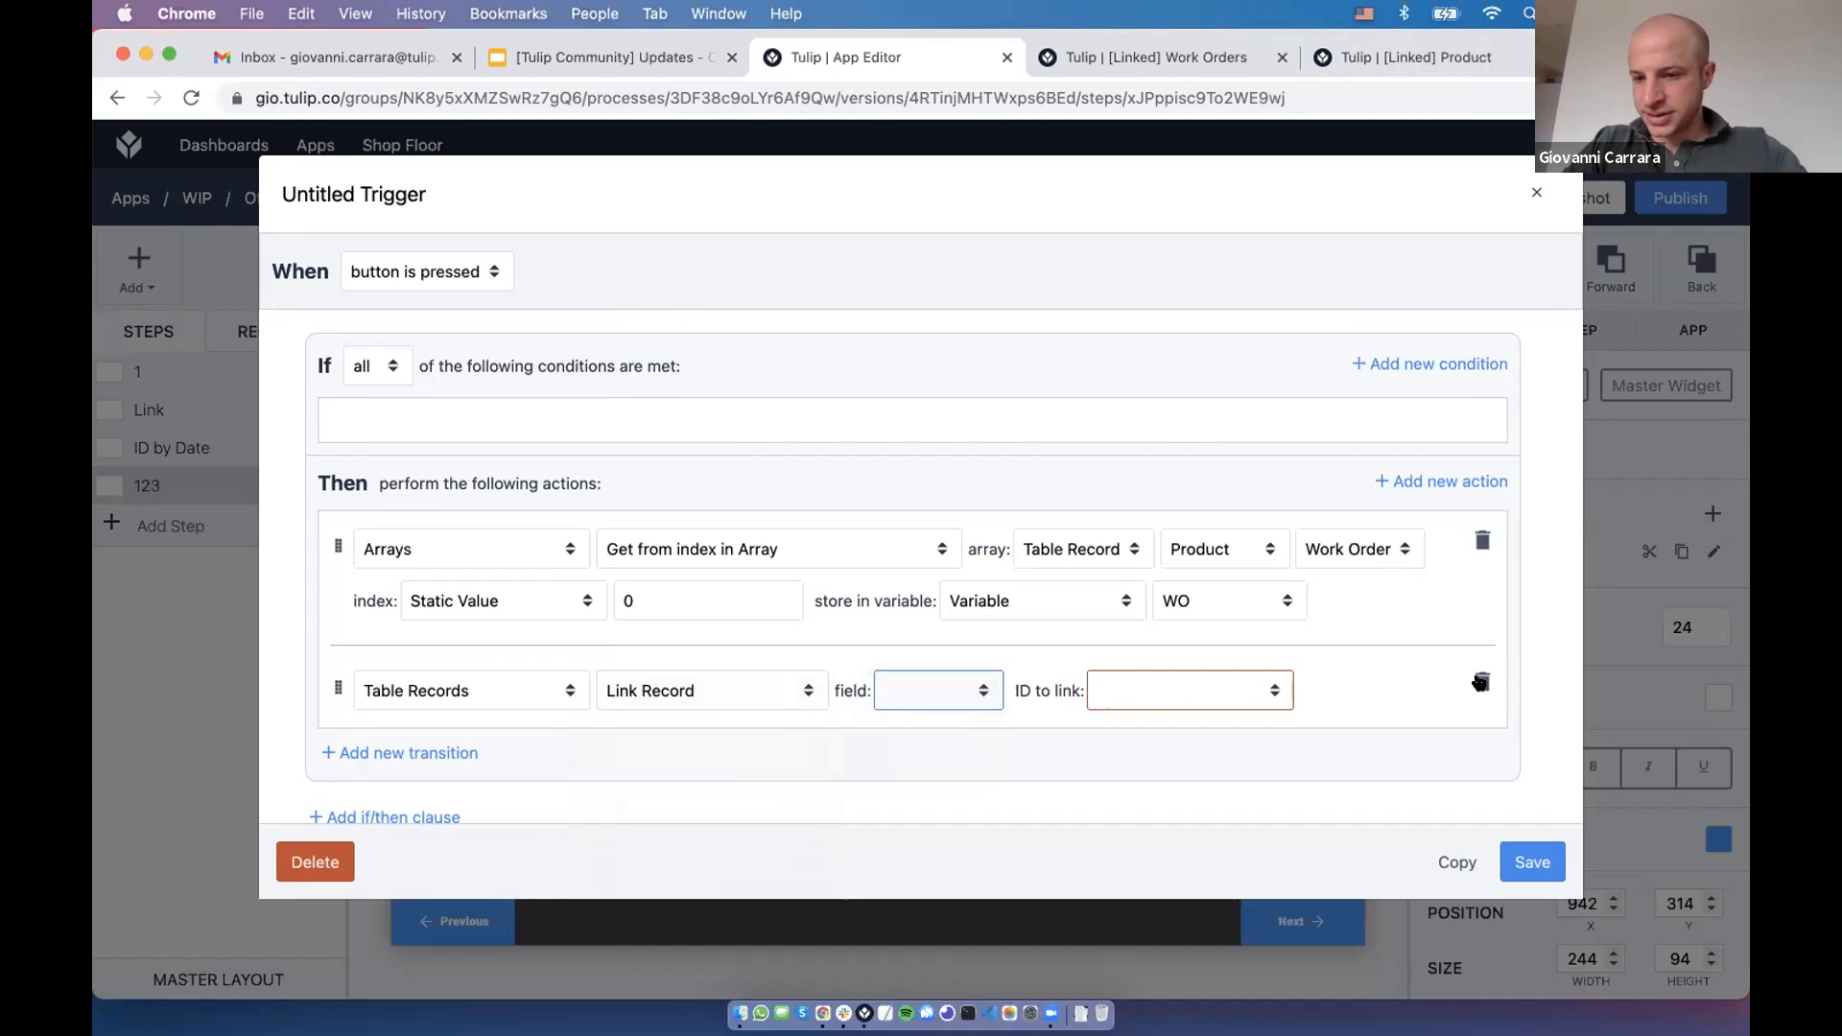
left_click(1483, 682)
left_click(1511, 788)
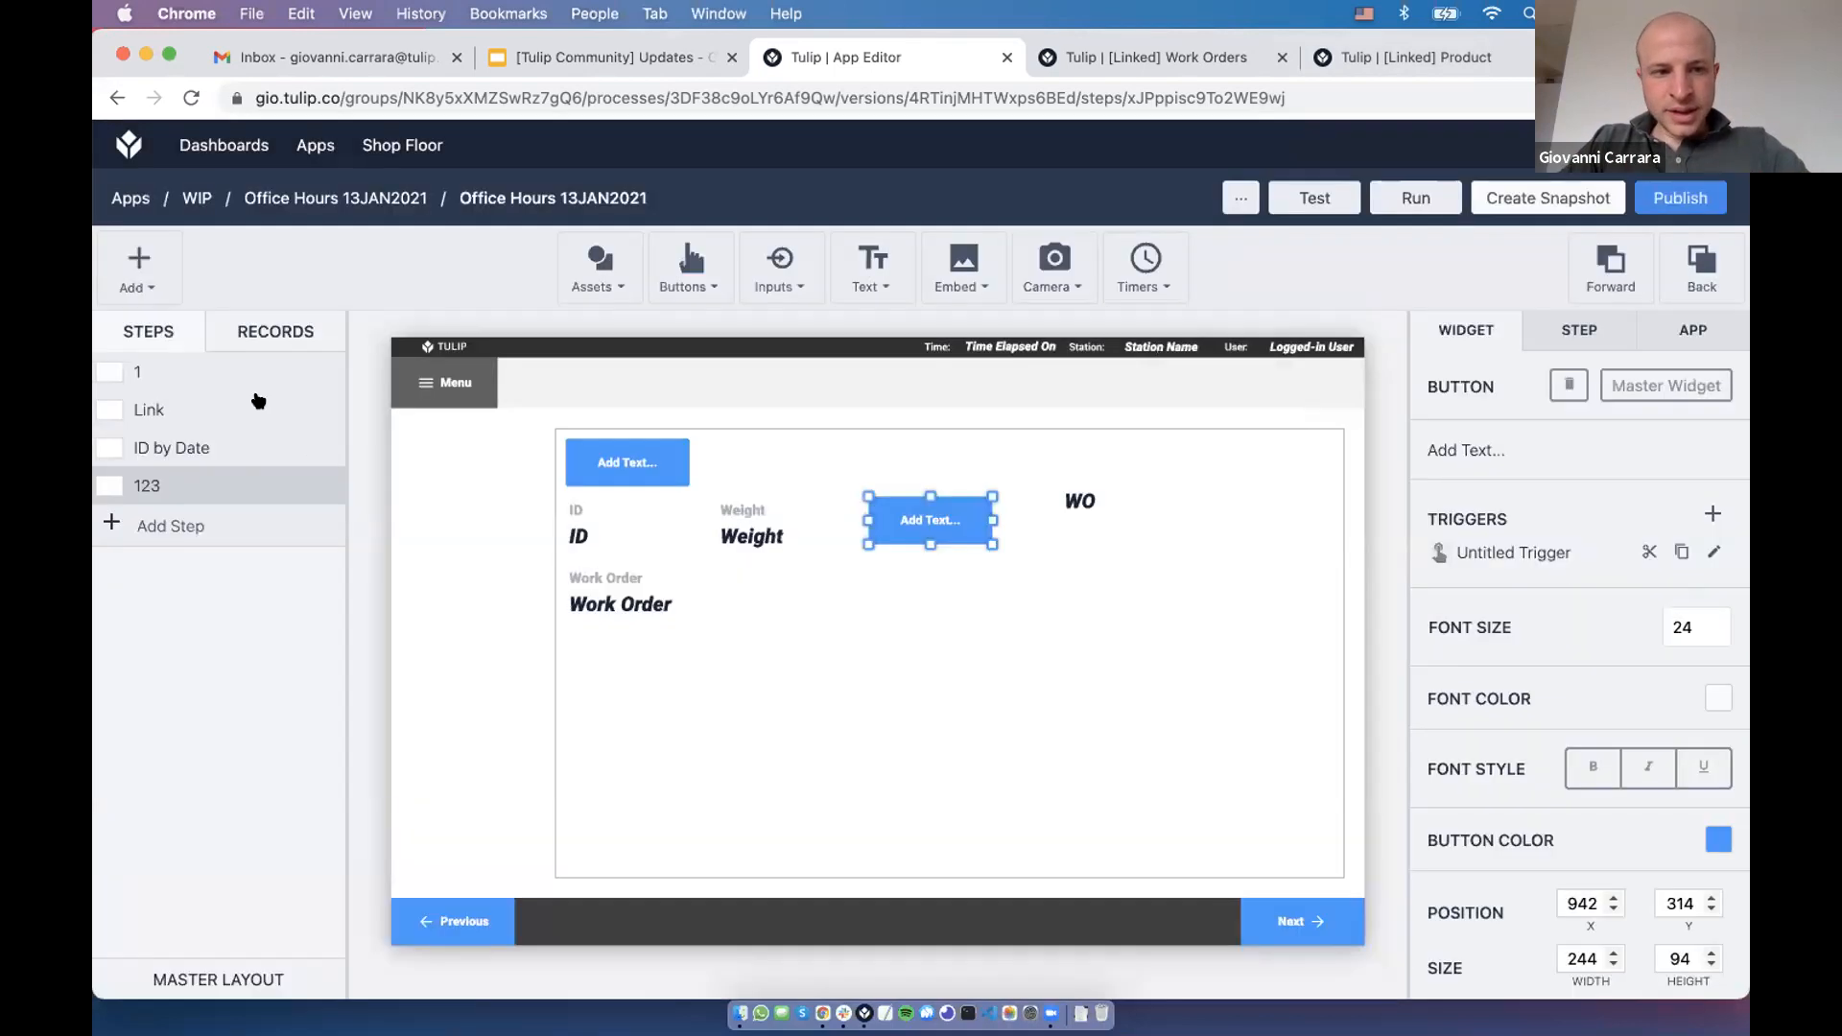
View step 1 and the Link step, and switch to the [Linked] Work Orders table
left_click(247, 373)
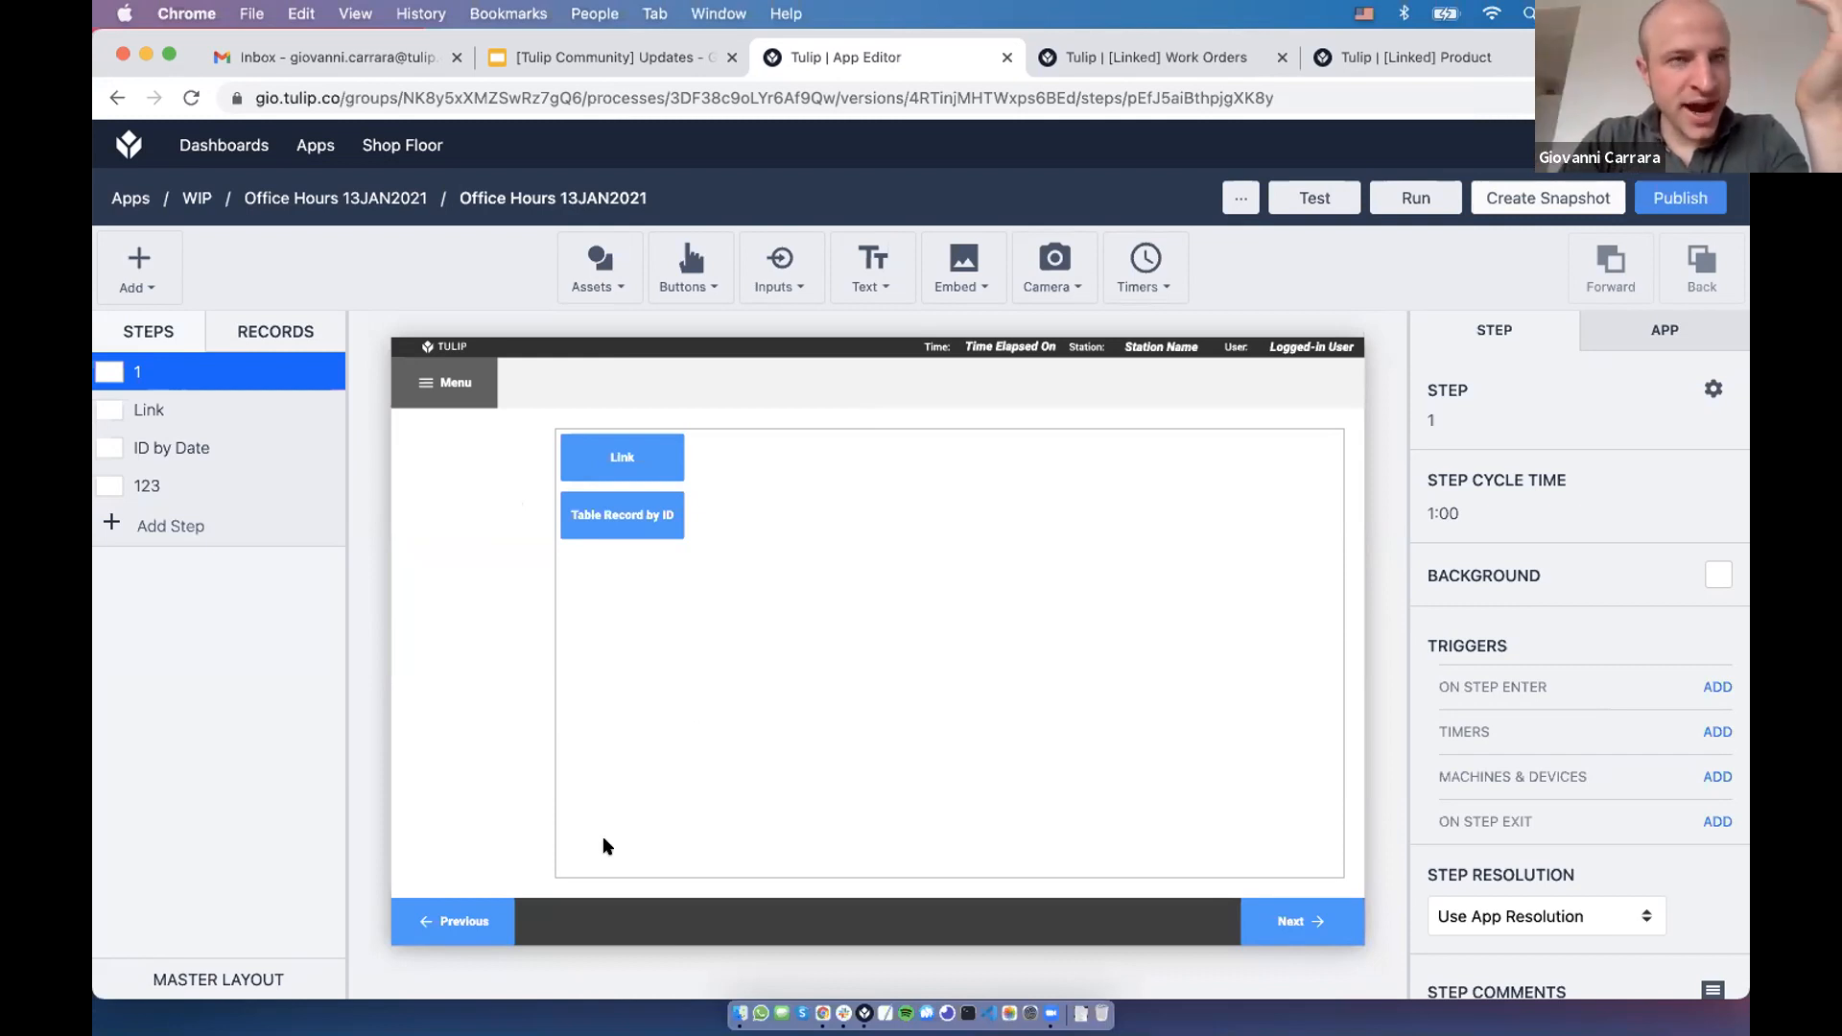
left_click(192, 406)
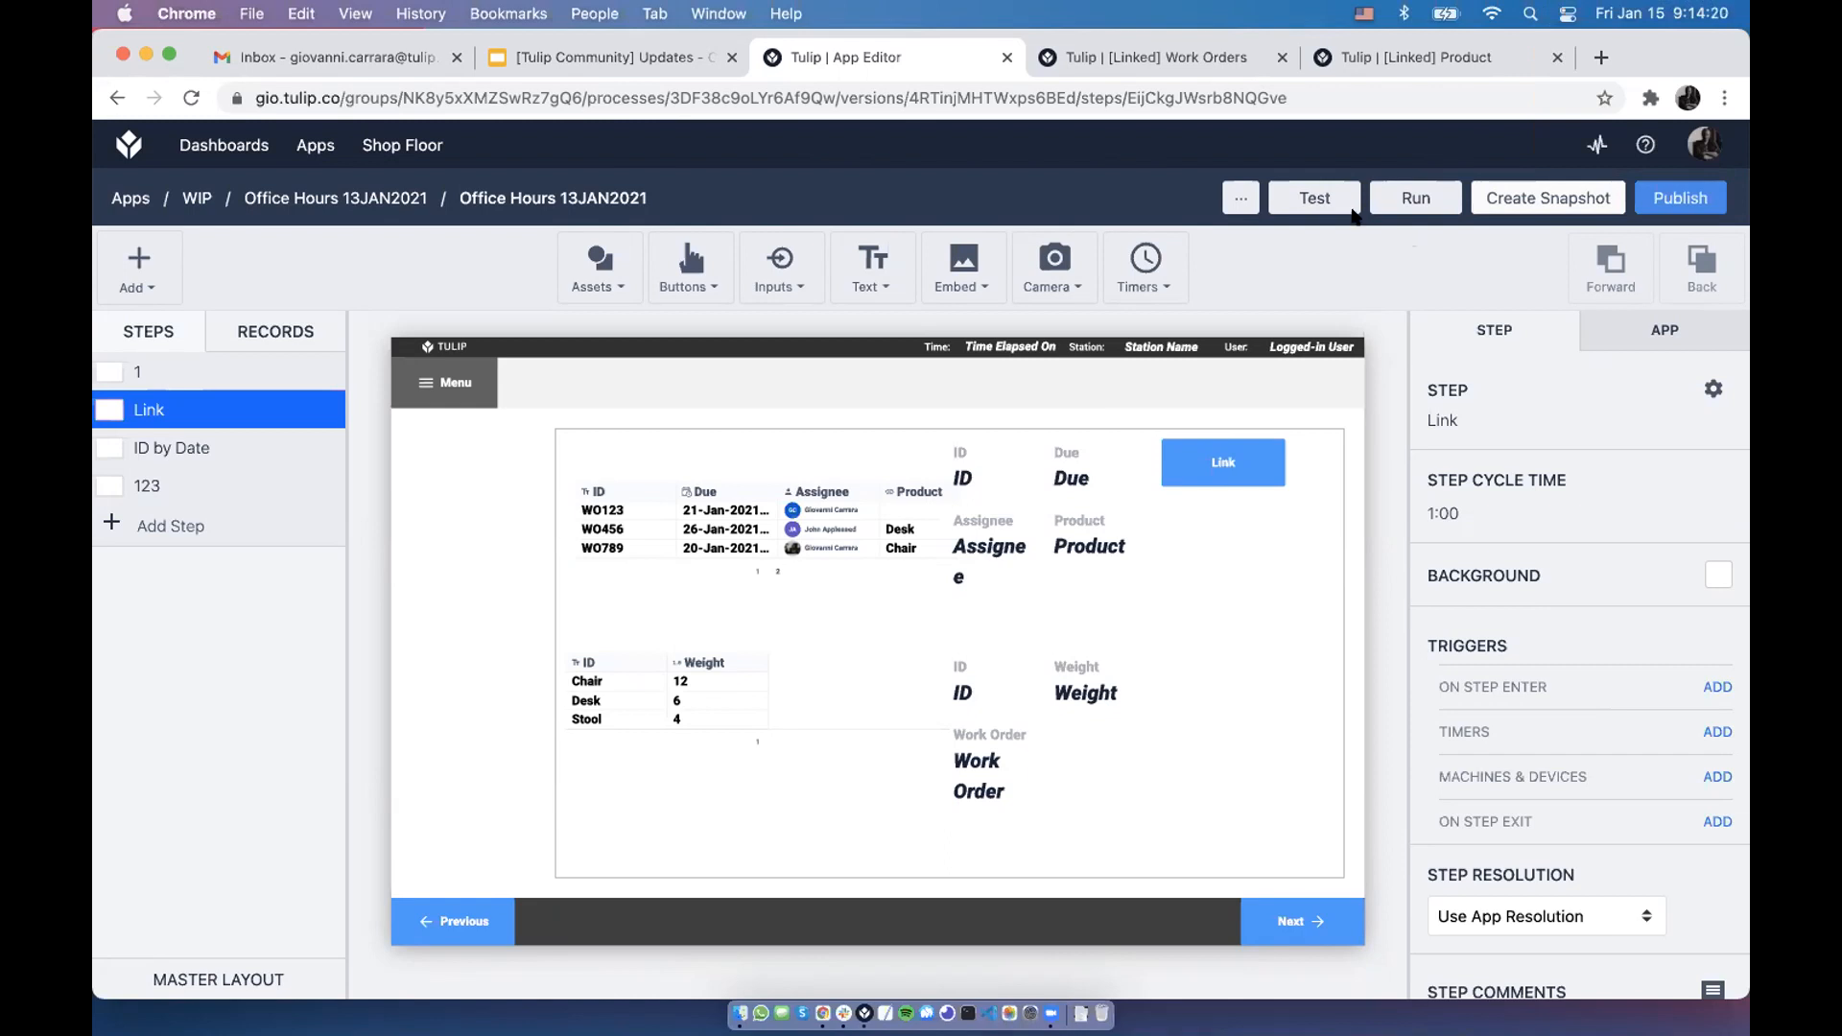
left_click(1186, 64)
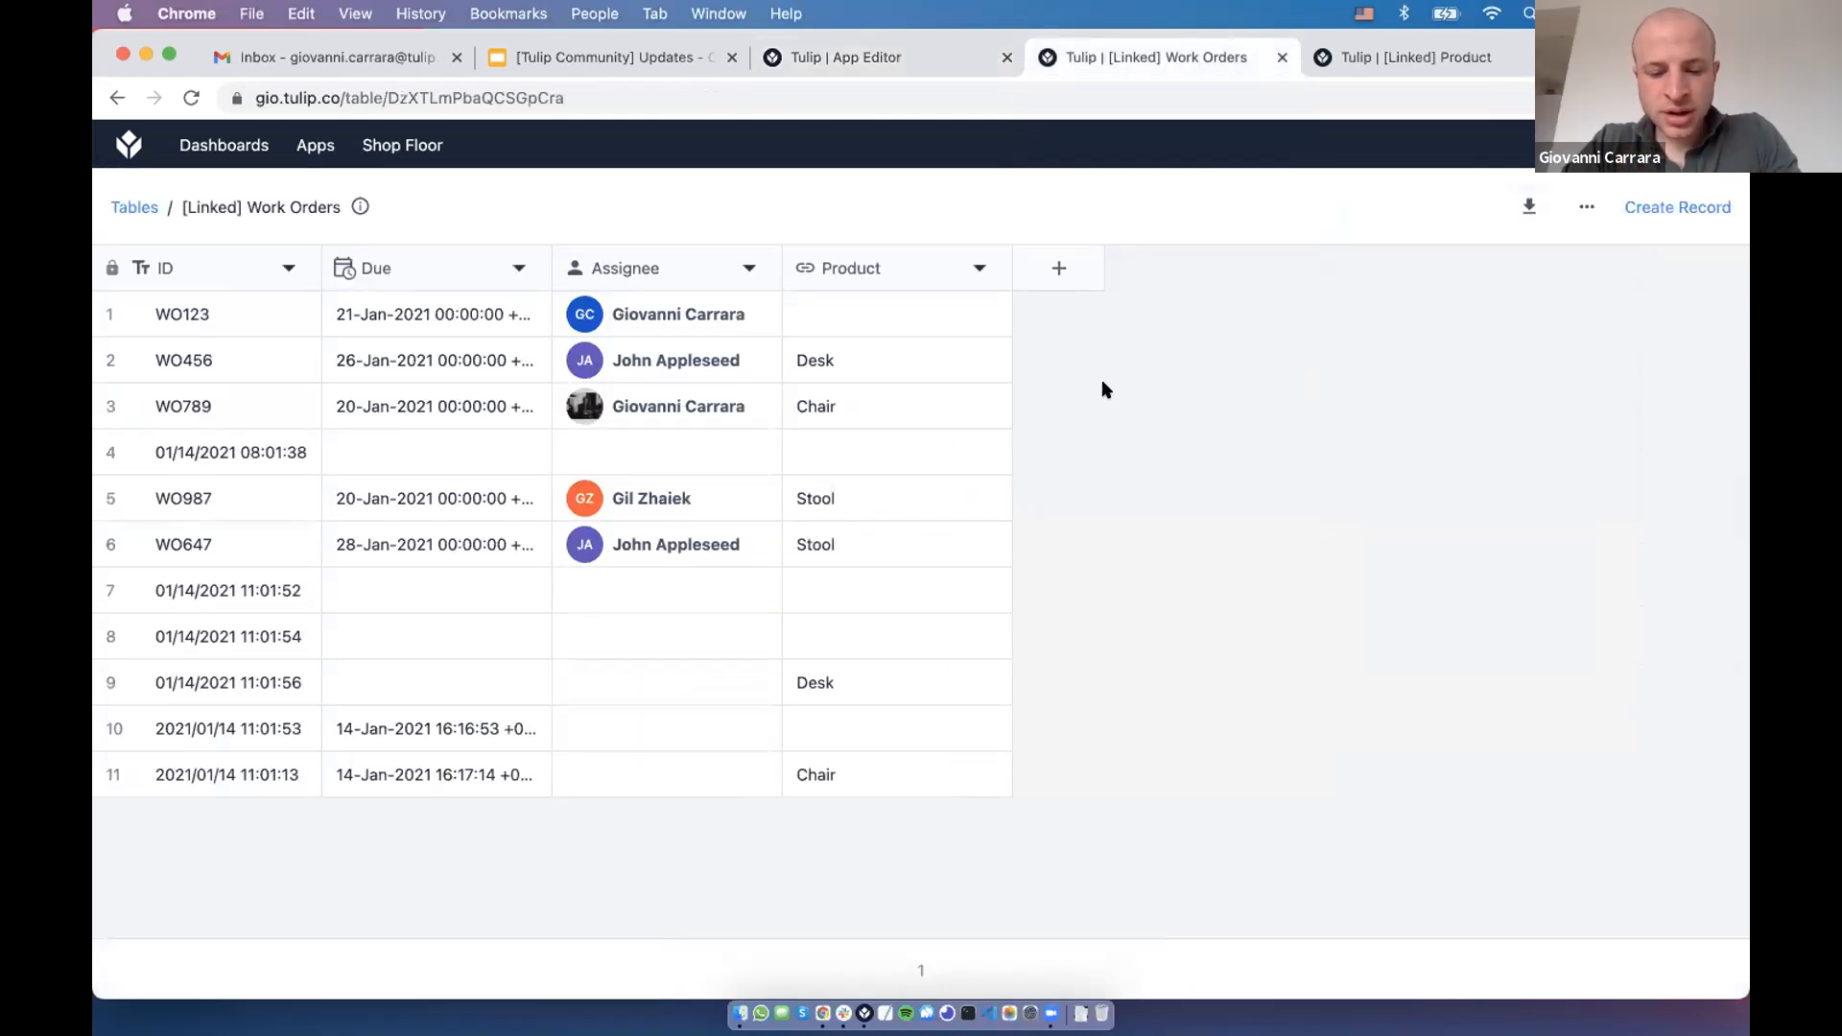
Find the Linking Table Records article at support.tulip.co by searching for "linked table record", and return to the App Editor
key("super+t")
type("support.tulip.co")
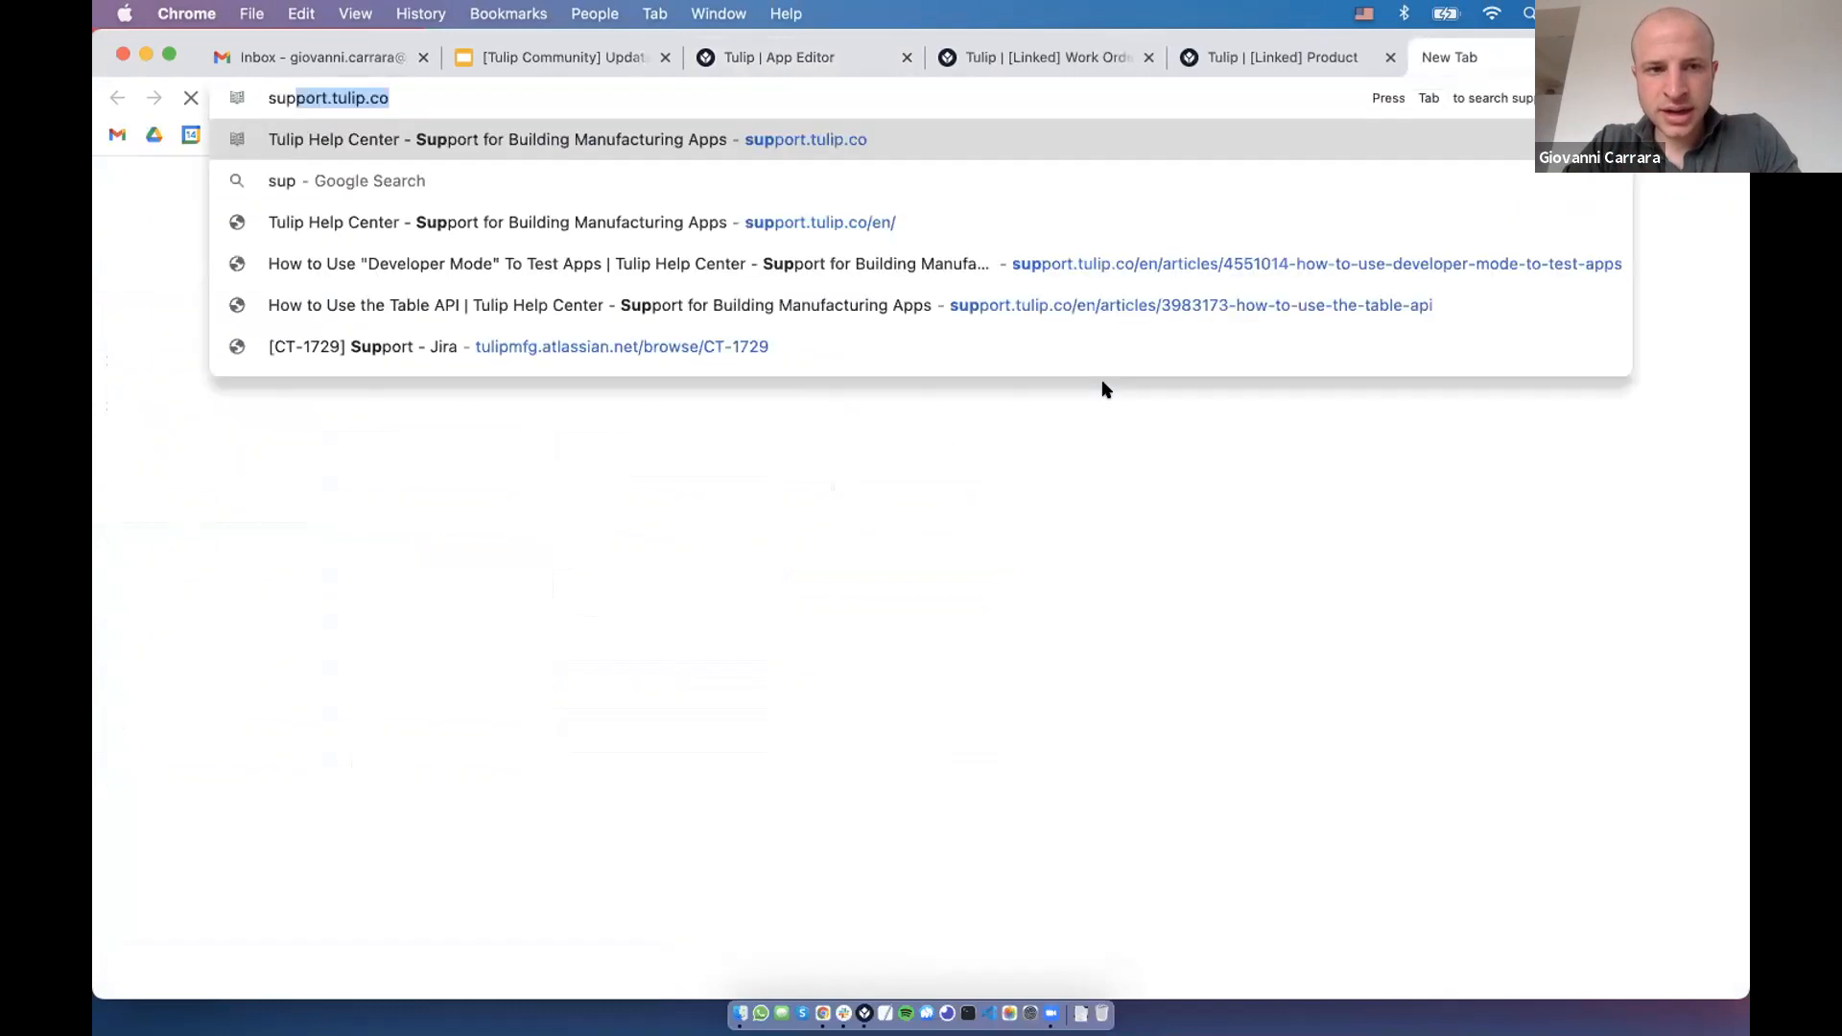
key("Return")
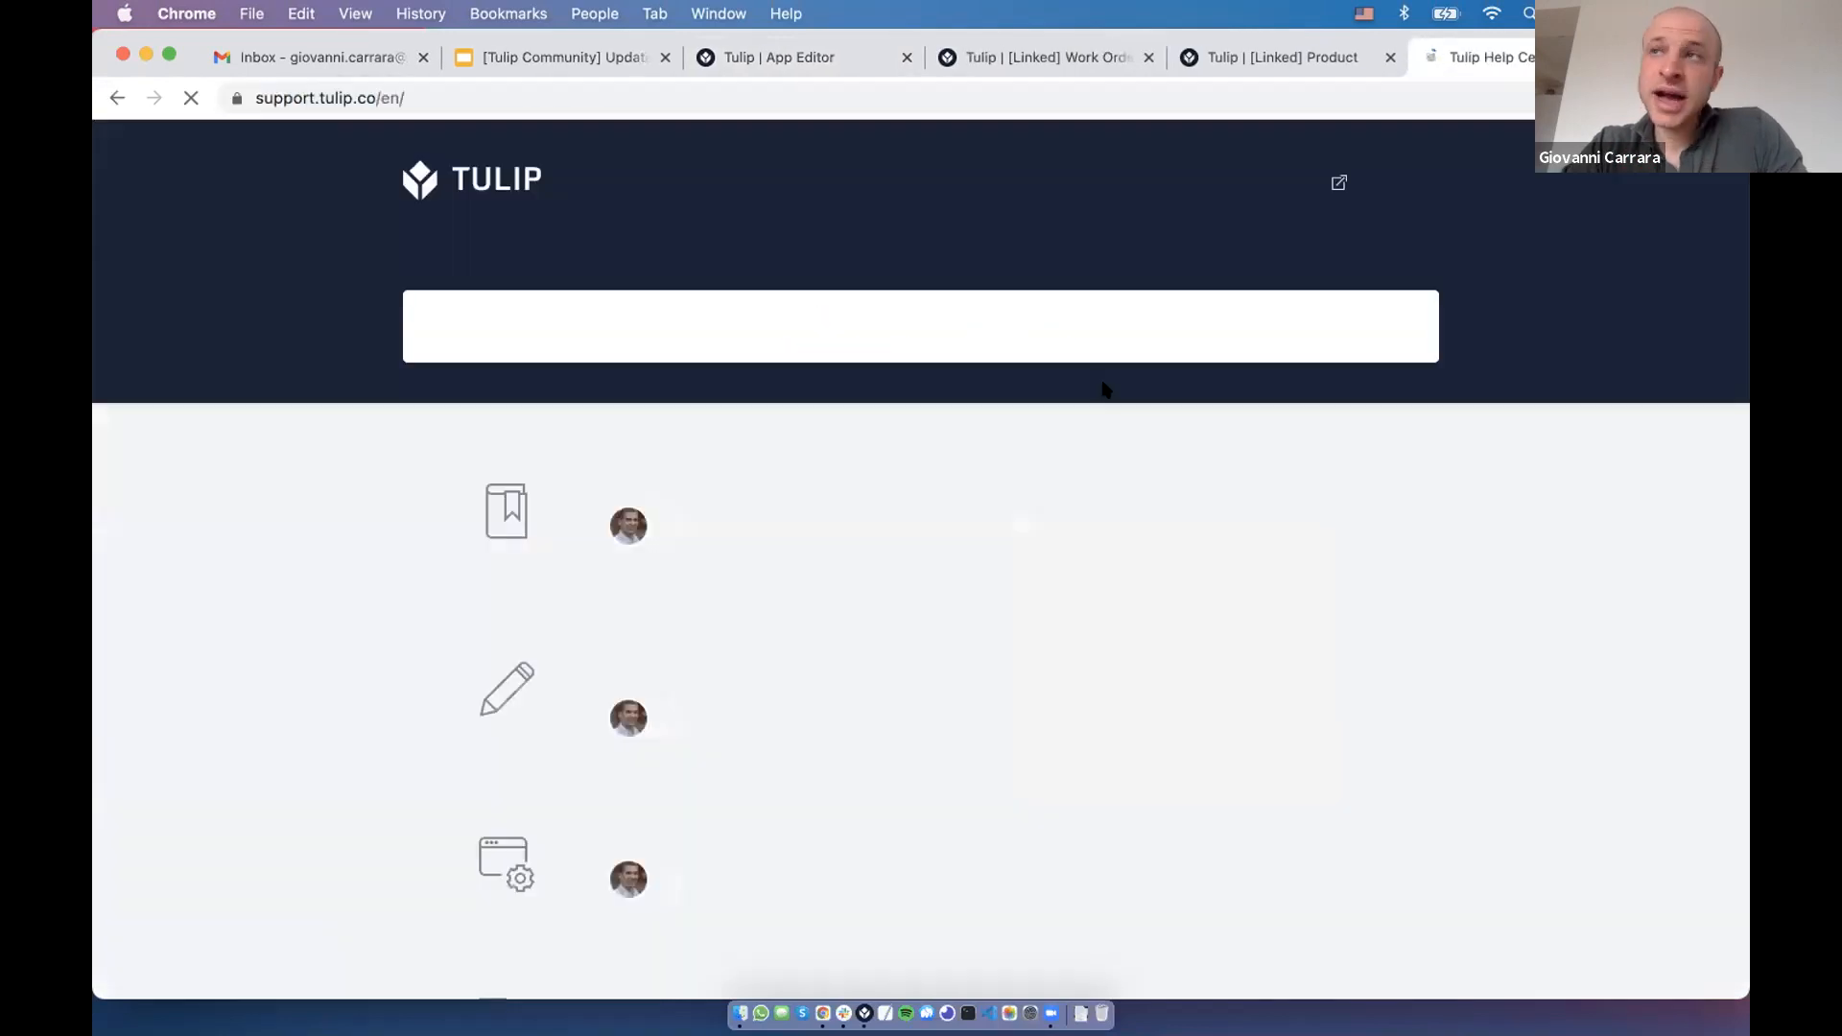
type("lin")
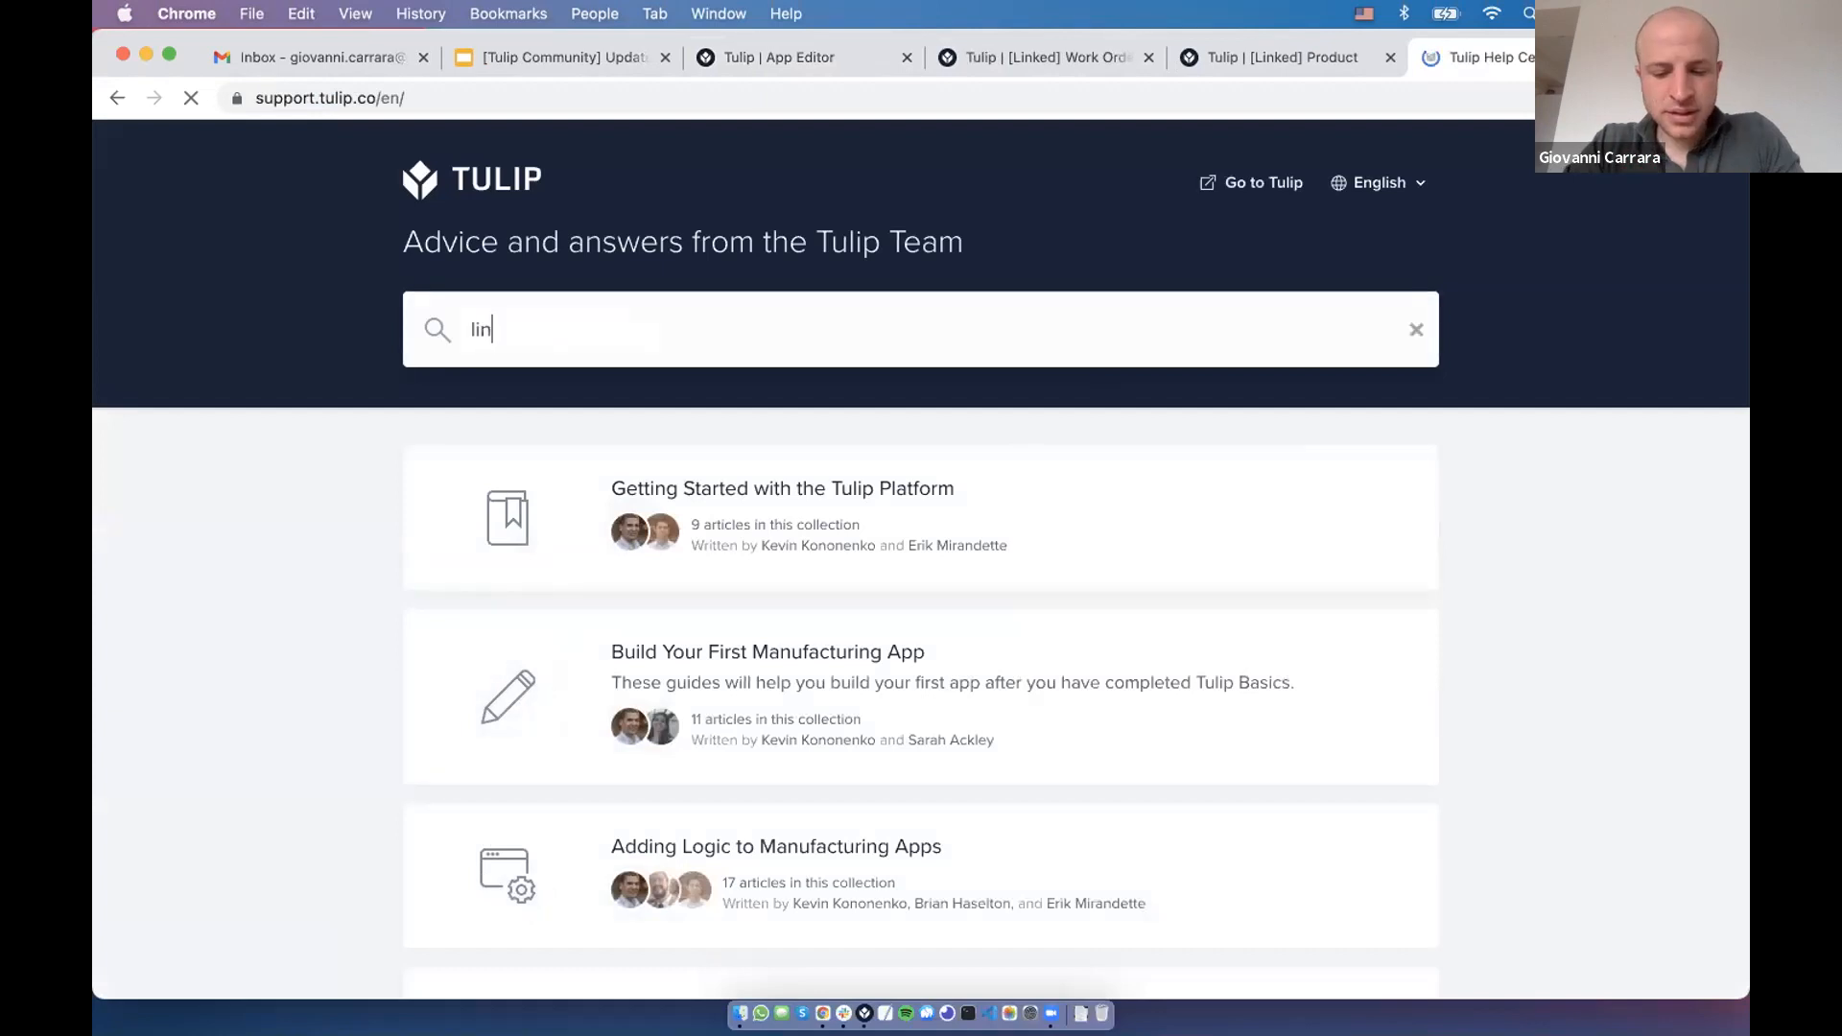
type("ked table record")
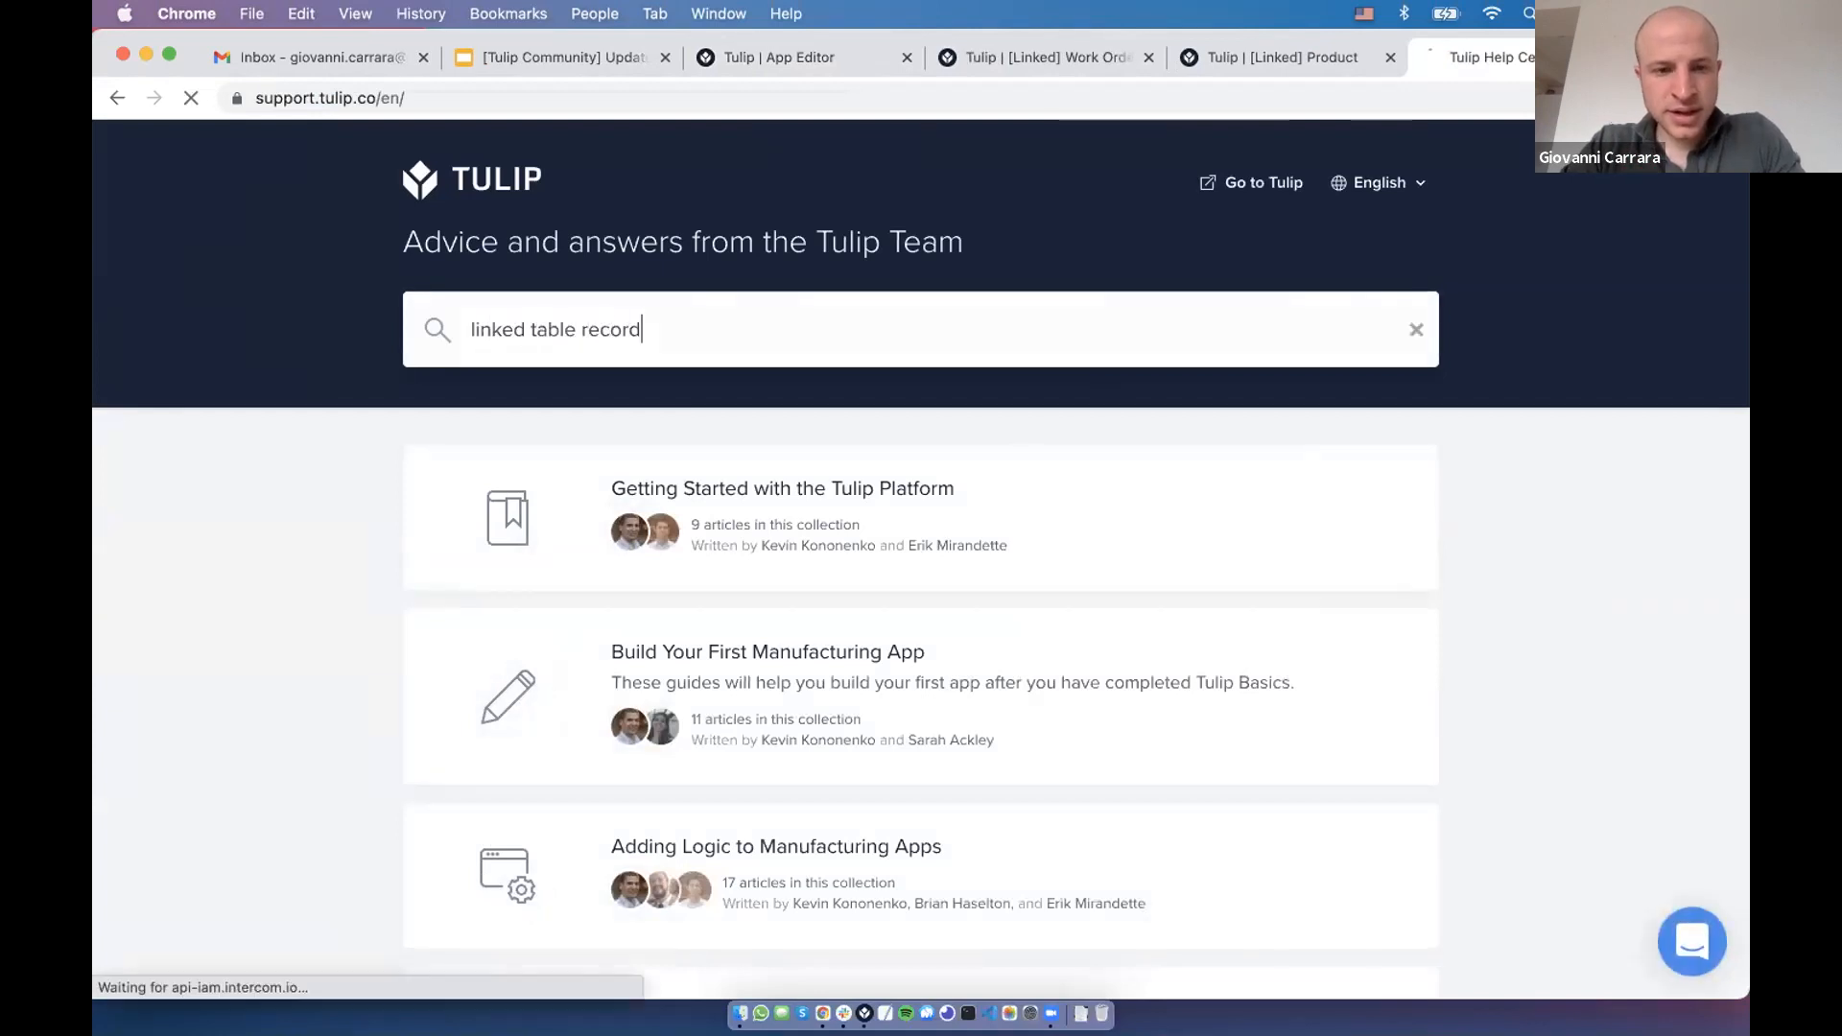
key("Return")
left_click(741, 587)
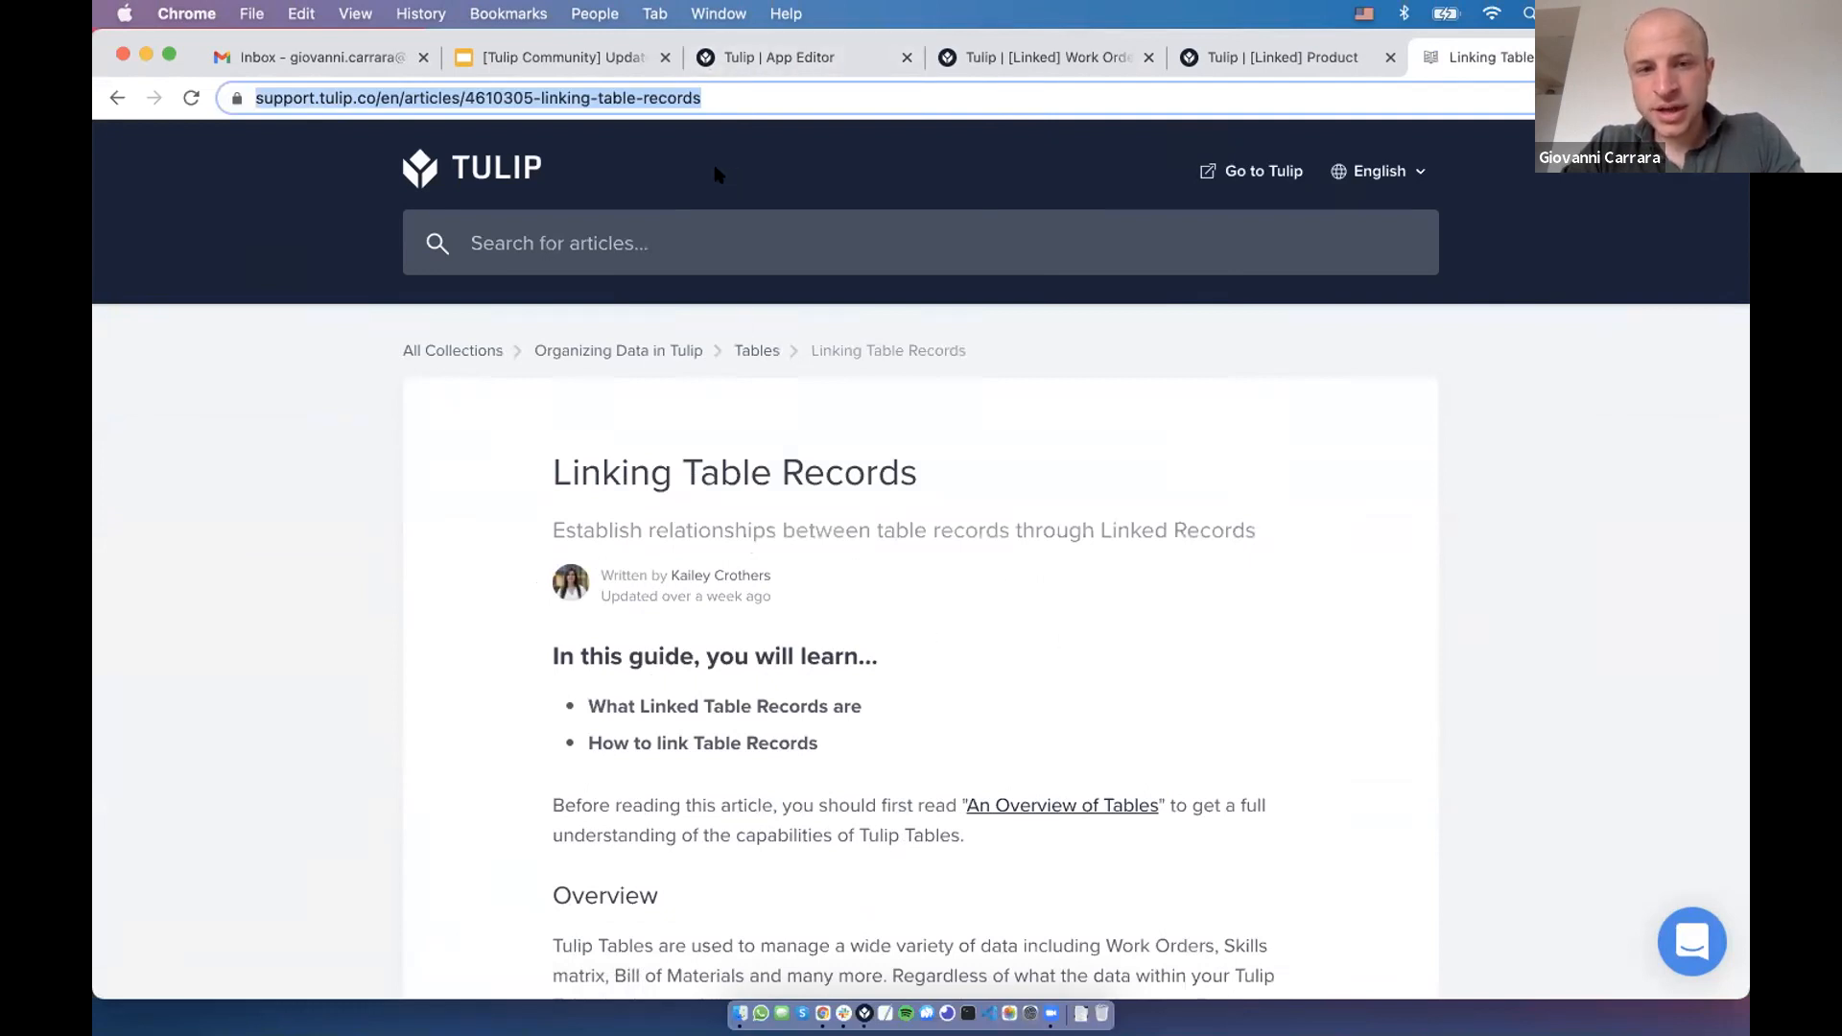
left_click(772, 56)
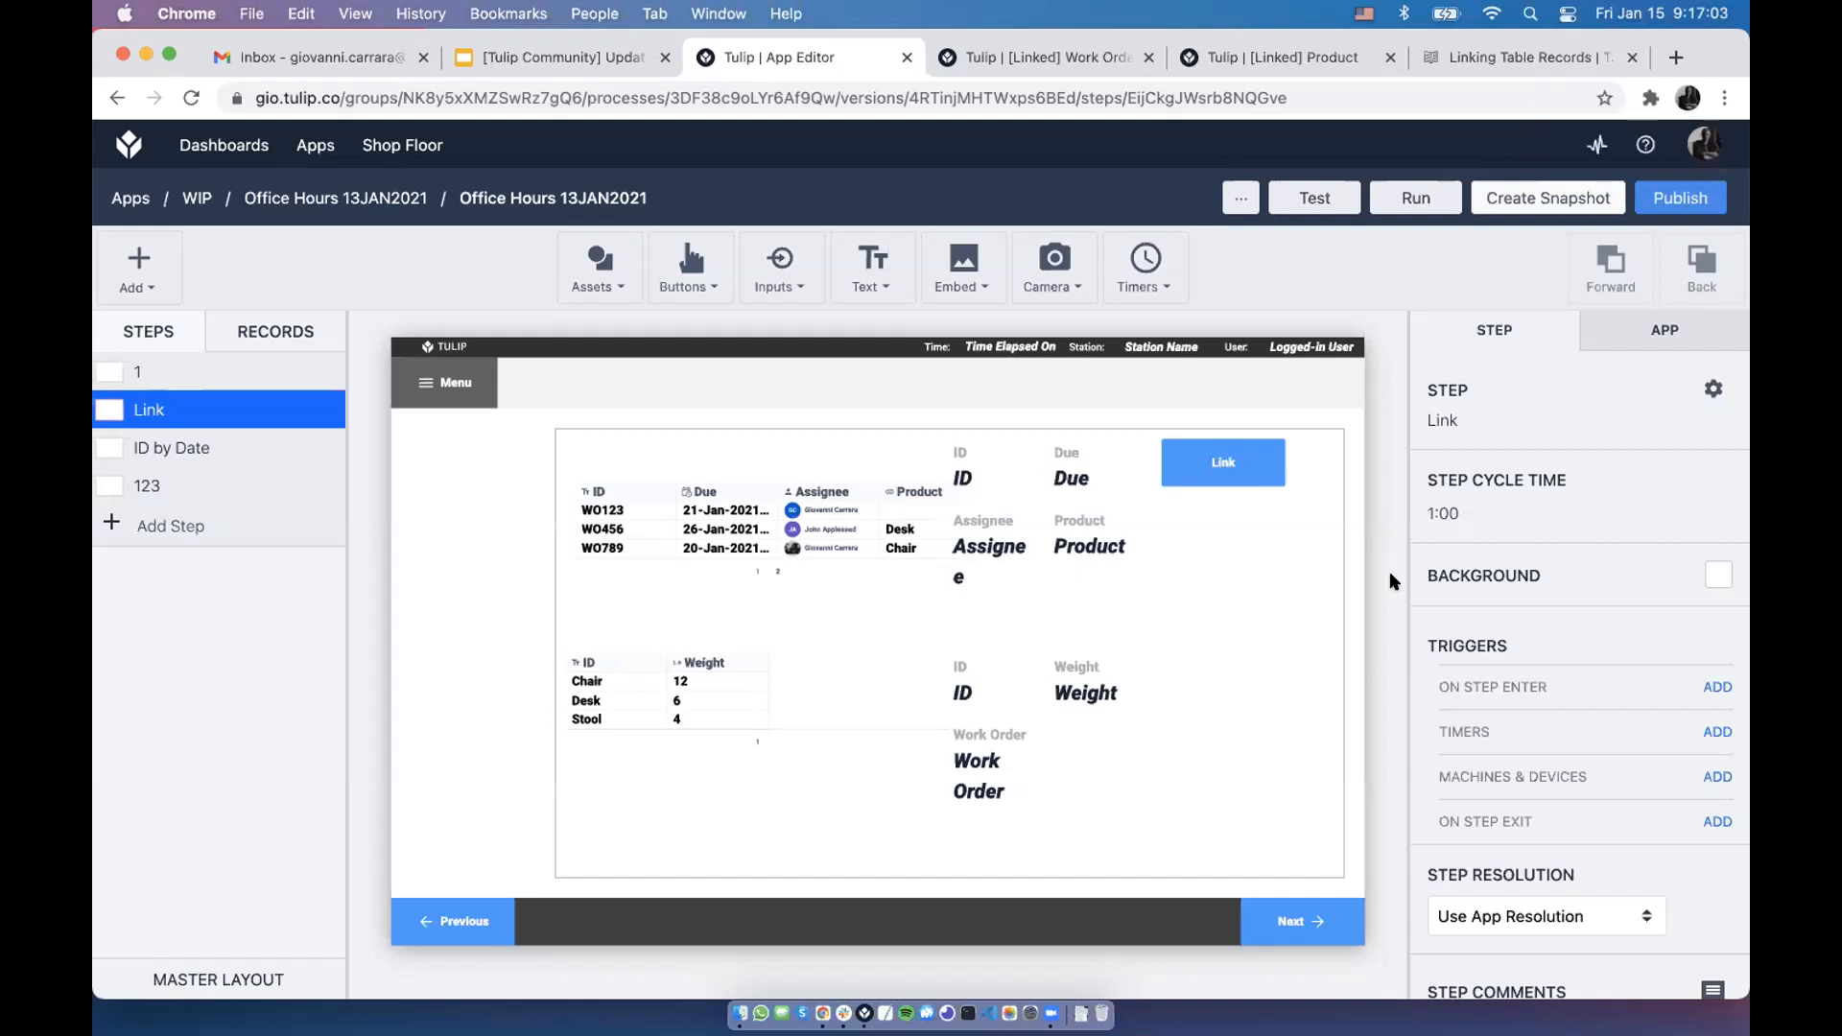
Search community.tulip.co for "filter embed table" and open the topic on filtering an embedded table with a linked record field
key("super+t")
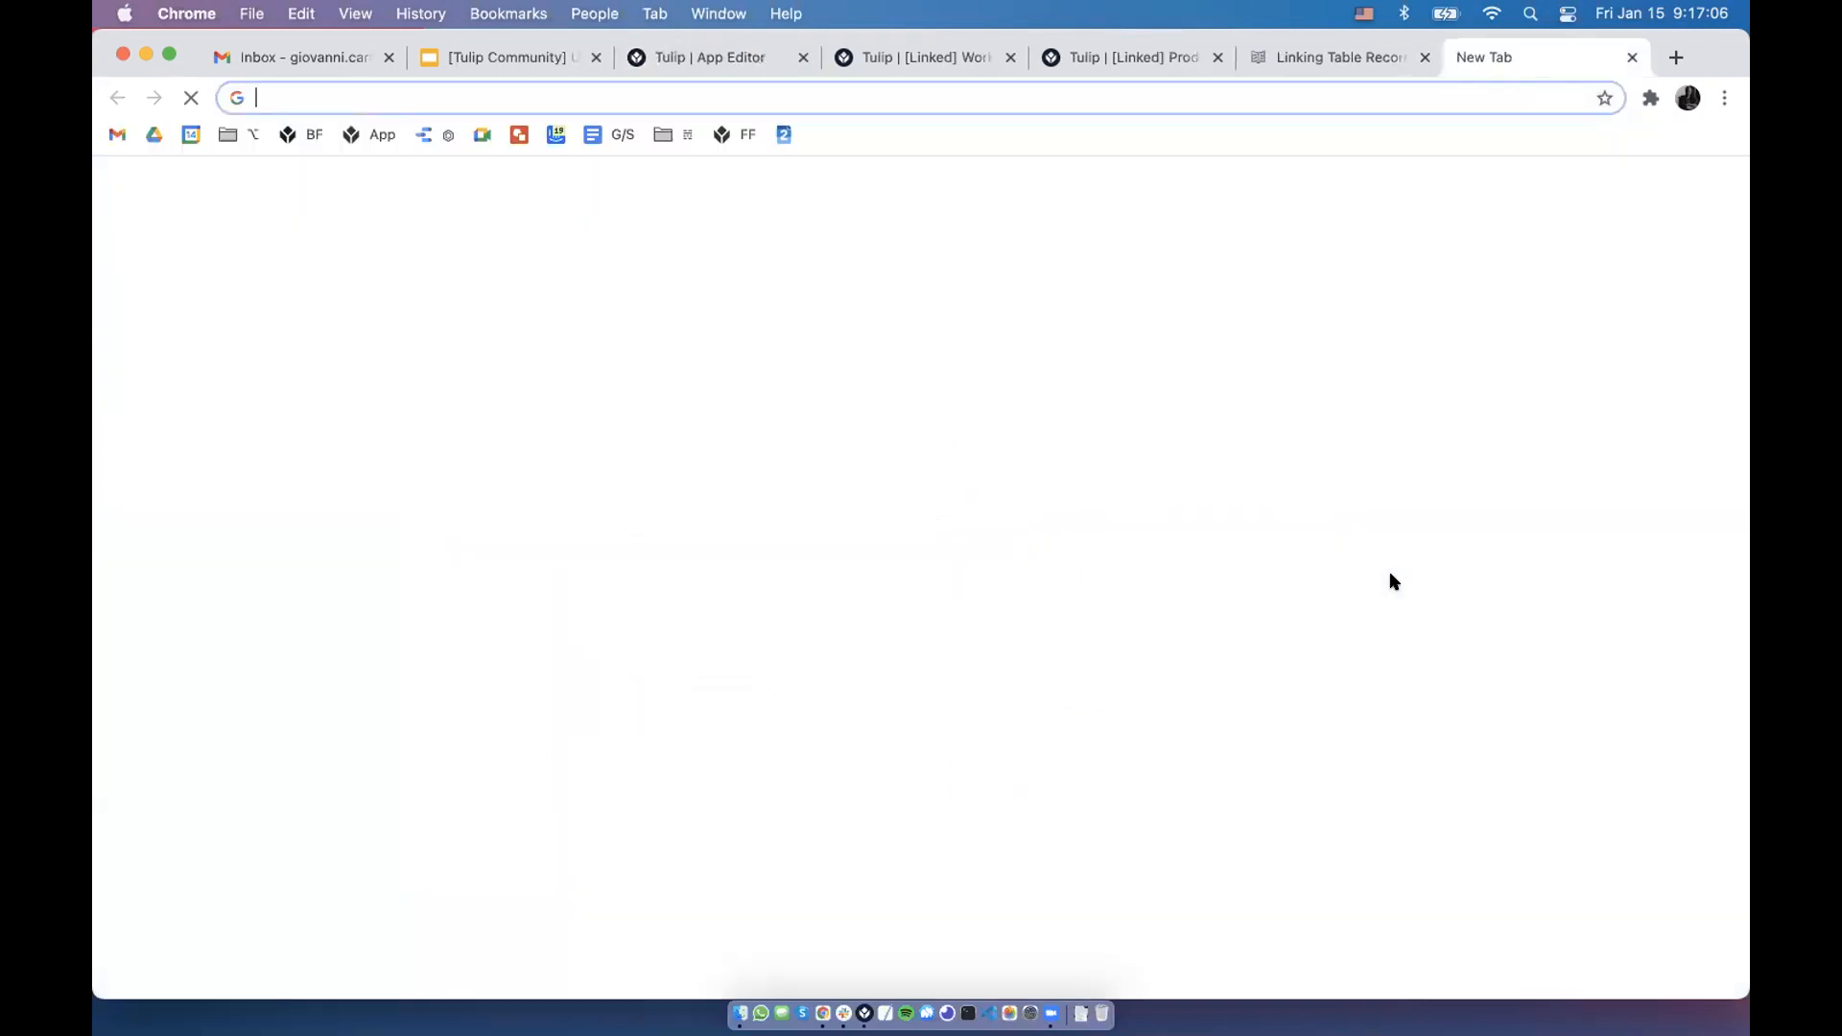
type("community.tulip.co")
key("Return")
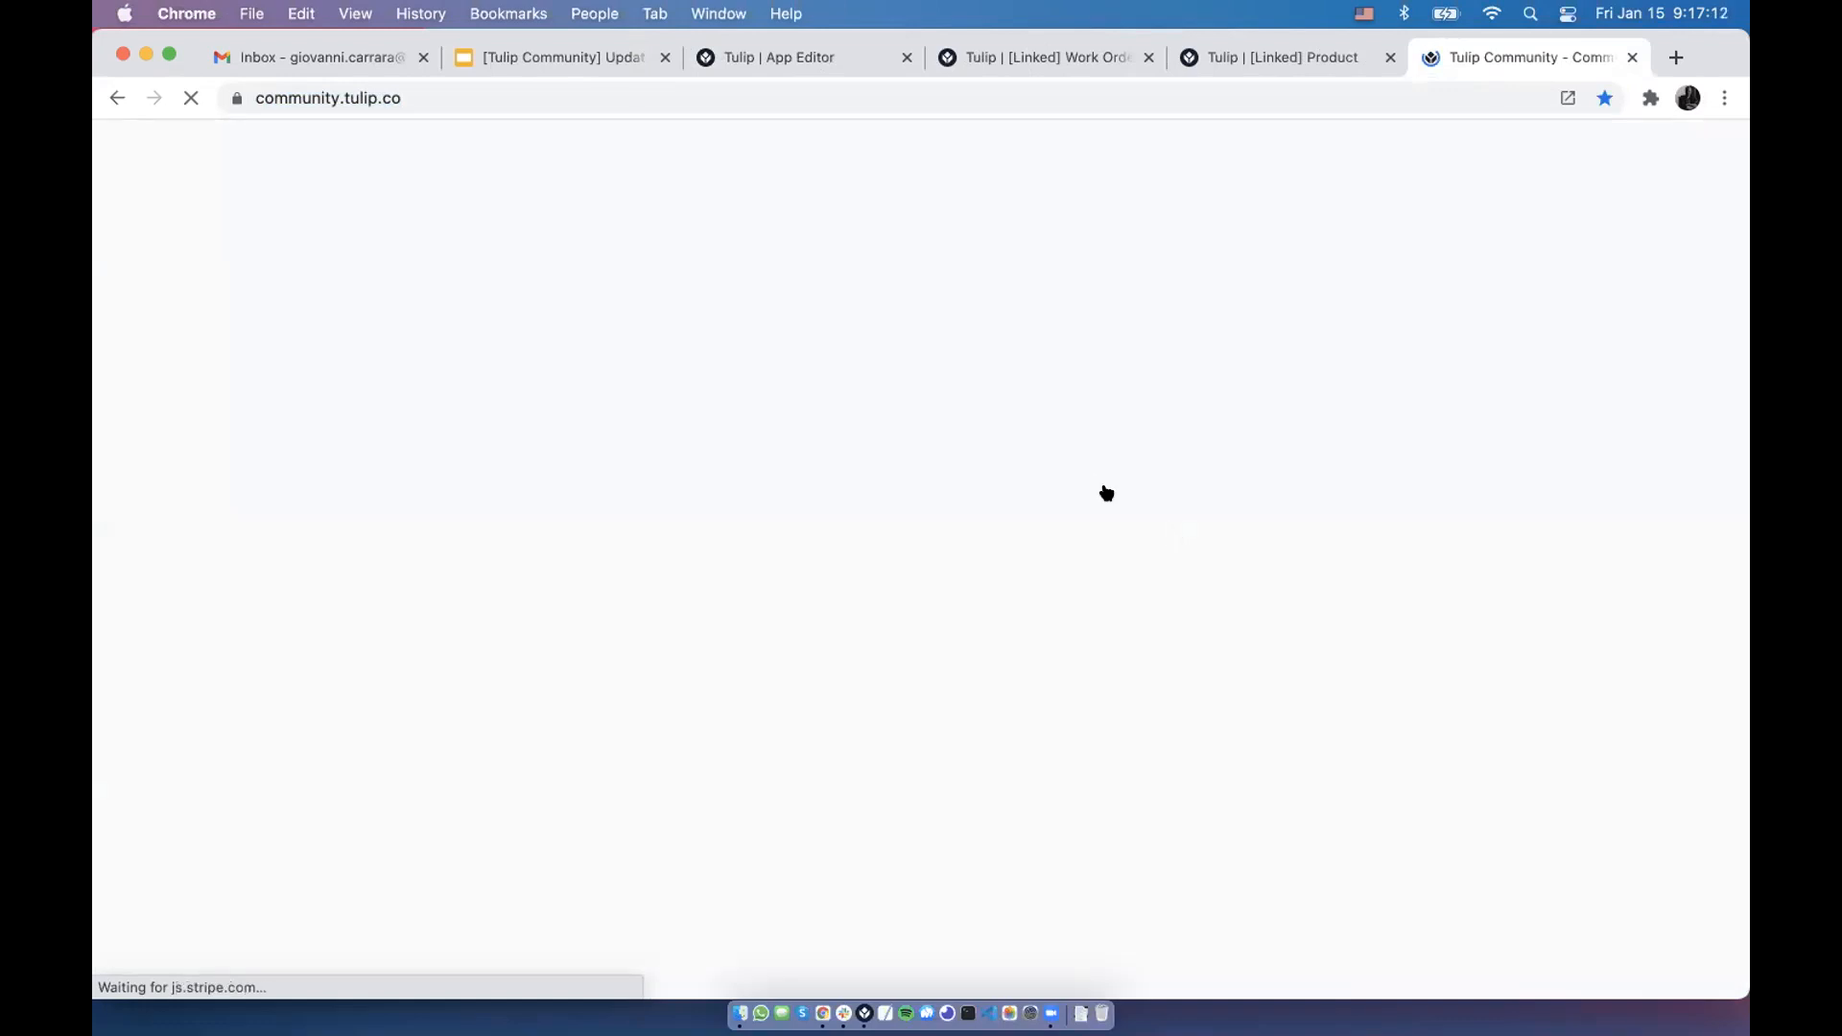
left_click(1438, 152)
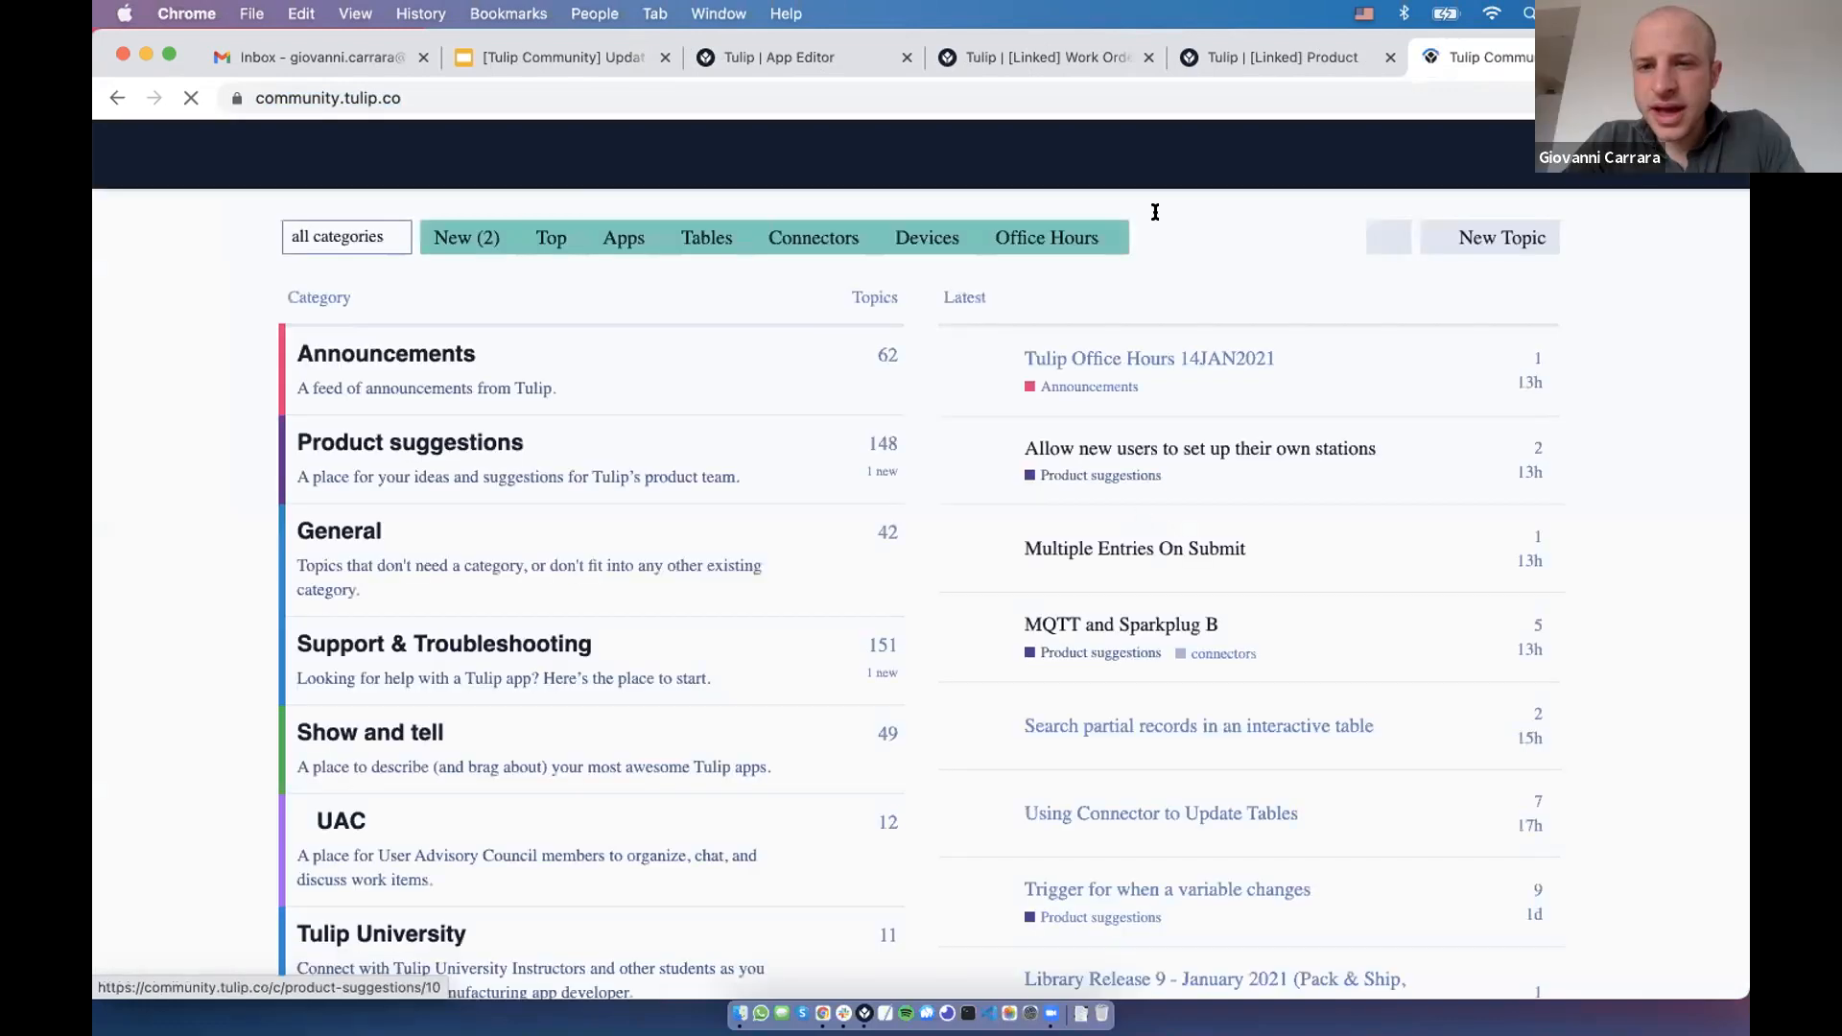
type("filt")
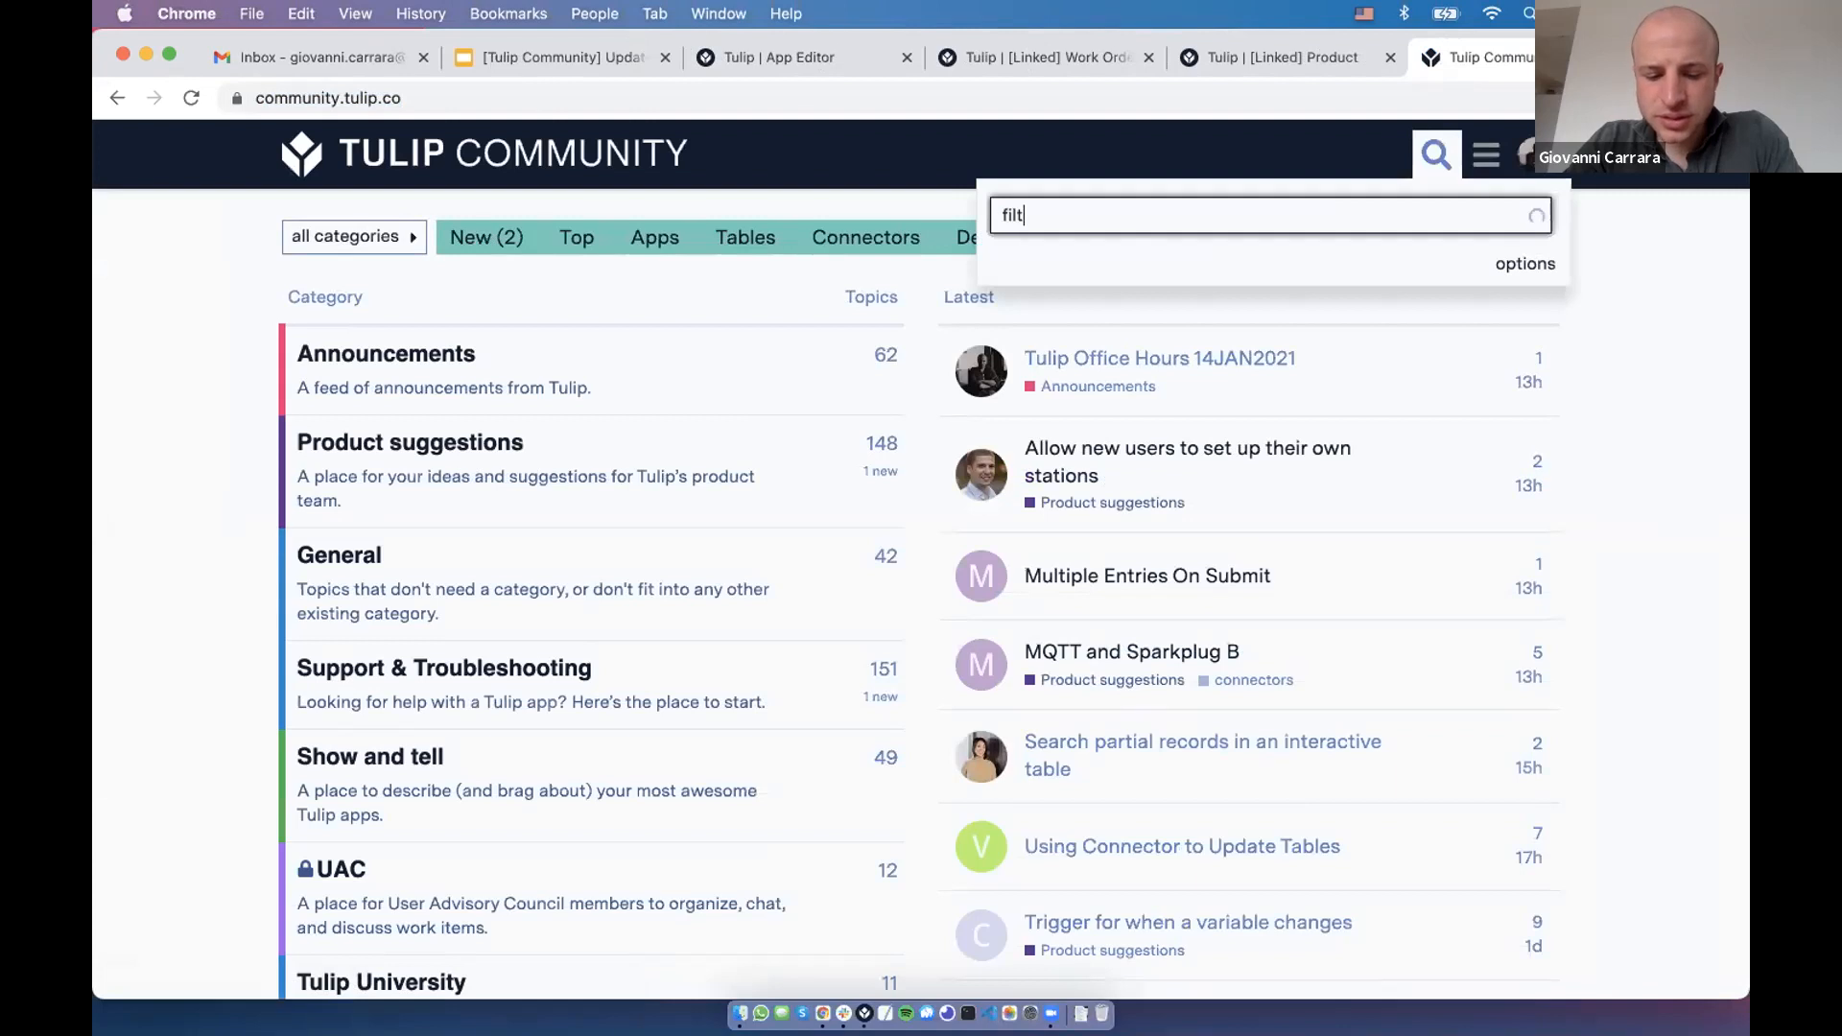
type("er ebmed")
key("alt+BackSpace")
type("embed table")
key("Return")
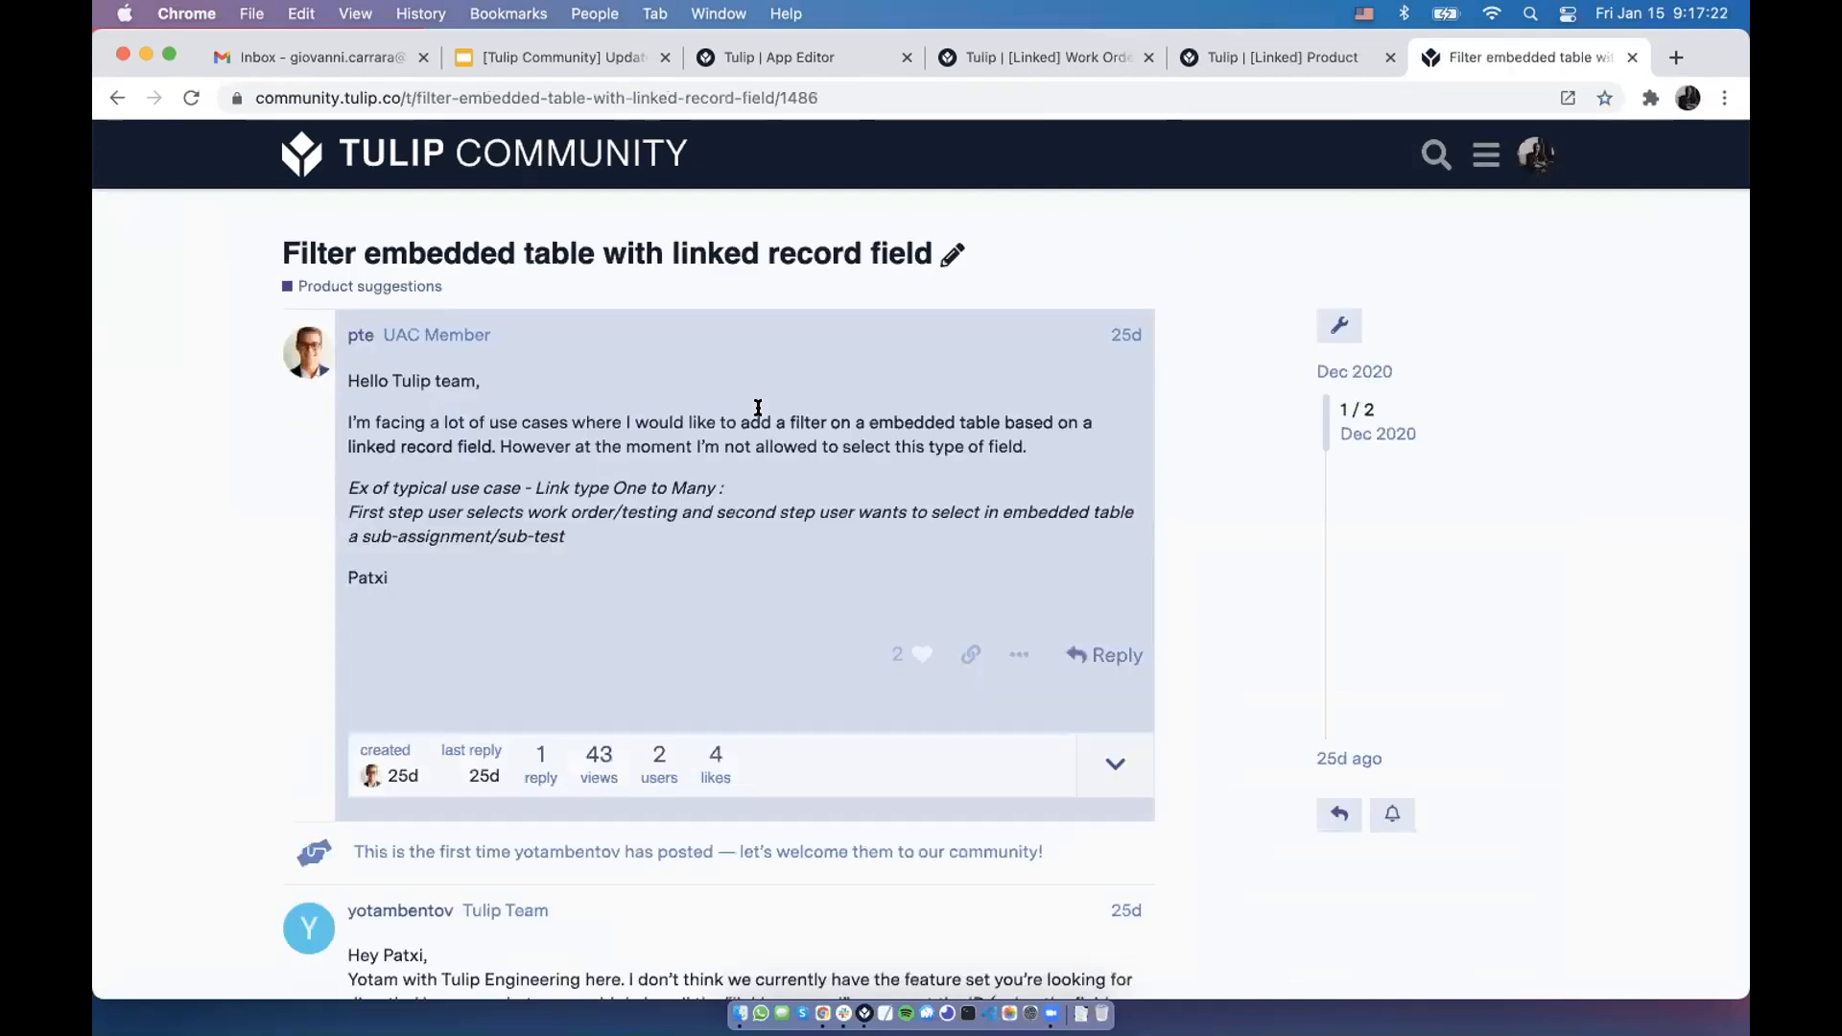
Read through the community topic's opening post and its reply
scroll(758, 408, "down", 2)
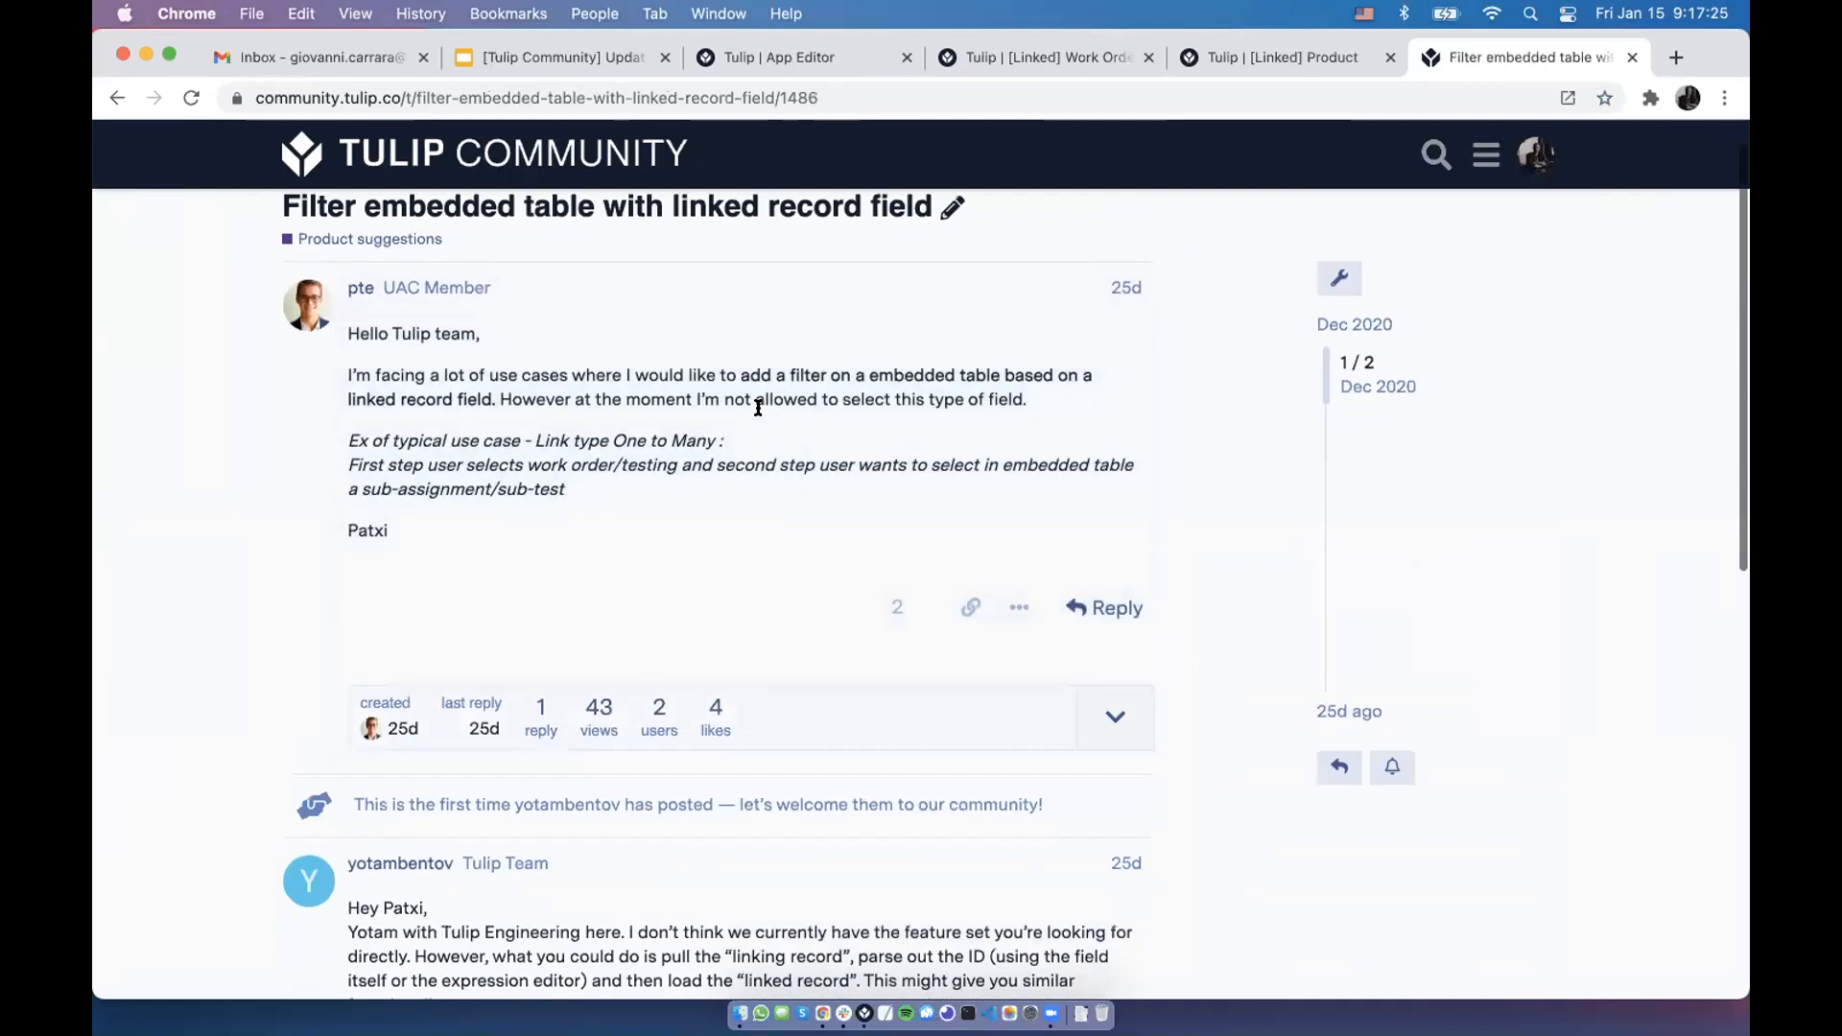
scroll(758, 407, "down", 1)
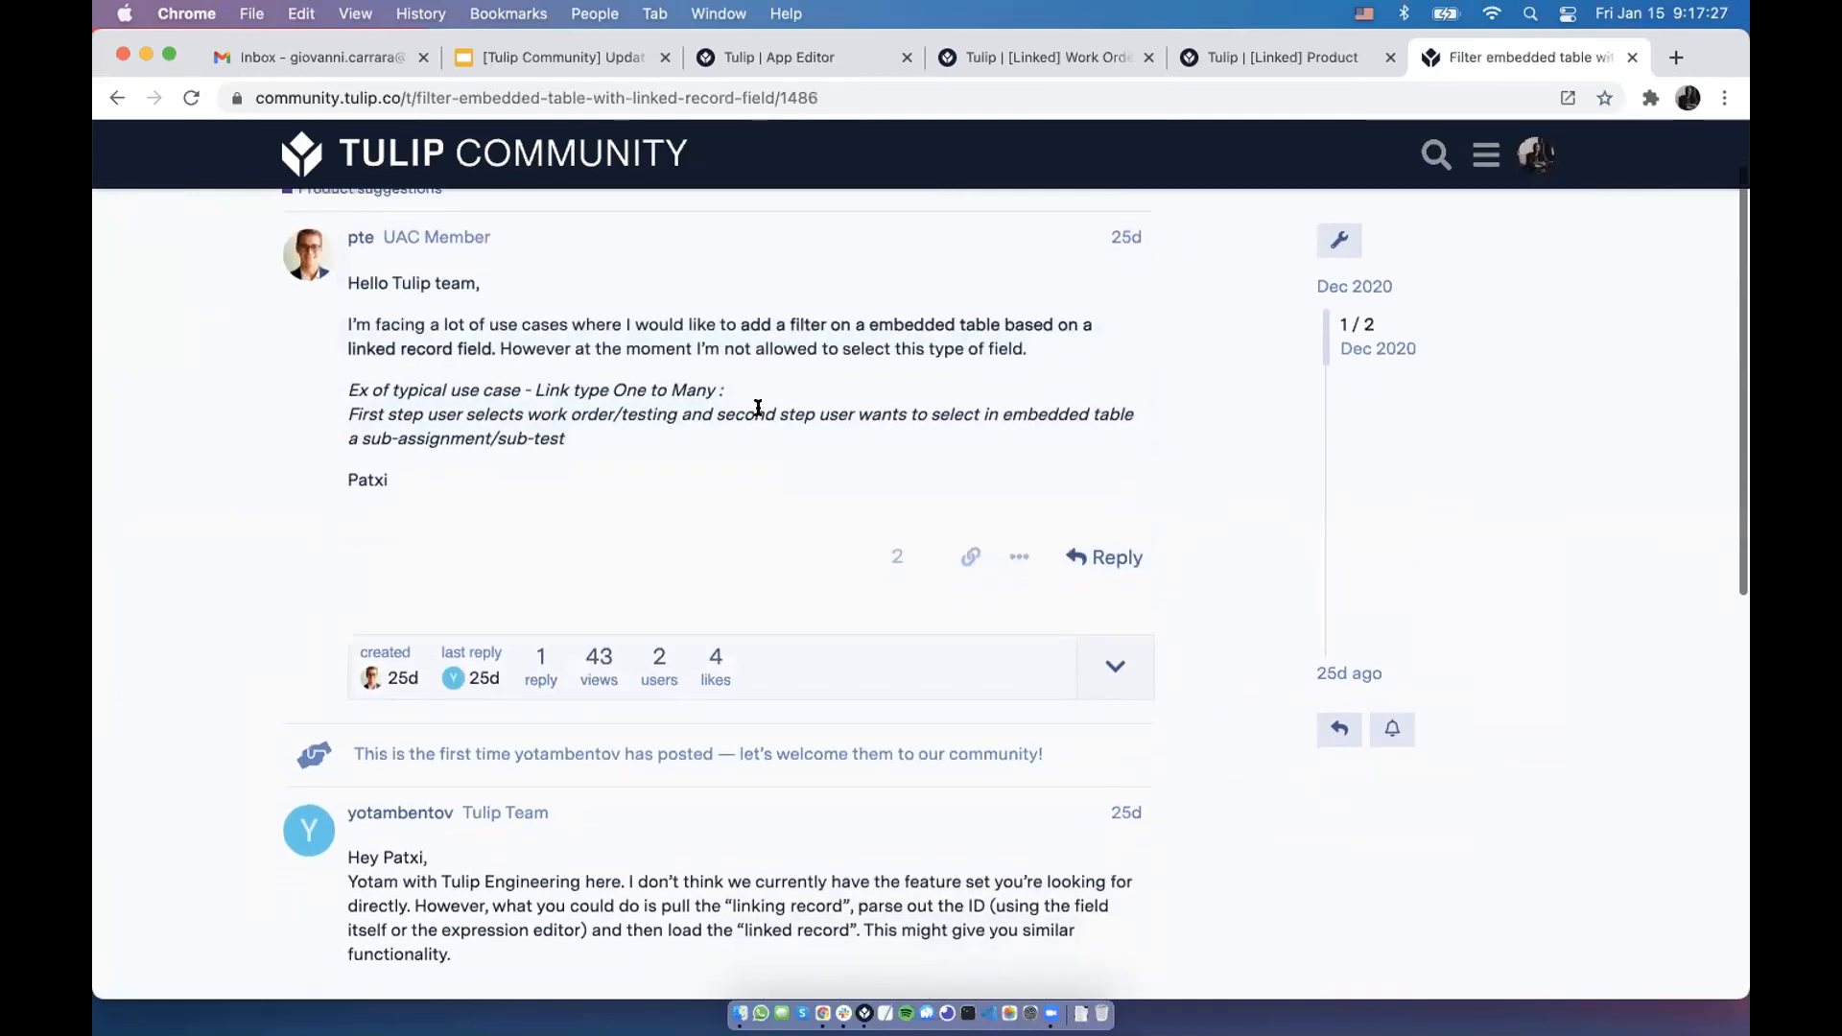
scroll(758, 417, "down", 1)
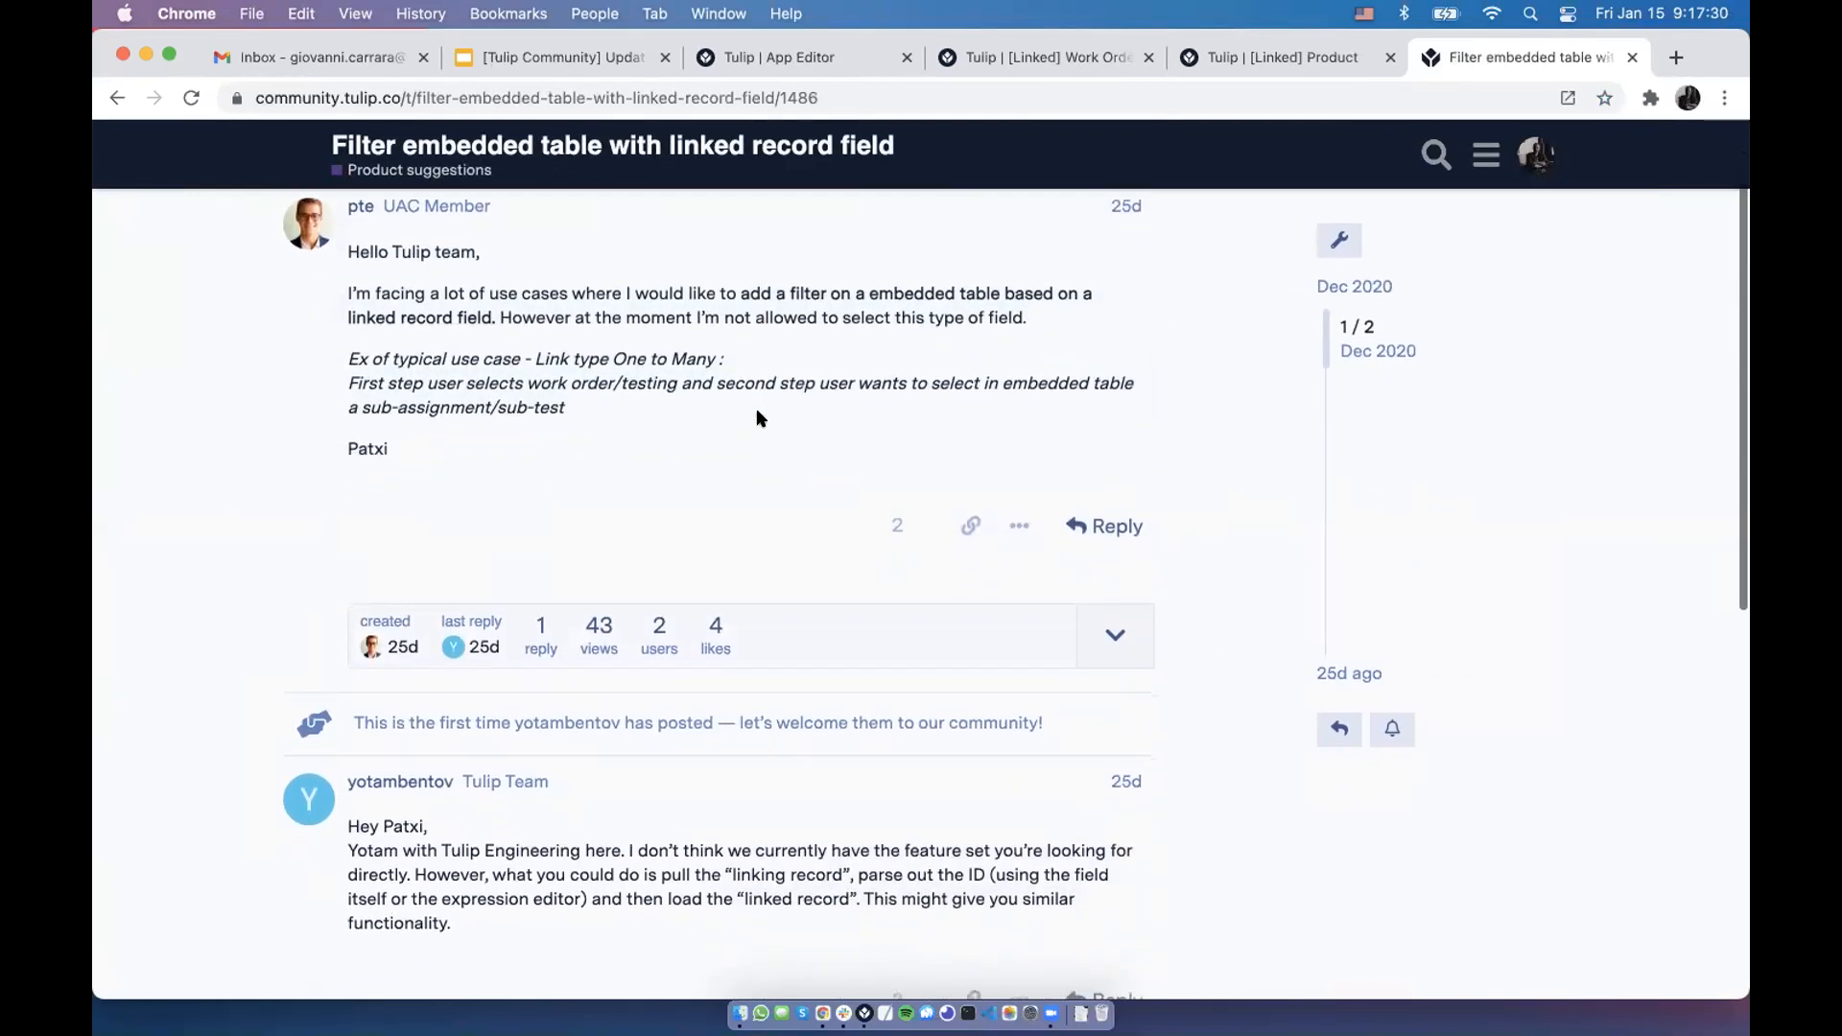
scroll(758, 417, "down", 5)
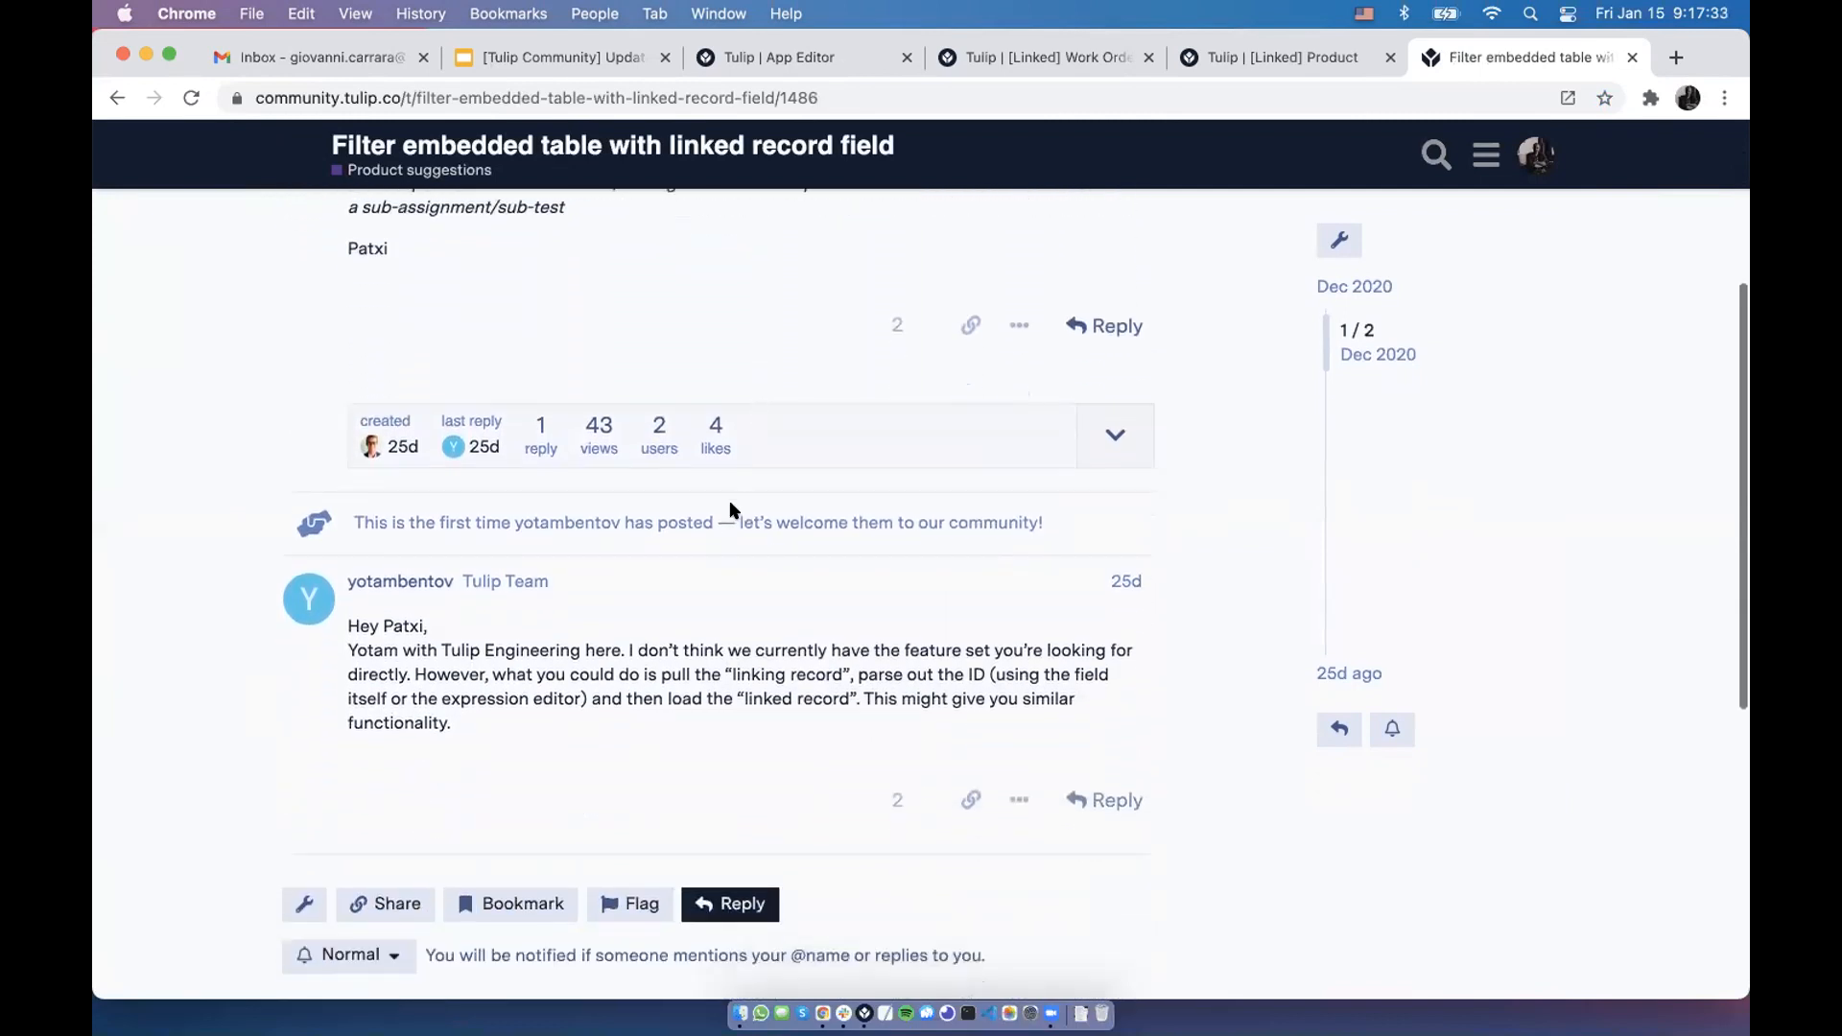
scroll(731, 509, "down", 1)
scroll(731, 508, "up", 3)
scroll(682, 374, "up", 3)
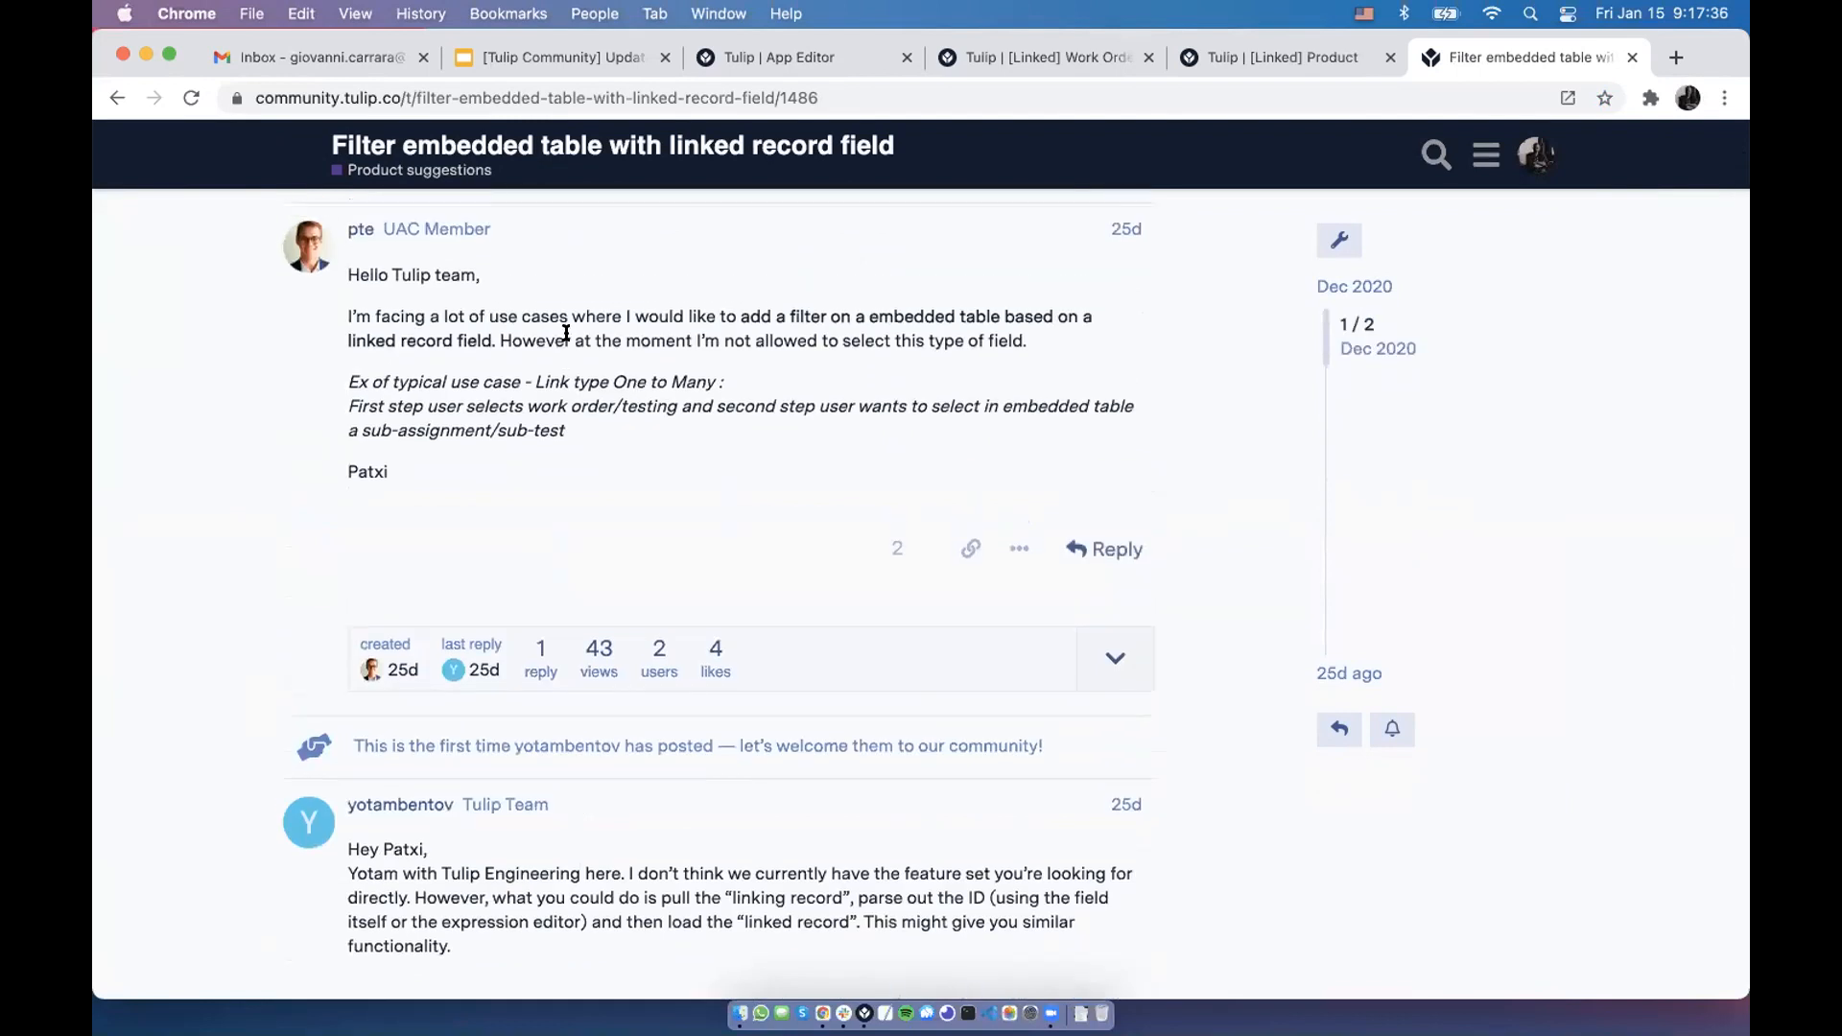
Examine the opening post's embedded table filter request and its typical One to Many use case
triple_click(566, 333)
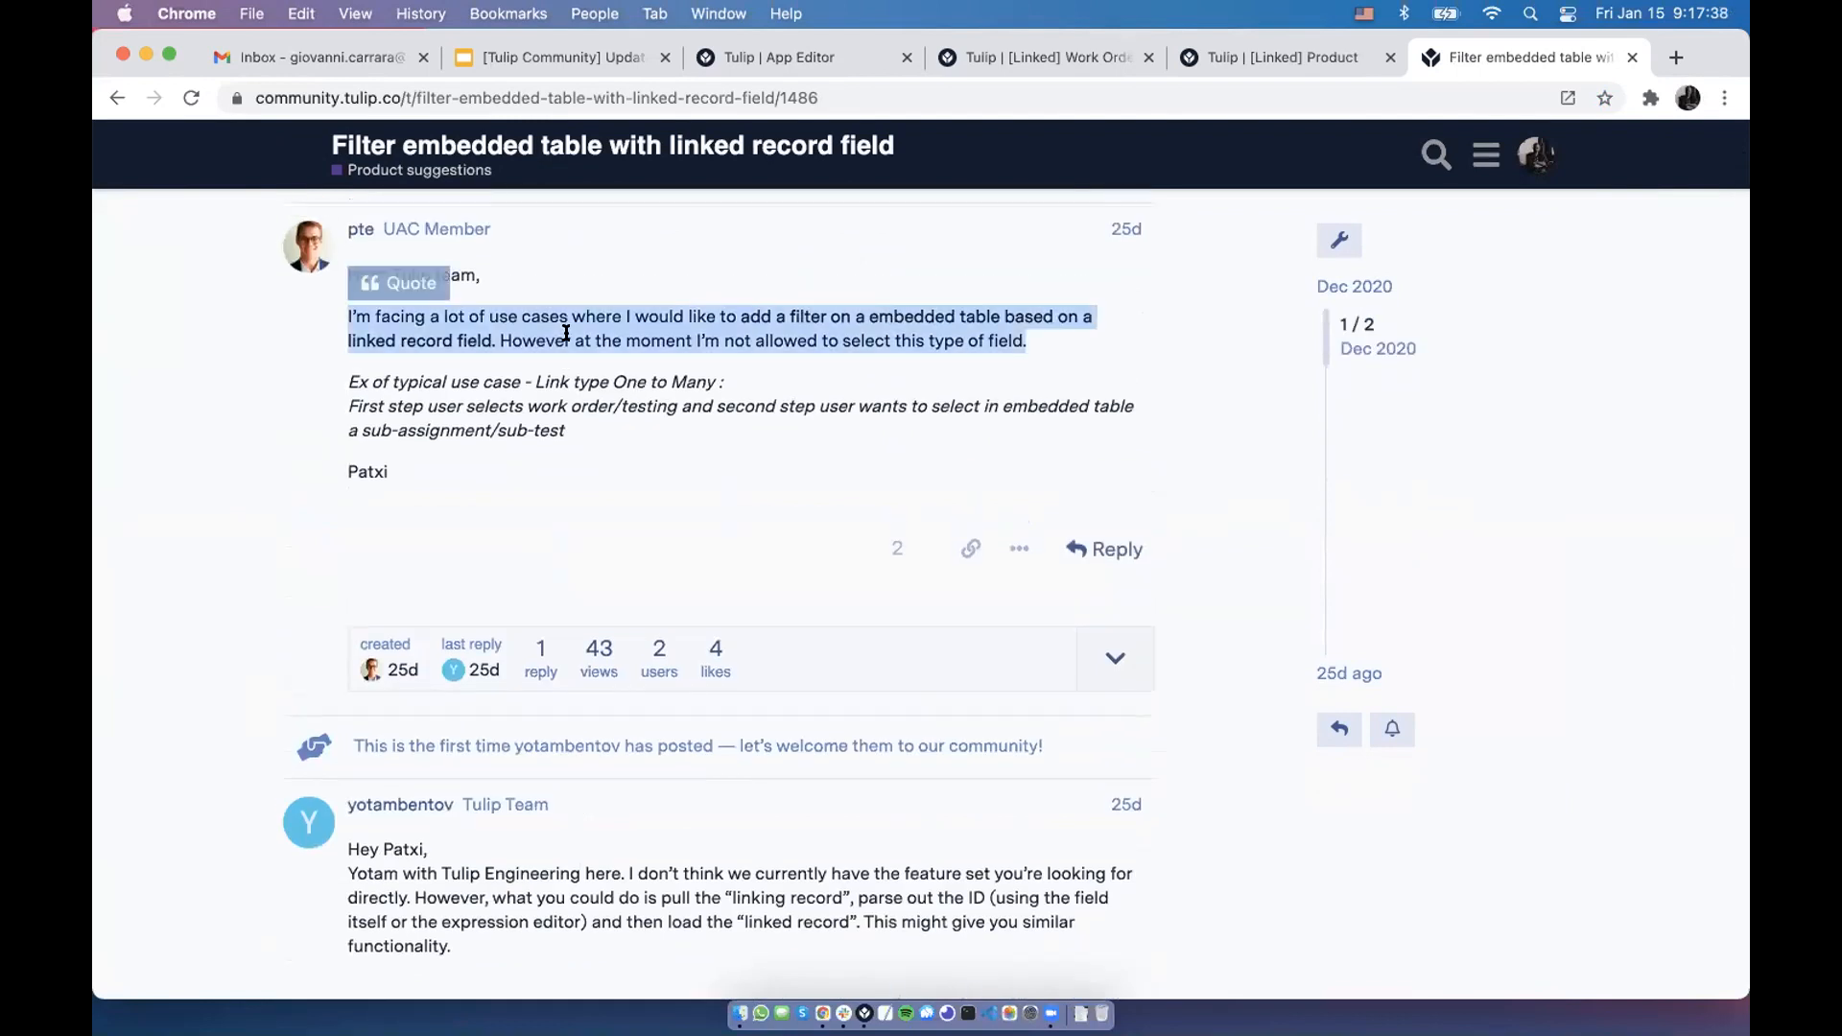
triple_click(554, 372)
scroll(556, 369, "up", 1)
scroll(556, 369, "down", 2)
triple_click(560, 370)
left_click(560, 369)
triple_click(539, 383)
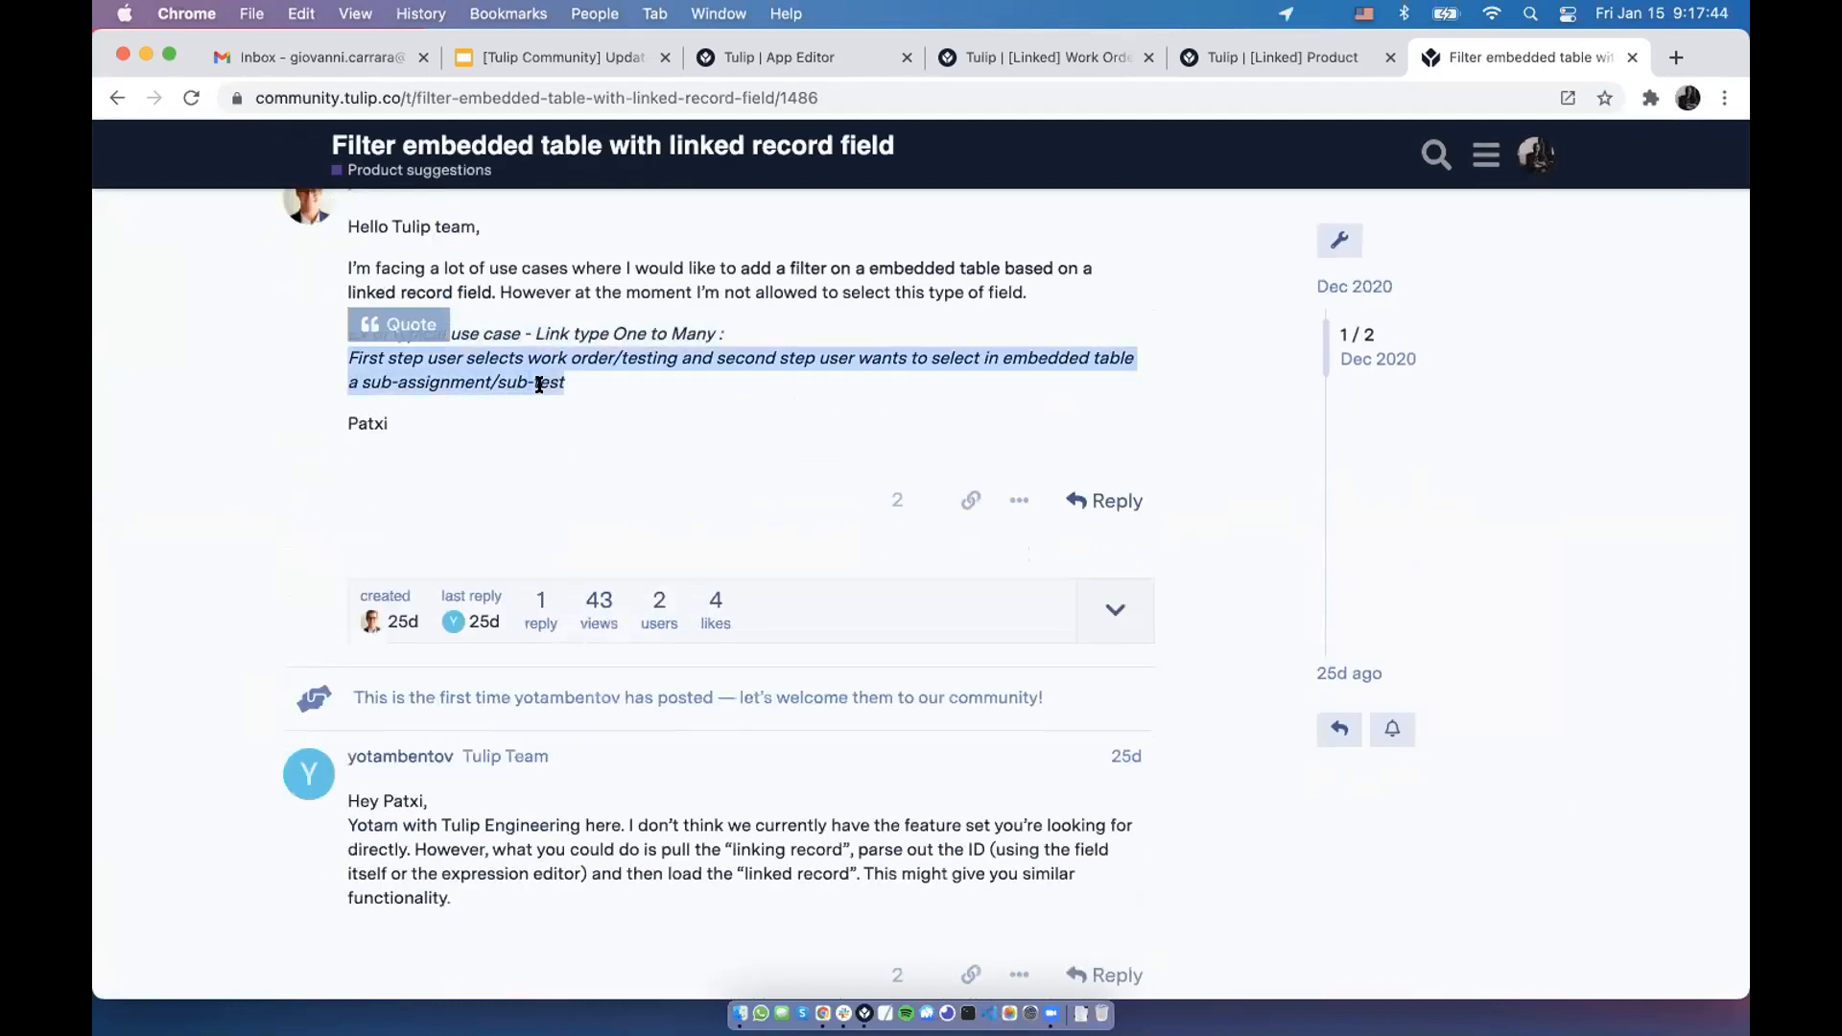
double_click(539, 384)
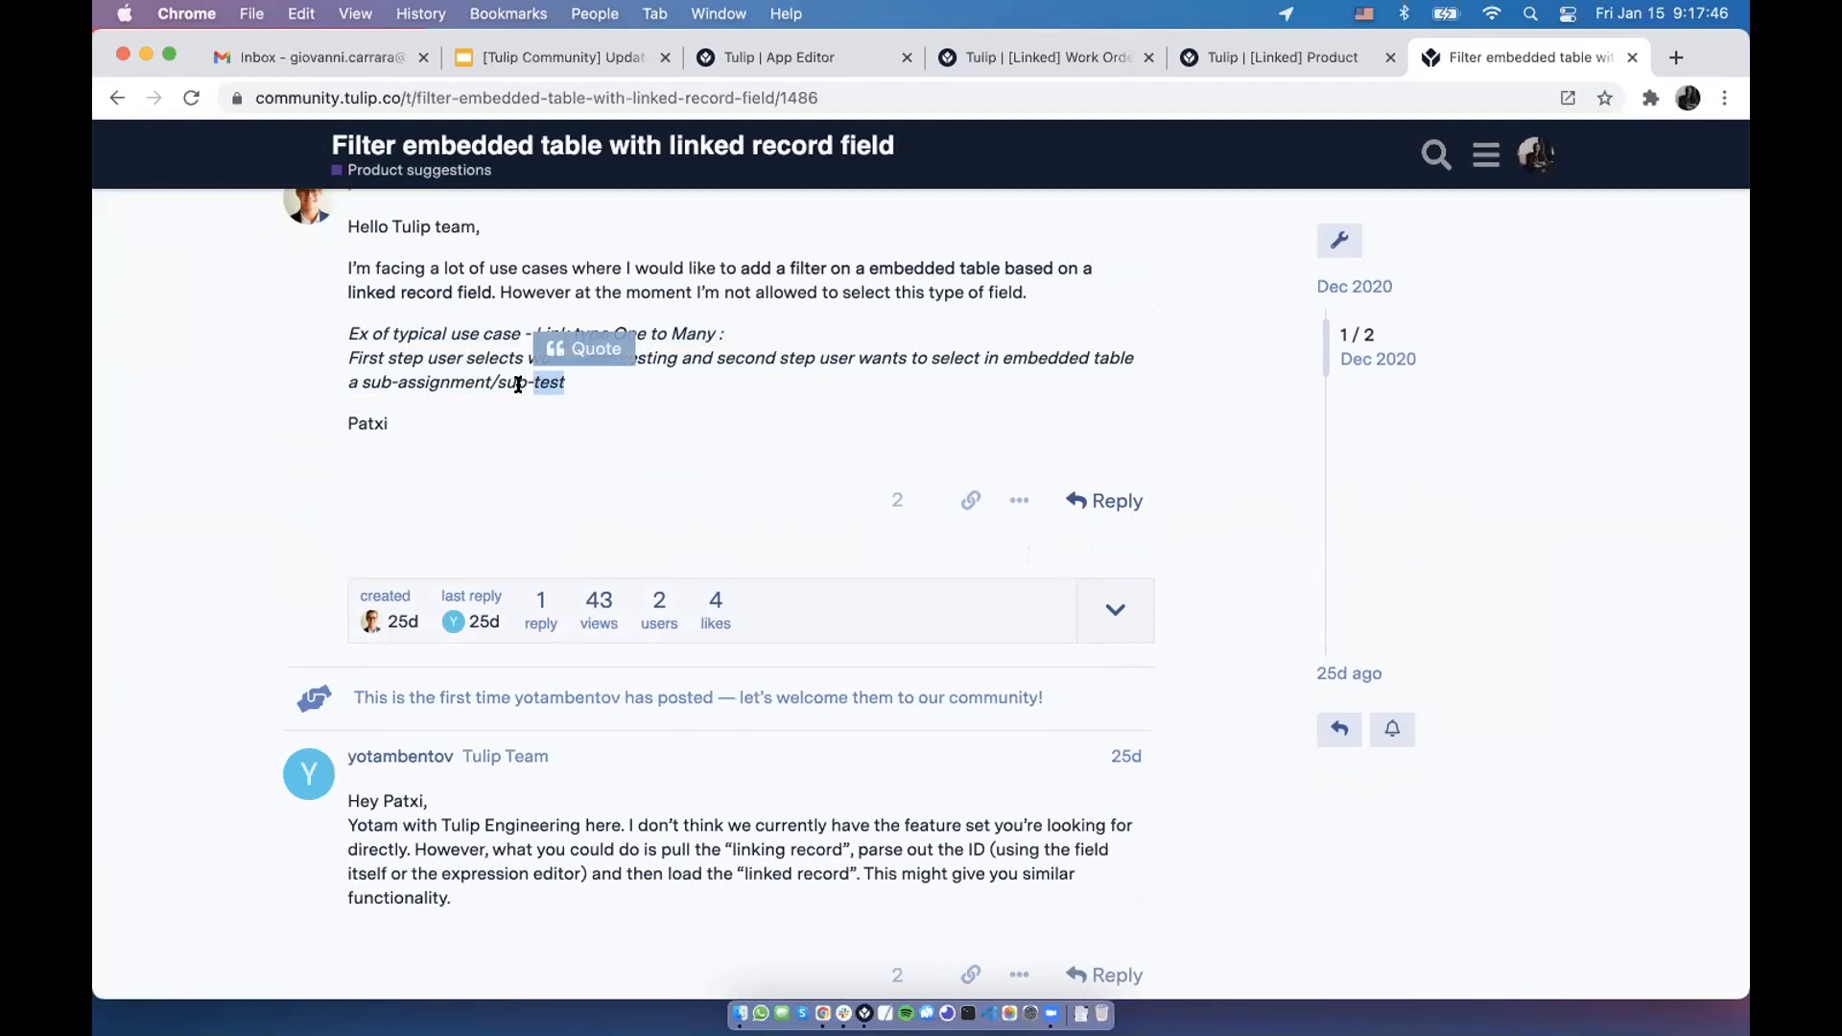
left_click(518, 383)
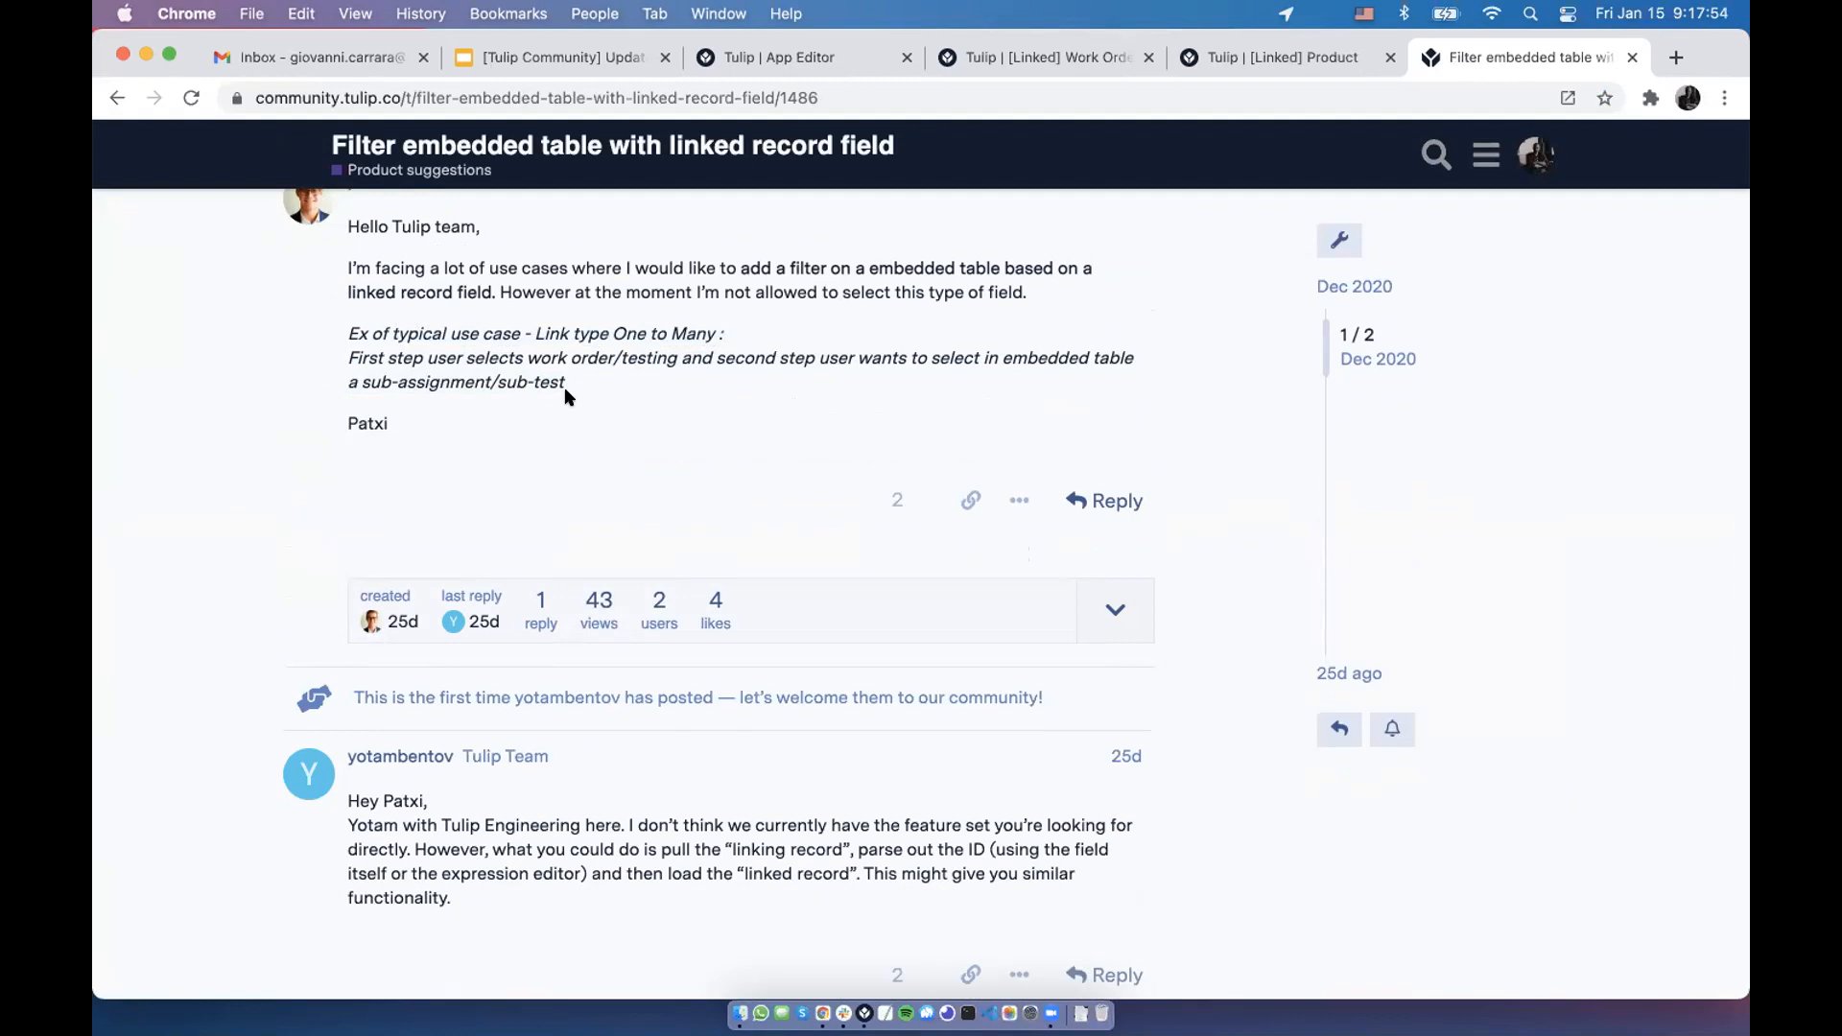
Examine the workaround for loading the linked record in the Tulip Team's reply
scroll(566, 396, "down", 3)
scroll(566, 396, "down", 1)
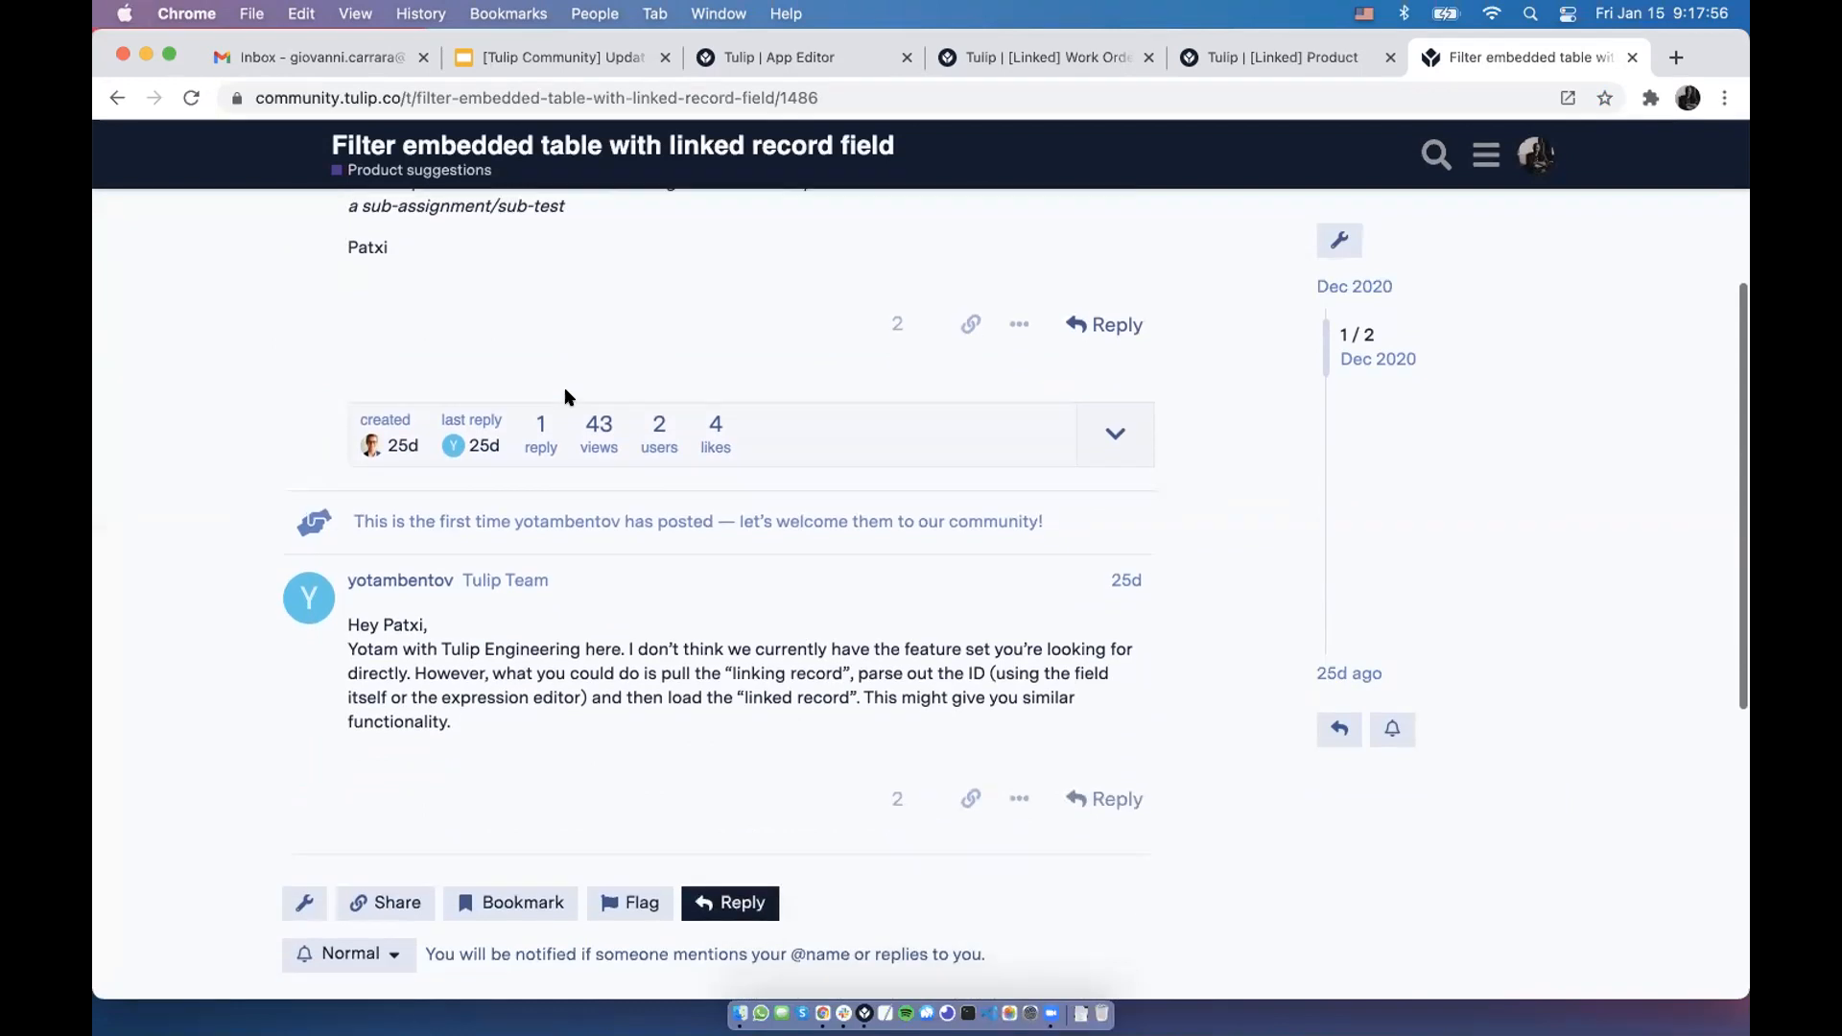
double_click(590, 657)
double_click(655, 659)
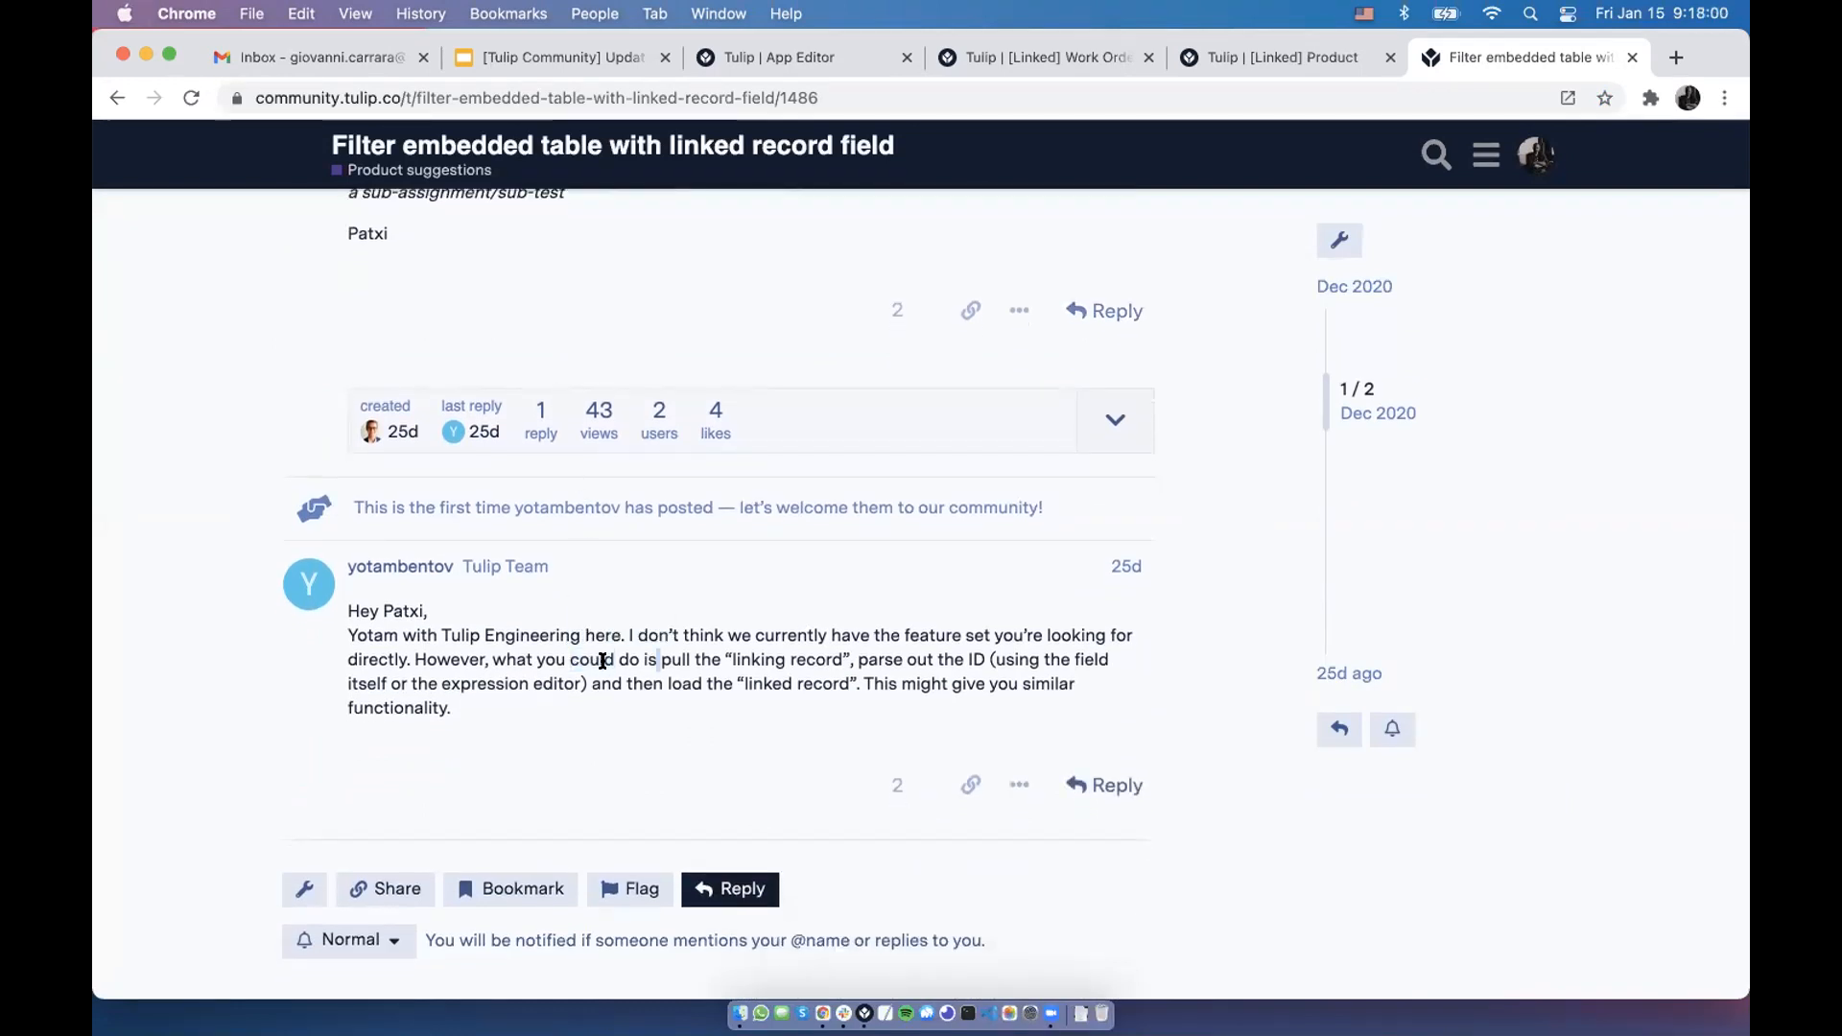
double_click(602, 660)
double_click(551, 659)
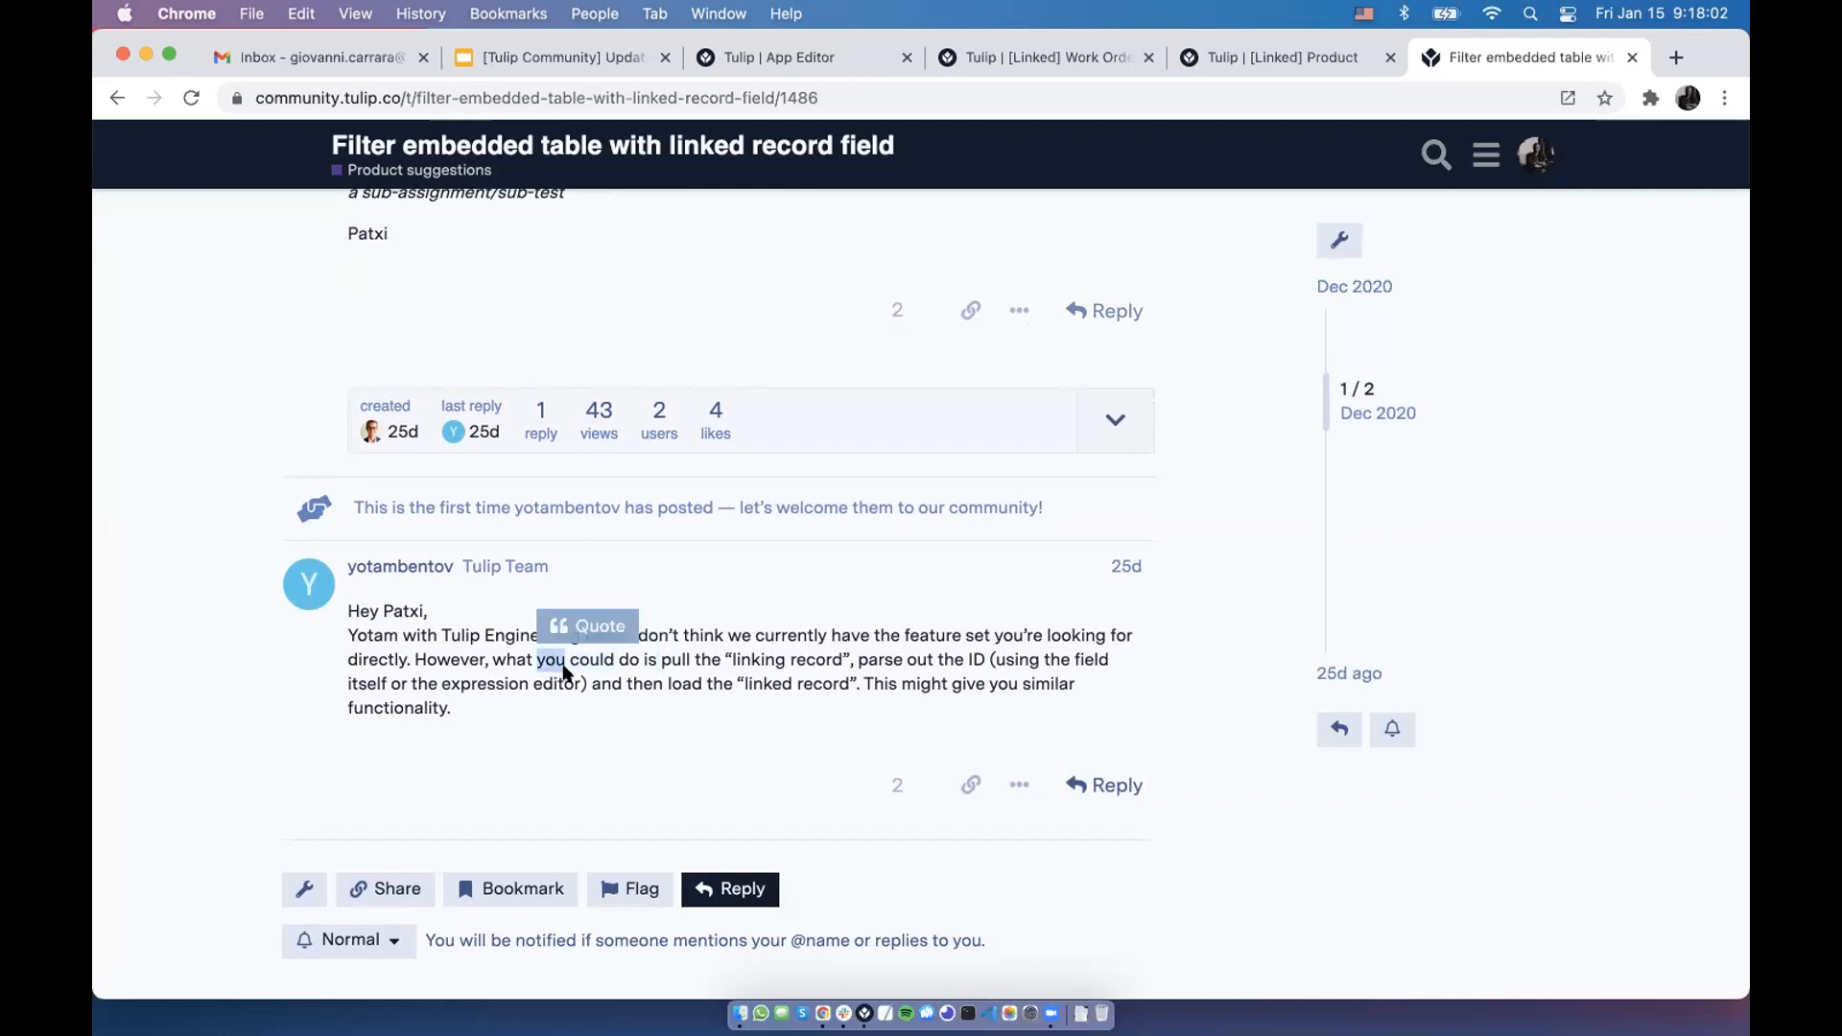
double_click(634, 683)
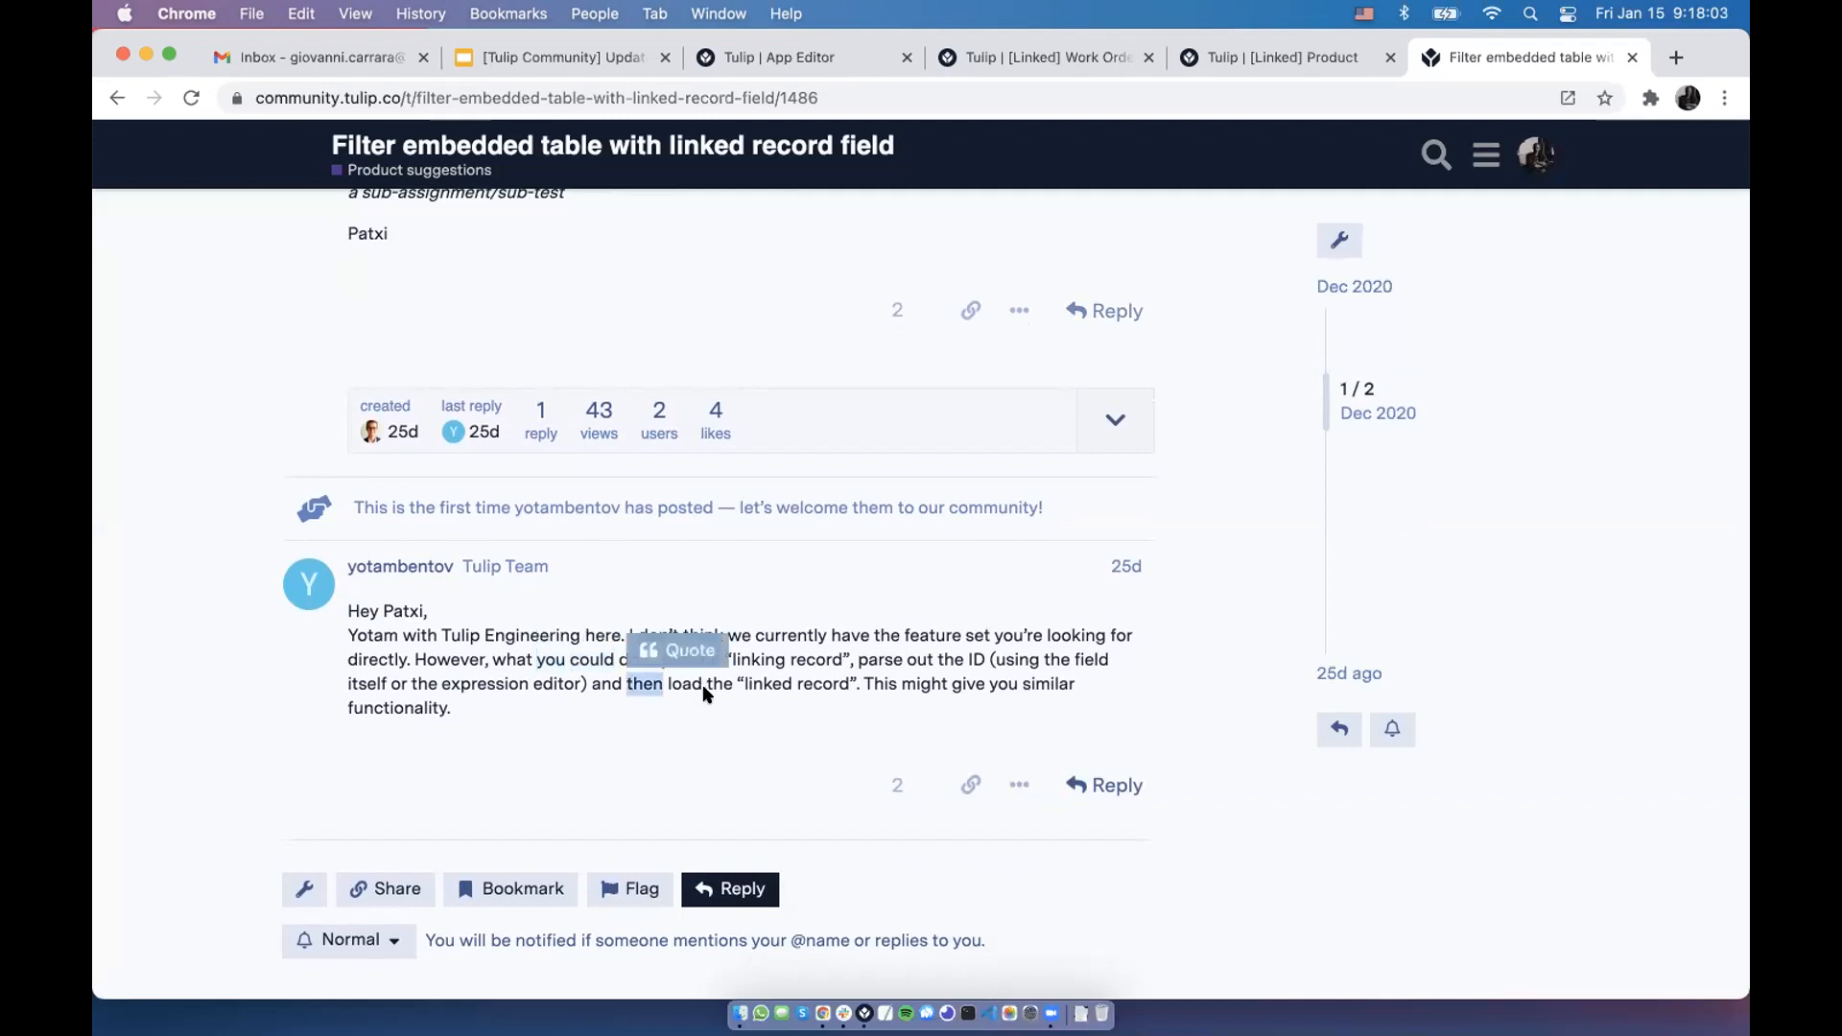
Review the reply's linked record workaround against the opening post's embedded table filter request
double_click(767, 684)
scroll(751, 682, "up", 5)
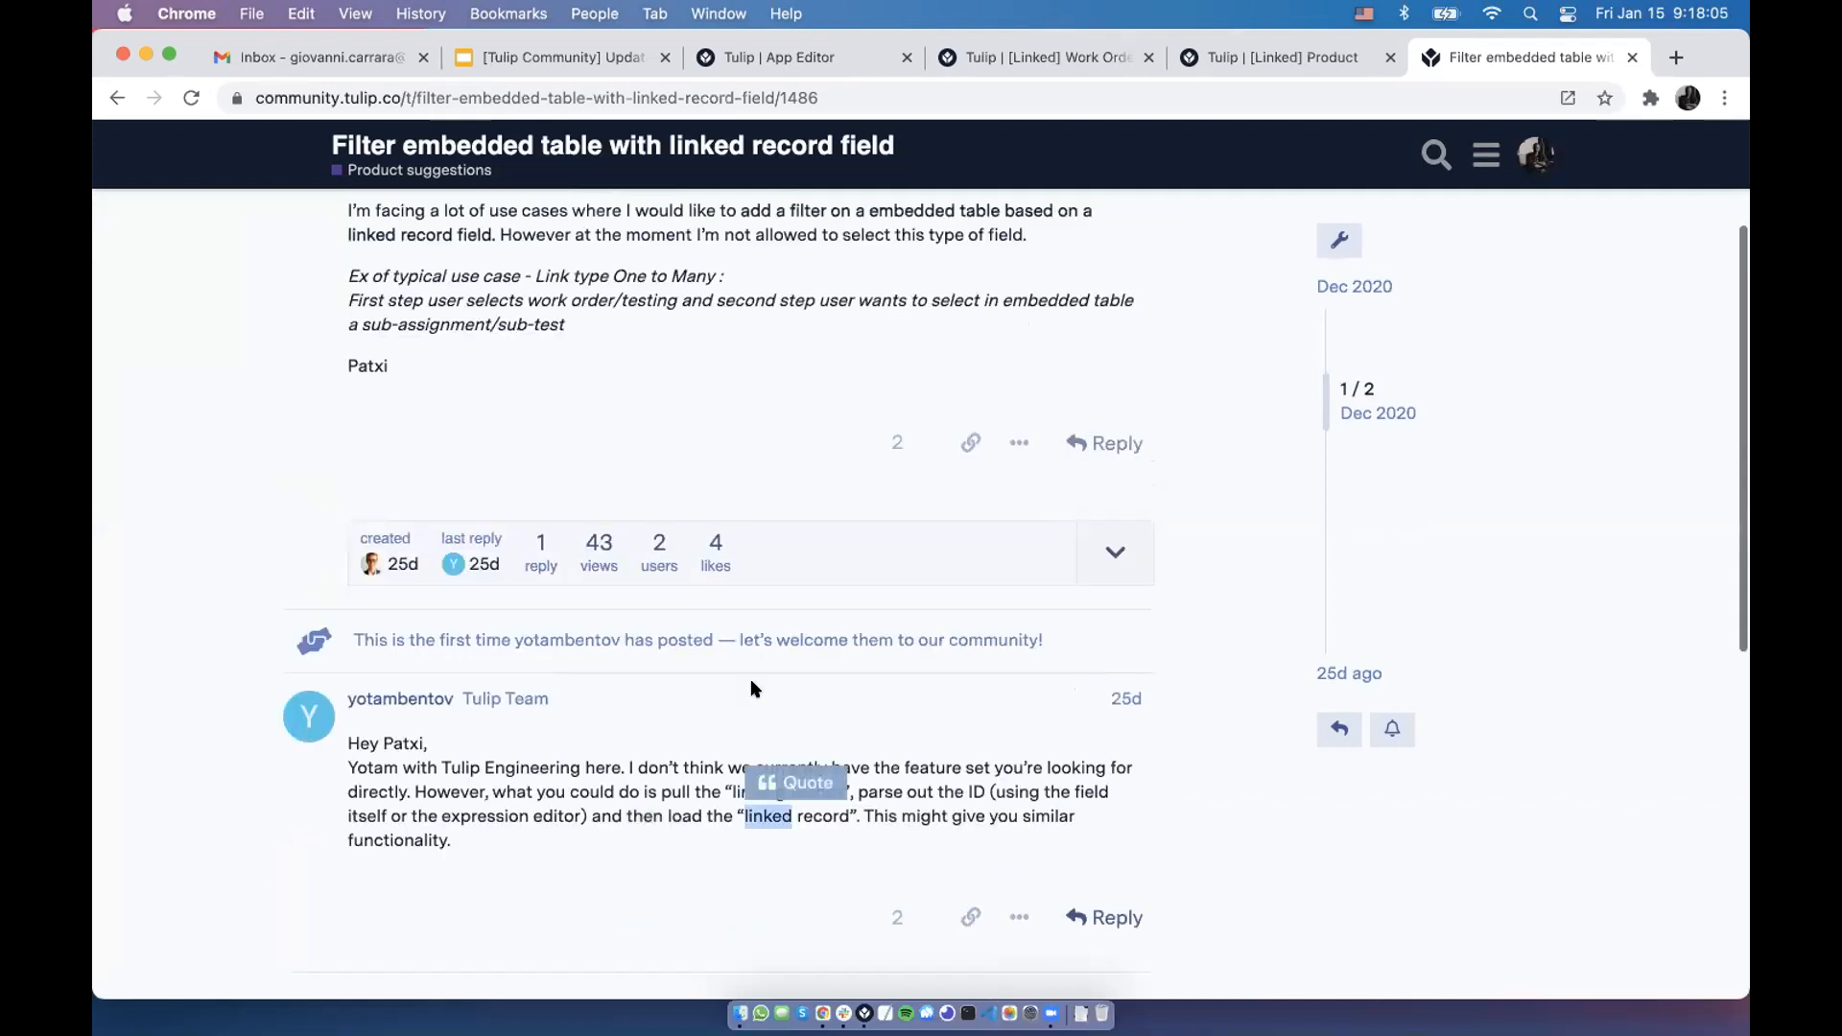
scroll(752, 682, "up", 2)
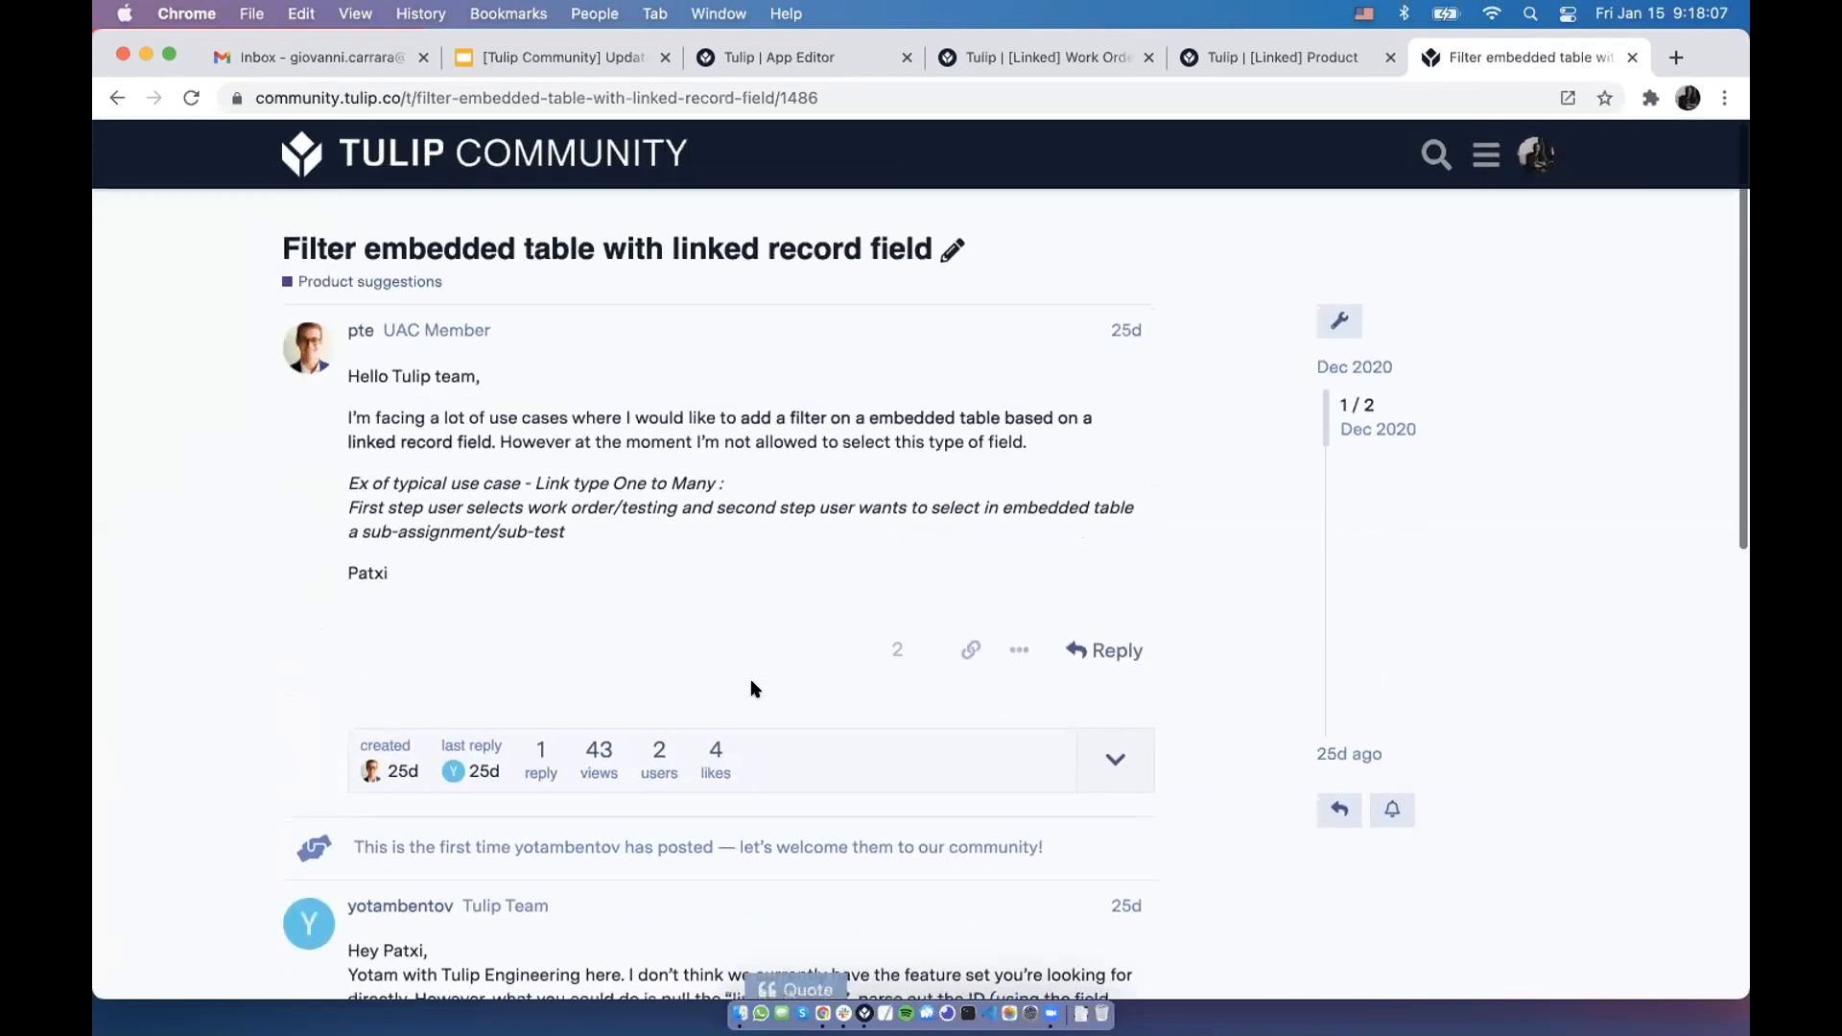
scroll(752, 683, "down", 3)
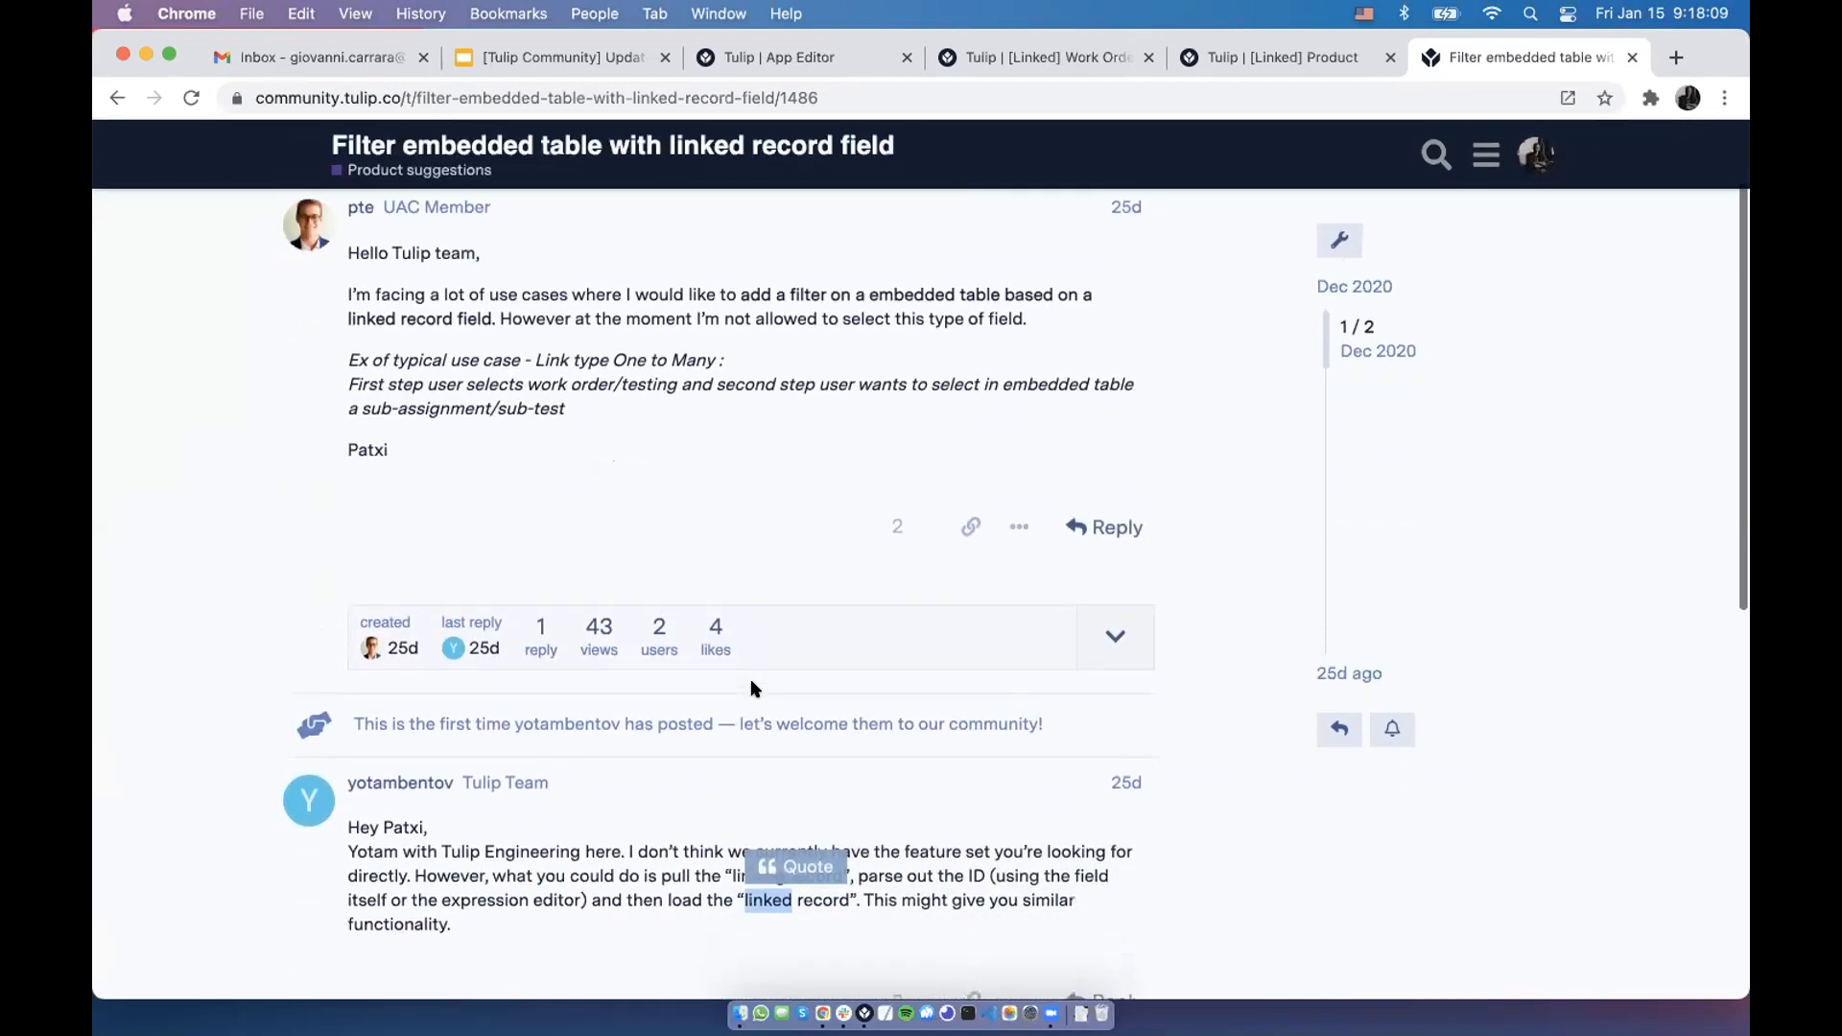
scroll(752, 683, "up", 1)
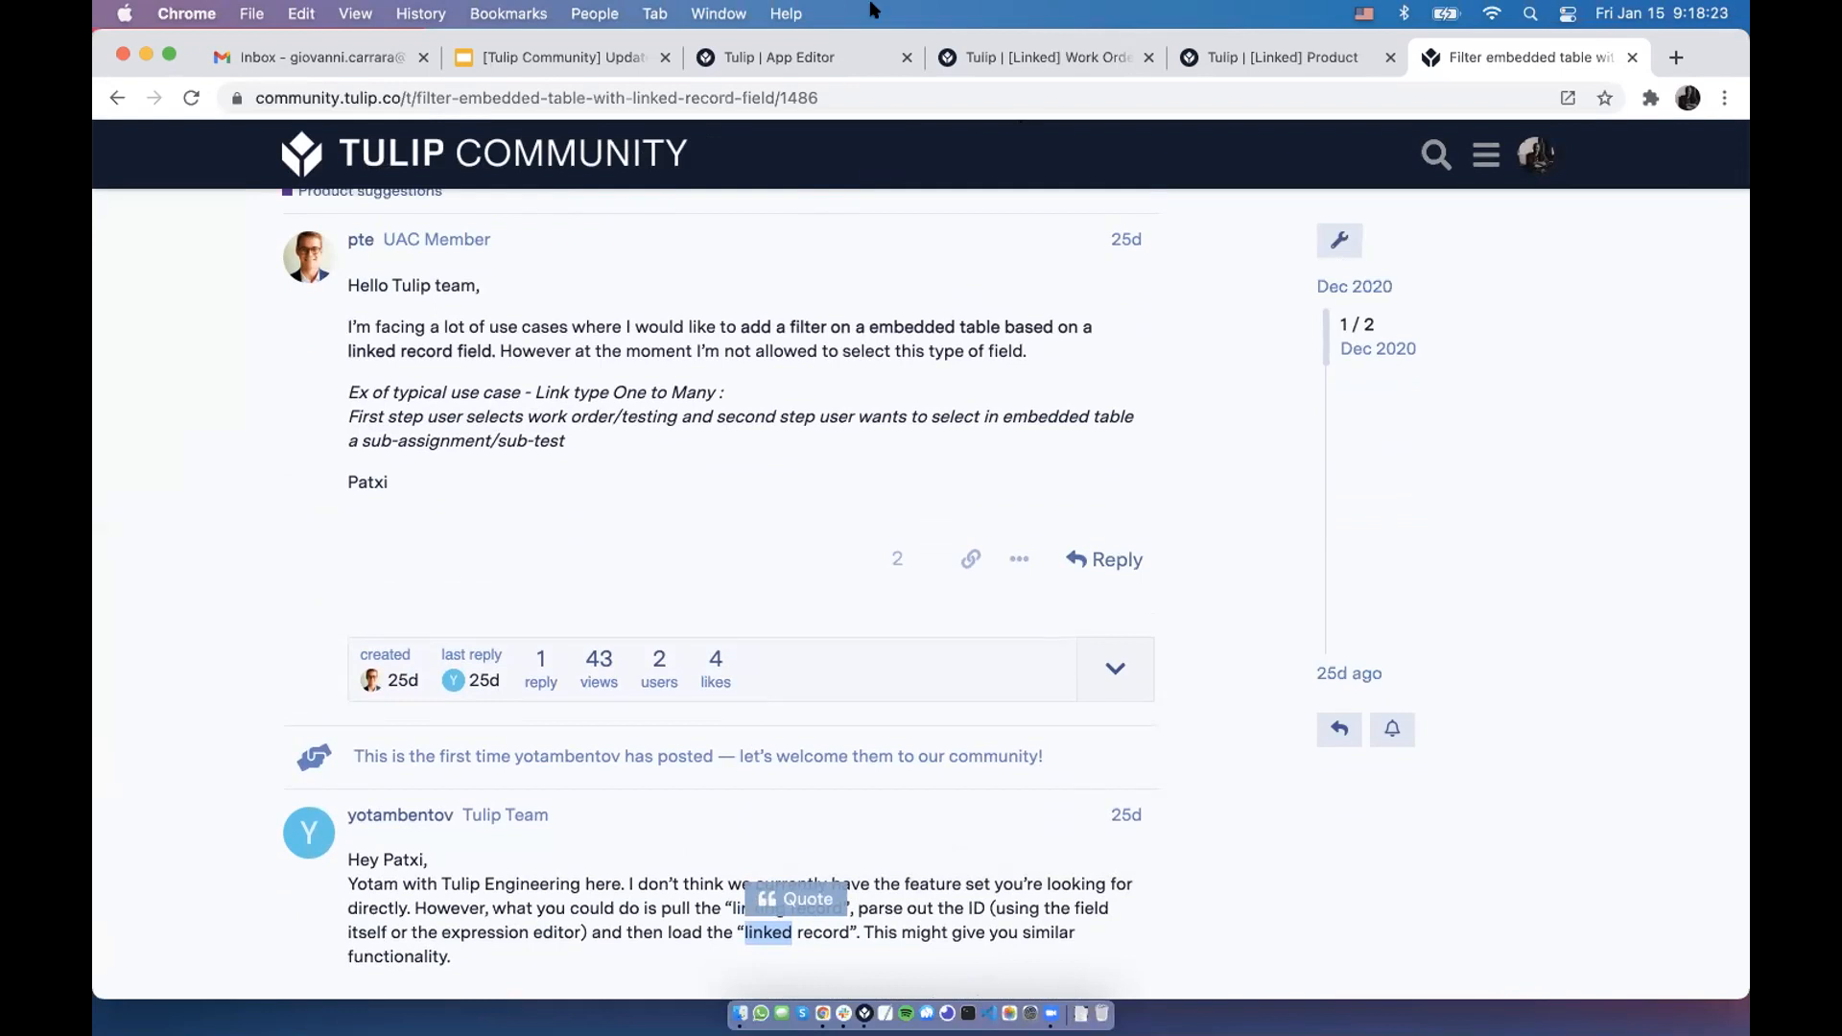
Return to the Office Hours 13JAN2021 app and save the [Linked] Product table's filter as ID equals an empty static value
left_click(998, 60)
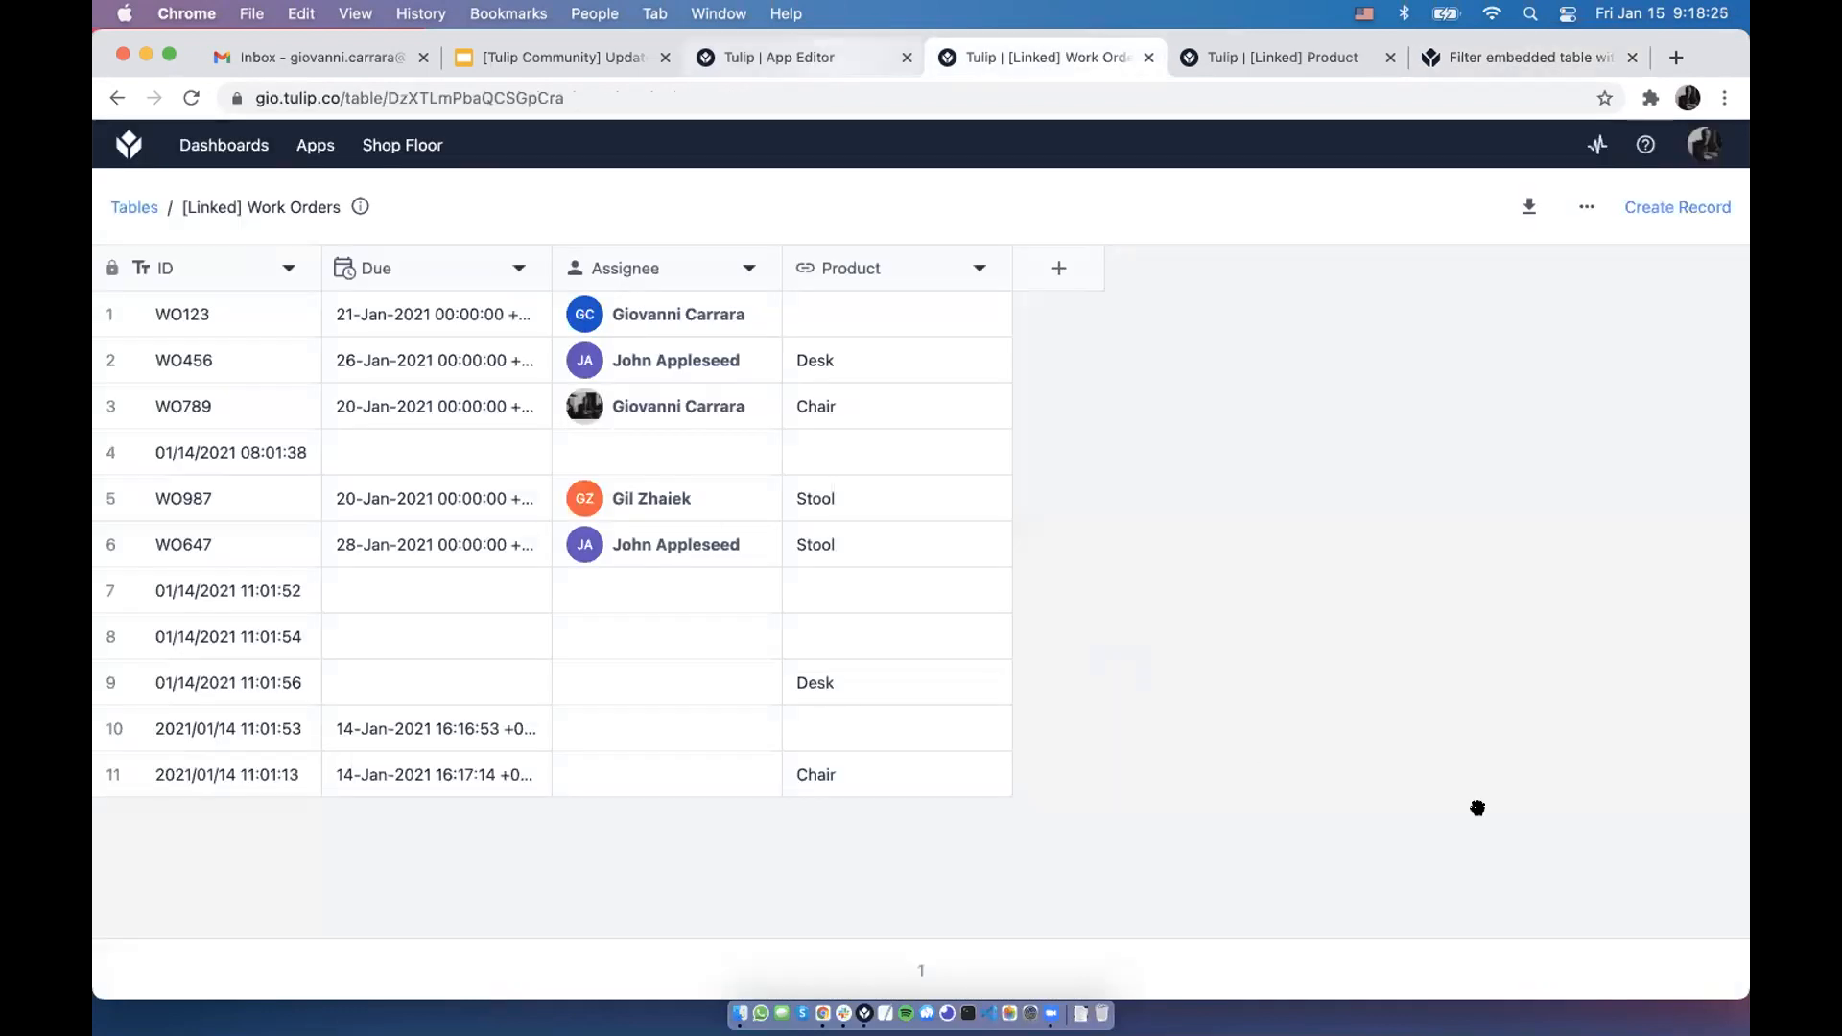
key("ctrl+shift+Tab")
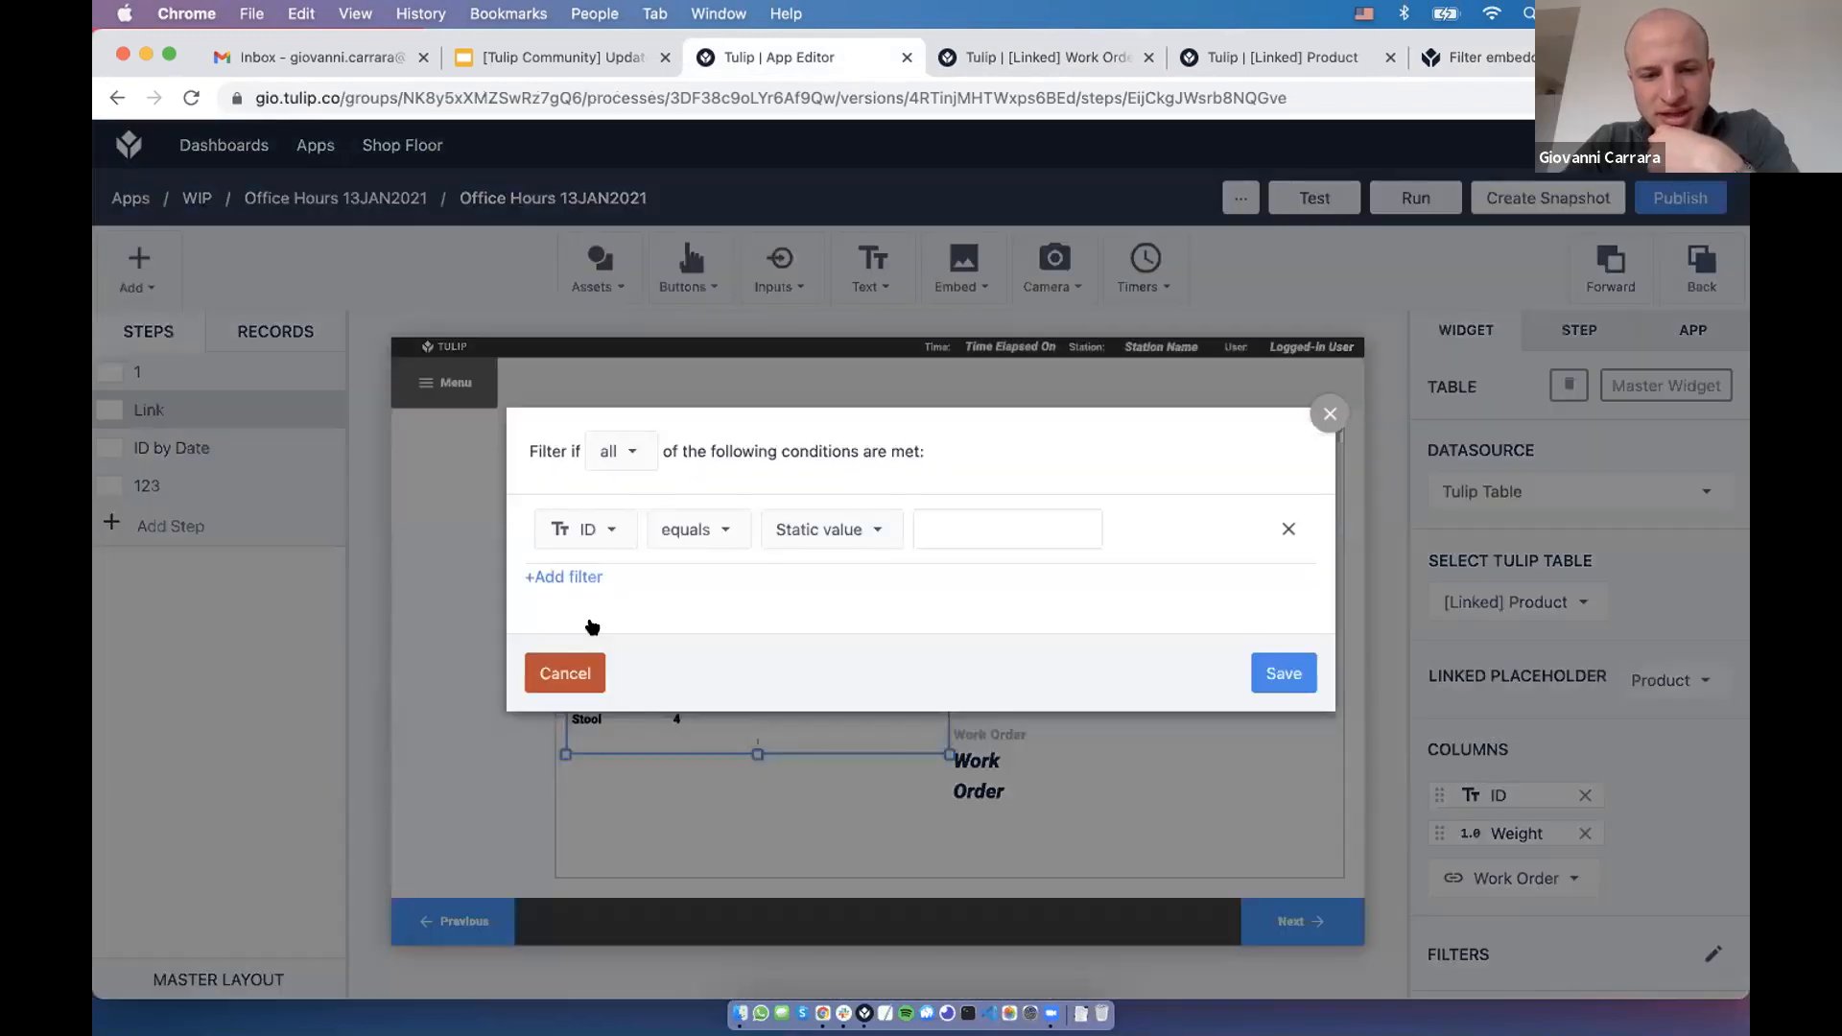
left_click(591, 532)
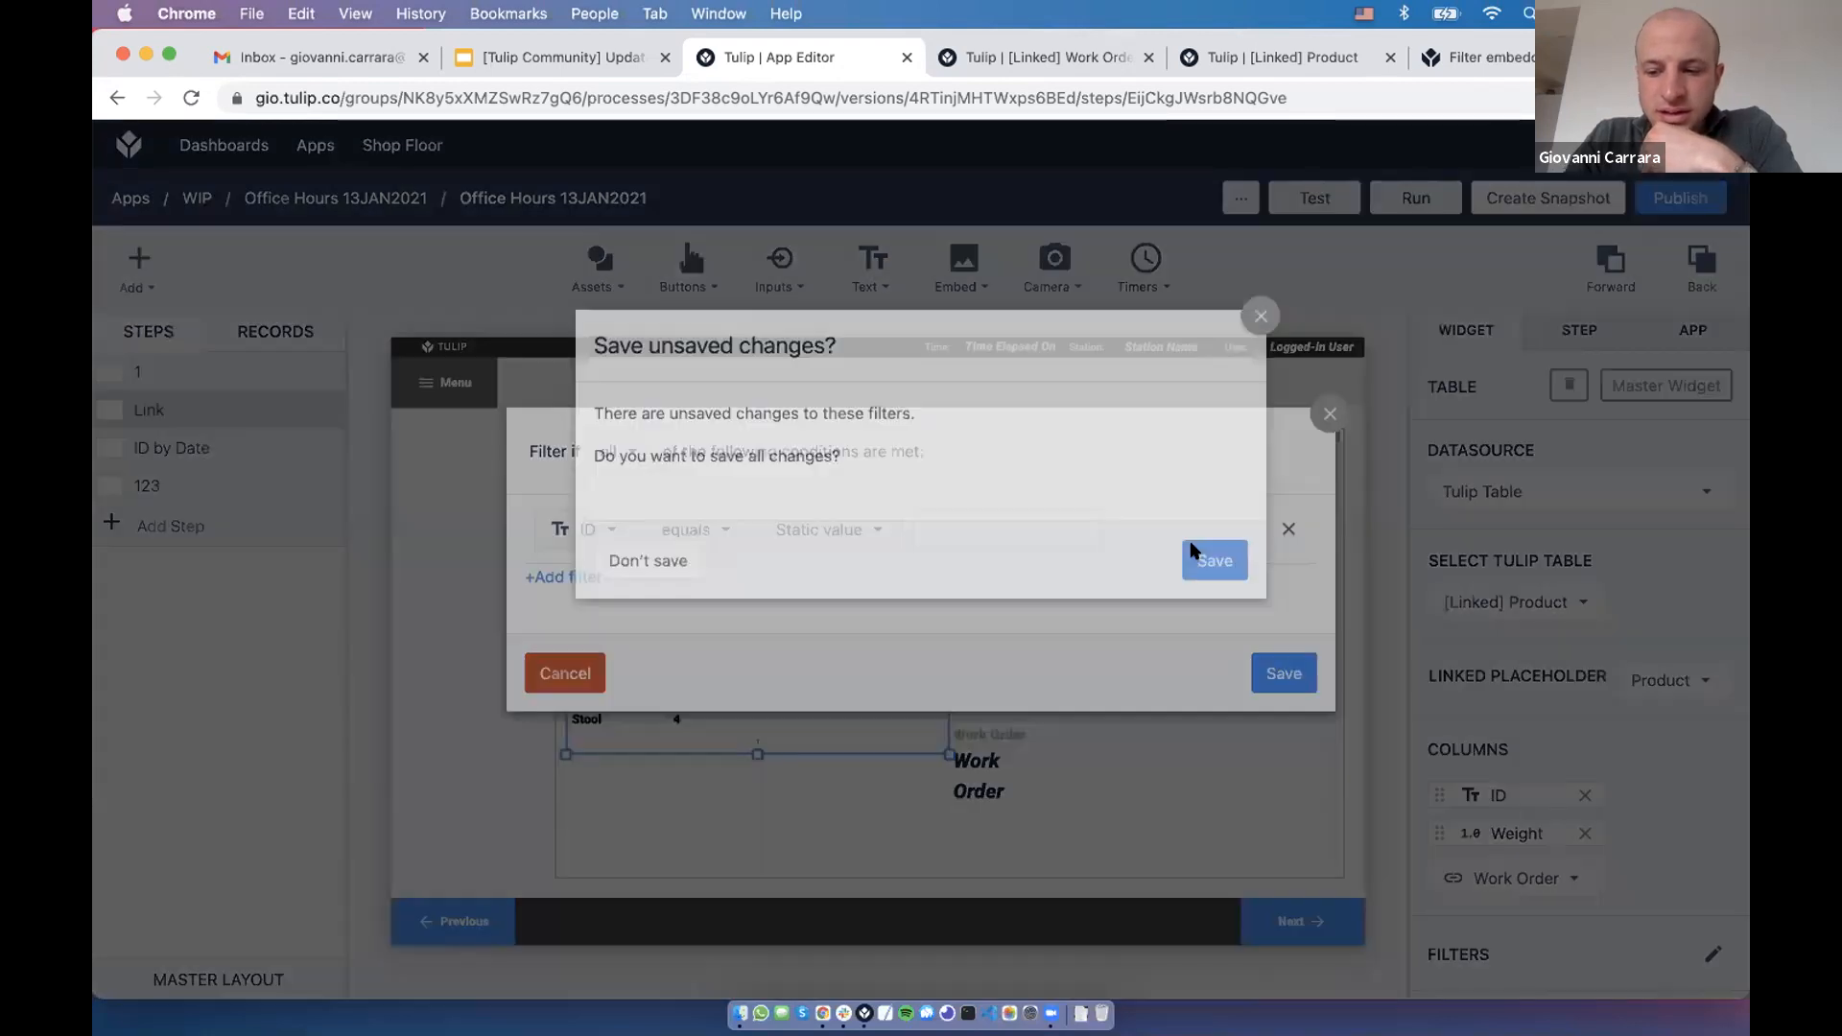
left_click(1192, 552)
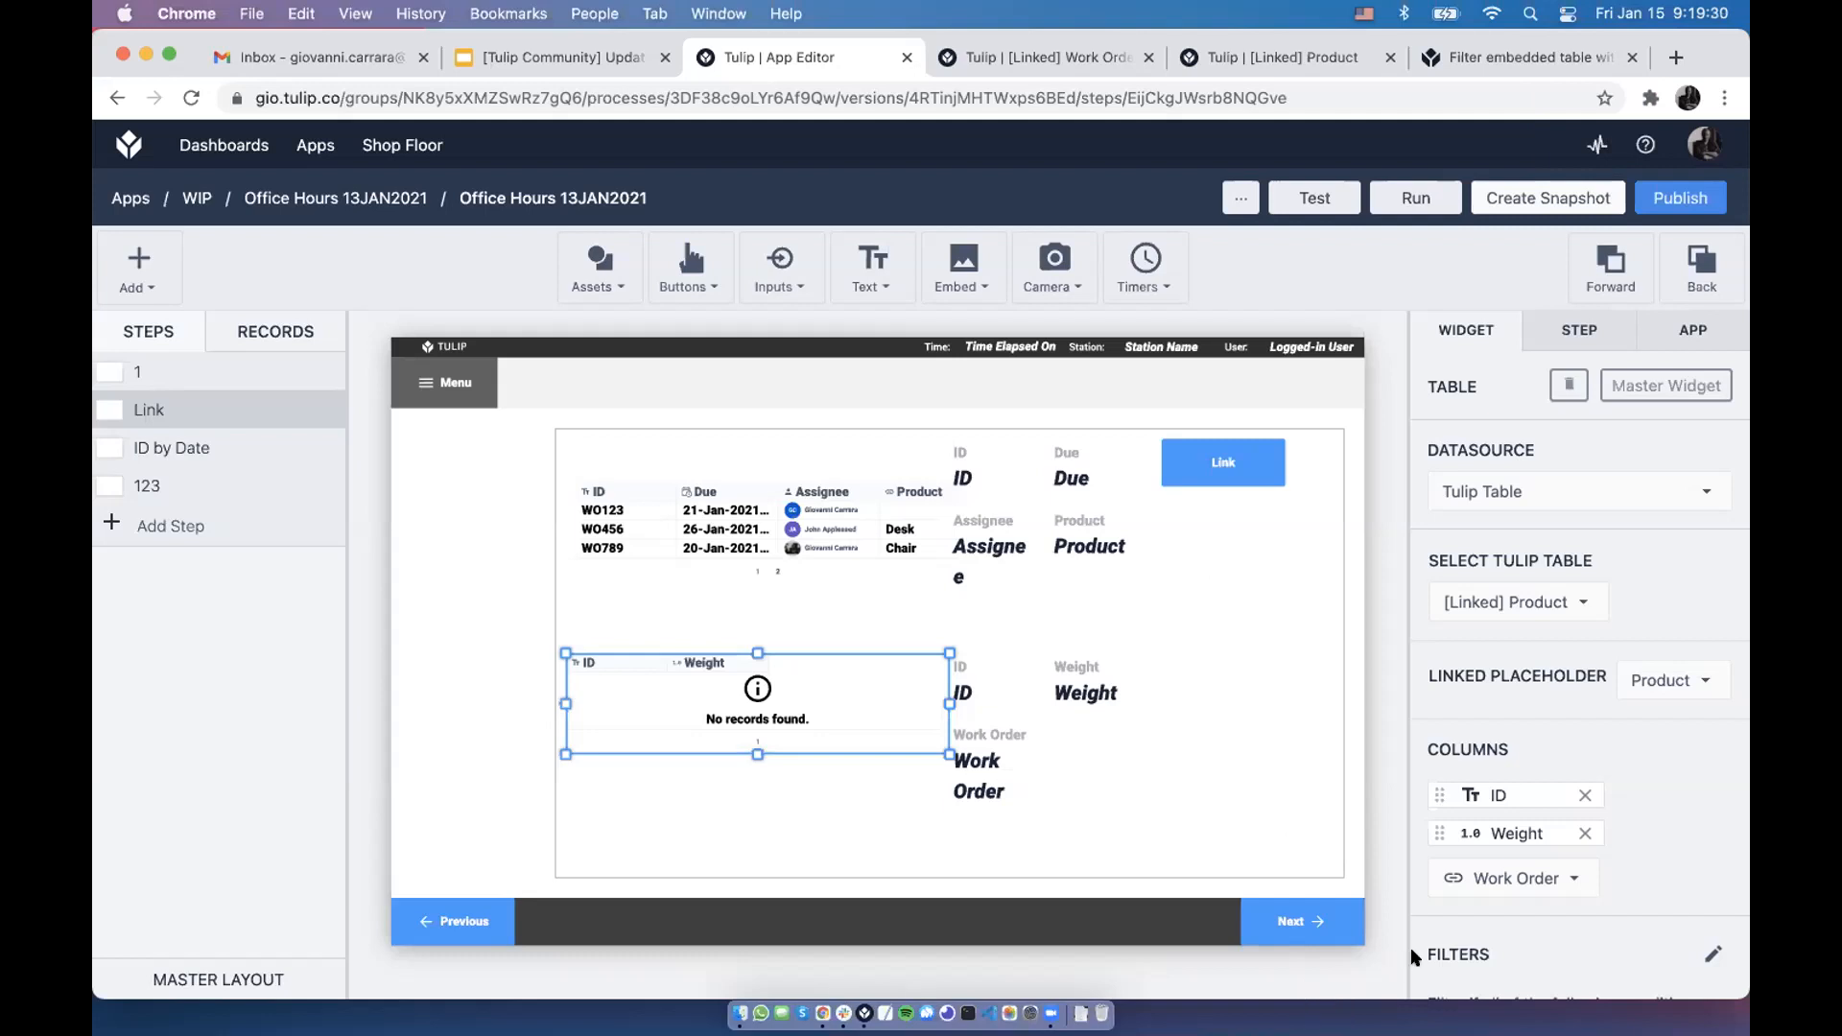
scroll(1525, 897, "down", 2)
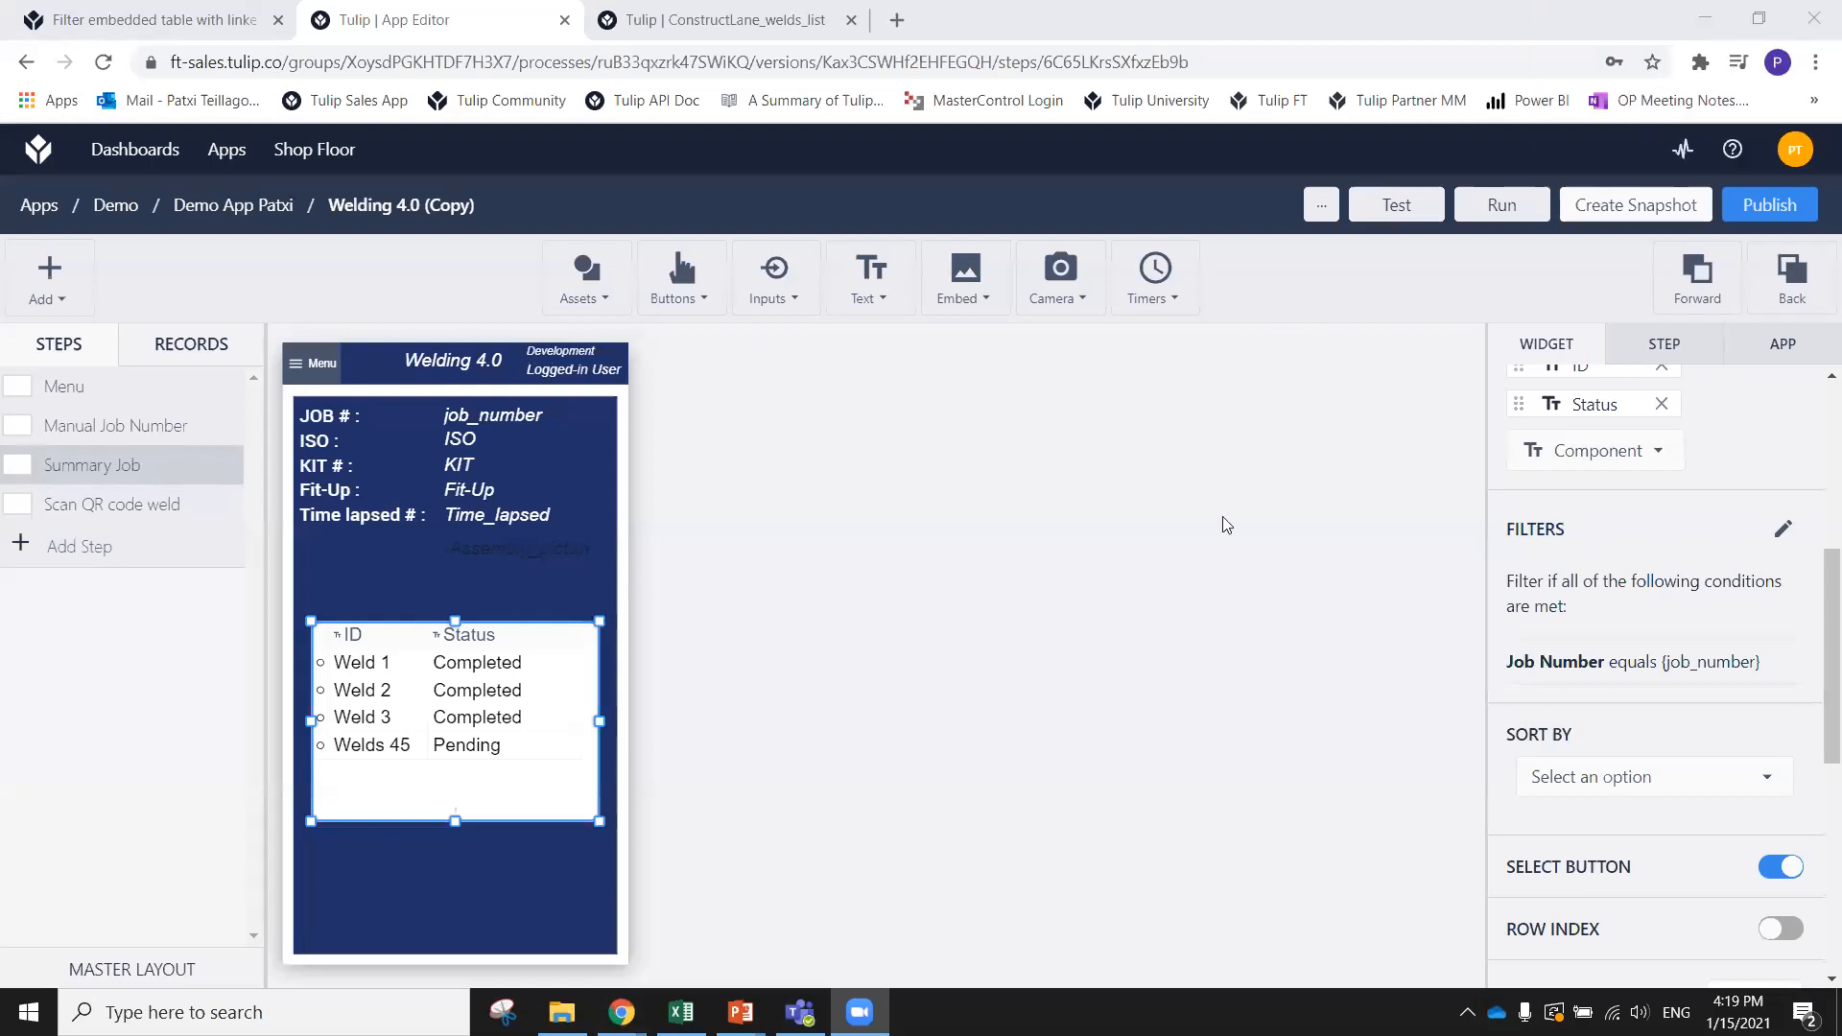
Open the ConstructLane_welds_list table and examine its columns from ID through Job, Job Number and Status
left_click(1223, 525)
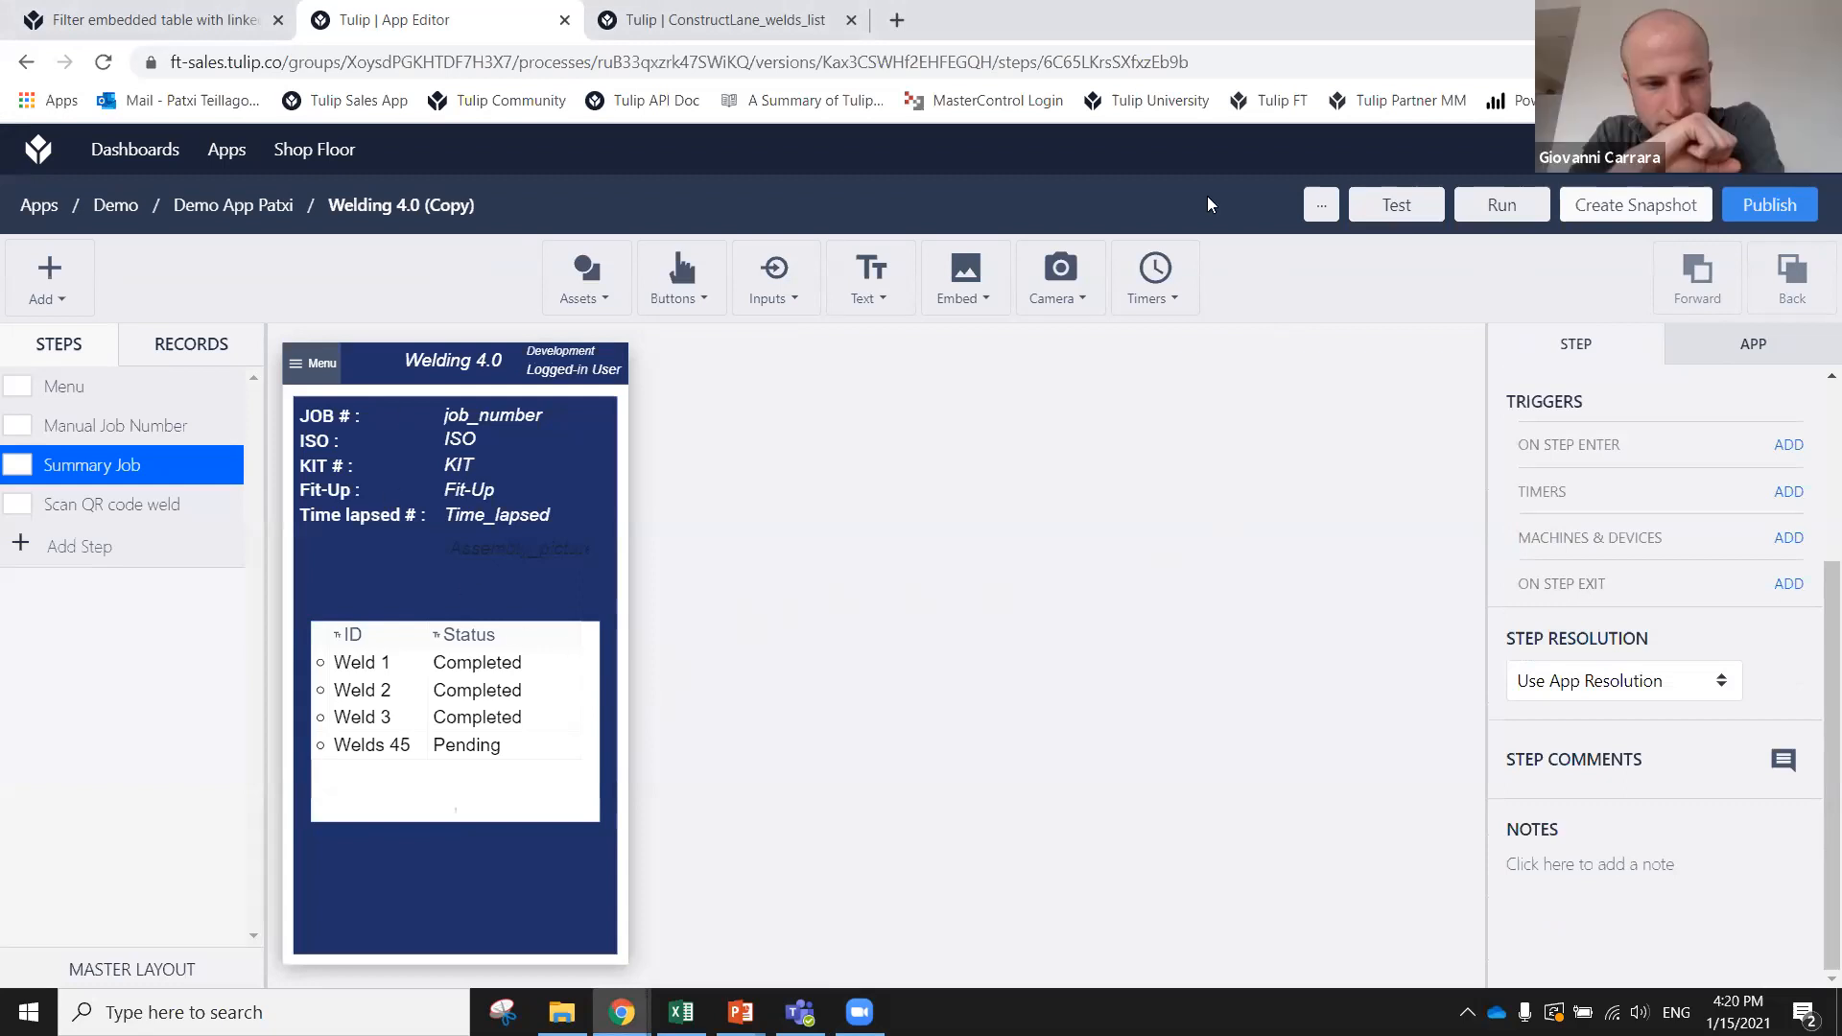
double_click(1598, 19)
left_click(759, 197)
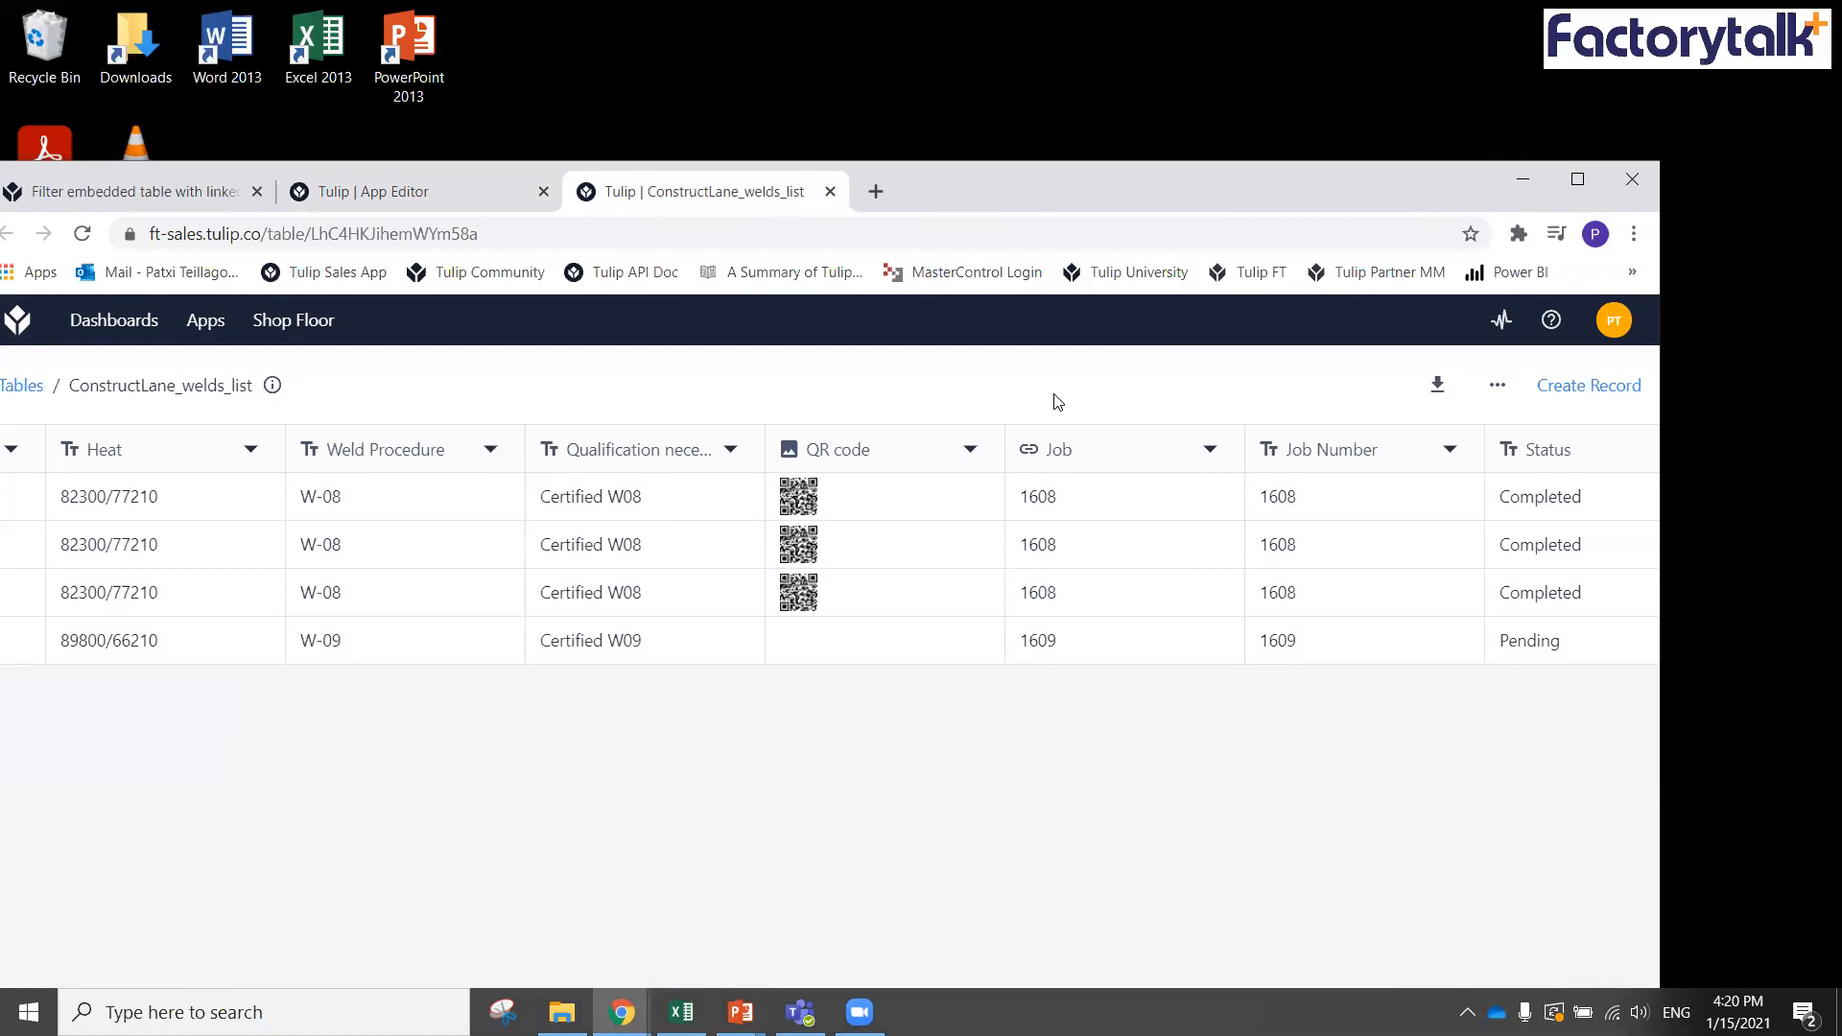
left_click_drag(182, 384, 9, 382)
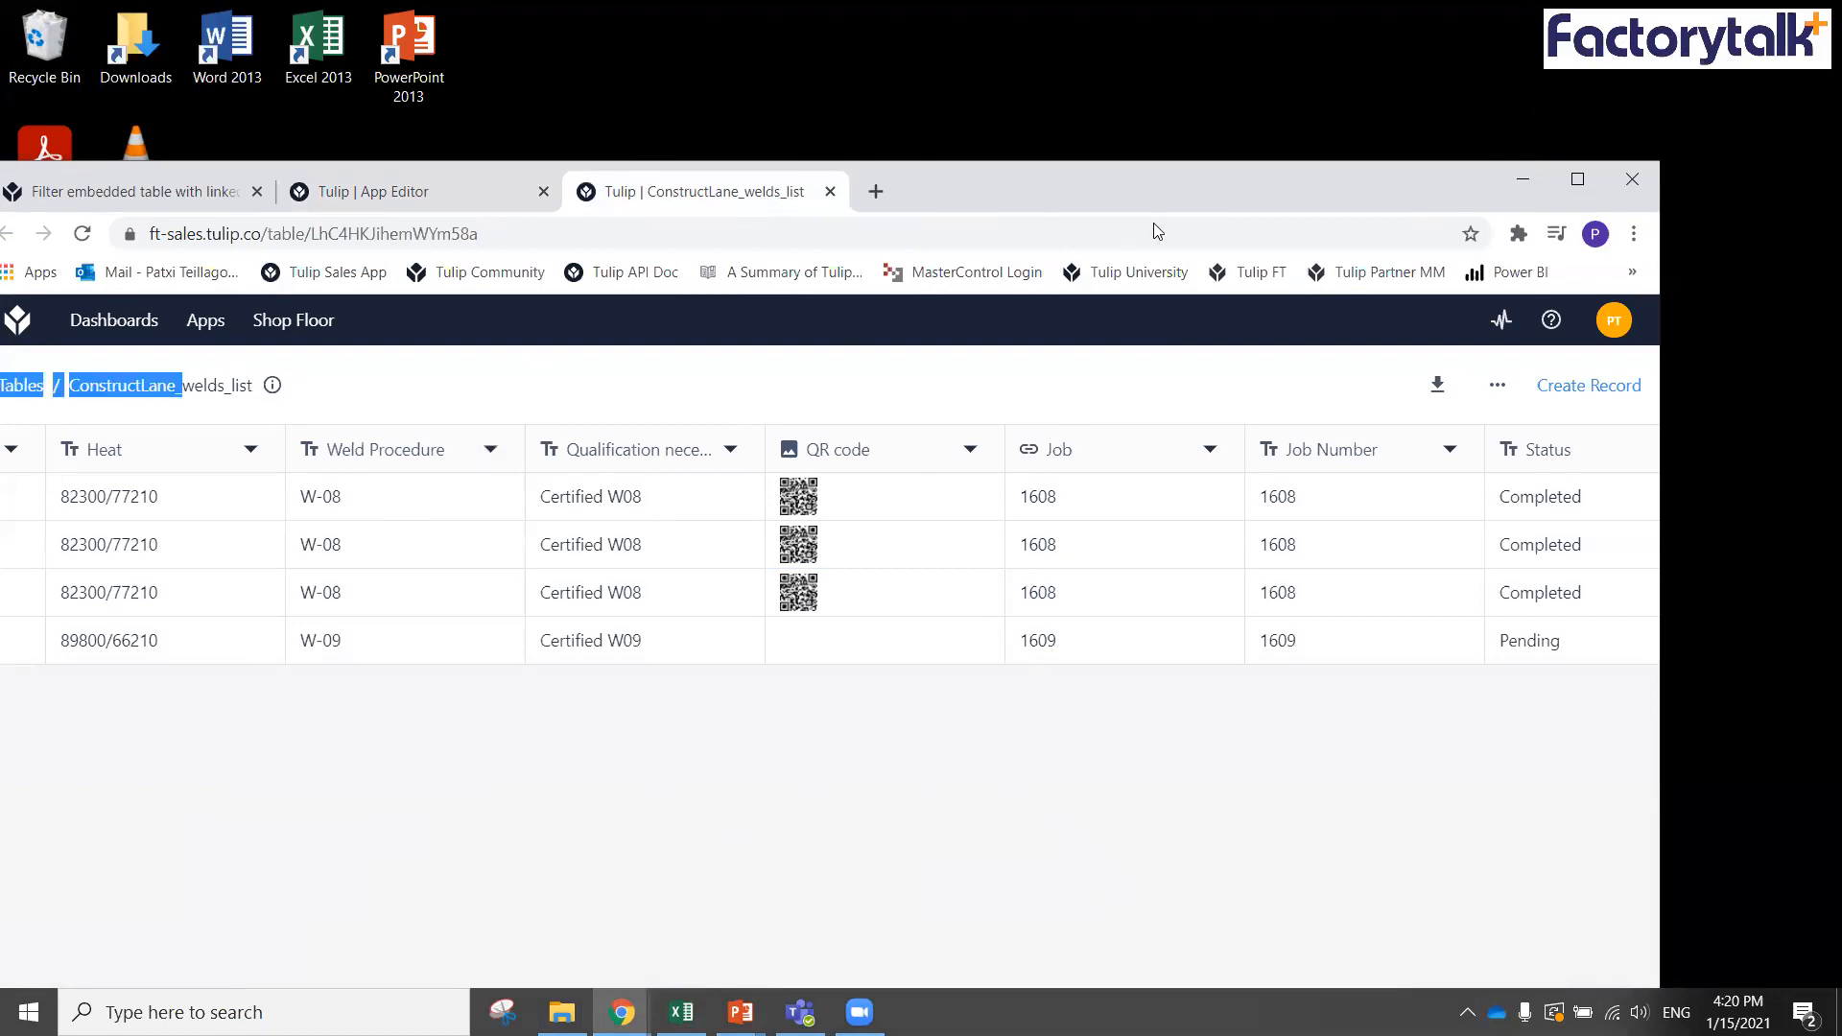
left_click_drag(1189, 196, 1005, 231)
left_click(1387, 223)
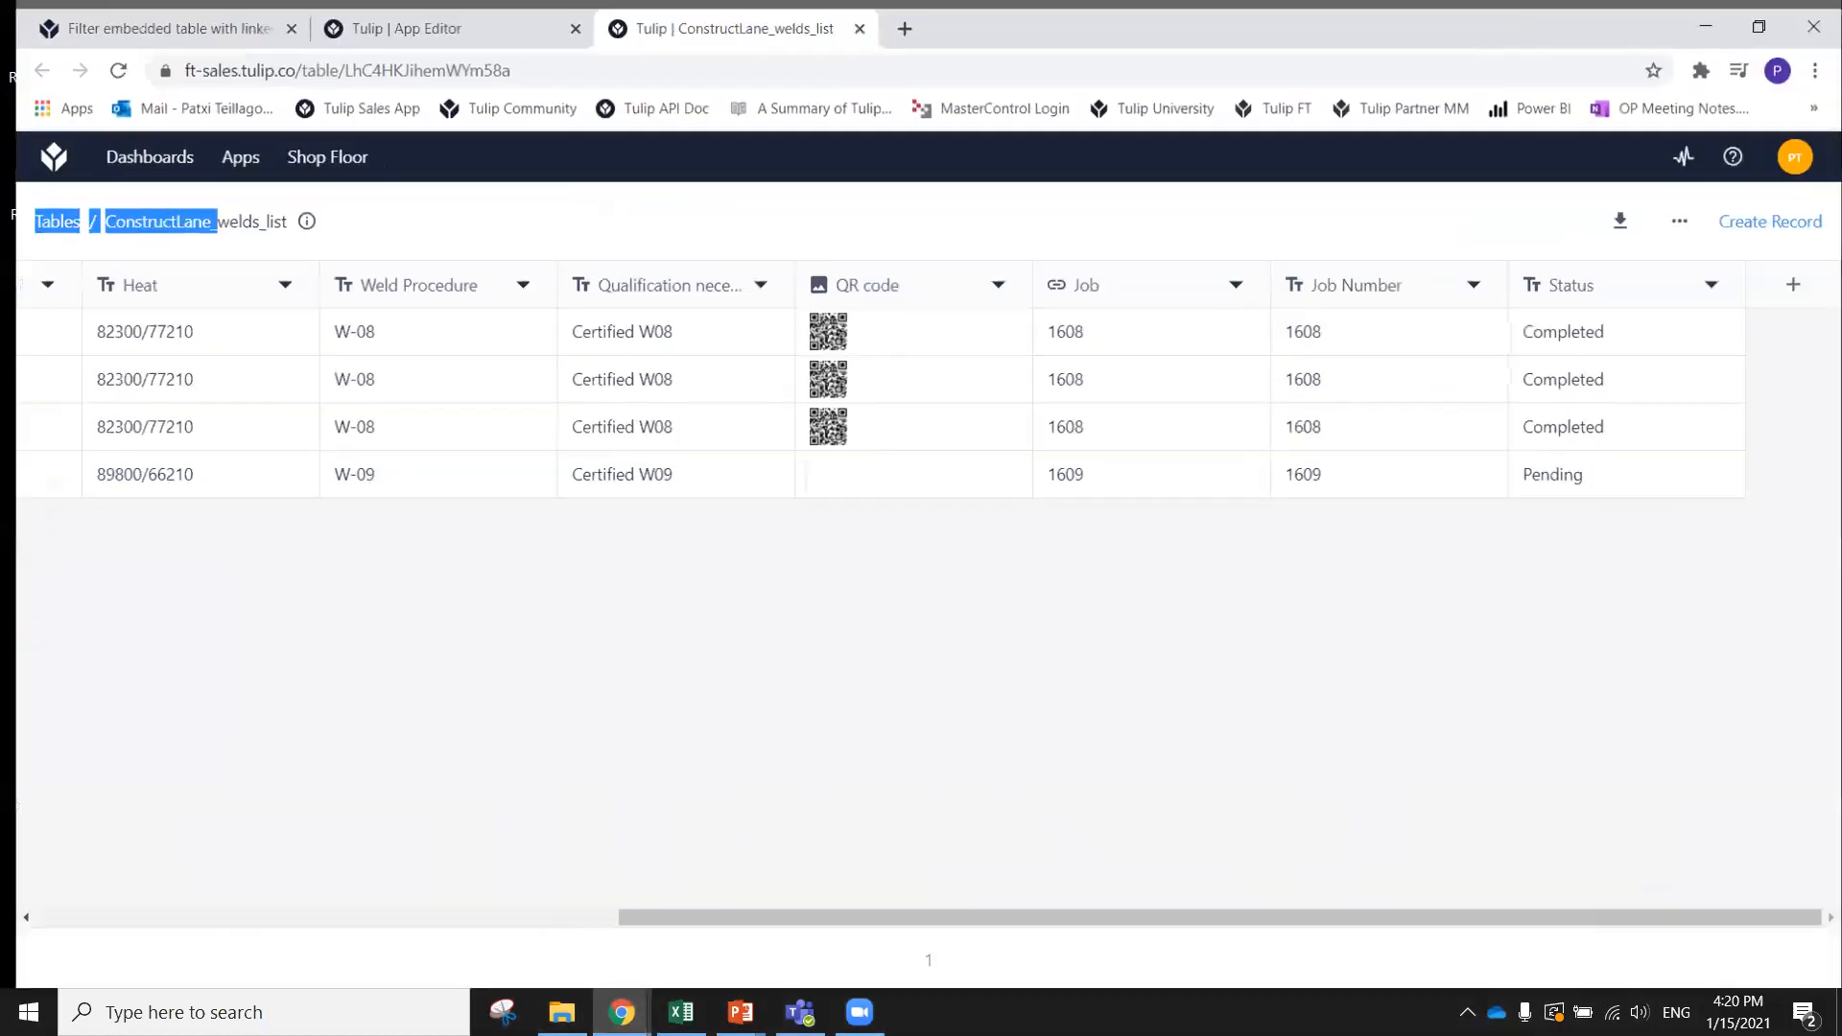
left_click_drag(987, 925, 263, 860)
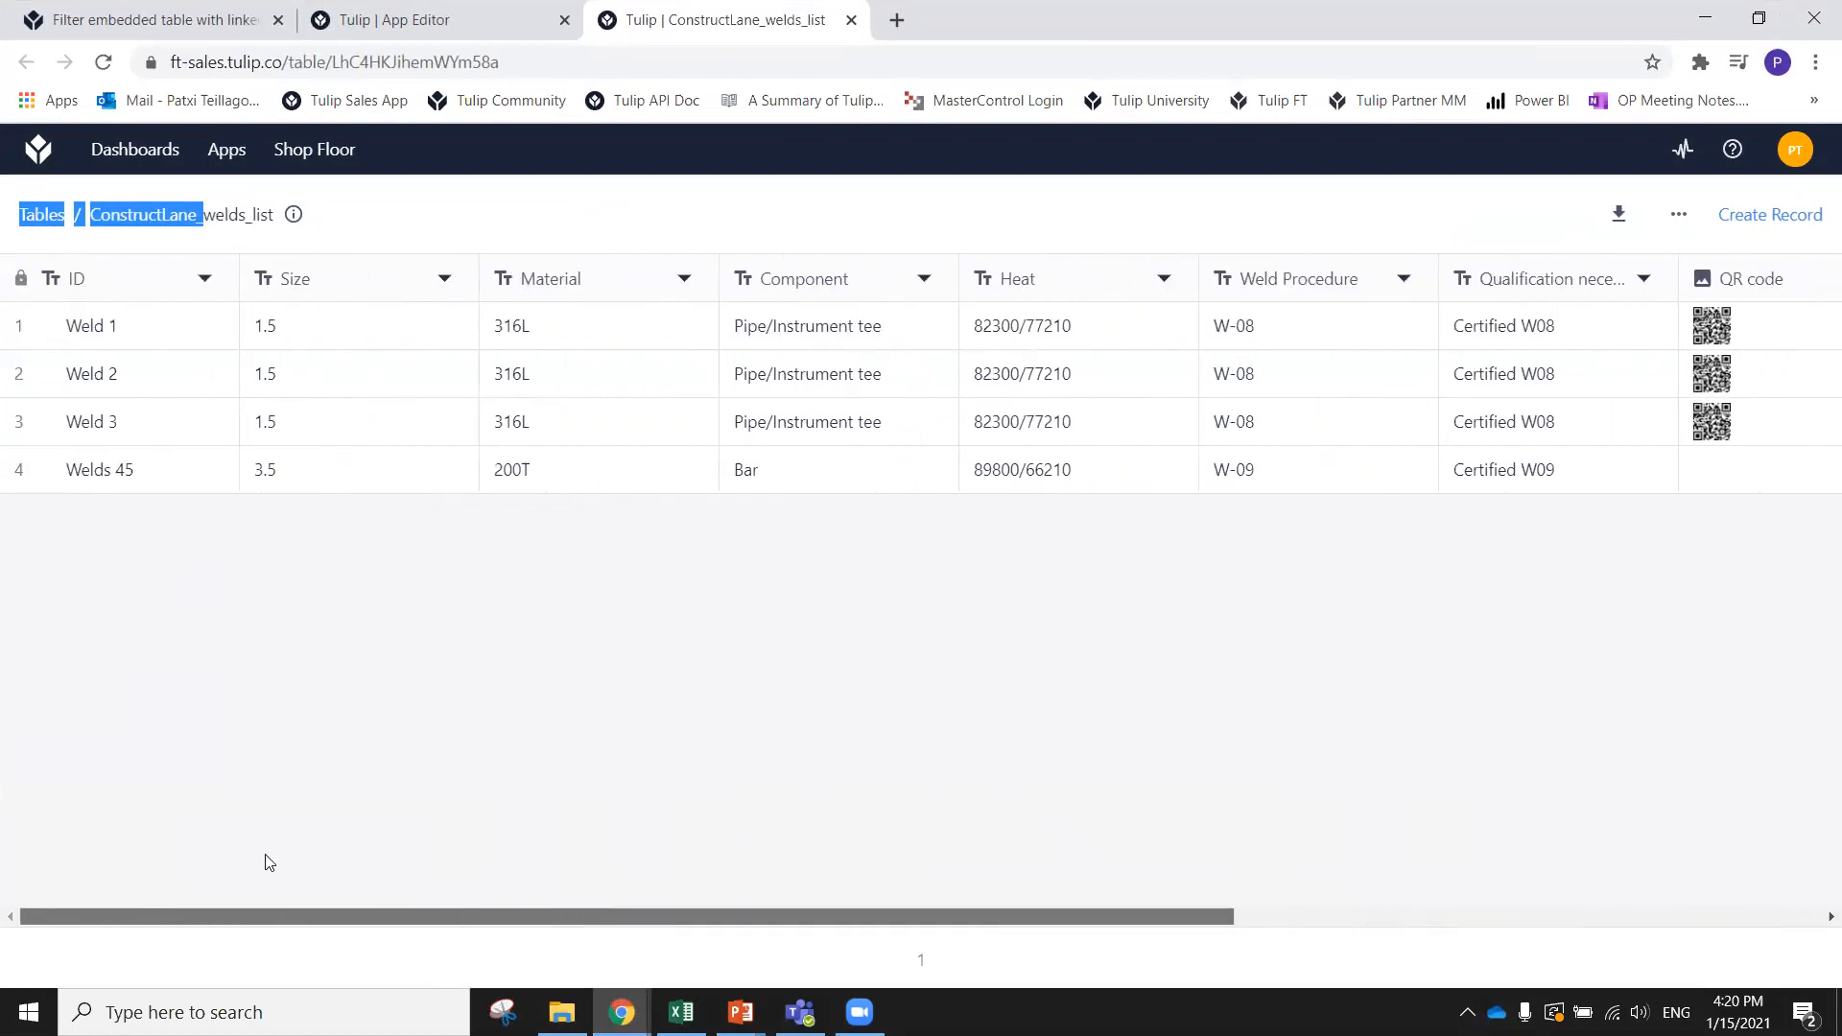
left_click_drag(351, 911, 1004, 811)
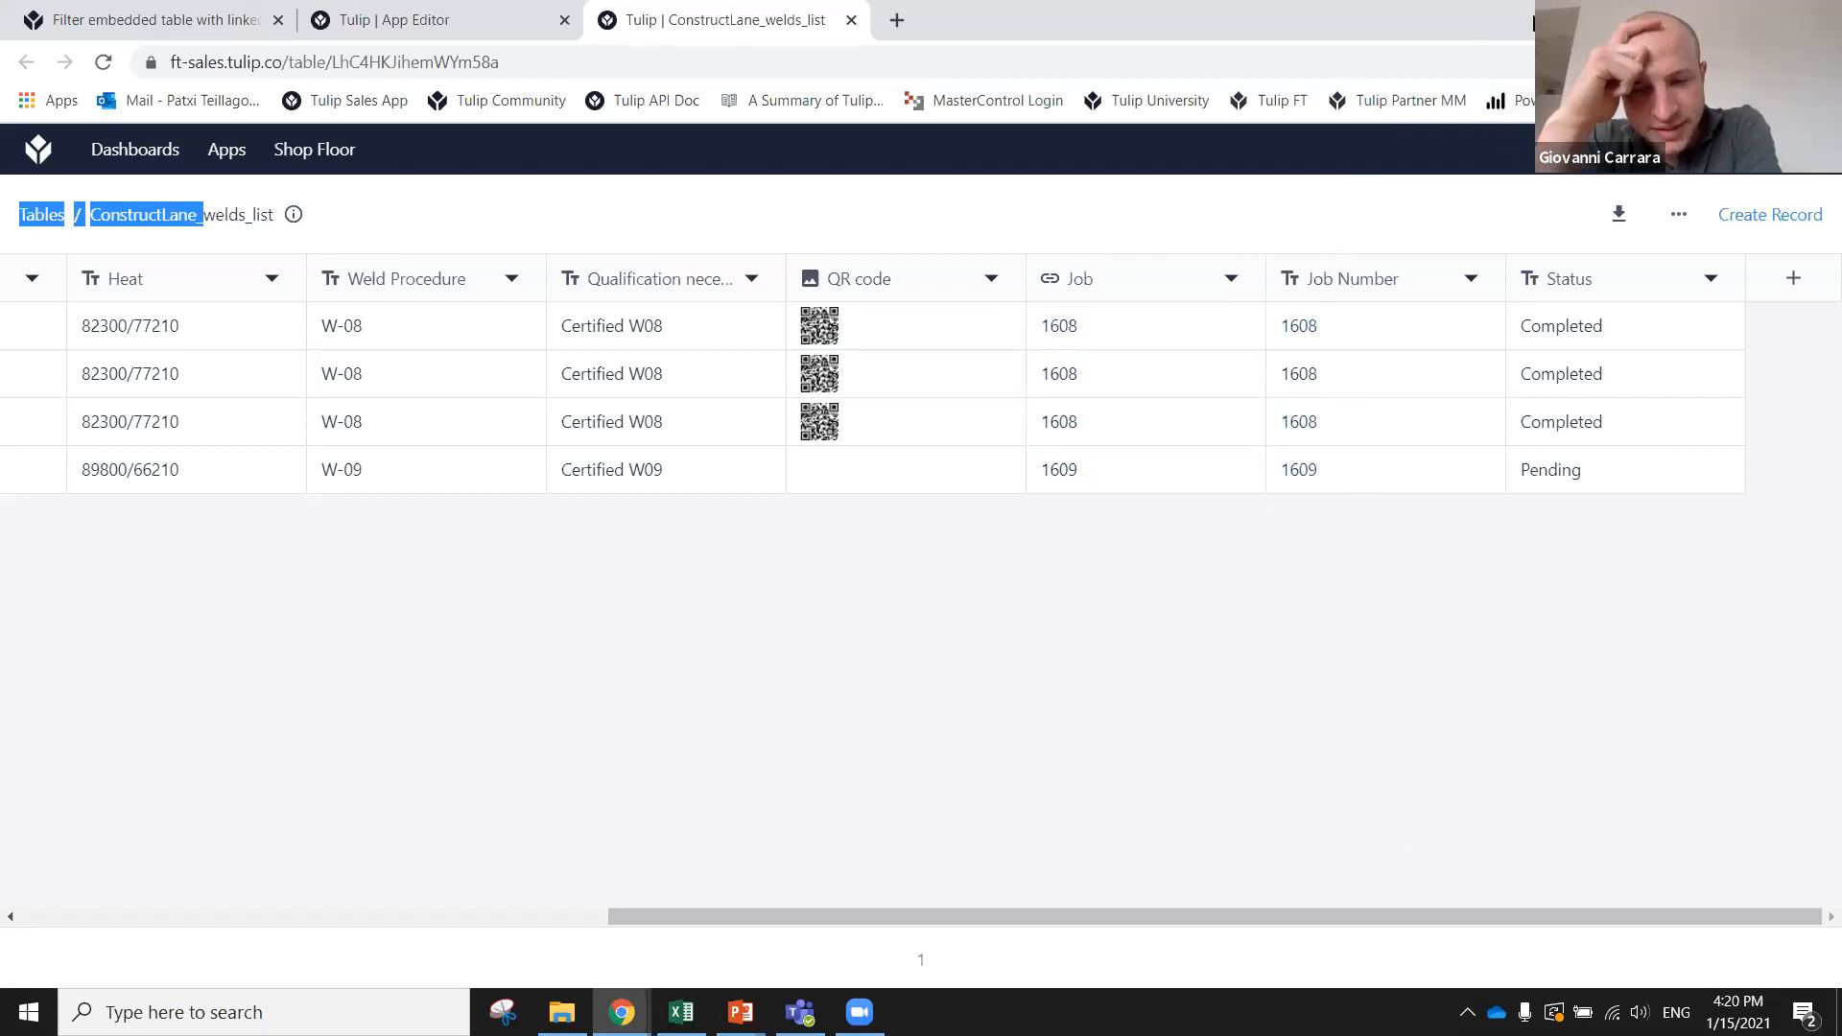
Inspect the Summary Job step's embedded welds table and its Job Number filter, and check the Job column in ConstructLane_welds_list
left_click(1760, 15)
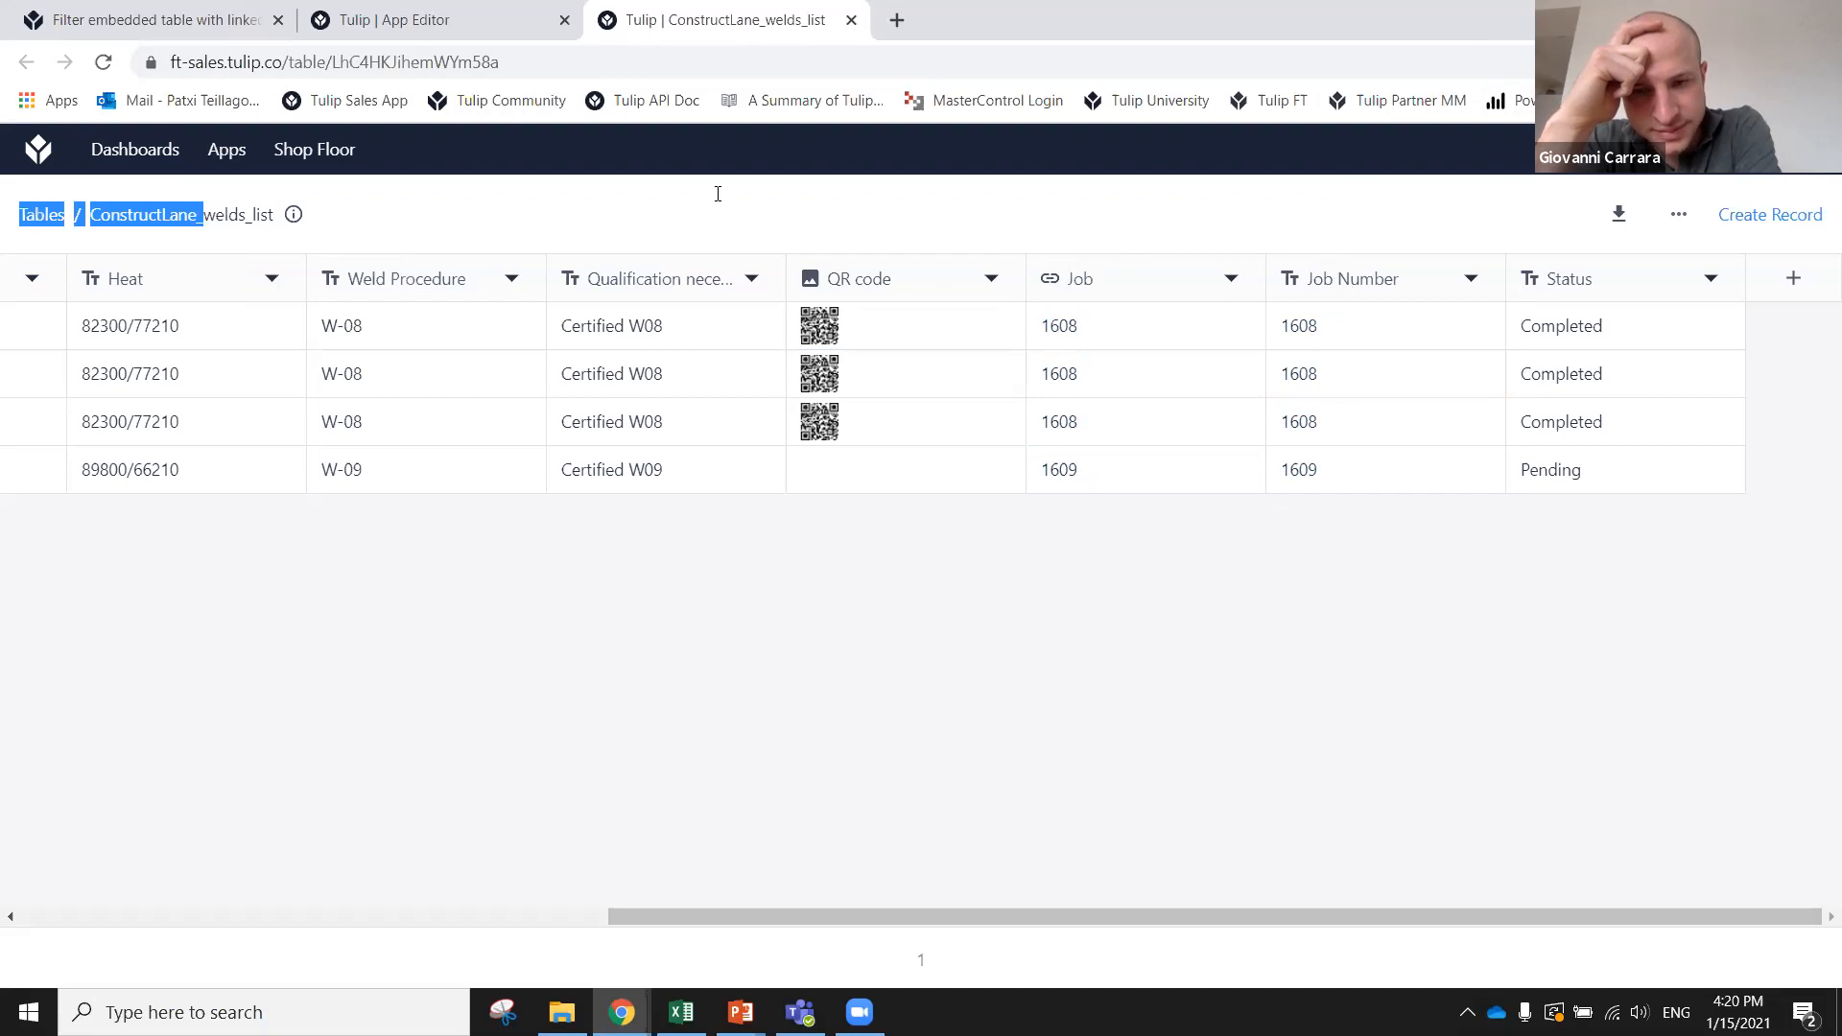
left_click(529, 158)
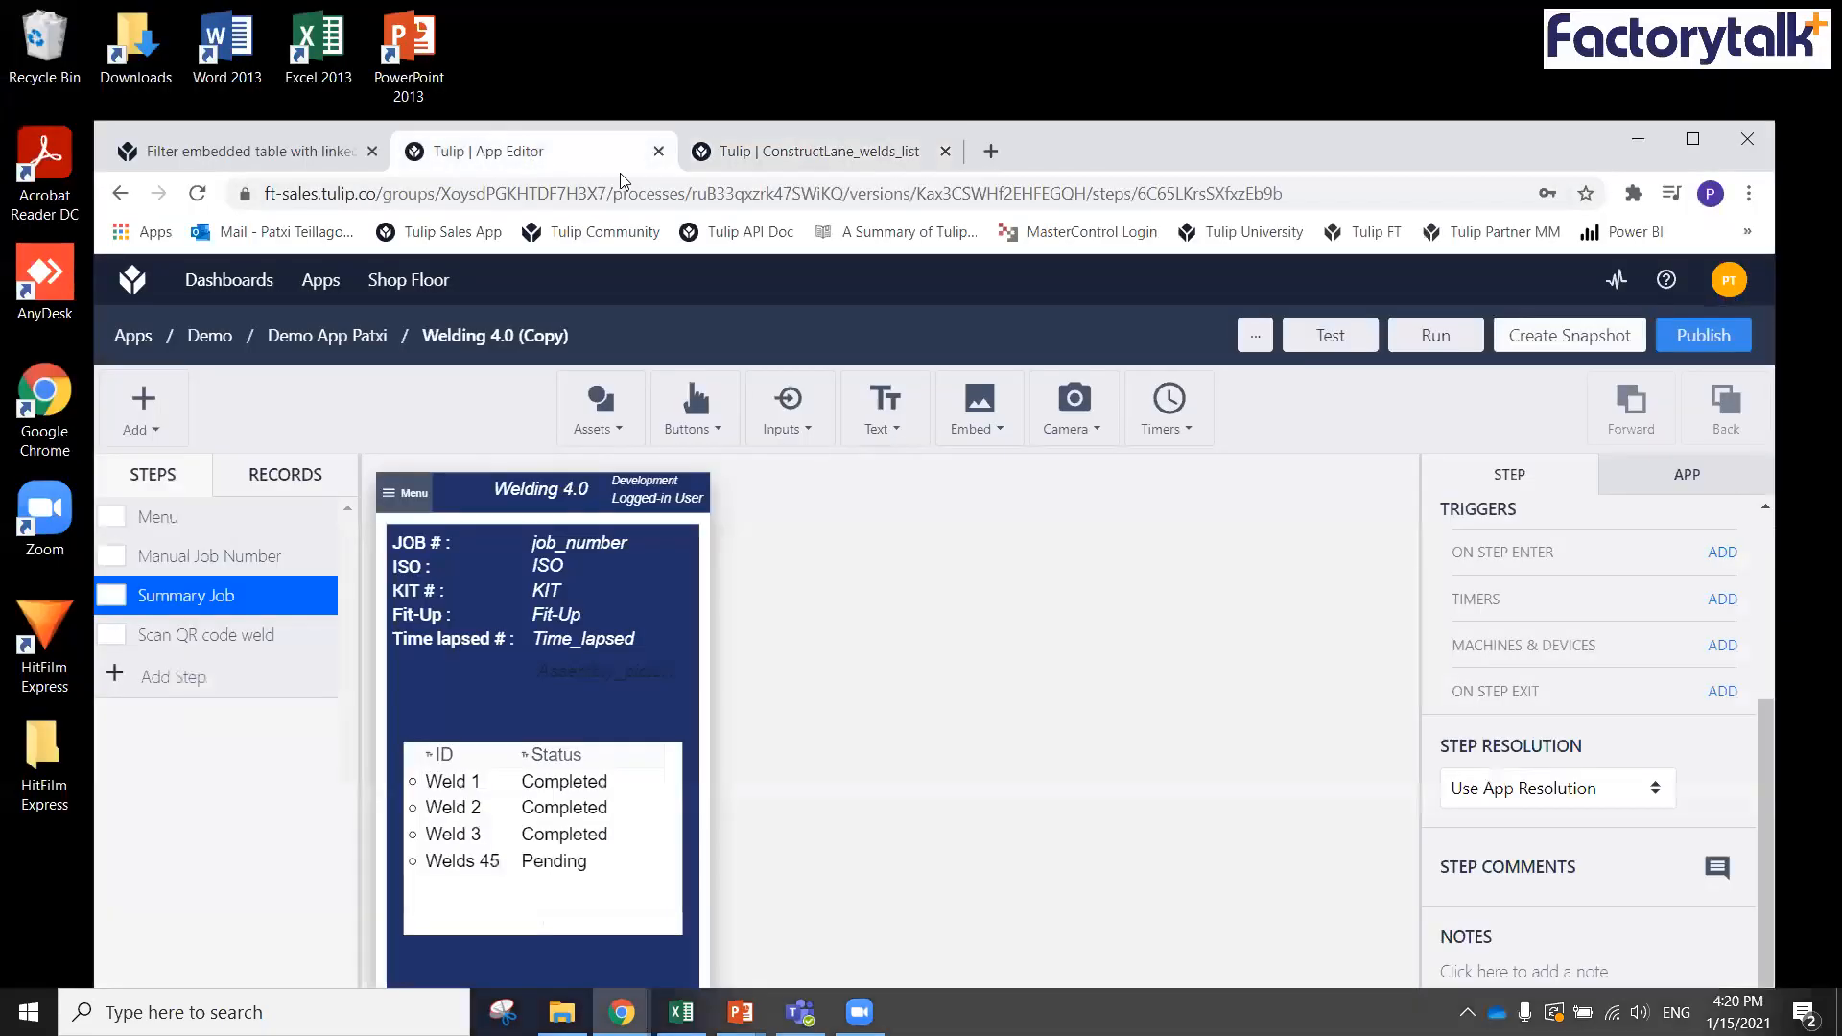
left_click(603, 760)
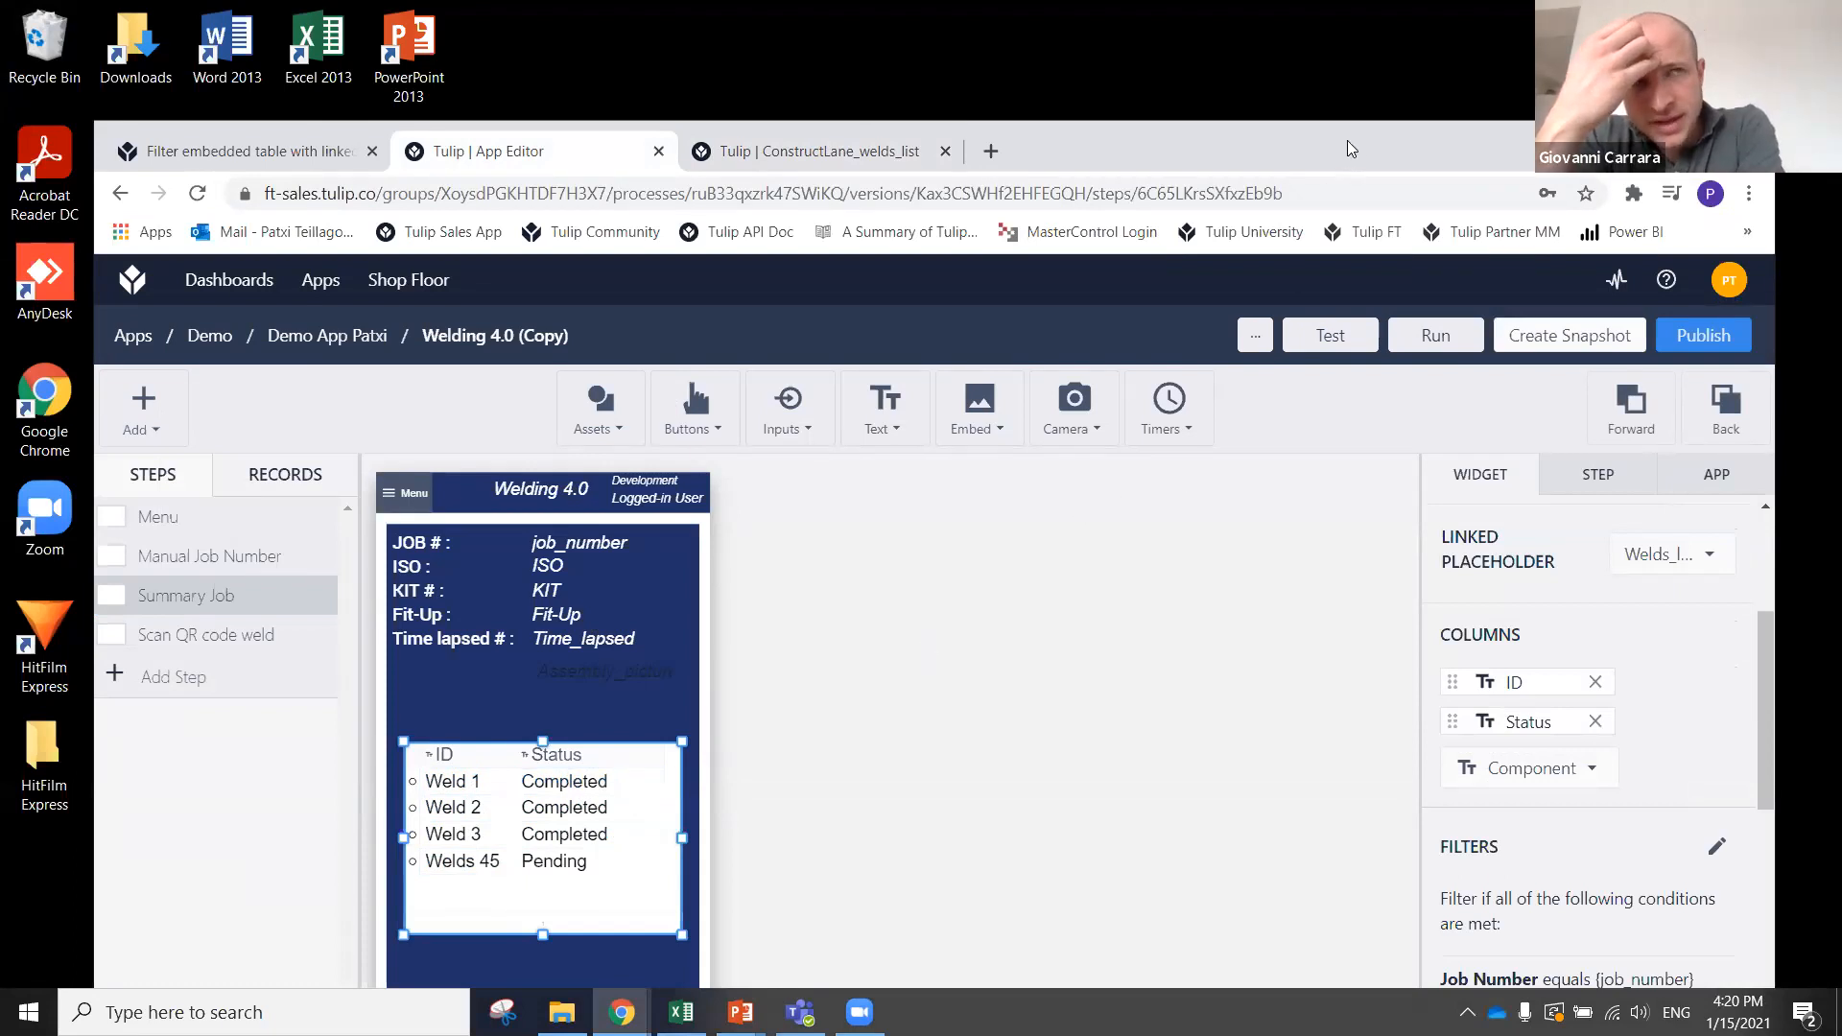
left_click_drag(1354, 149, 1168, 122)
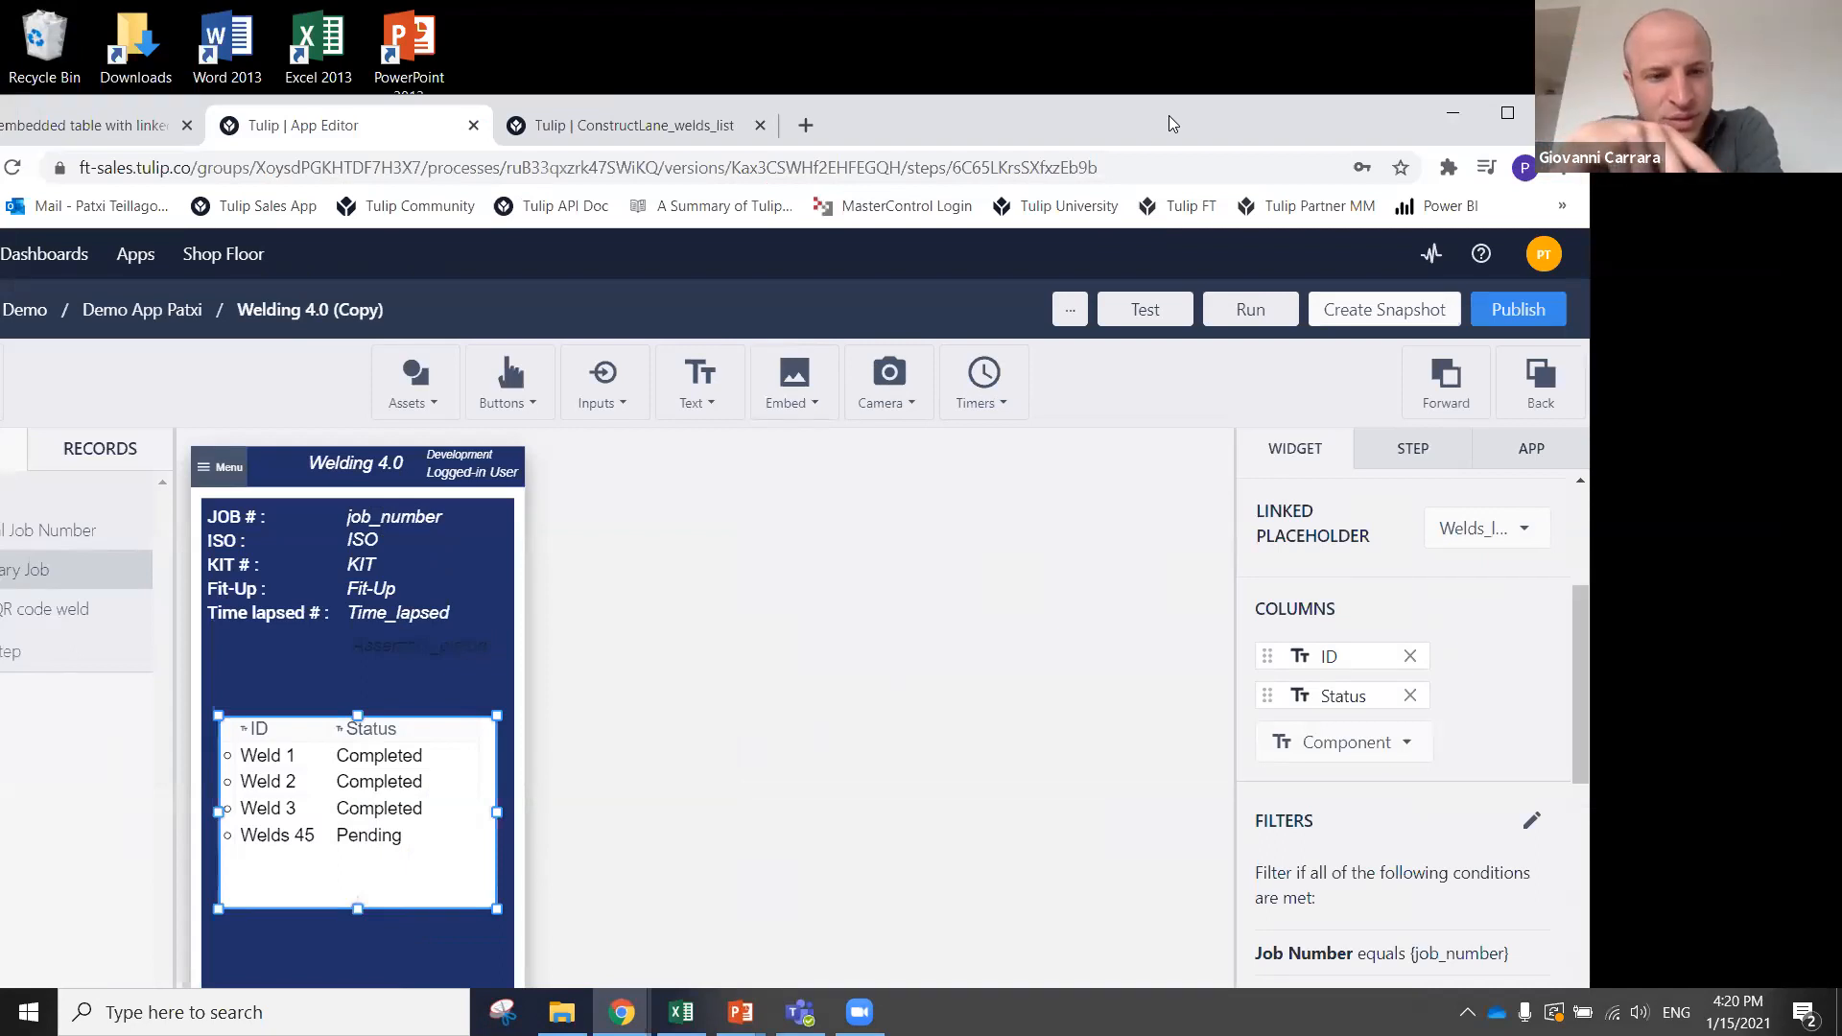
left_click(658, 126)
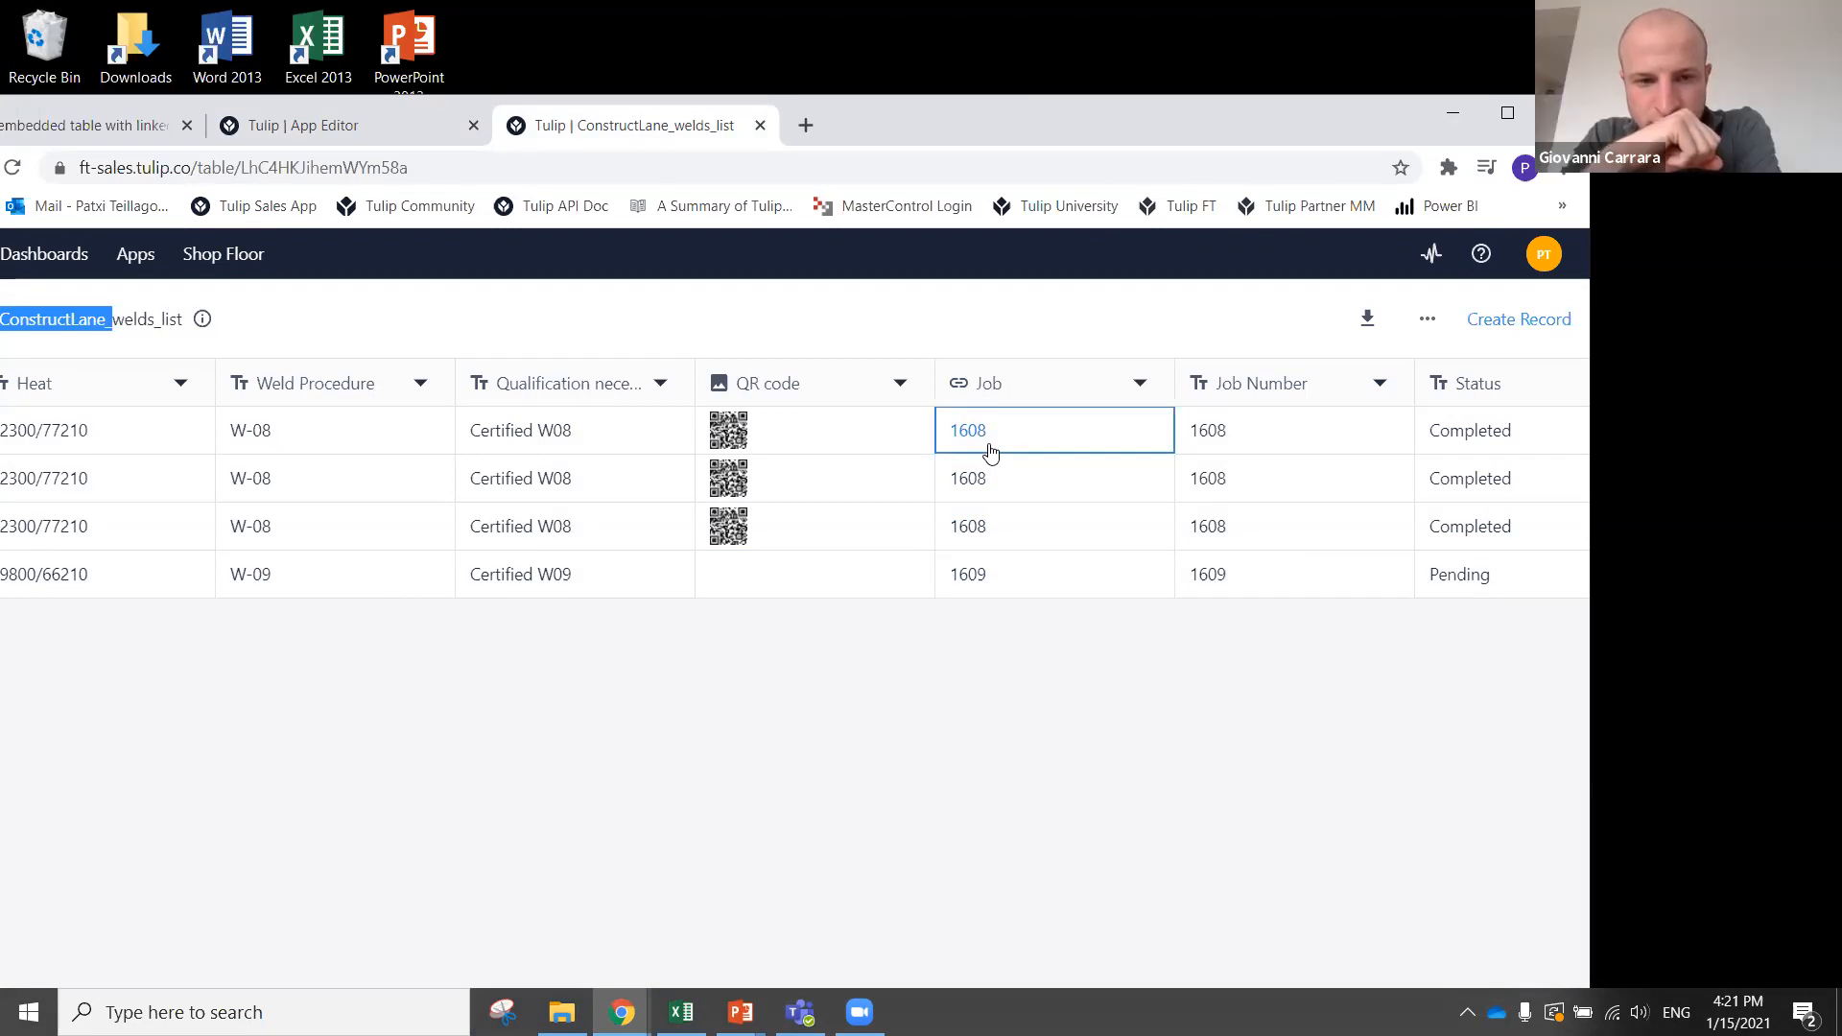
Open the ConstructLane_job_list table from the Welding 4.0 (Copy) app's record placeholders
left_click(343, 139)
left_click(132, 444)
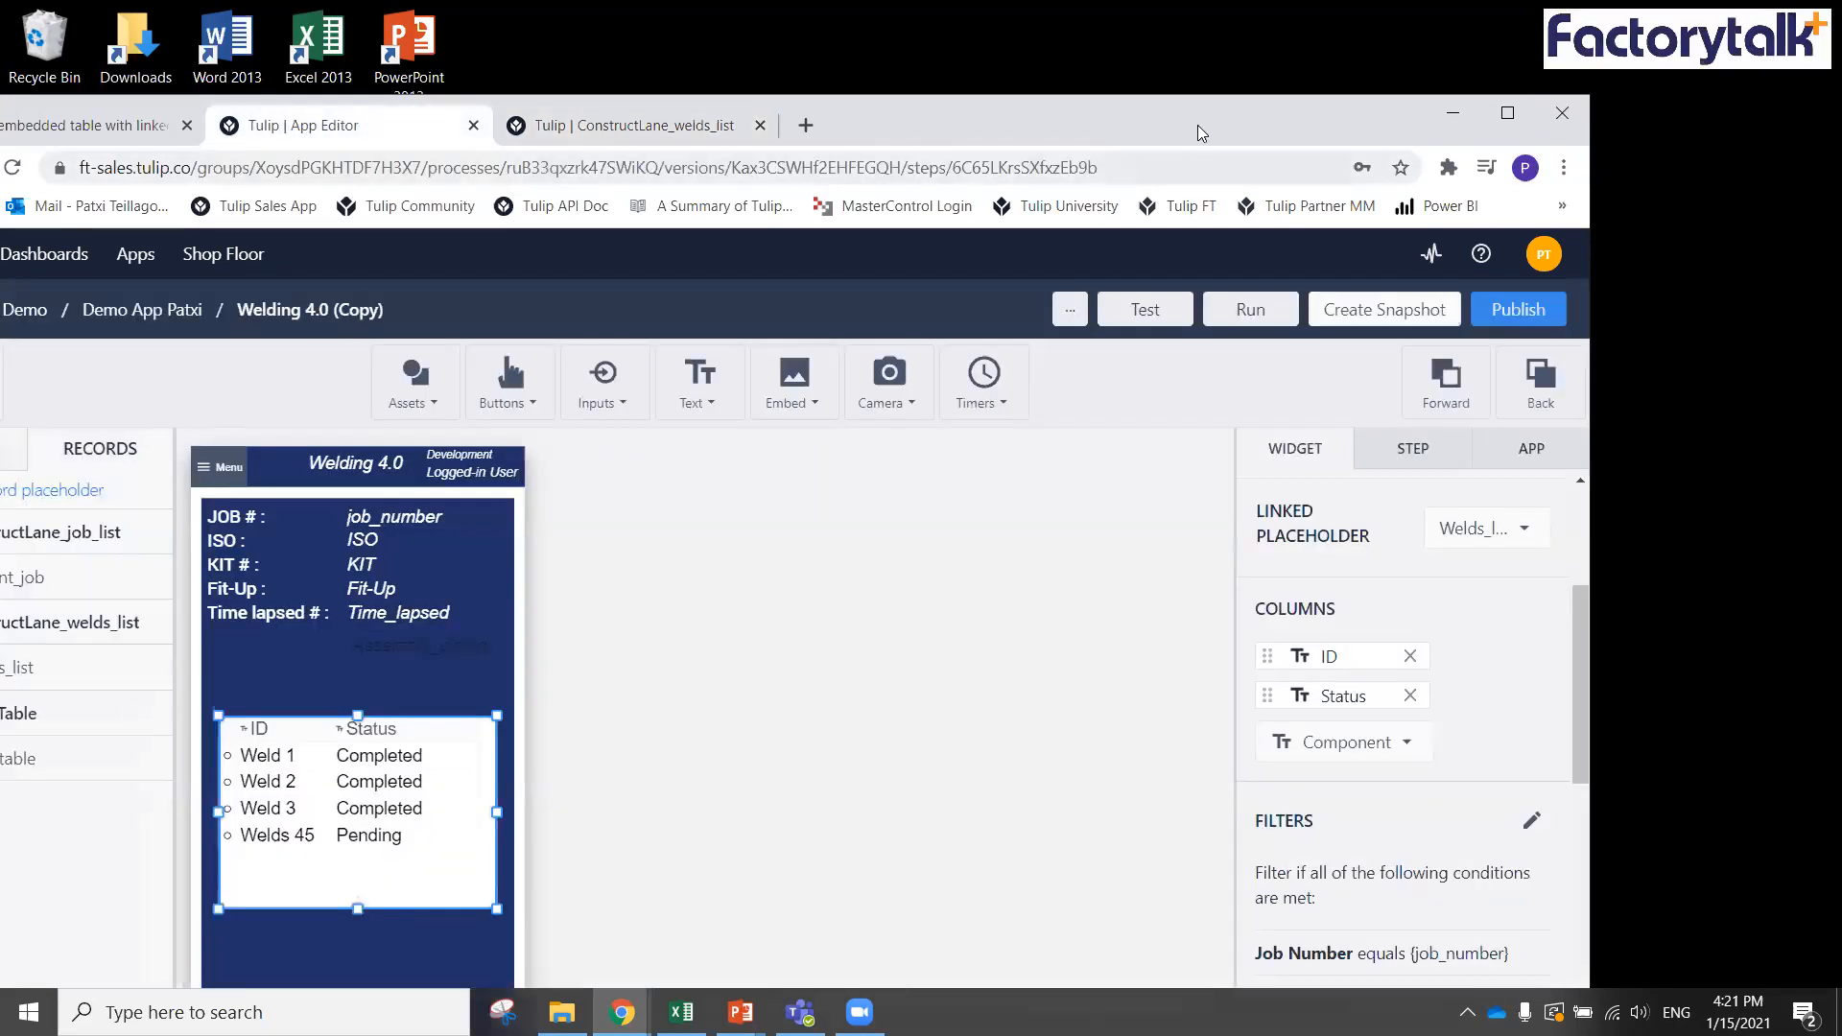
left_click_drag(1218, 128, 1339, 144)
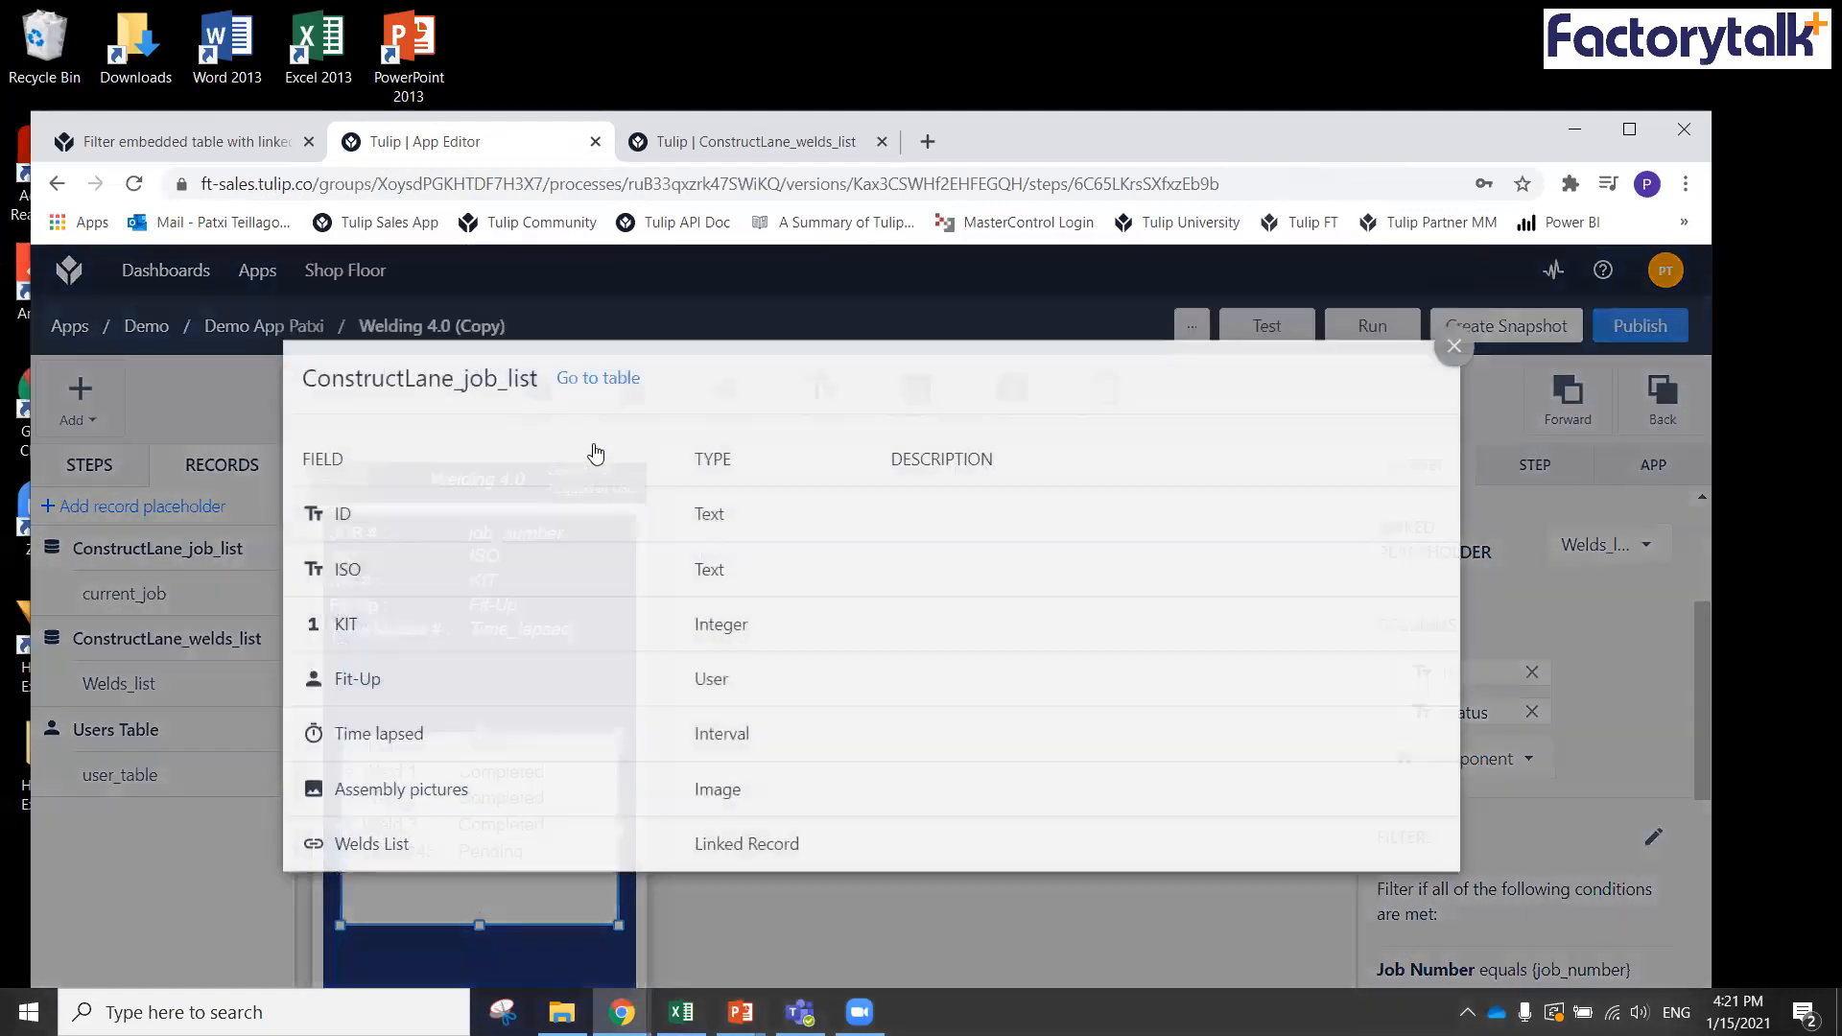
left_click(595, 443)
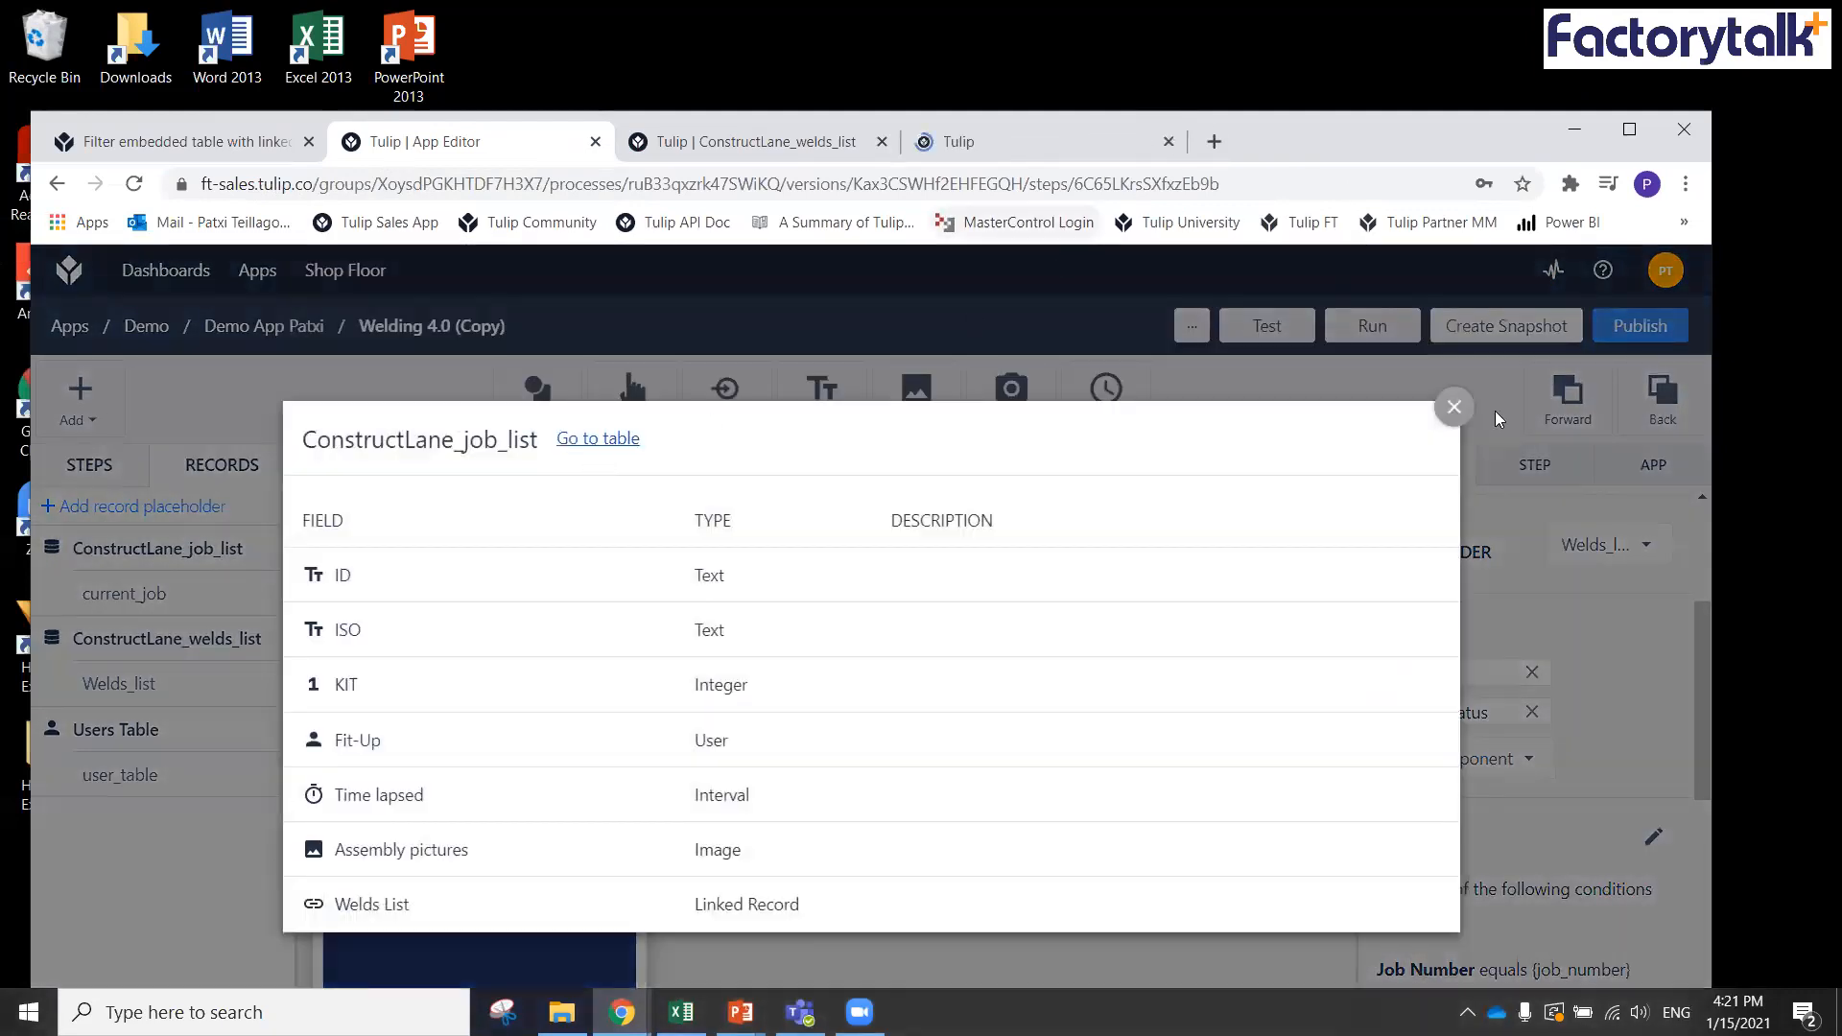
left_click(1455, 407)
left_click(974, 139)
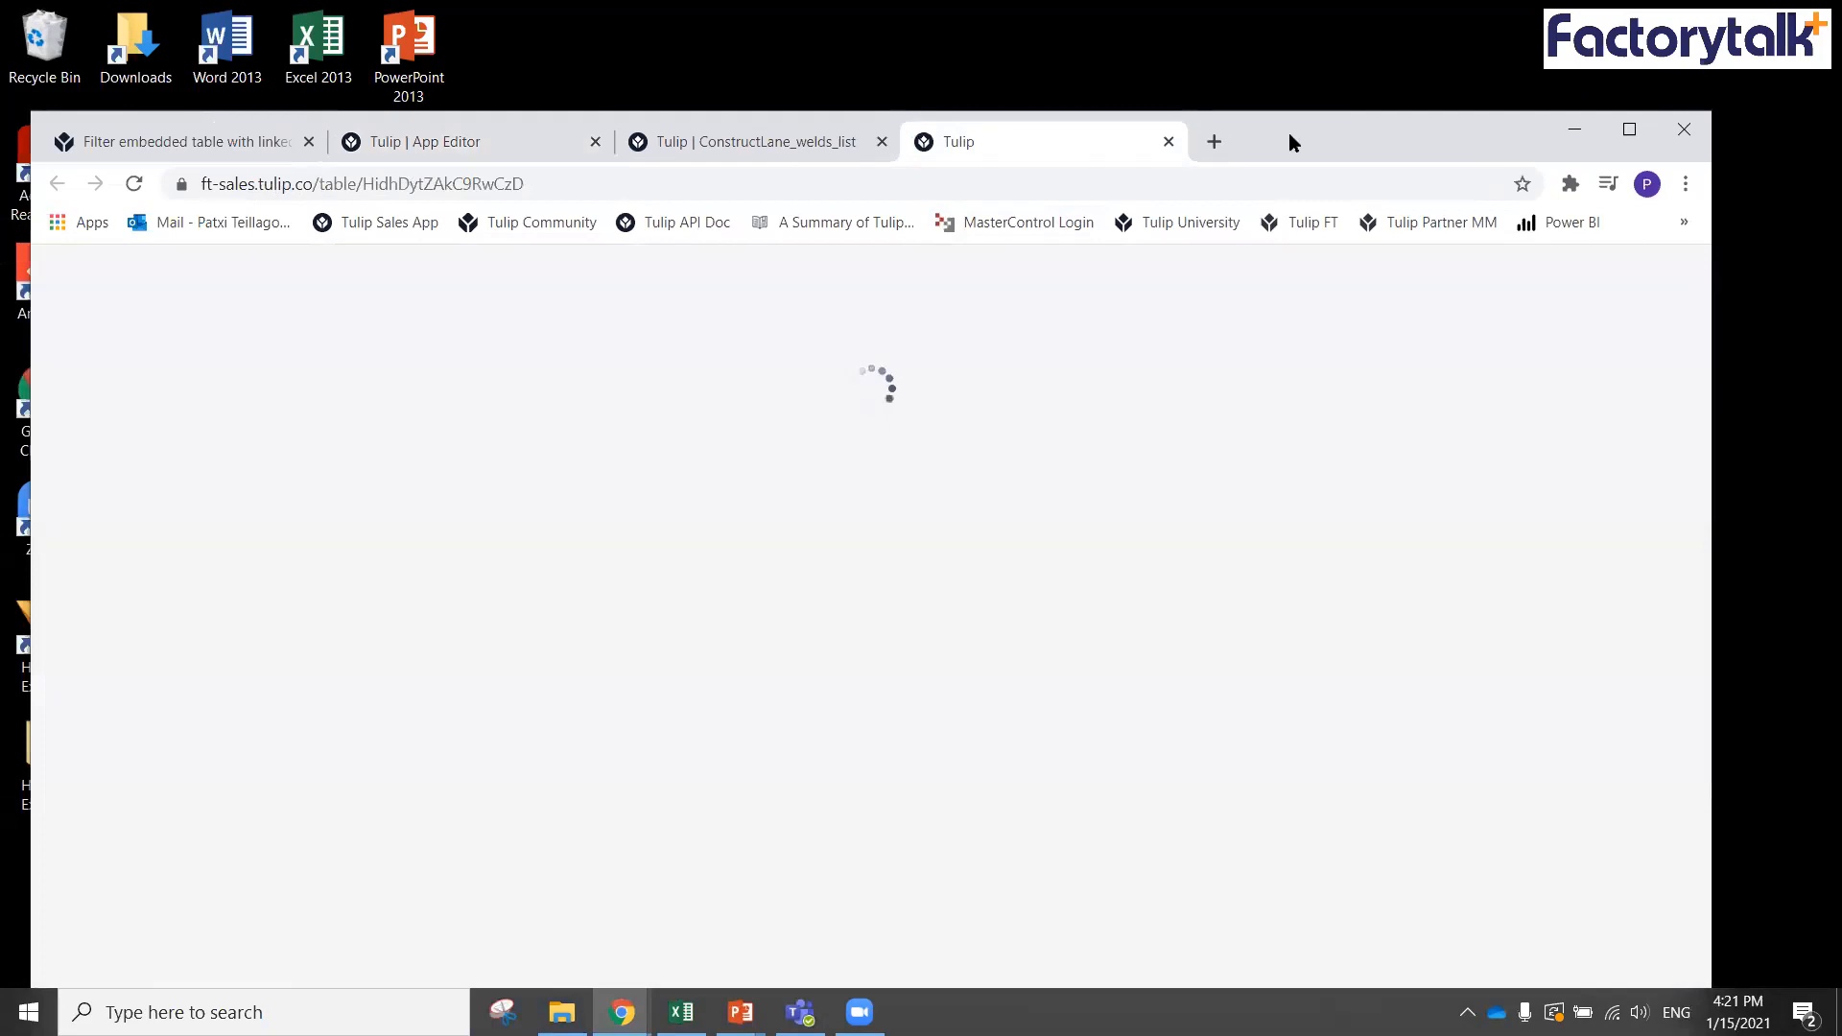
Examine the Welds List linked record column in the ConstructLane_job_list table
left_click_drag(1288, 132, 1221, 63)
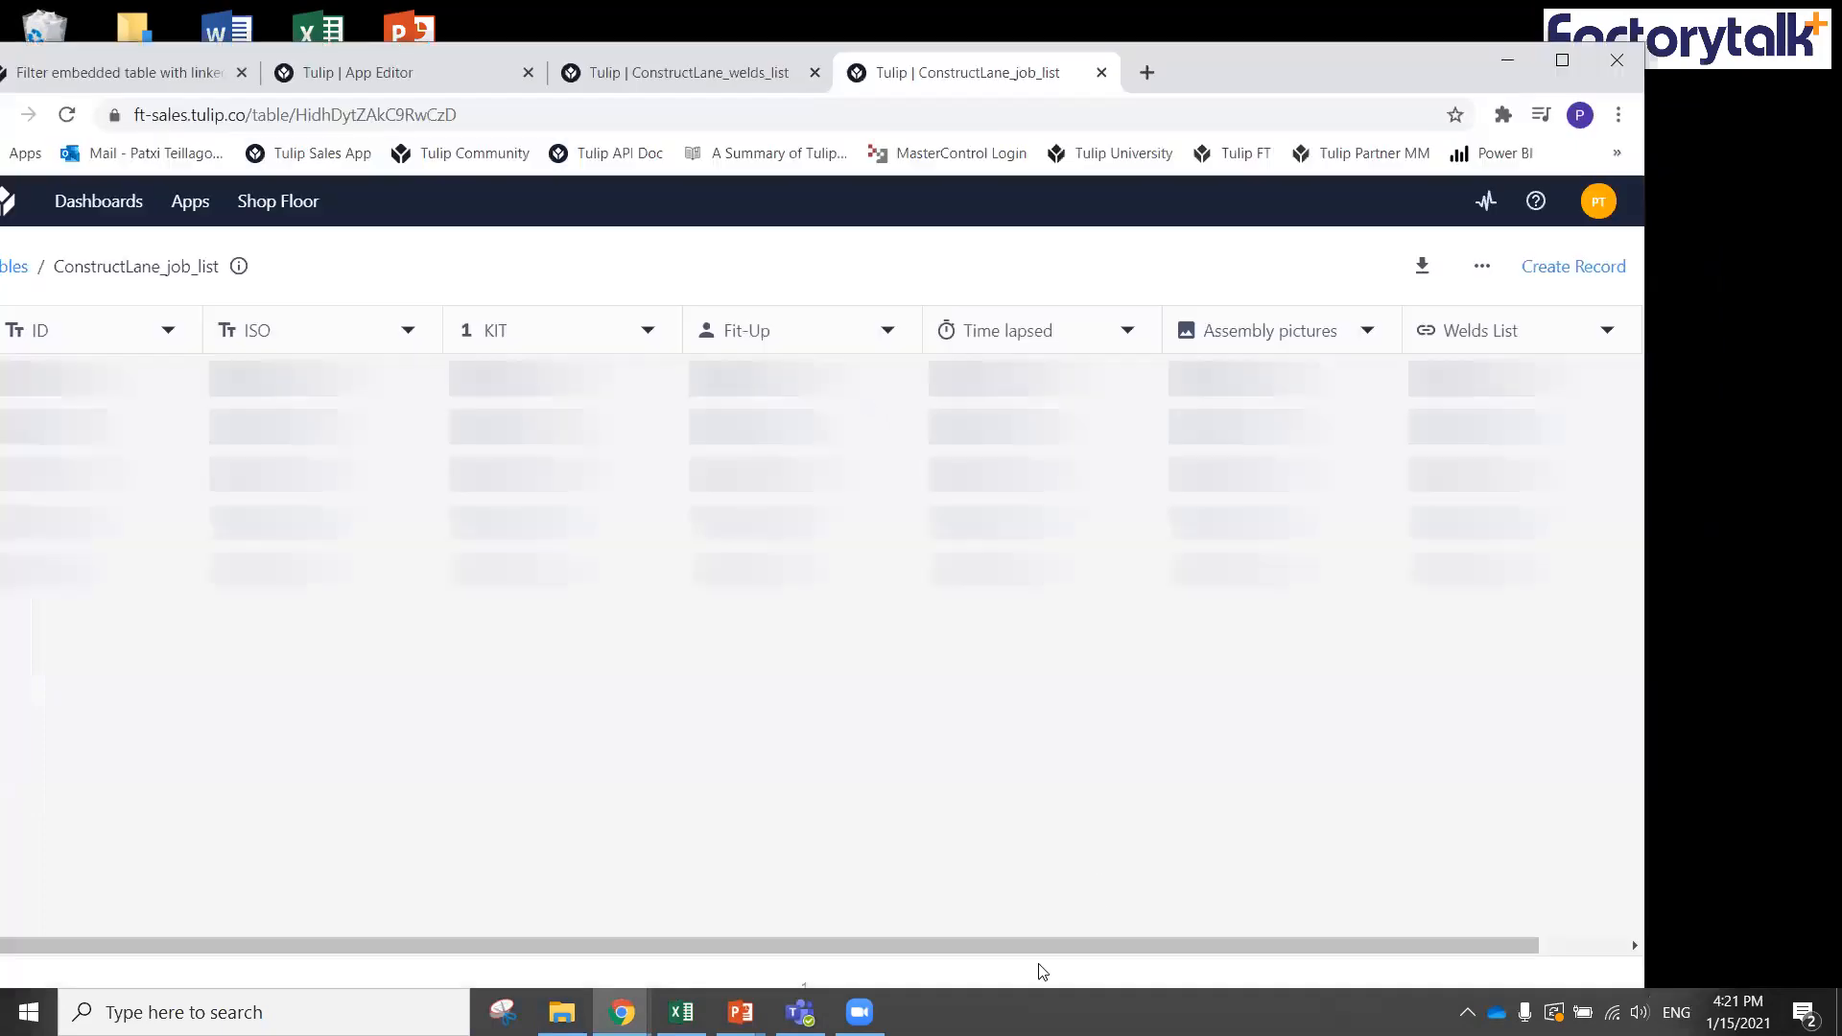
left_click_drag(911, 952, 1249, 927)
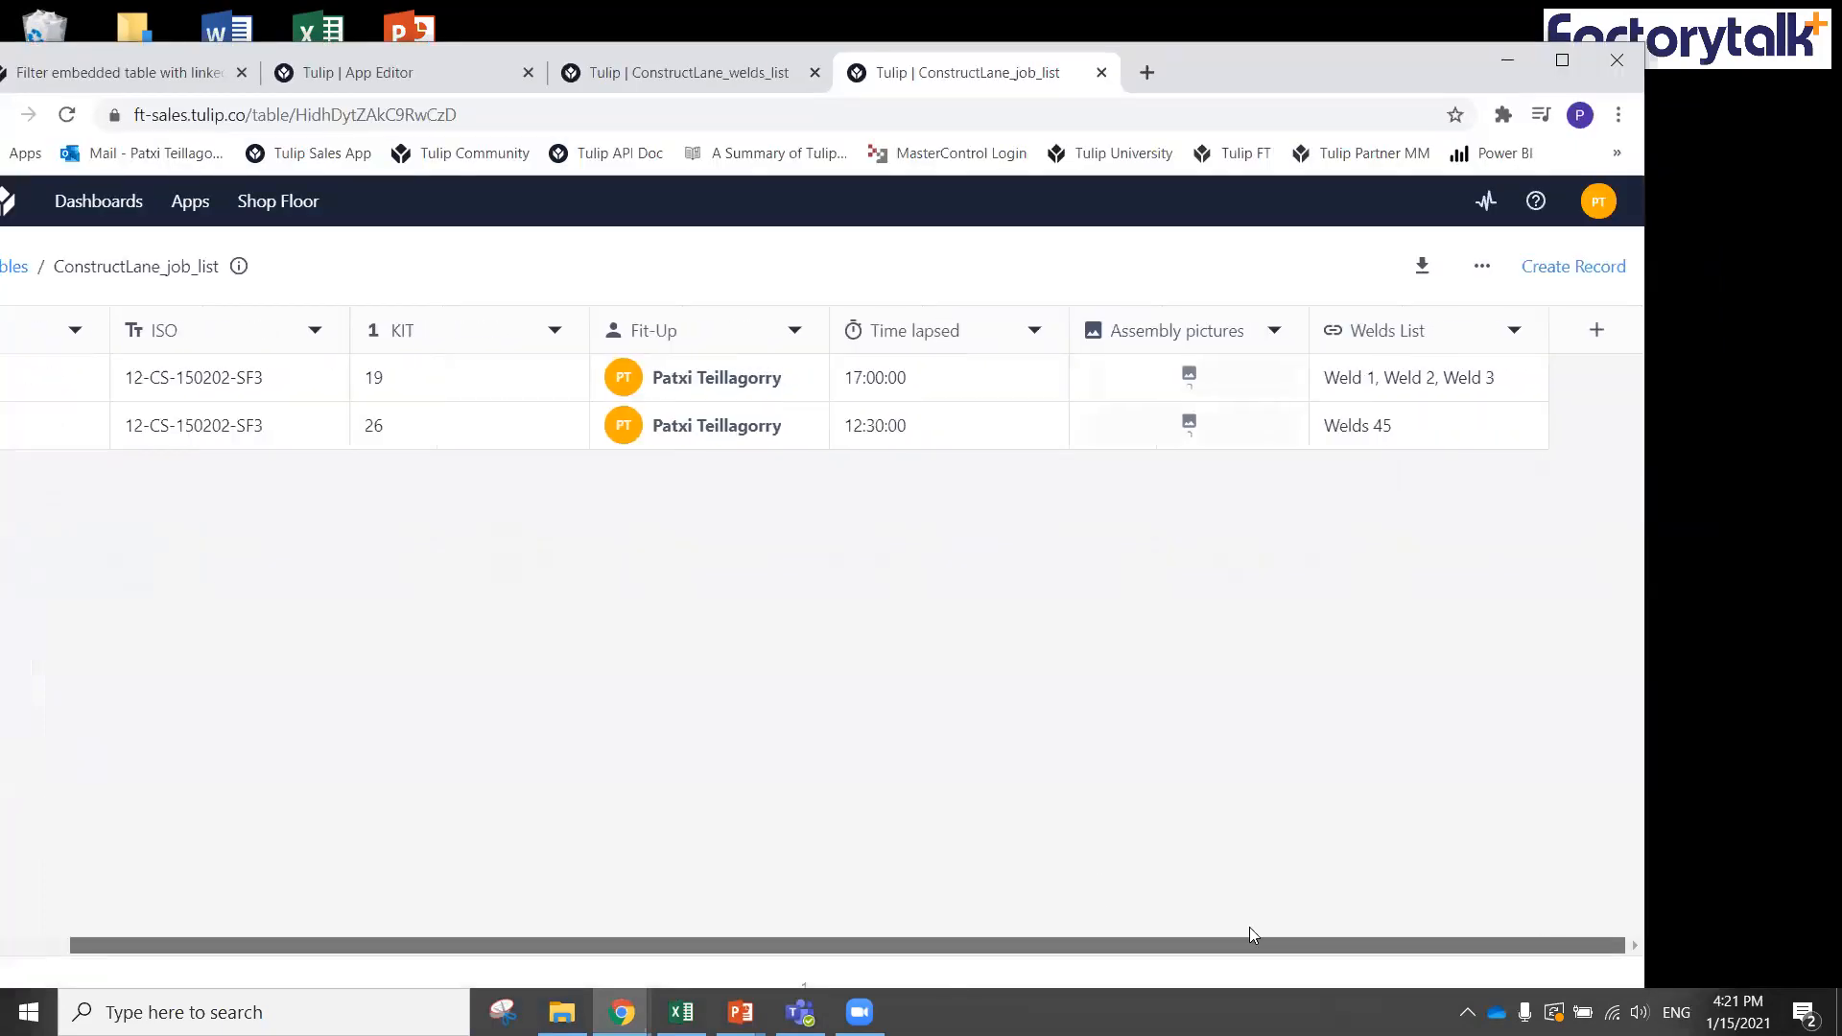
left_click(1386, 430)
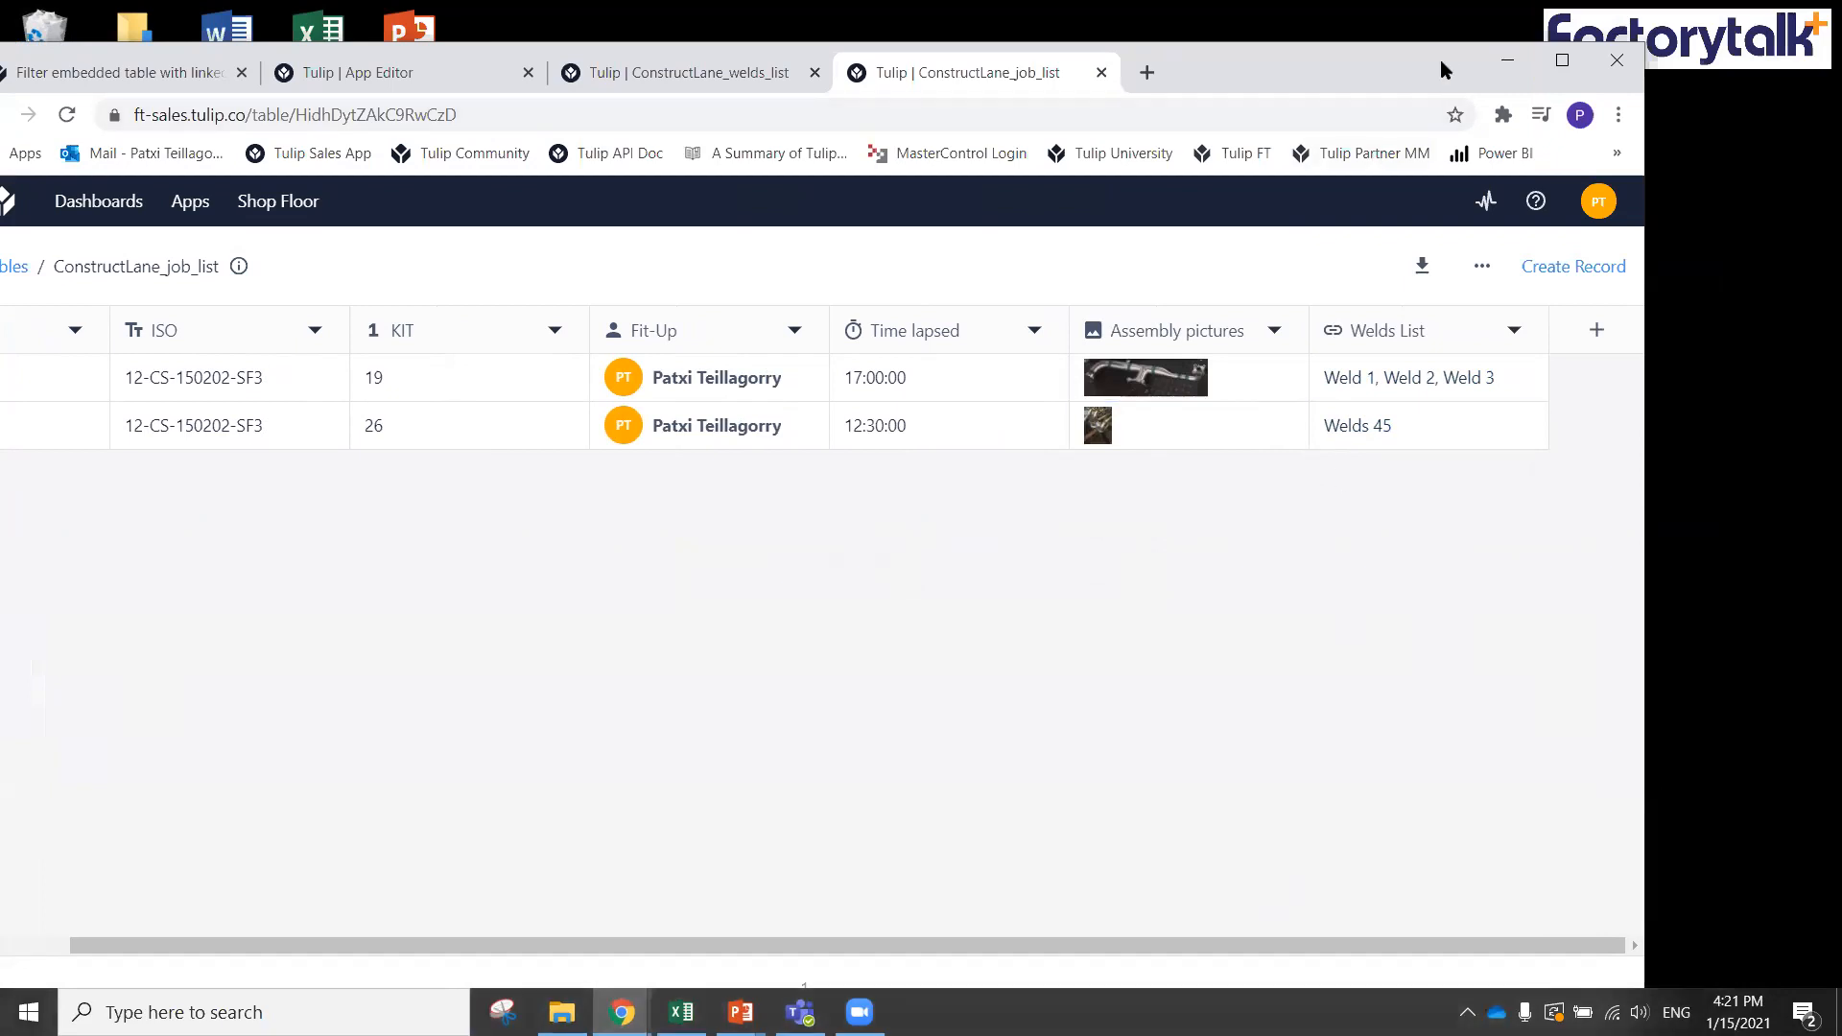
left_click_drag(1440, 59, 1453, 175)
Return to the Welding 4.0 (Copy) app and view its Menu step with the barcode scan trigger
left_click(695, 187)
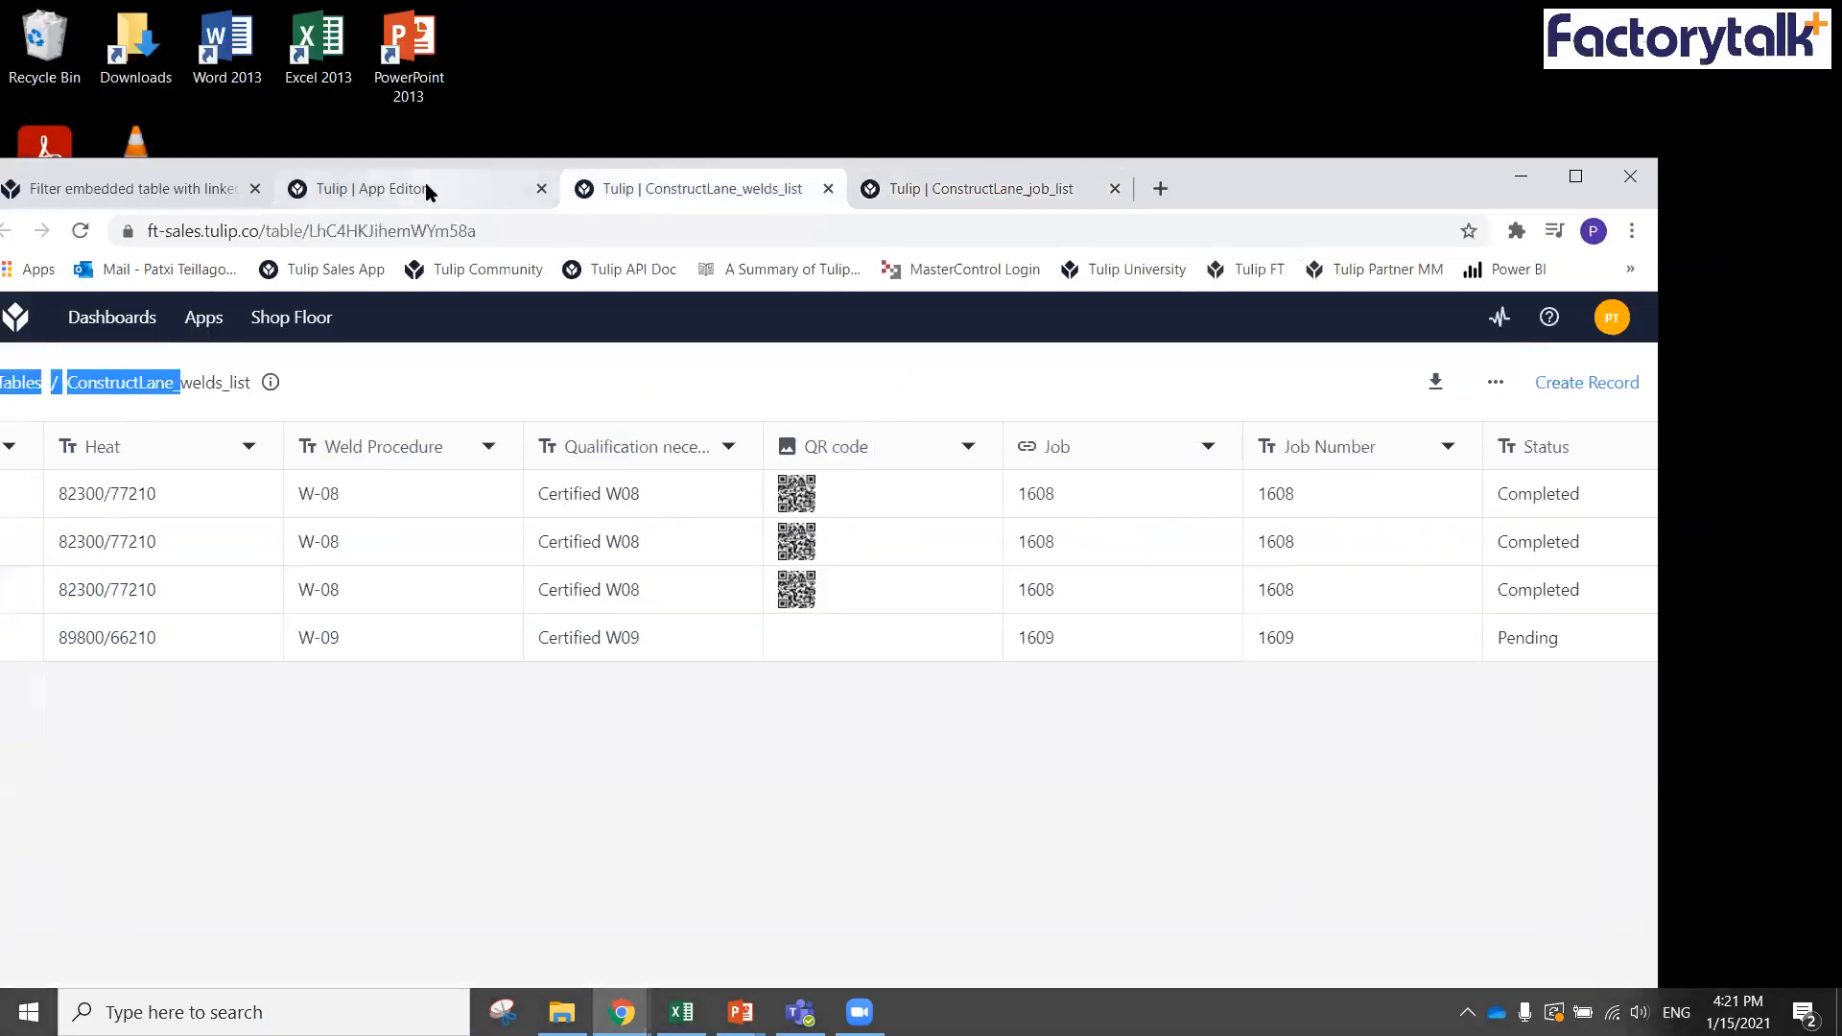
left_click(426, 186)
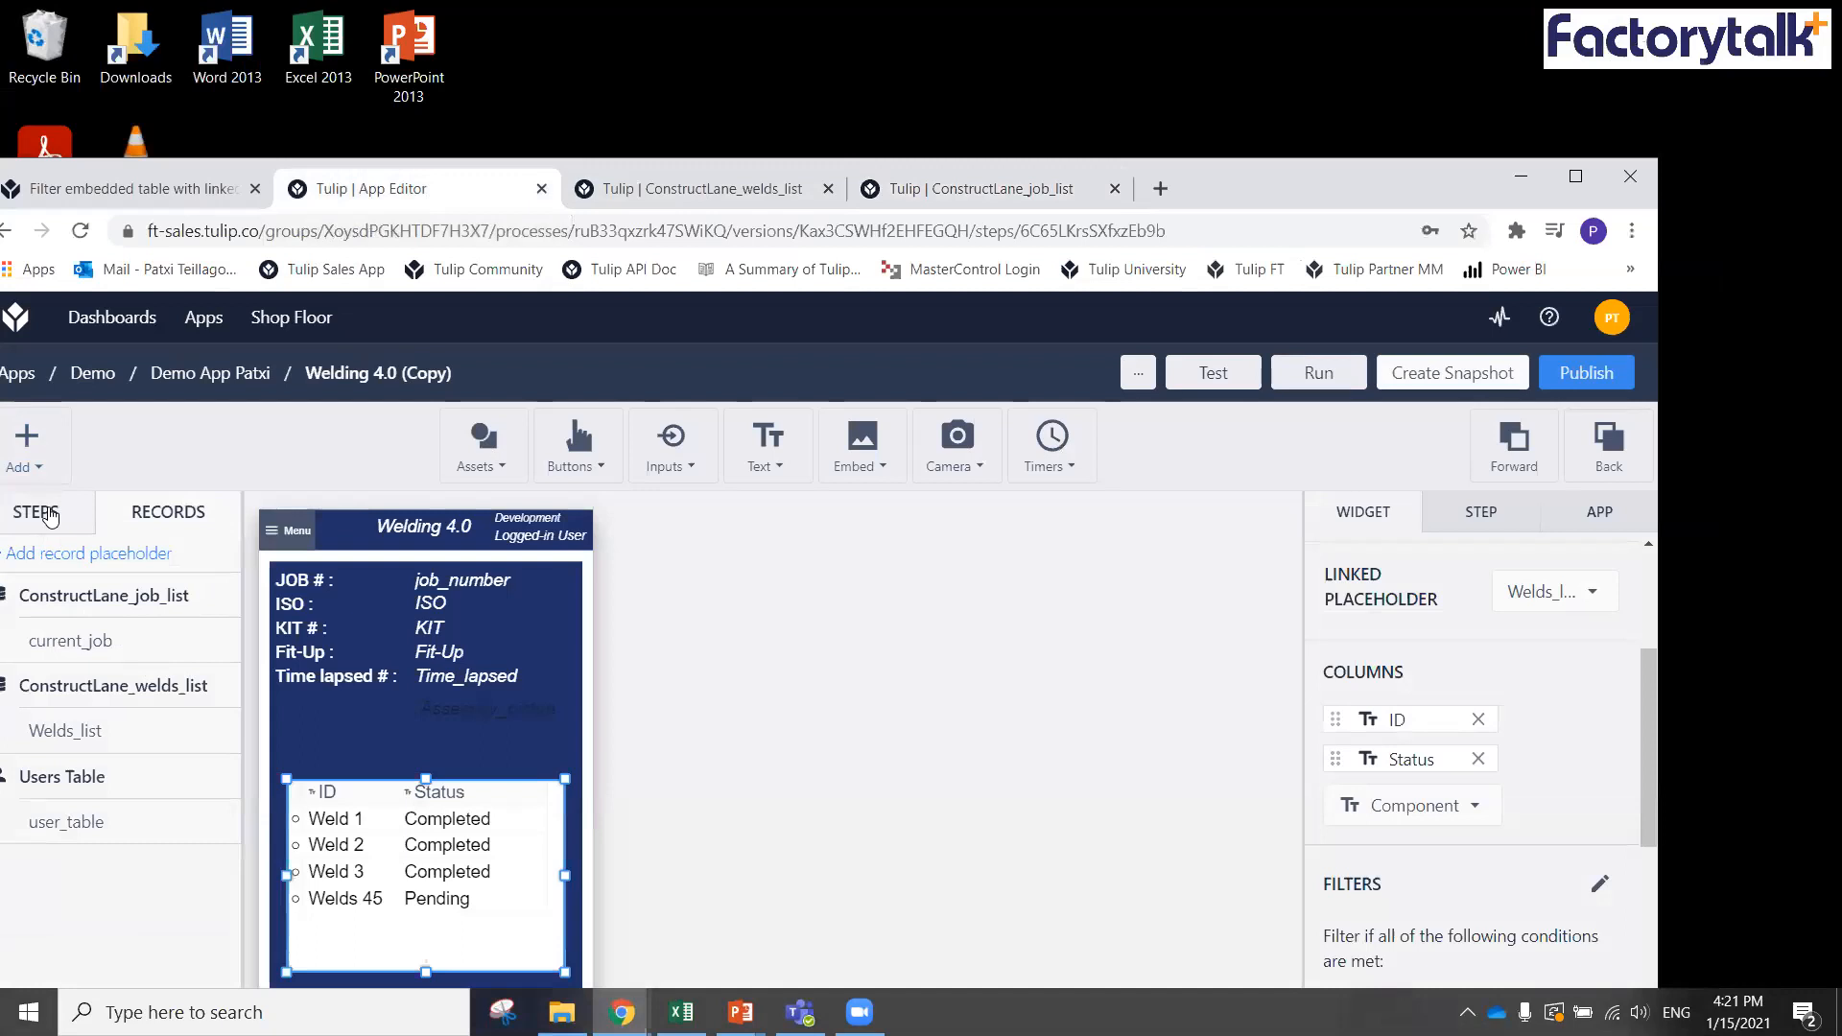
left_click(43, 514)
left_click(105, 592)
left_click(93, 559)
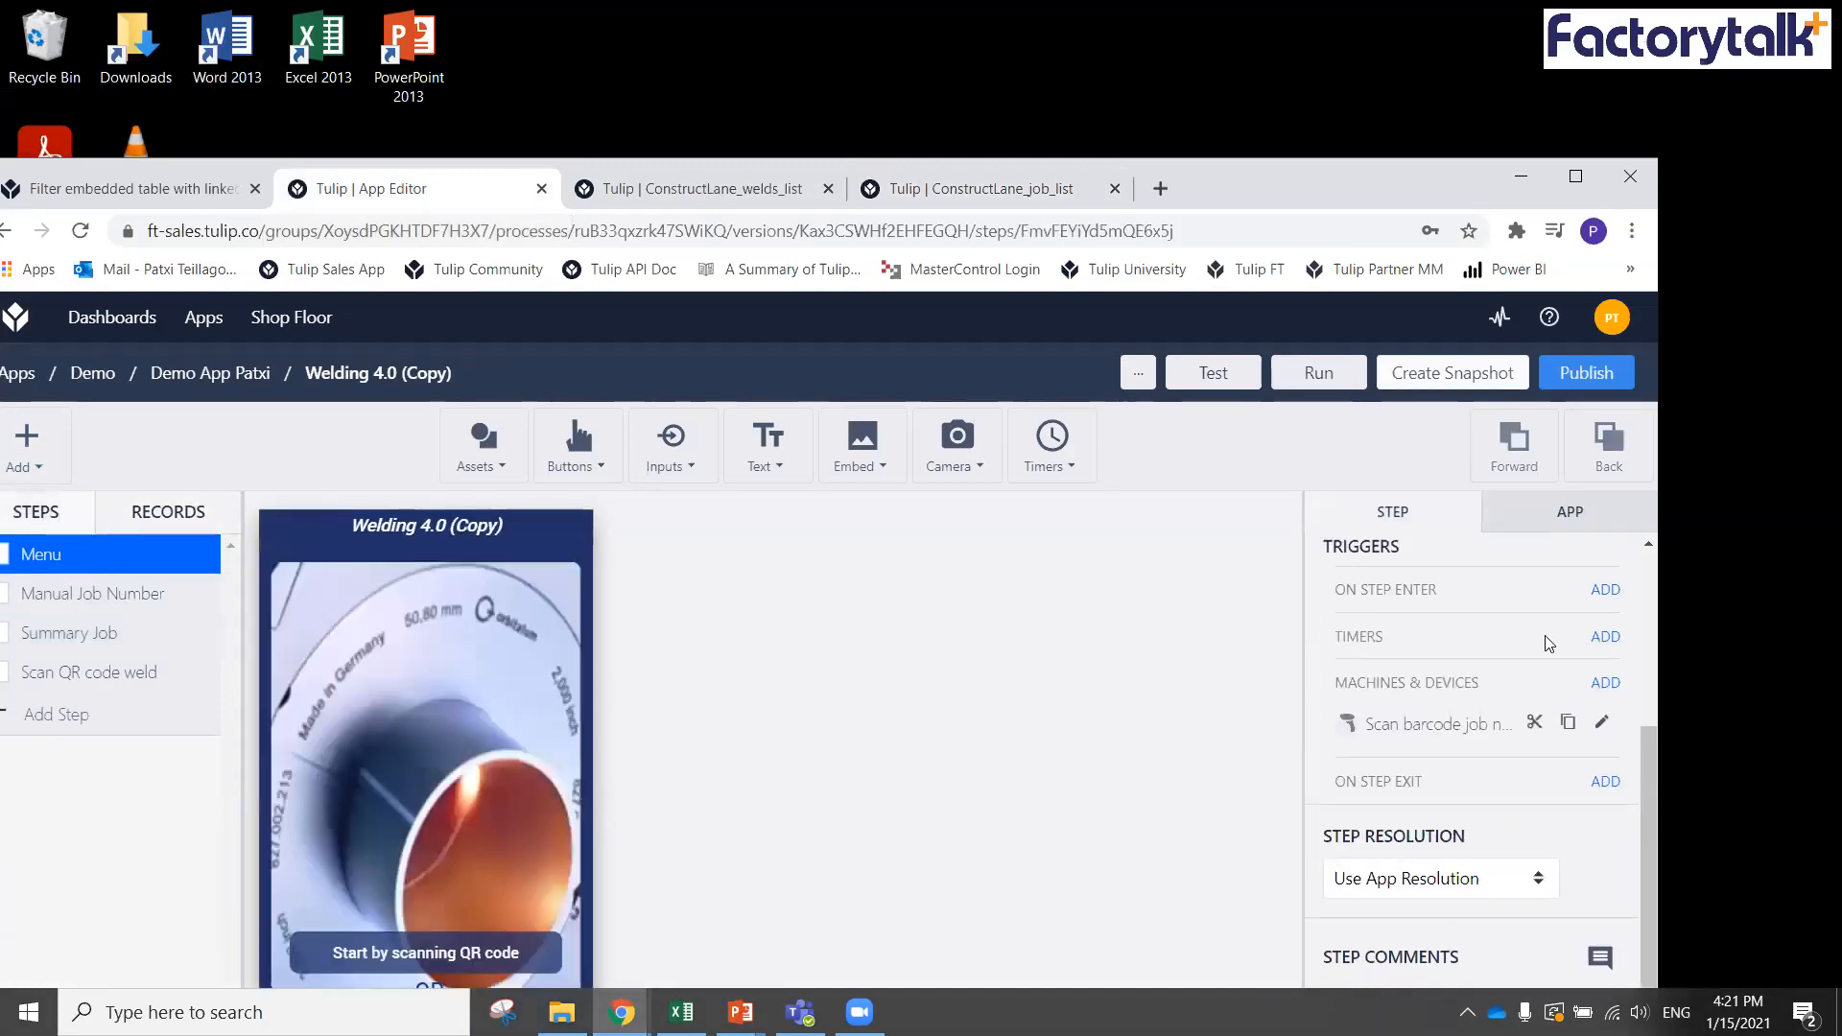
Compare the Welds List column in ConstructLane_job_list with the Job column in ConstructLane_welds_list
left_click(959, 192)
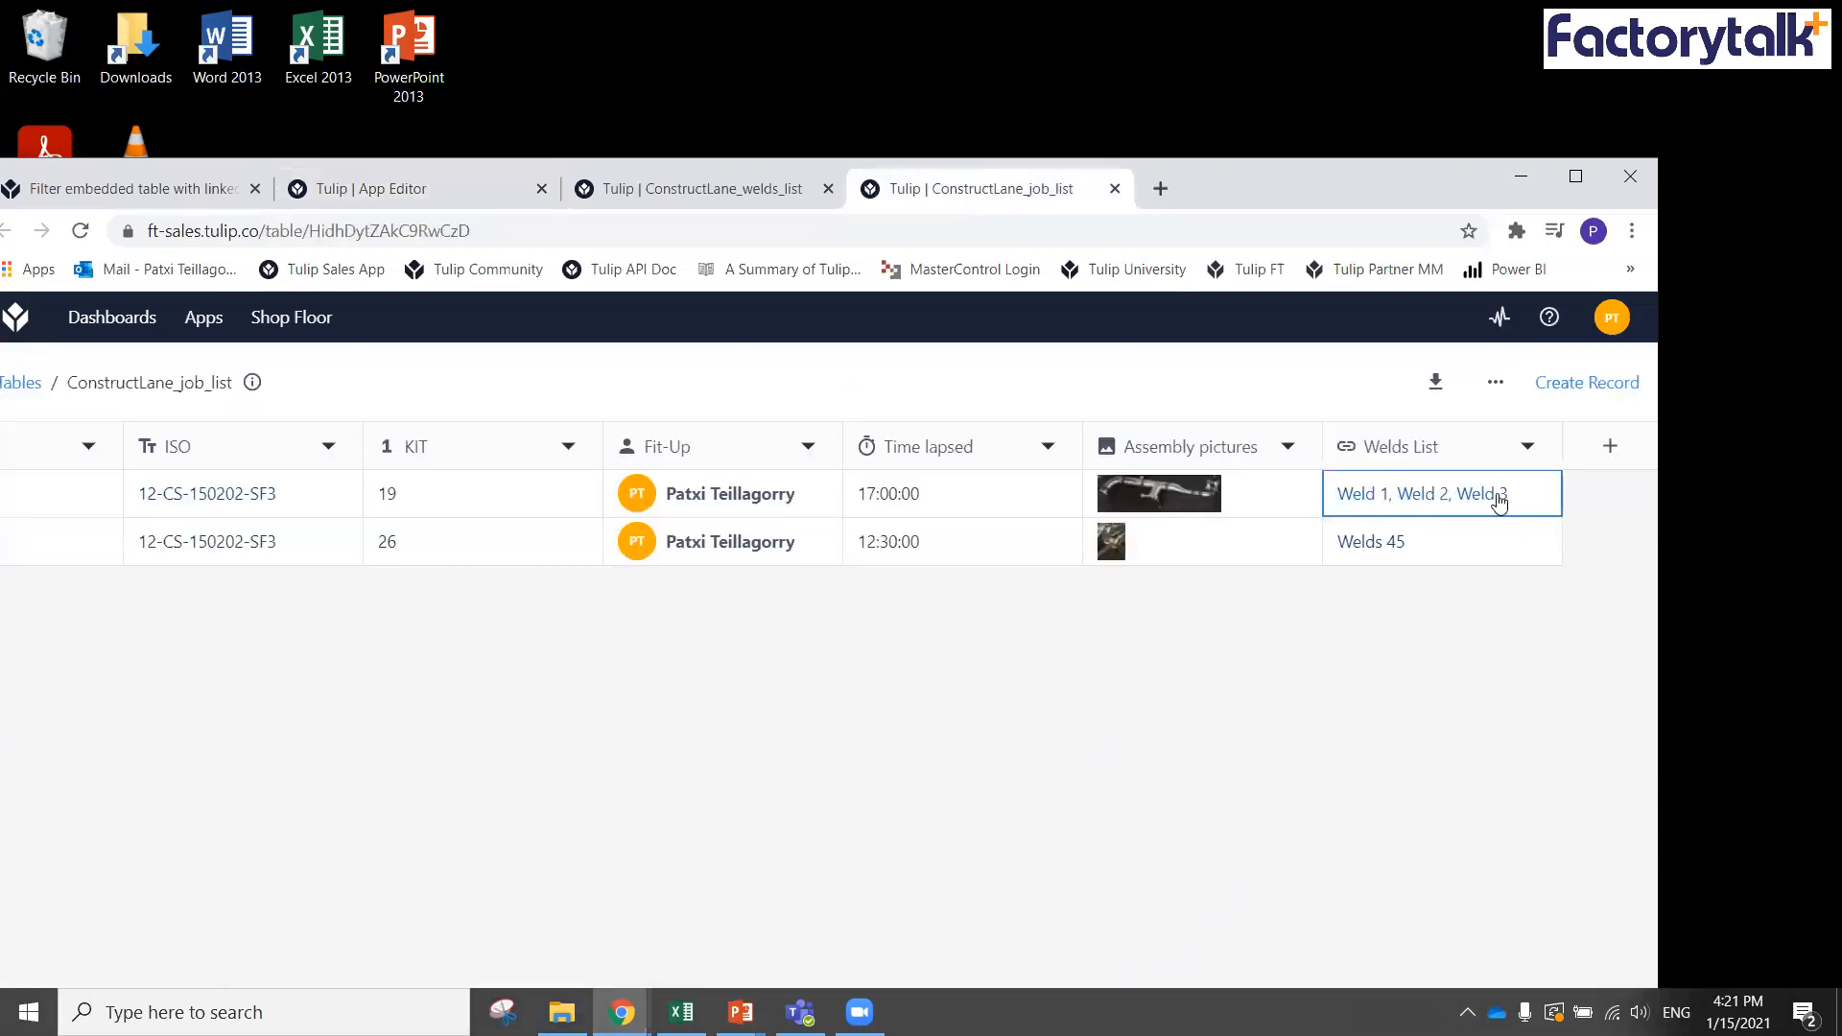
double_click(1294, 179)
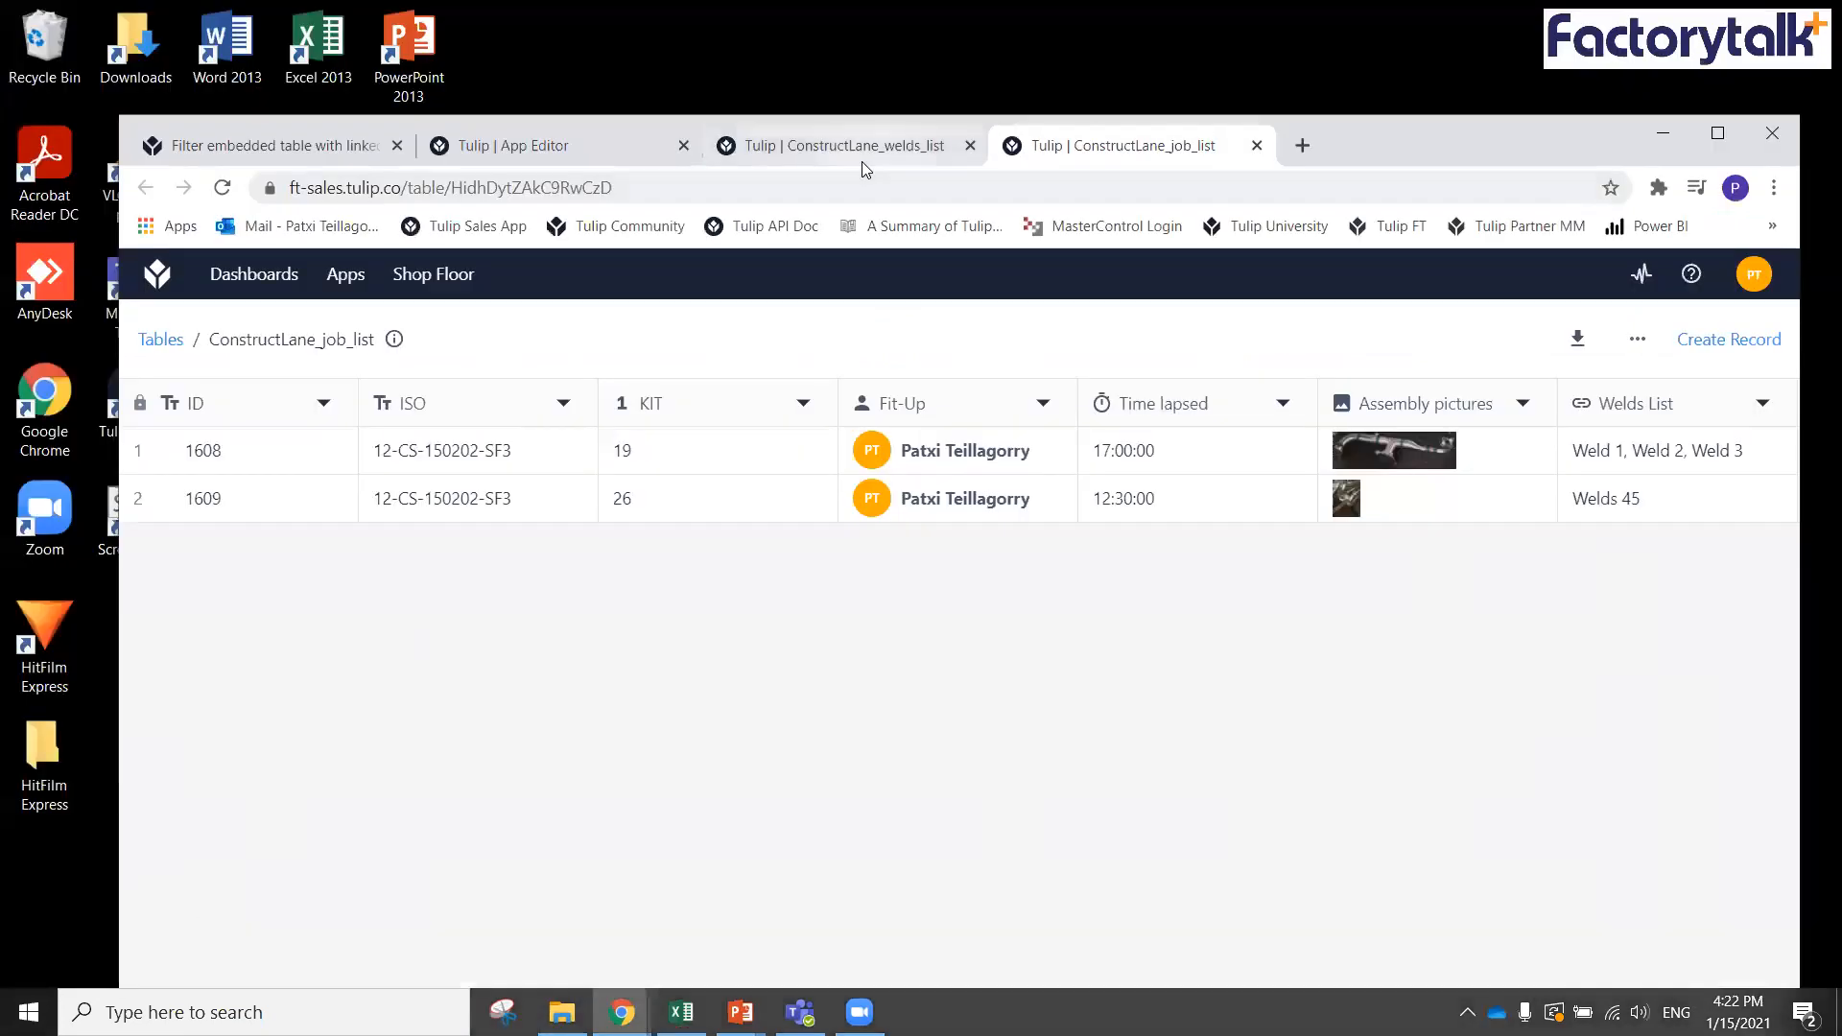
key("super+Down")
left_click(862, 161)
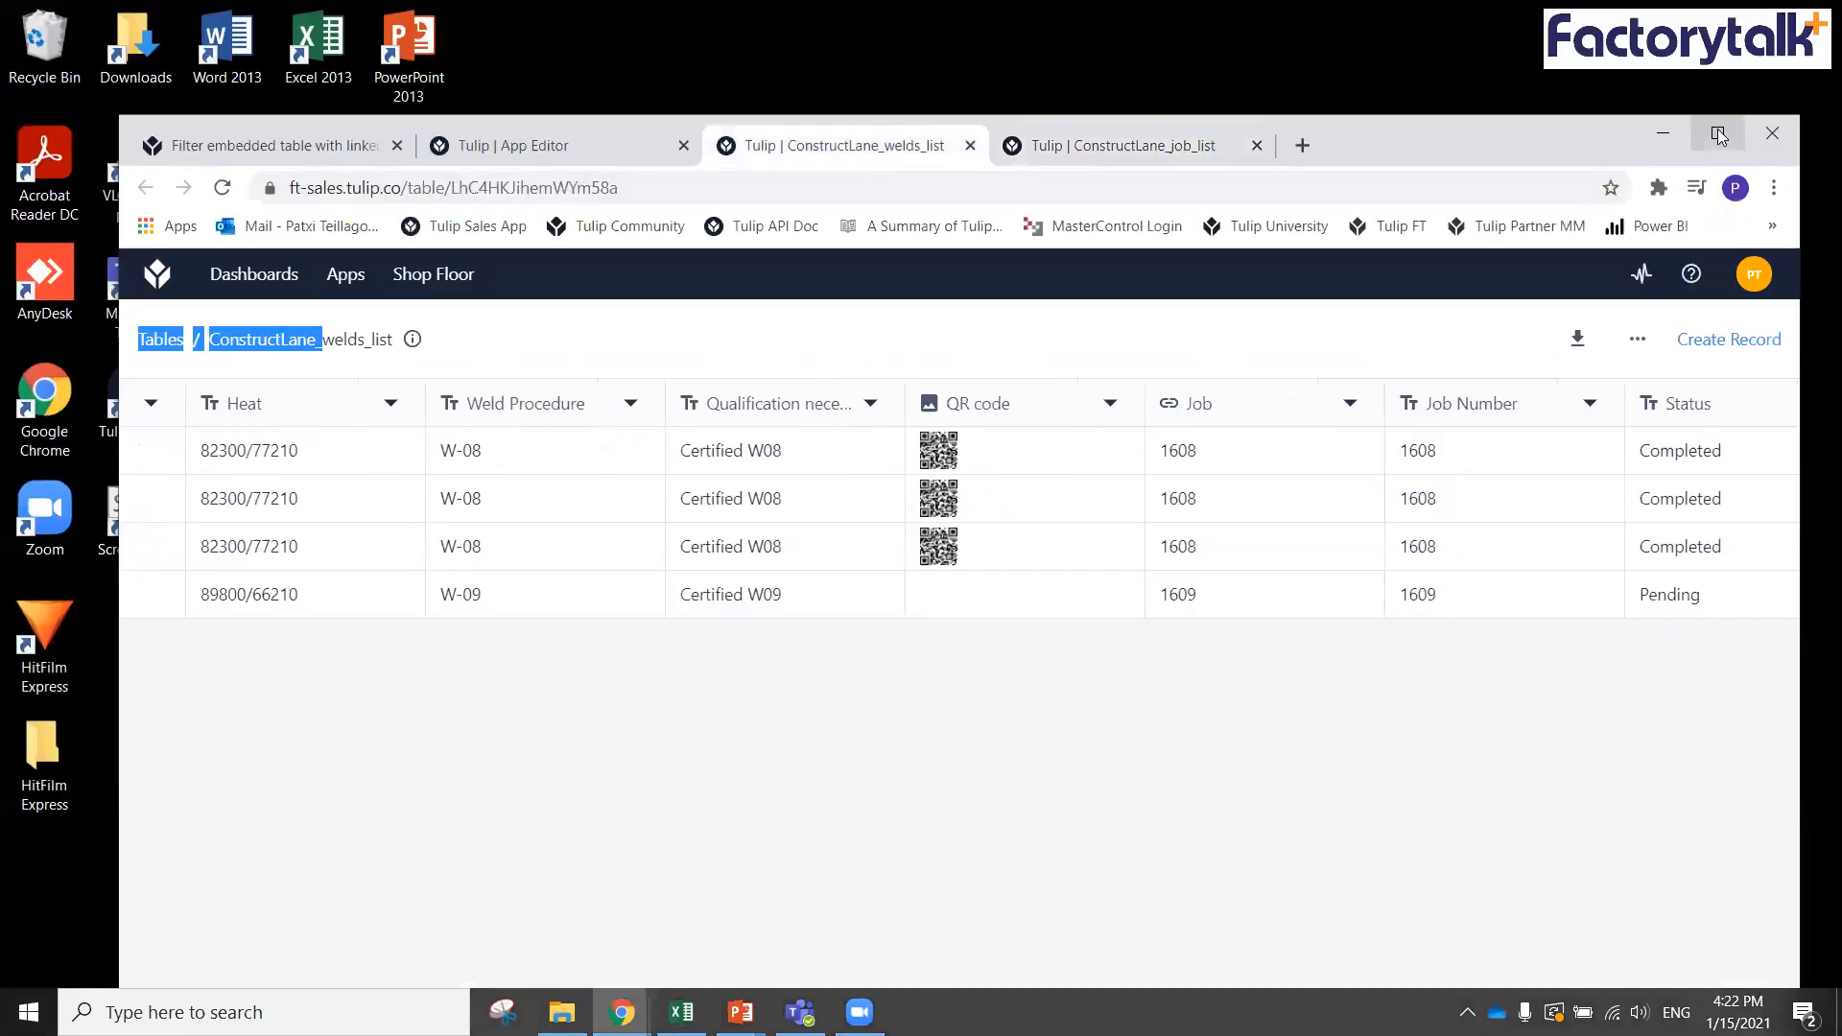
Go back to the Welding 4.0 (Copy) app and open its Summary Job step
left_click(606, 153)
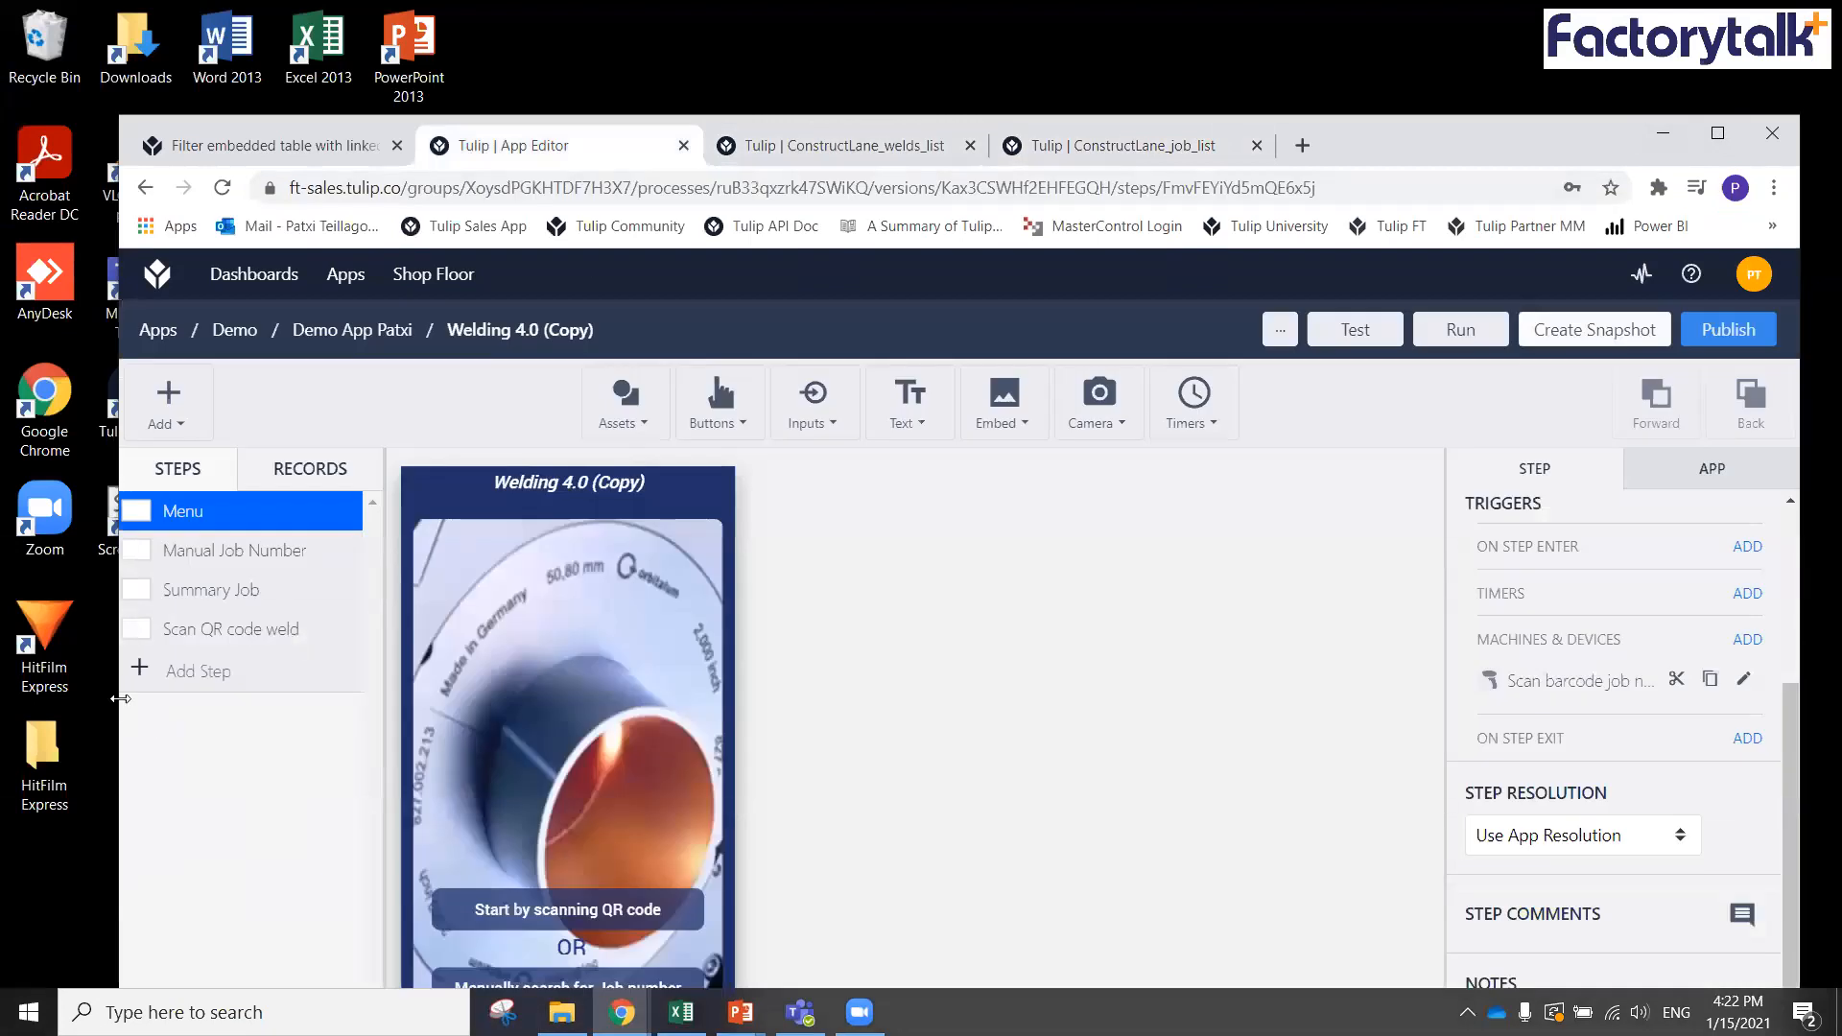
left_click(204, 555)
left_click(204, 591)
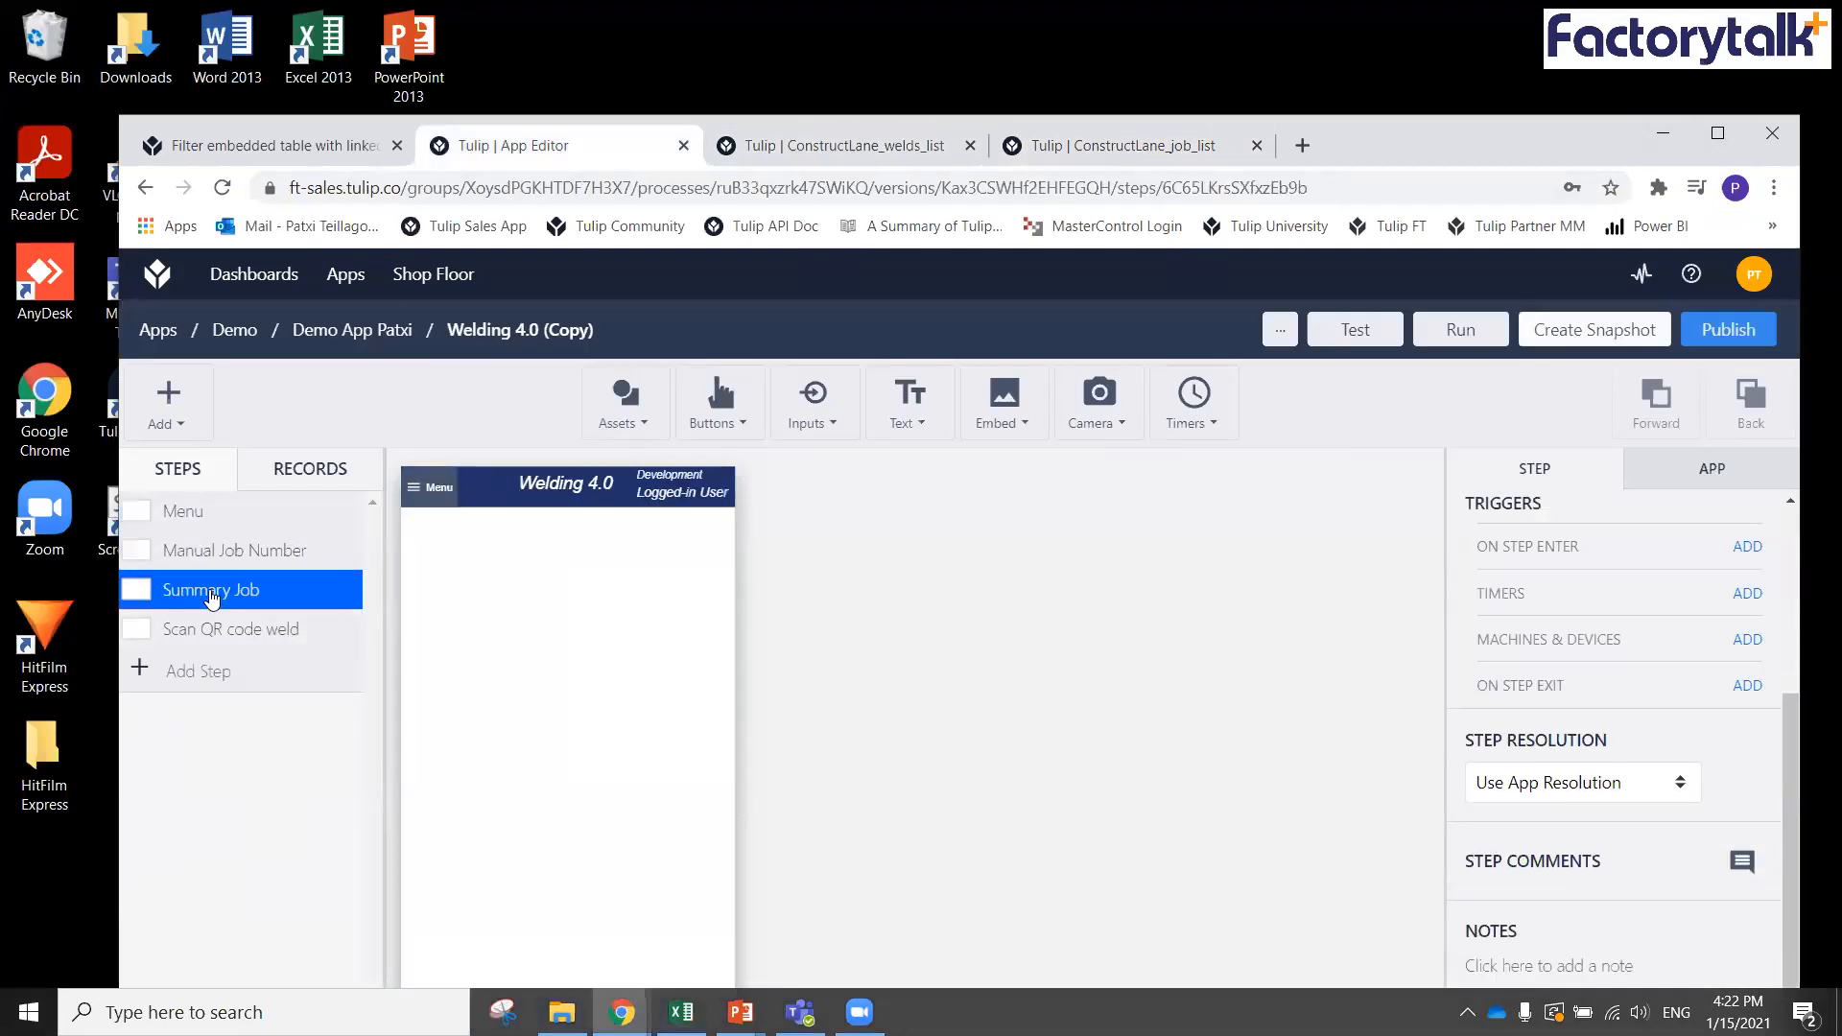
Check the embedded welds table on the Summary Job step against the Welds List column in ConstructLane_job_list
left_click(519, 814)
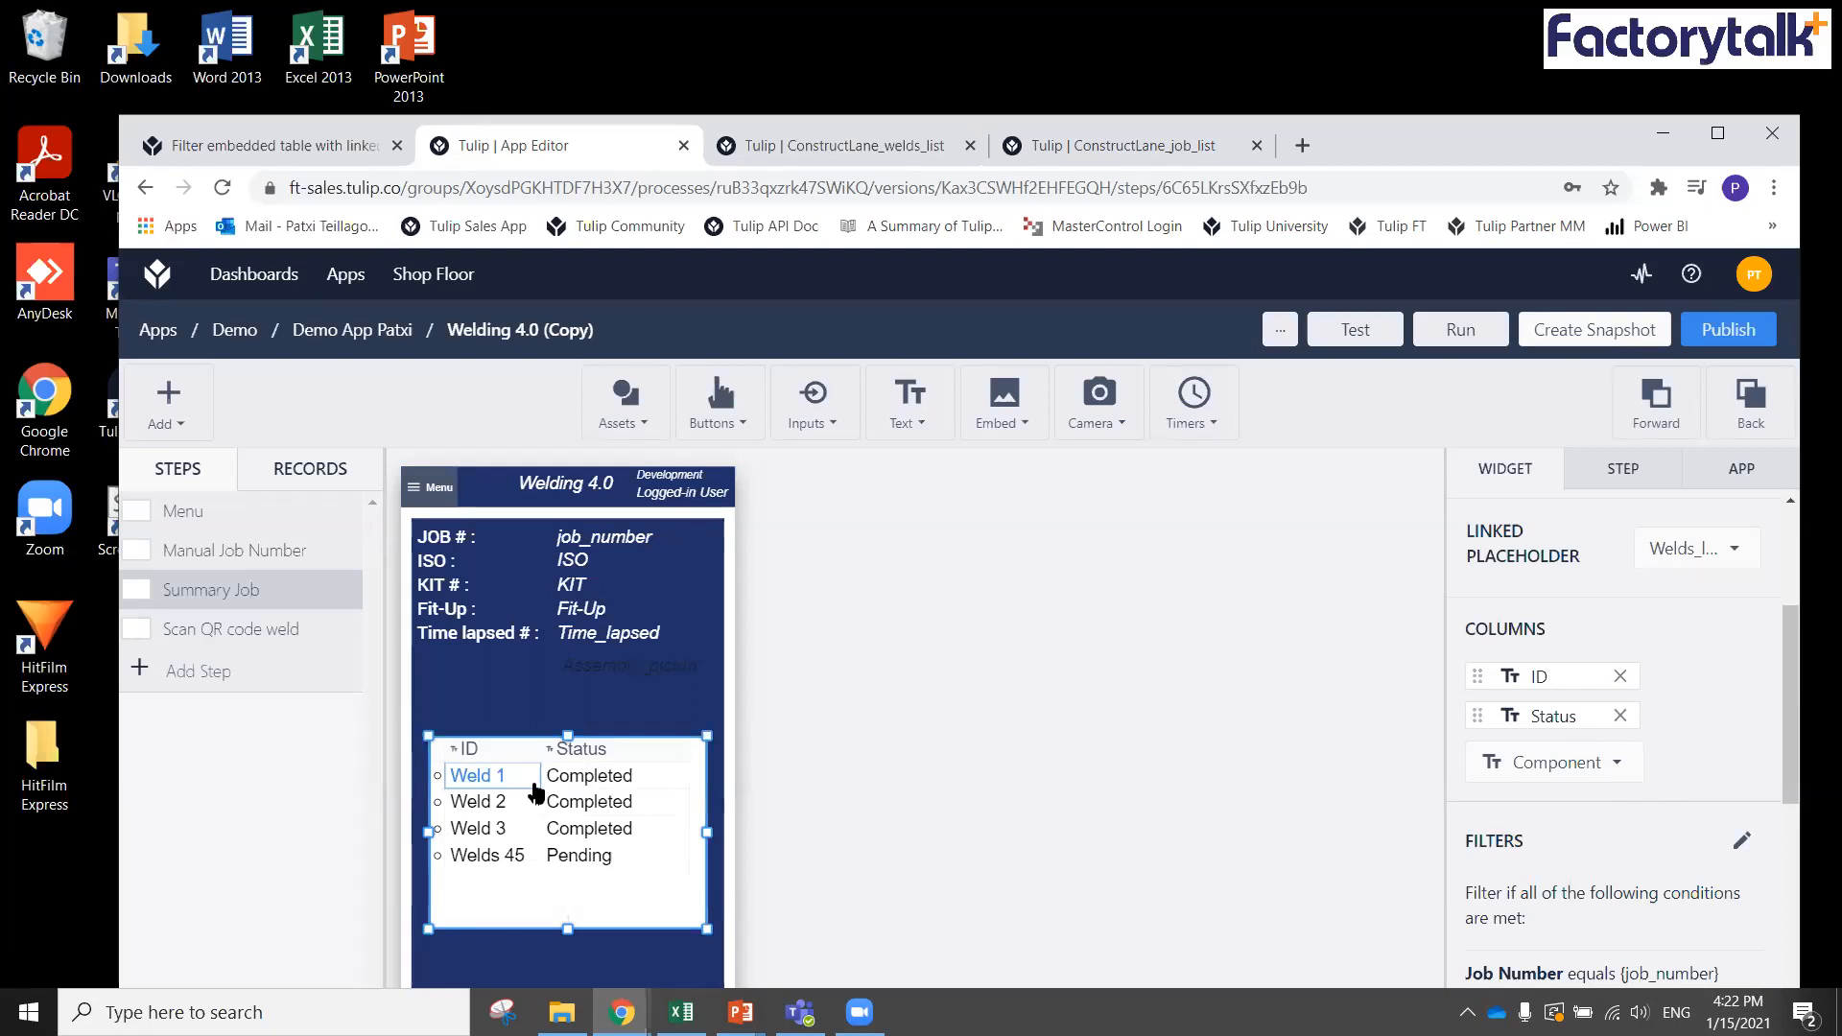
left_click(1054, 149)
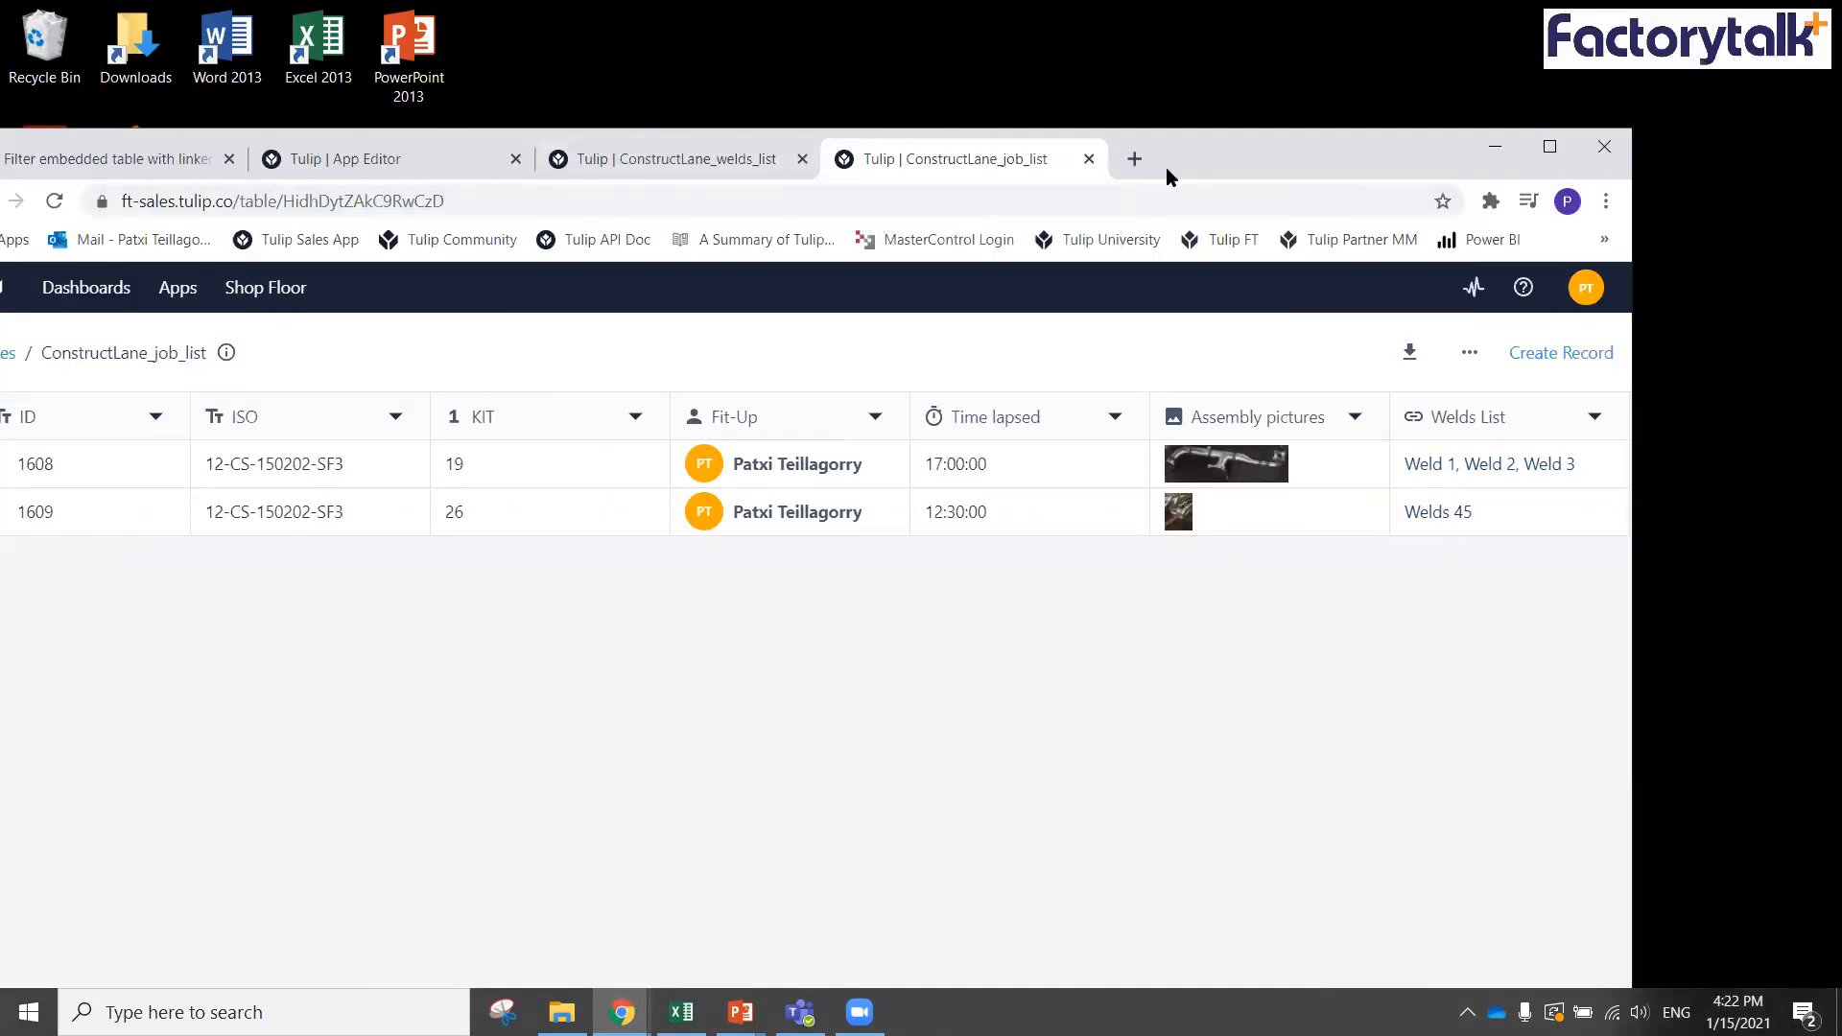
left_click_drag(1182, 159, 989, 184)
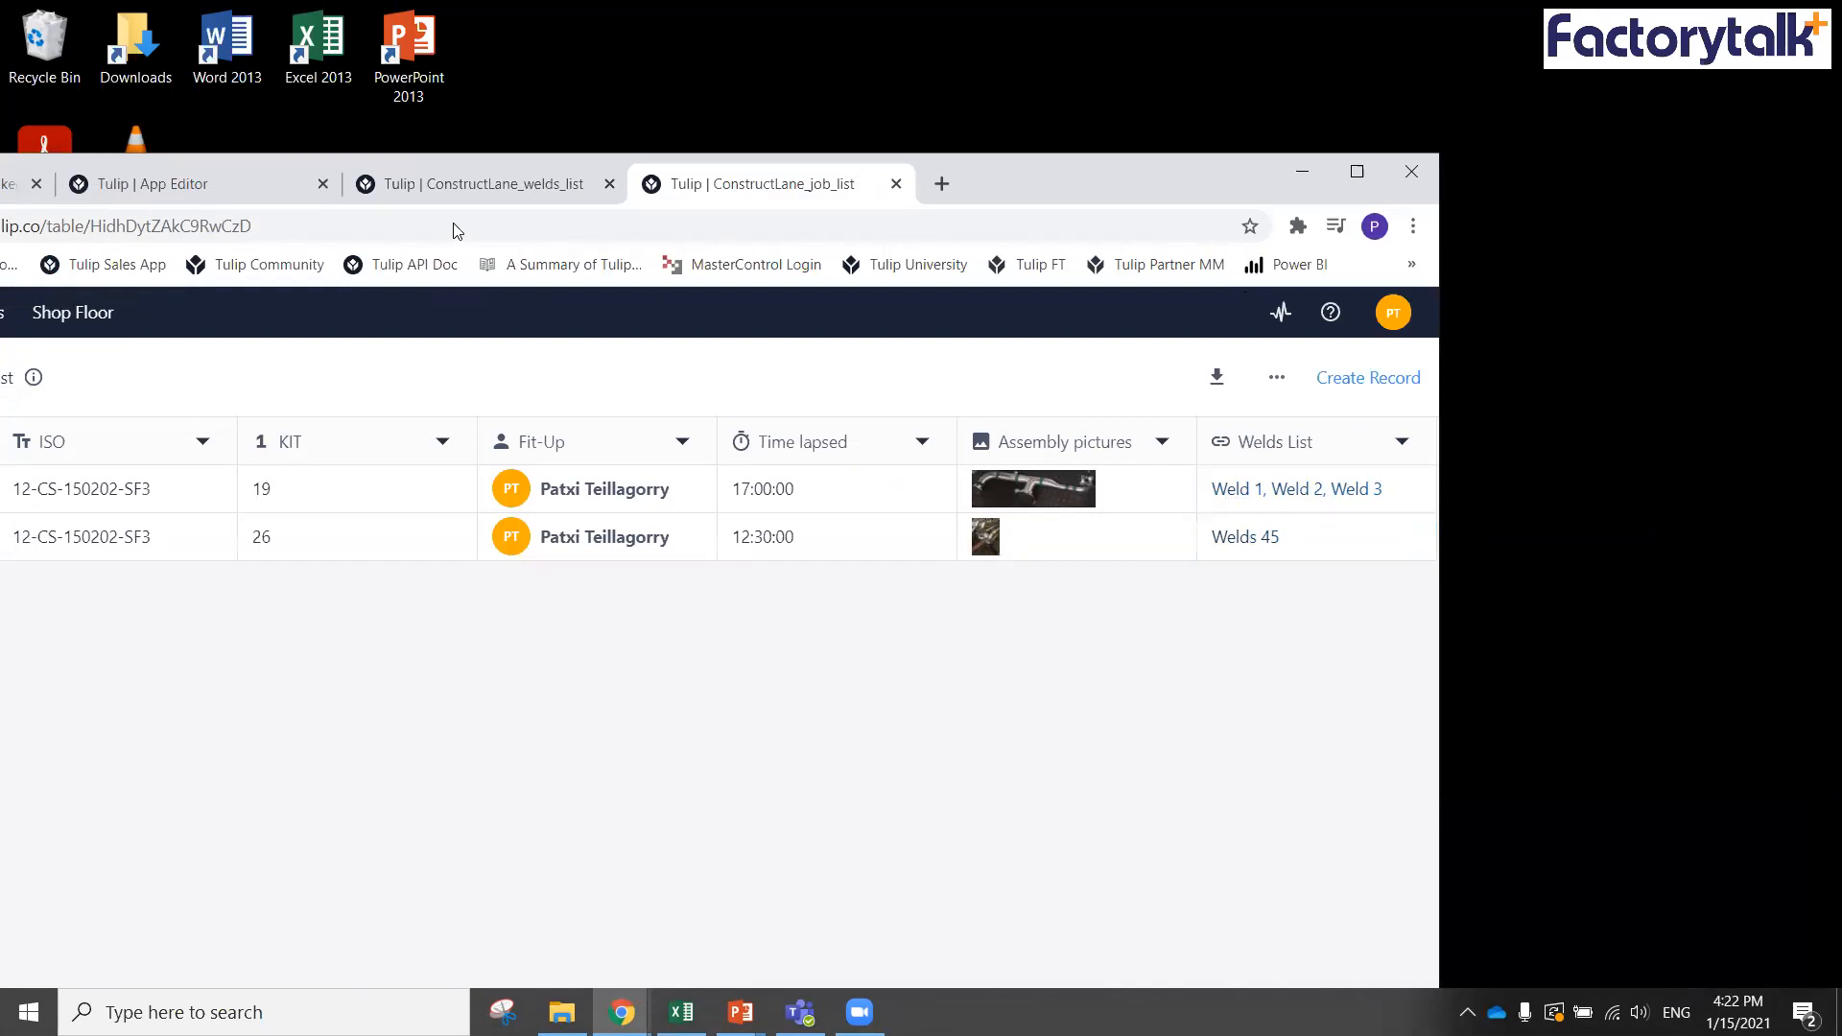
Examine the weld records in ConstructLane_welds_list across the columns from ID to Status, including Job and Job Number
left_click(428, 185)
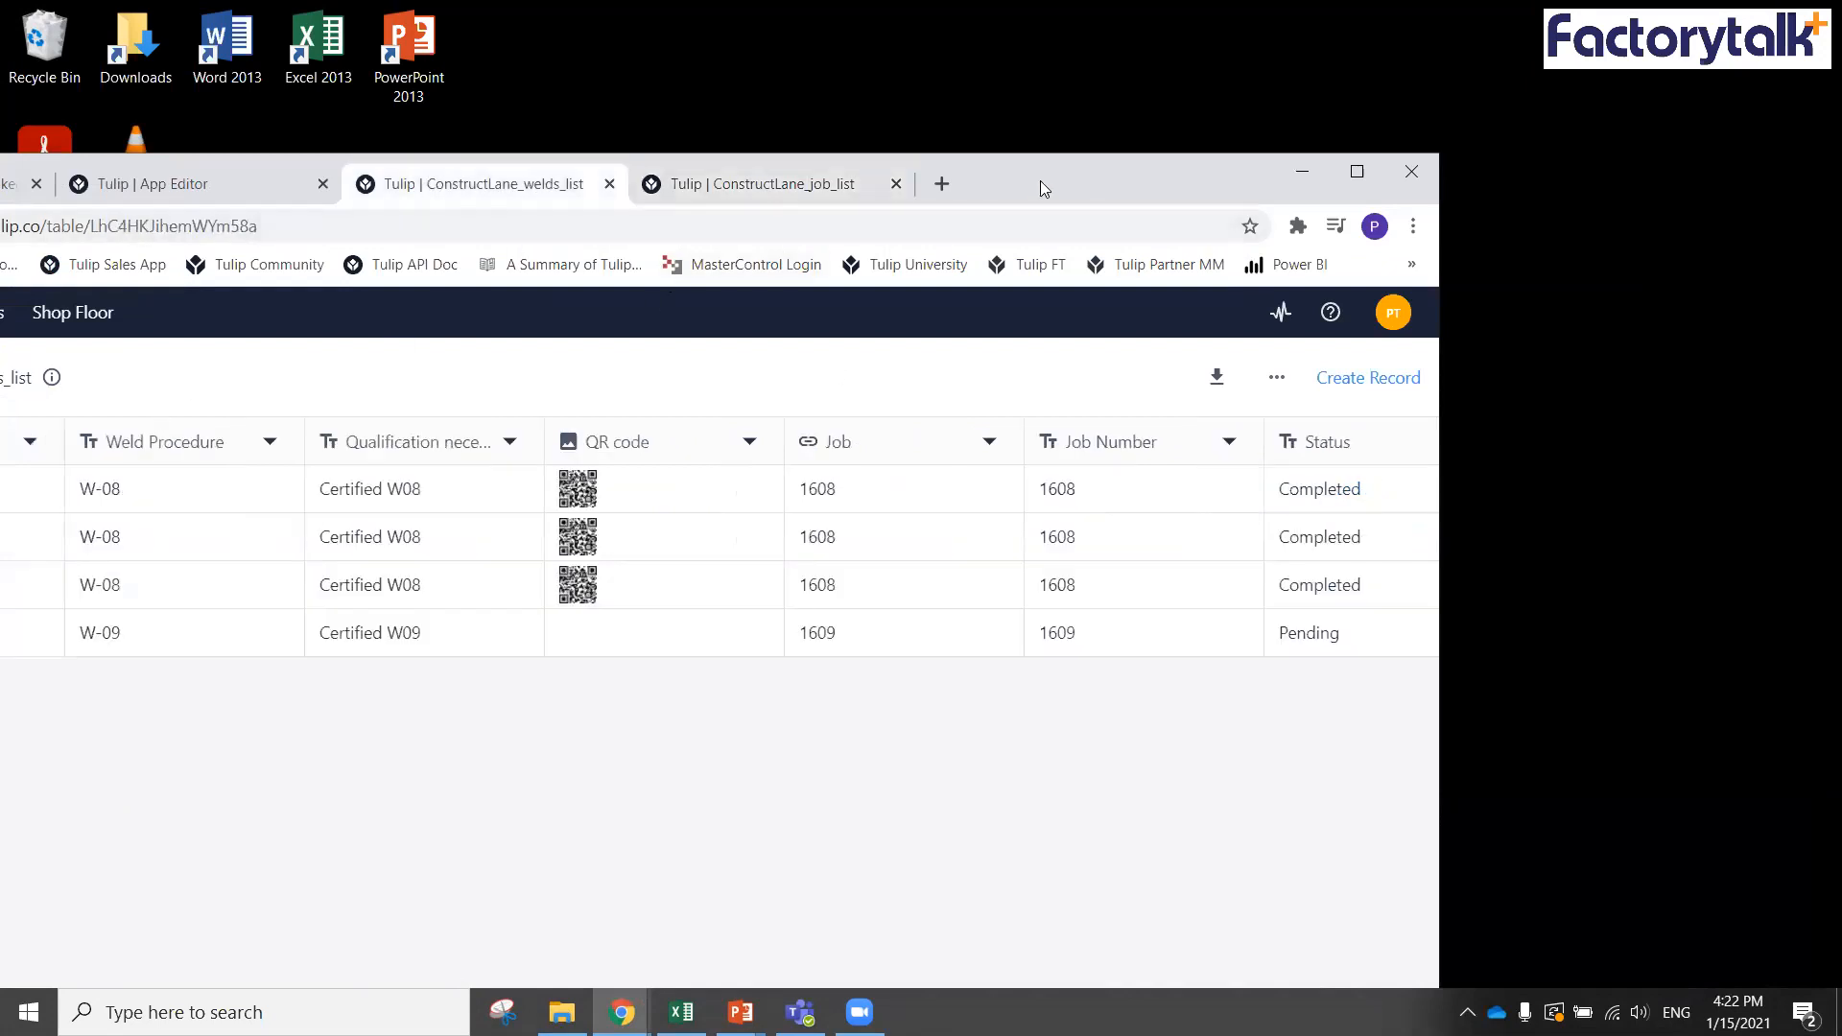
left_click_drag(1076, 182, 1342, 172)
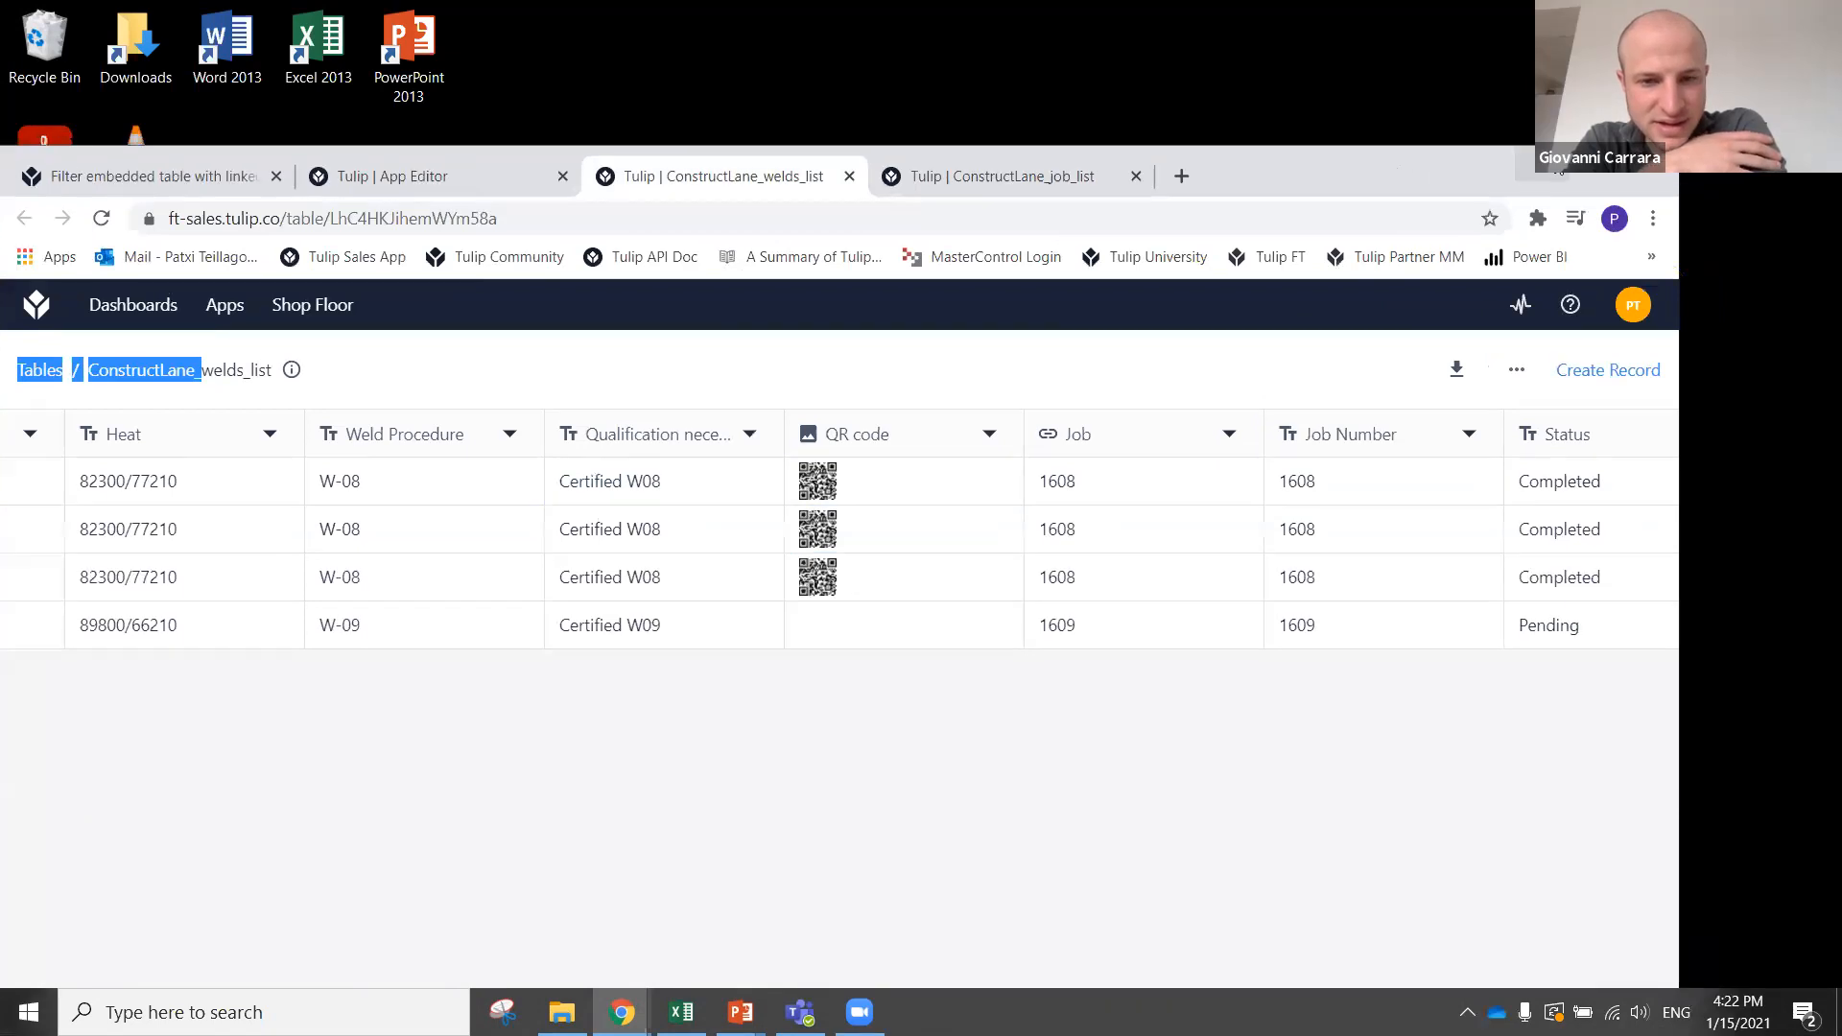
left_click(1601, 166)
left_click_drag(1057, 906, 591, 911)
left_click(205, 327)
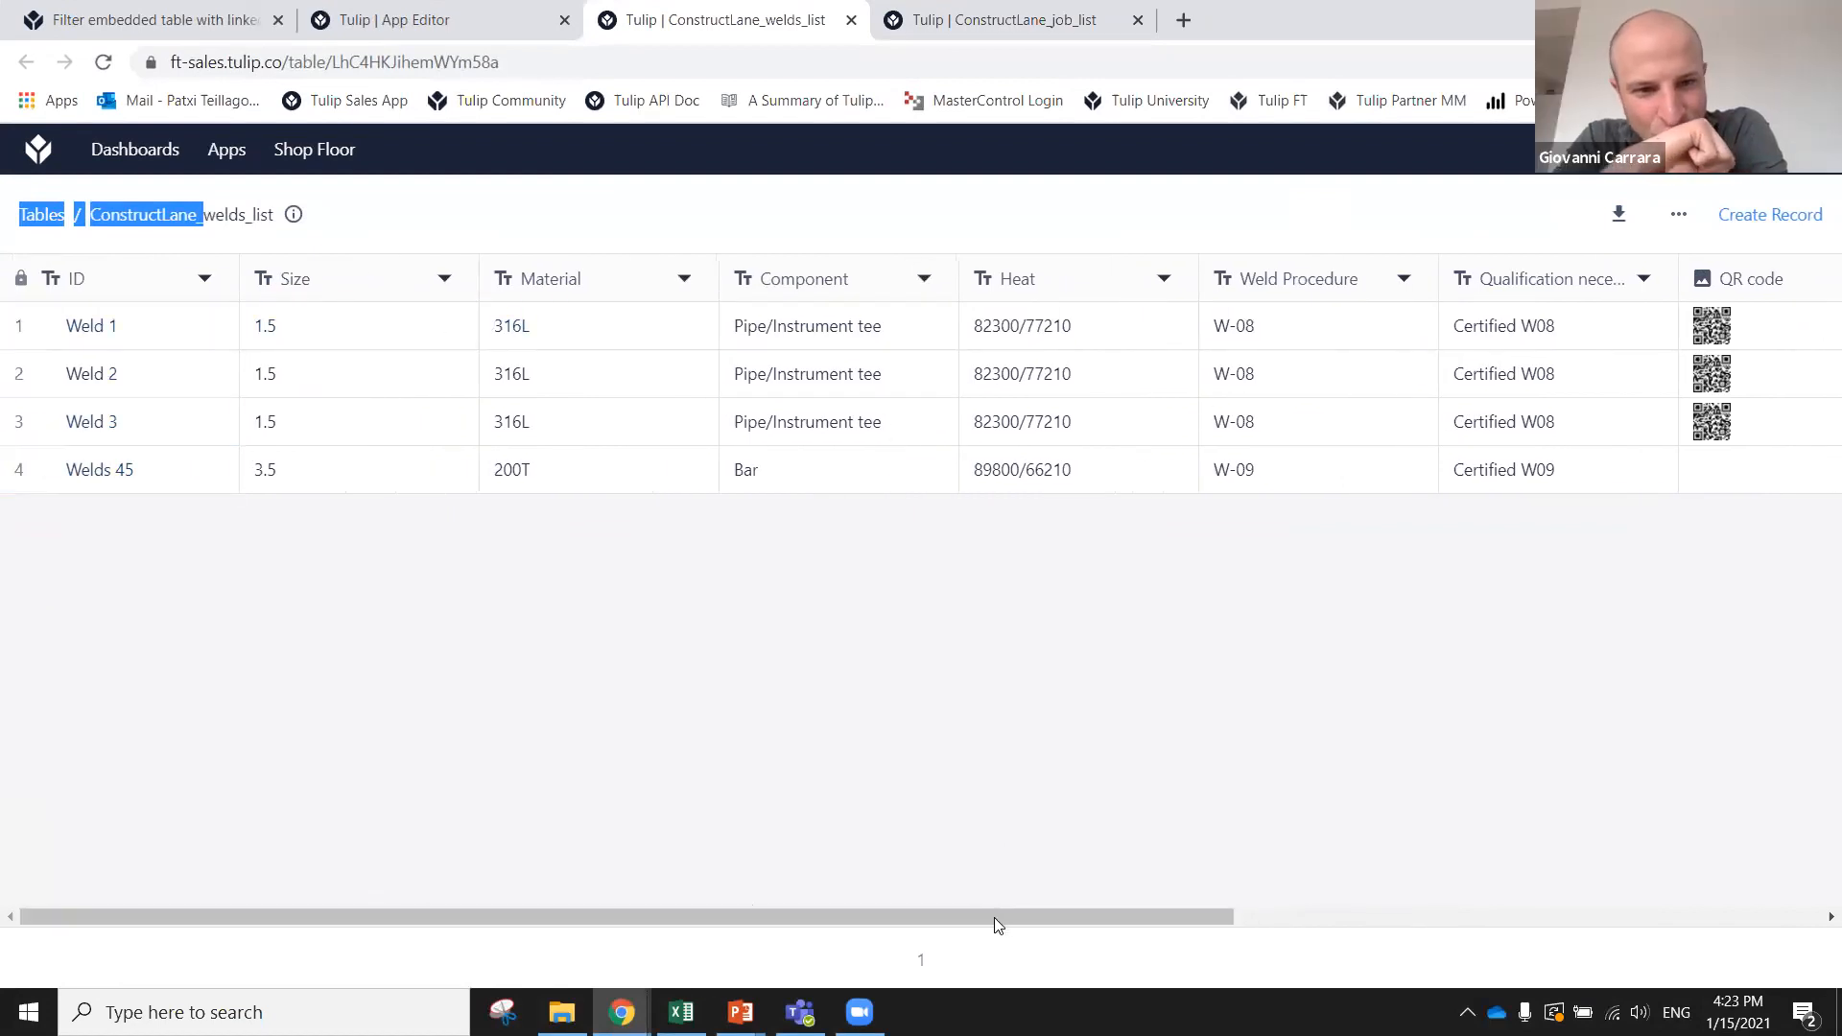
left_click_drag(1012, 919, 1643, 844)
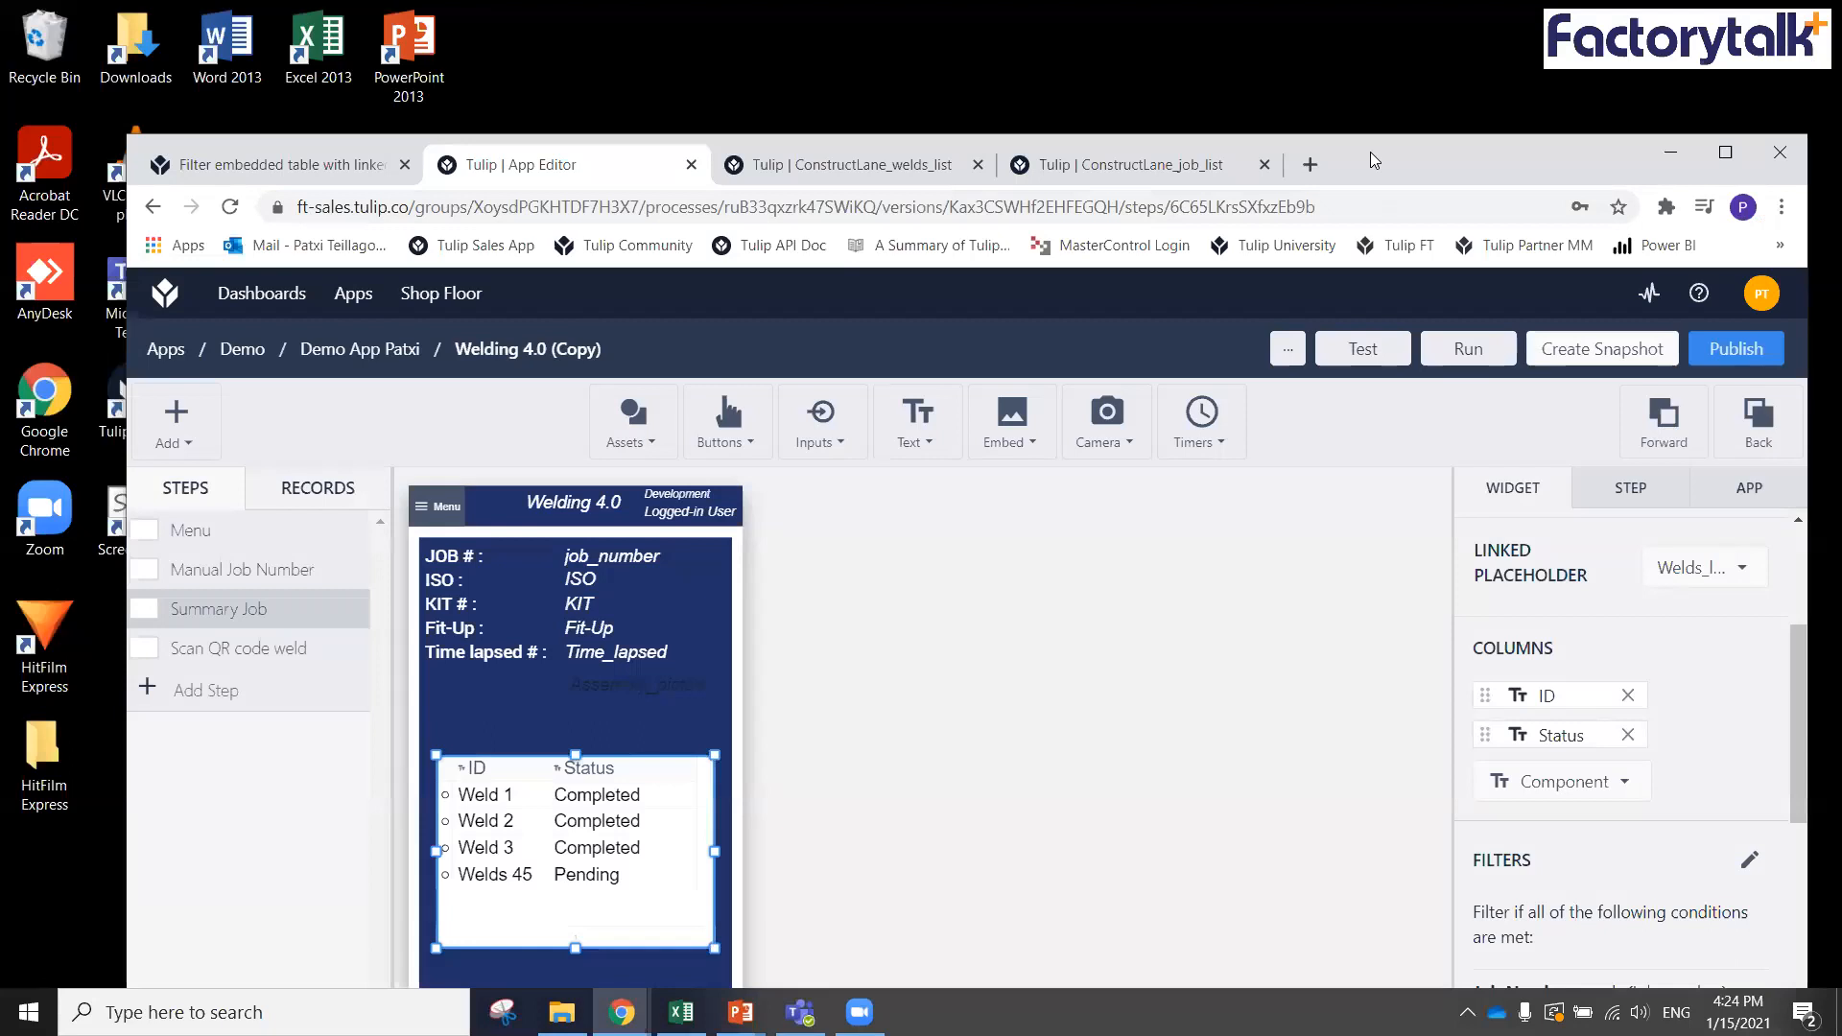
Return to the Welding 4.0 (Copy) app editor, review the app's variables and close the list
left_click_drag(1370, 152, 692, 113)
left_click(1040, 125)
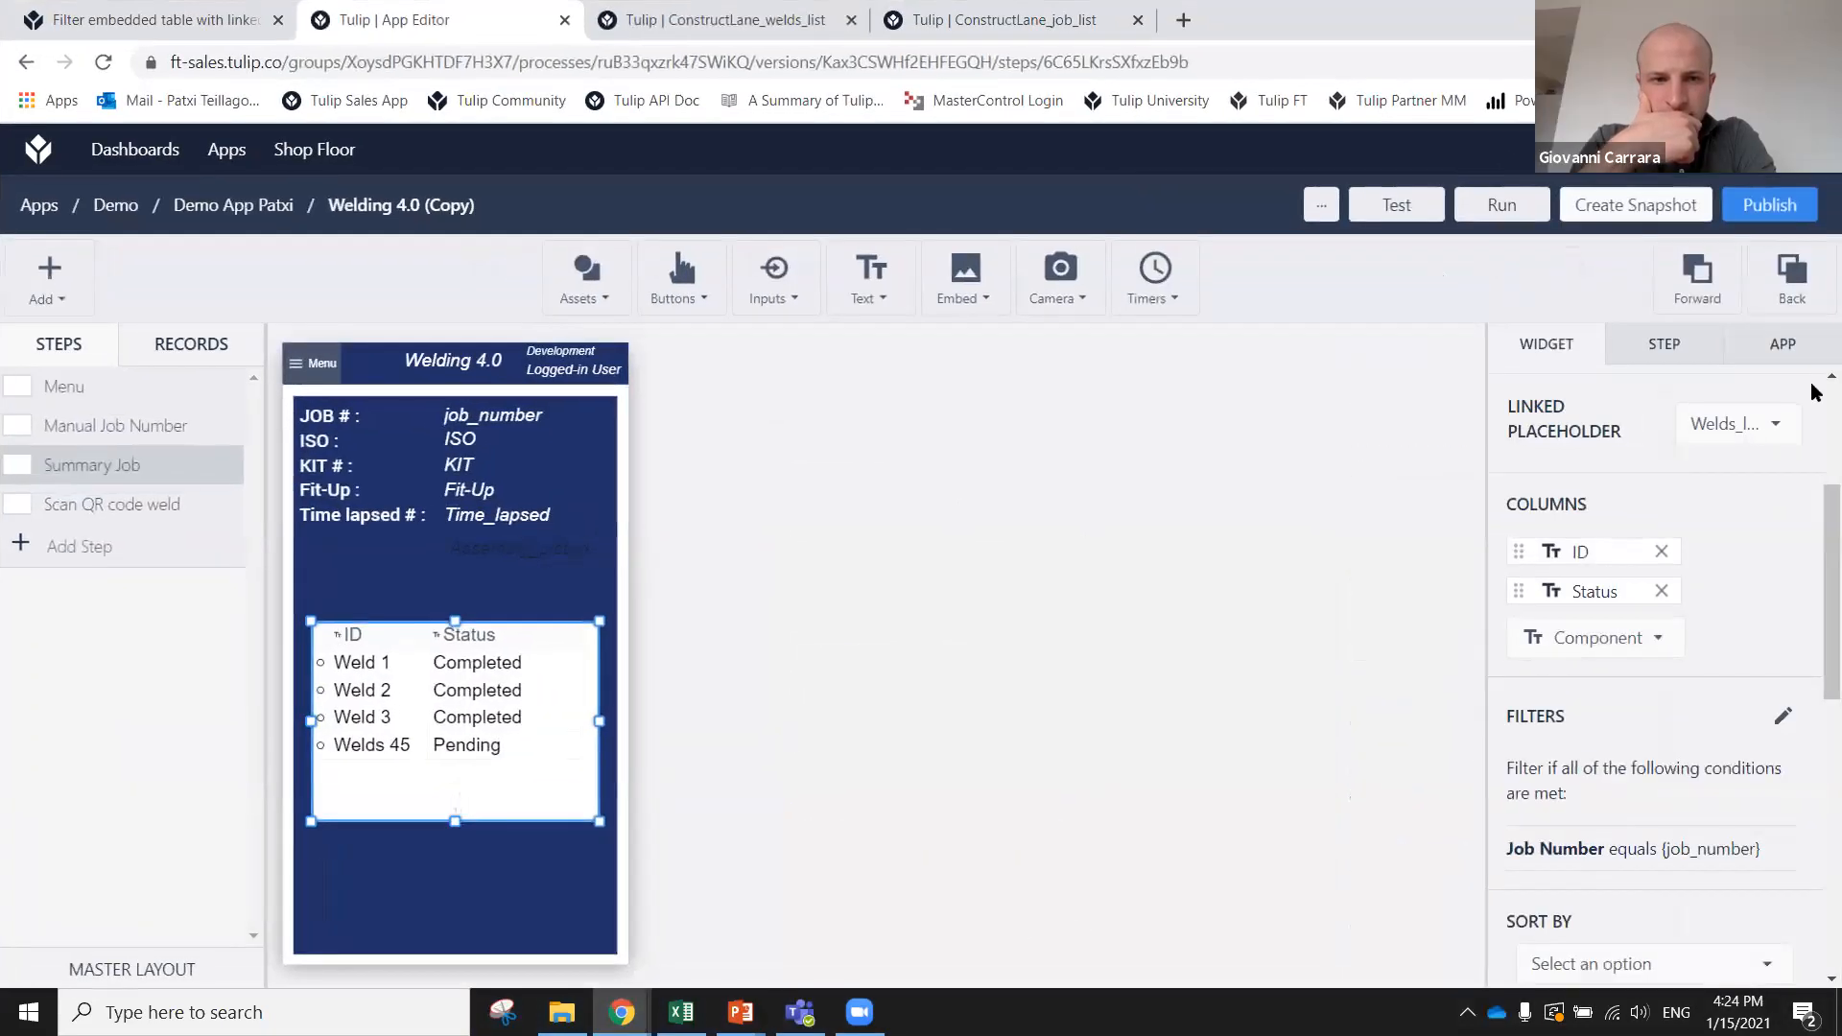
left_click(1782, 346)
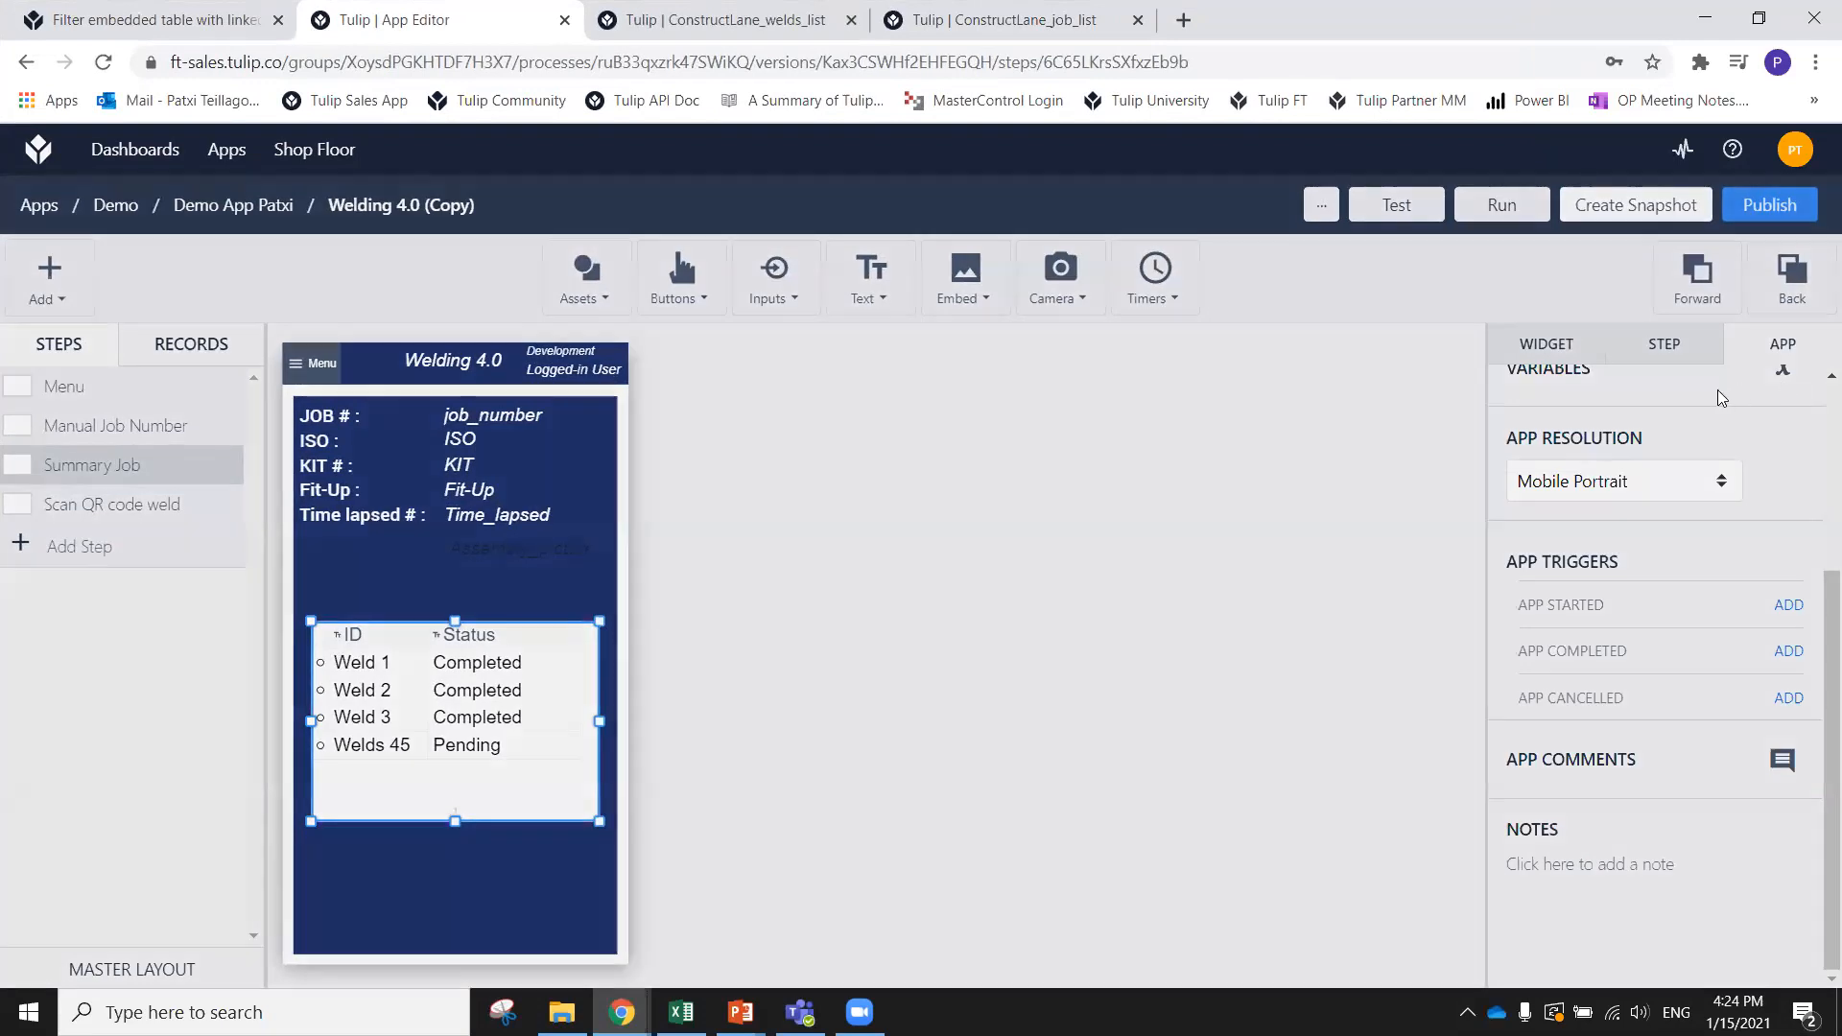
left_click(1783, 370)
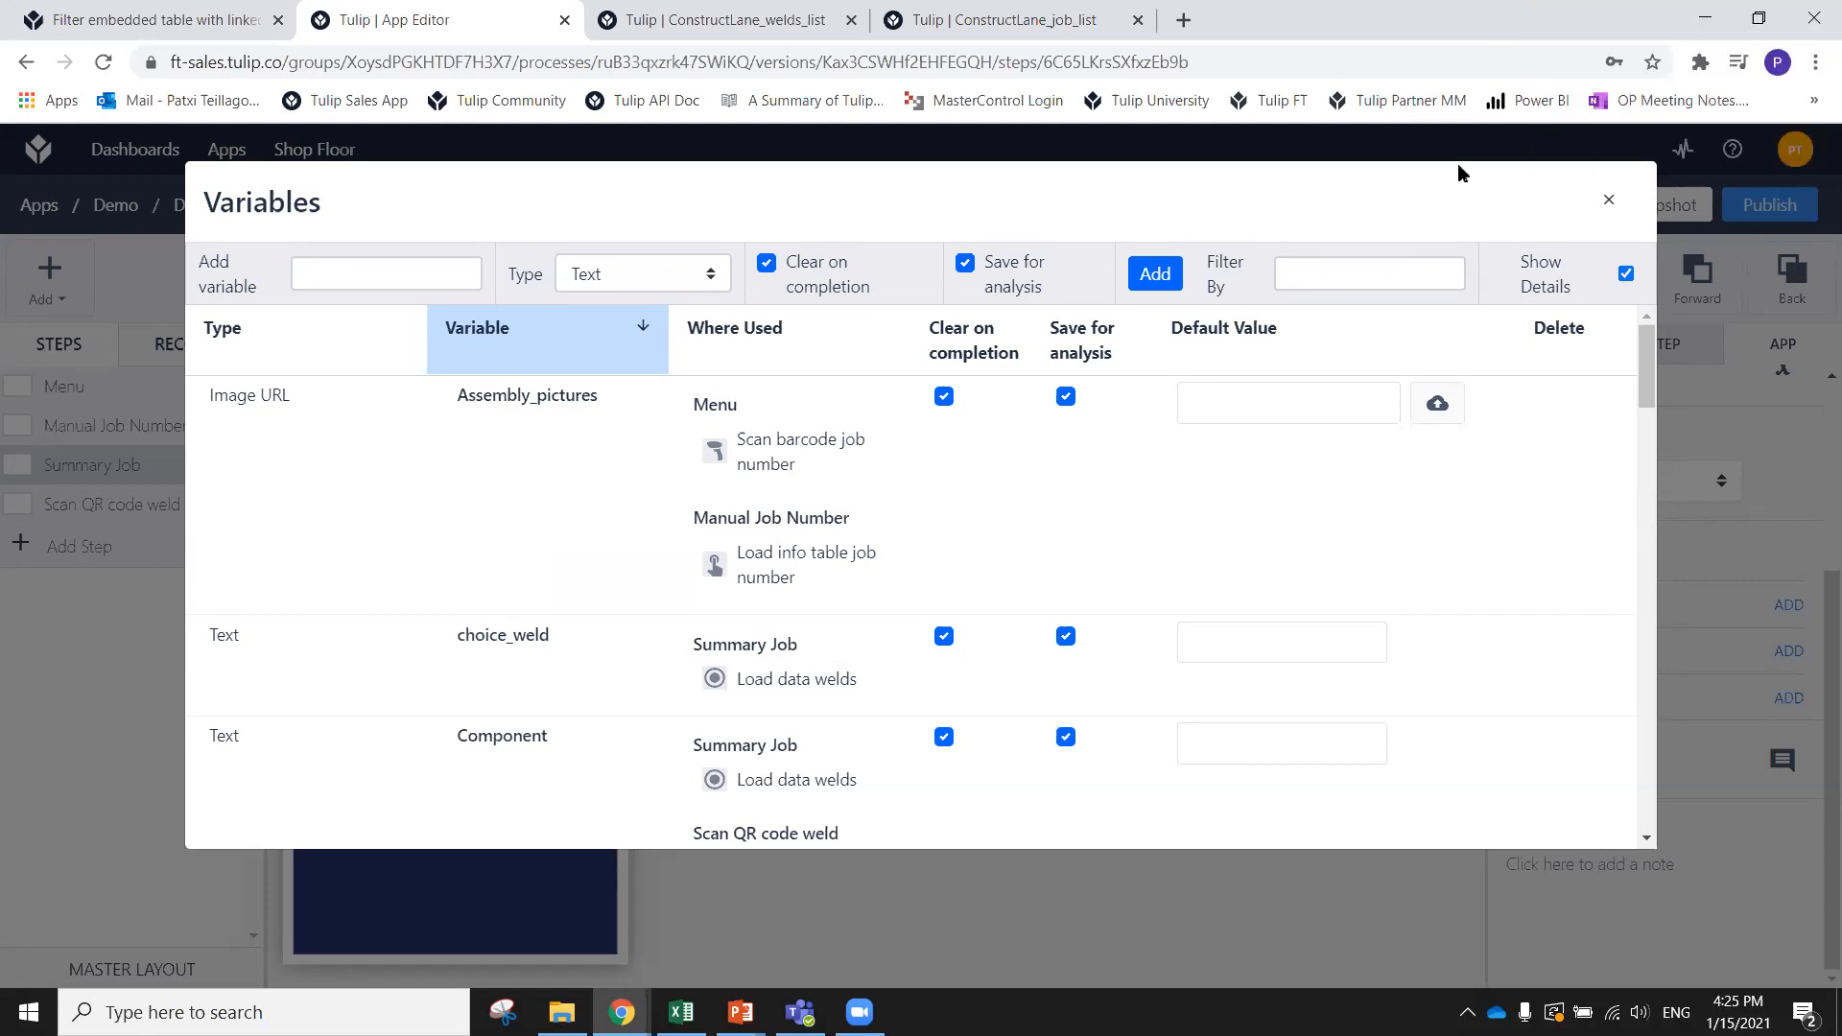
left_click(1609, 199)
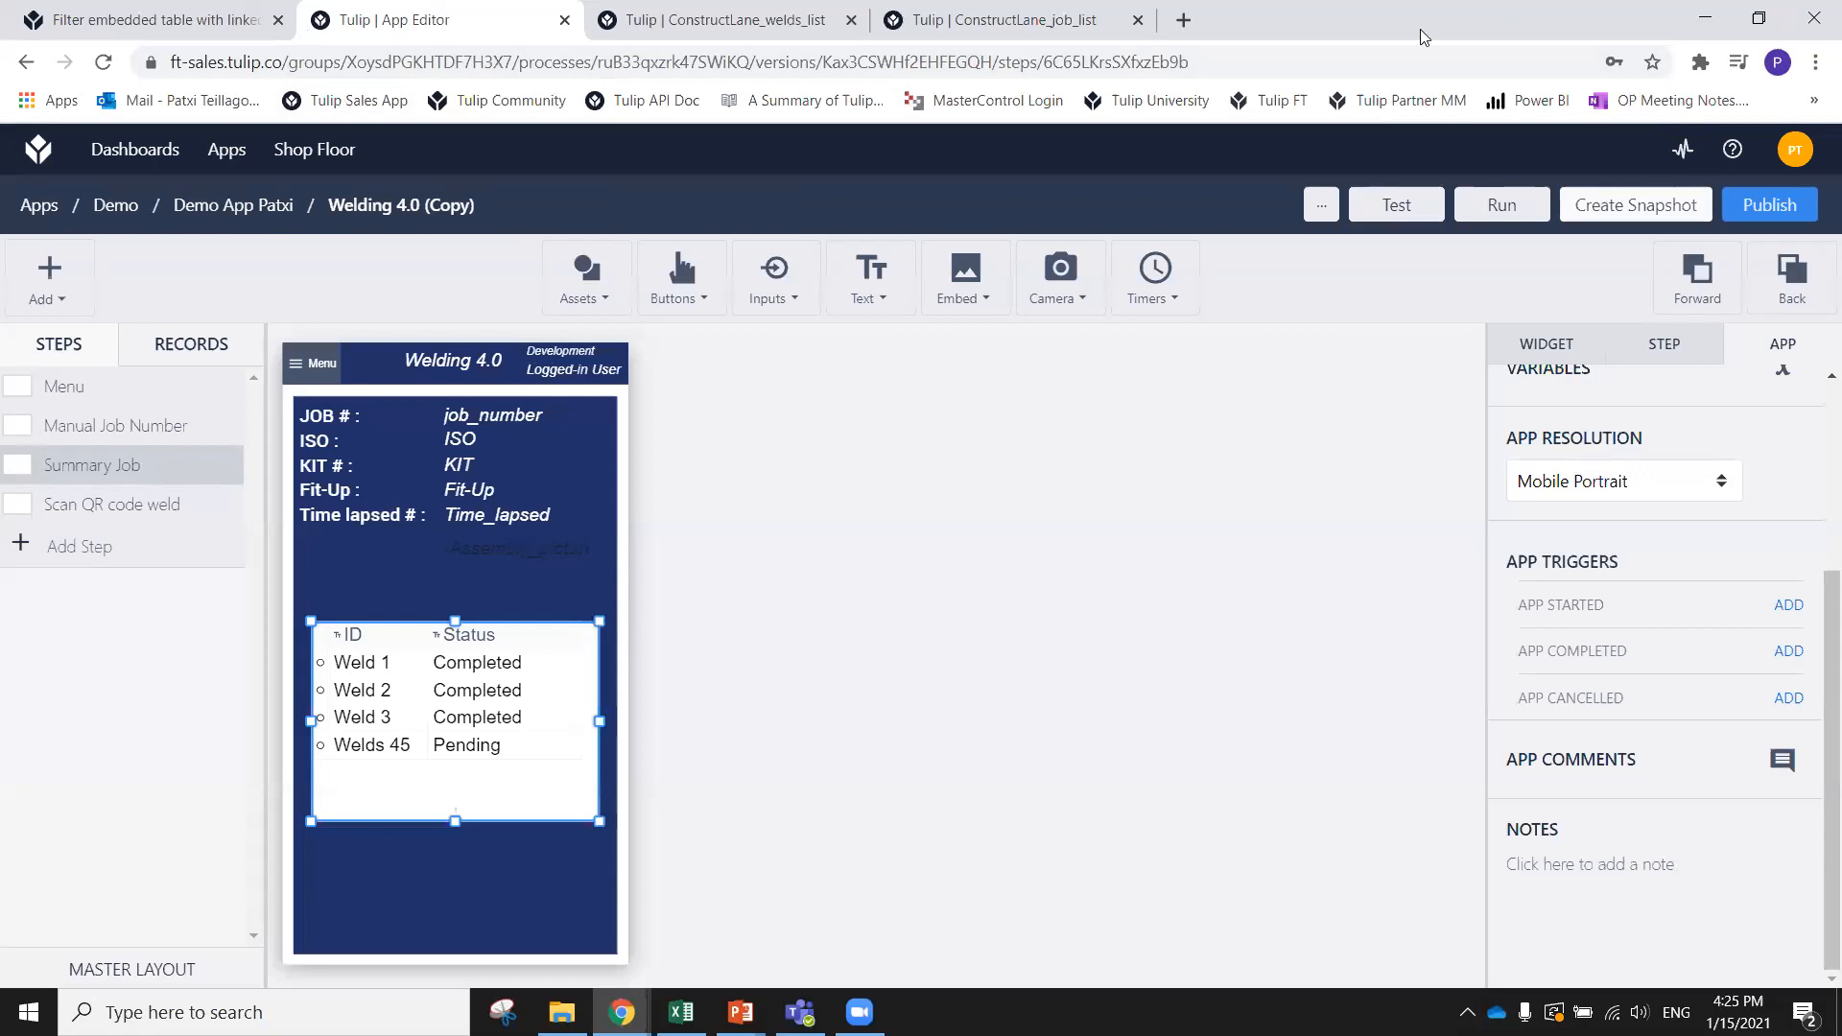
Open the Equipment Status app from the Equipment monitoring group in the app editor
left_click(122, 205)
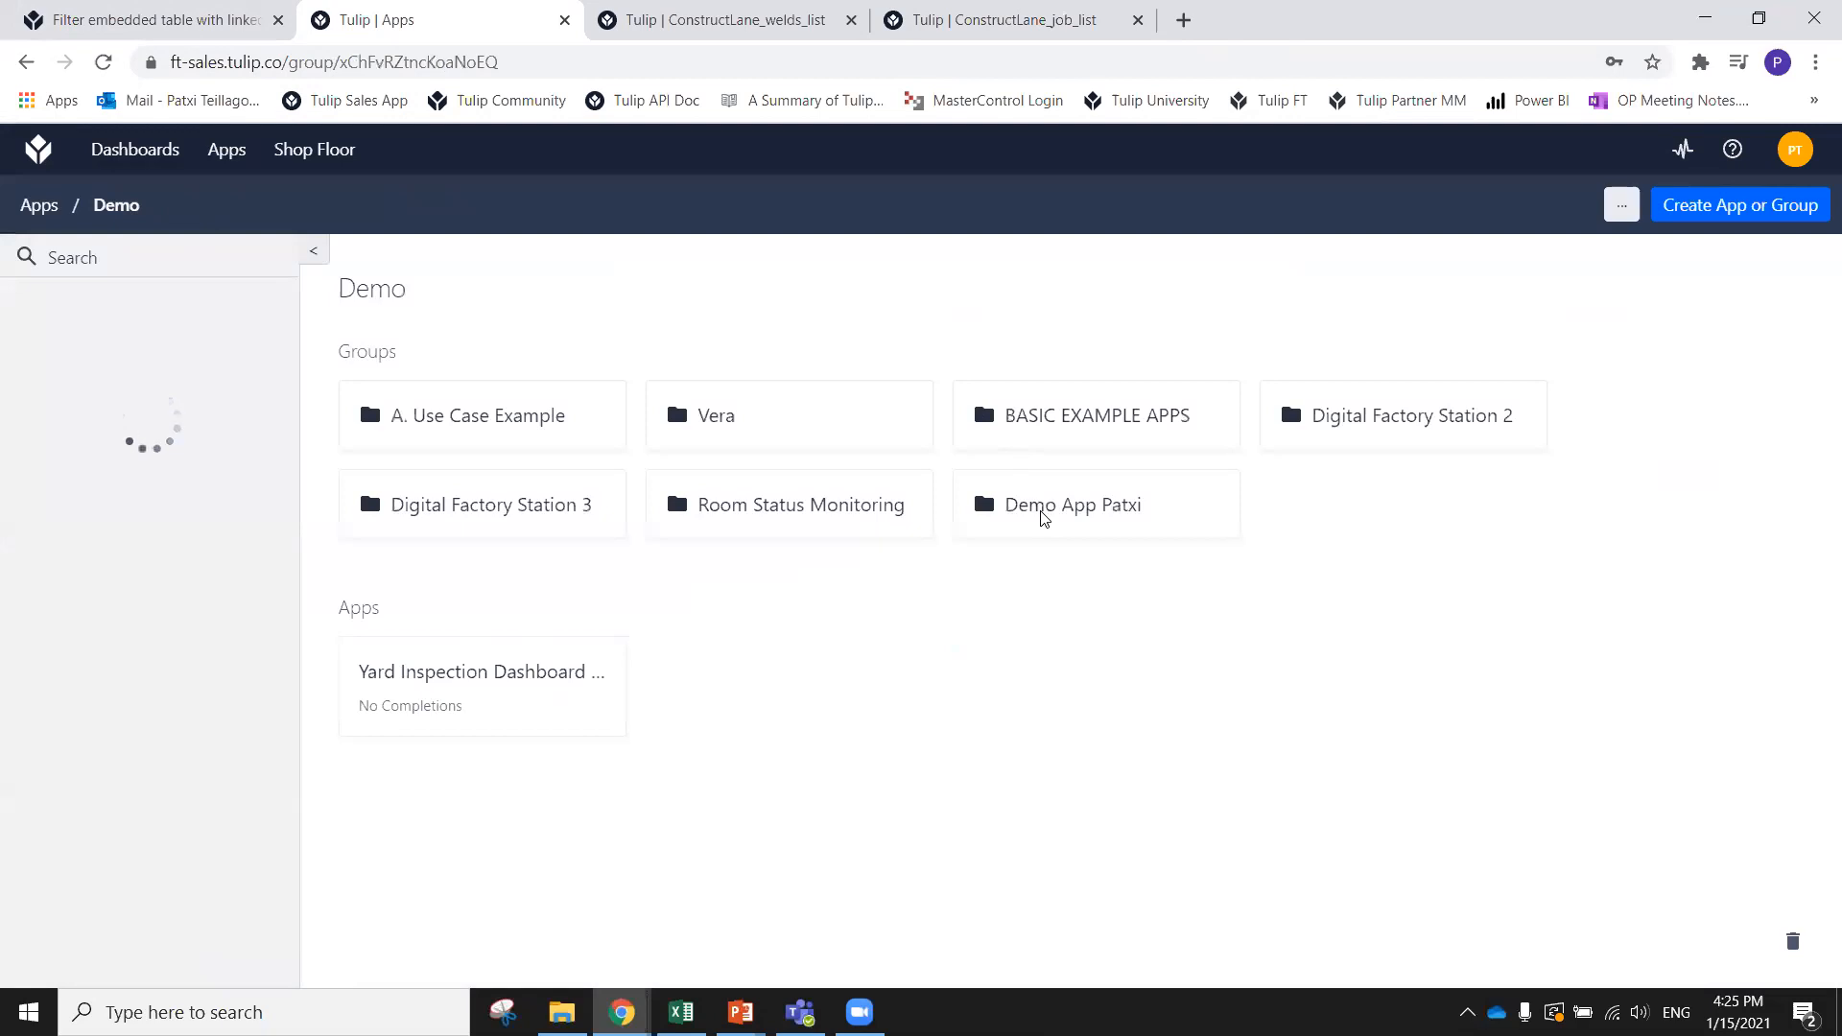
left_click(1036, 525)
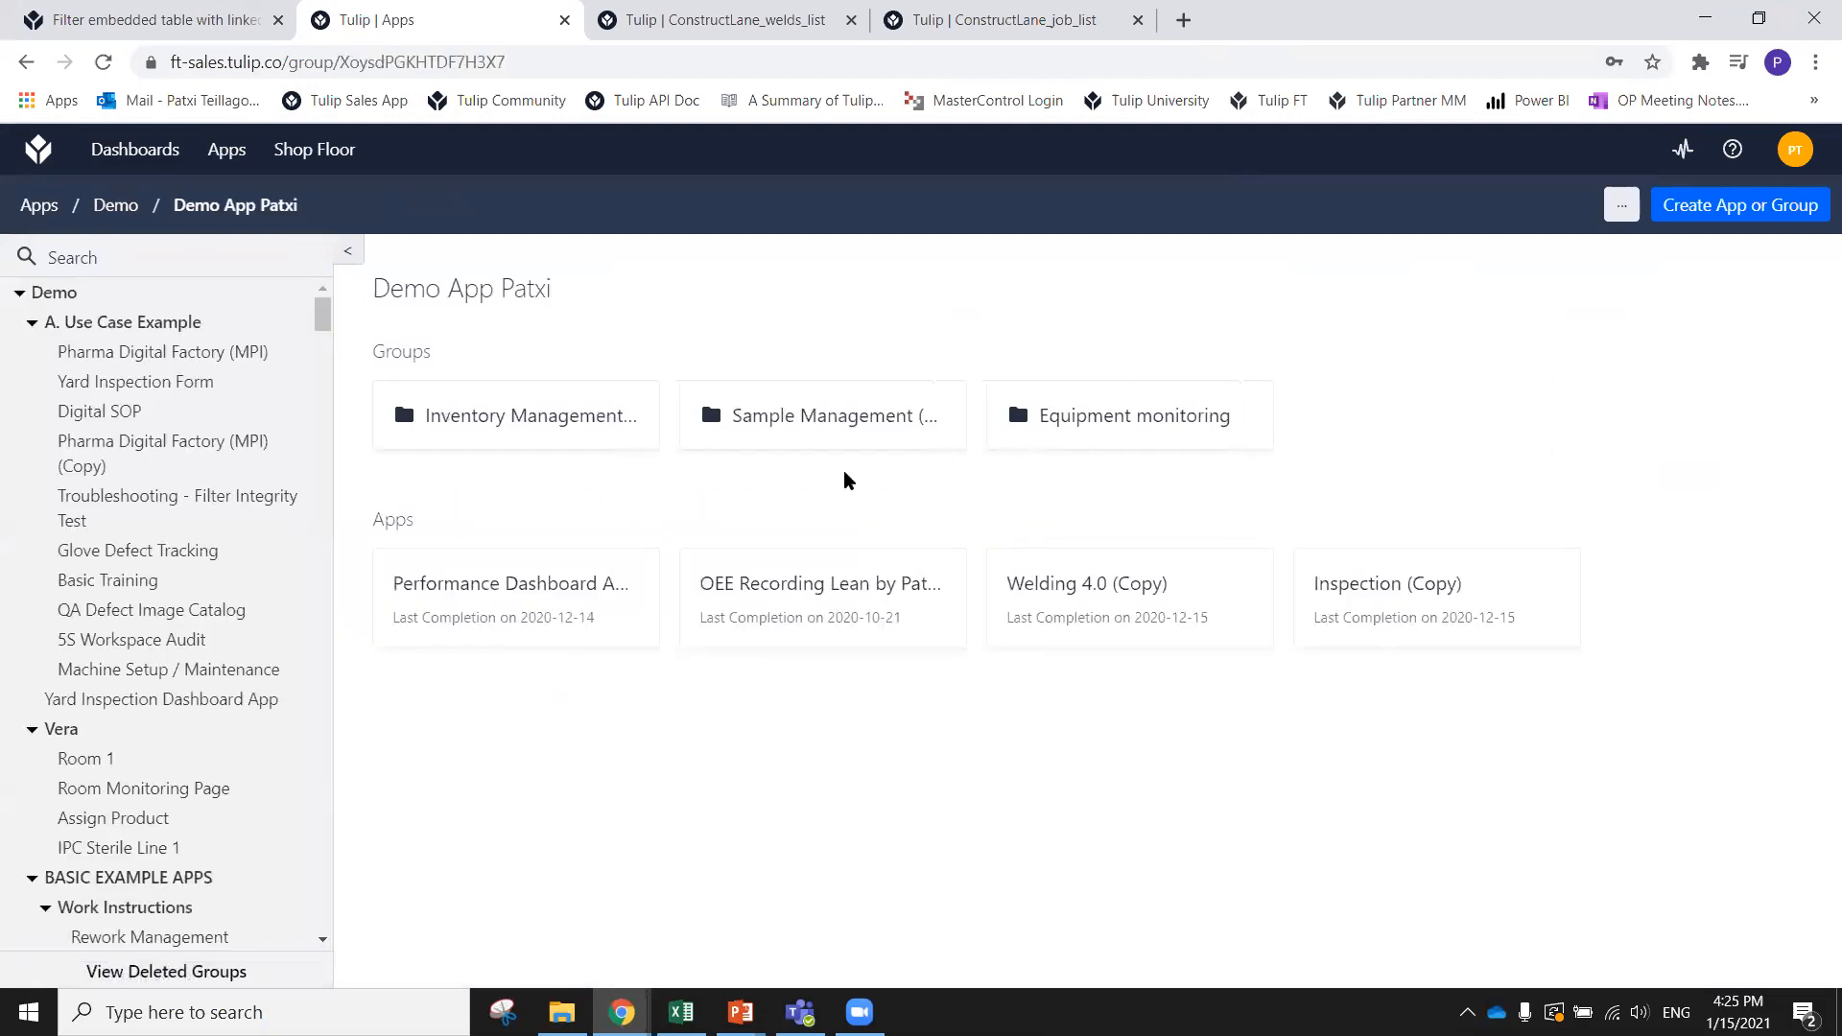
left_click(1030, 434)
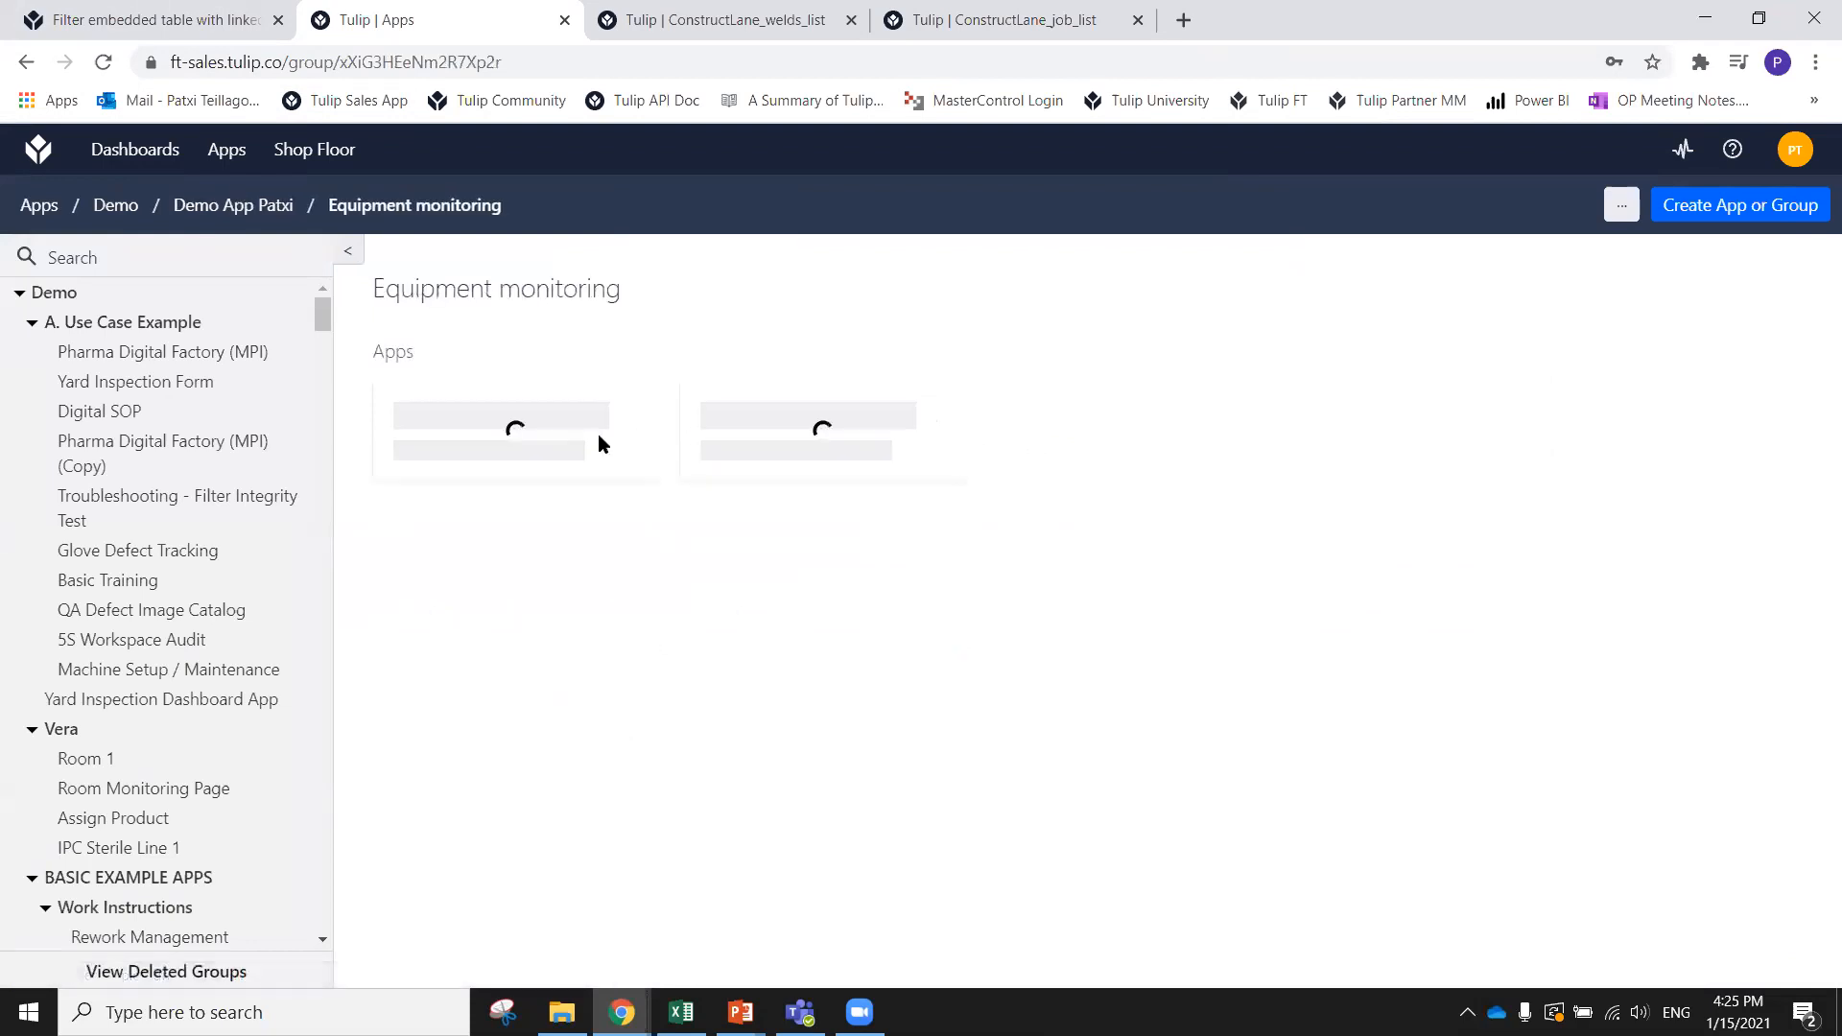
left_click(569, 468)
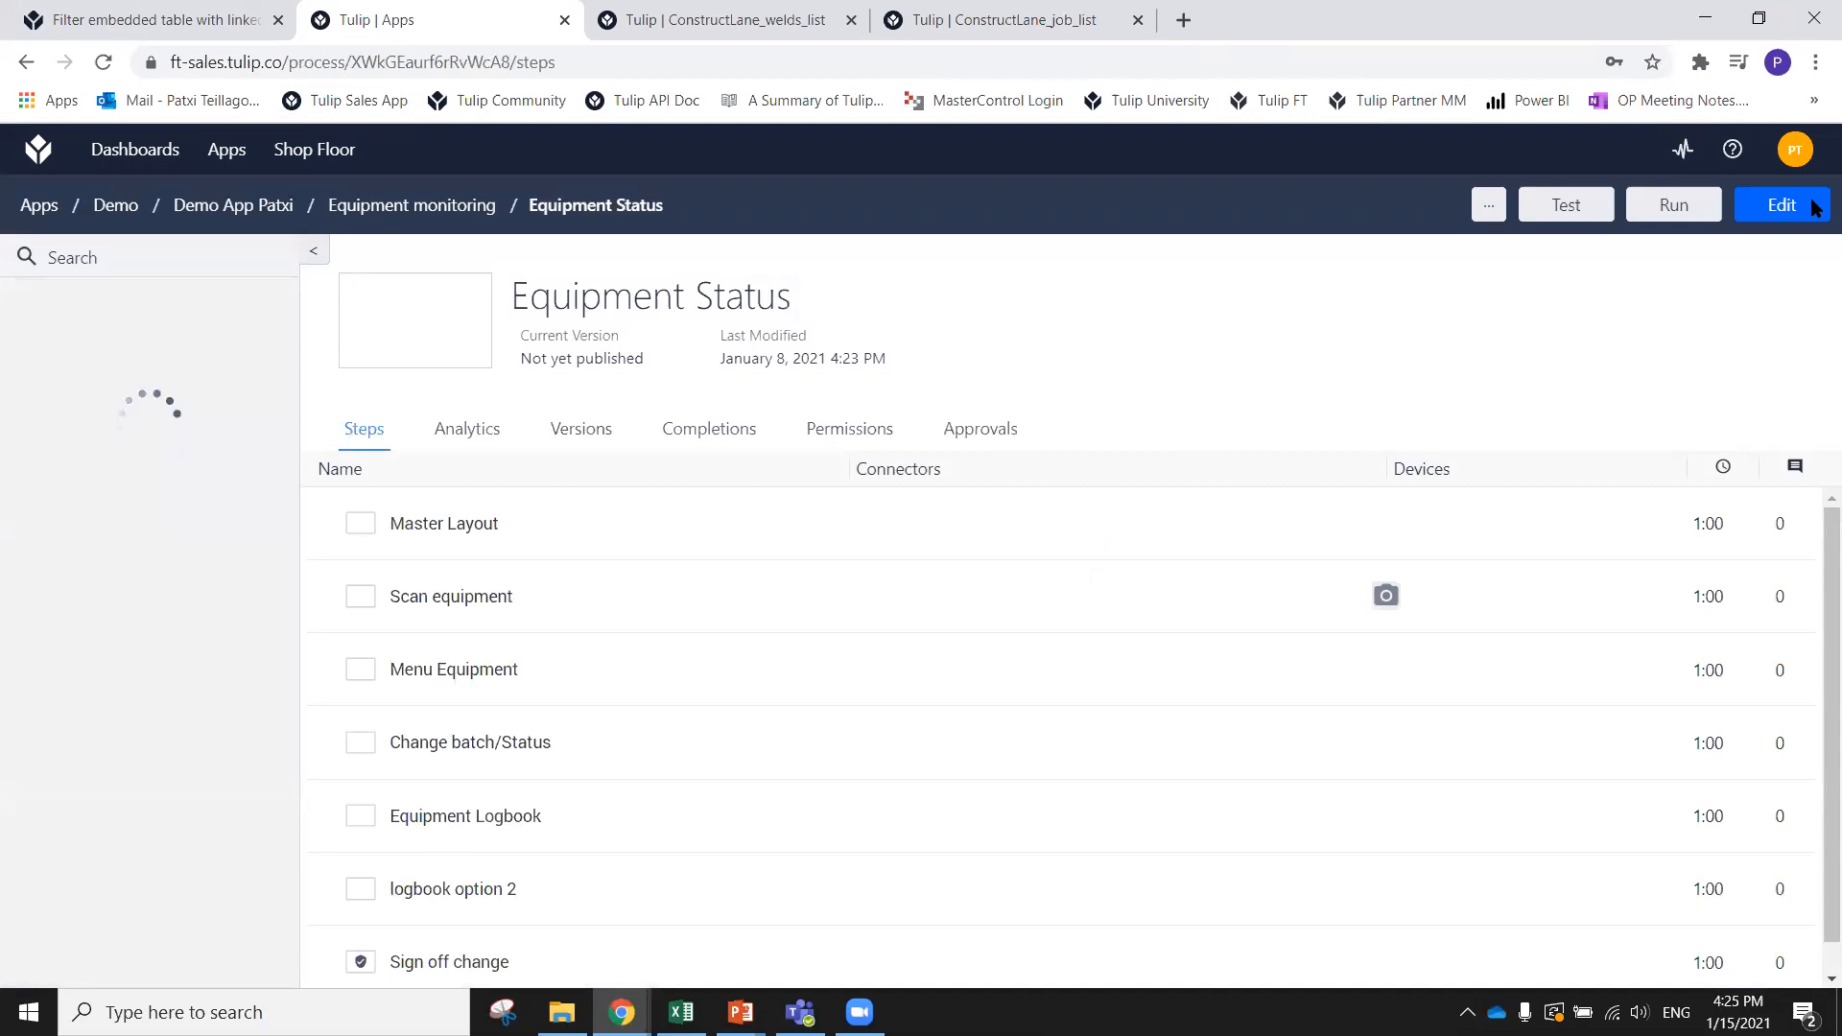
left_click(1812, 202)
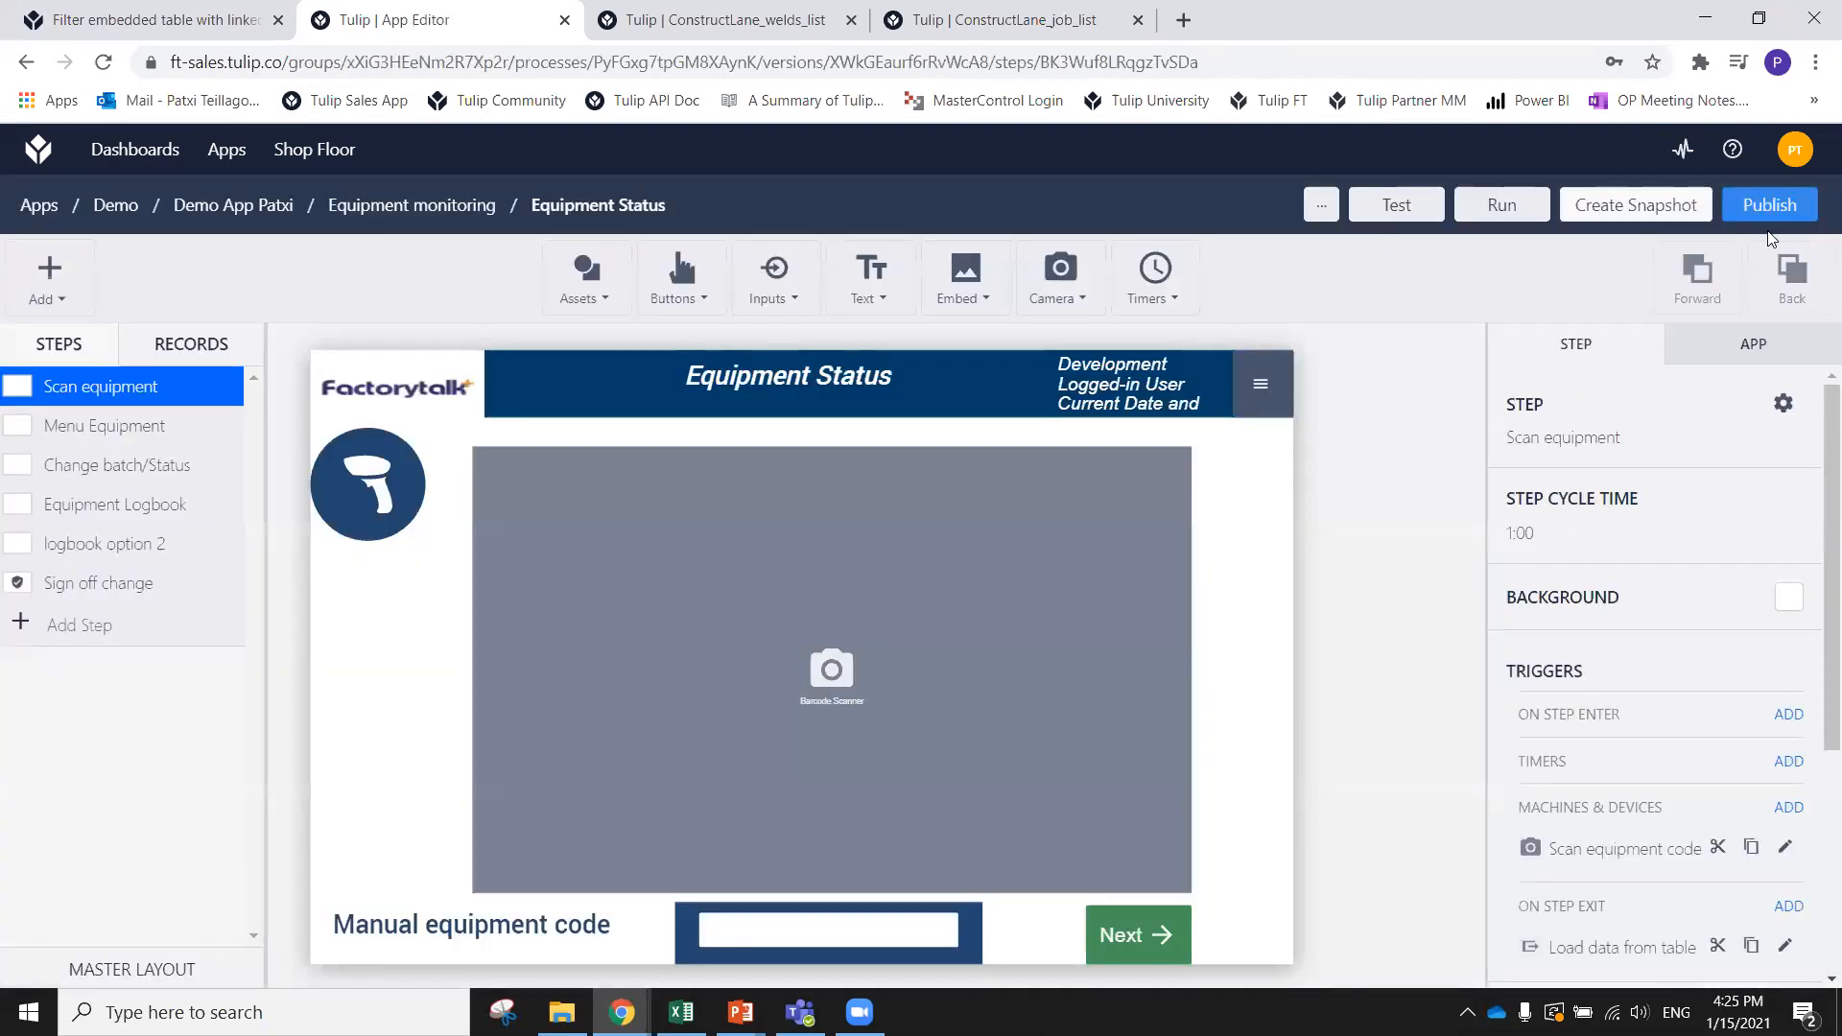
Review the Equipment Status app's variables and where they are used, and close the list
left_click(1780, 345)
left_click(1785, 662)
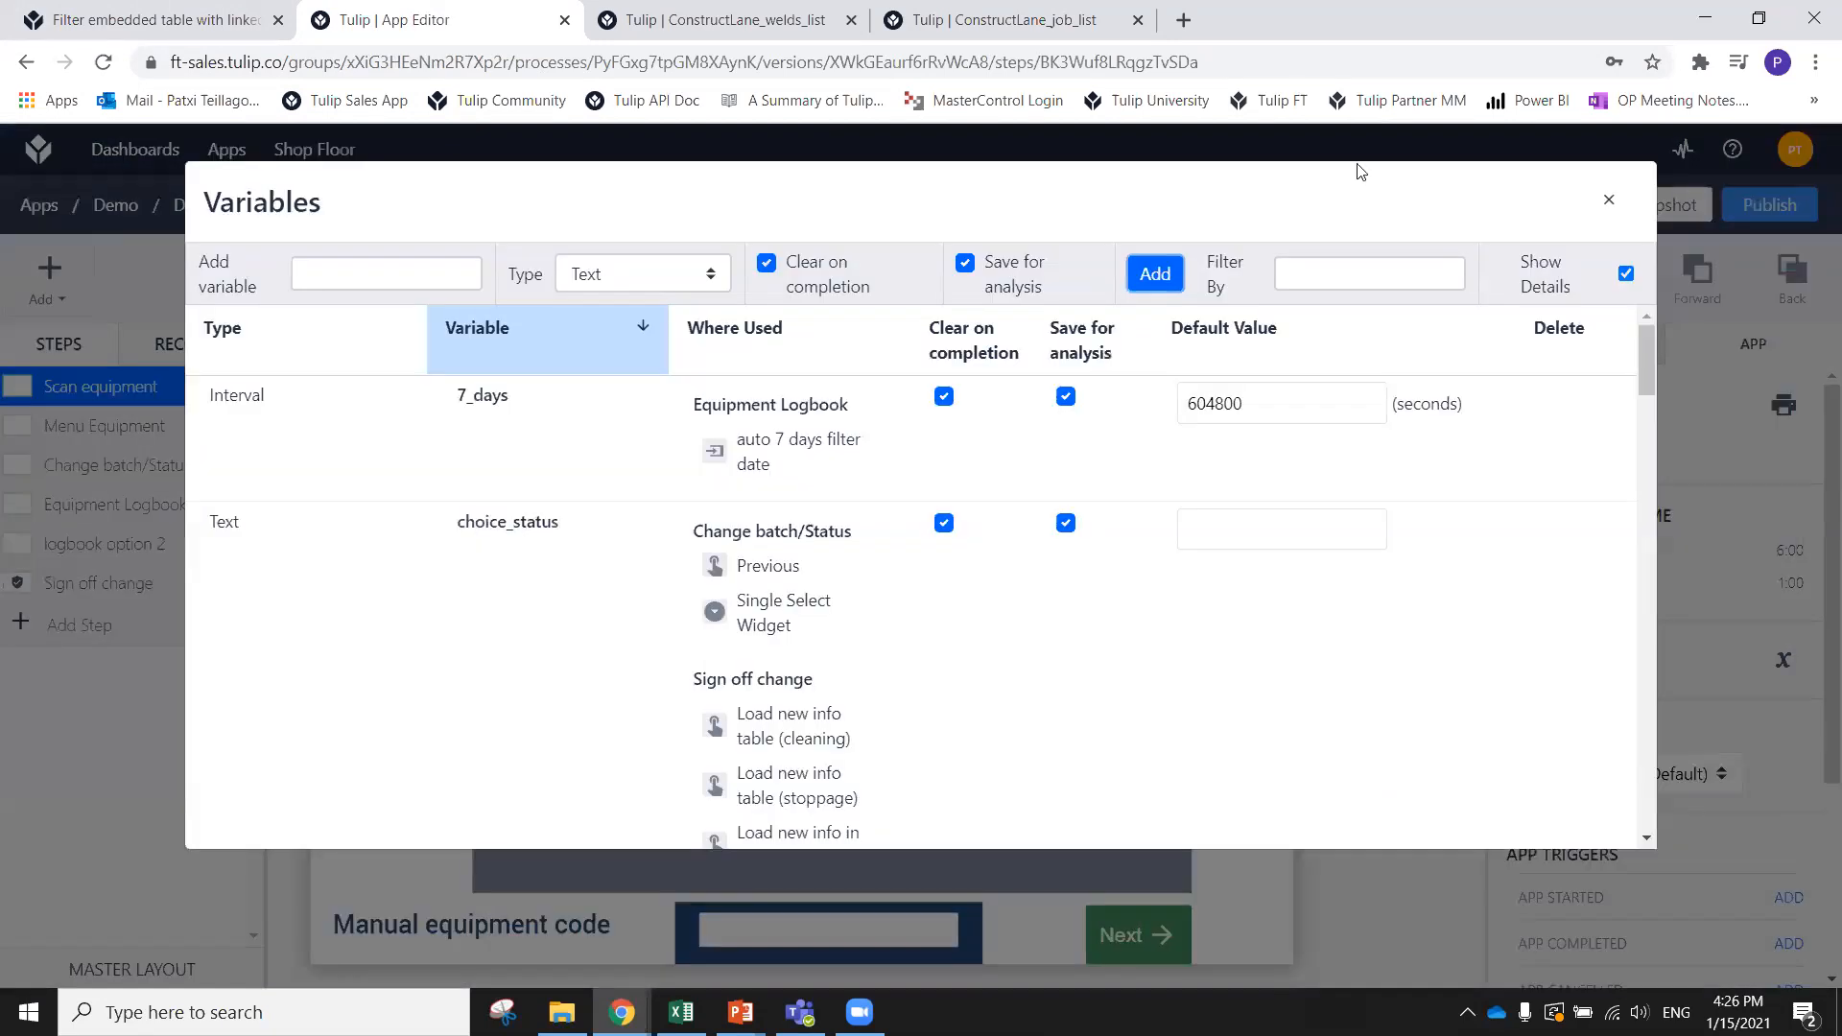
scroll(1186, 556, "down", 10)
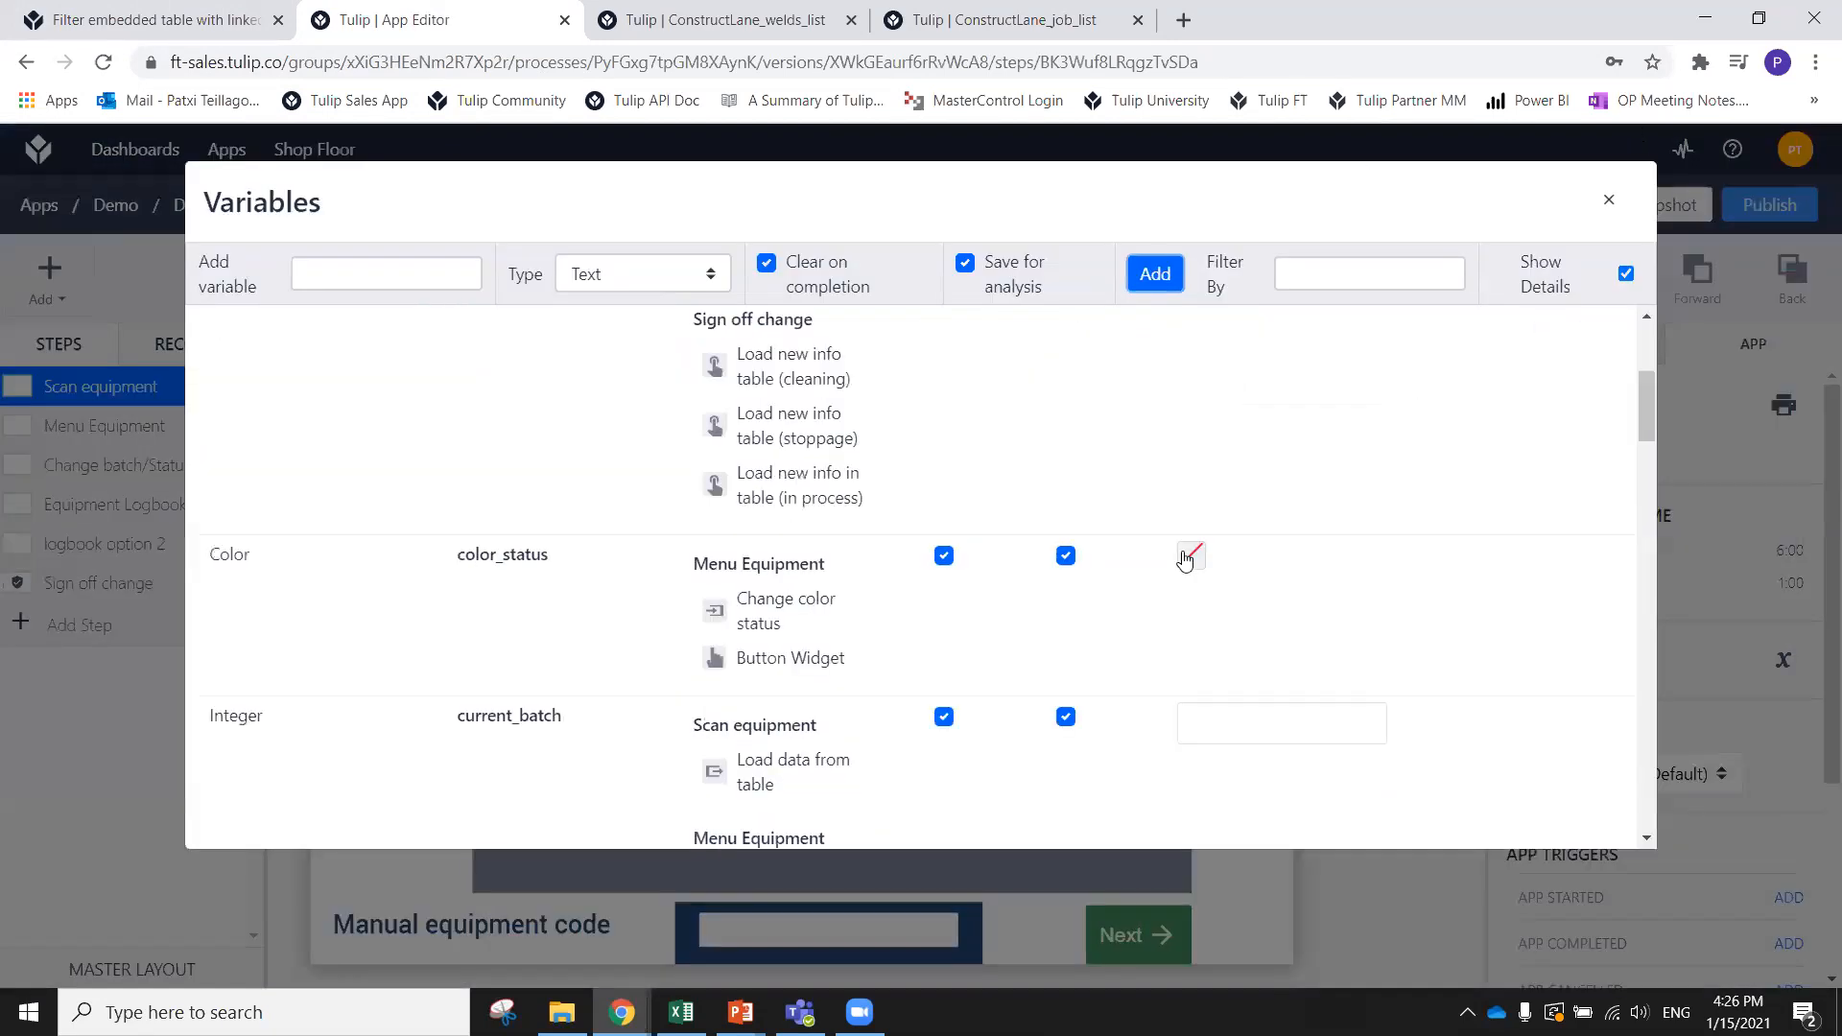
scroll(1218, 517, "up", 5)
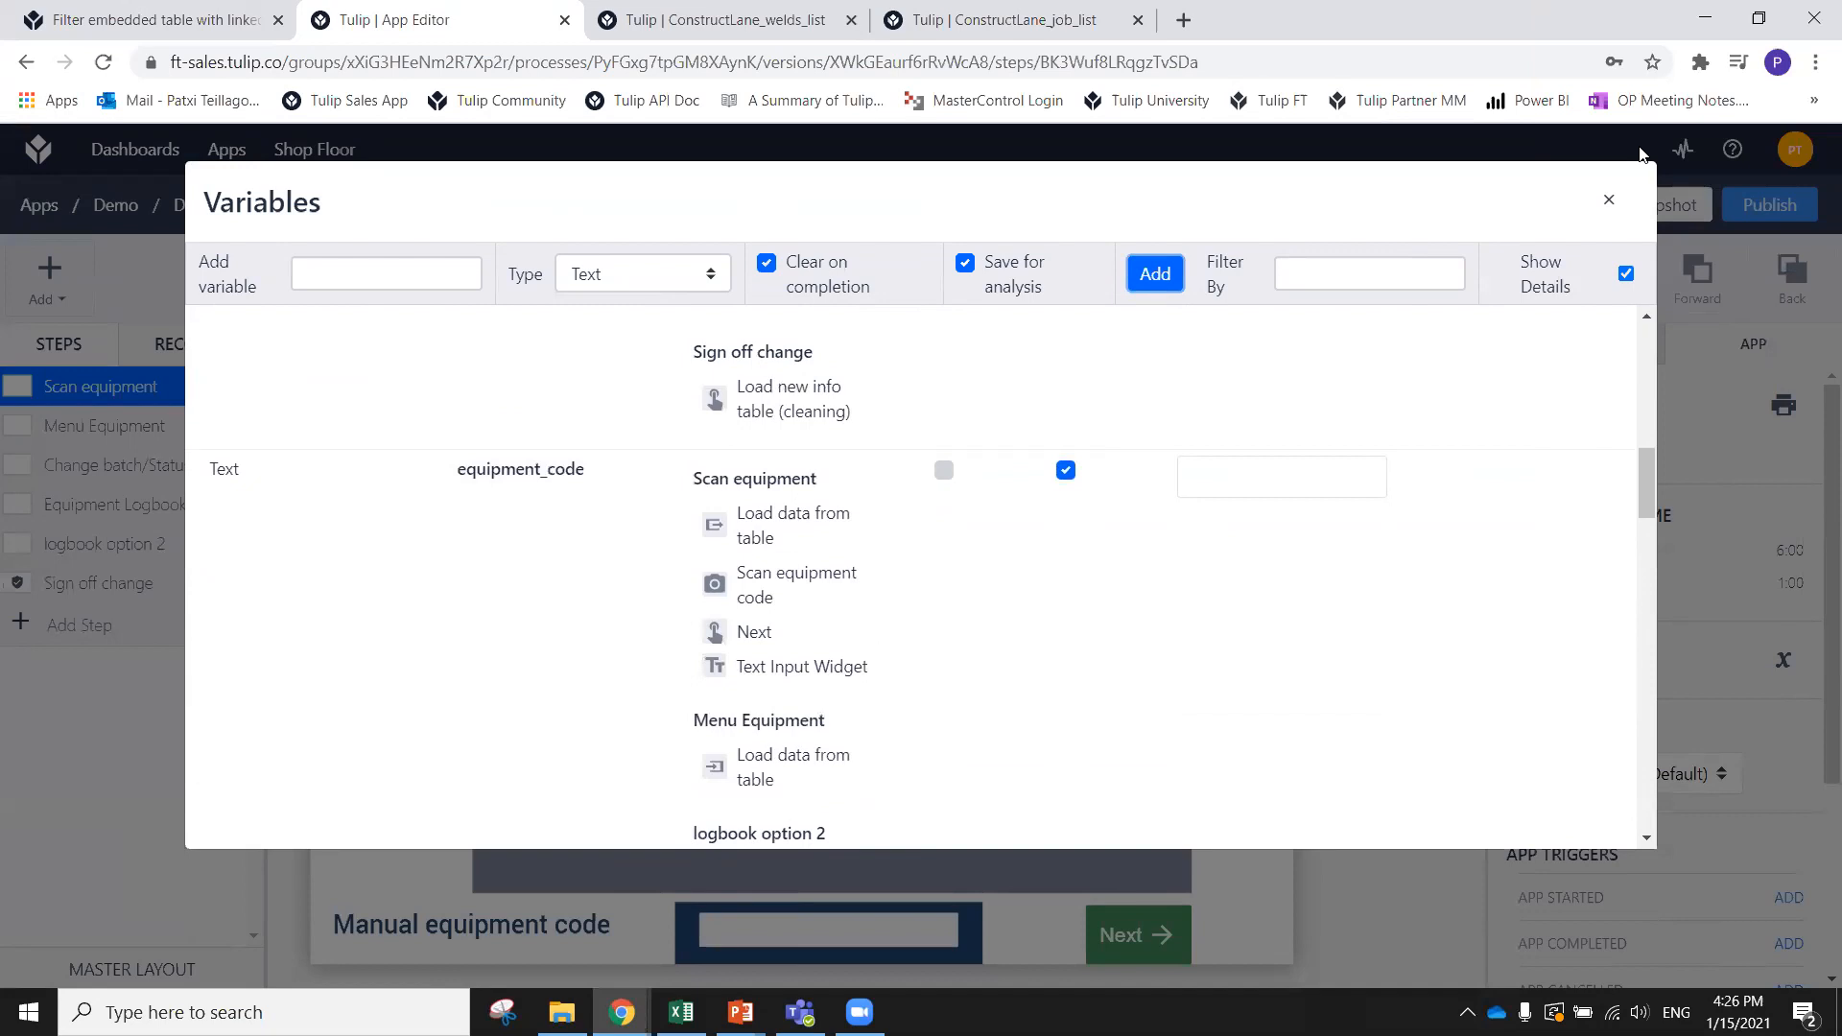
left_click(1607, 201)
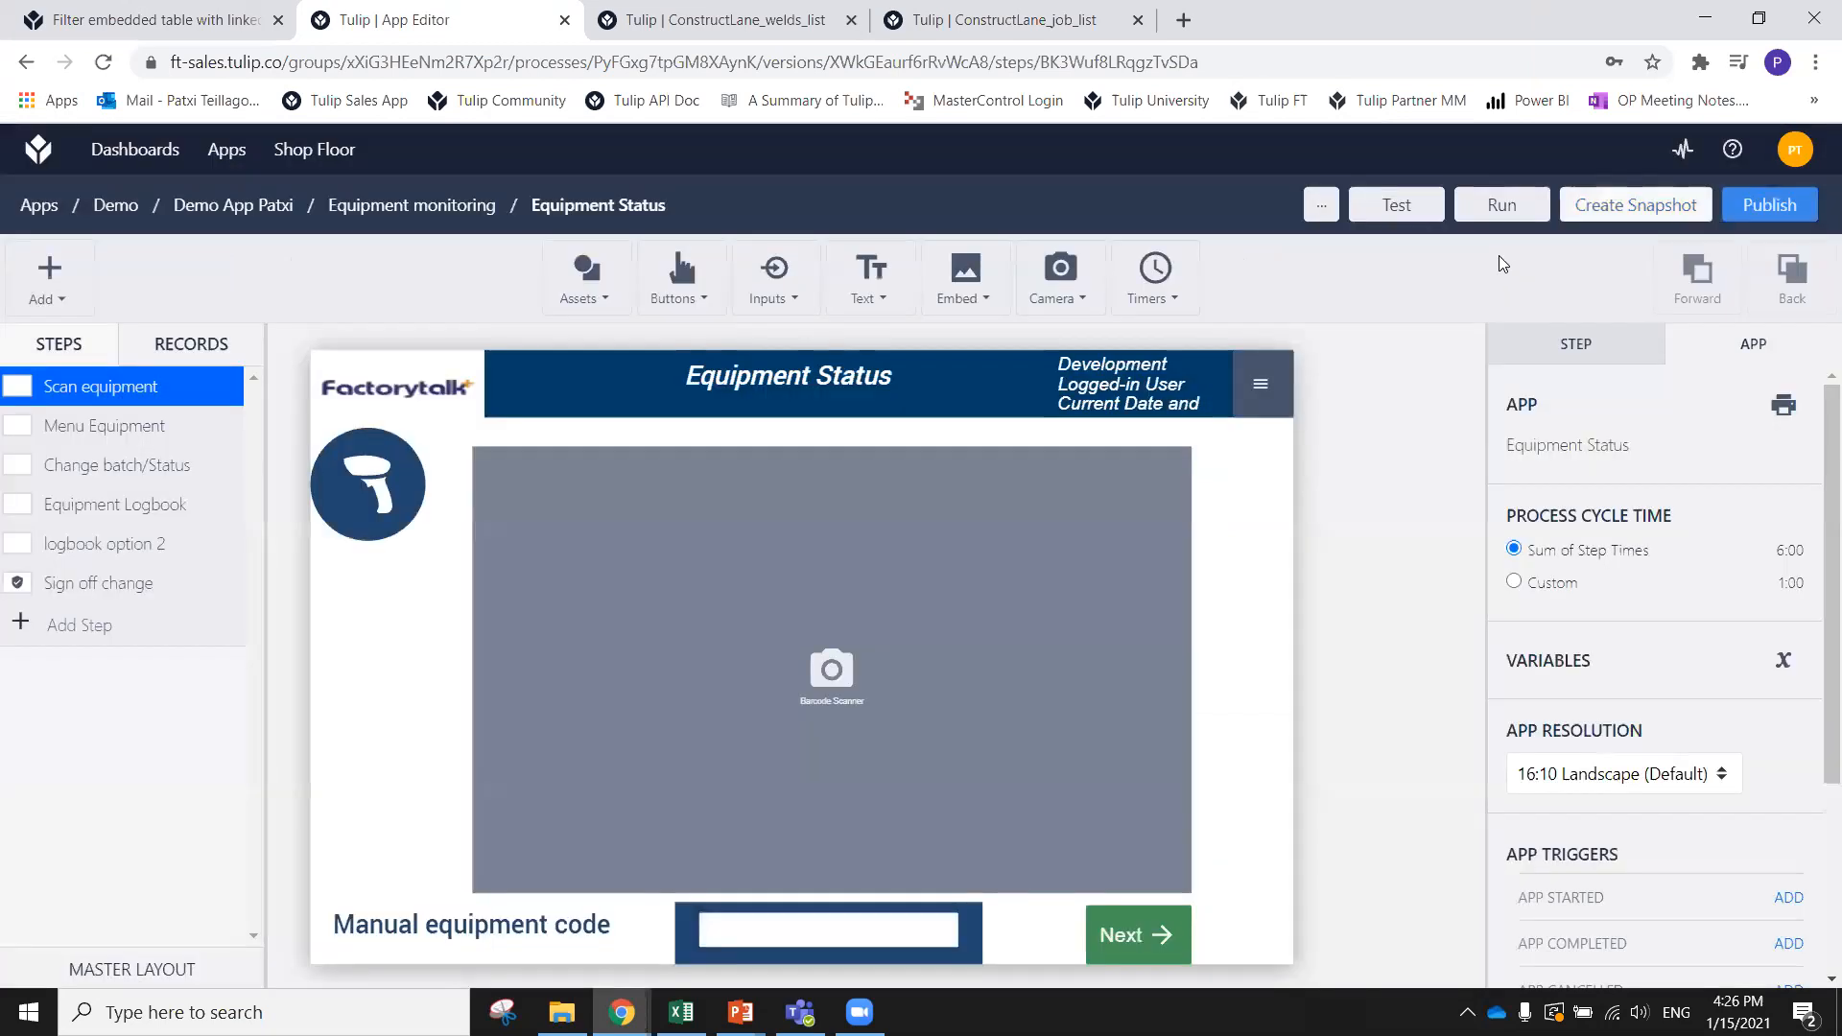
Run the Equipment Status app in Tulip Player and dismiss the player download dialog
left_click(1493, 209)
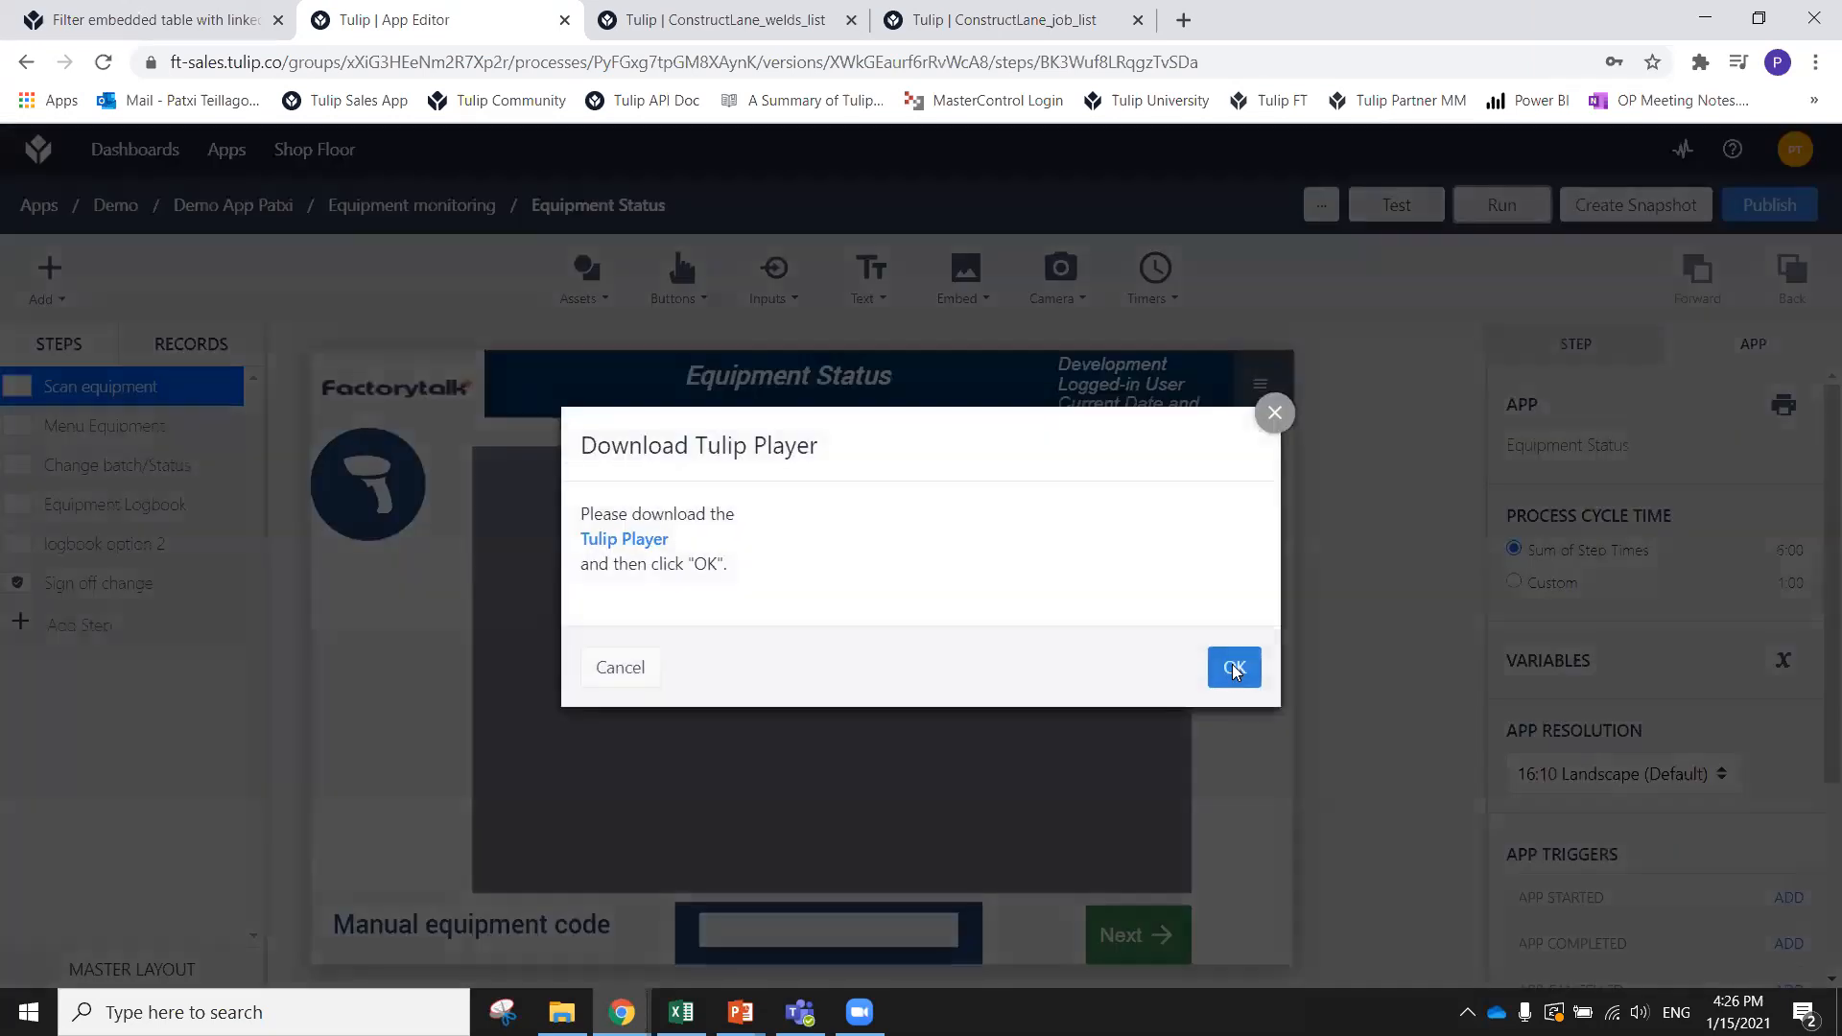
left_click(1235, 668)
left_click(1040, 279)
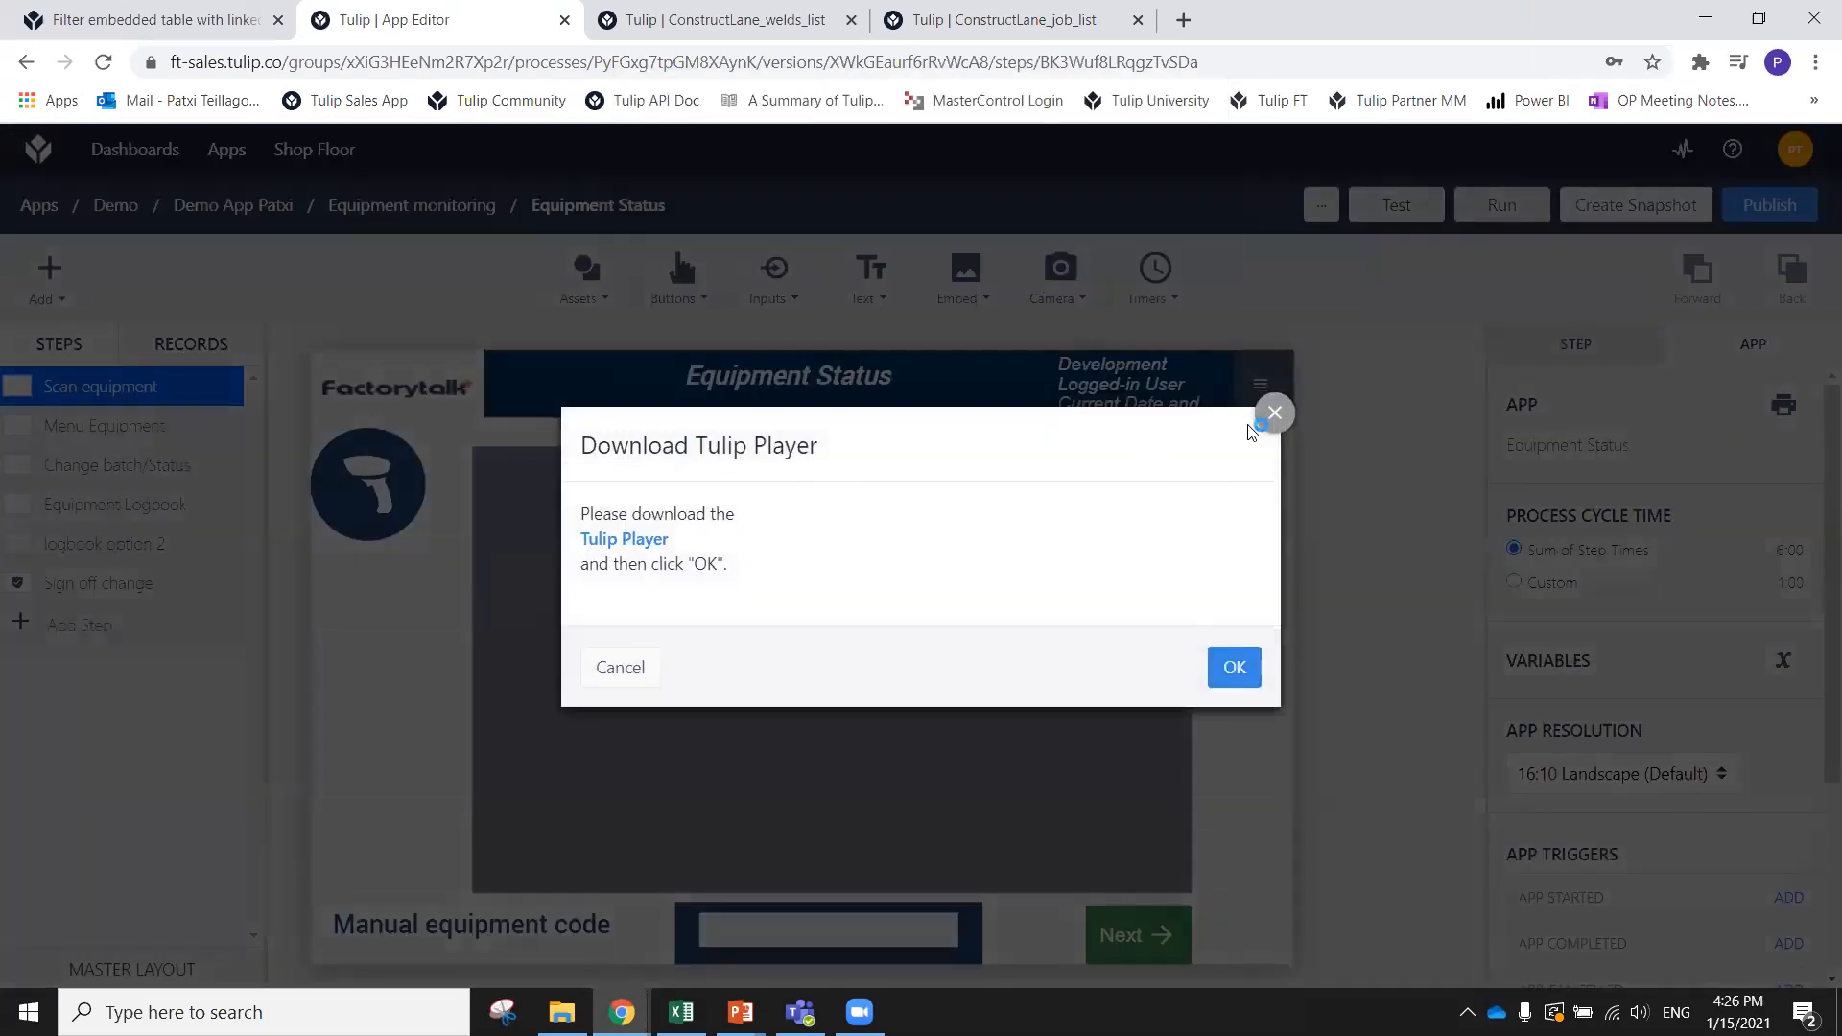
left_click(1274, 415)
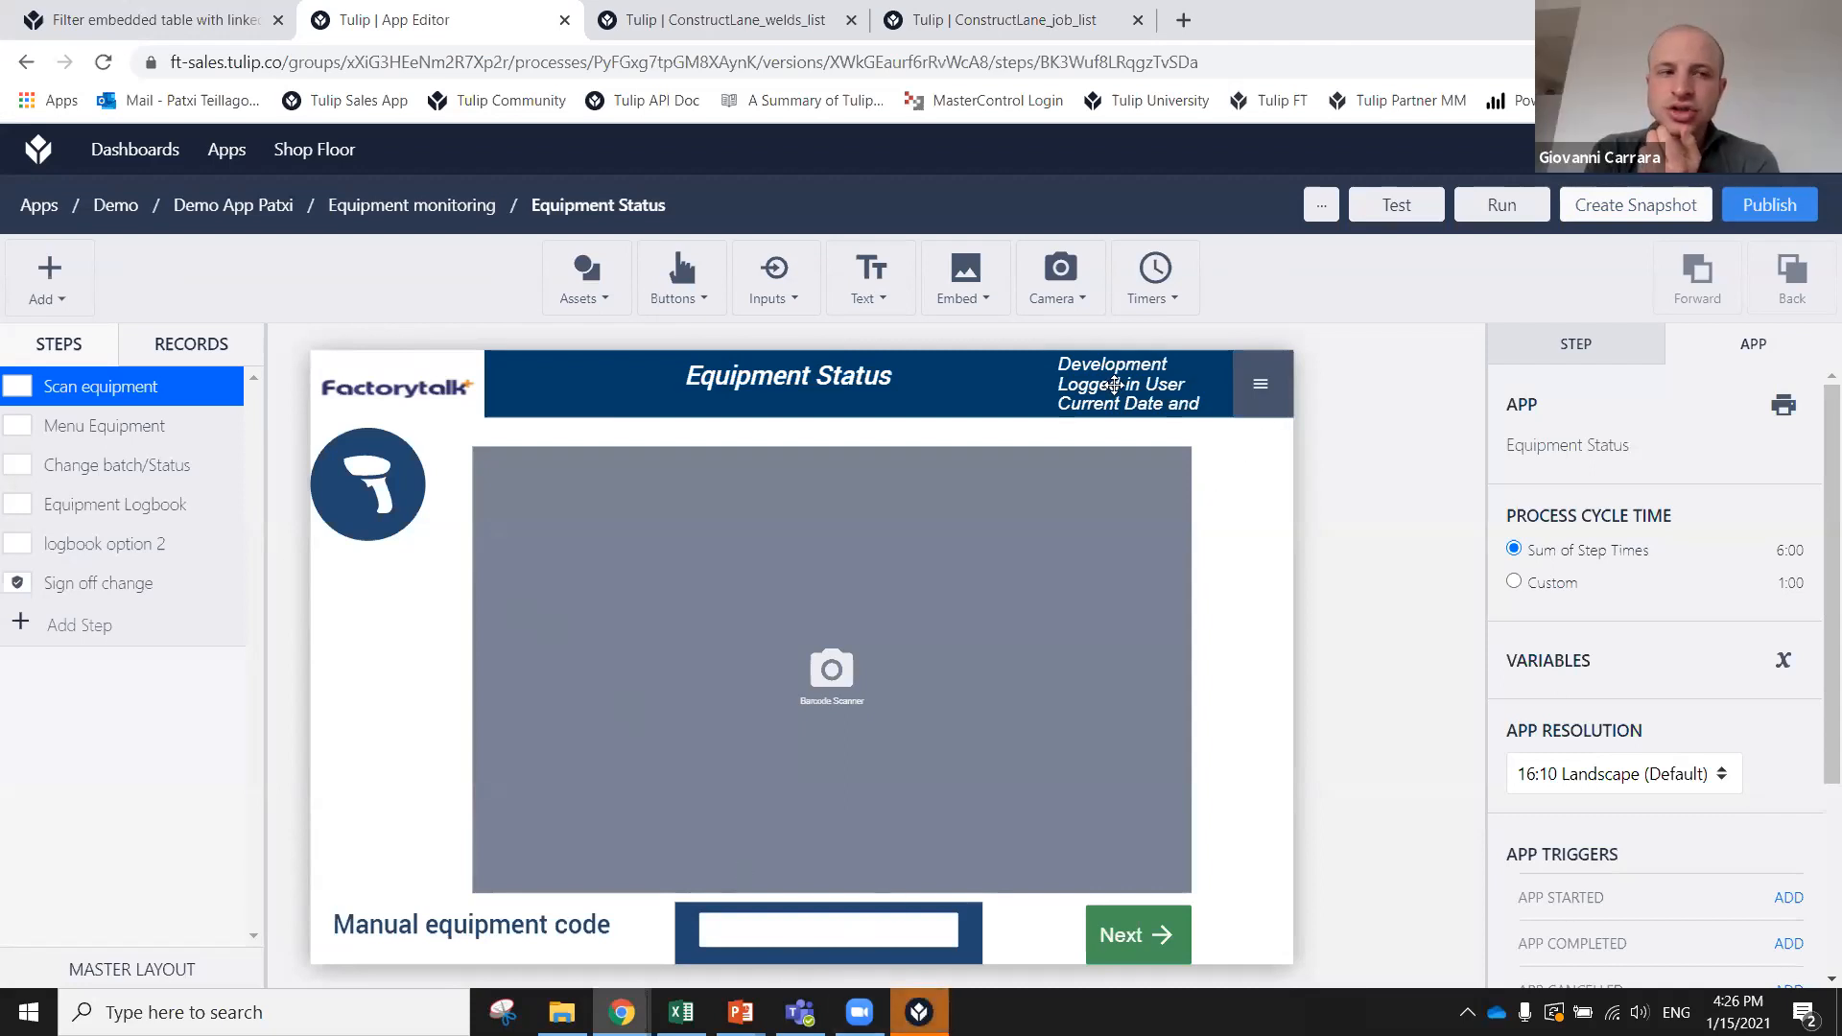
View the fields of the Biocon_Equipment table used by the app's records and open the table itself
left_click(191, 344)
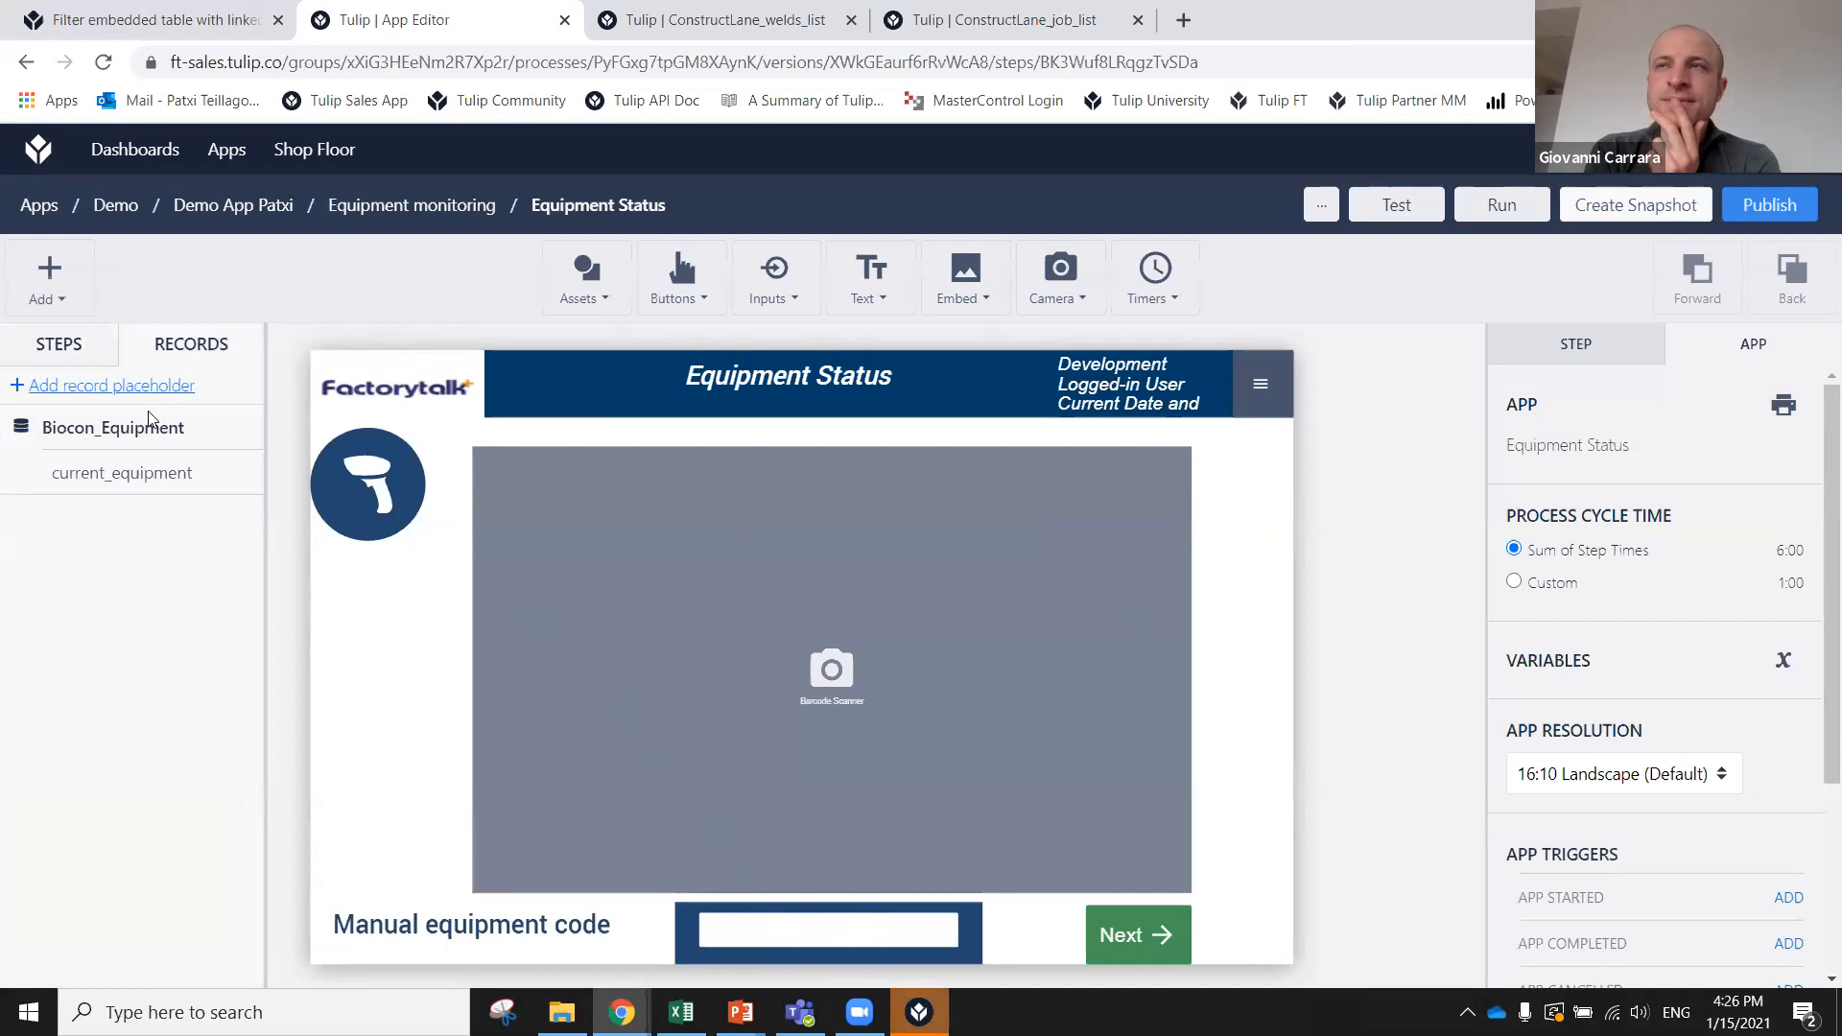
left_click(144, 428)
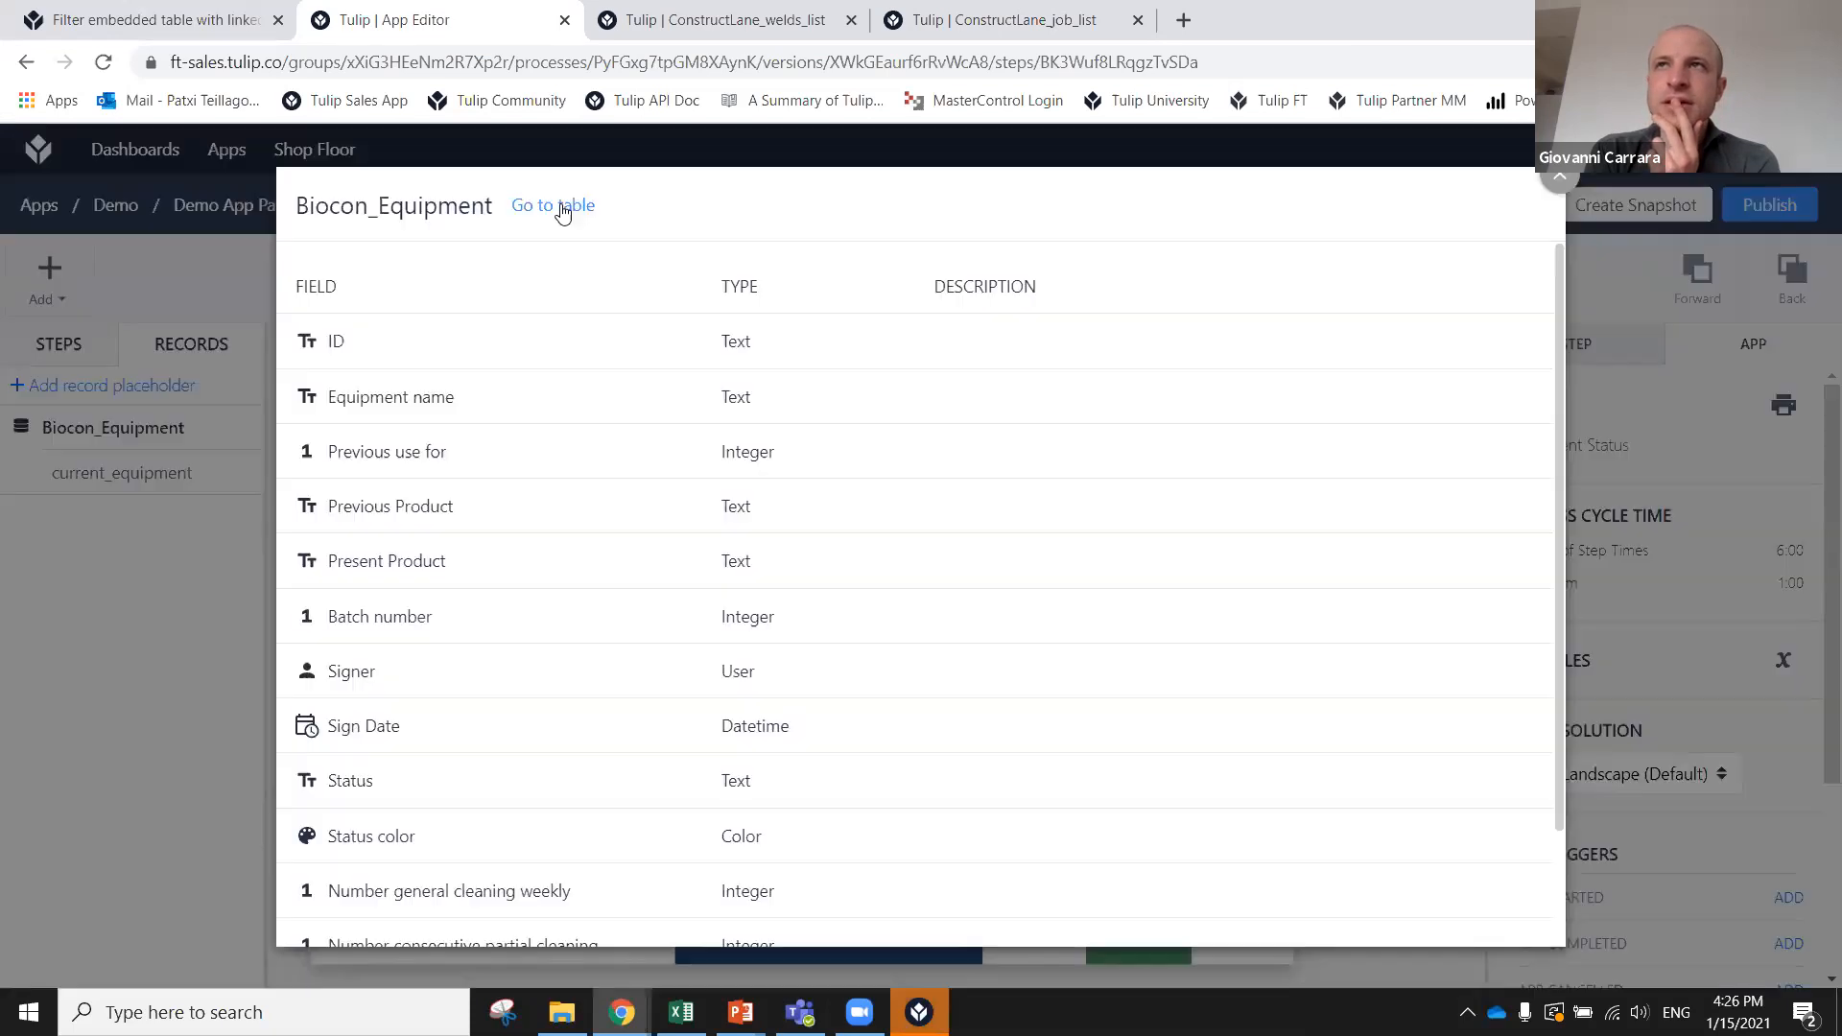
left_click(562, 205)
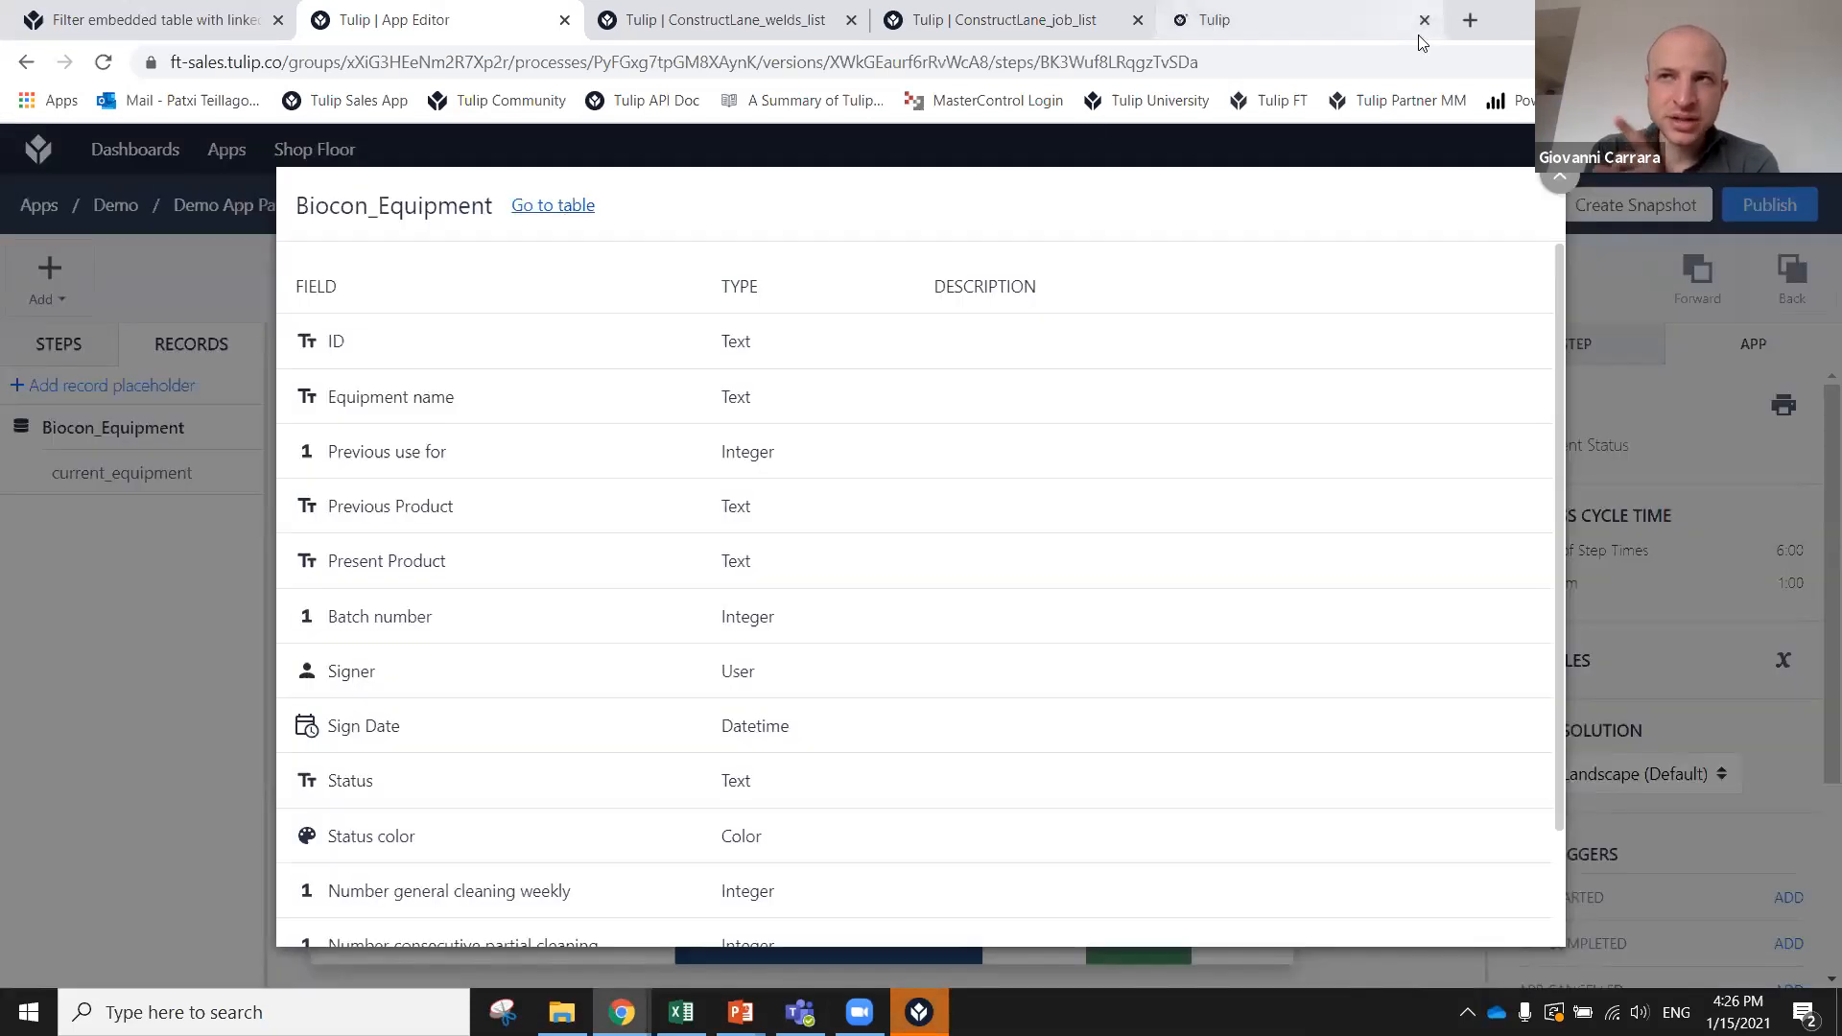
left_click(1418, 34)
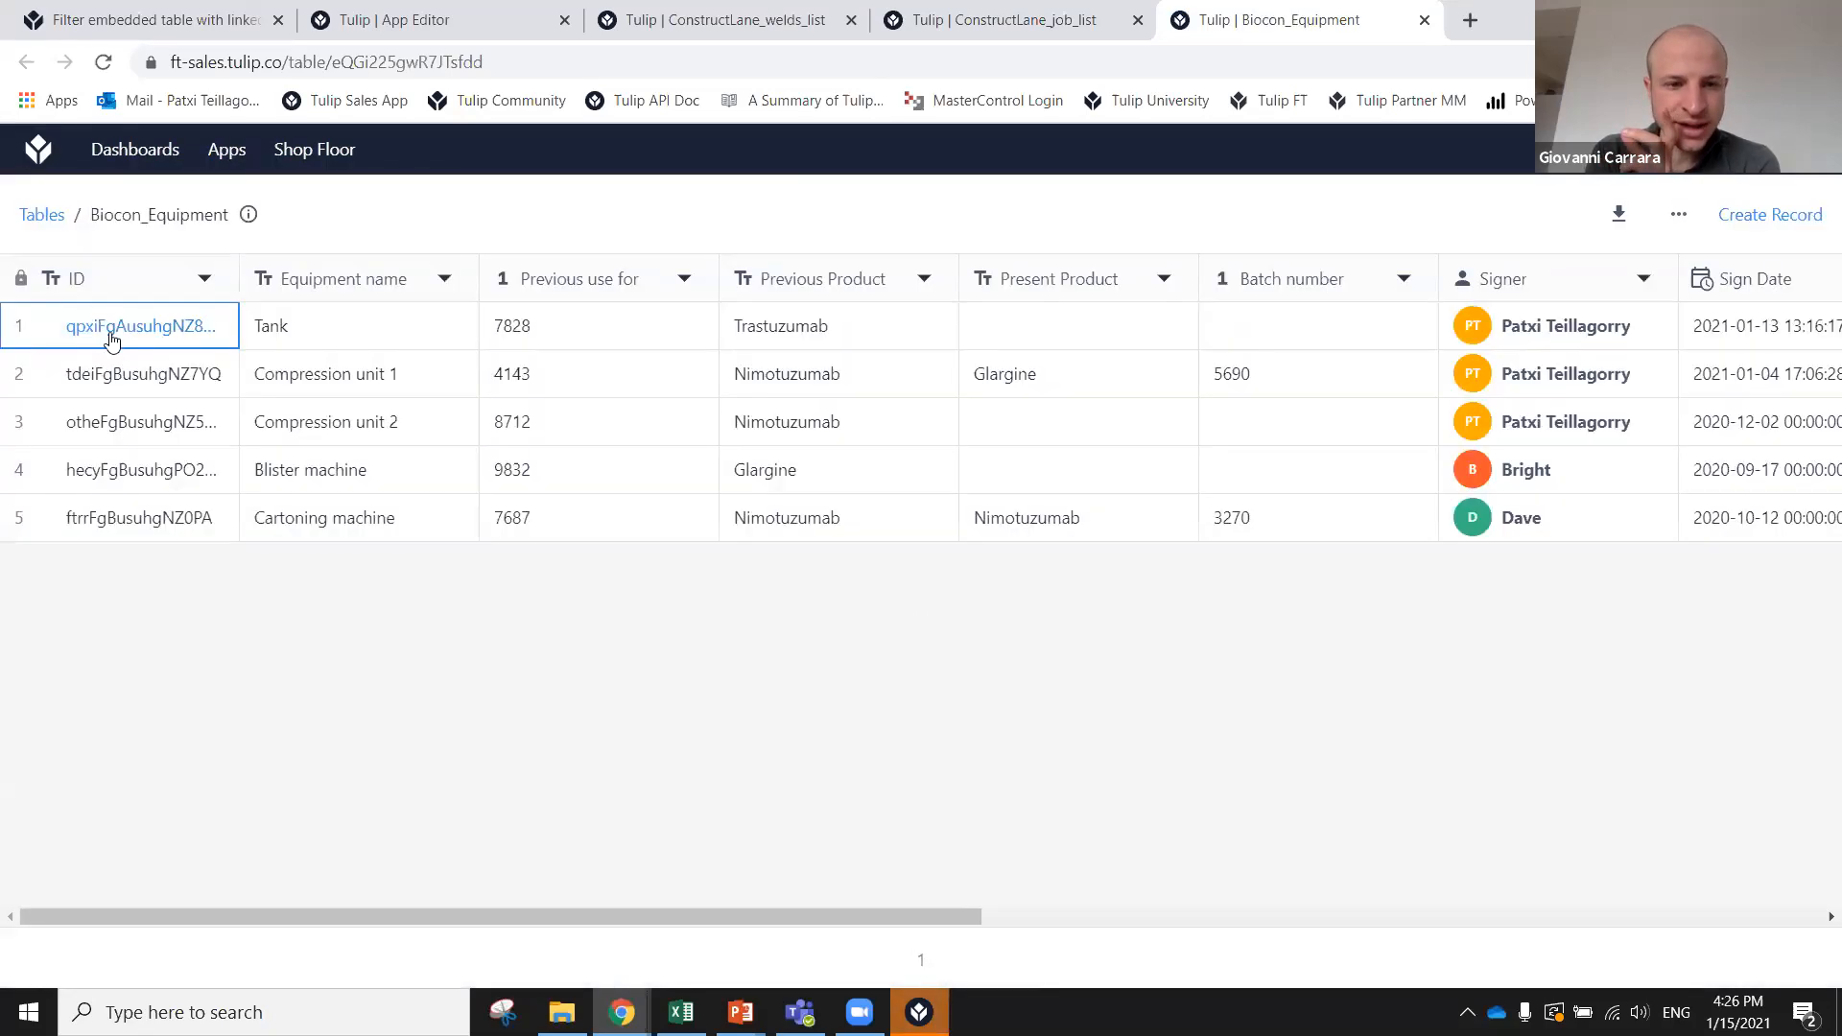
Copy the full ID of the Tank record in Biocon_Equipment, save the record and close the table
left_click_drag(75, 329, 143, 330)
left_click(72, 331)
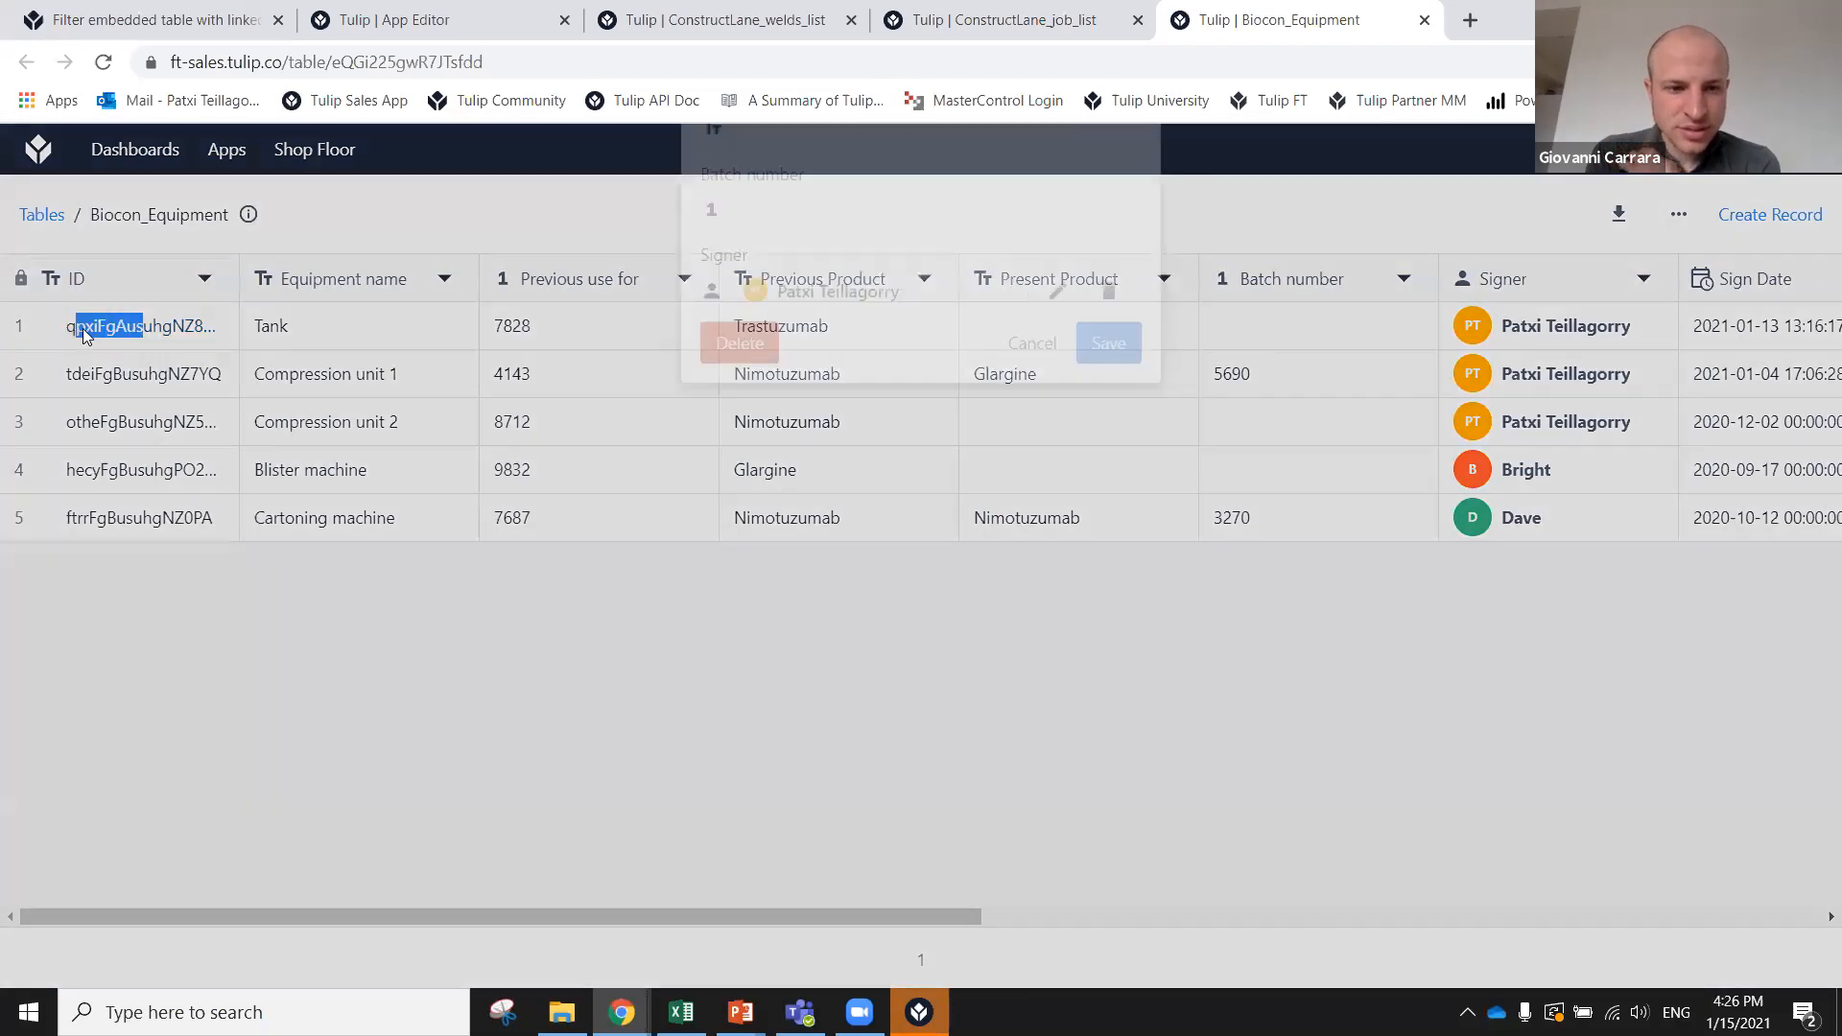
left_click_drag(742, 343, 929, 358)
key("ctrl+c")
left_click(1134, 902)
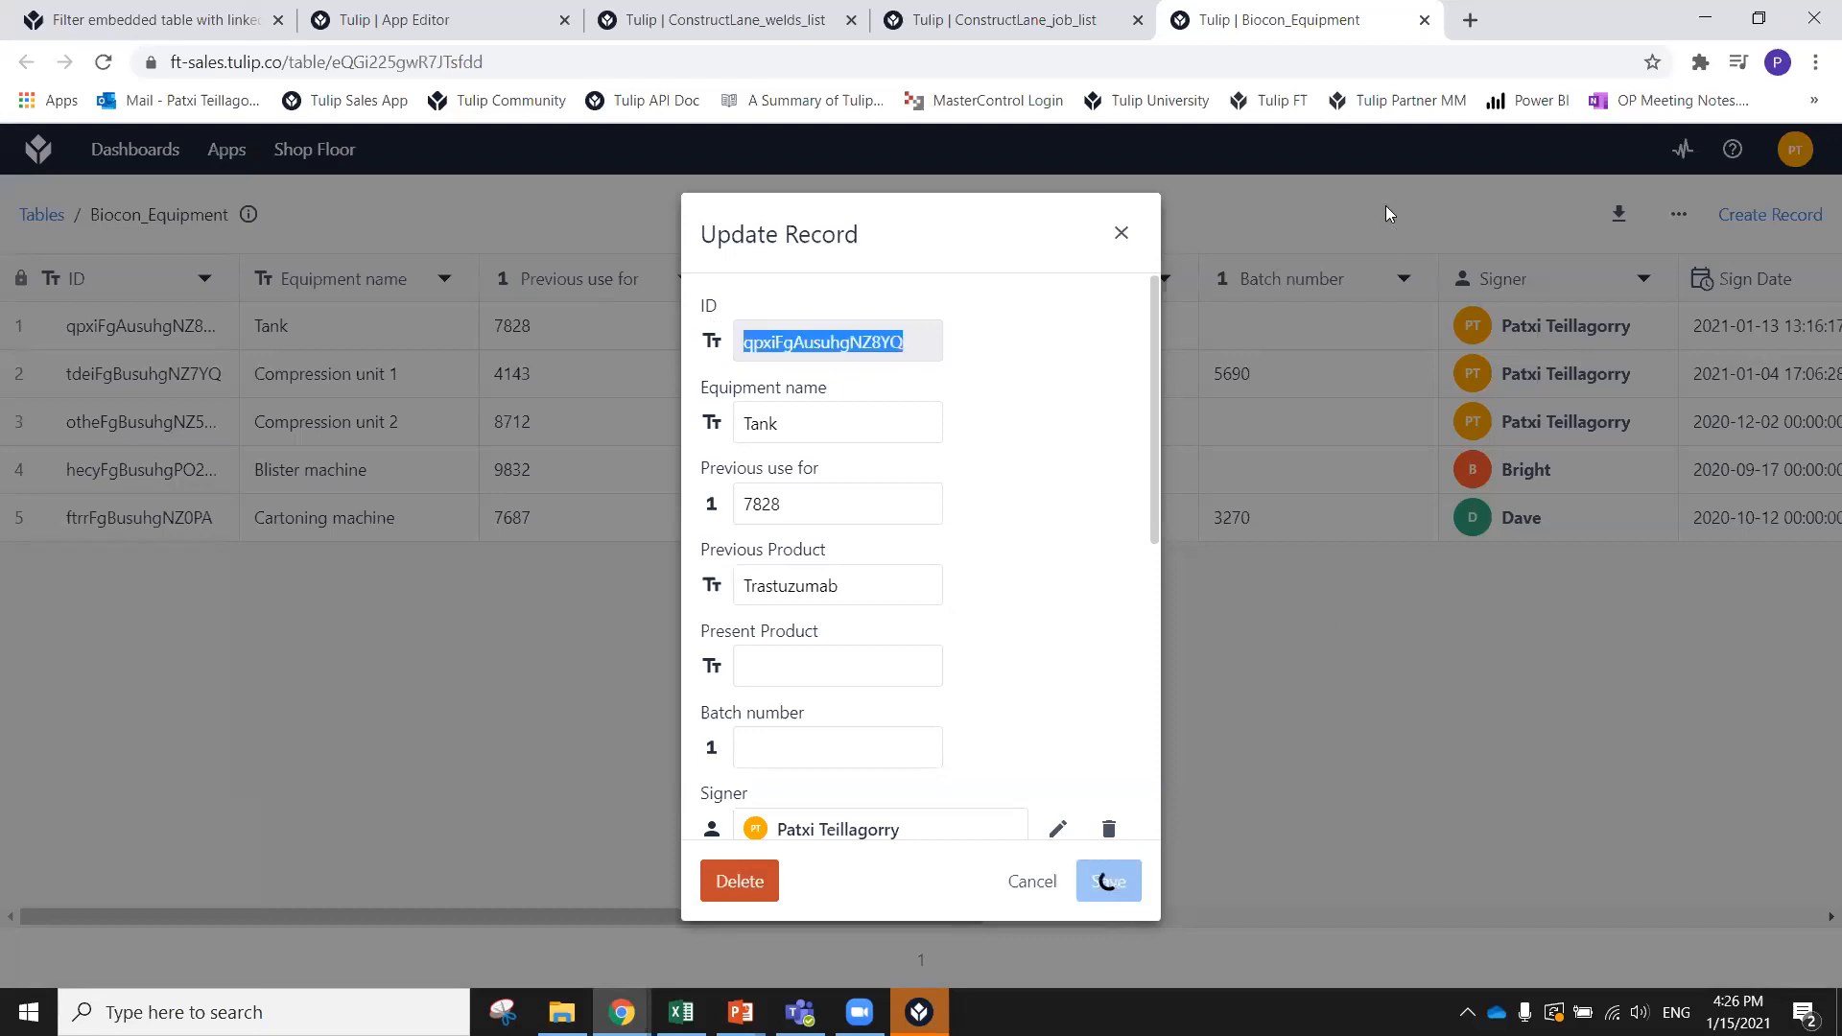
left_click(1423, 20)
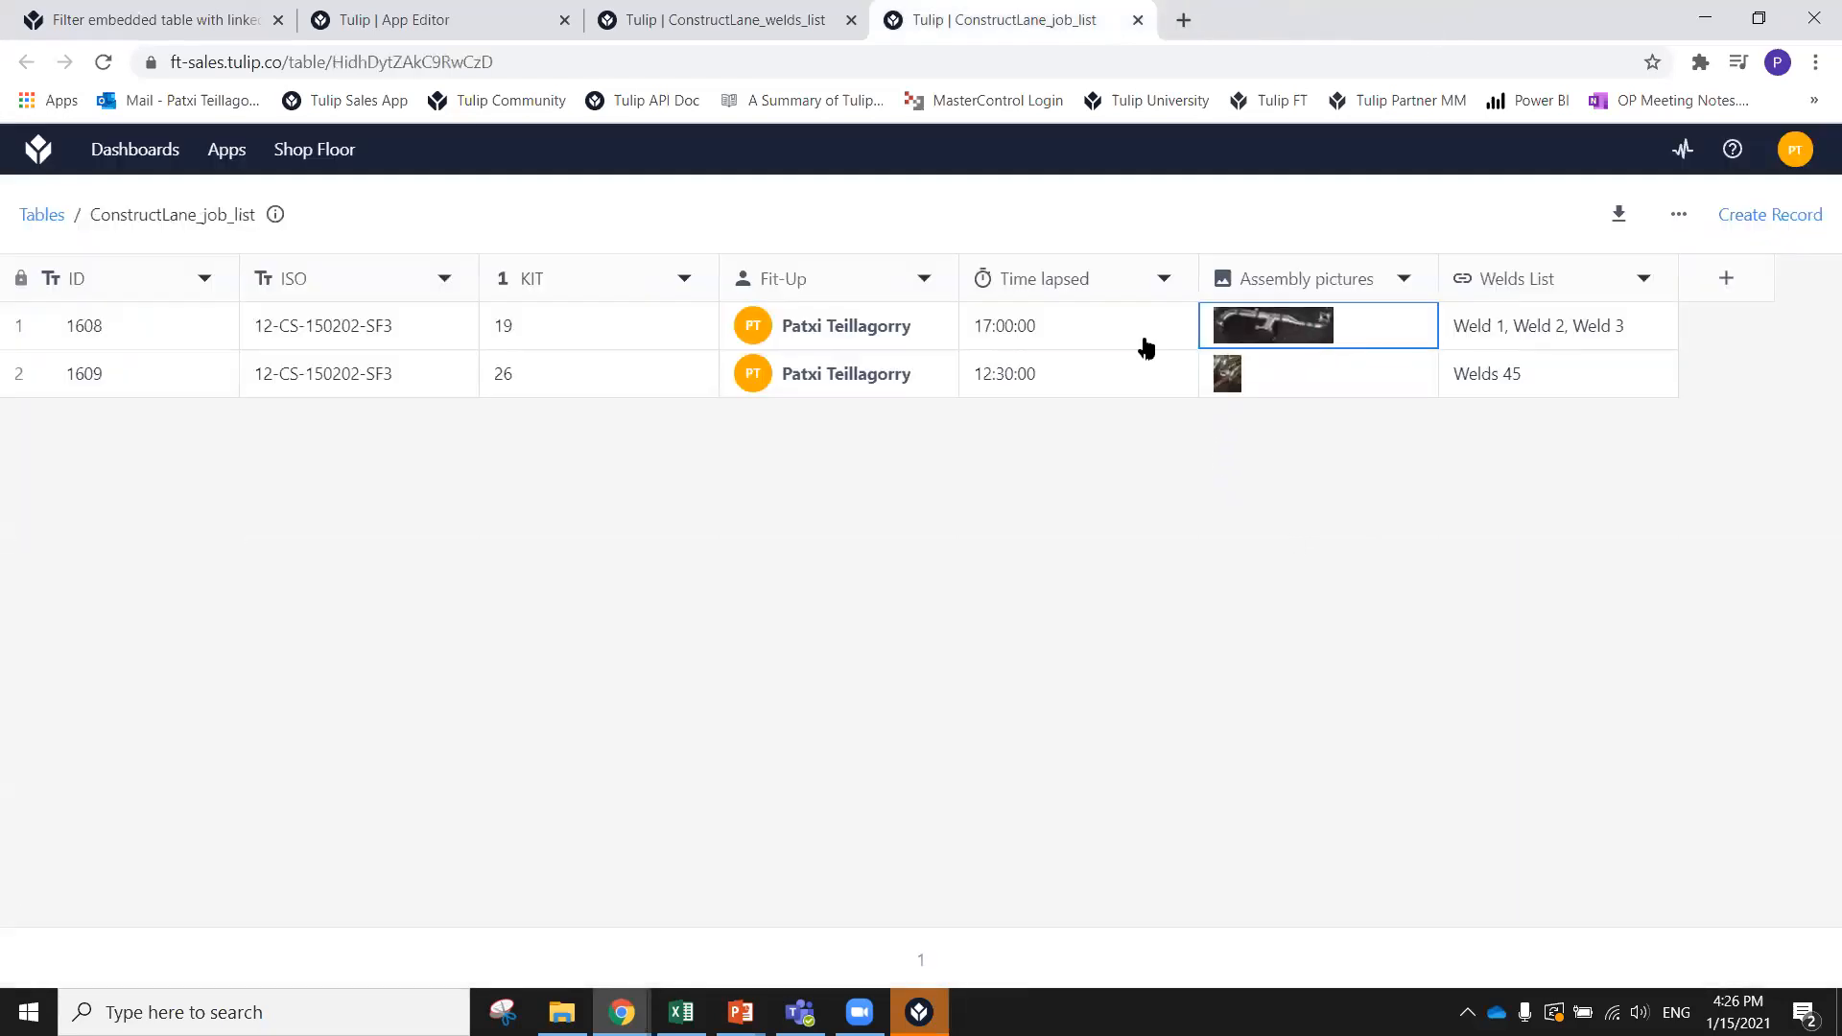
Return to the Equipment Status app editor, close the Biocon_Equipment field list and show the app's steps
left_click(432, 20)
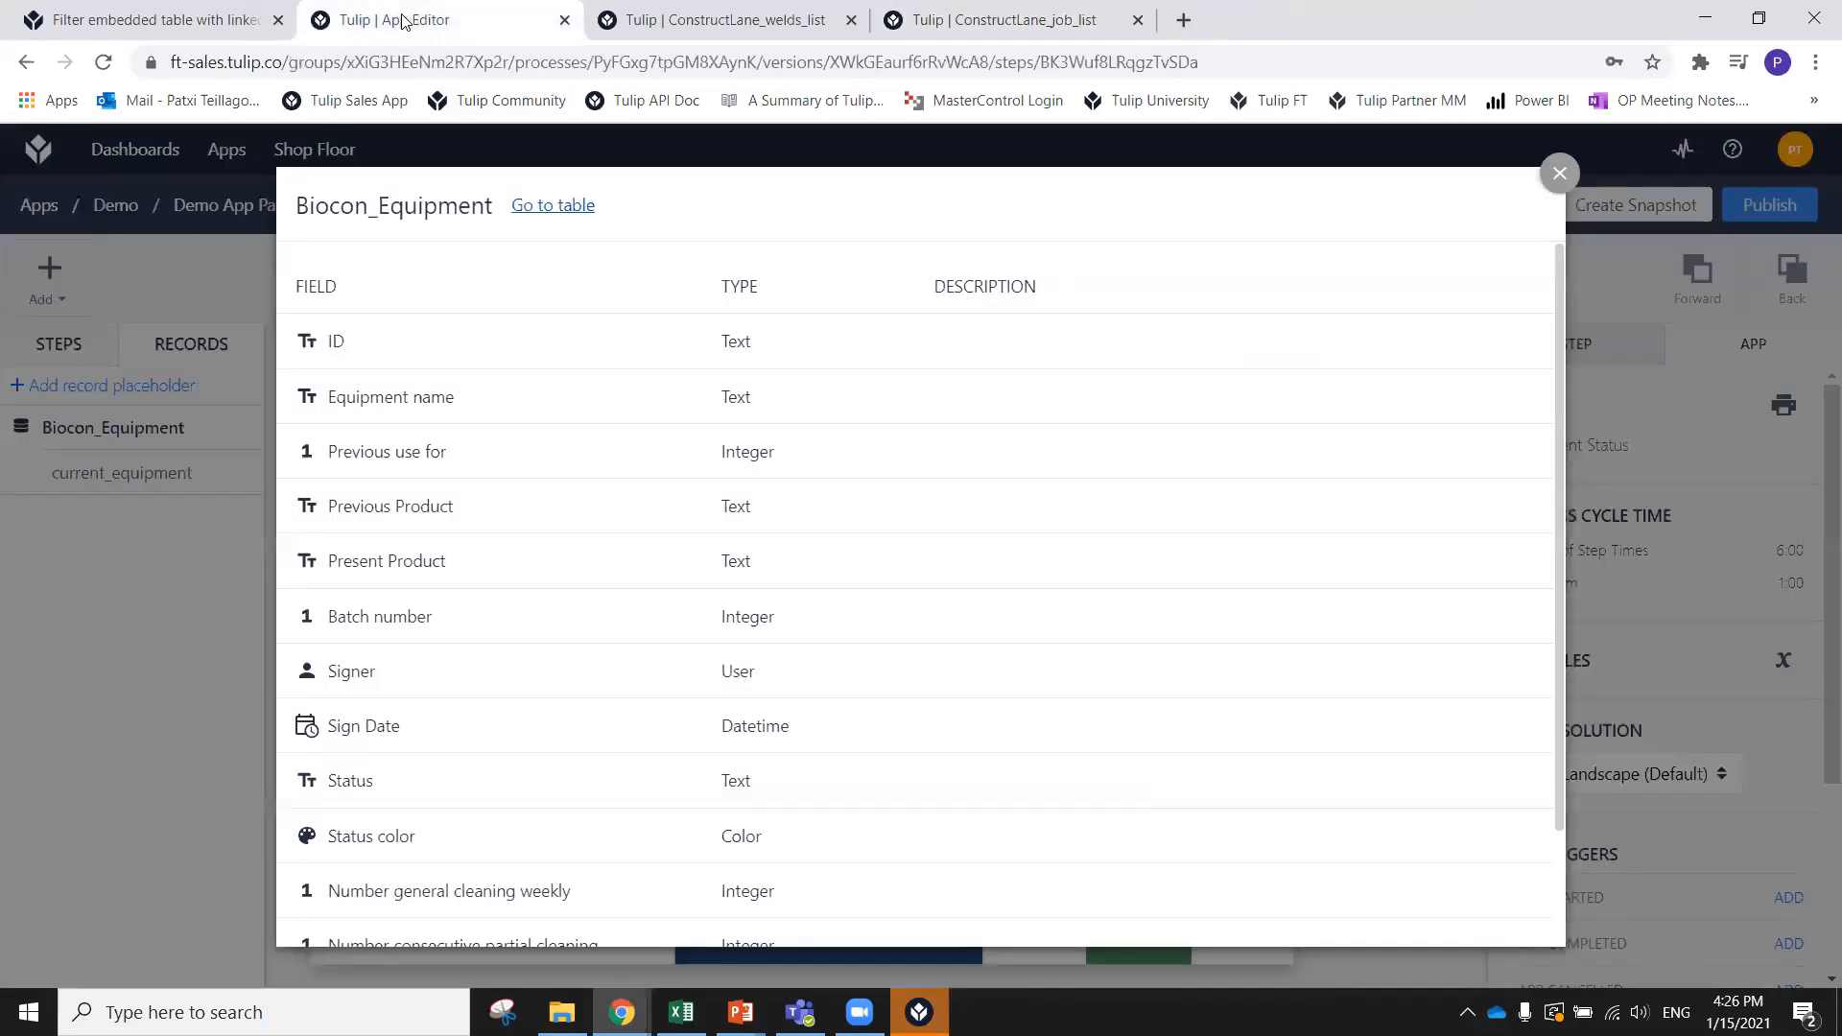
left_click(1559, 173)
left_click(77, 350)
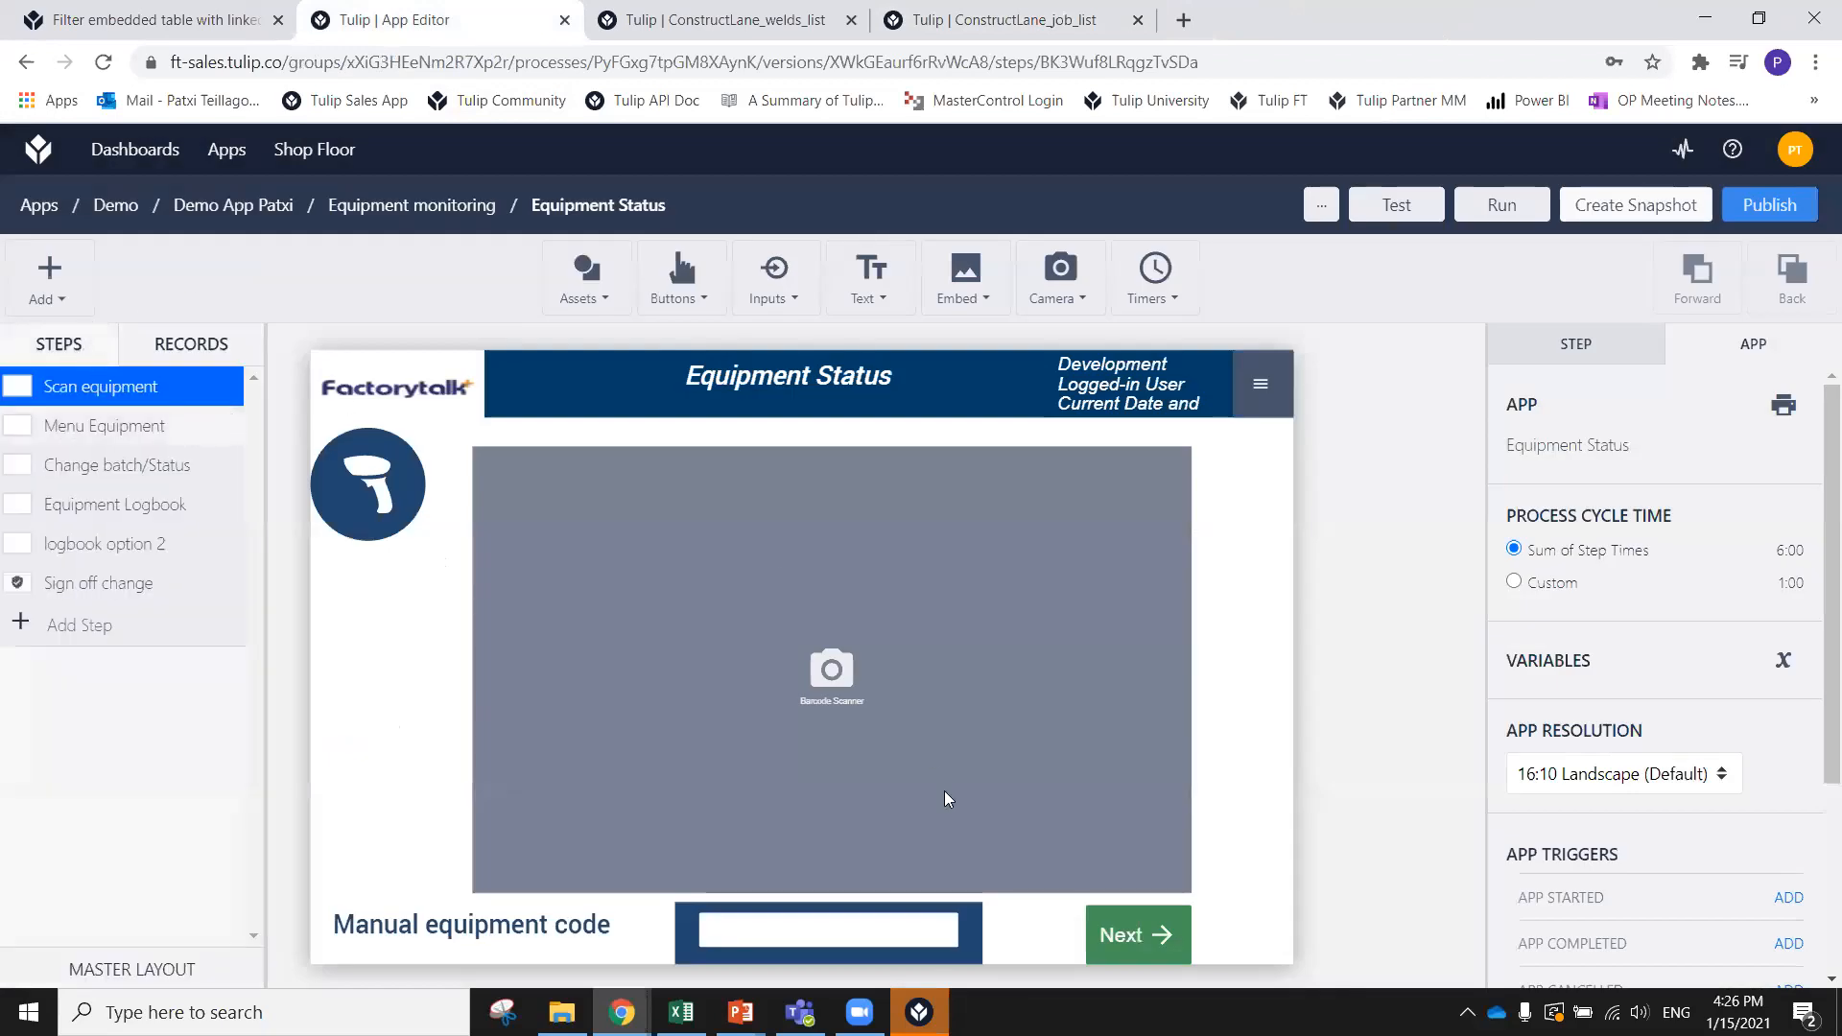
Switch to Tulip Player, paste the copied Tank ID as the manual equipment code and continue to the equipment menu
left_click(920, 1013)
left_click(1026, 797)
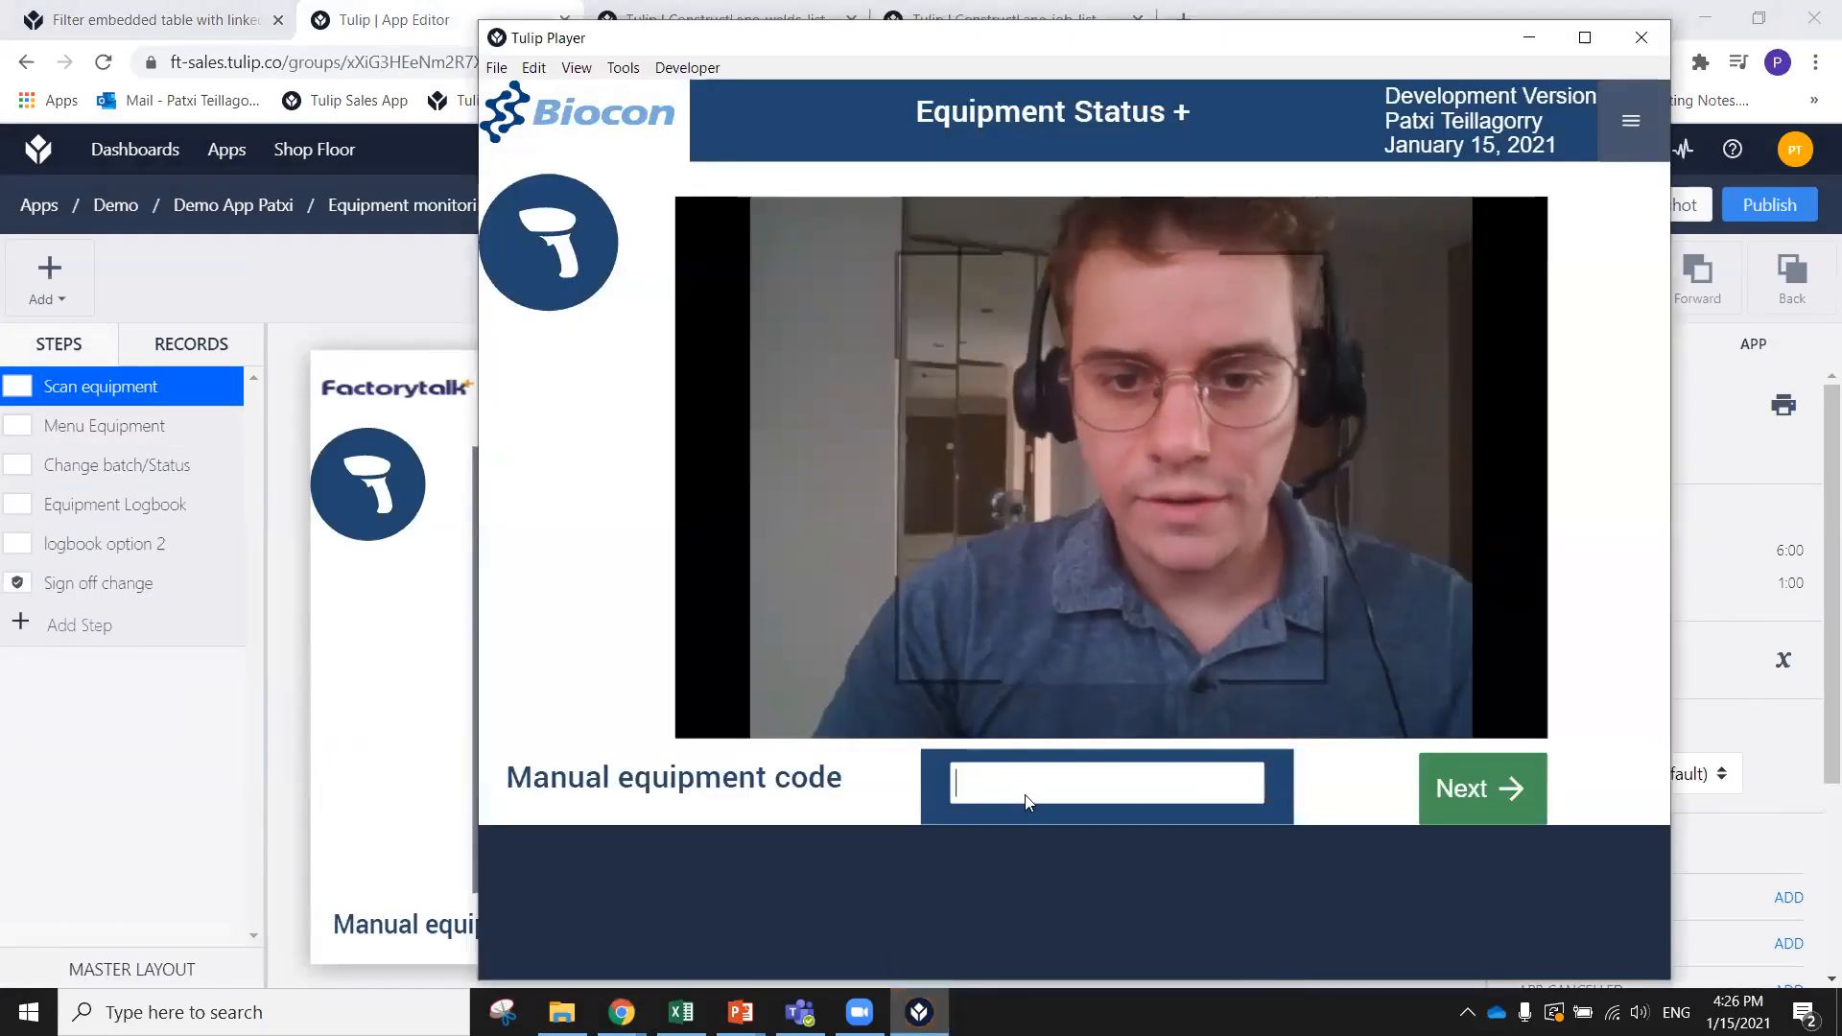
key("ctrl+v")
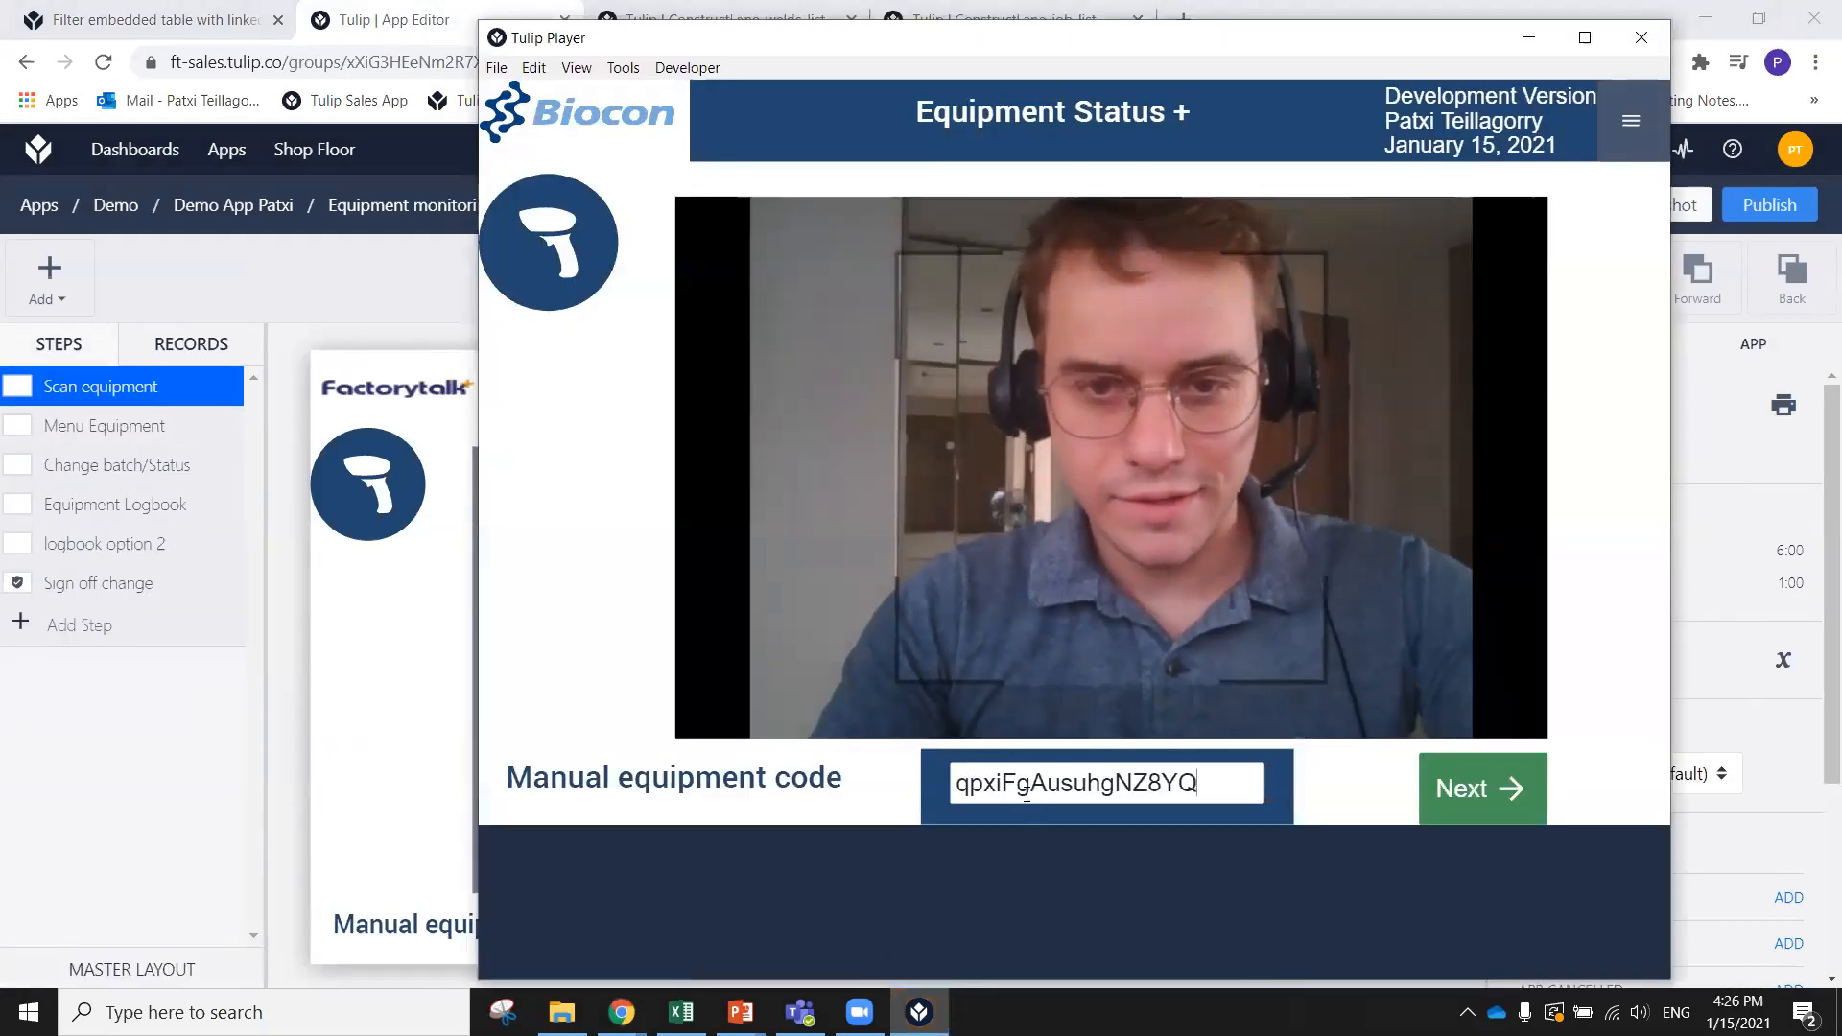
left_click(1445, 789)
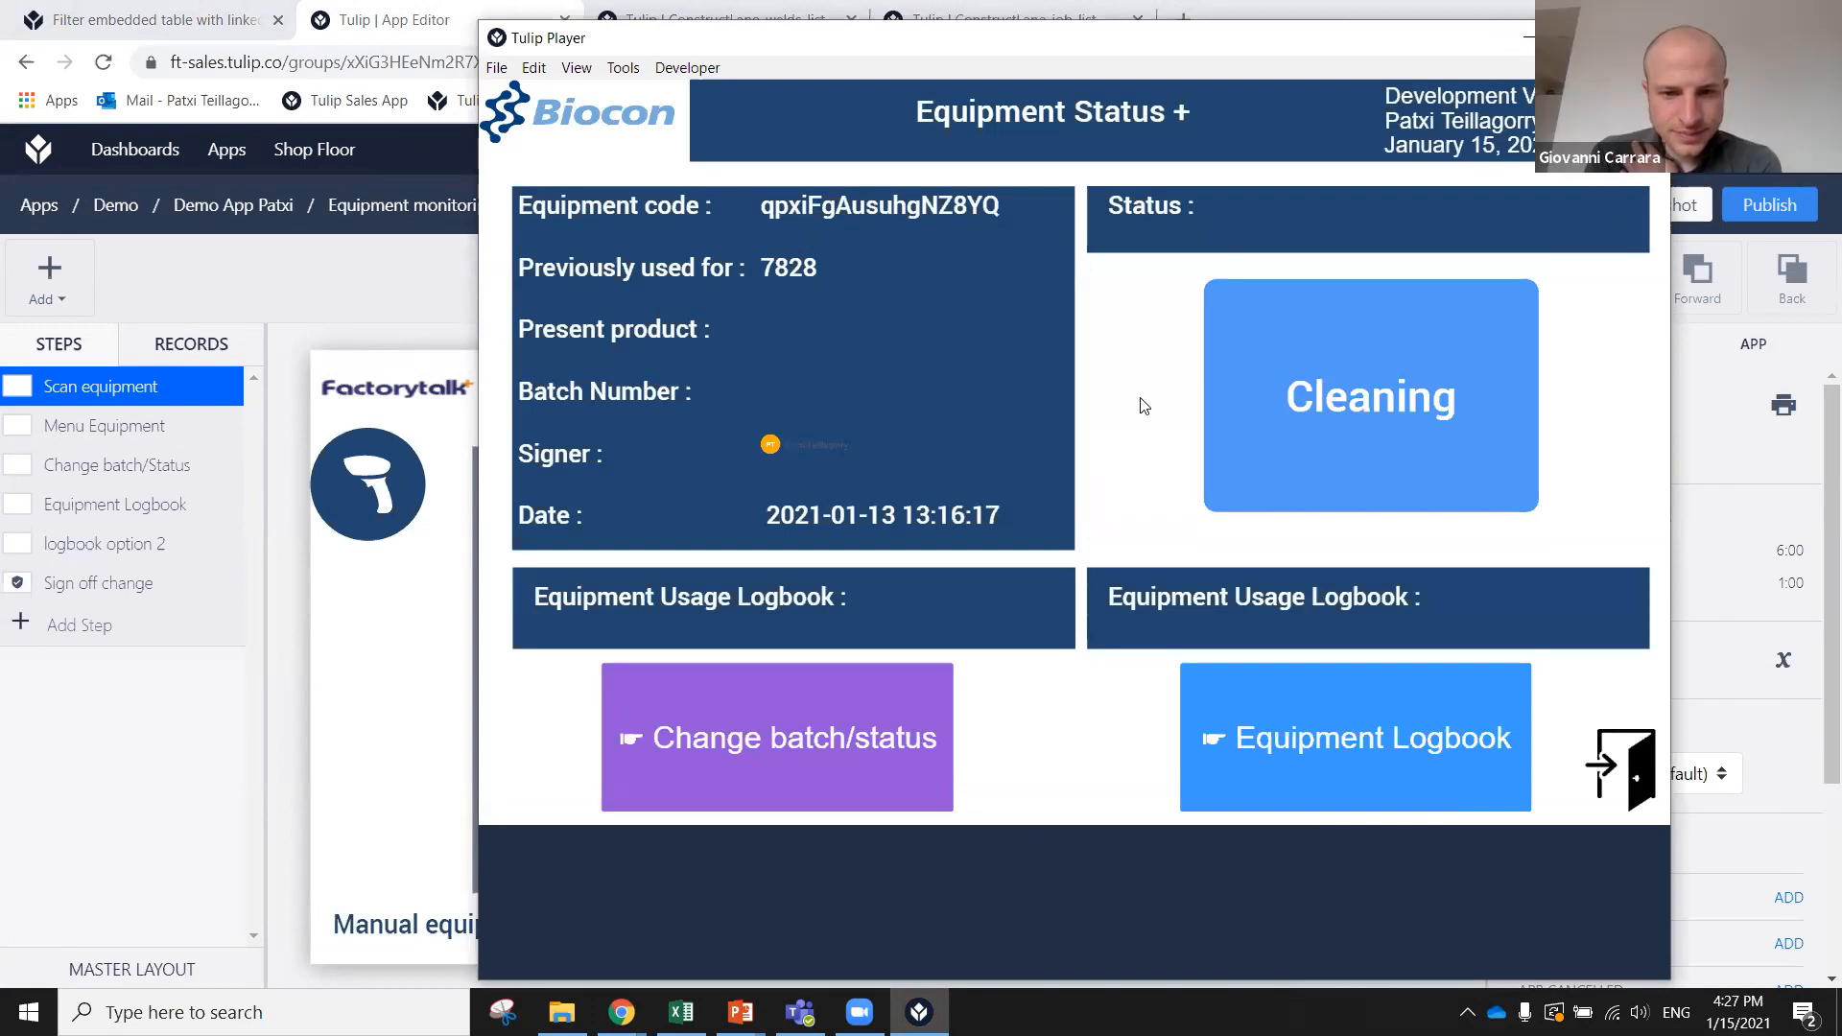
Exit the Biocon app in Tulip Player and run the Equipment Status app from its editor
left_click(1620, 760)
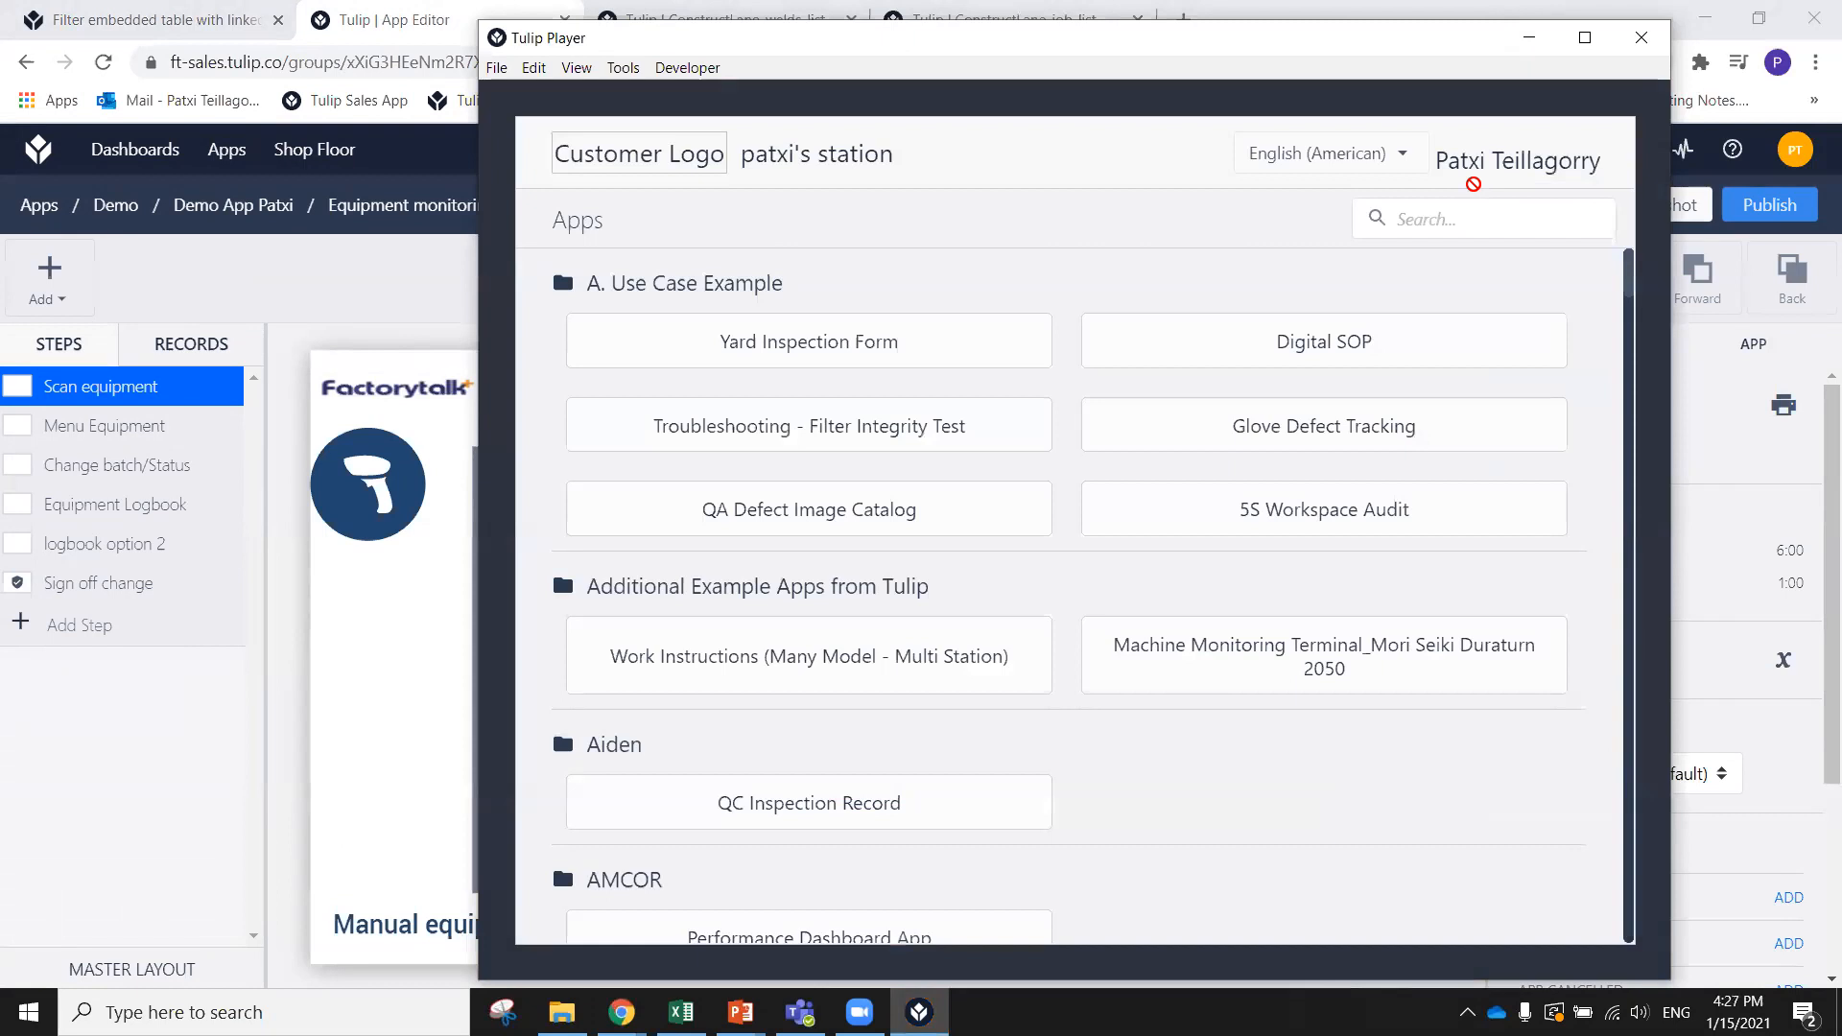
left_click(1530, 40)
left_click(1502, 204)
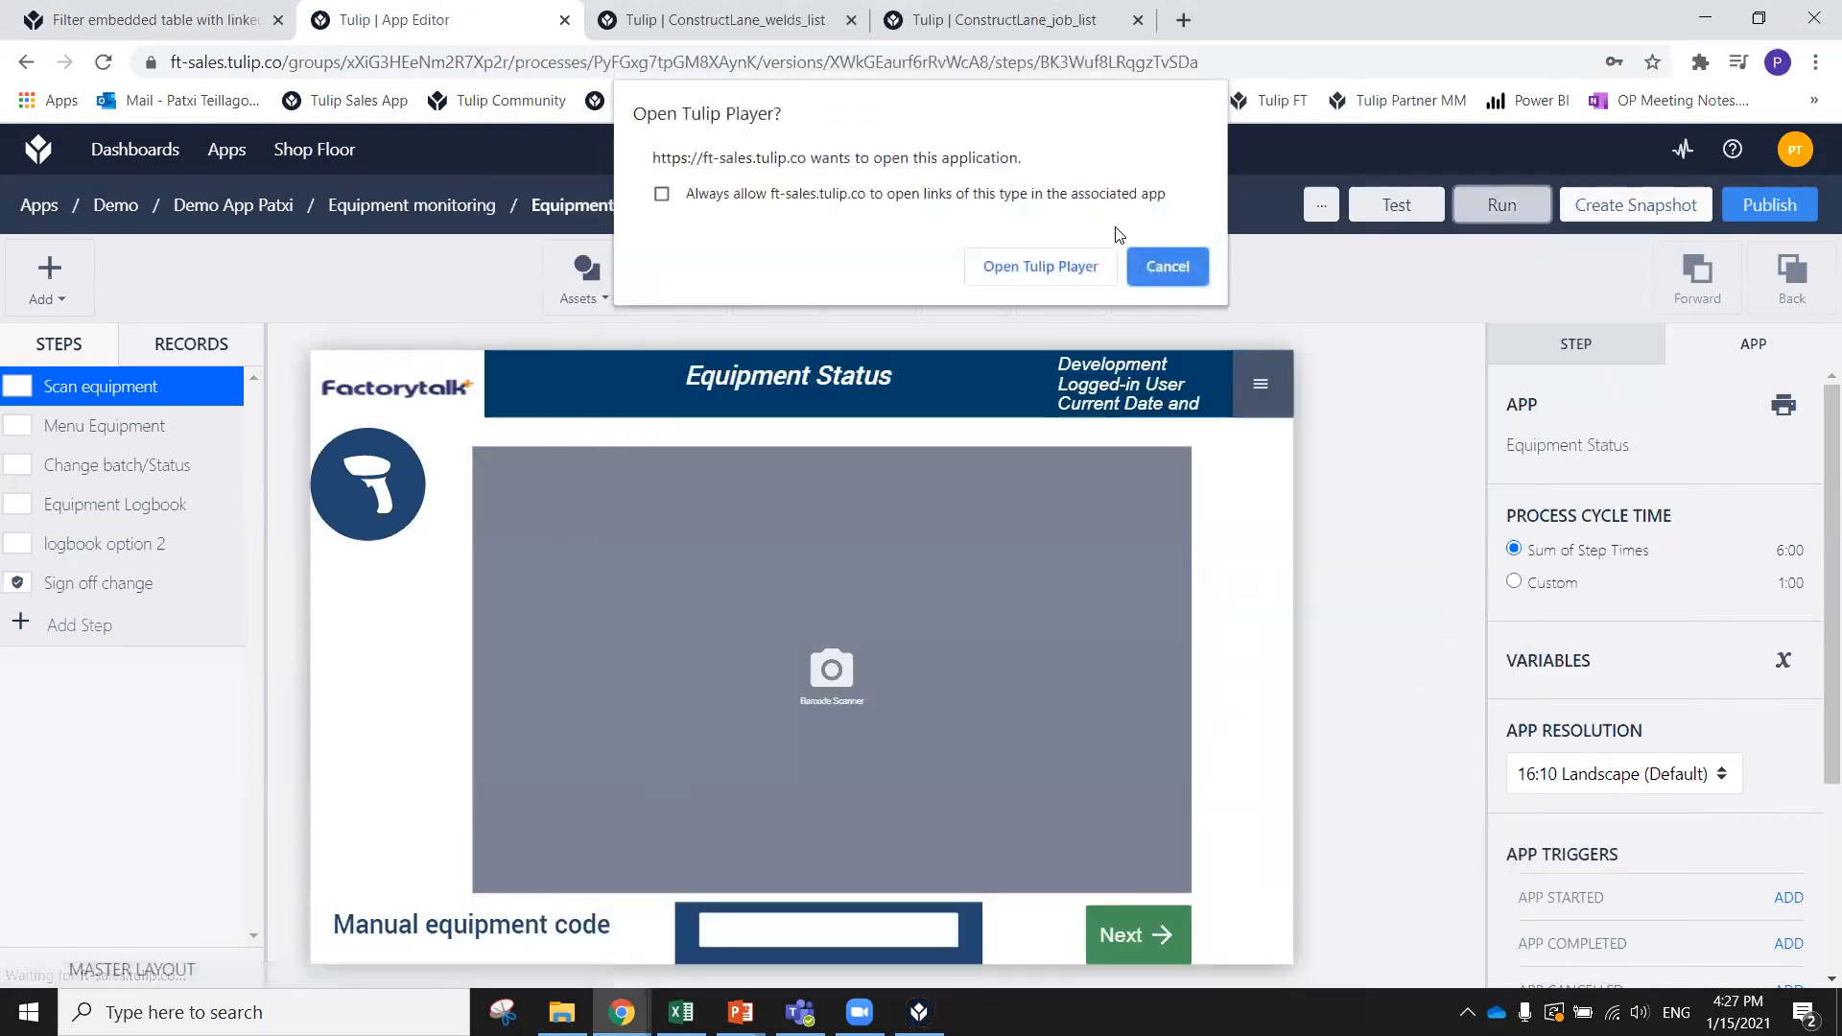
left_click(1065, 263)
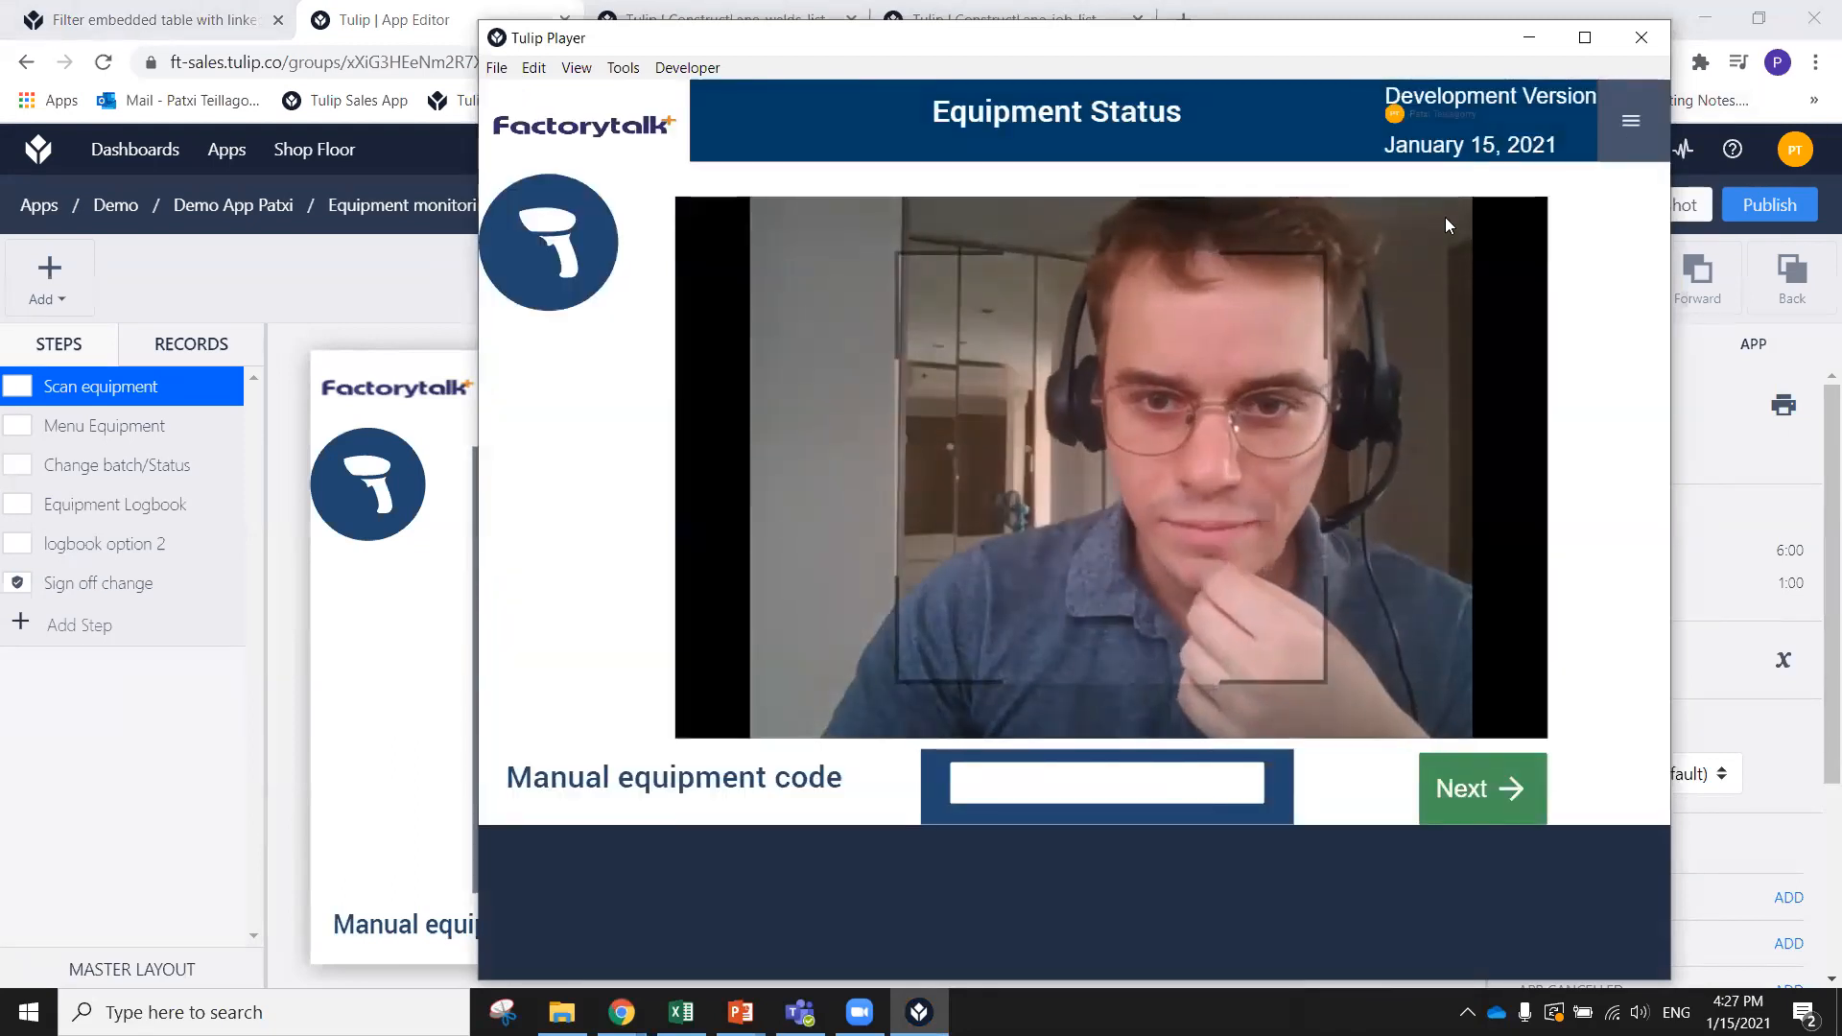
Paste the copied Tank ID as the manual equipment code, continue to the equipment menu and minimize Tulip Player
left_click(1149, 779)
key("ctrl+v")
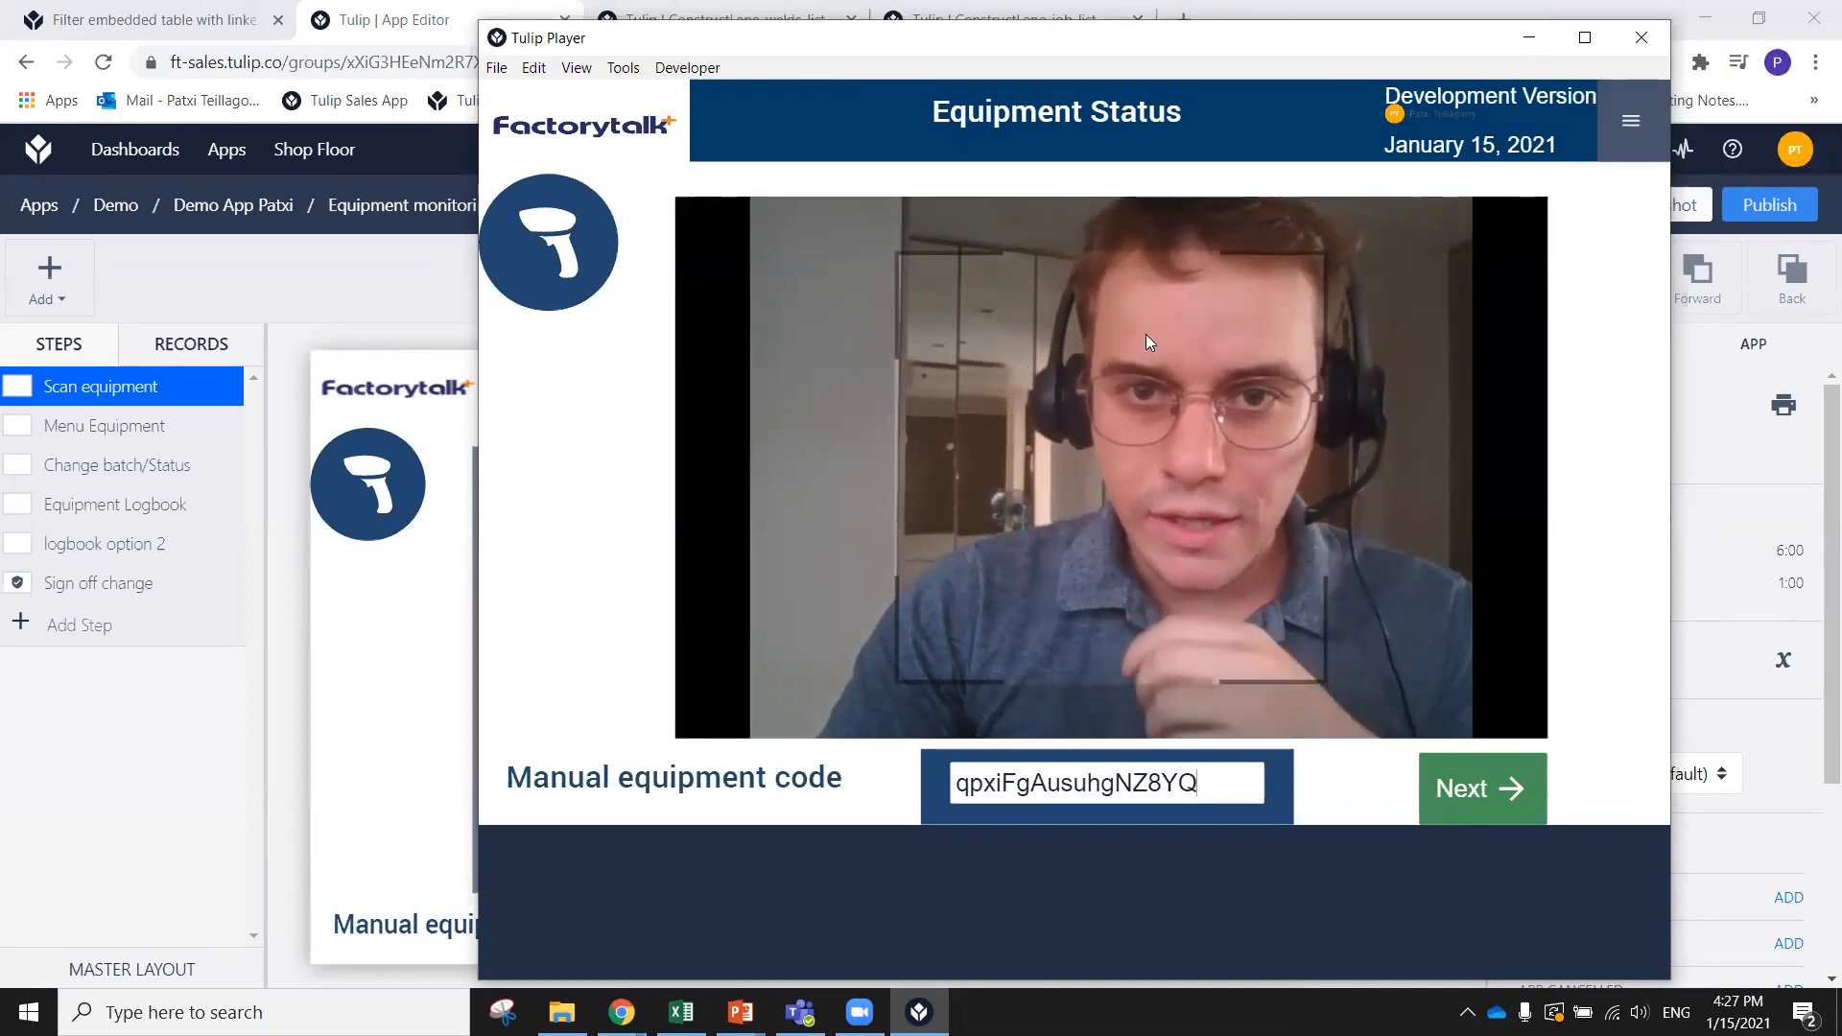
left_click(1472, 808)
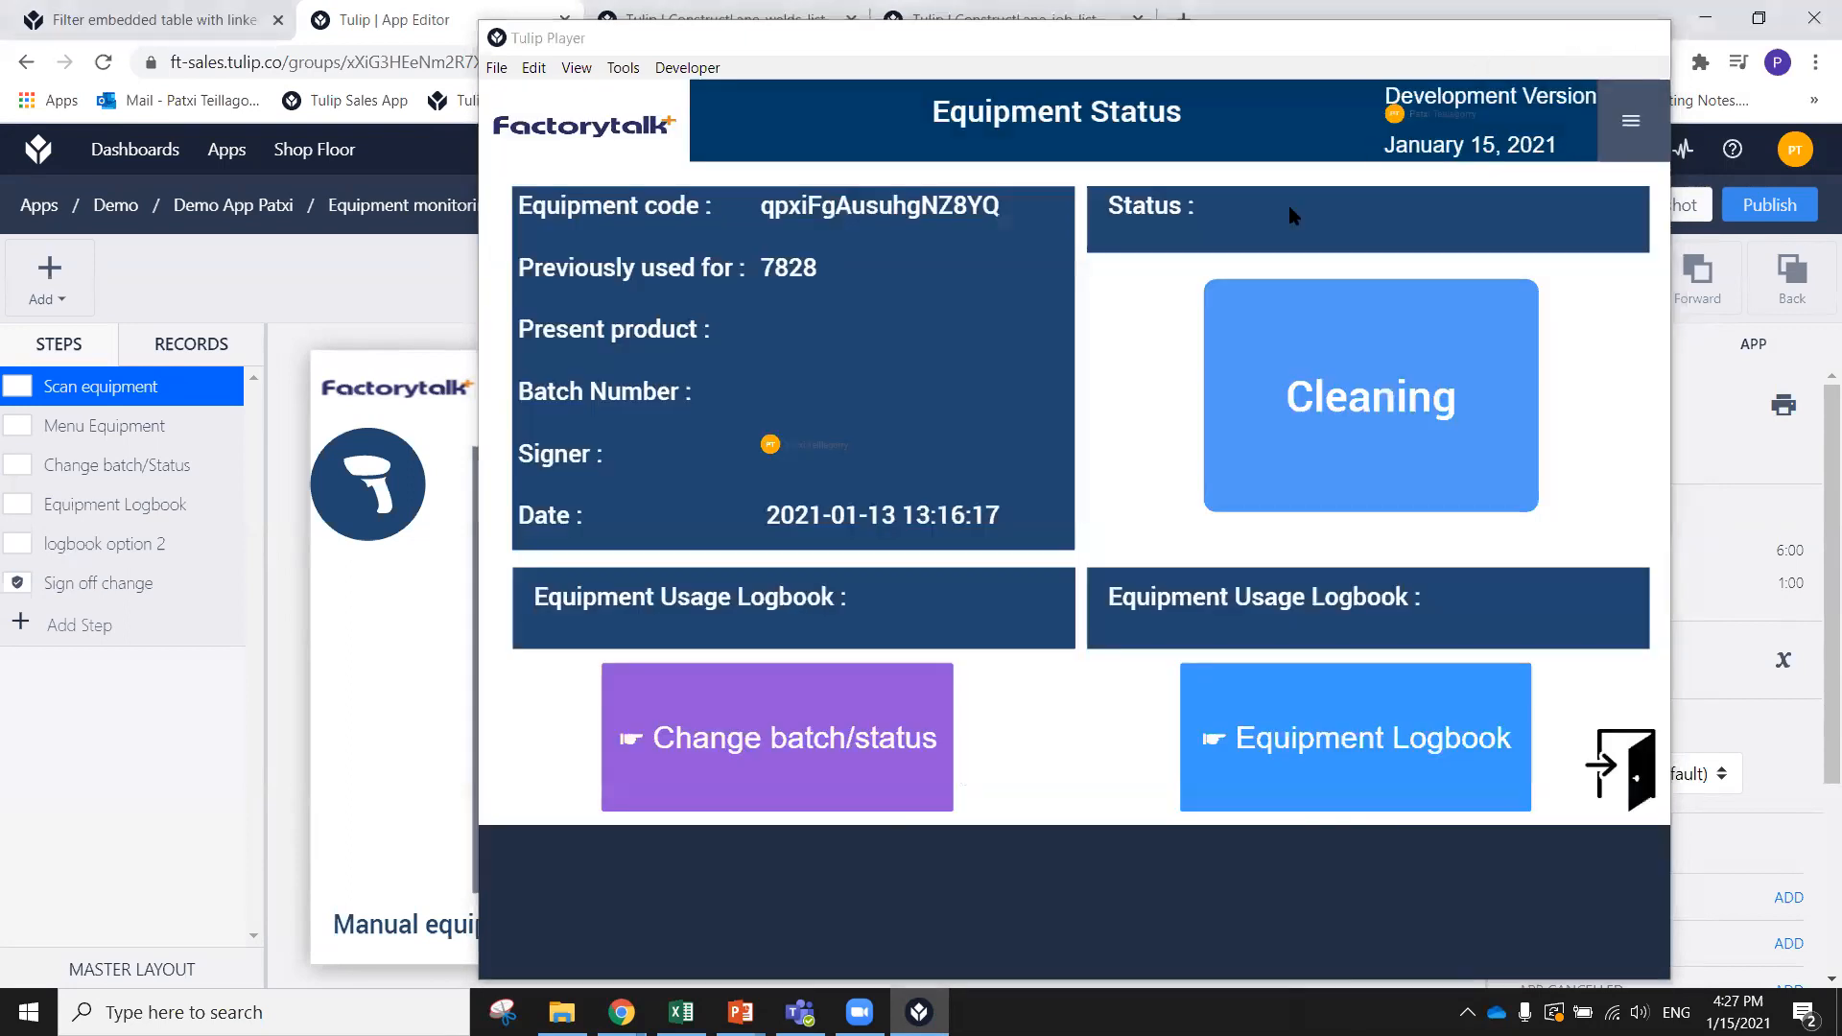
left_click(1534, 37)
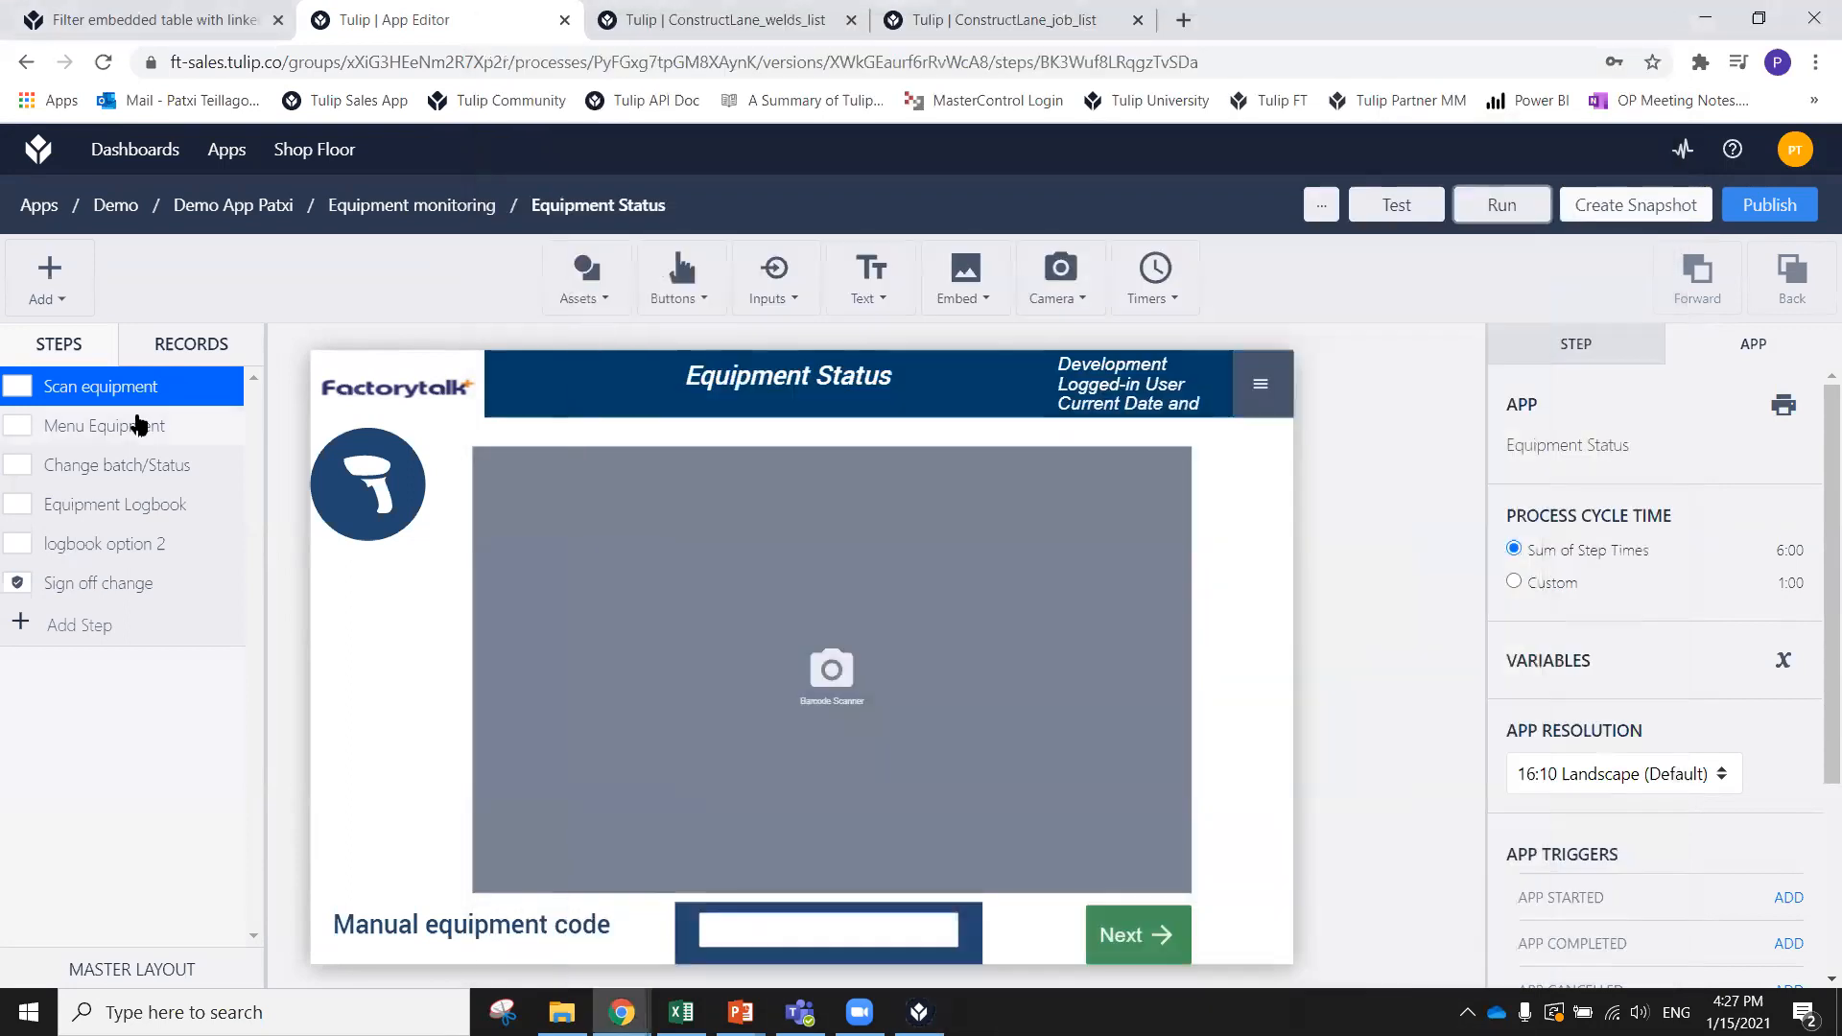
Add the equipment_code variable text from Menu Equipment to the Scan equipment step and place it under the Equipment Status title
left_click(133, 426)
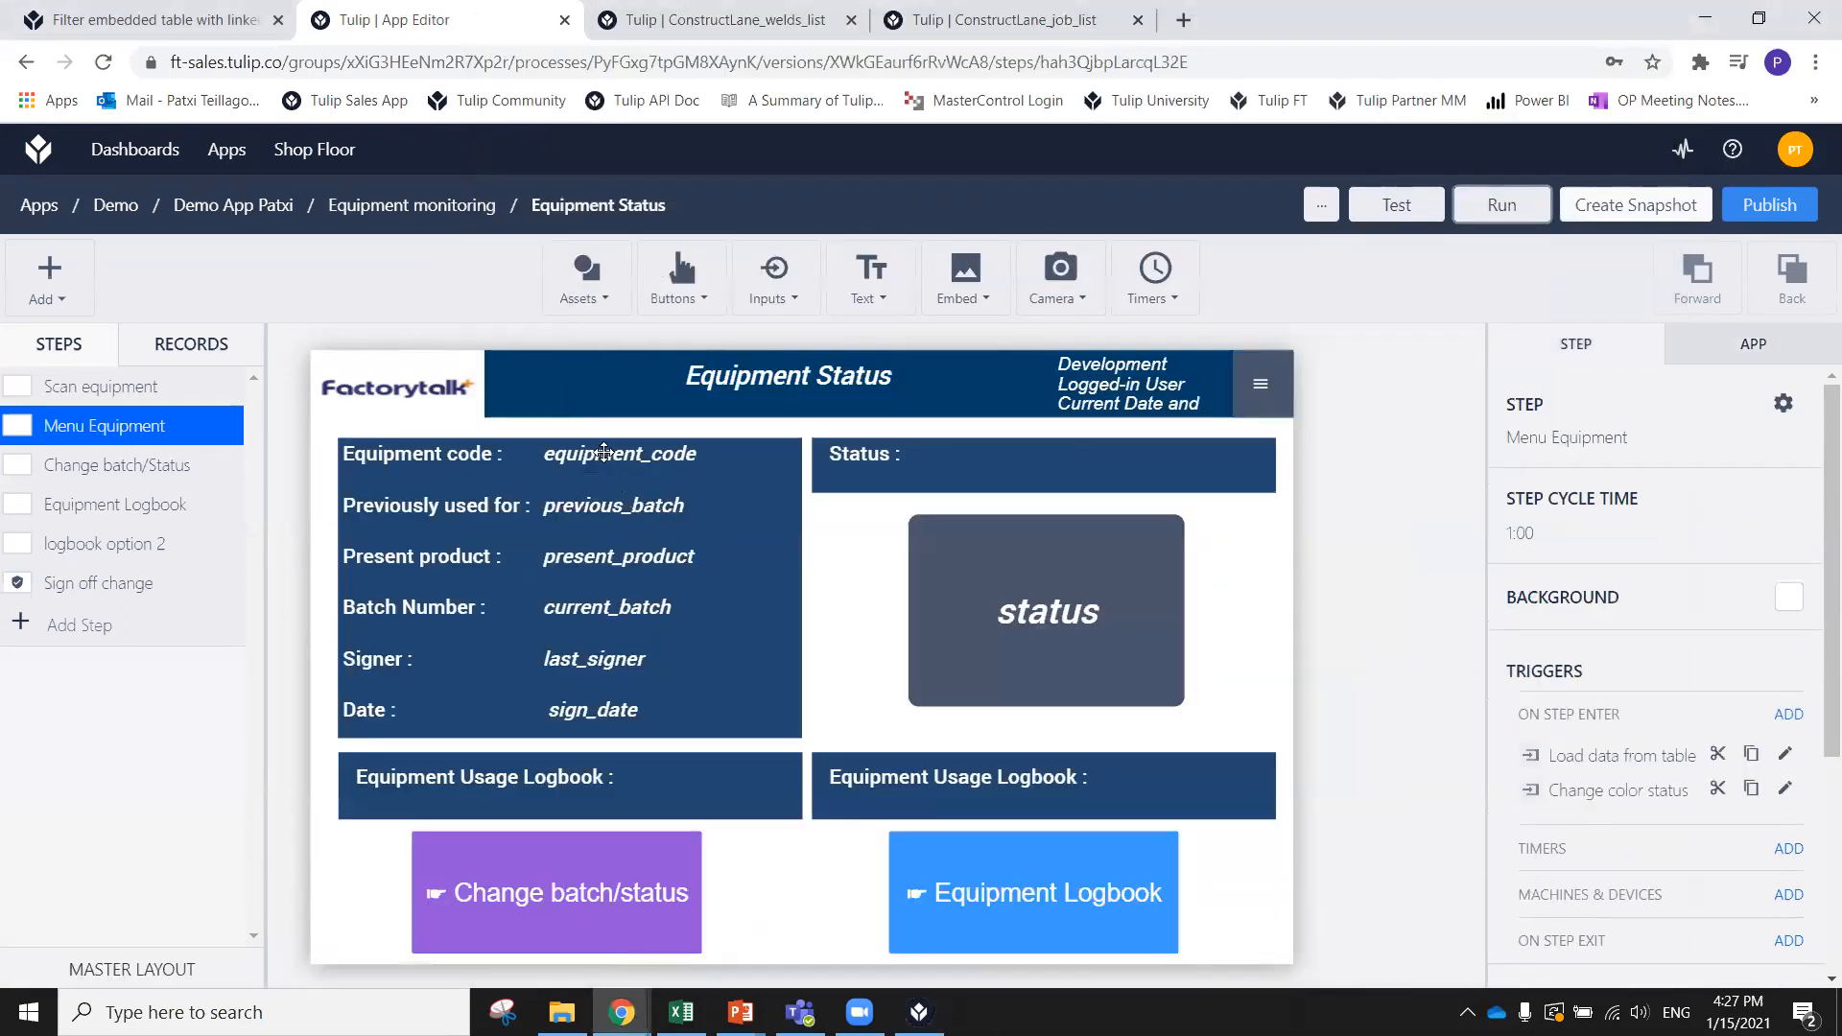
left_click(603, 452)
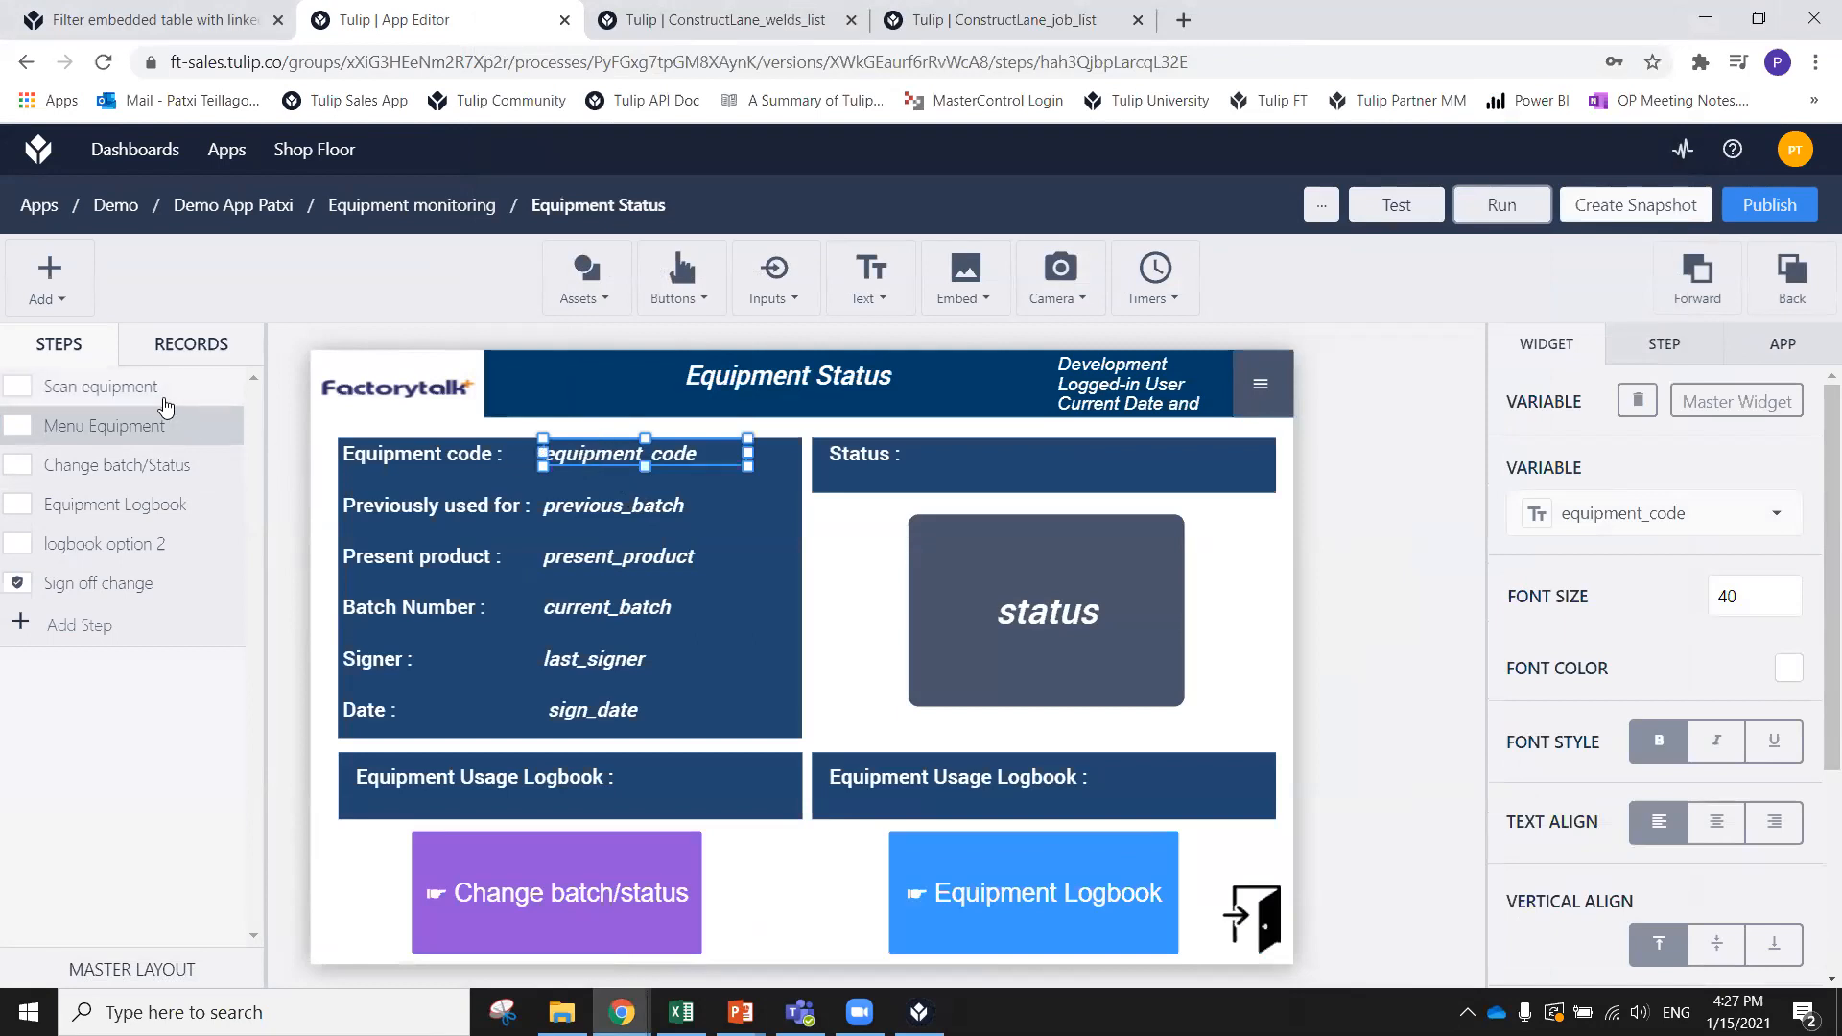
left_click(101, 387)
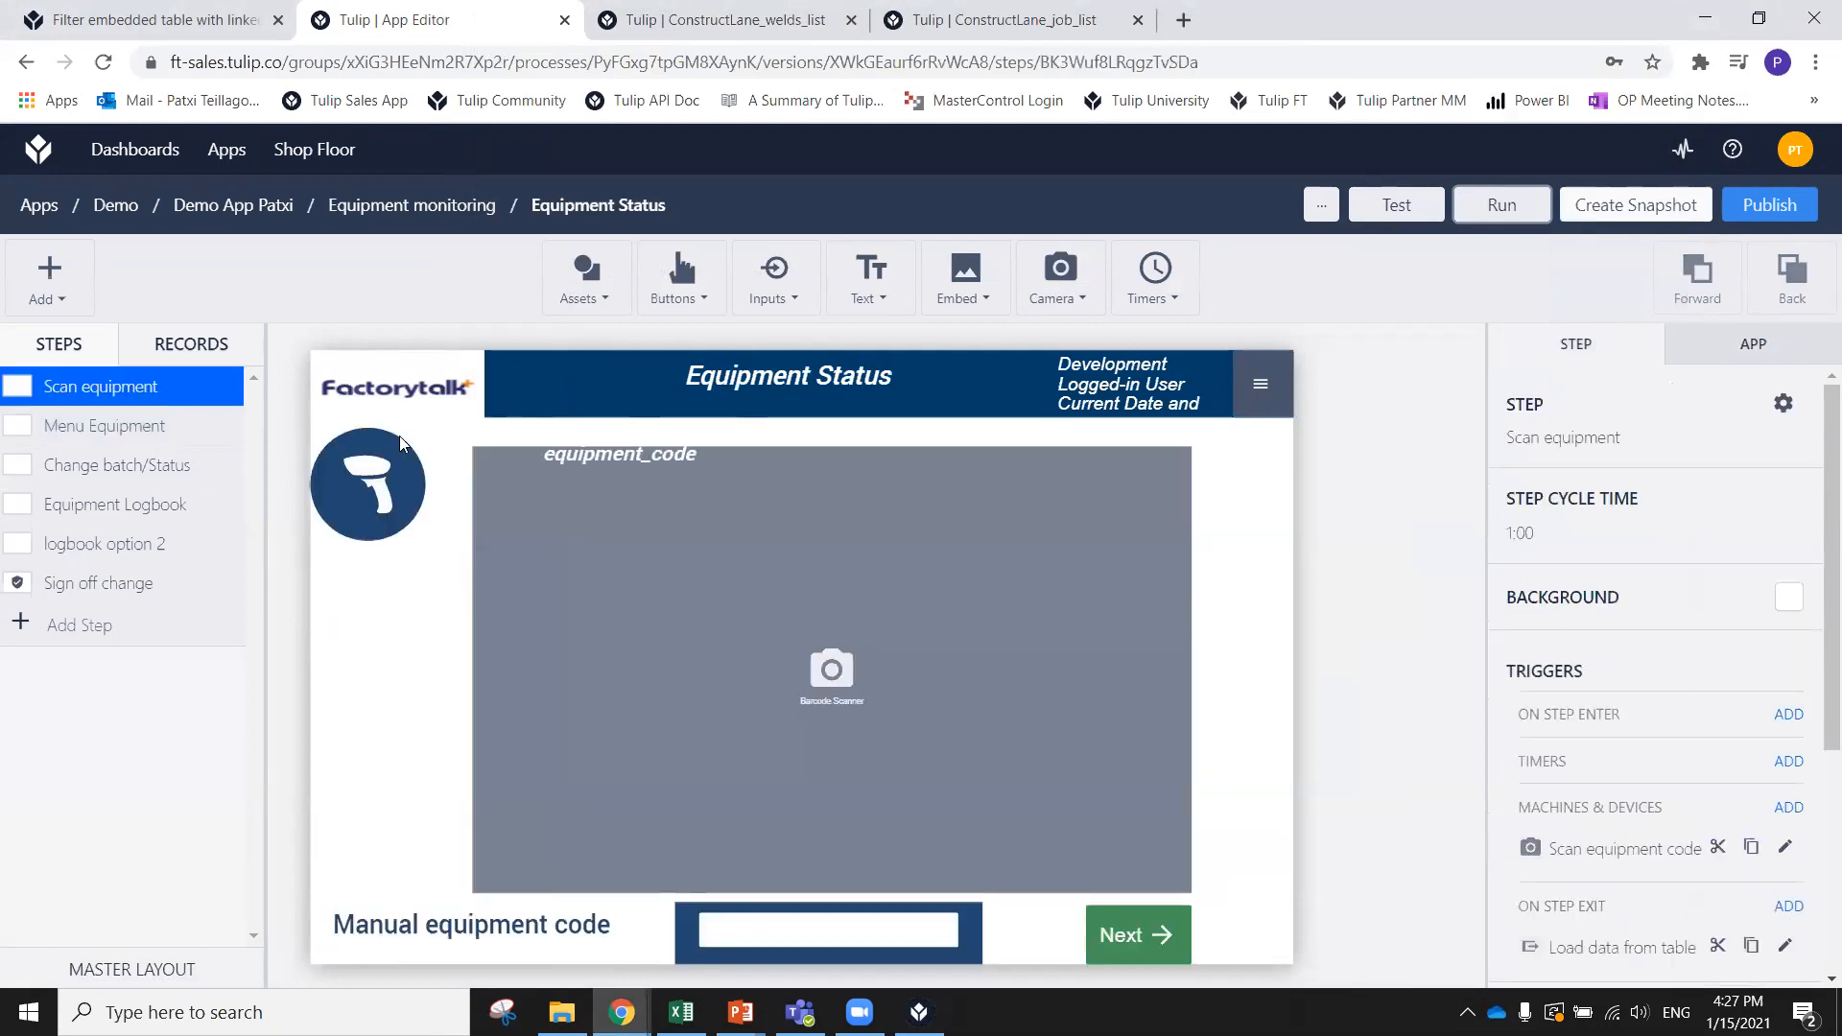
left_click_drag(661, 454, 796, 401)
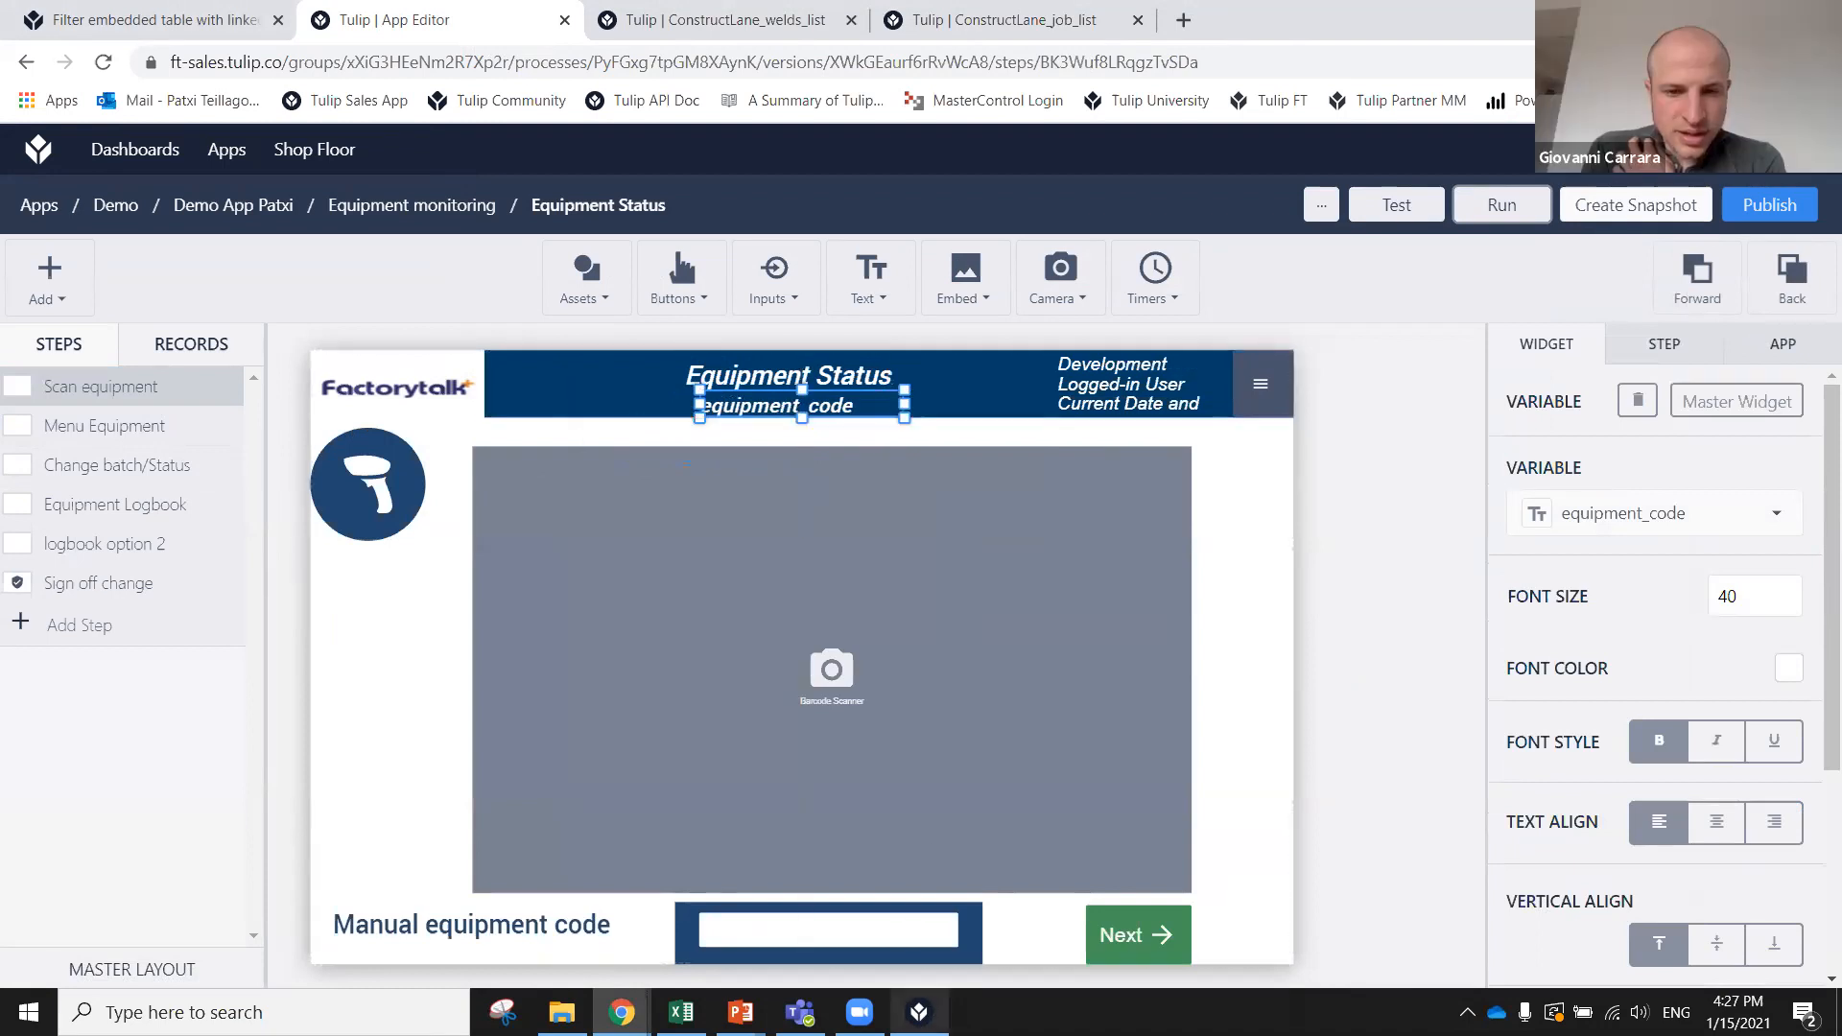
Exit the running app in Tulip Player, search the app list for "equip" and close the Player
mouse_move(919, 1010)
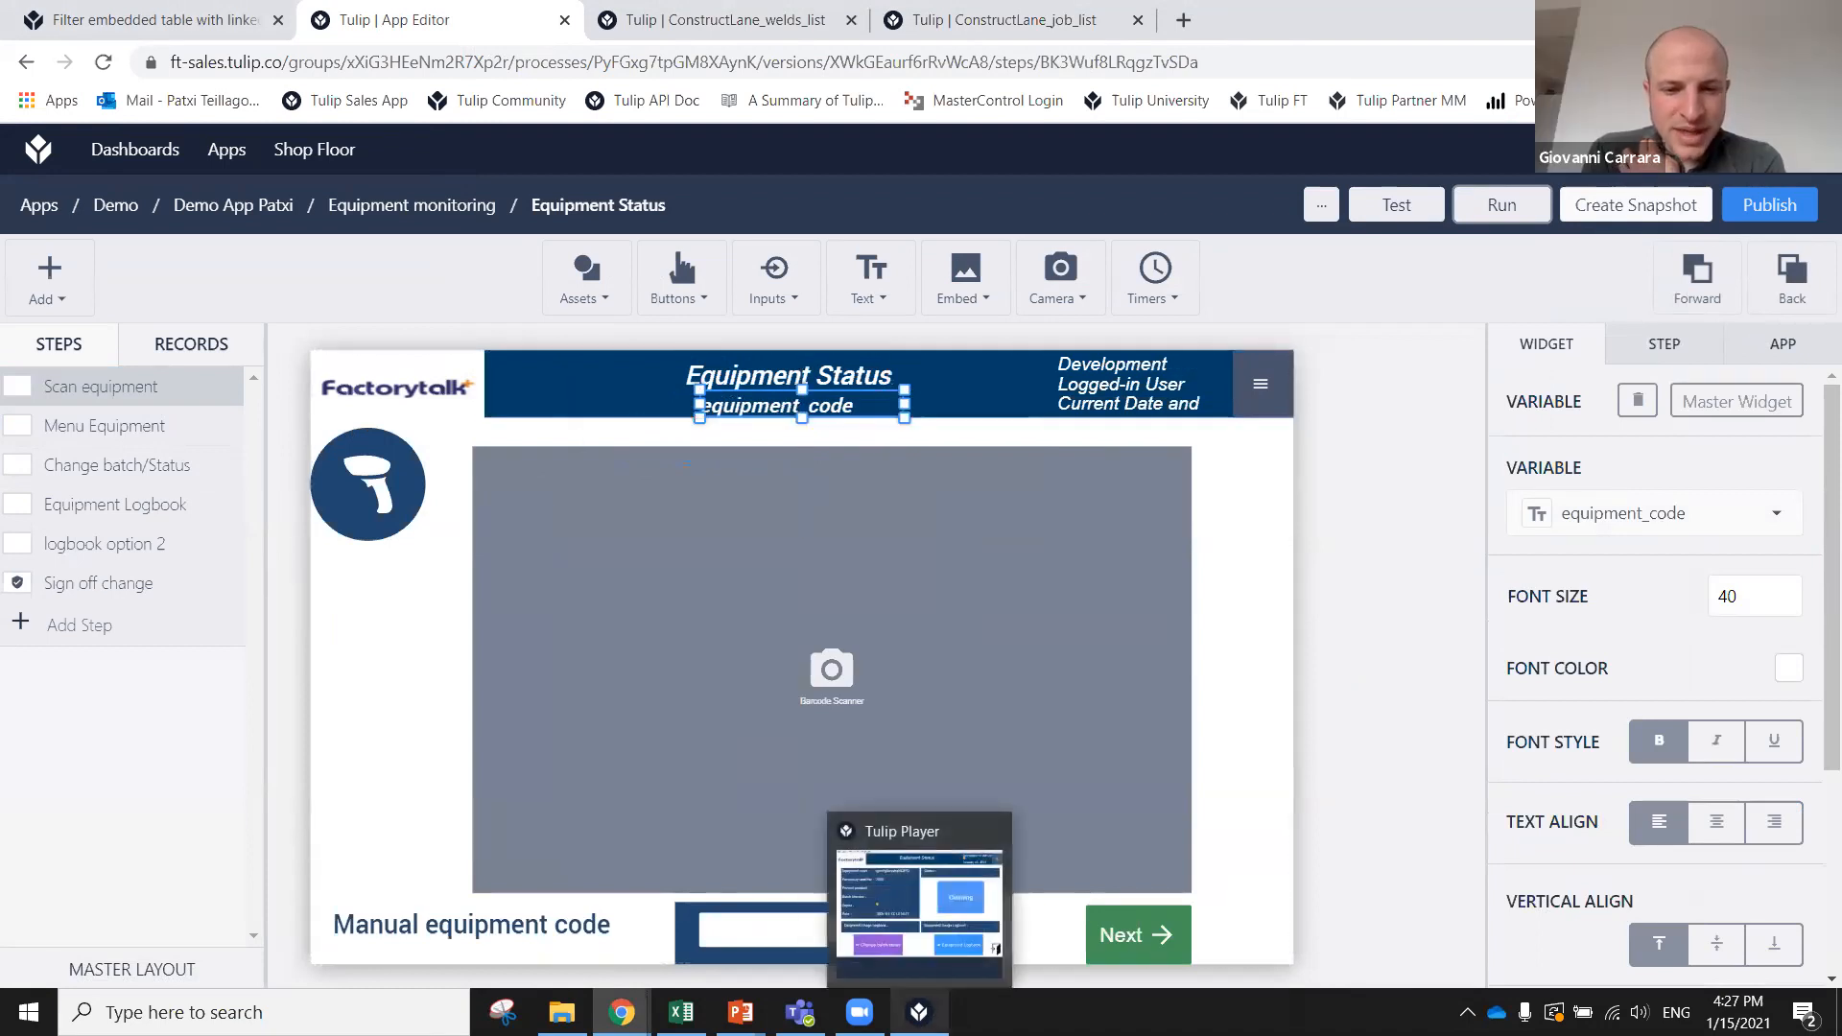
left_click(919, 898)
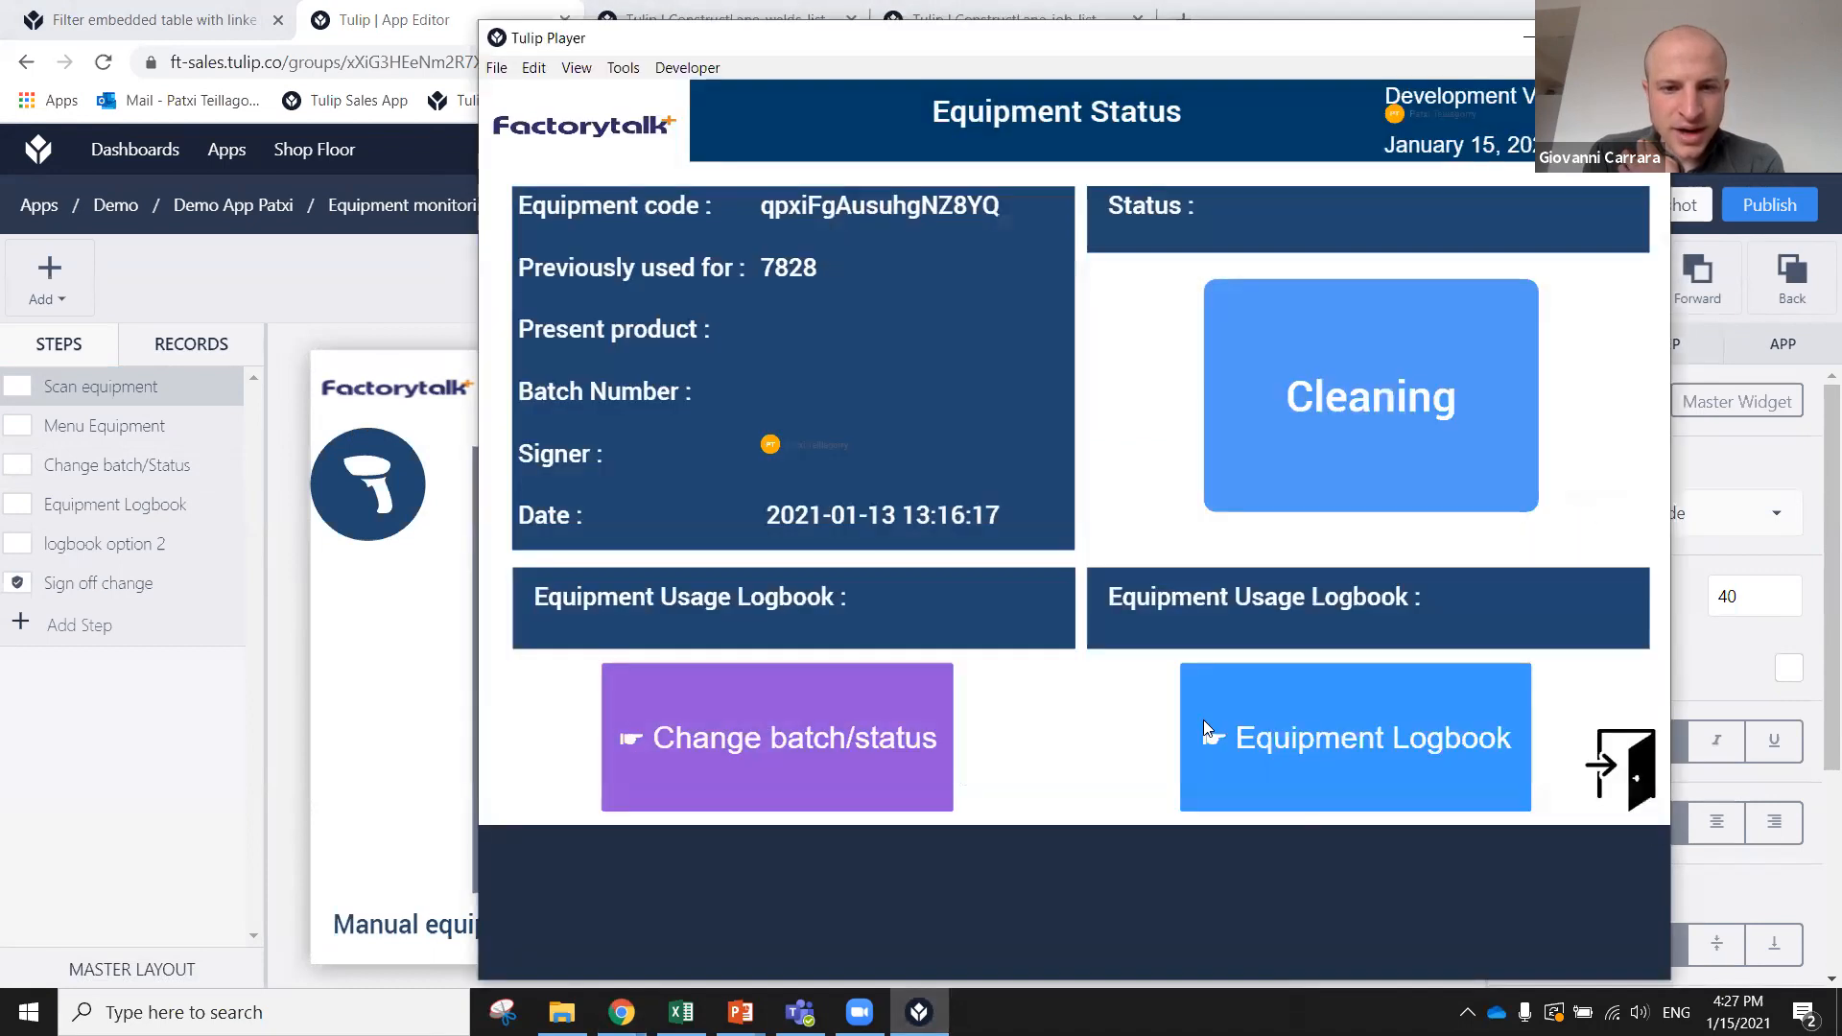
left_click(1637, 783)
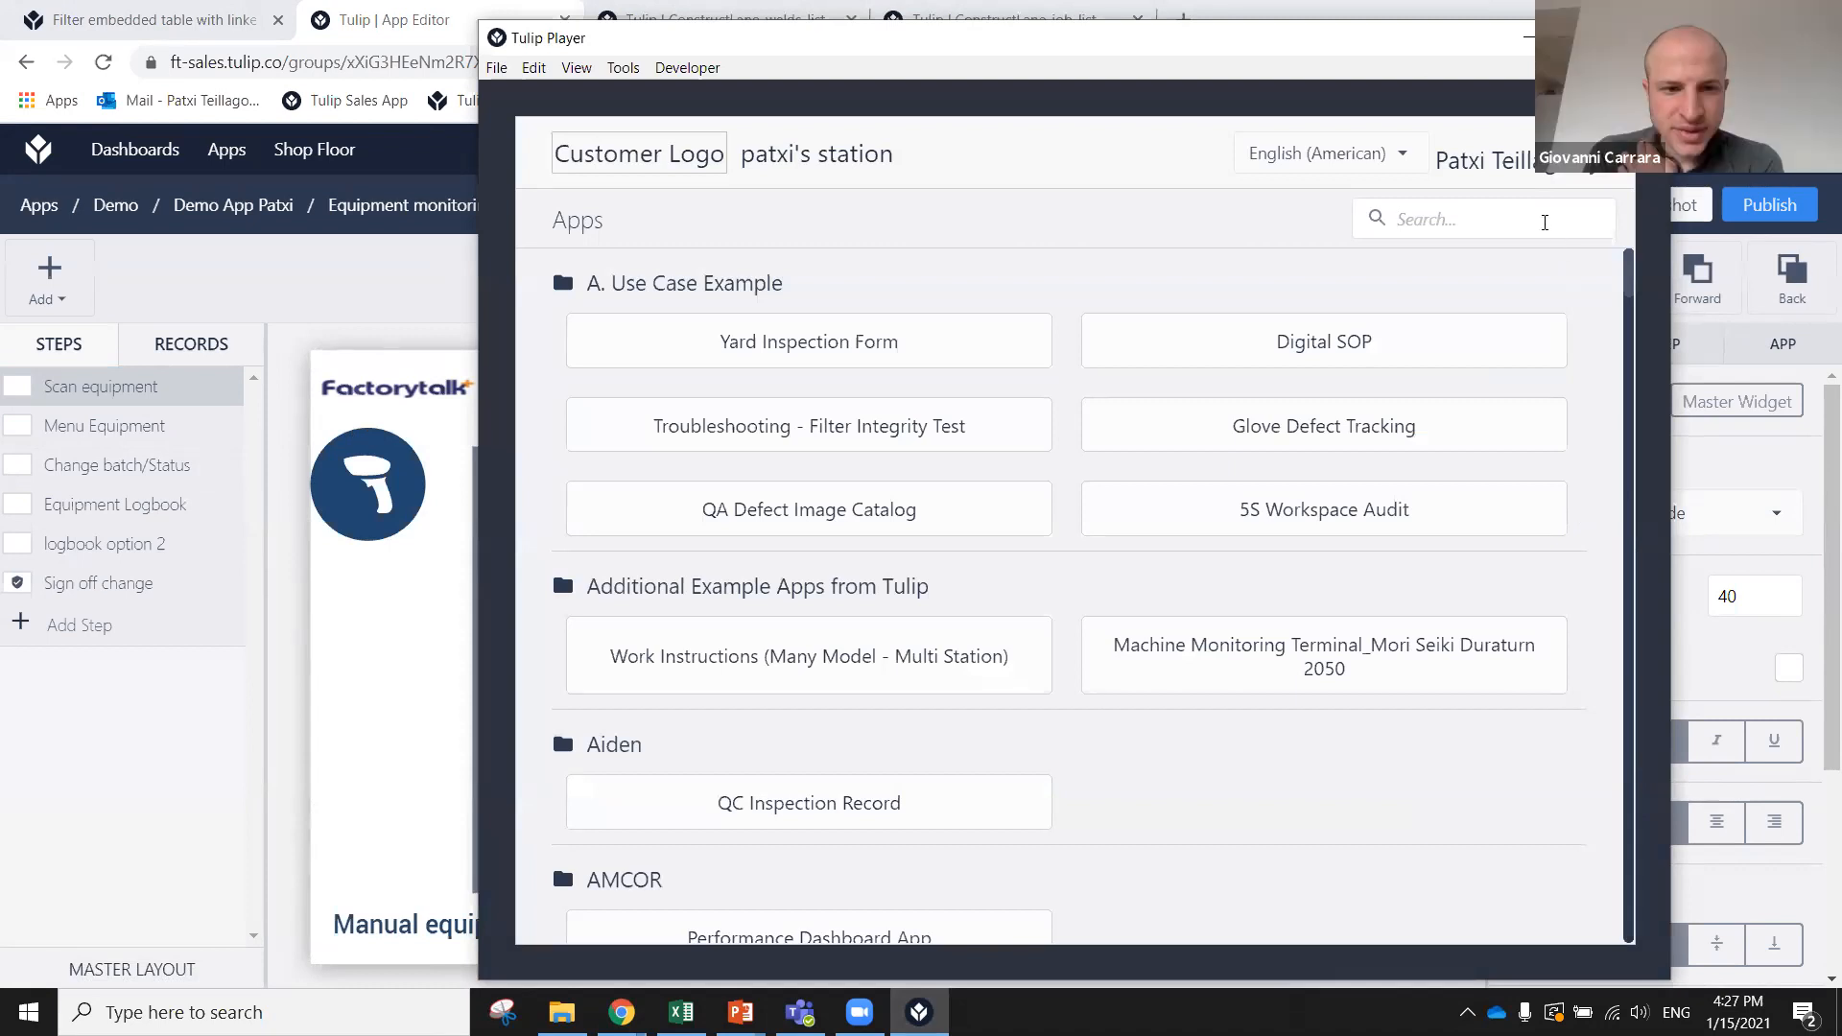
left_click(1545, 222)
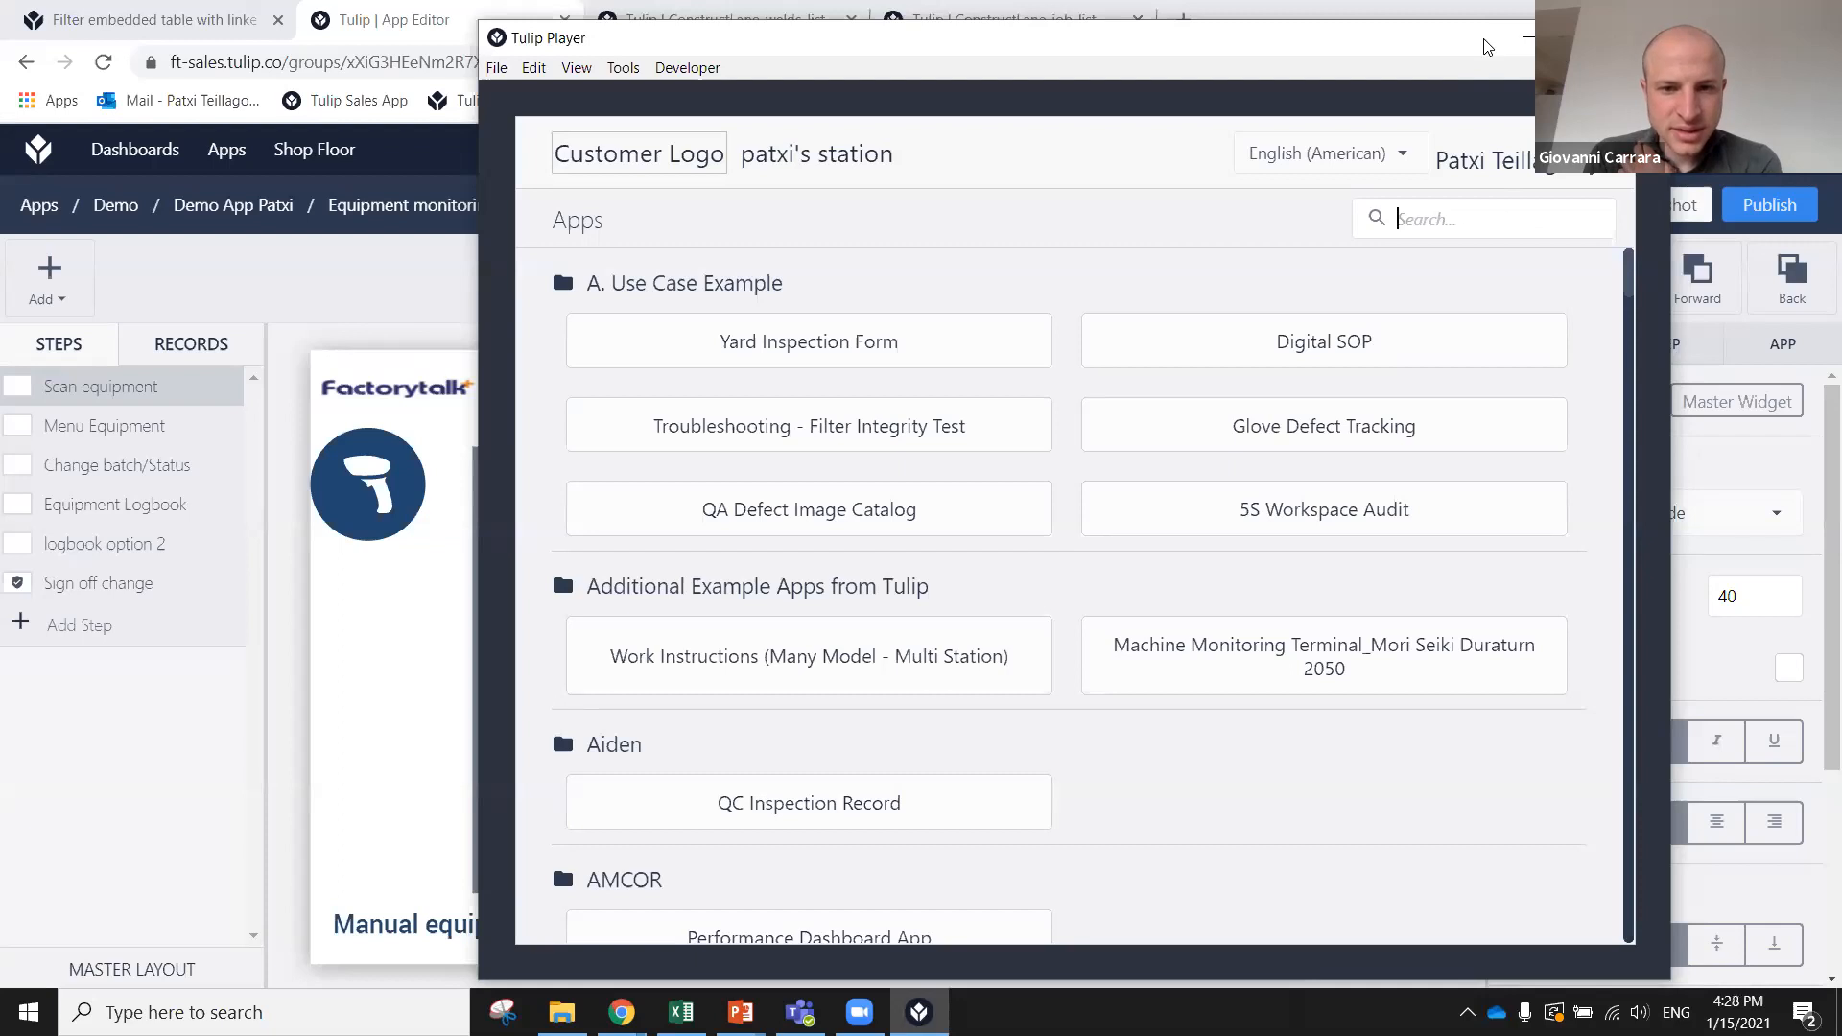
left_click_drag(1486, 46, 1433, 285)
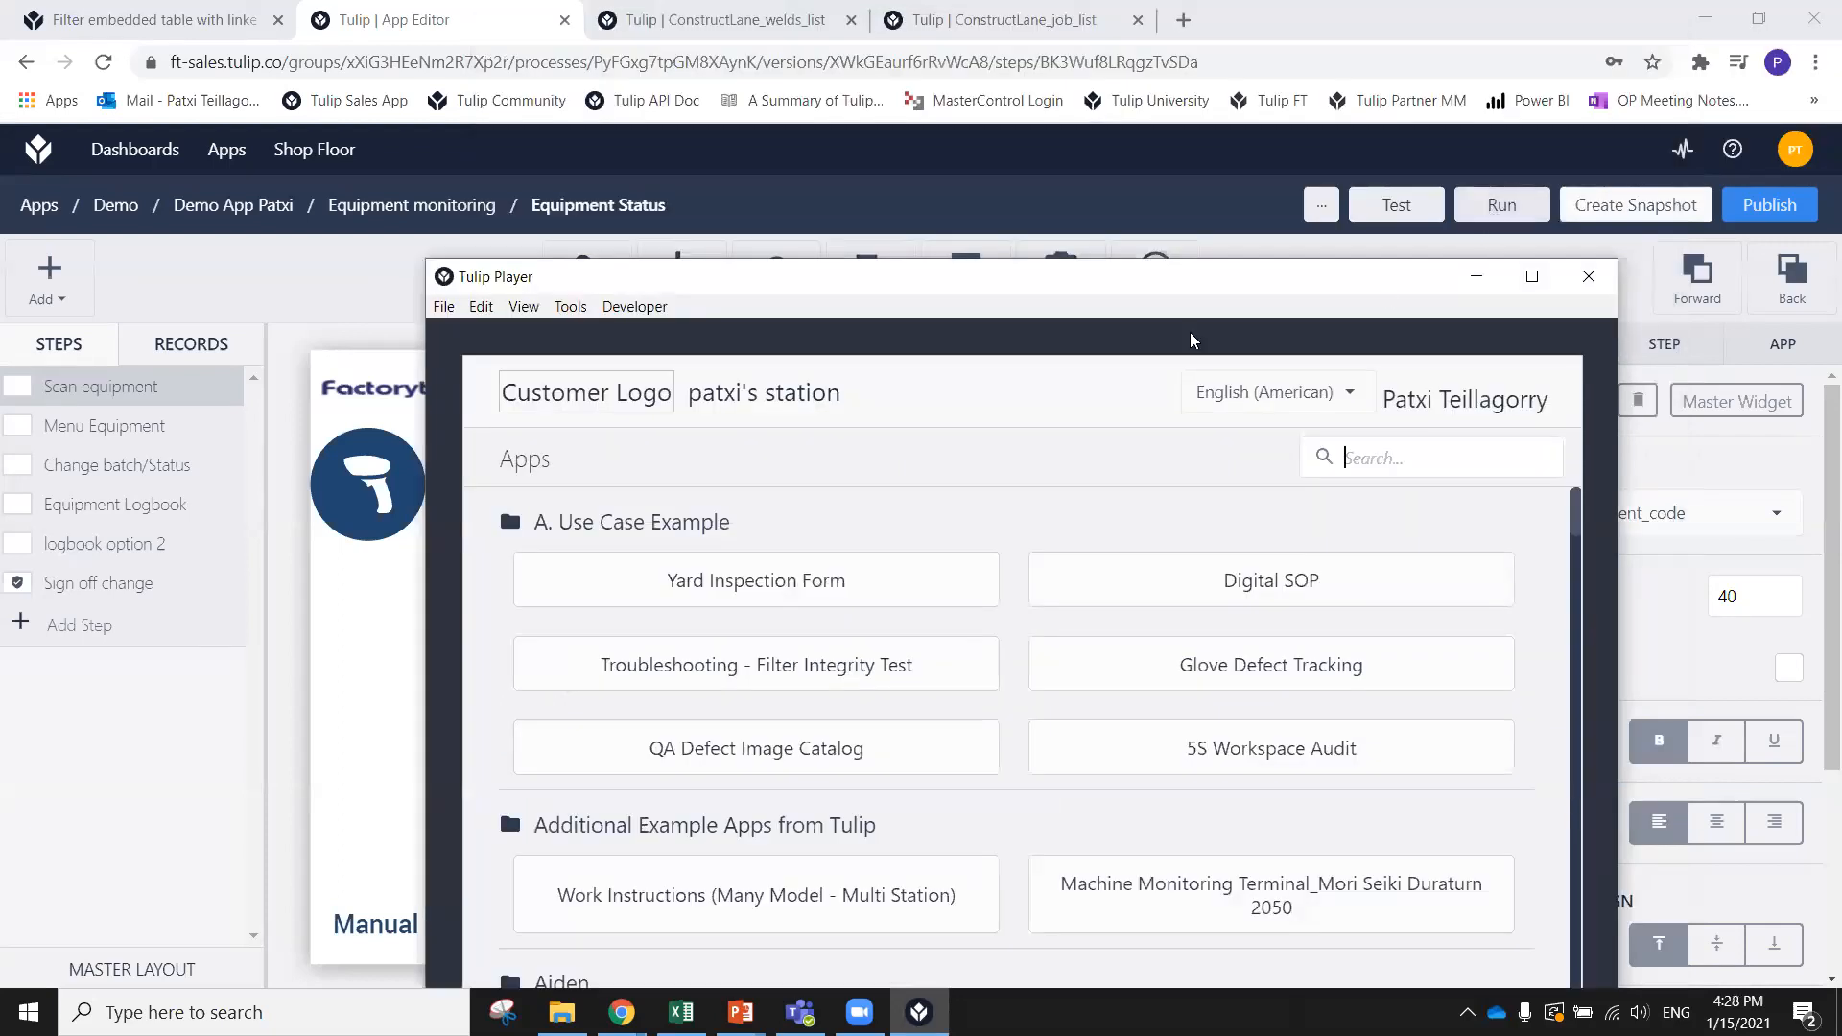
left_click_drag(765, 165, 767, 165)
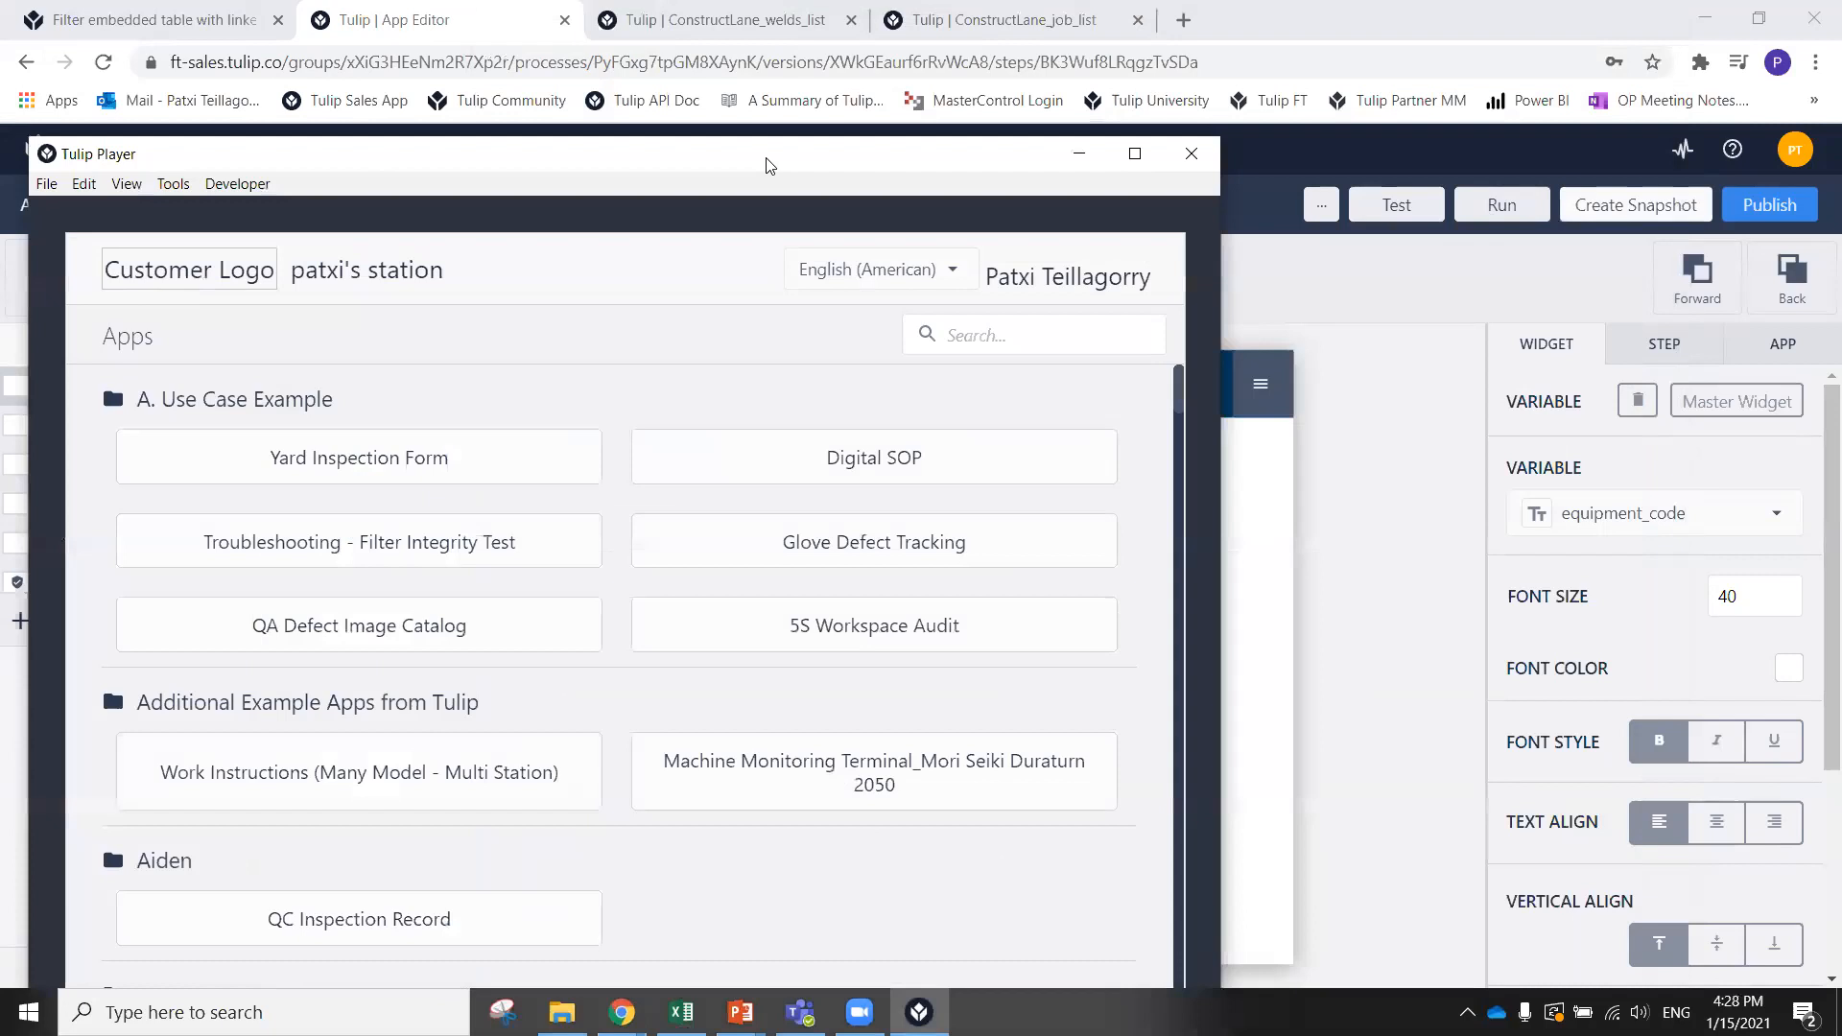
type("eq")
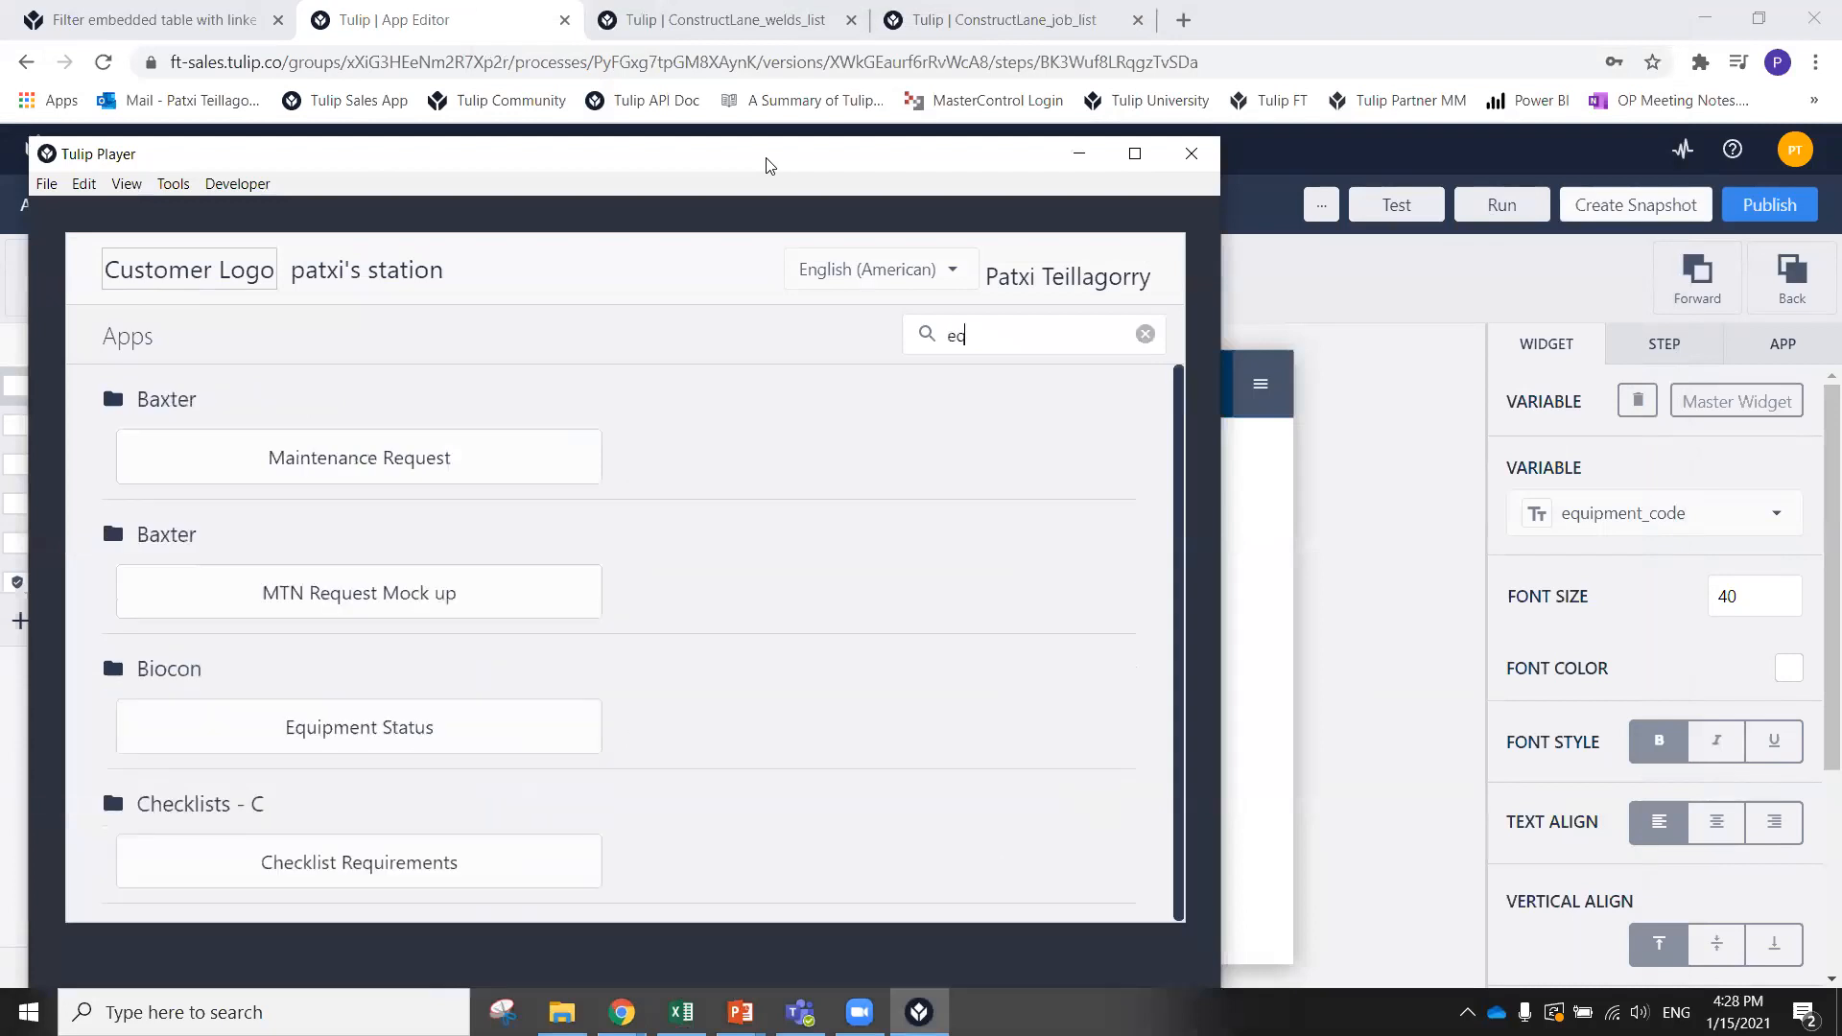
type("uipem")
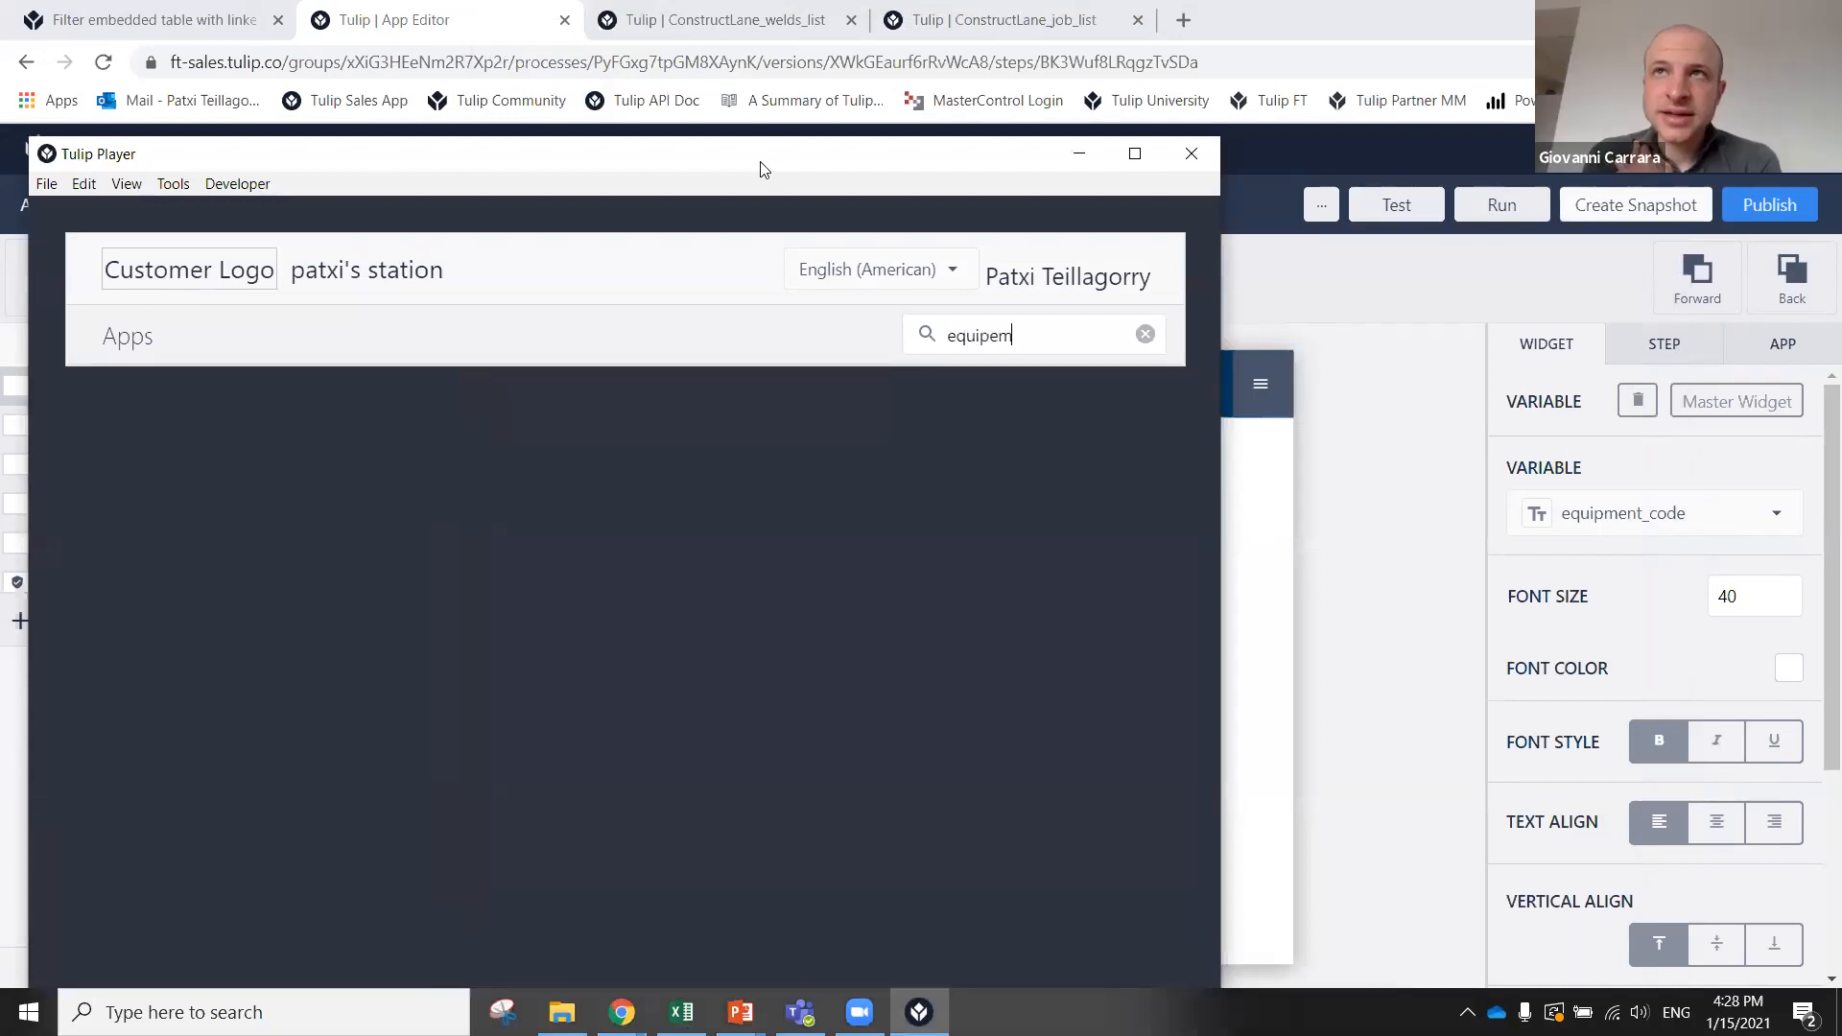
key("BackSpace")
key("BackSpace")
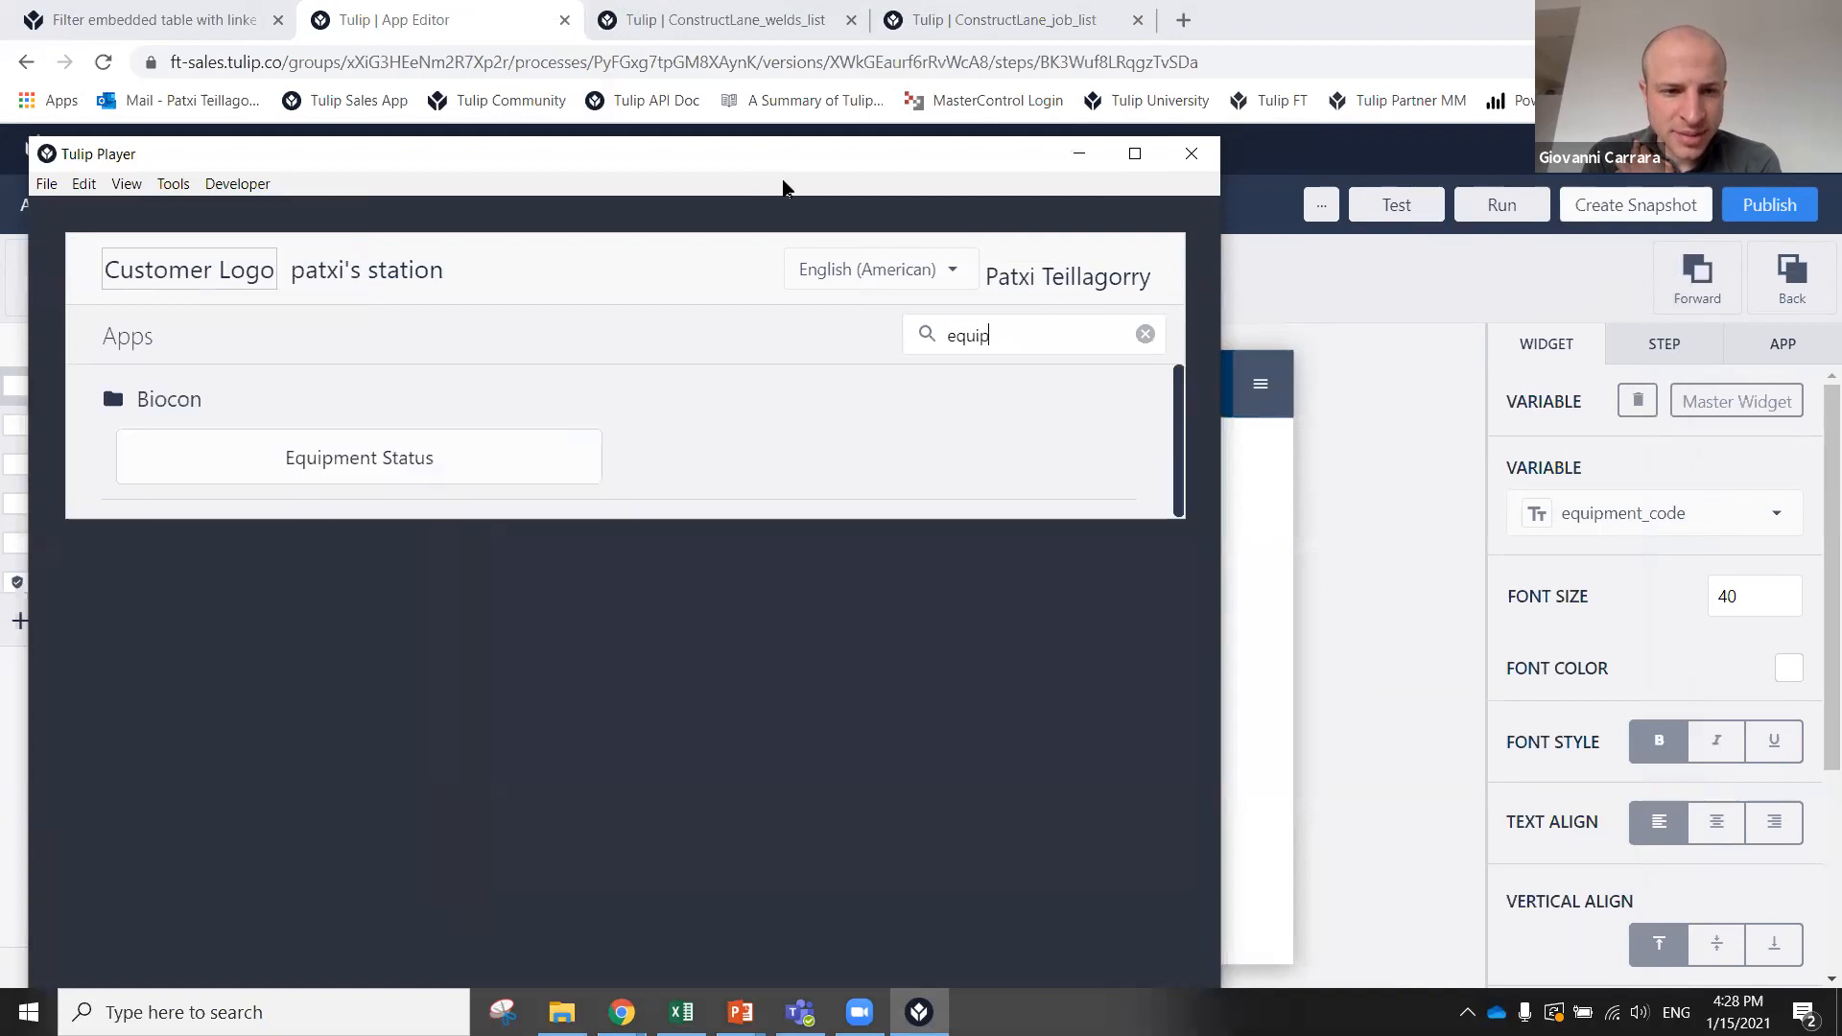
left_click(1190, 154)
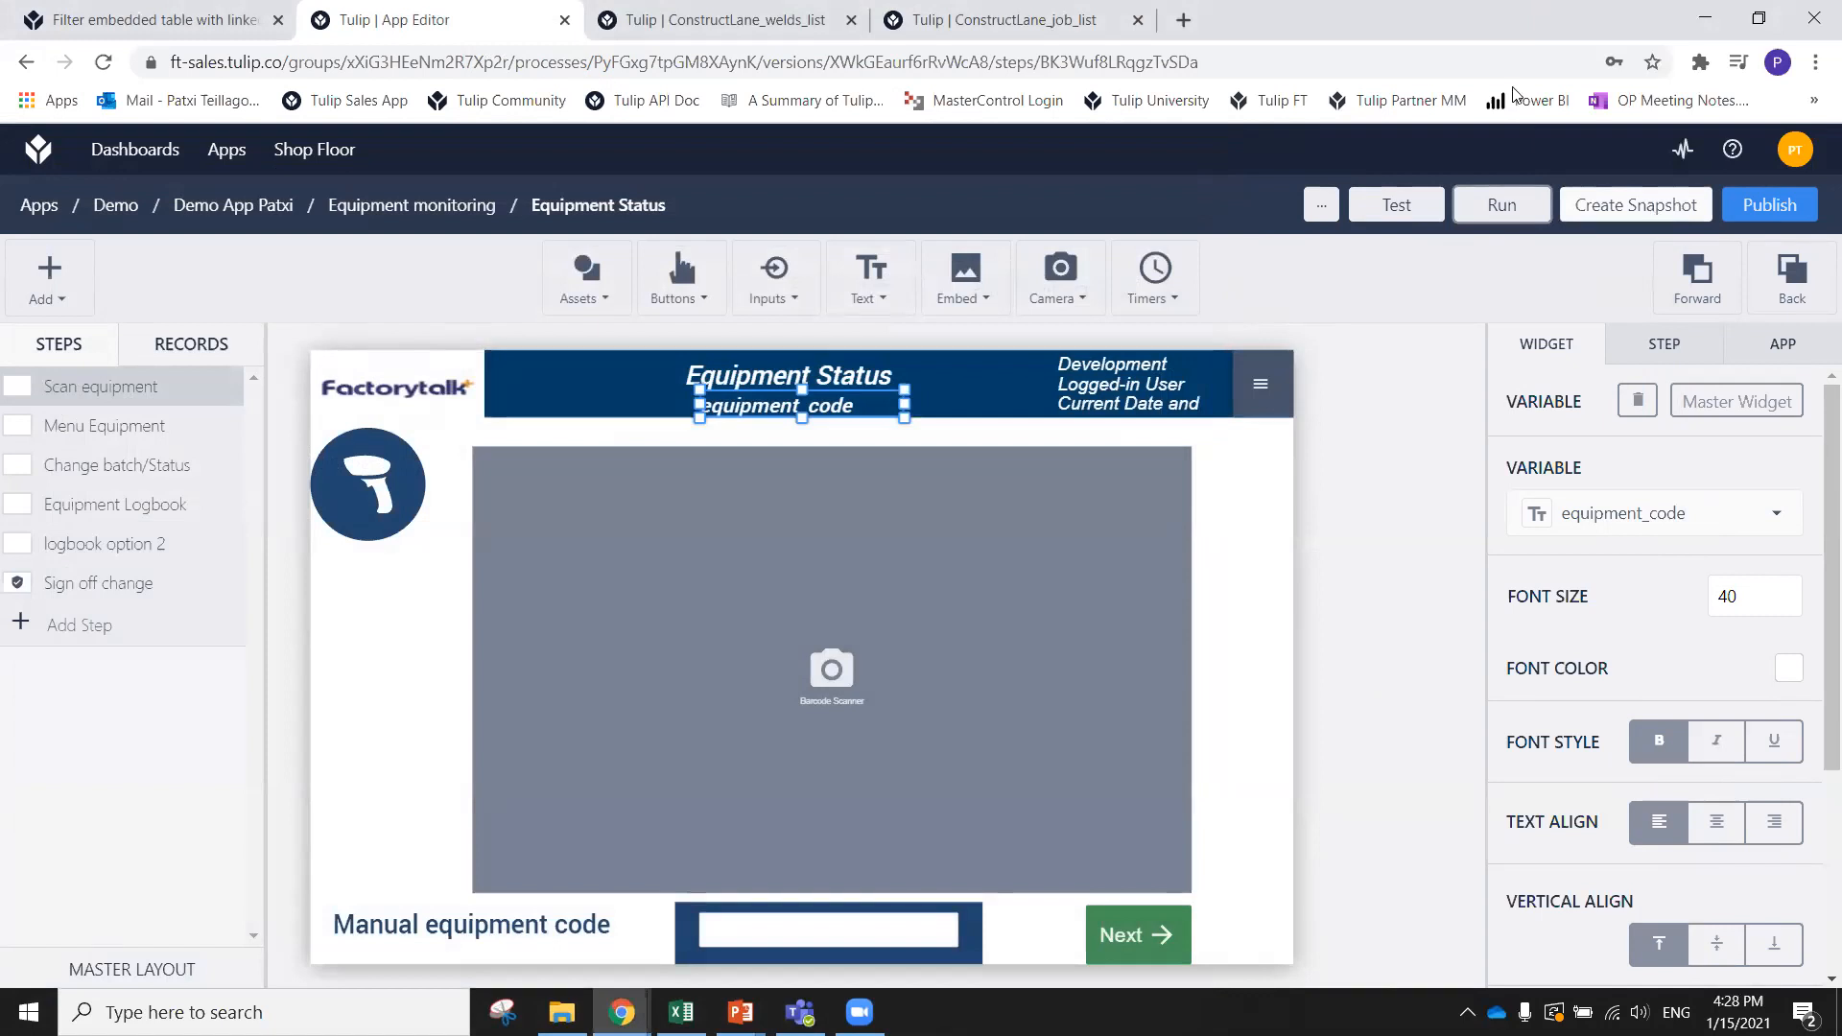
Publish the Equipment Status app as Version 1 with the description "test"
left_click(1784, 211)
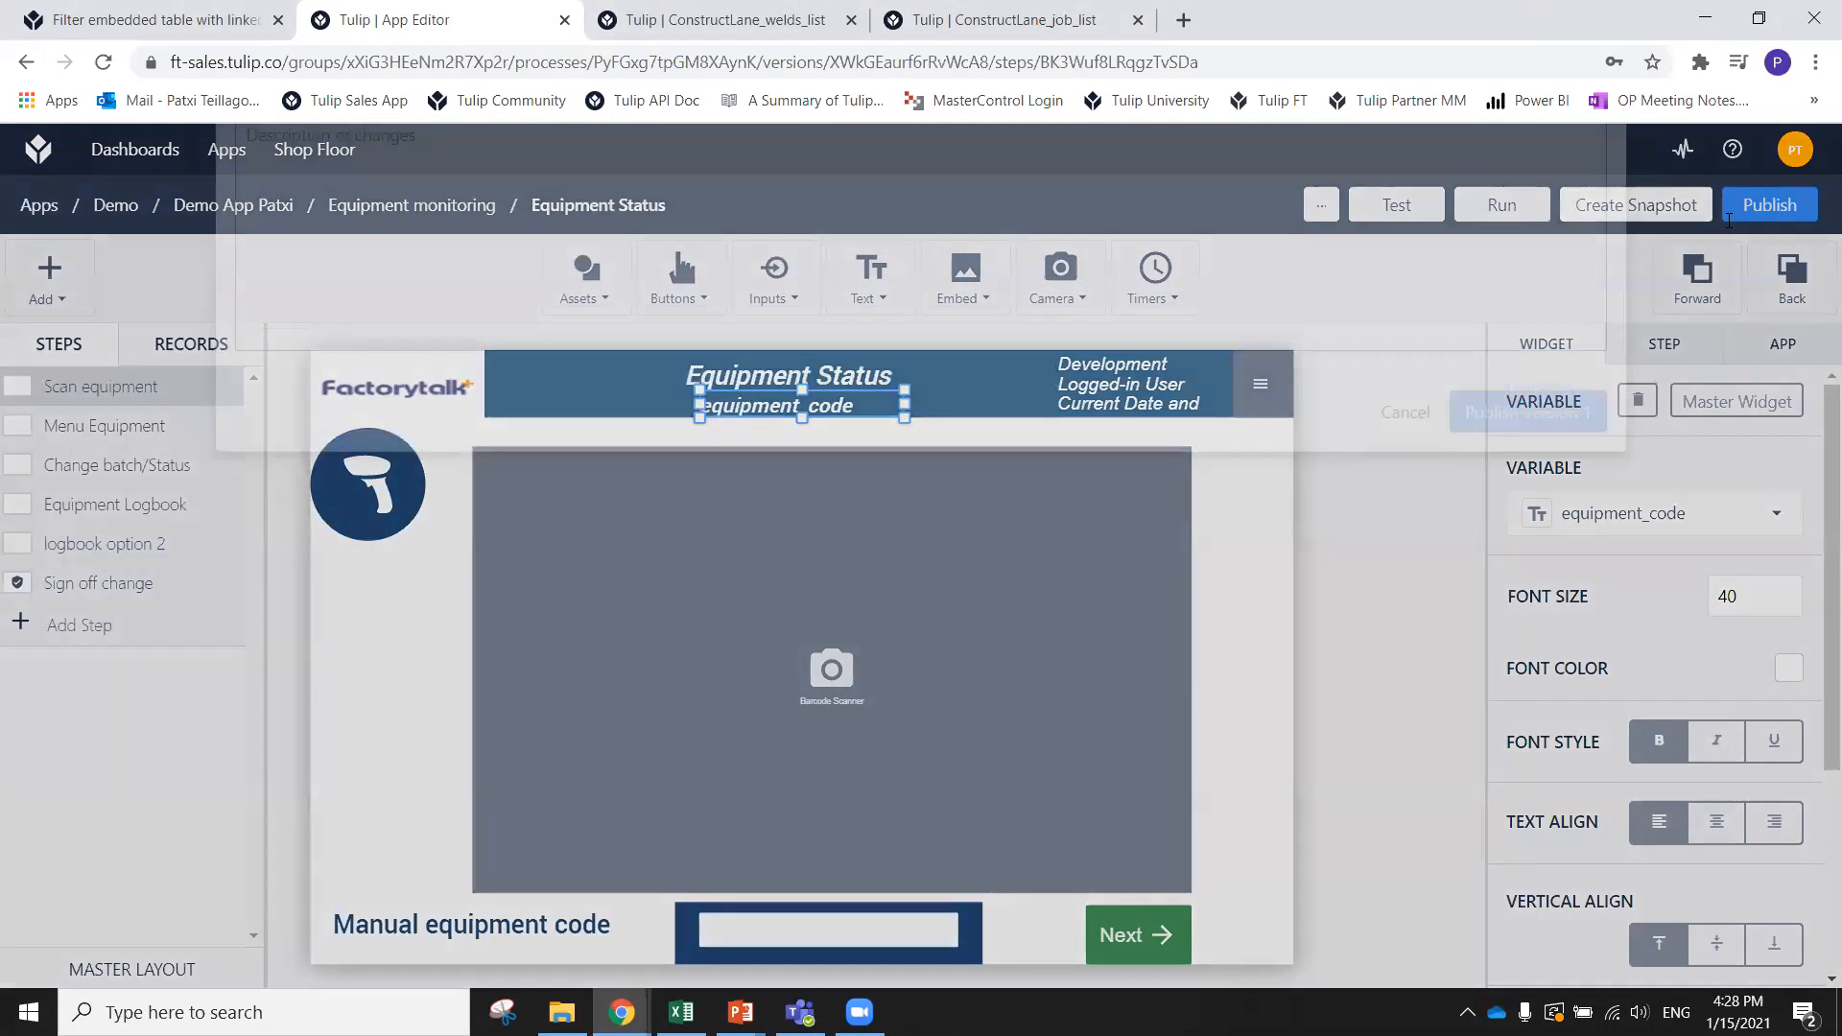
type("test")
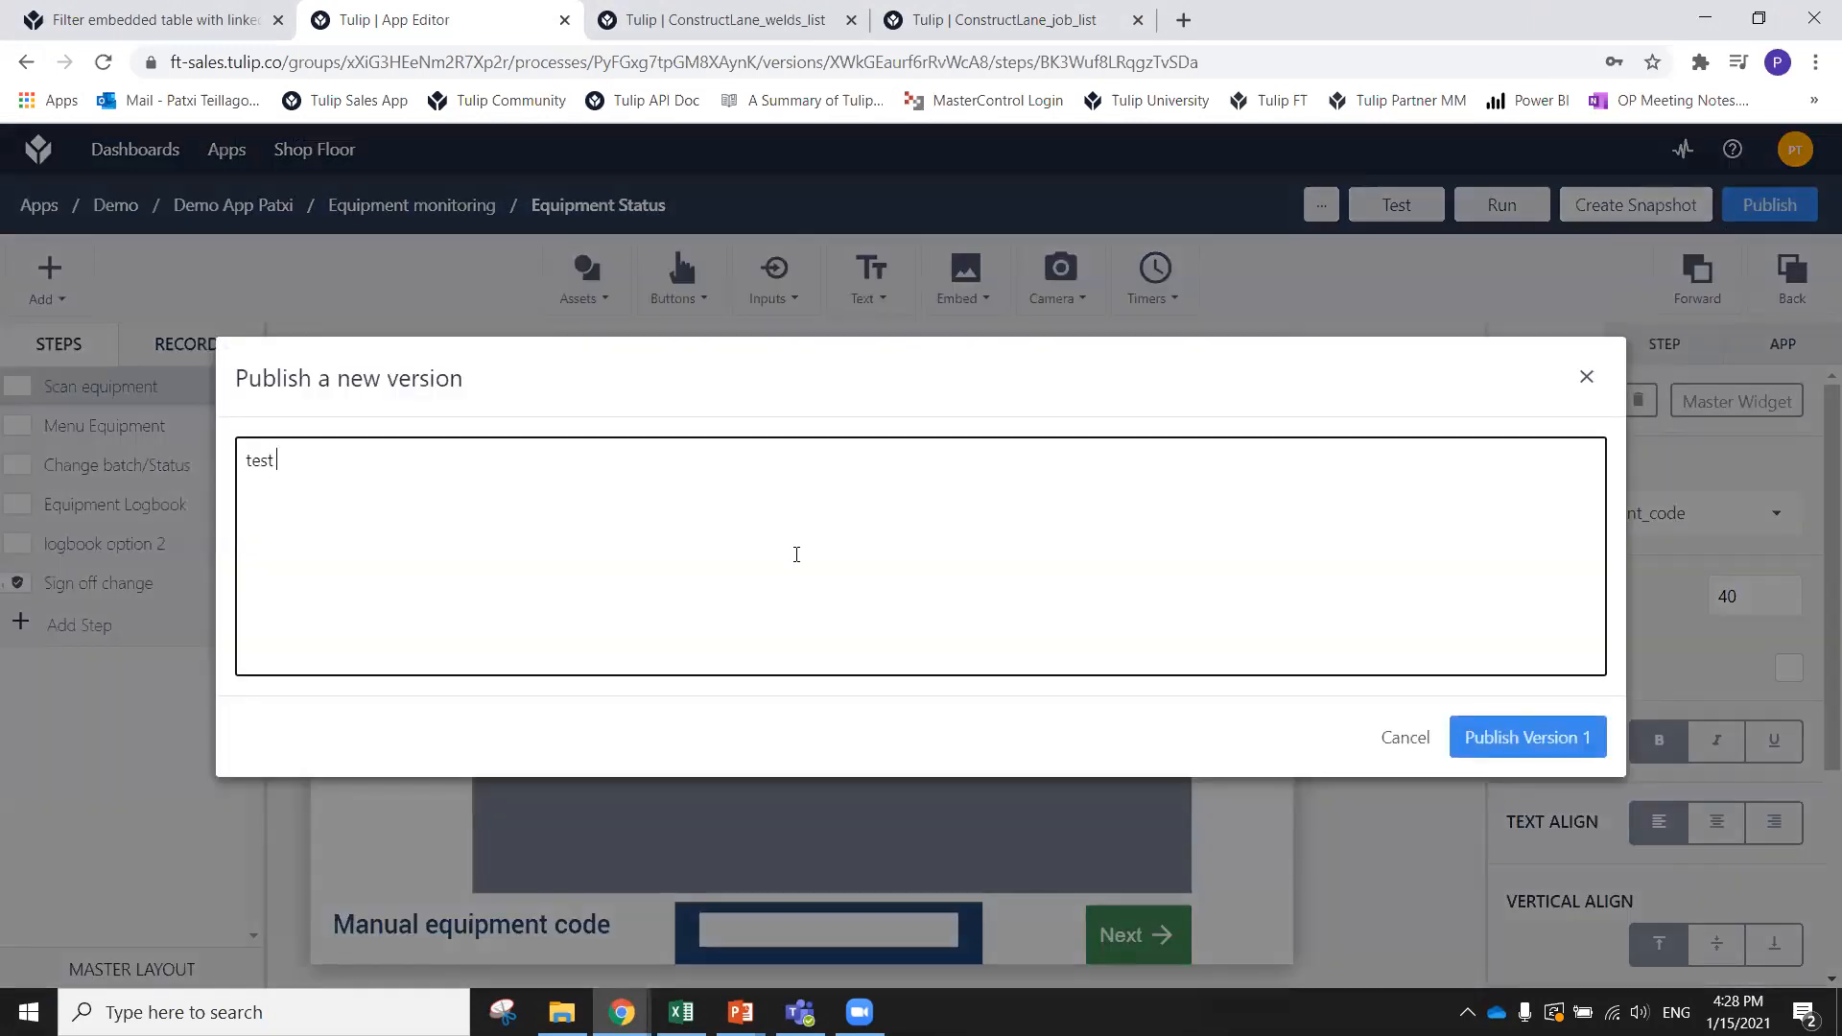
left_click(1565, 749)
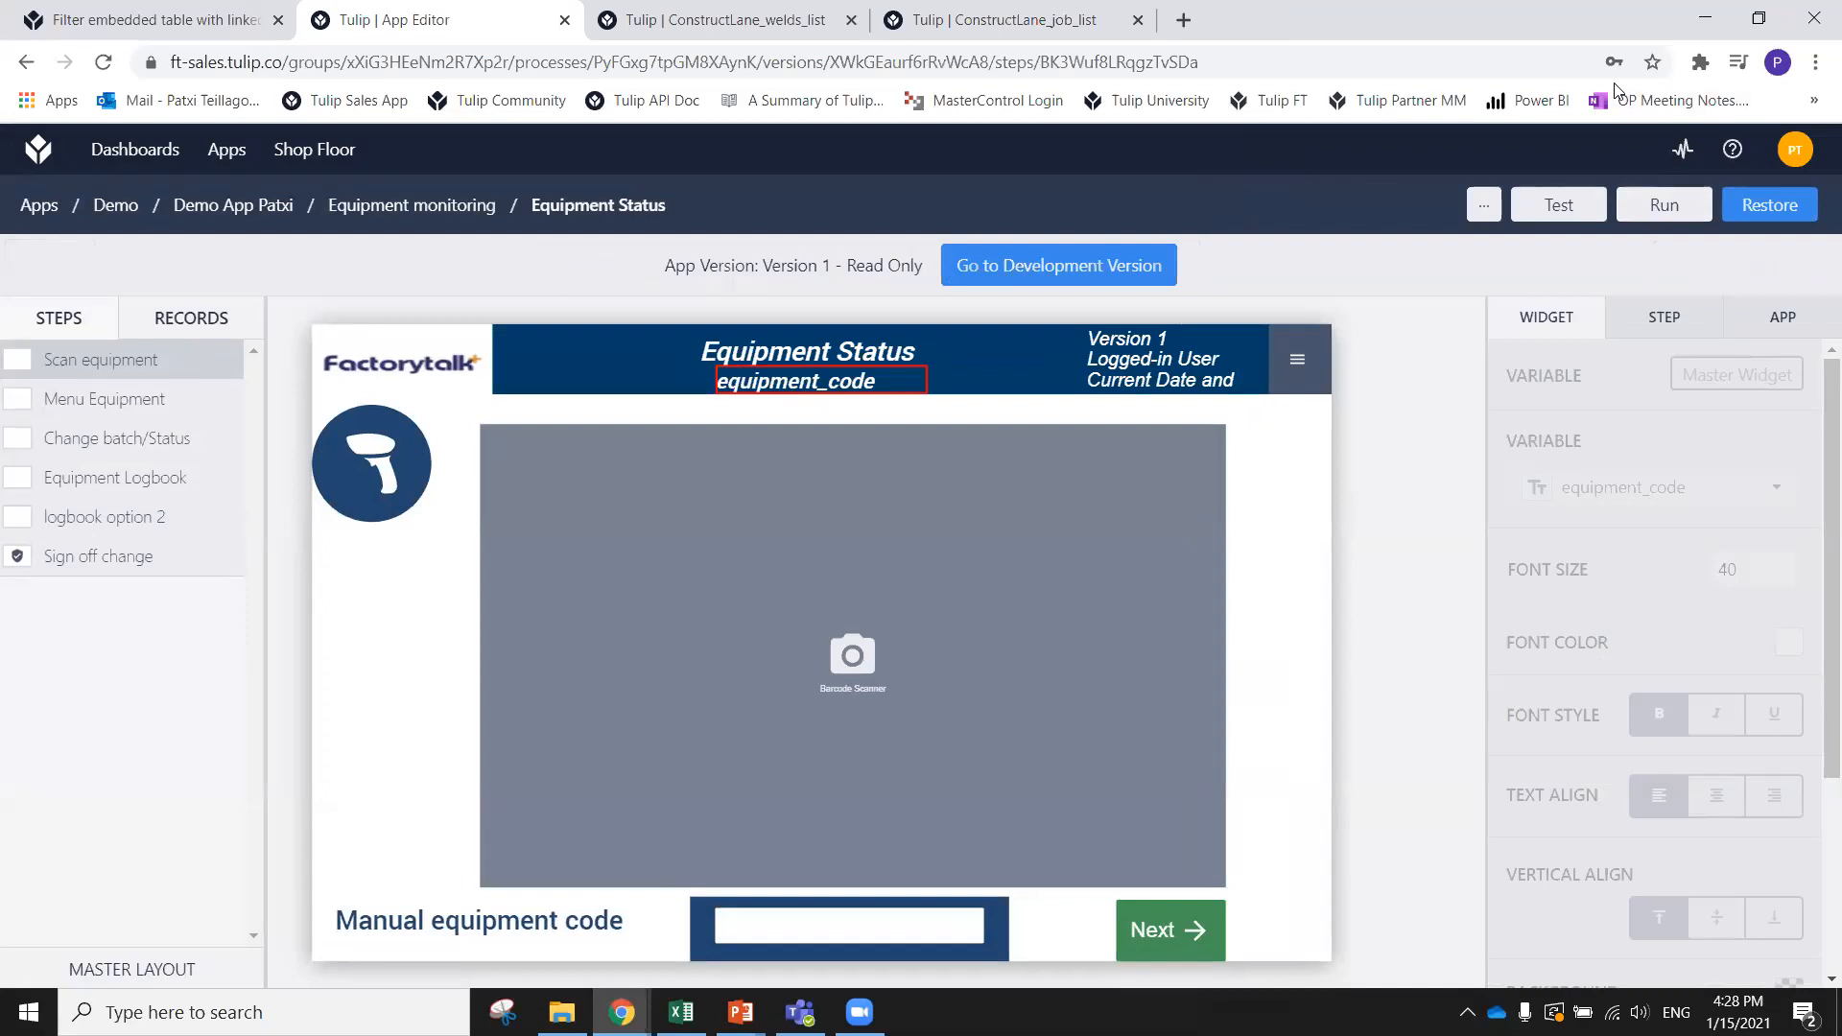
Open Tulip Player, search the apps for "equipment" and launch Equipment Status from the Equipment monitoring folder
left_click(1670, 207)
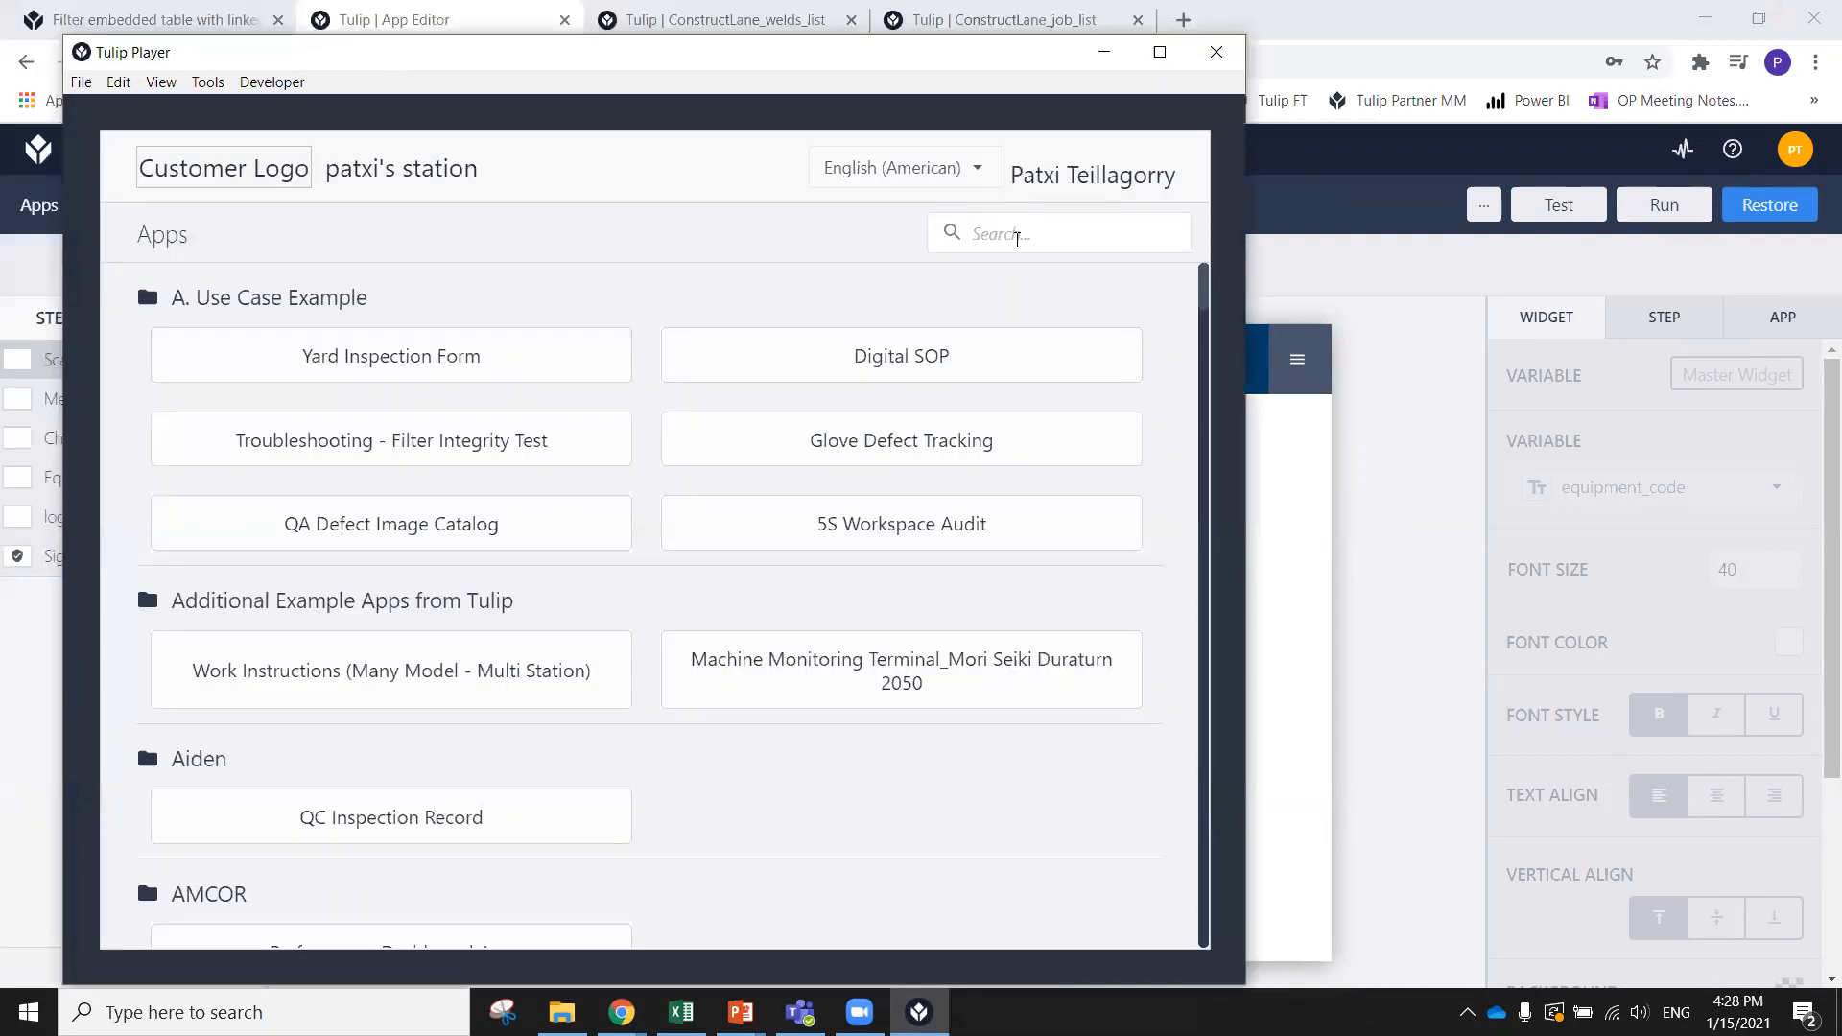
left_click(1017, 239)
type("eq")
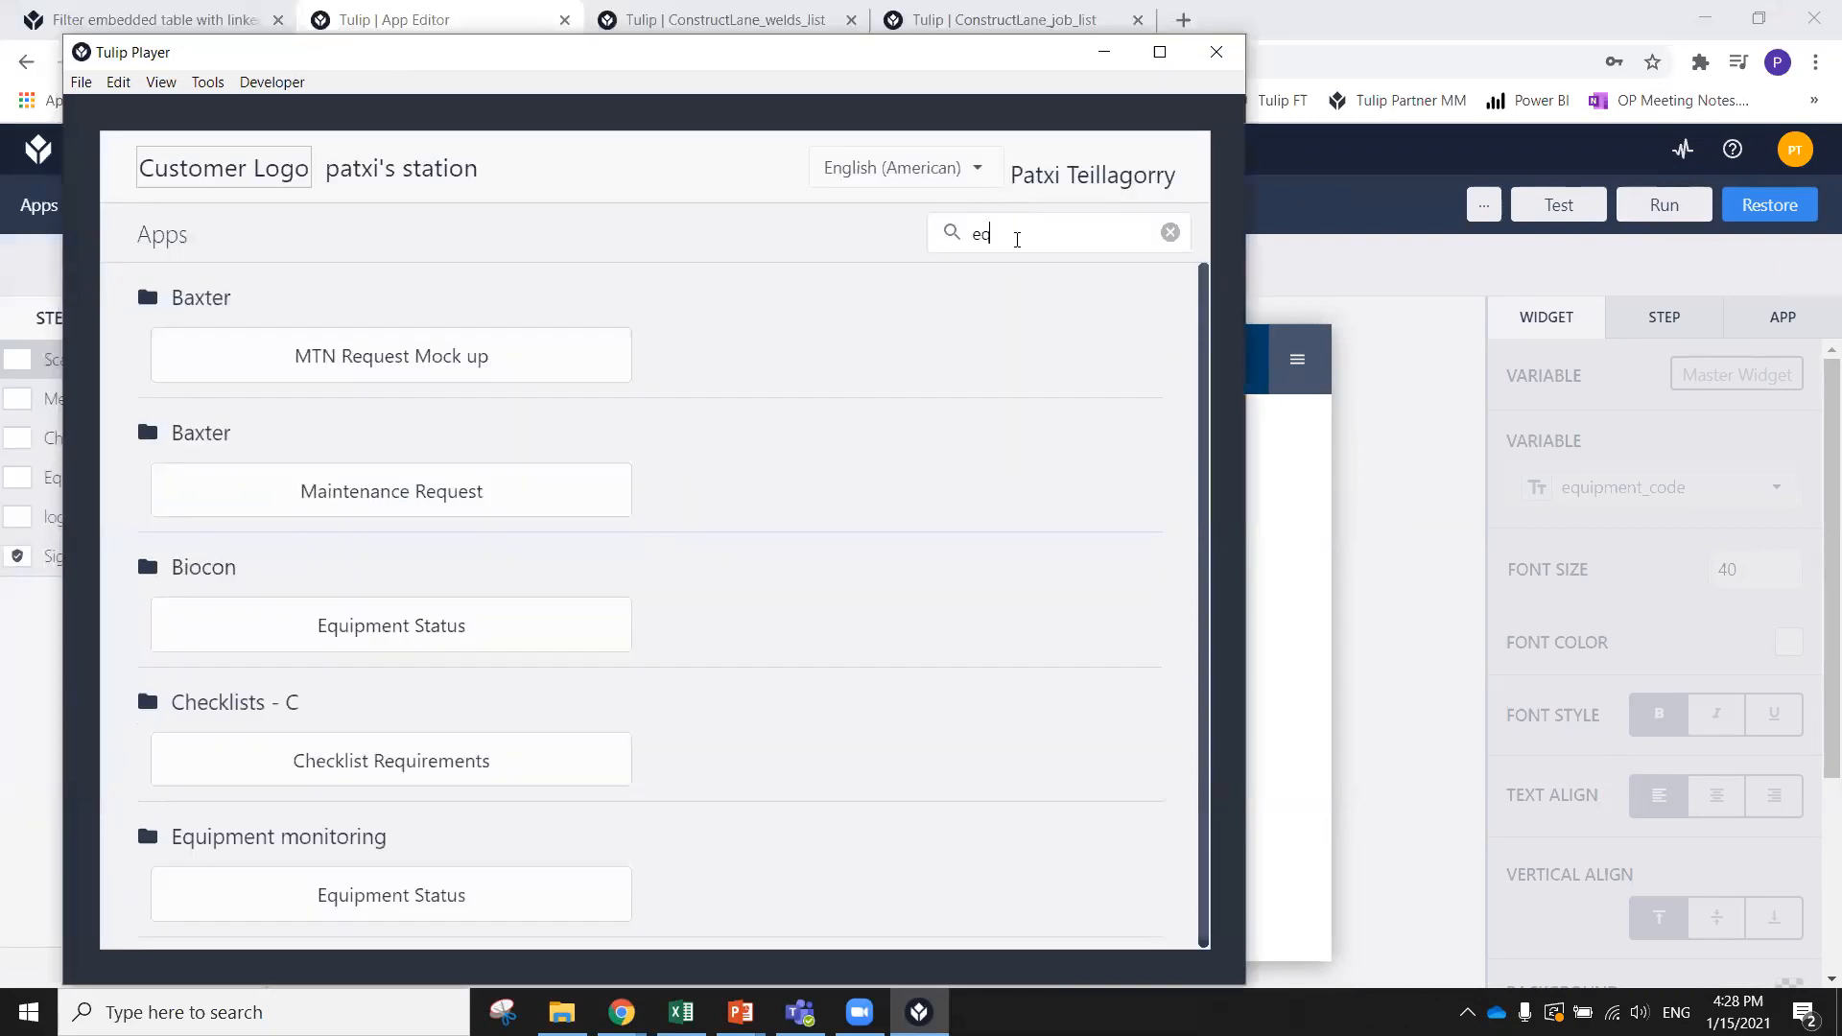
type("uipment")
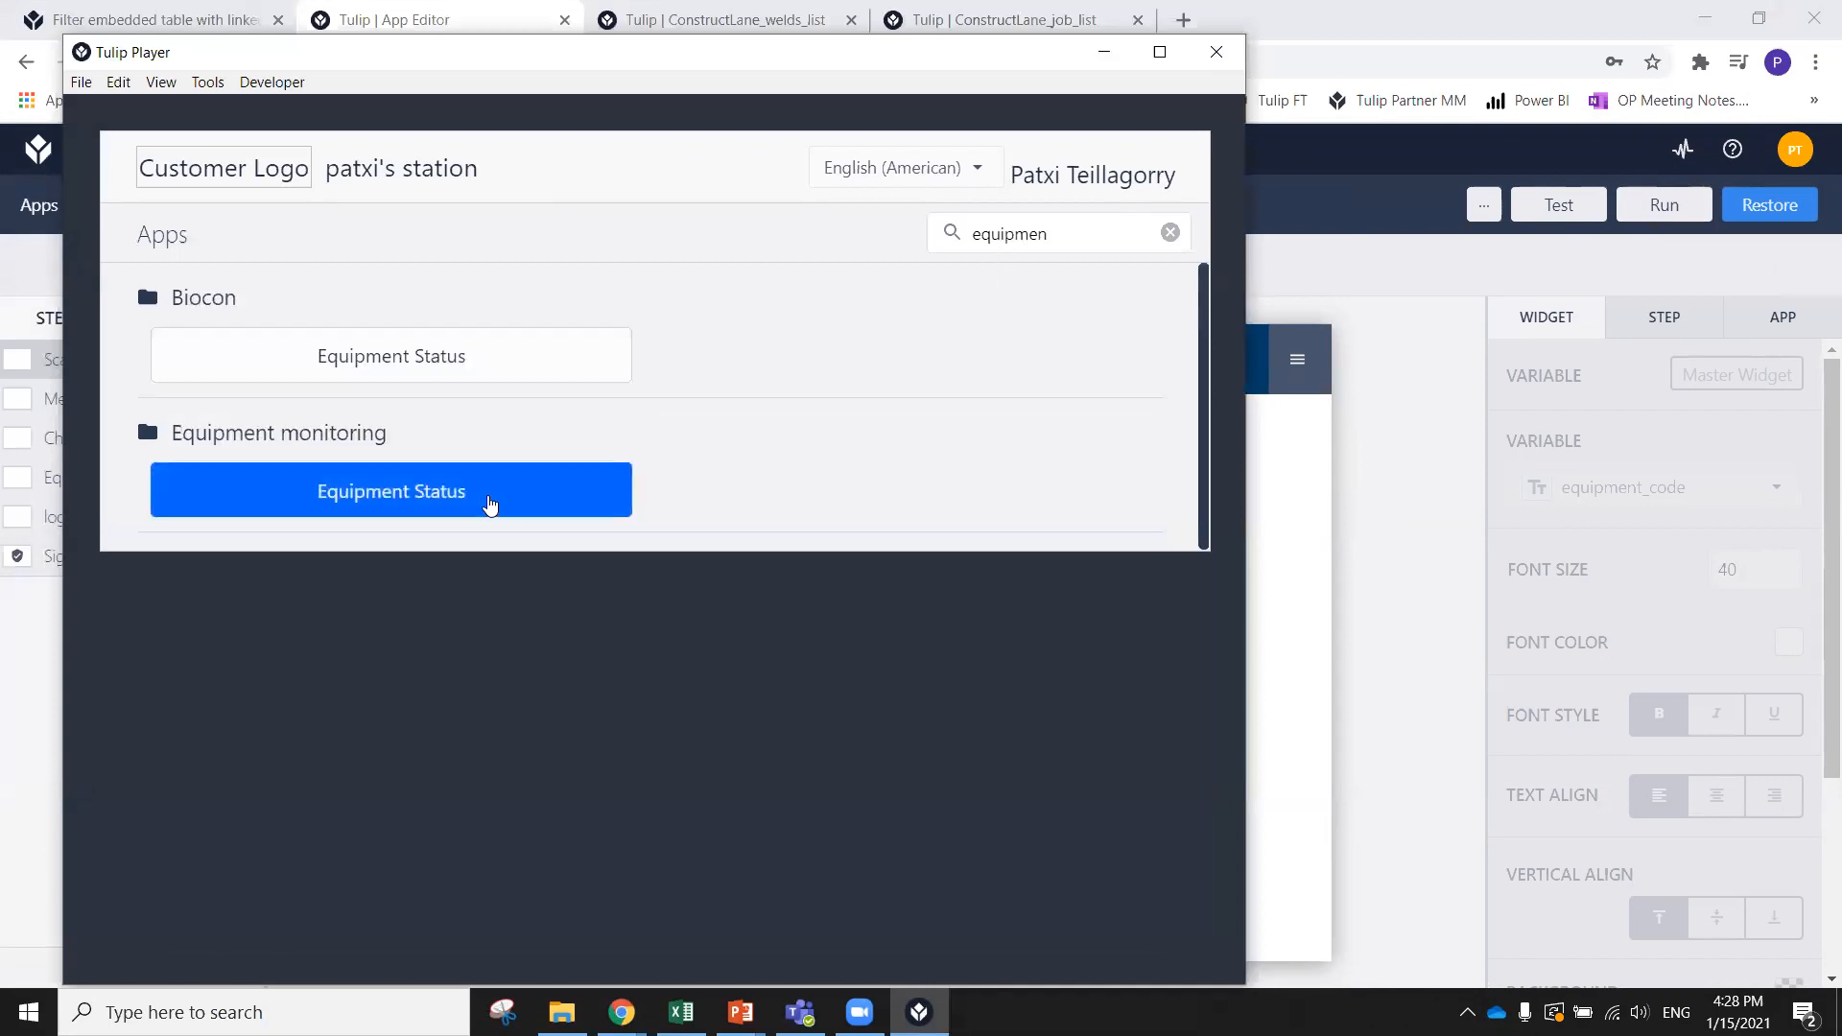
left_click(487, 499)
left_click(660, 523)
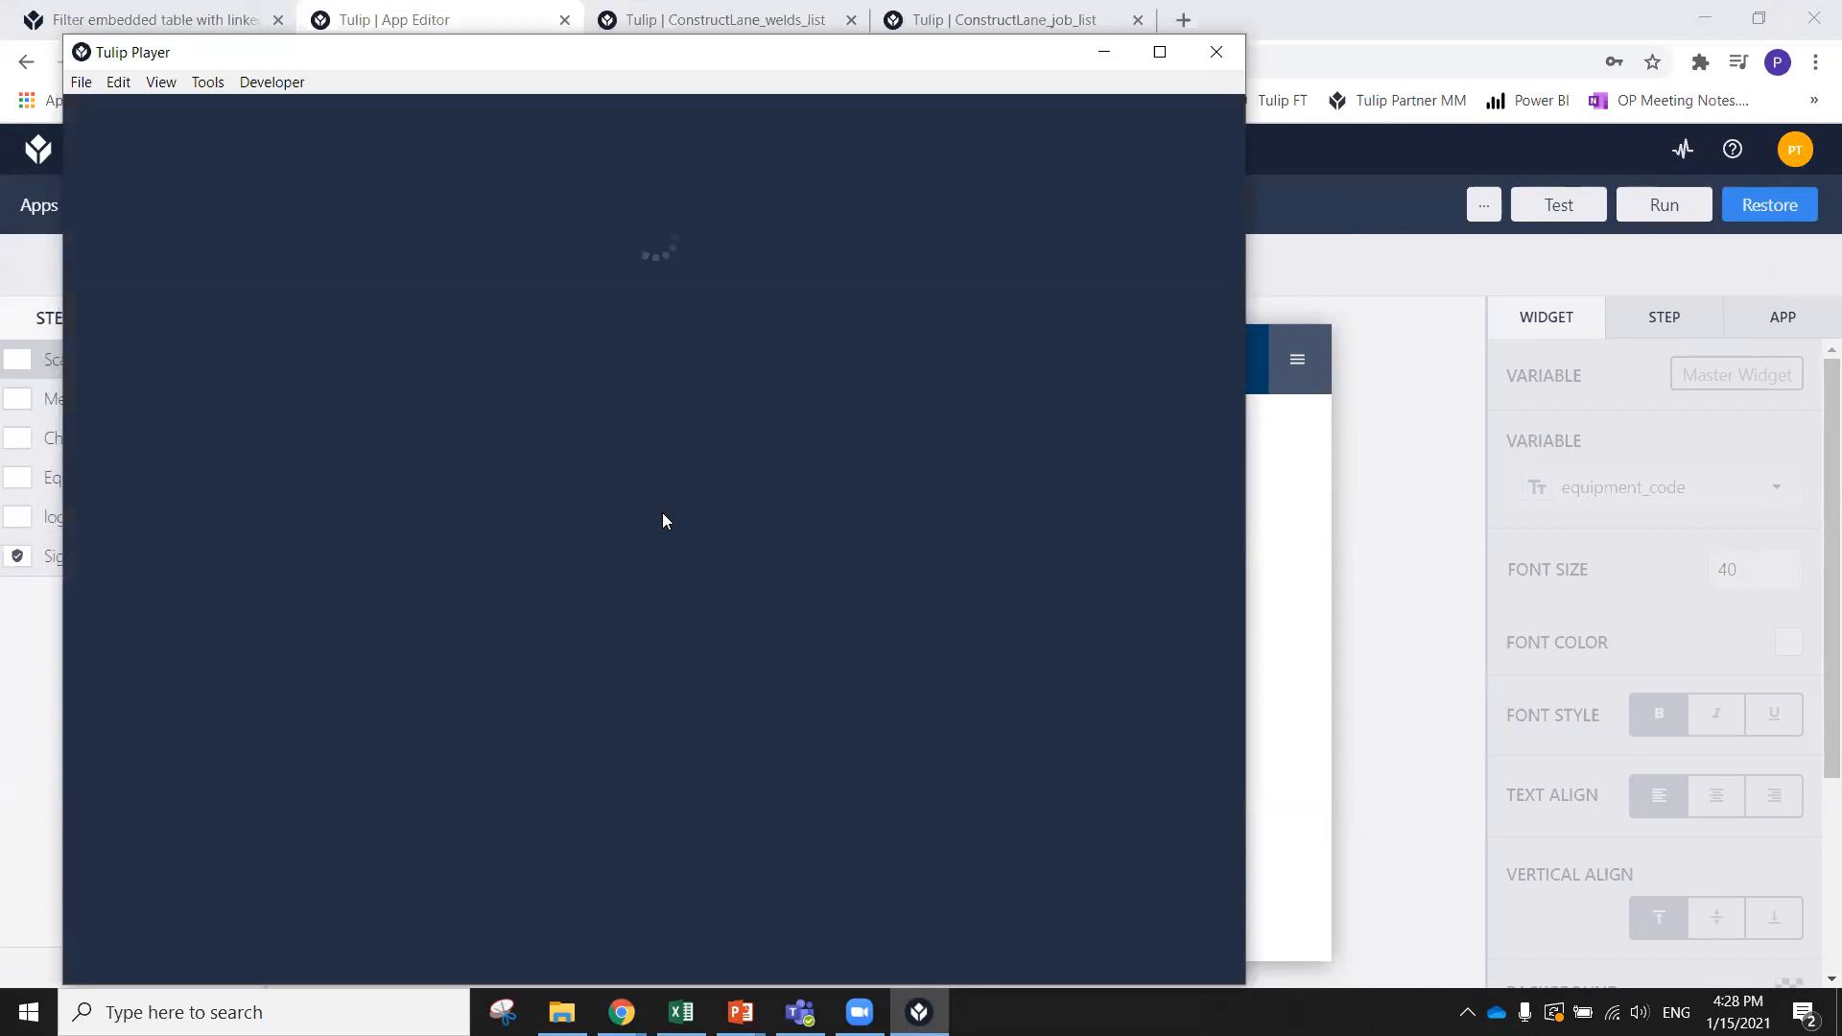
Enter the copied Tank ID as the manual code in Version 1, continue to the equipment menu and minimize the Player
left_click(756, 787)
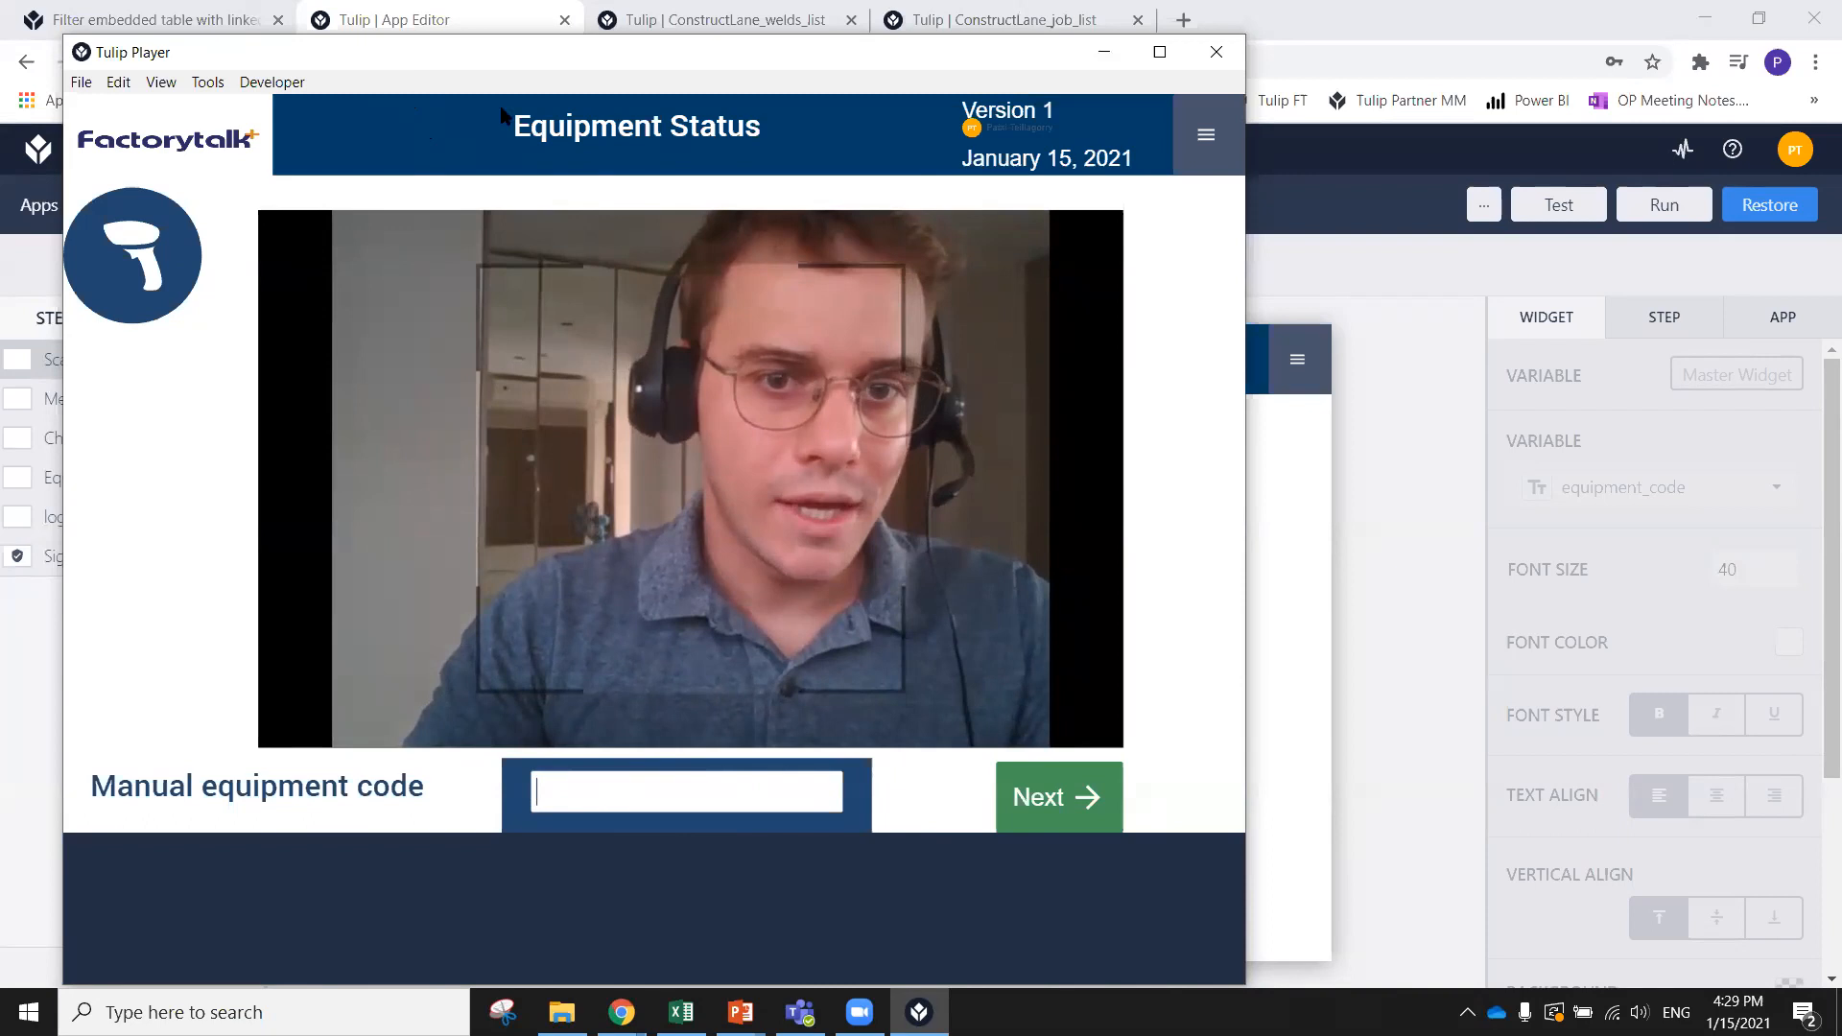
left_click_drag(380, 56, 500, 107)
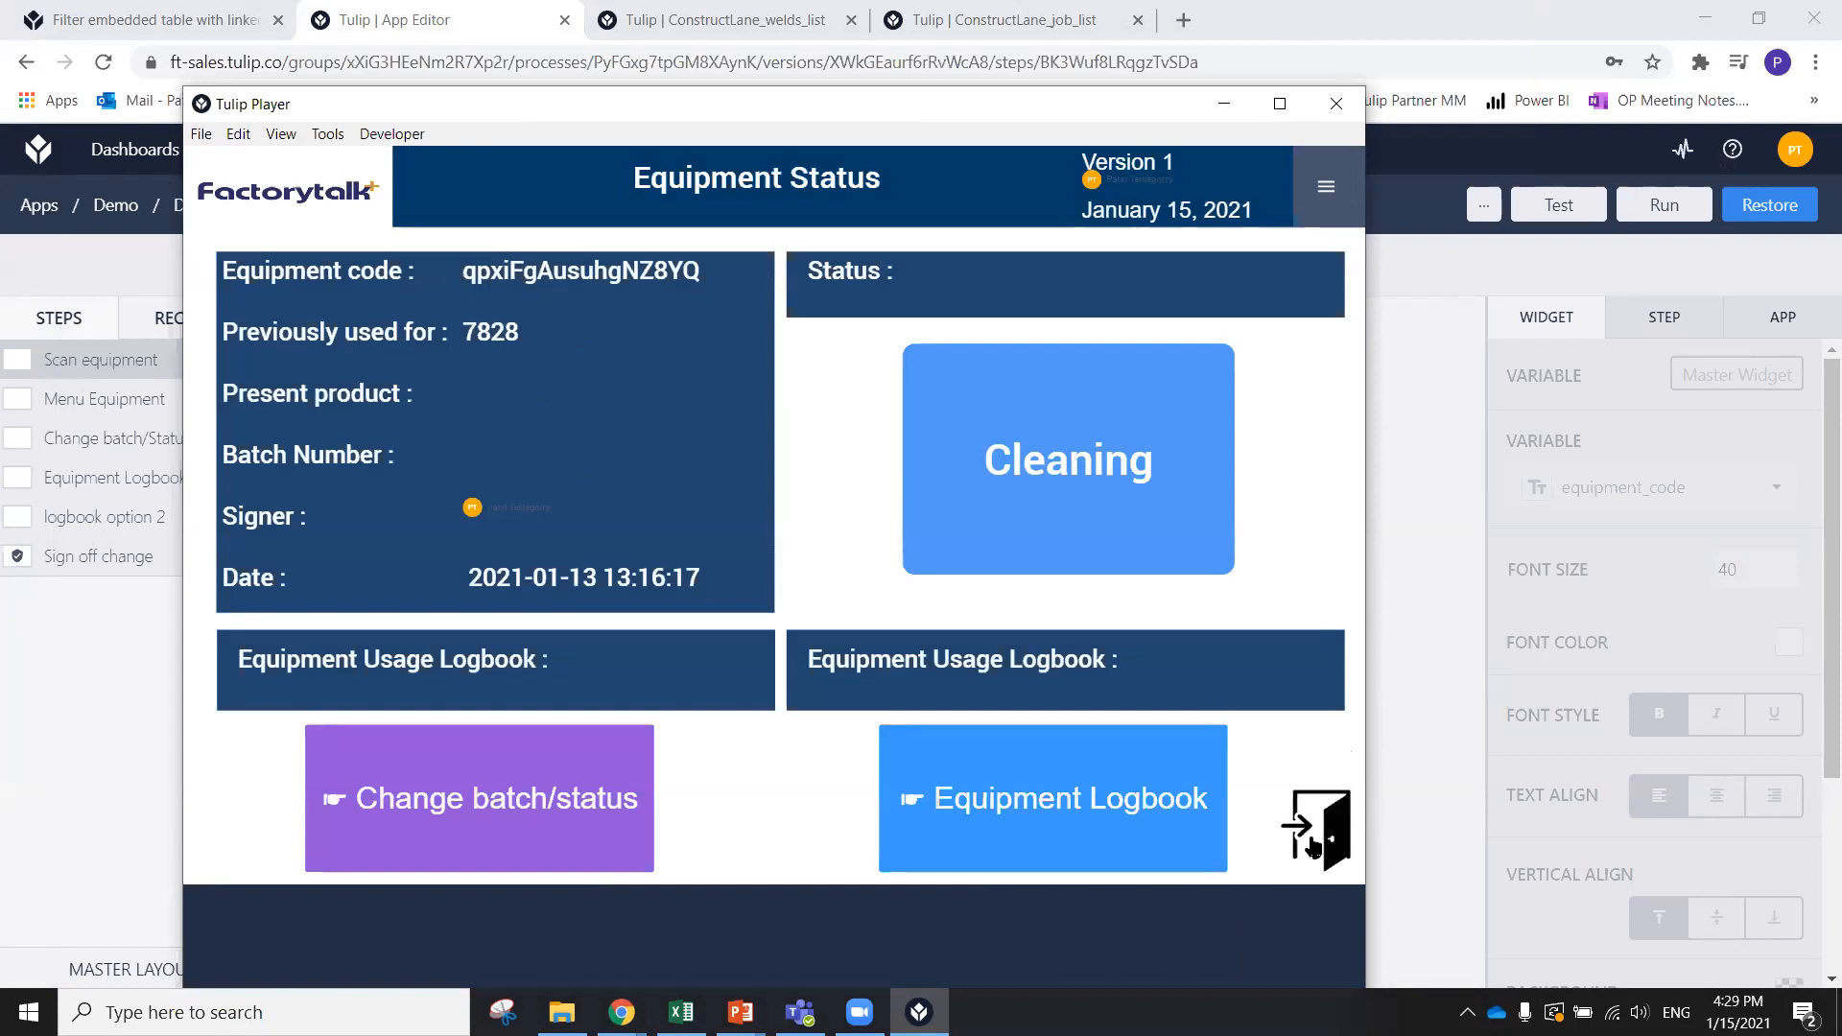
left_click(1222, 106)
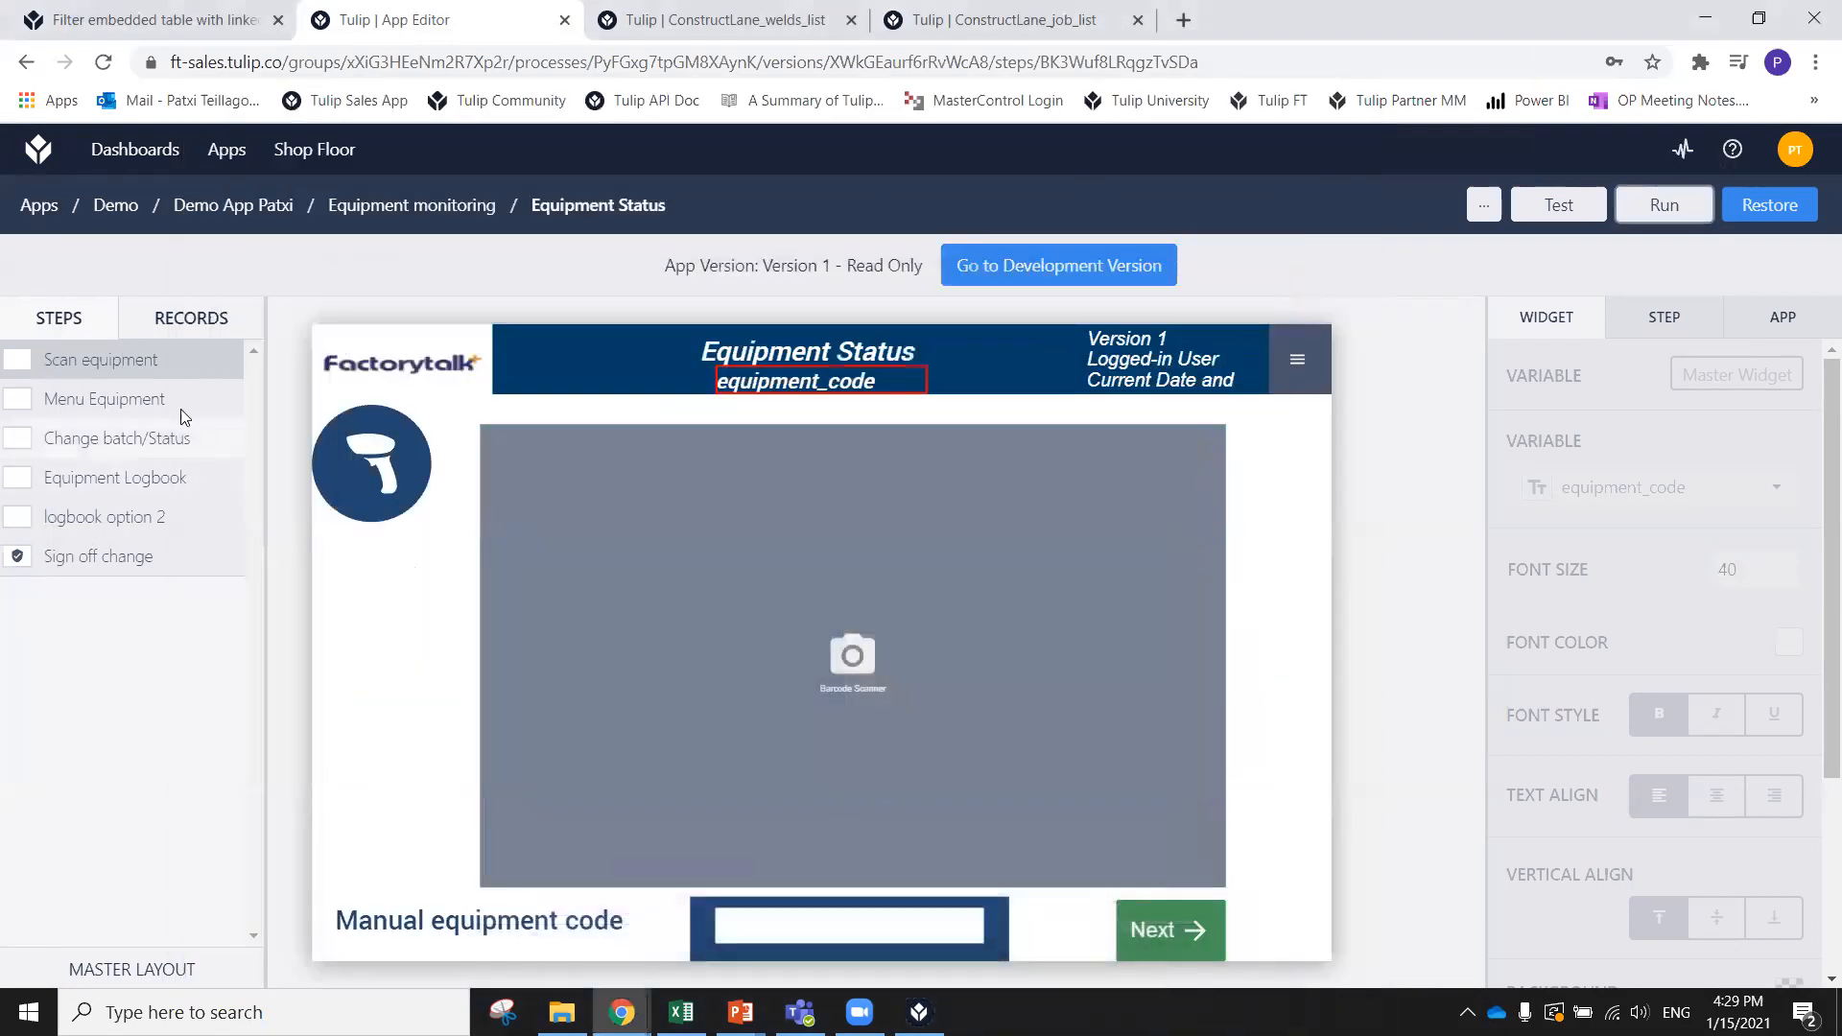
Go to the development version and inspect the Cancel app trigger of the exit door image on the Menu Equipment step
left_click(1282, 912)
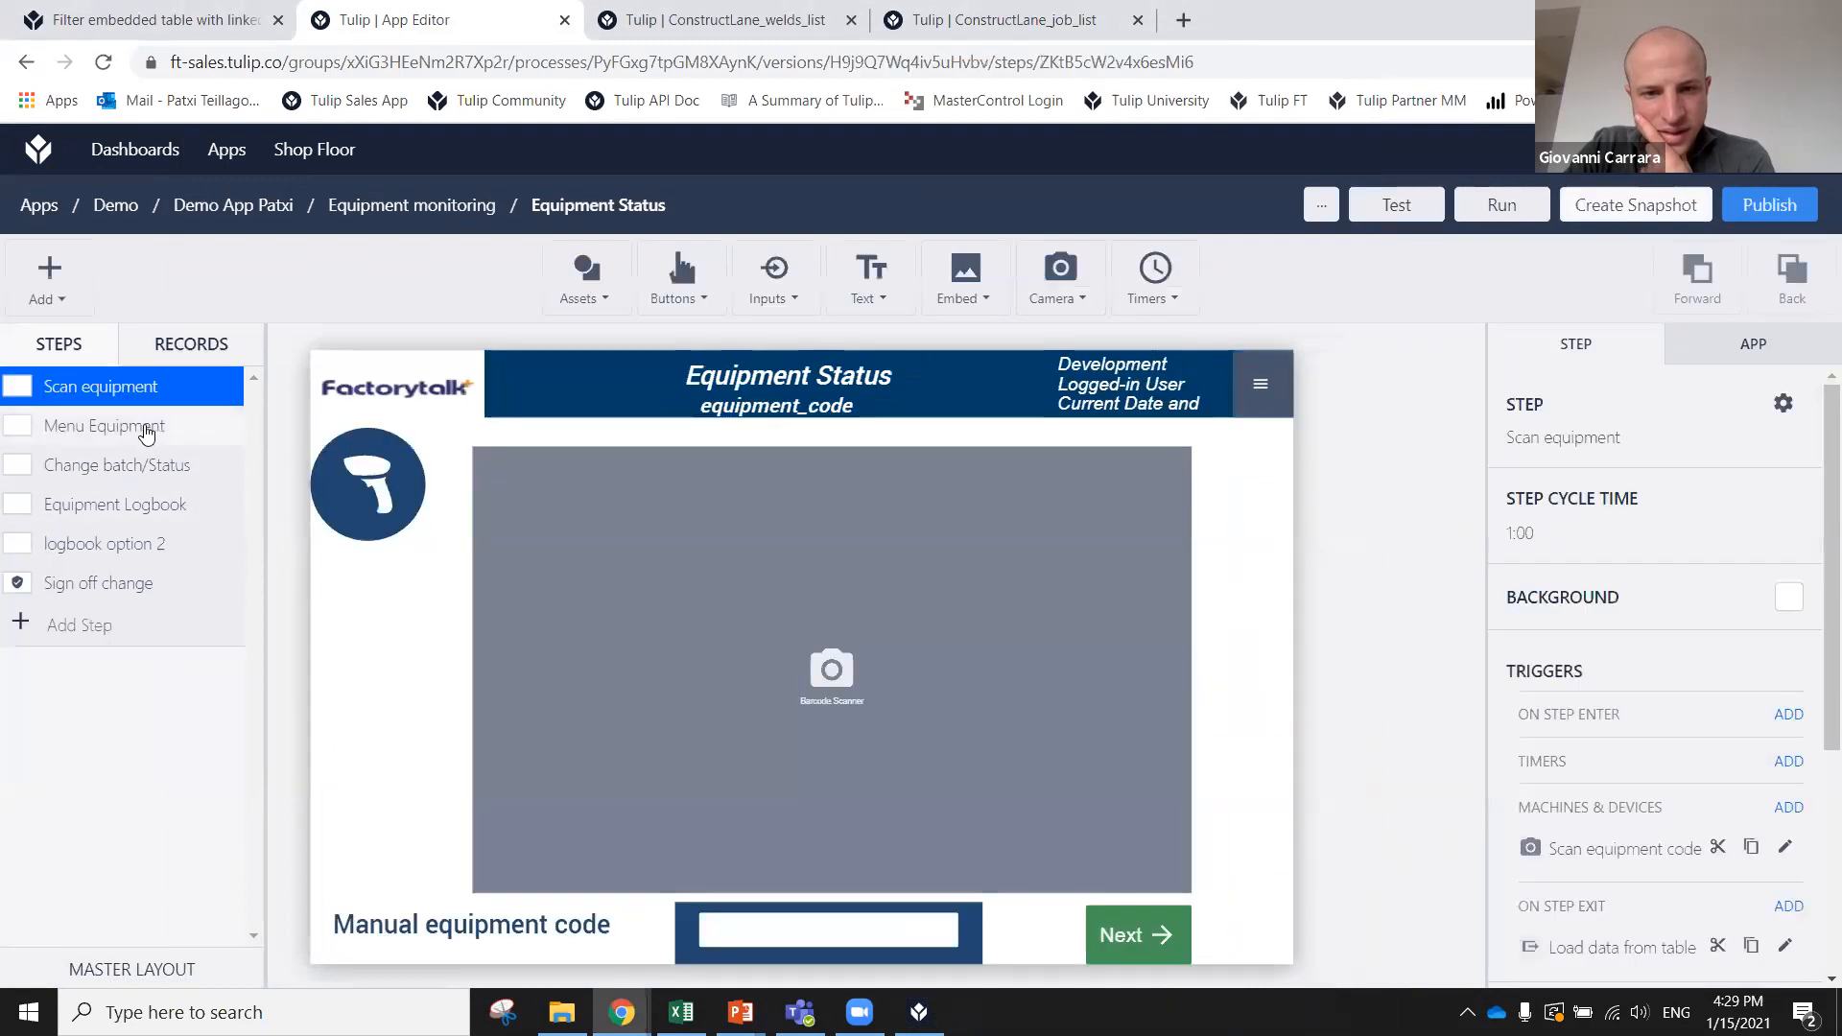
left_click(143, 426)
left_click(1235, 916)
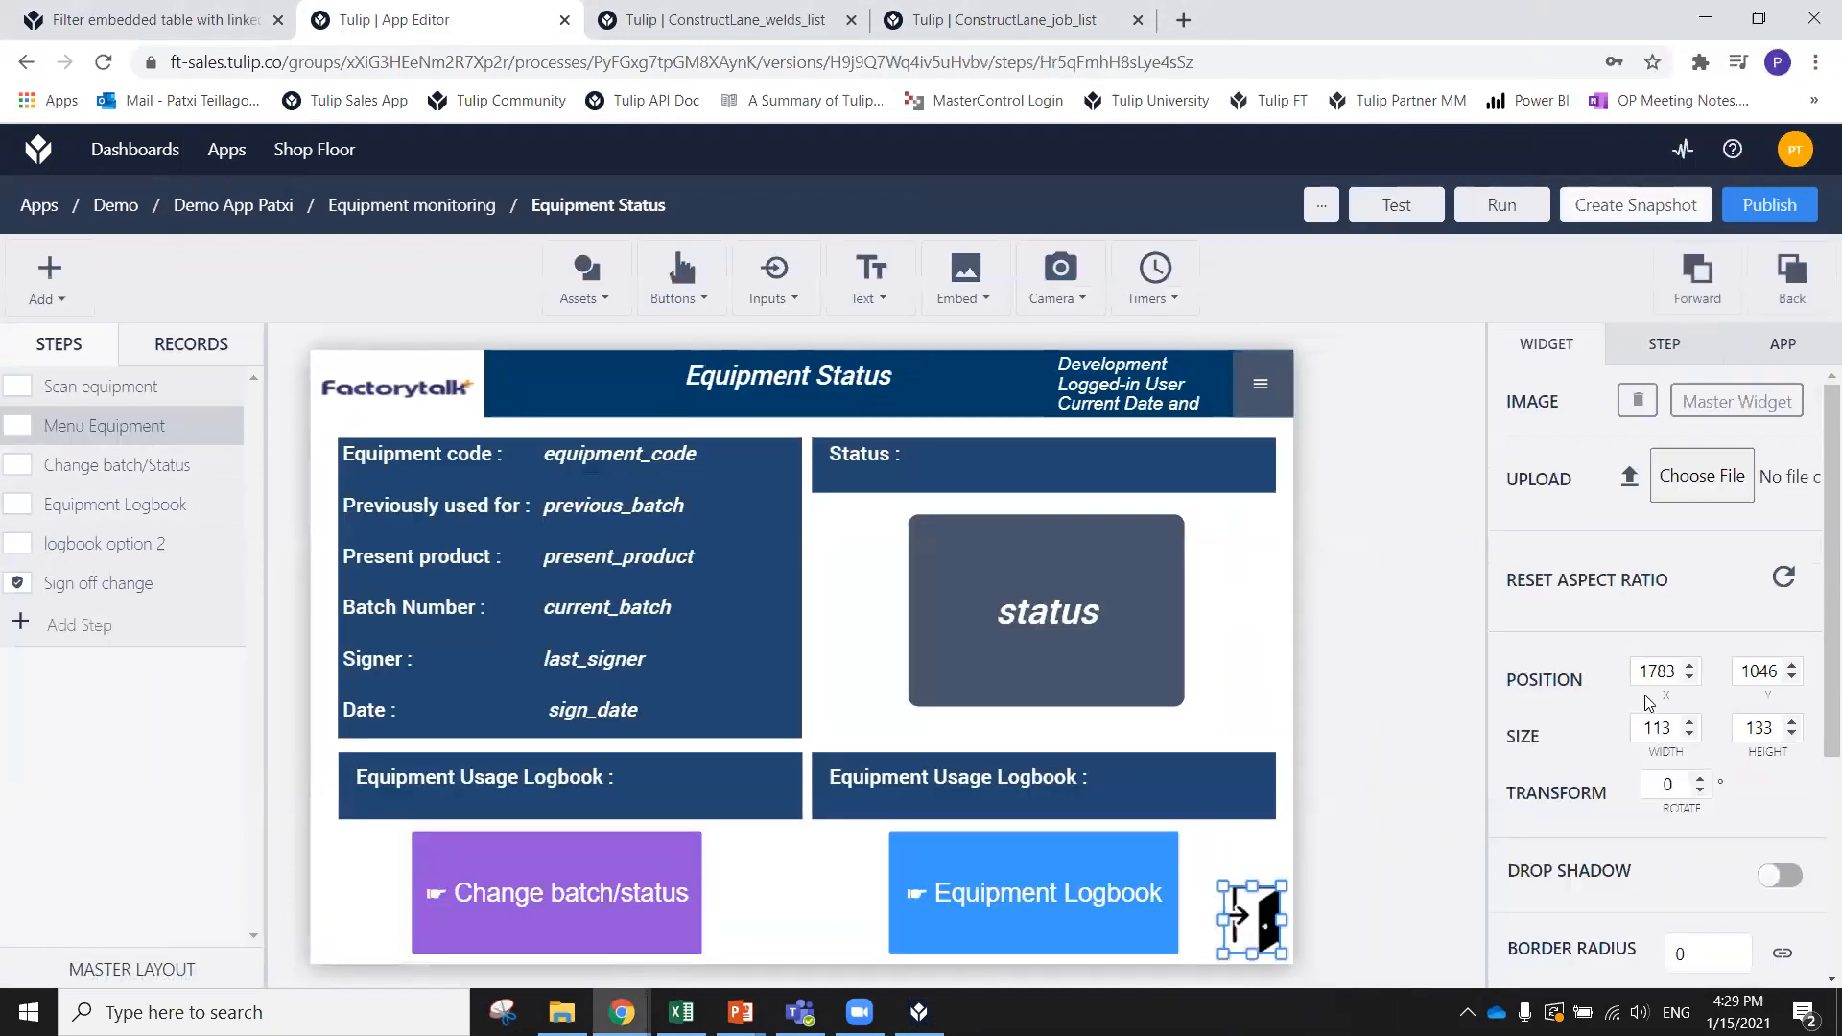
scroll(1711, 501, "down", 1)
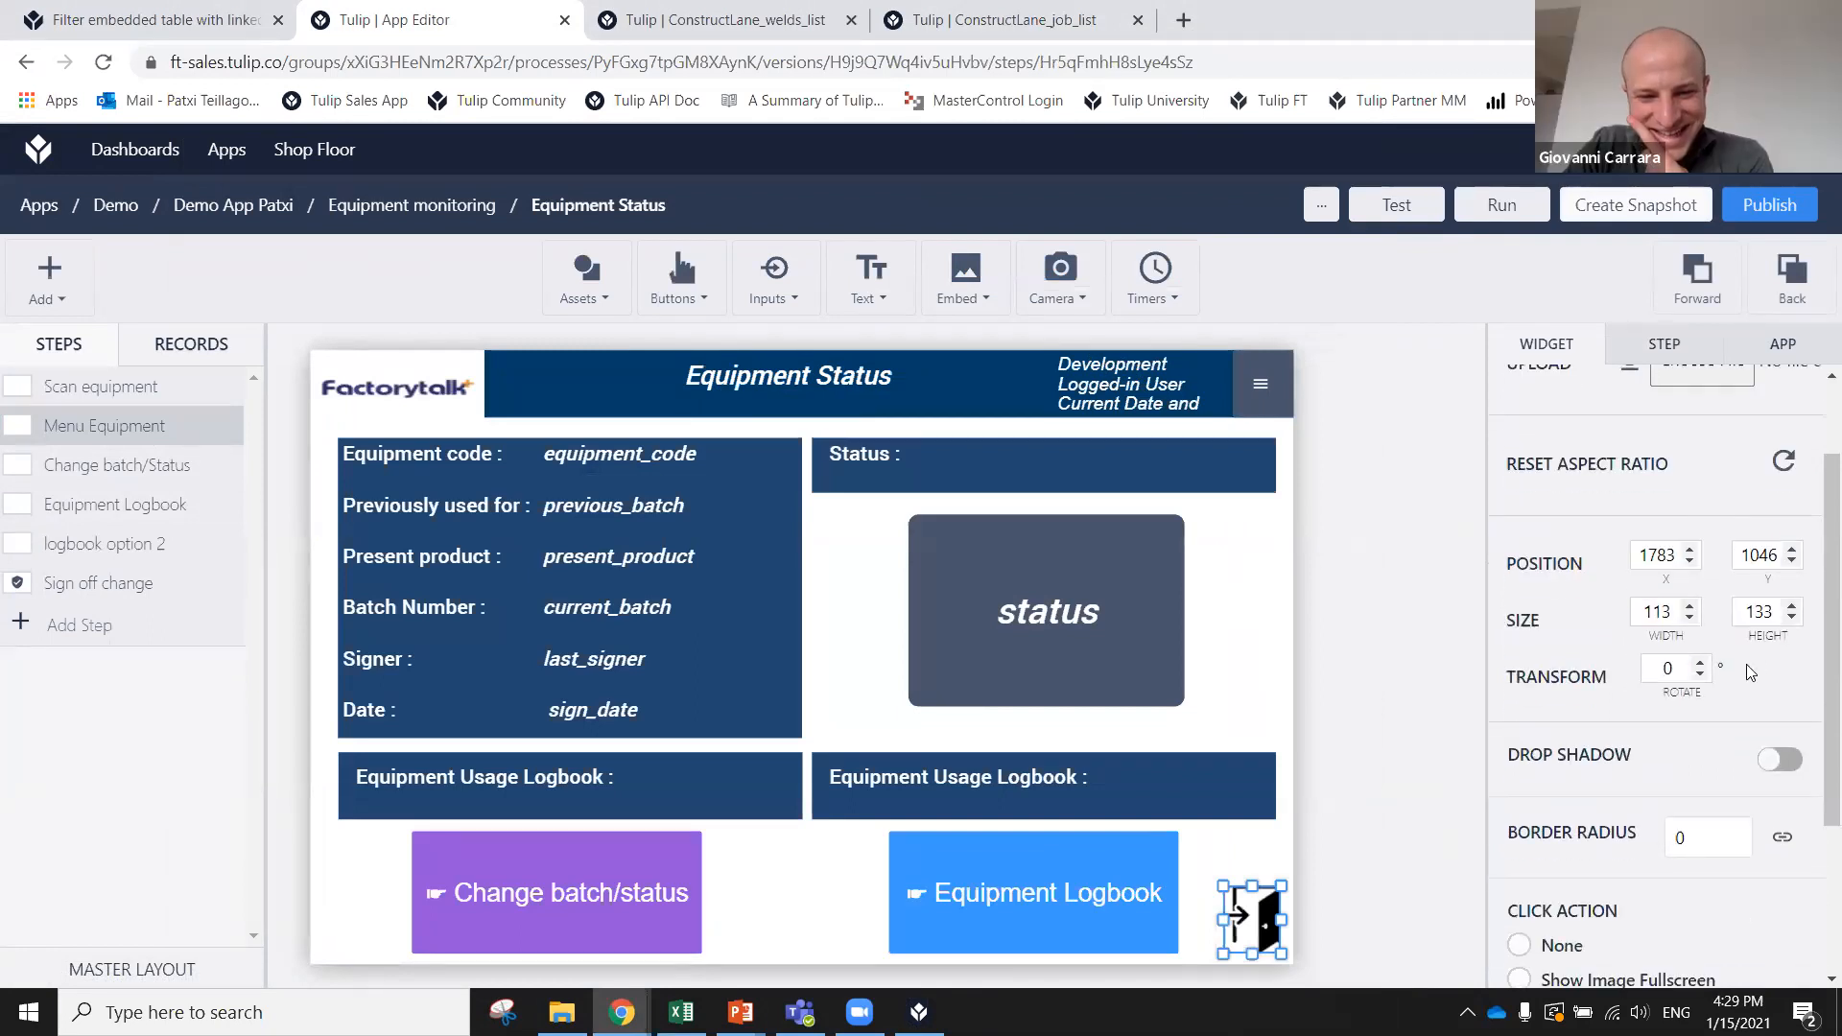
scroll(1754, 662, "down", 2)
left_click(1789, 891)
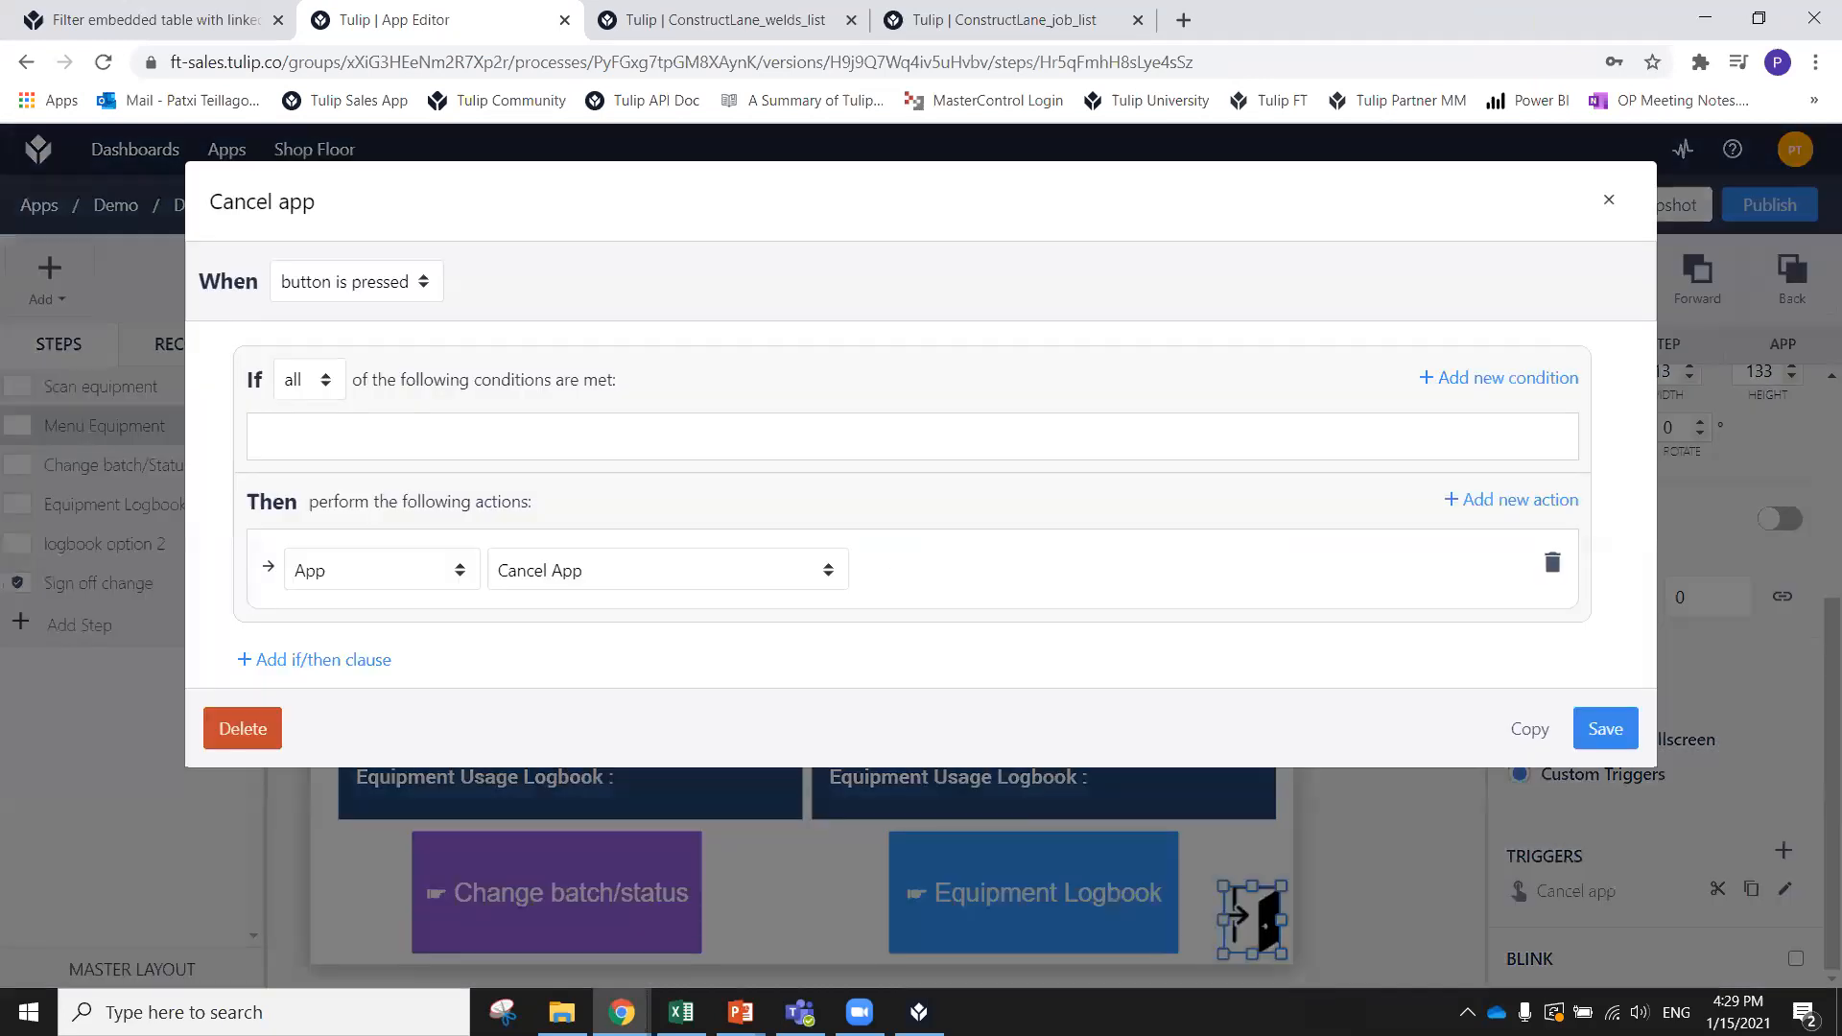
left_click(1609, 200)
Switch to Tulip Player and cancel the running Equipment Status app with the exit door image, returning to the scan screen
left_click(919, 1012)
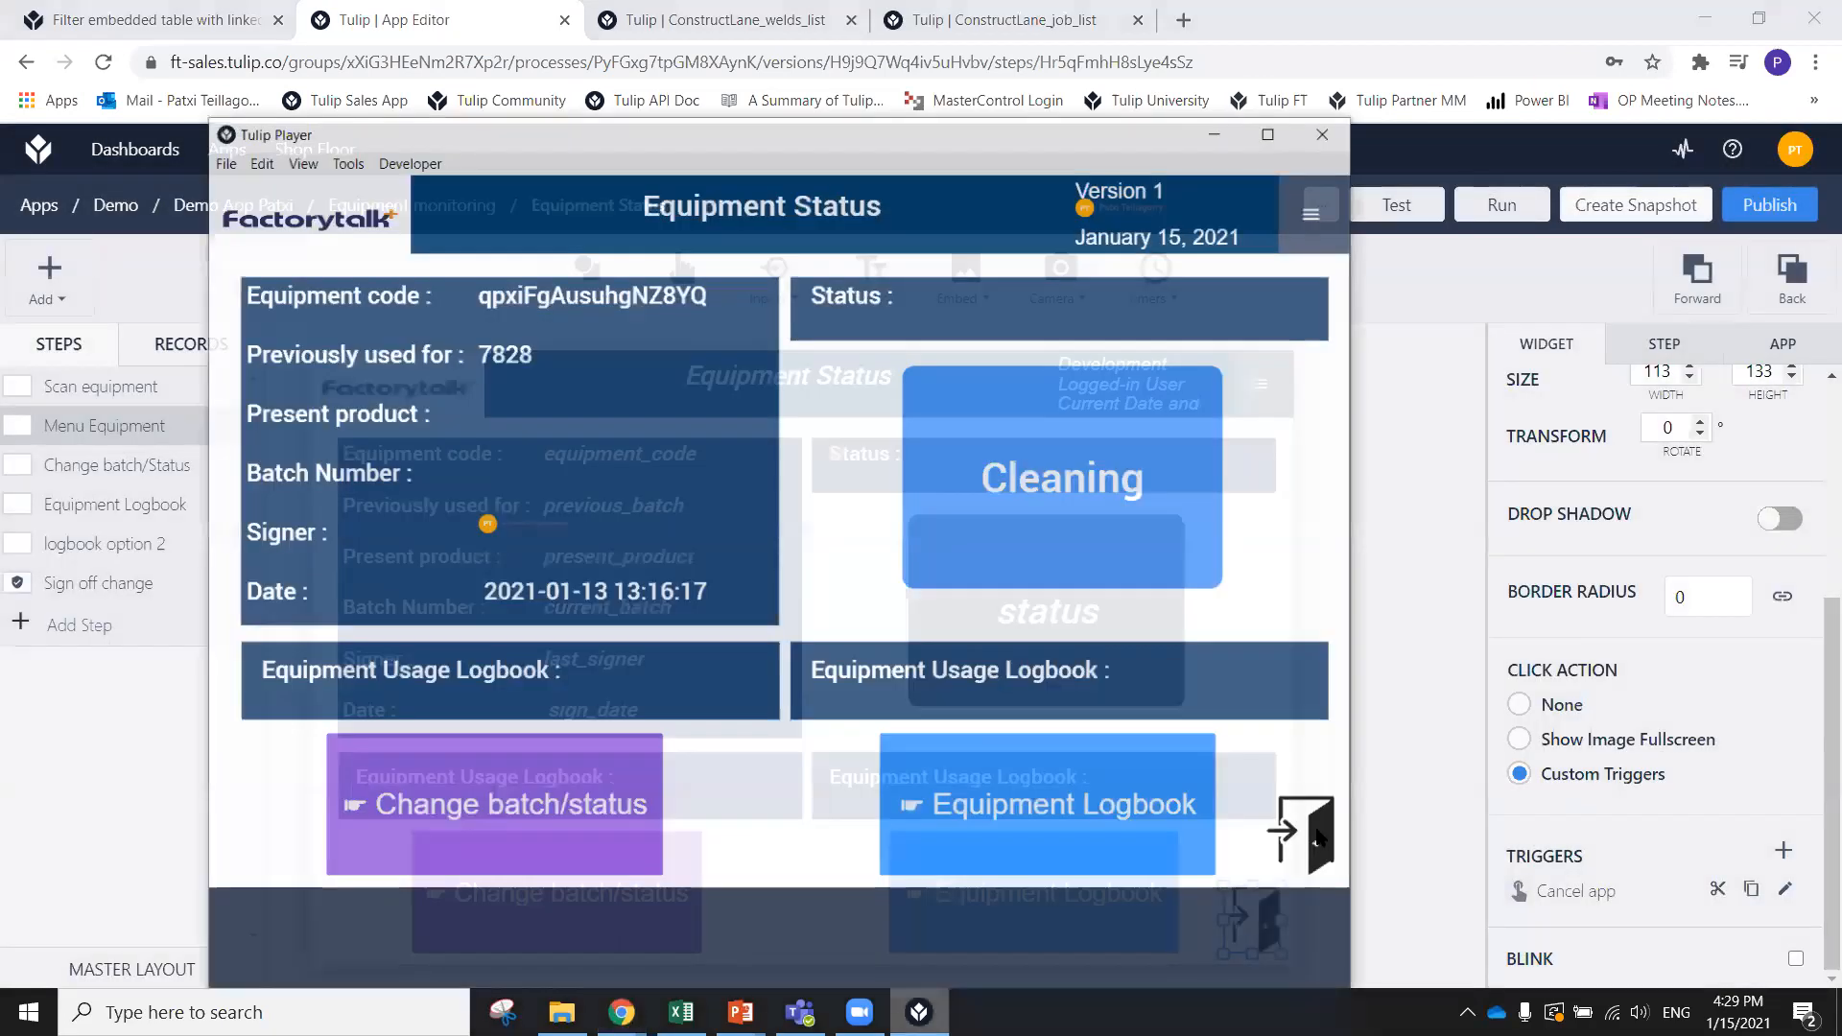
left_click(1307, 833)
left_click(774, 664)
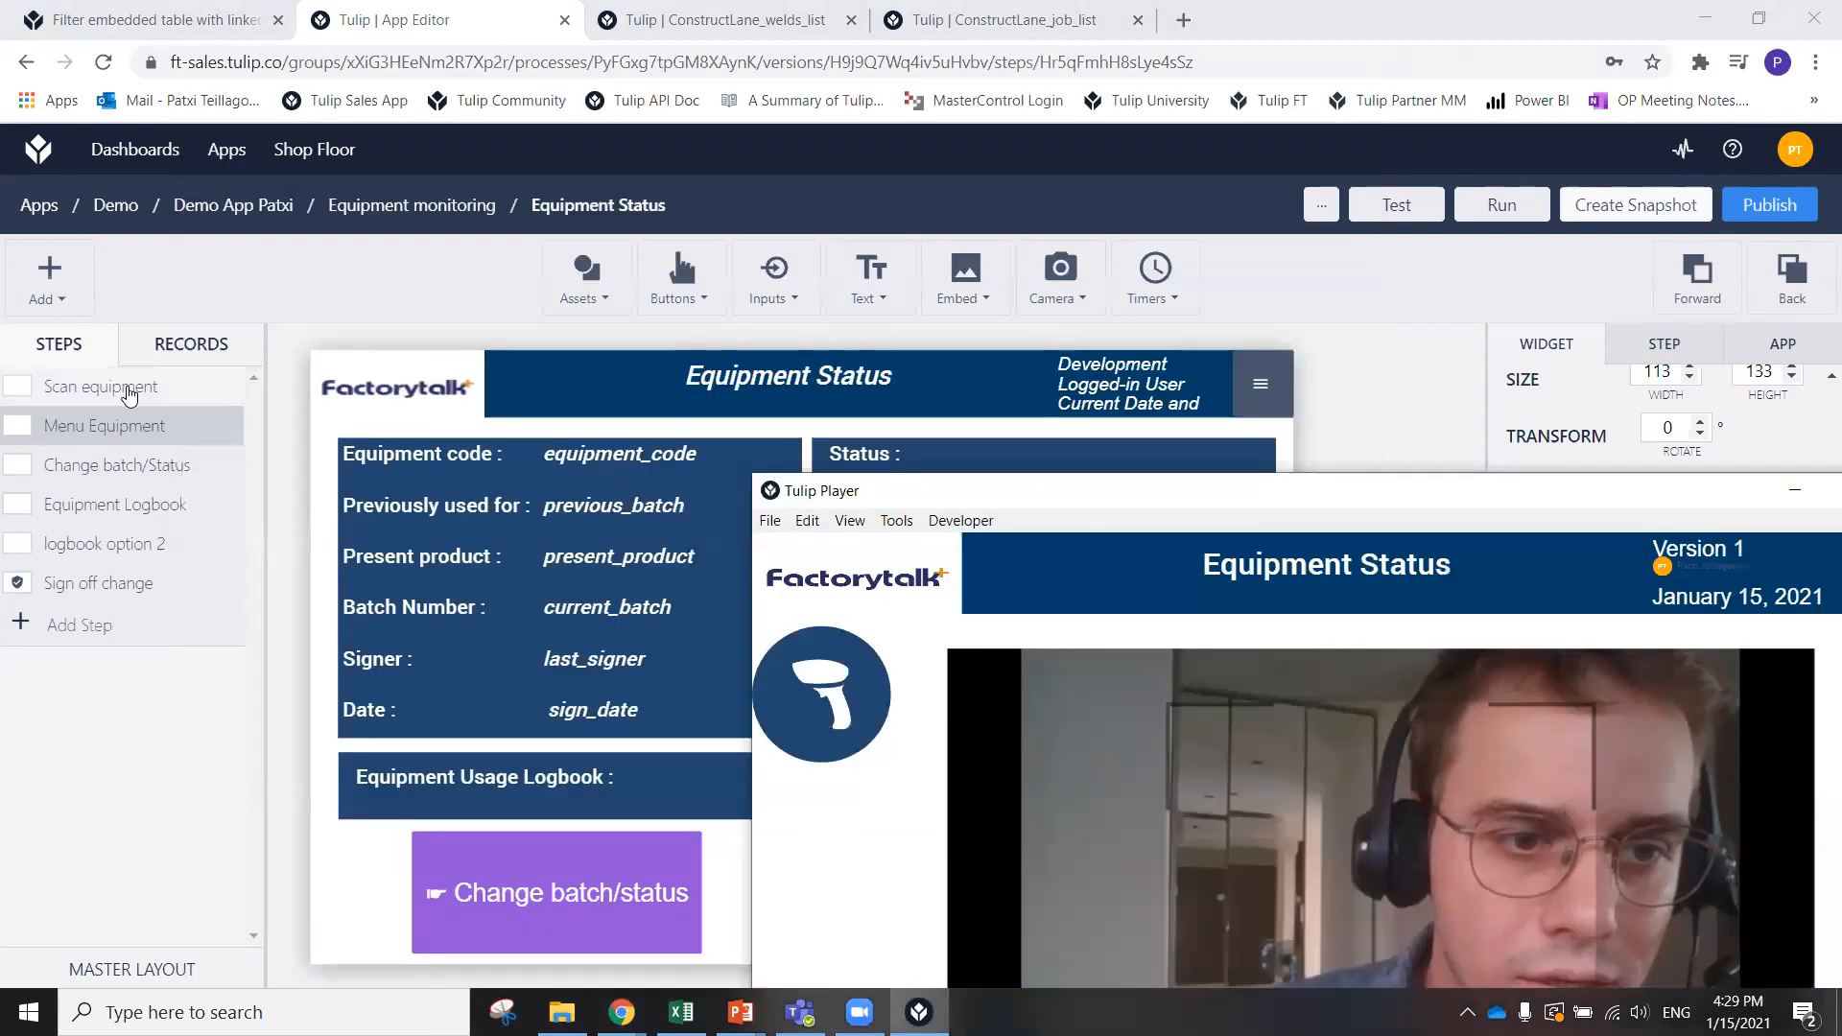
Open the Scan equipment step in the editor, bring the Player in front of it and select its manual equipment code field
left_click(130, 391)
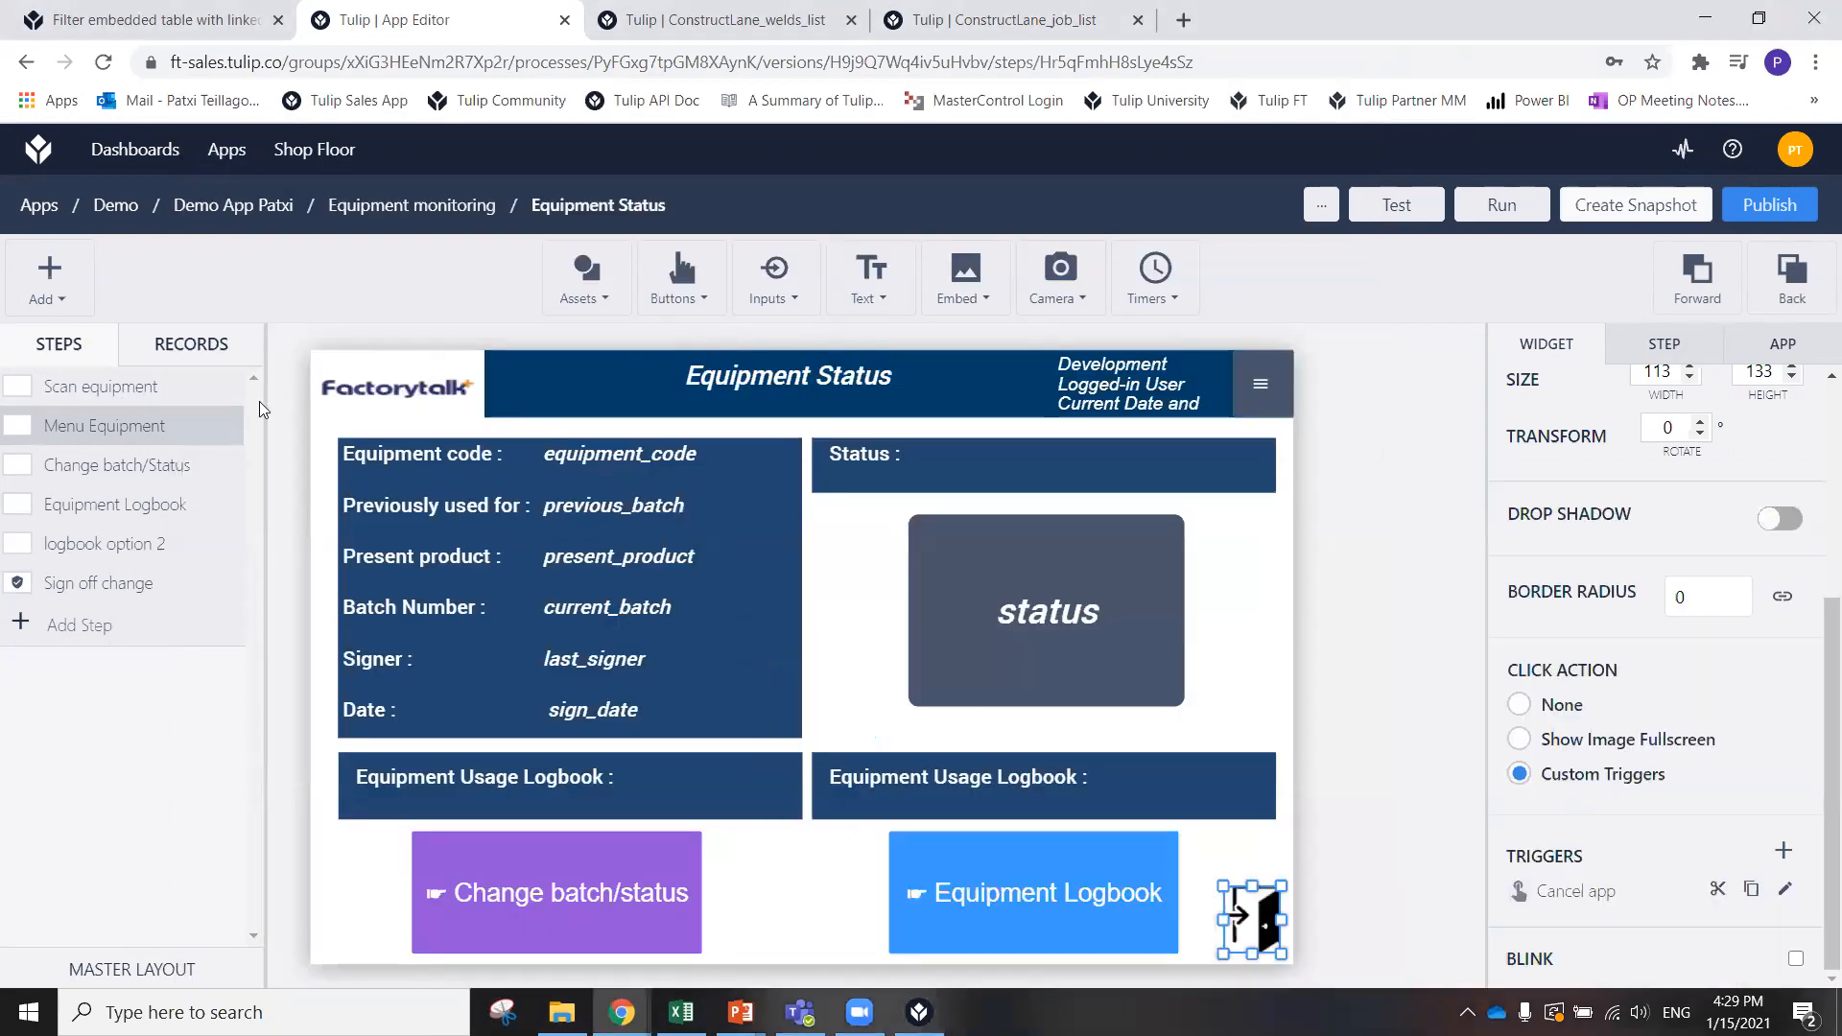
left_click(175, 397)
left_click(919, 1012)
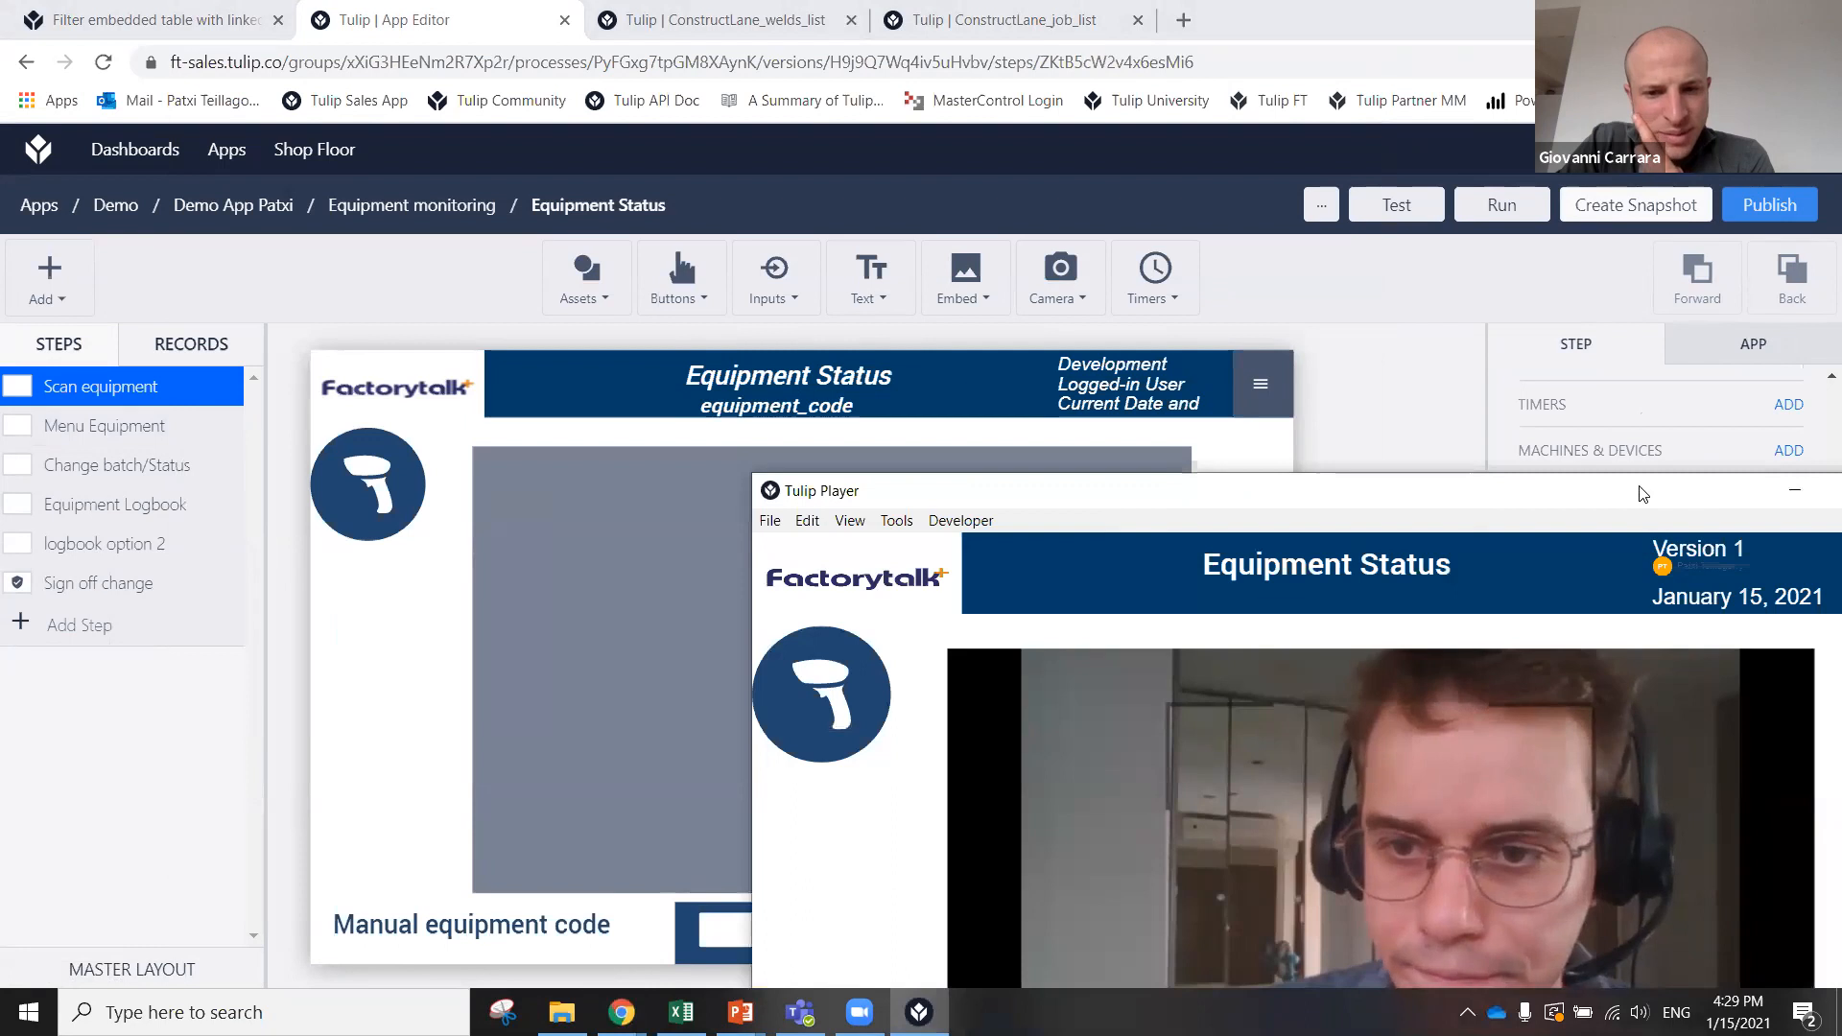
left_click_drag(1644, 494, 1132, 118)
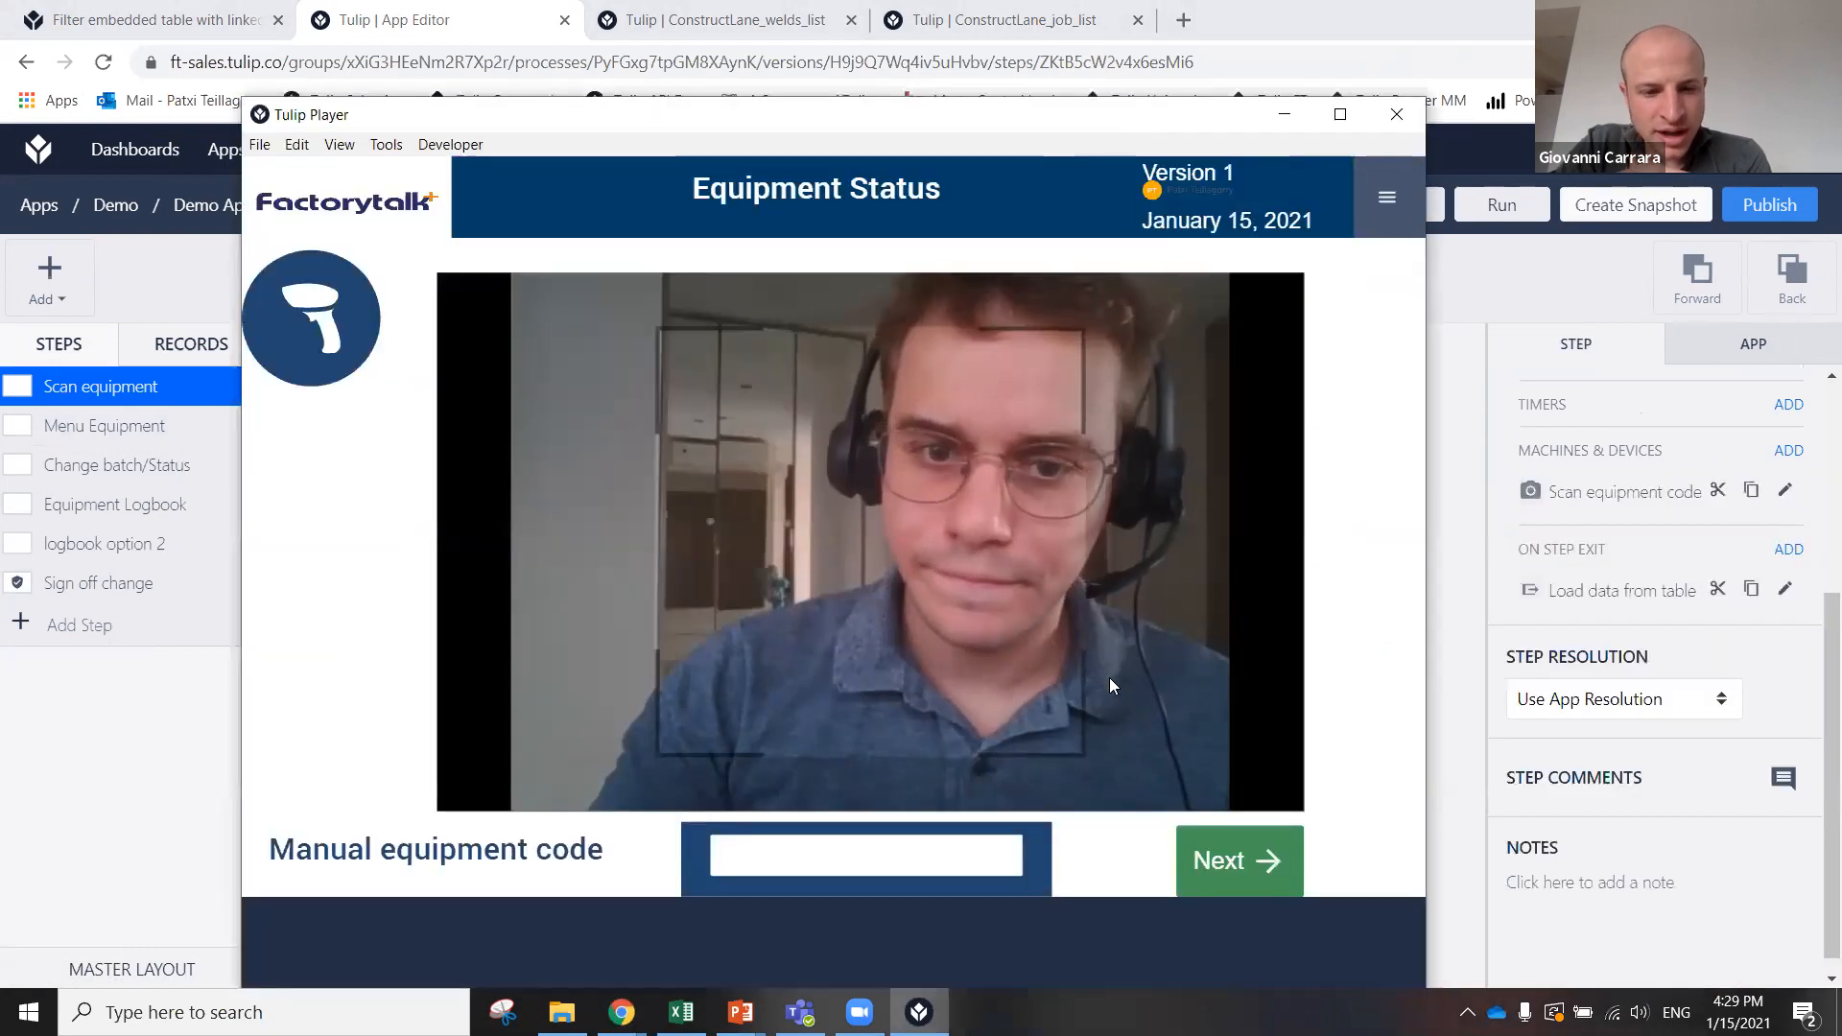
left_click(950, 852)
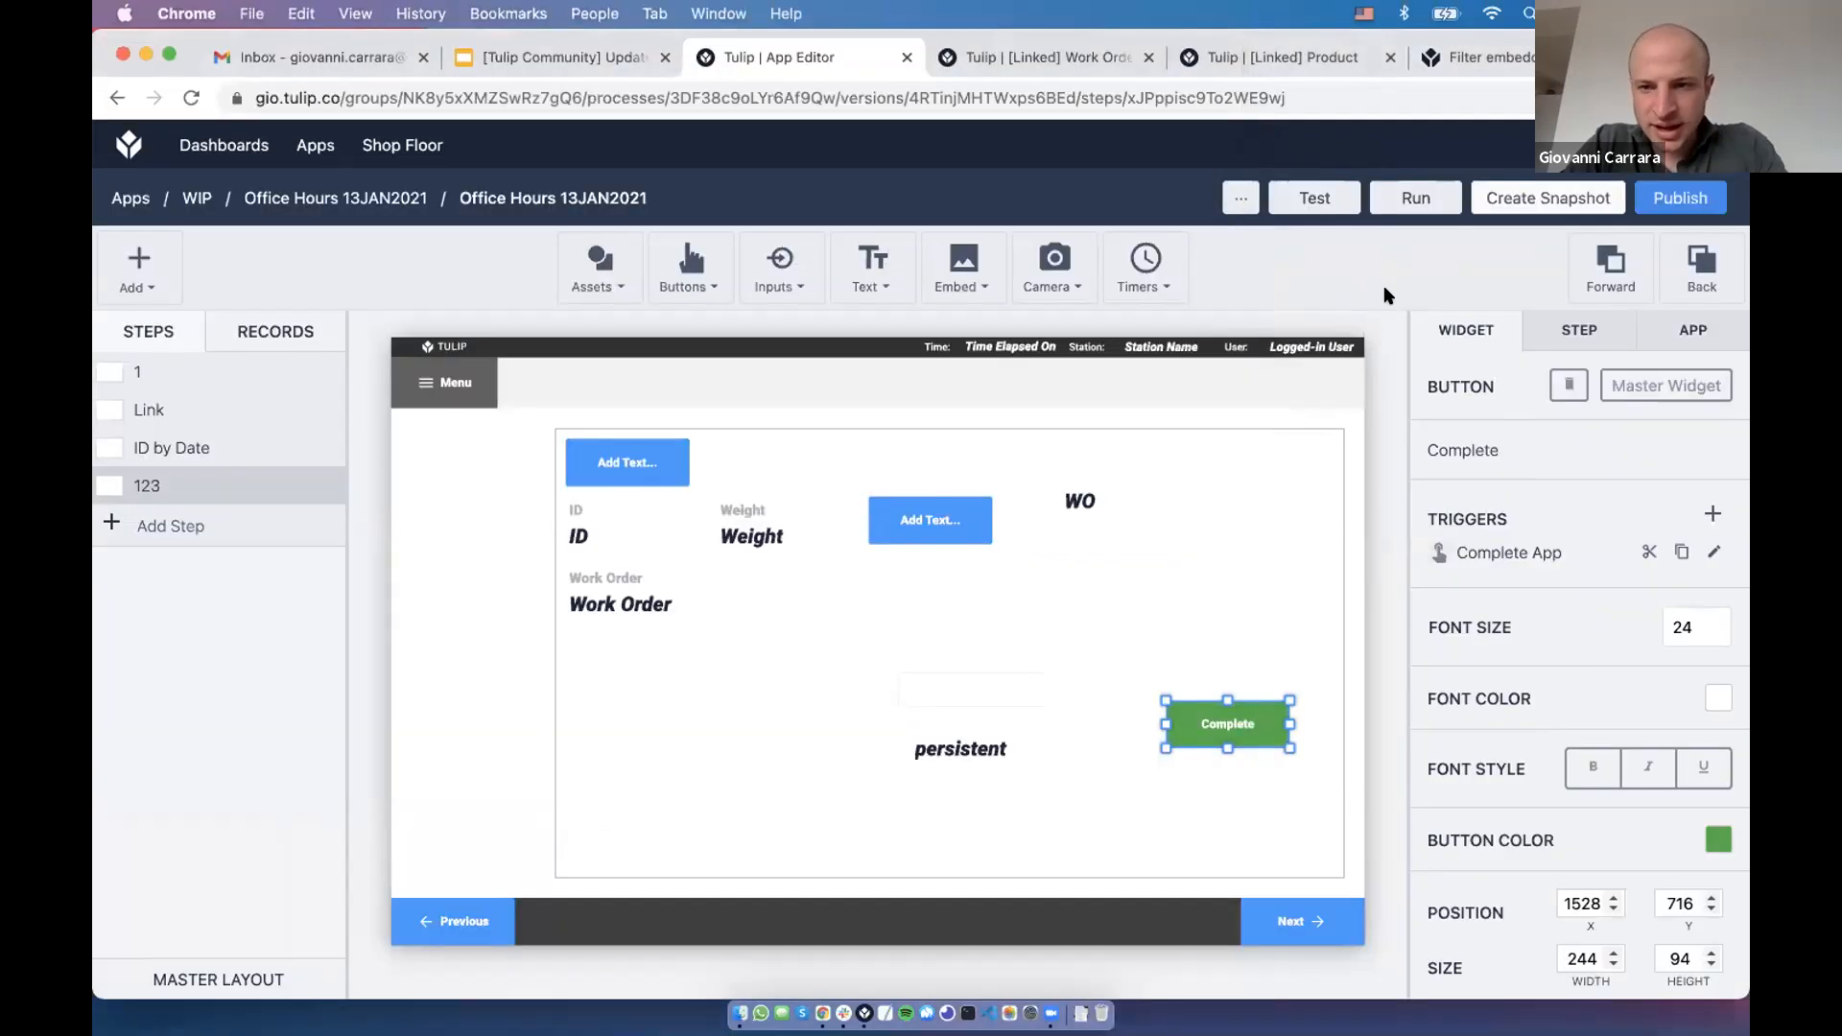
Shift the persistent text input and the persistent variable text on step 123 slightly to the left
left_click(988, 753)
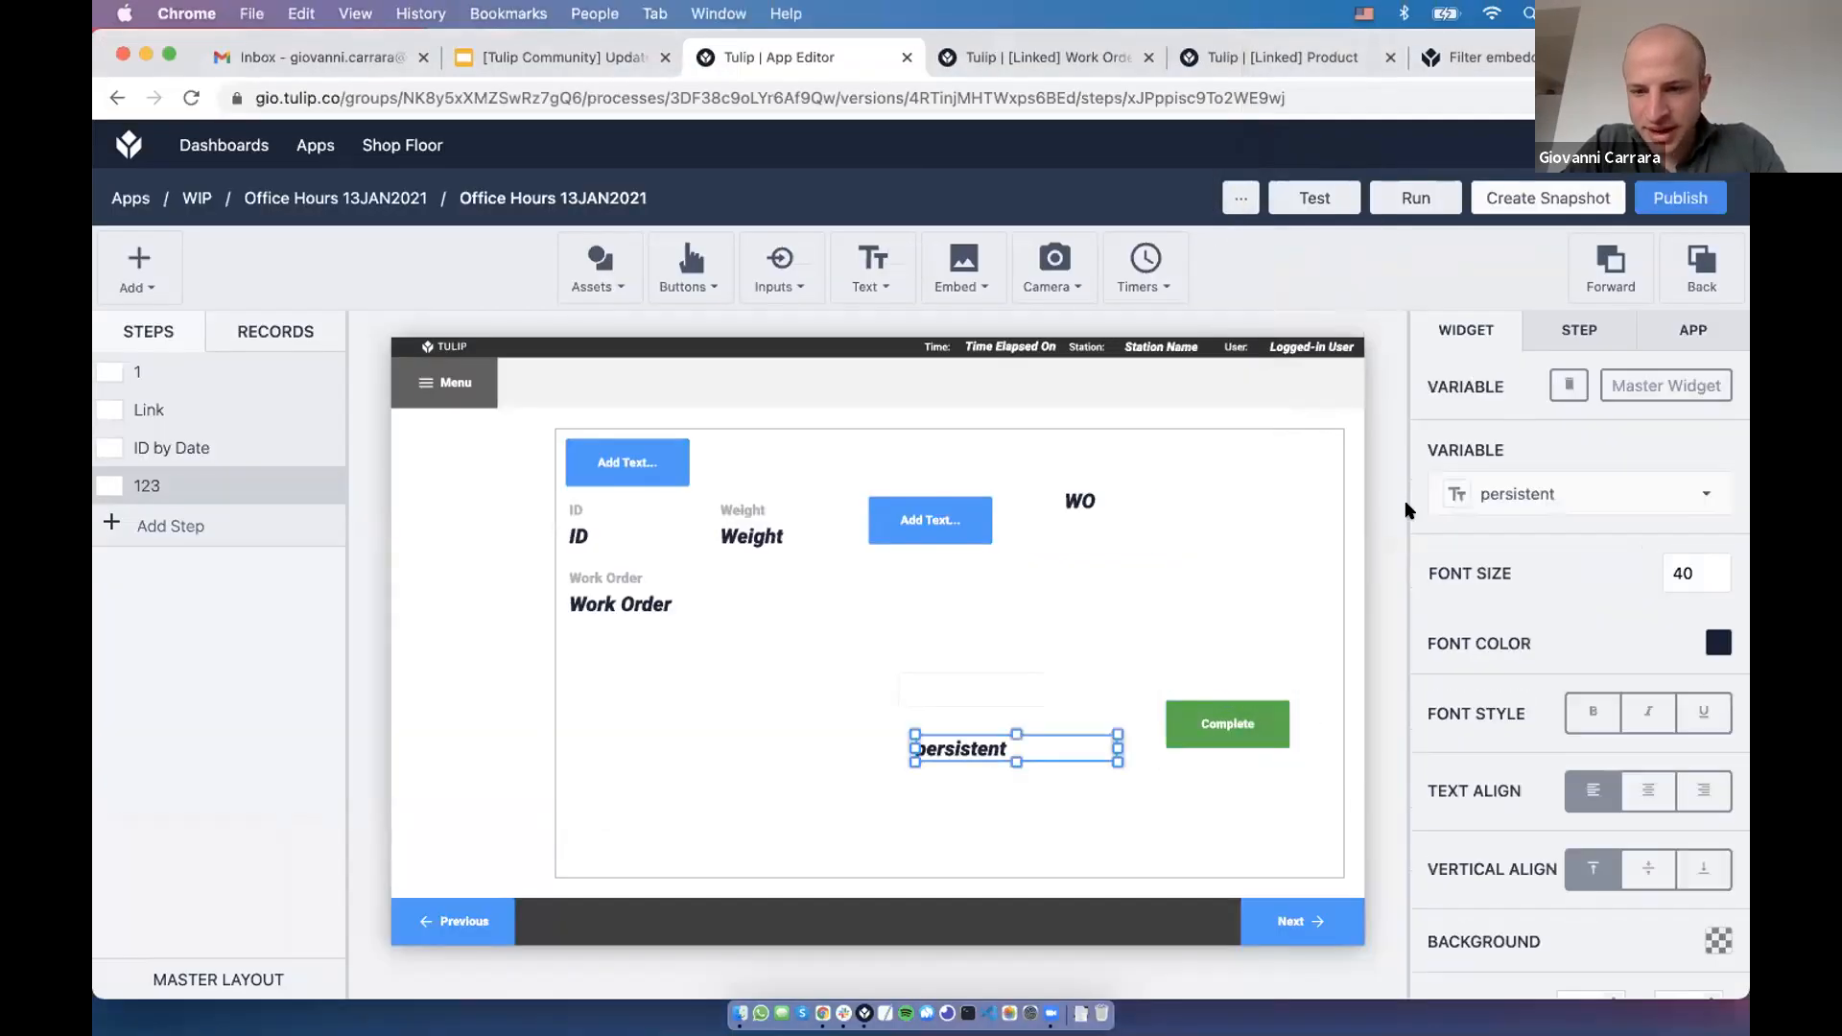
left_click(1010, 691)
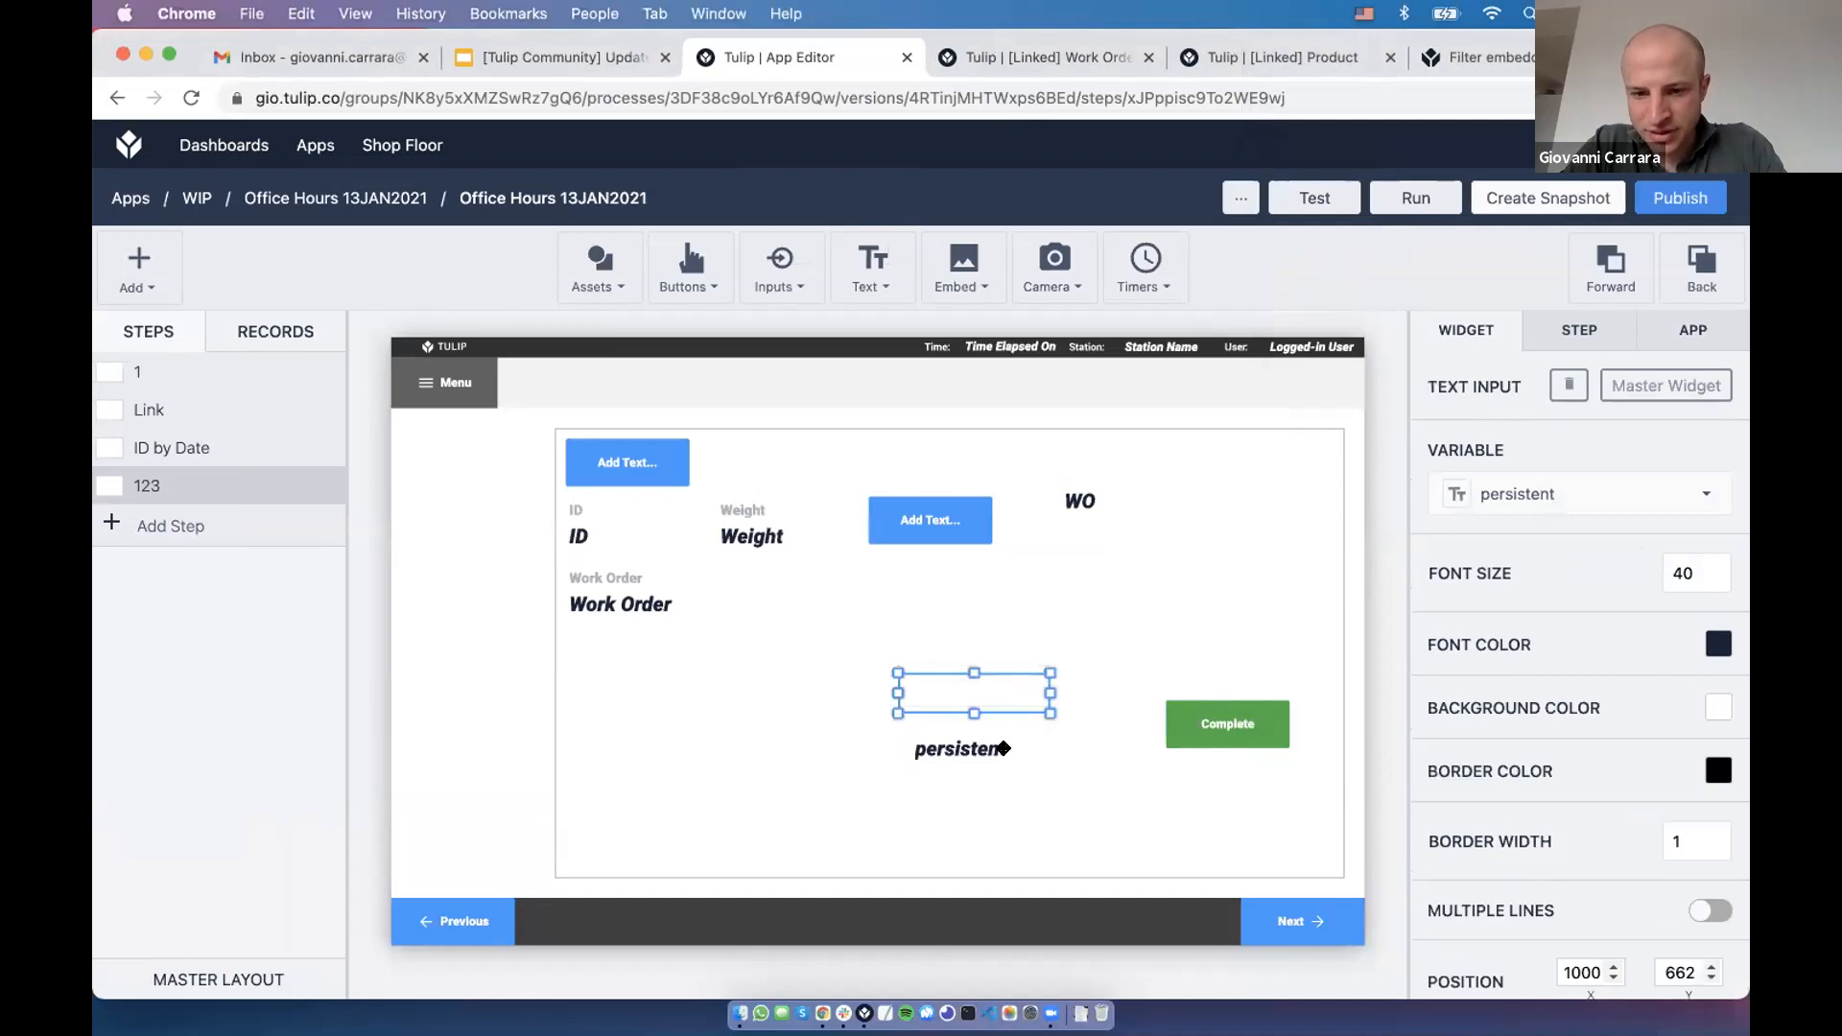
left_click(1003, 749)
left_click_drag(1011, 699, 990, 701)
left_click(996, 755)
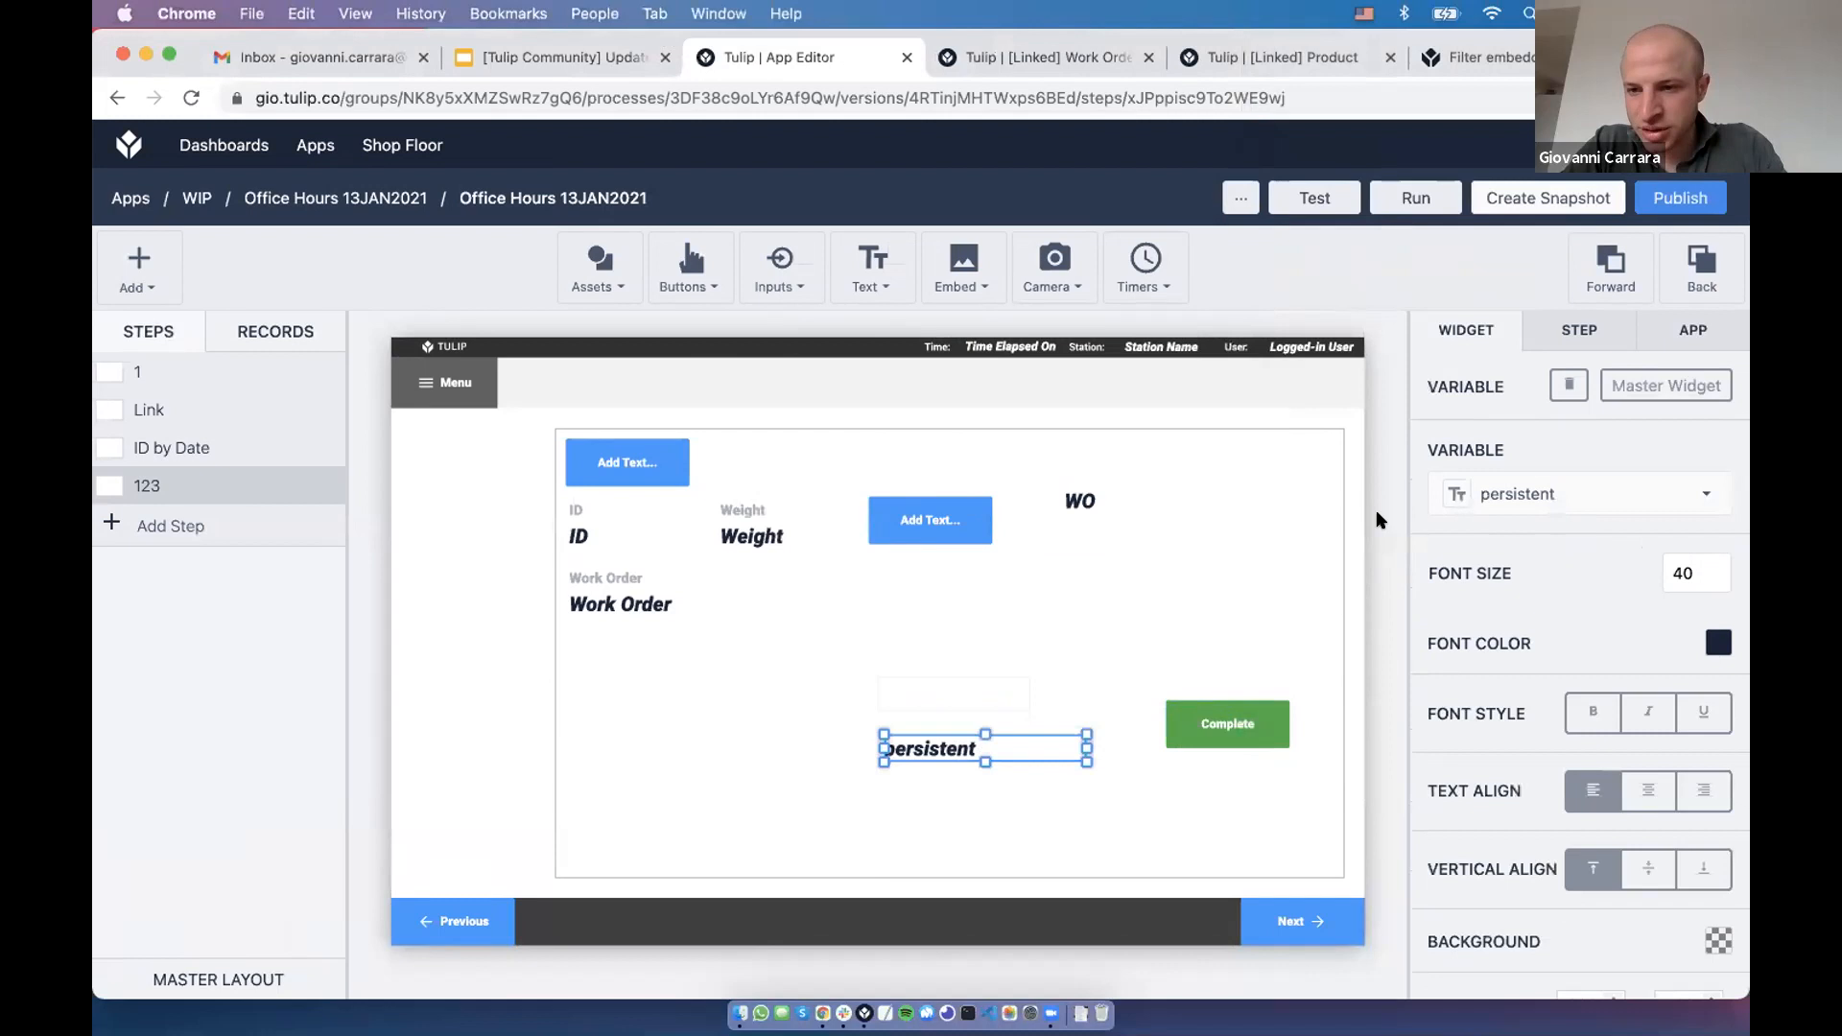
Review the persistent variable's Clear on completion setting in the Office Hours 13JAN2021 app's variable list
left_click(1691, 330)
left_click(1714, 635)
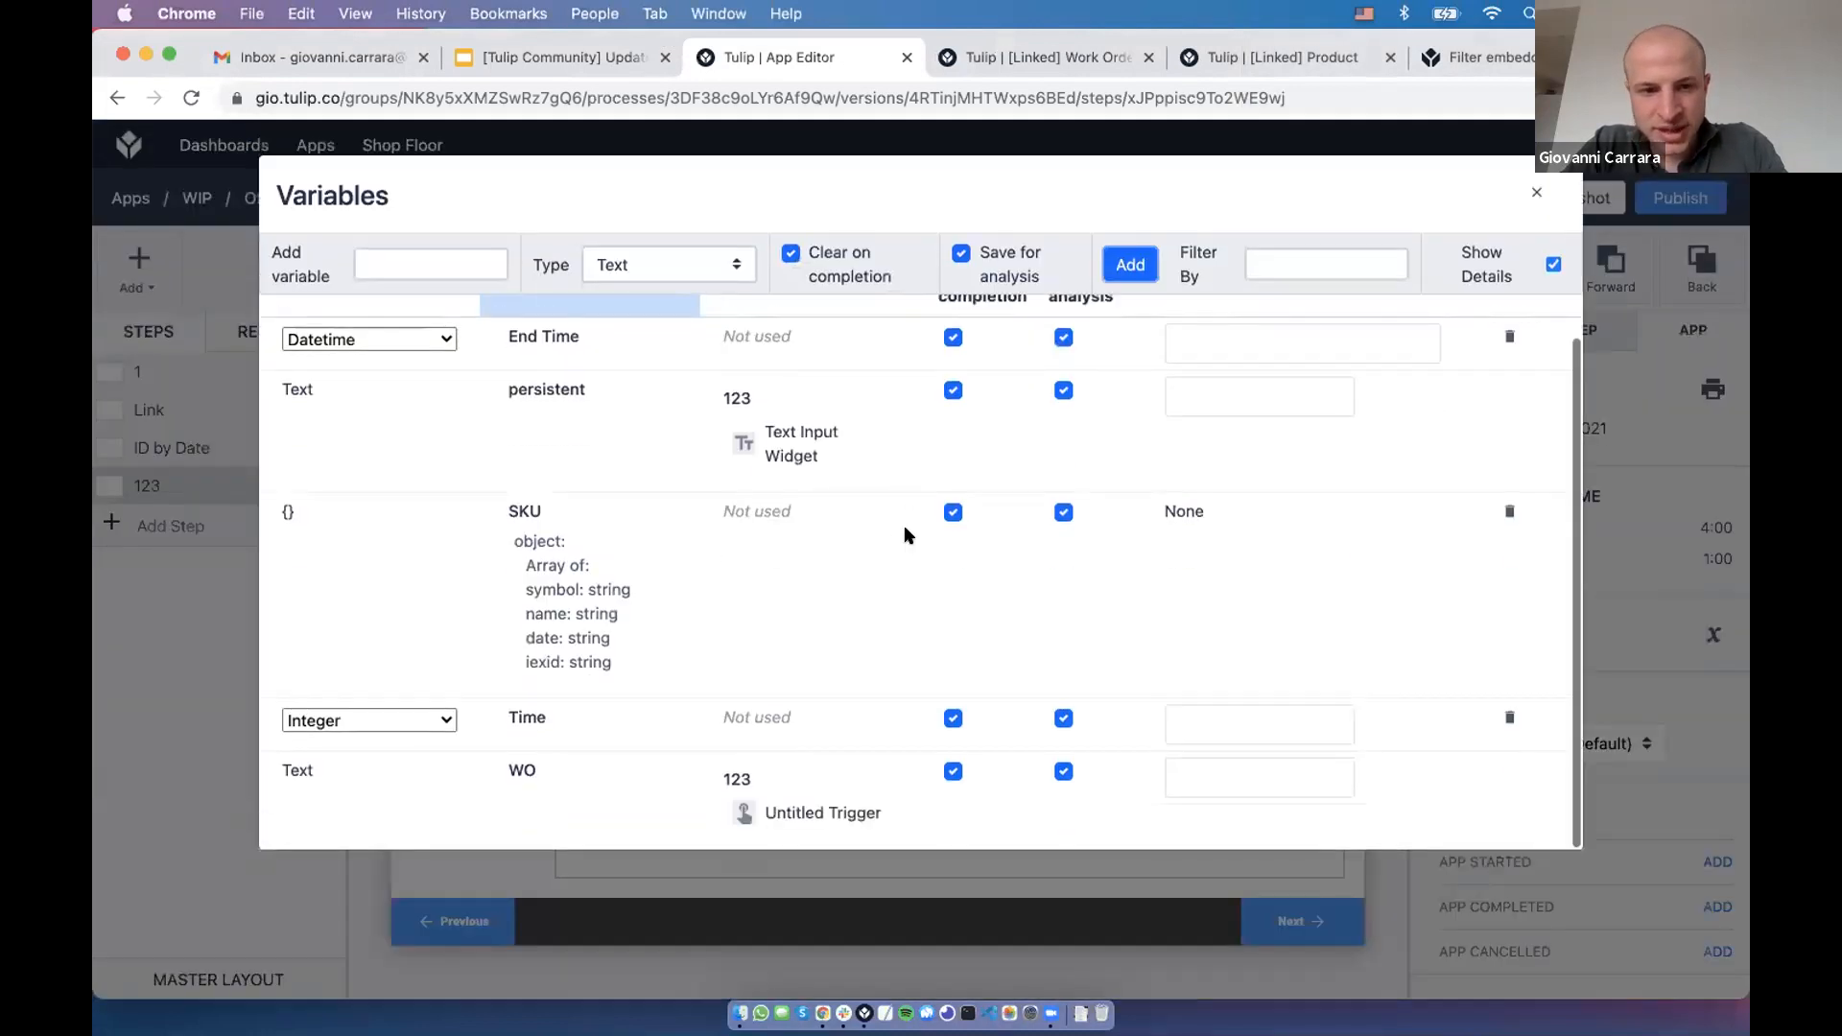
left_click(1536, 192)
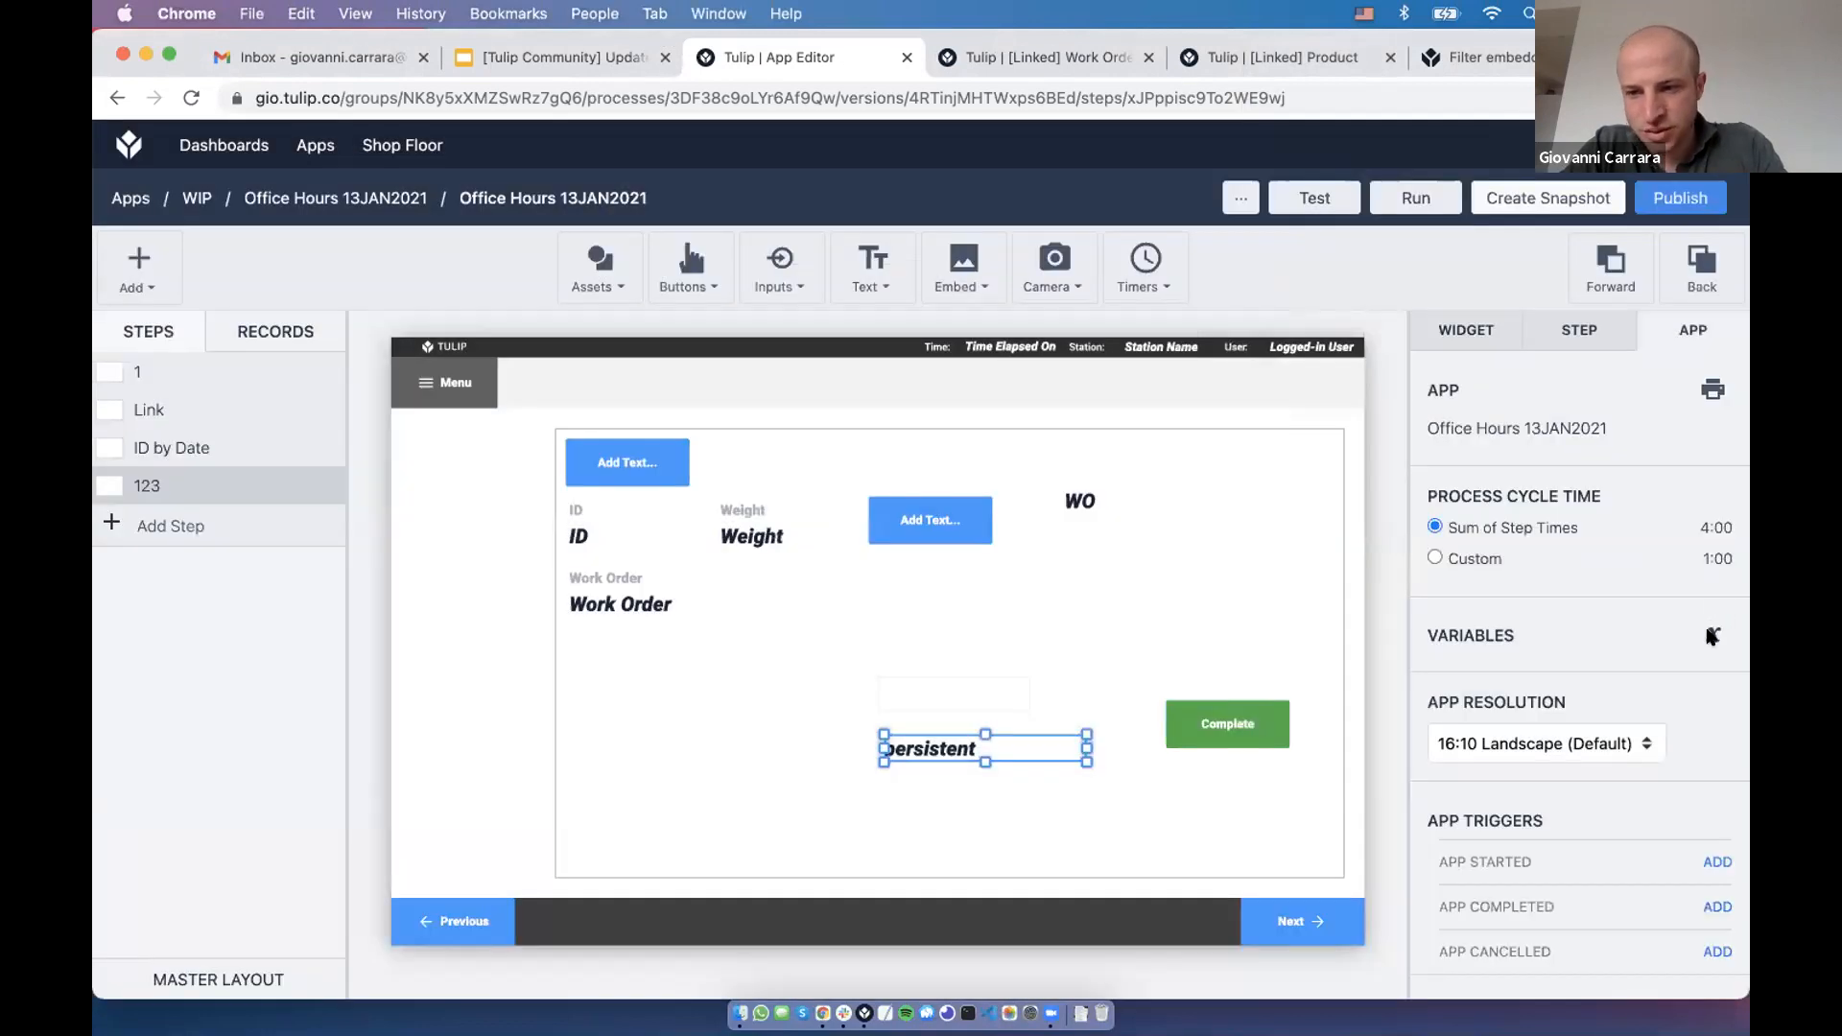
left_click(1712, 636)
left_click(953, 436)
left_click(1531, 195)
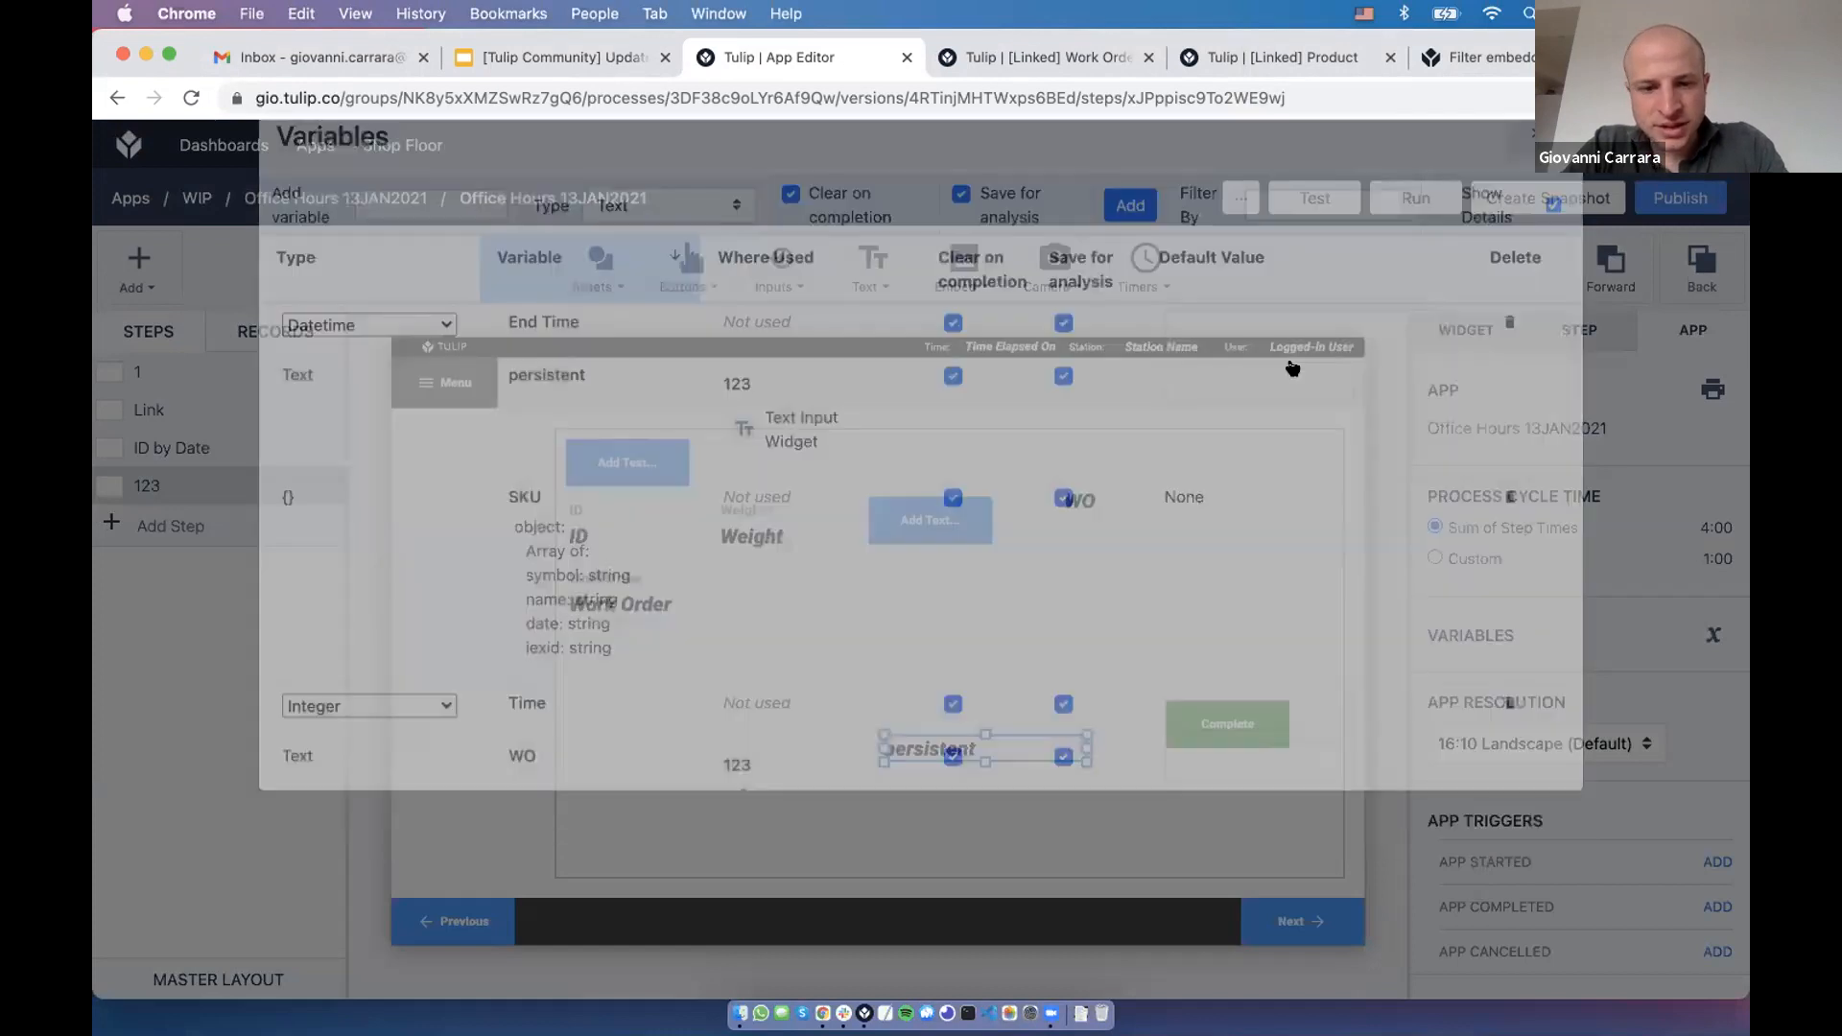
Switch to Tulip Player and repeatedly enter 123 in the persistent text input, completing the app after each entry
key("super+Tab")
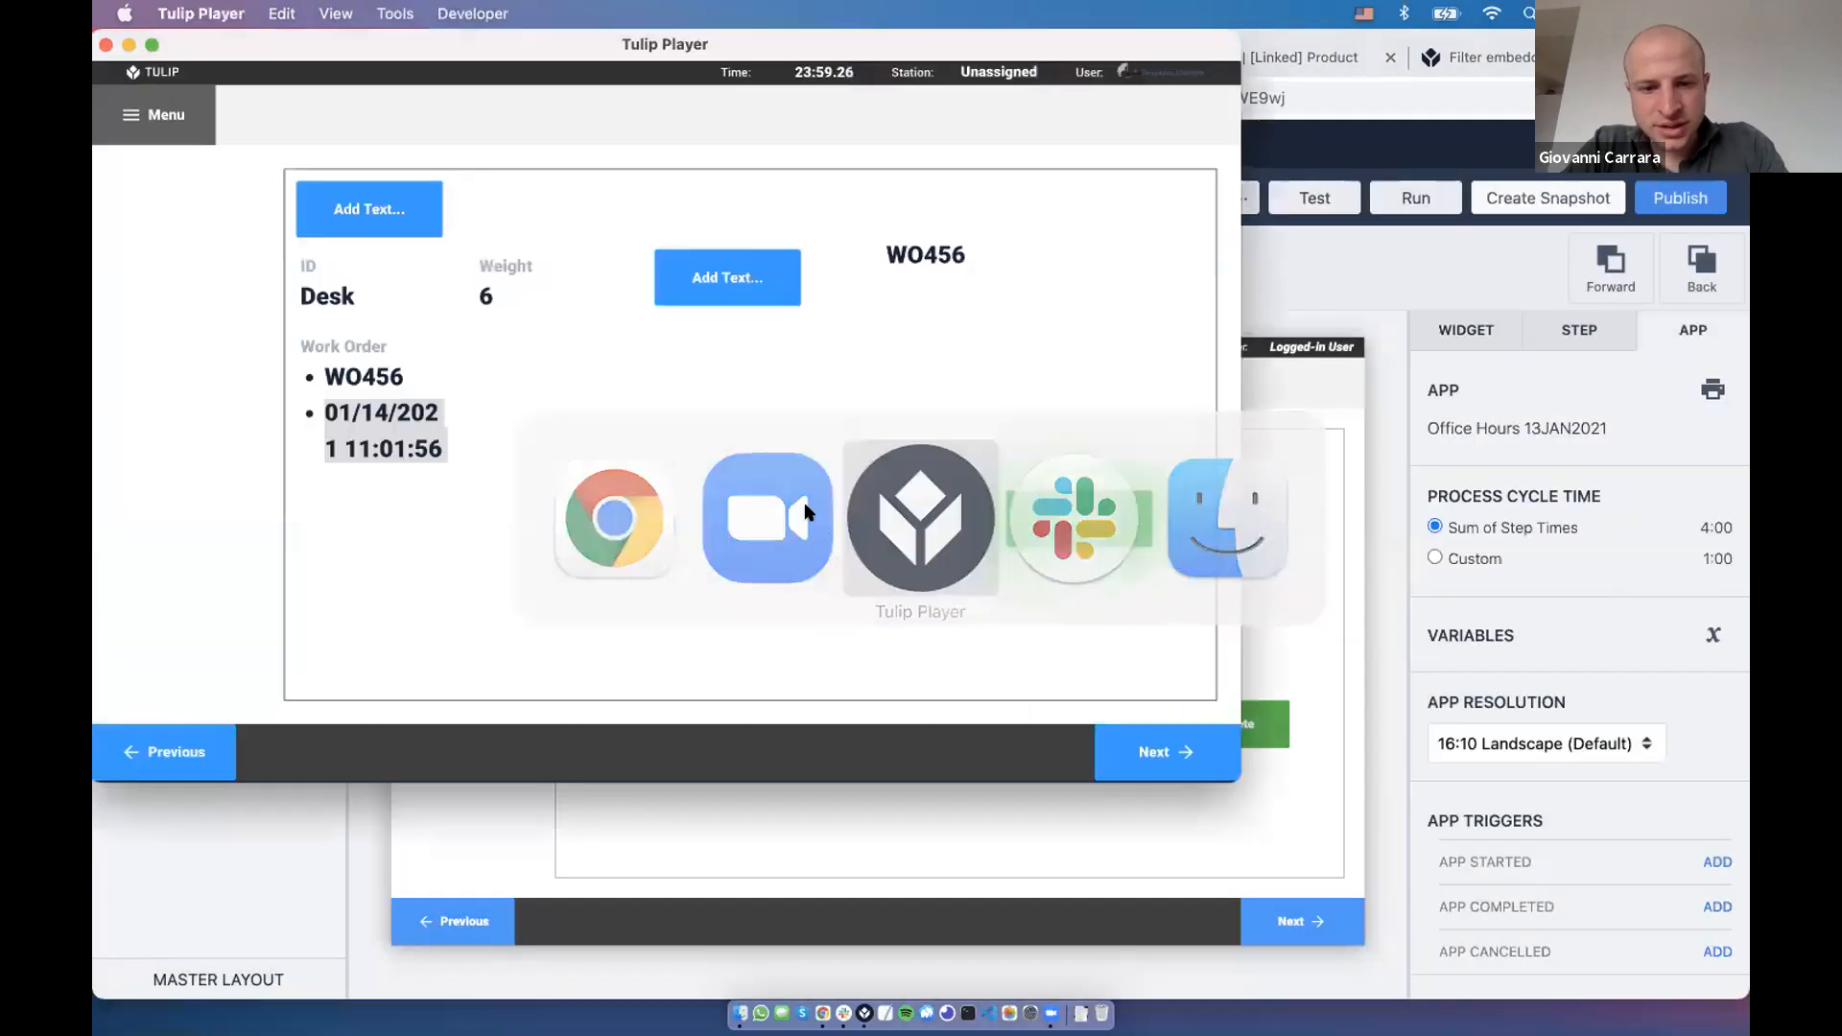
left_click(768, 489)
type("123")
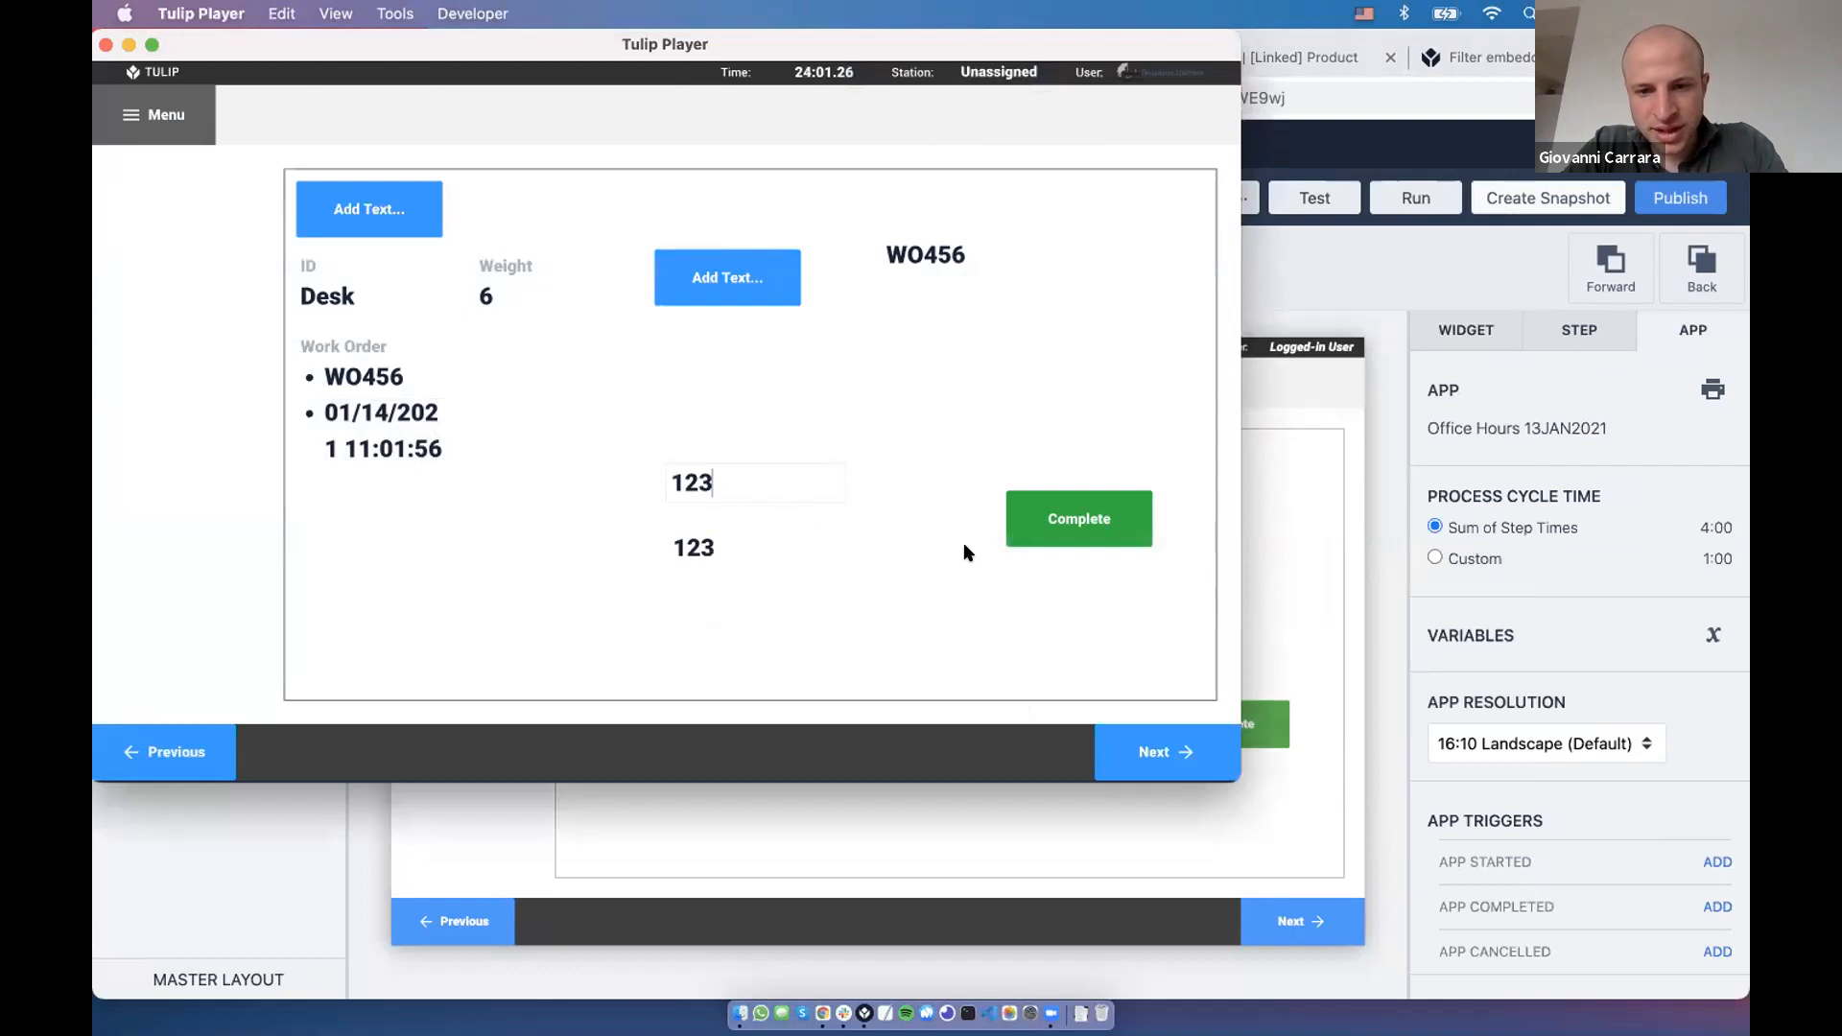
left_click(1037, 523)
type("123")
left_click(1014, 523)
left_click(781, 493)
type("123")
left_click(1052, 519)
Turn off Clear on completion for the persistent variable, and complete the app several times in the Player with 123 entered
left_click(1707, 653)
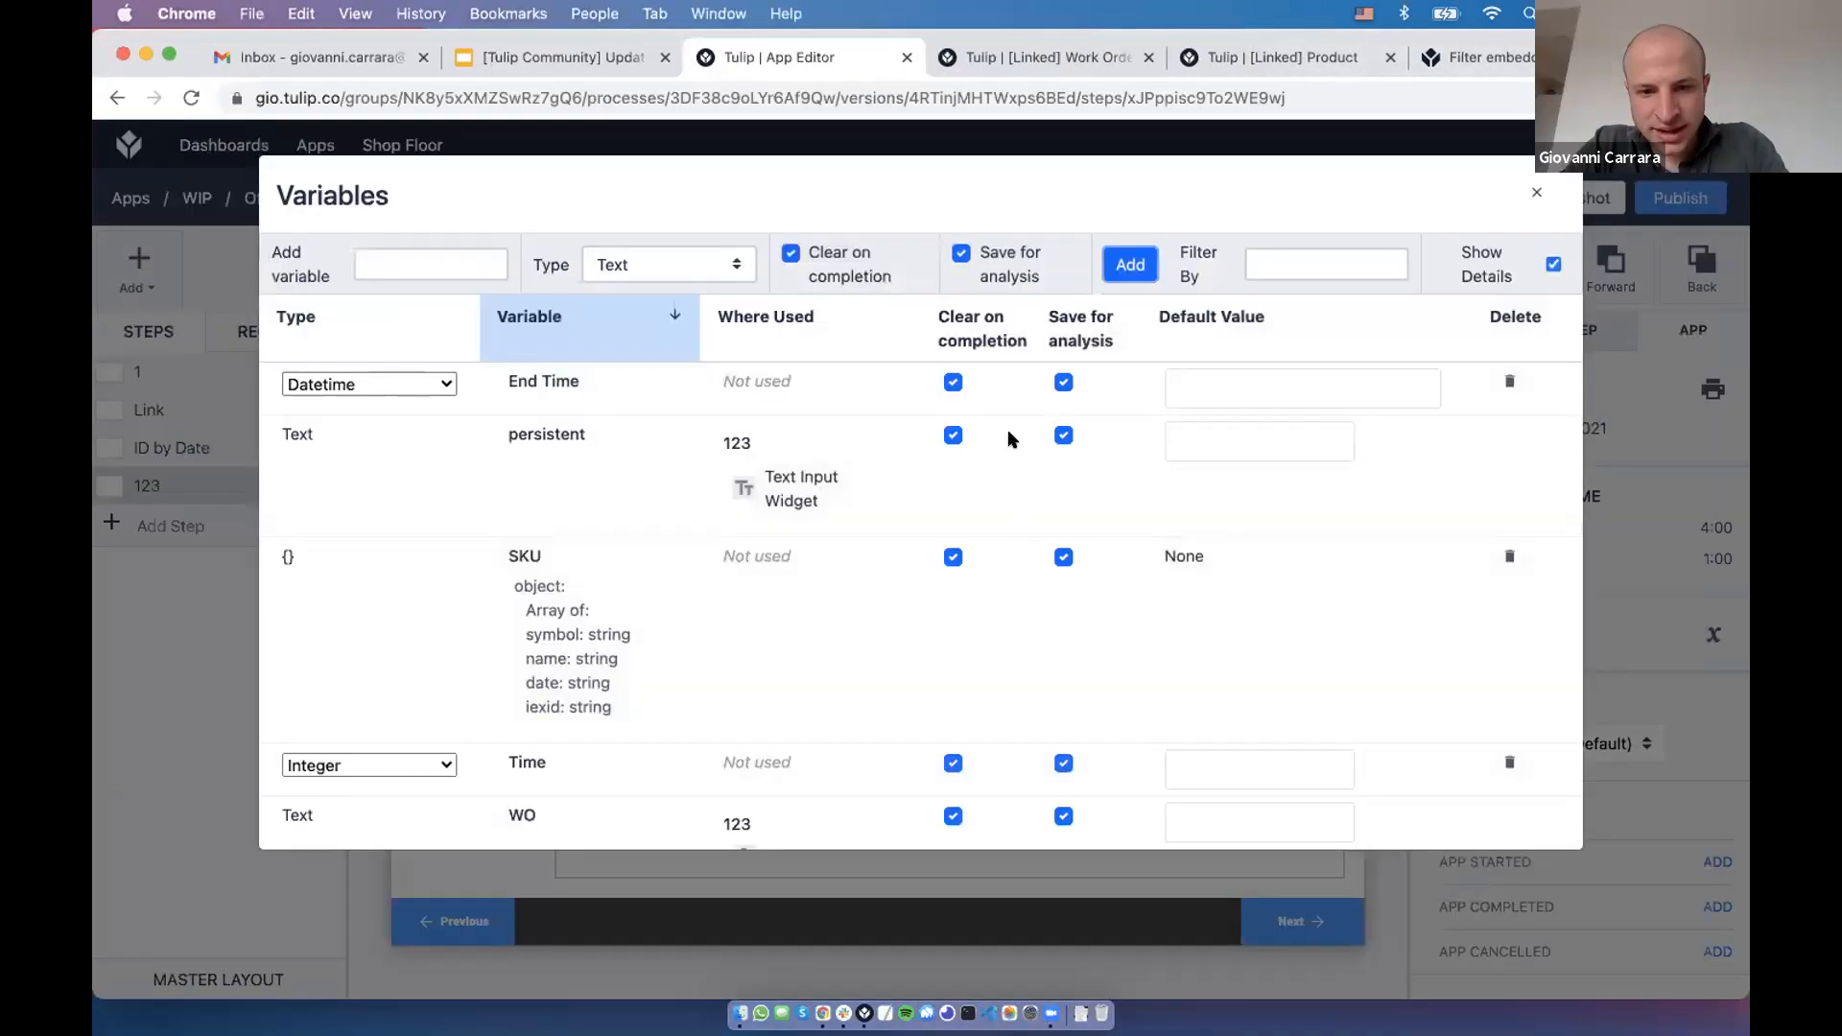
left_click(955, 437)
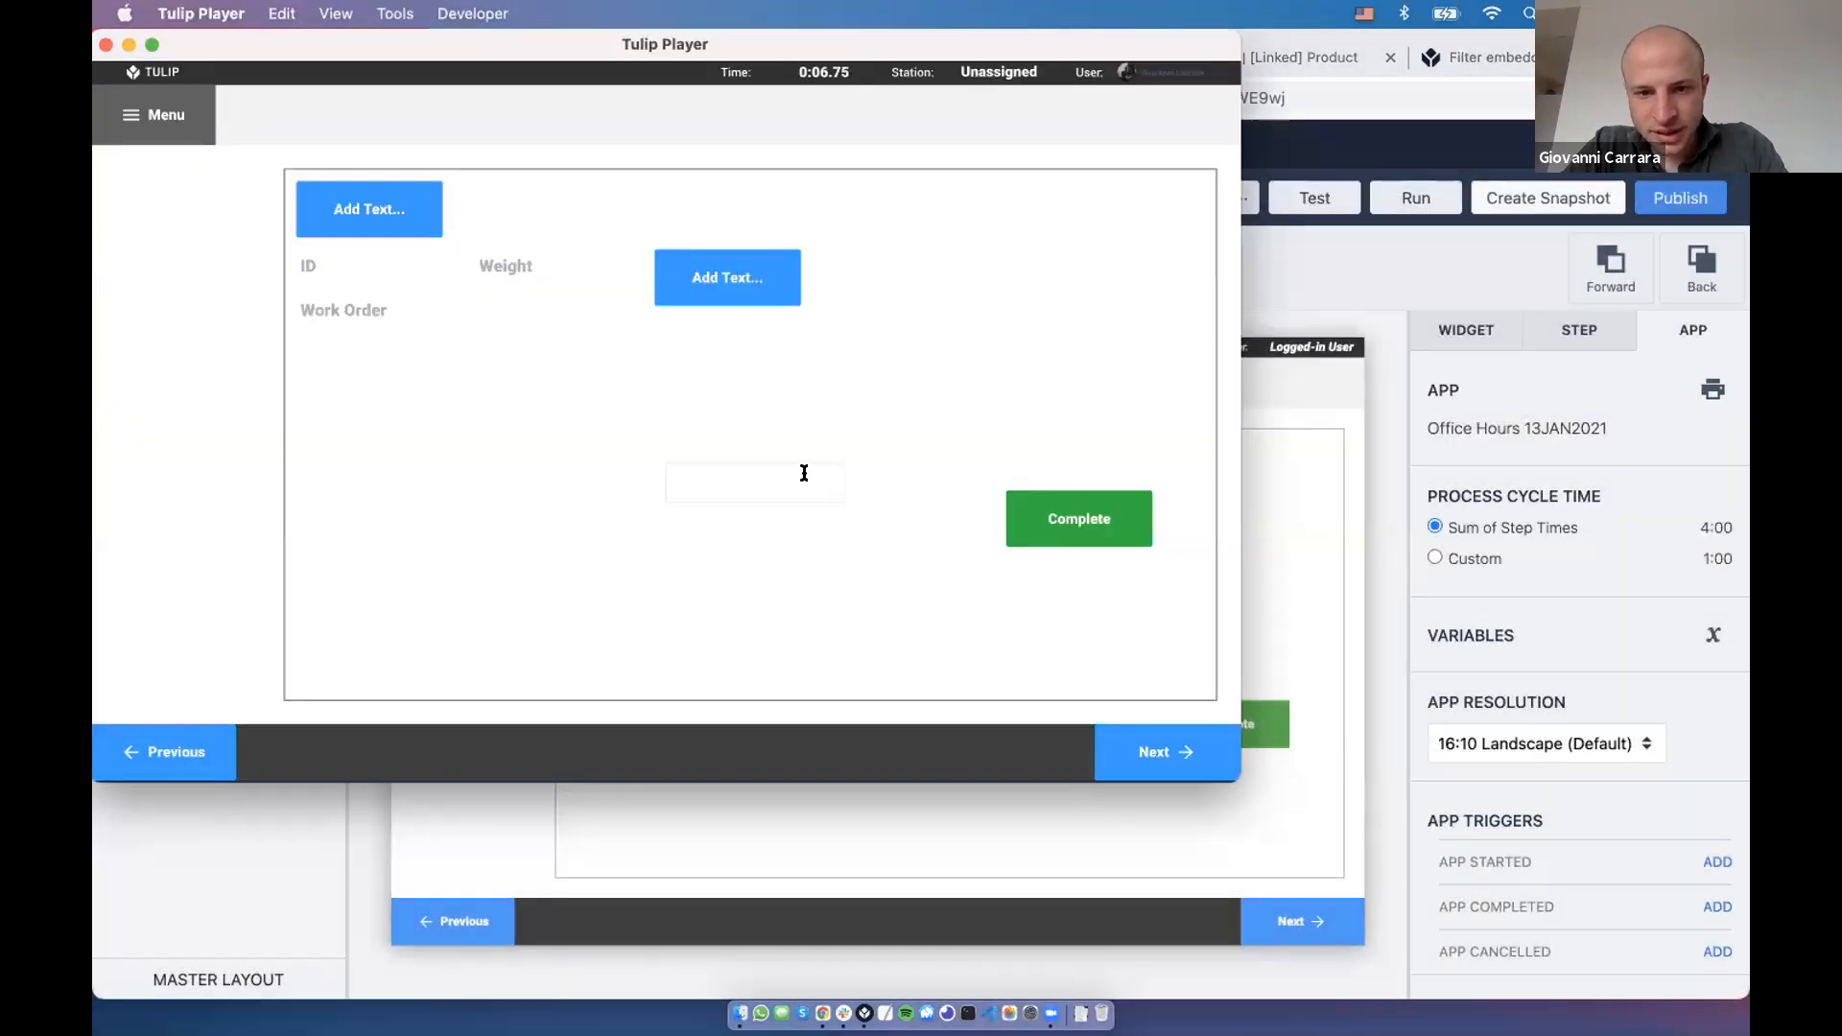
left_click(1074, 518)
left_click(1098, 518)
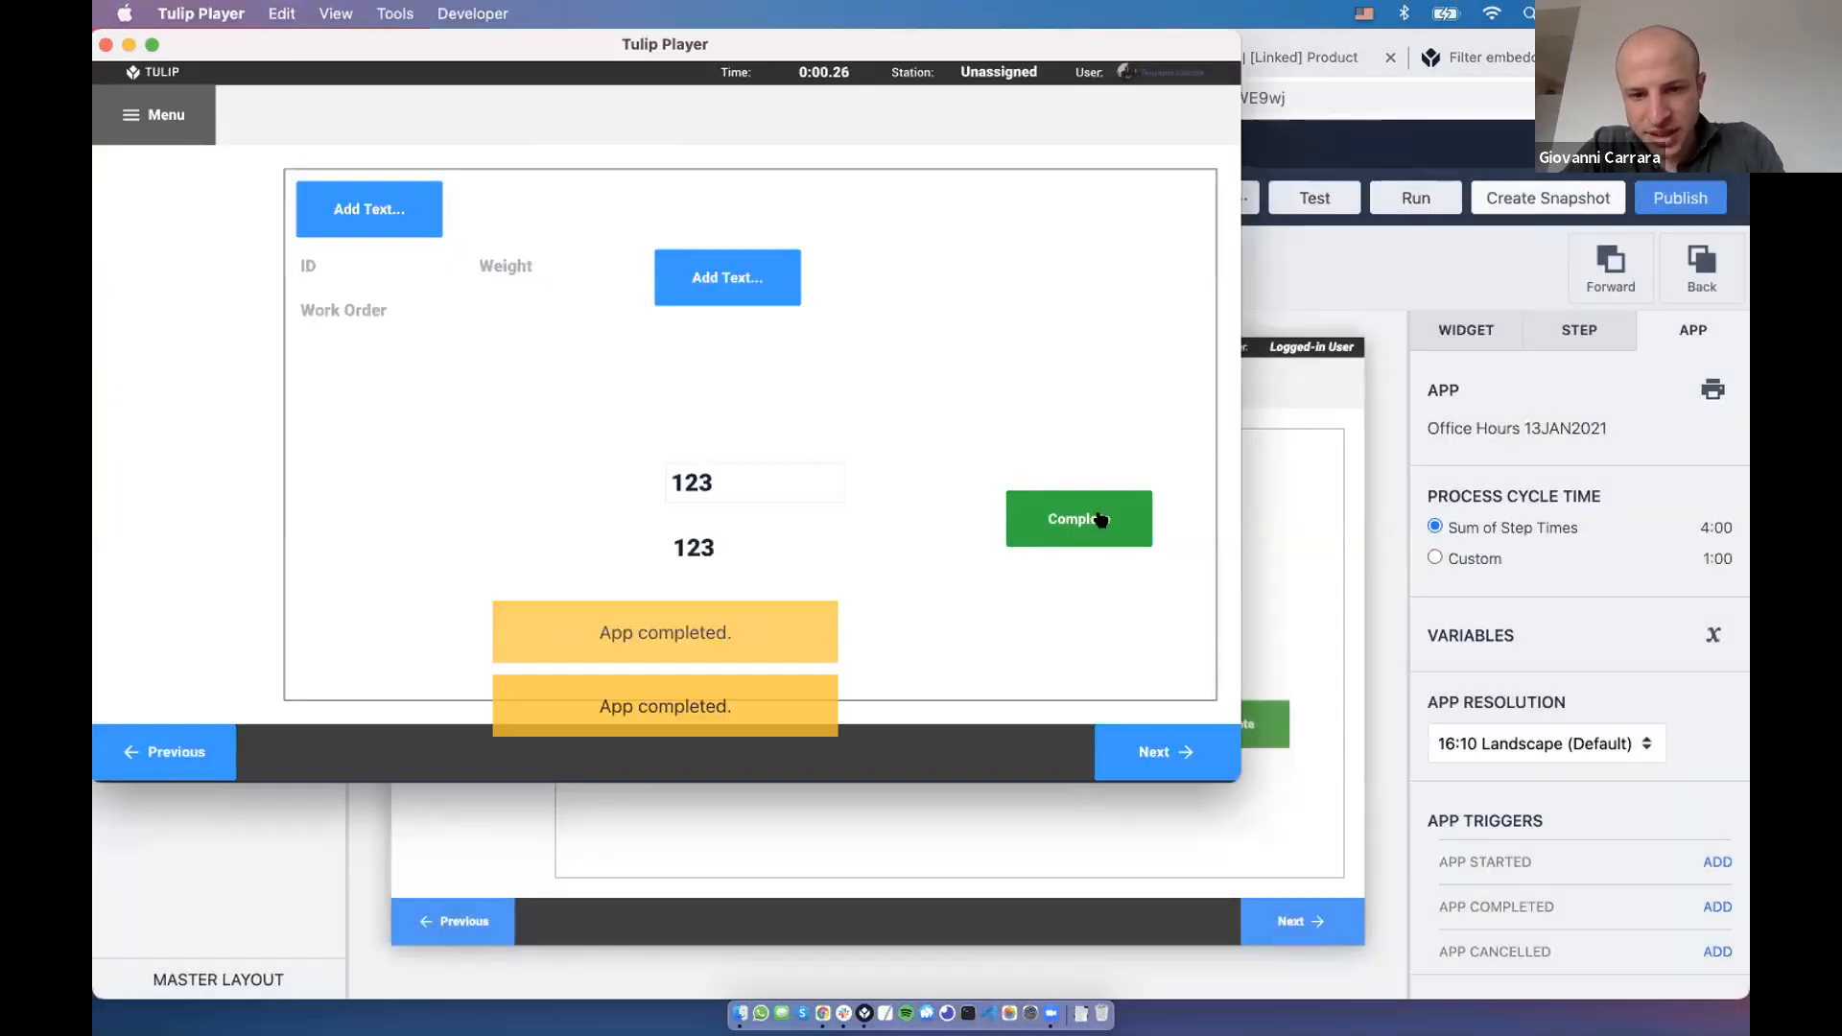
left_click(1101, 519)
left_click(1100, 519)
left_click(1101, 519)
left_click(1100, 519)
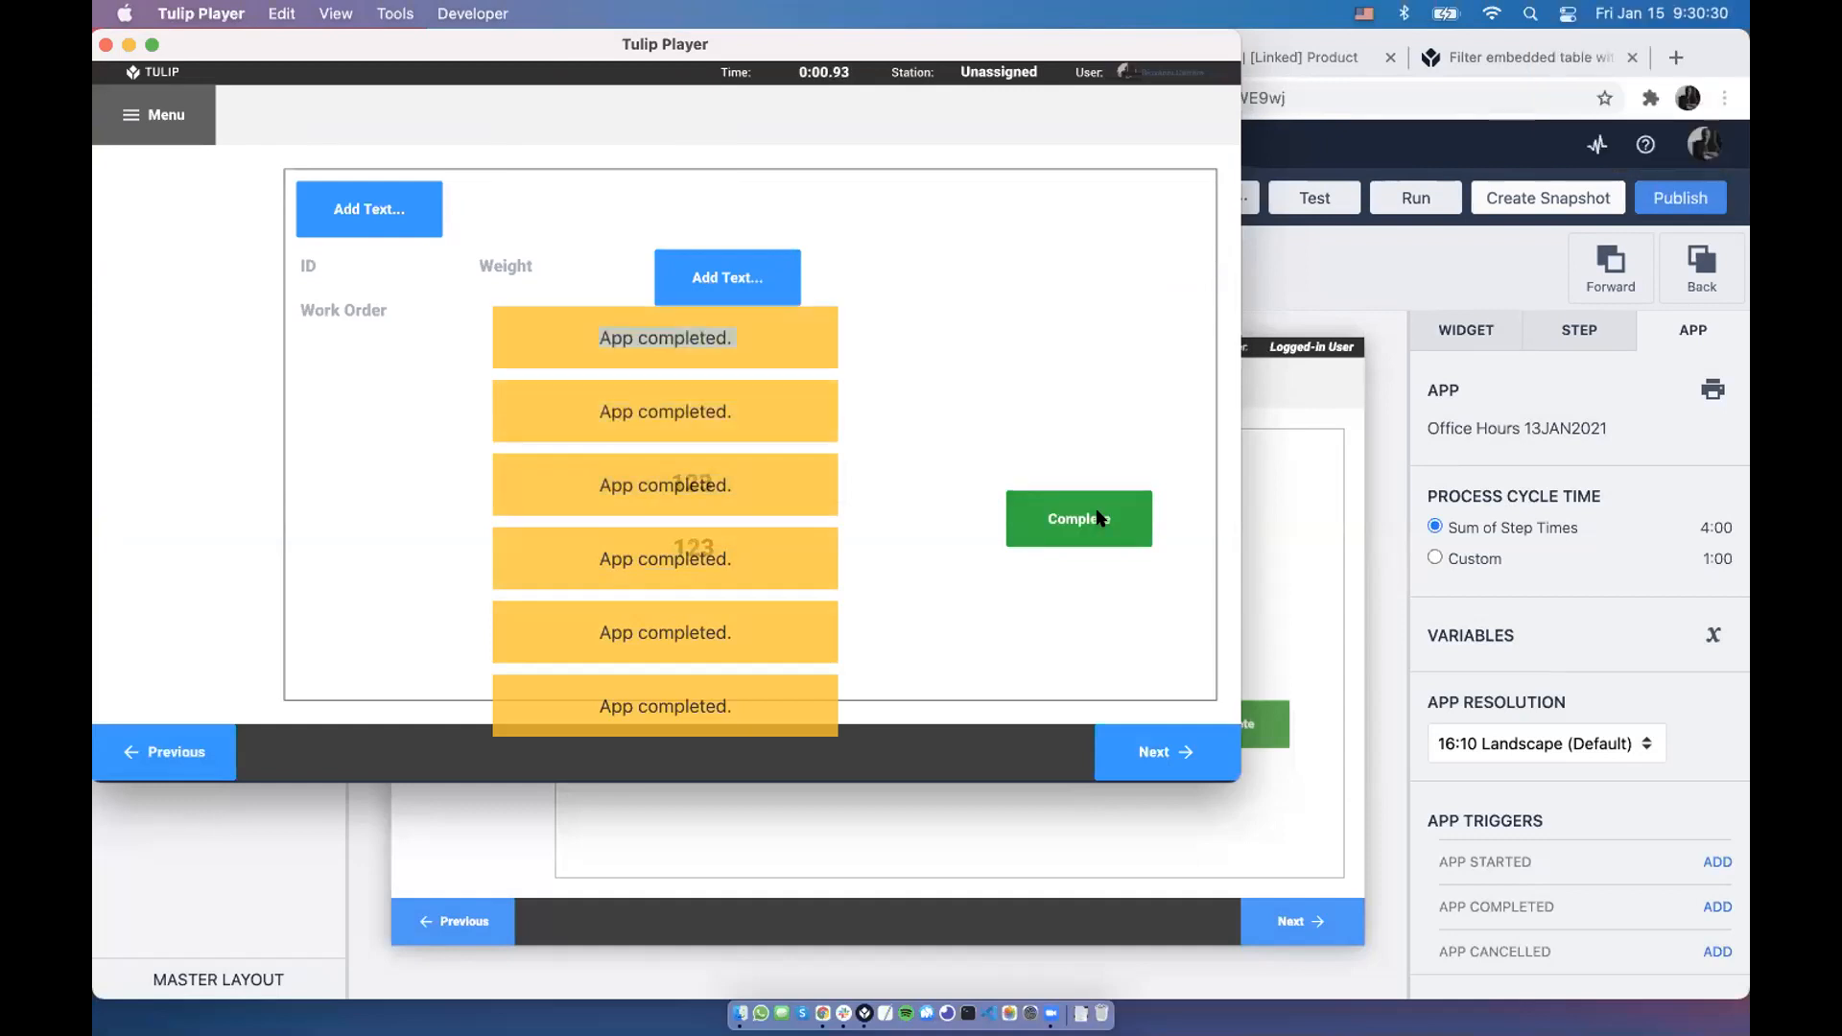
Cancel the running app in the Player, begin it again and advance to the step with the persistent text input
left_click(182, 112)
left_click(385, 475)
left_click(802, 449)
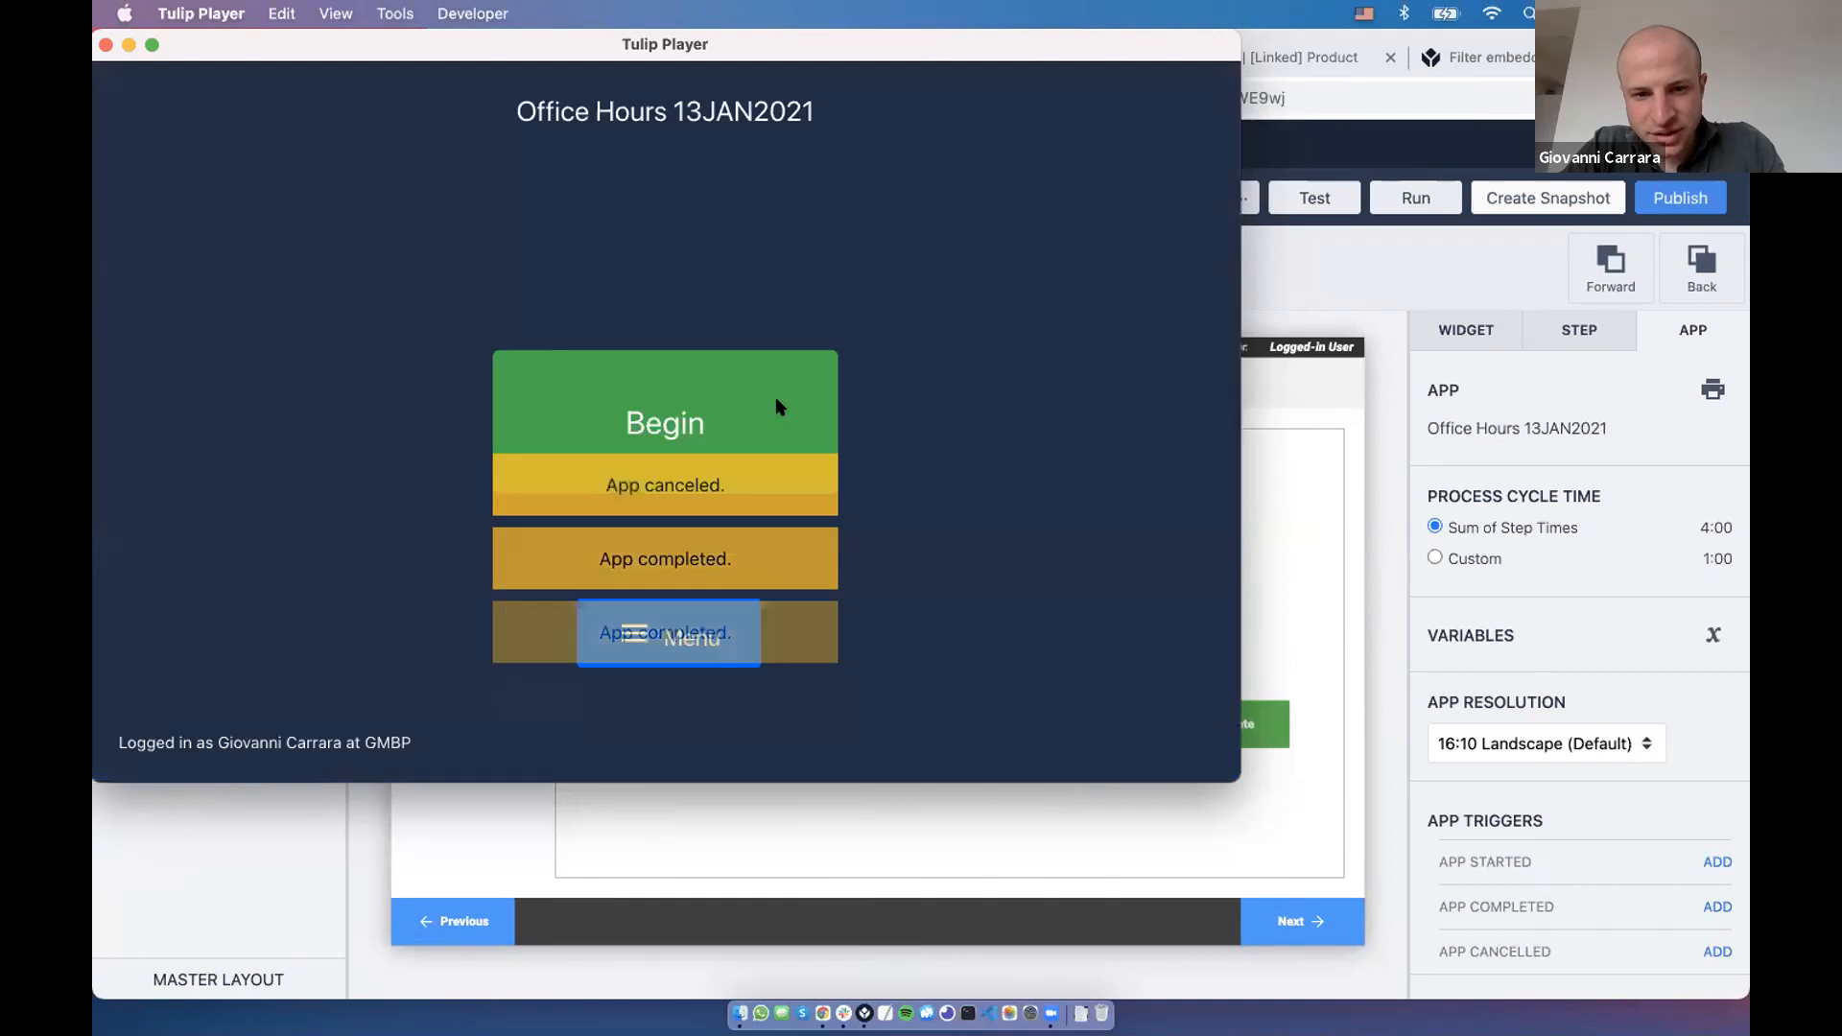
left_click(777, 403)
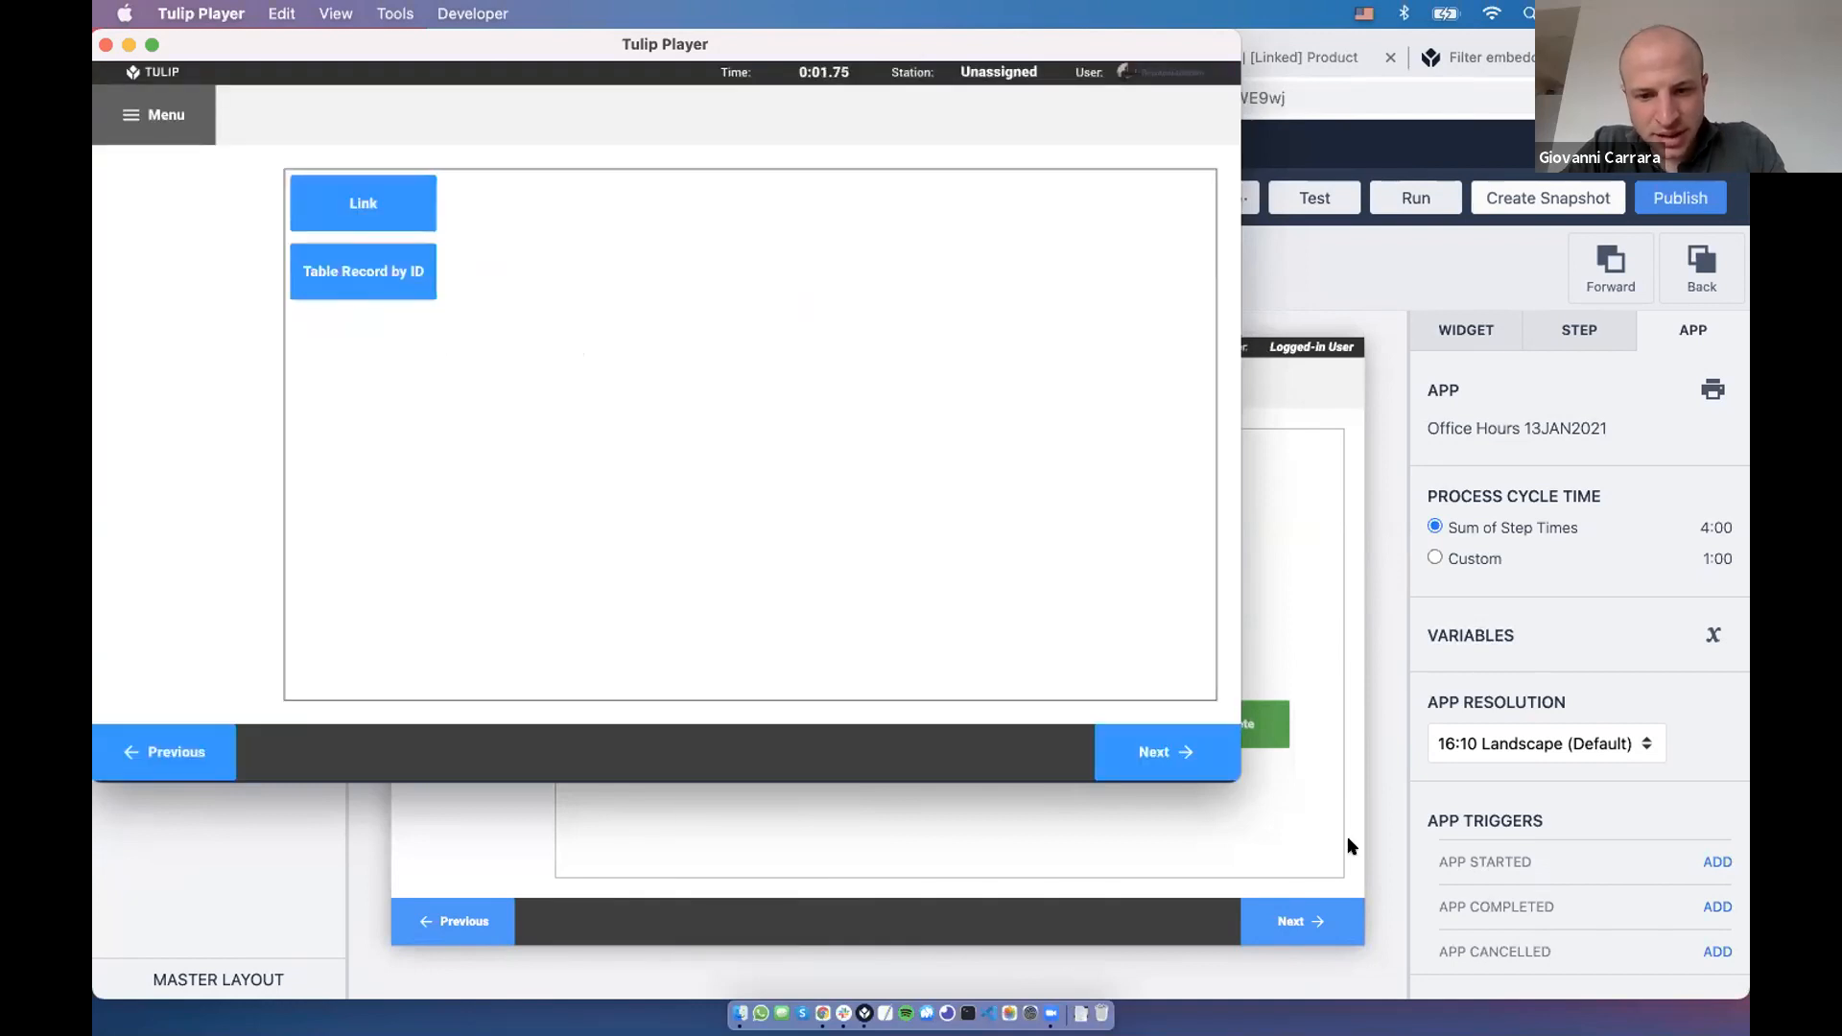
left_click(1185, 747)
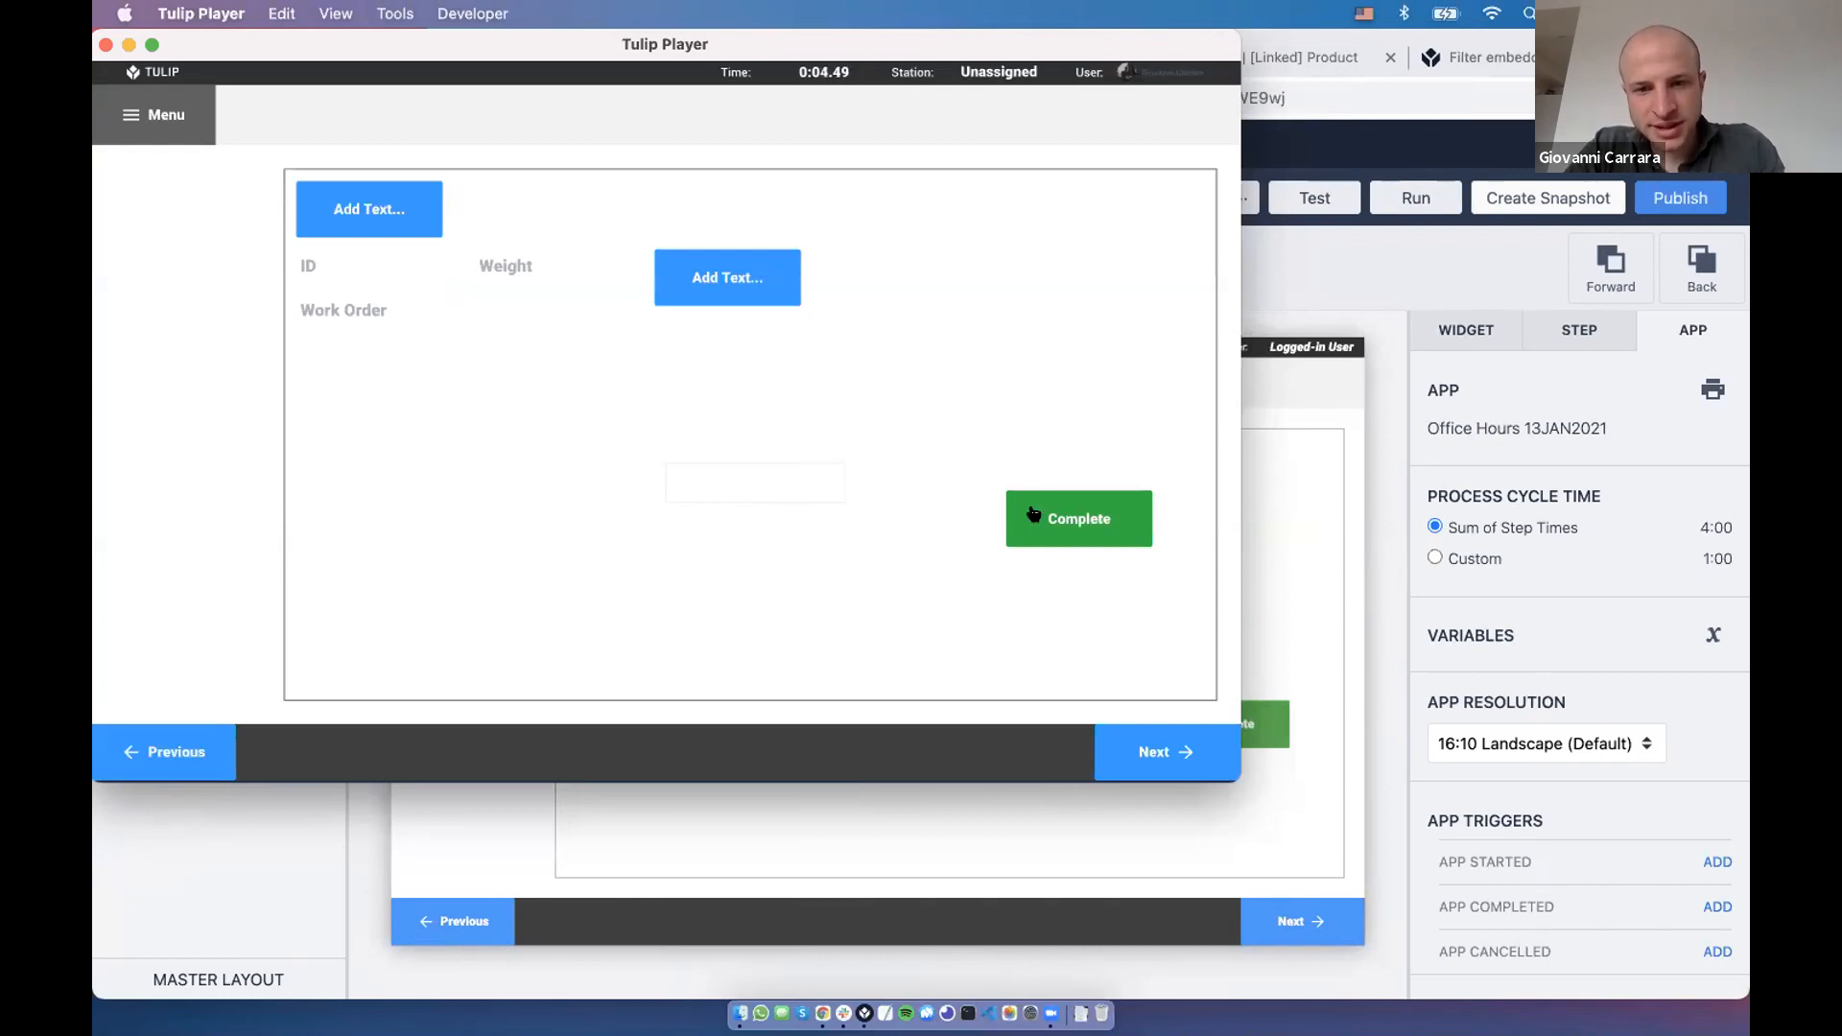
Enter 123123123 in the persistent text input and complete the app
left_click(815, 478)
type("123123123")
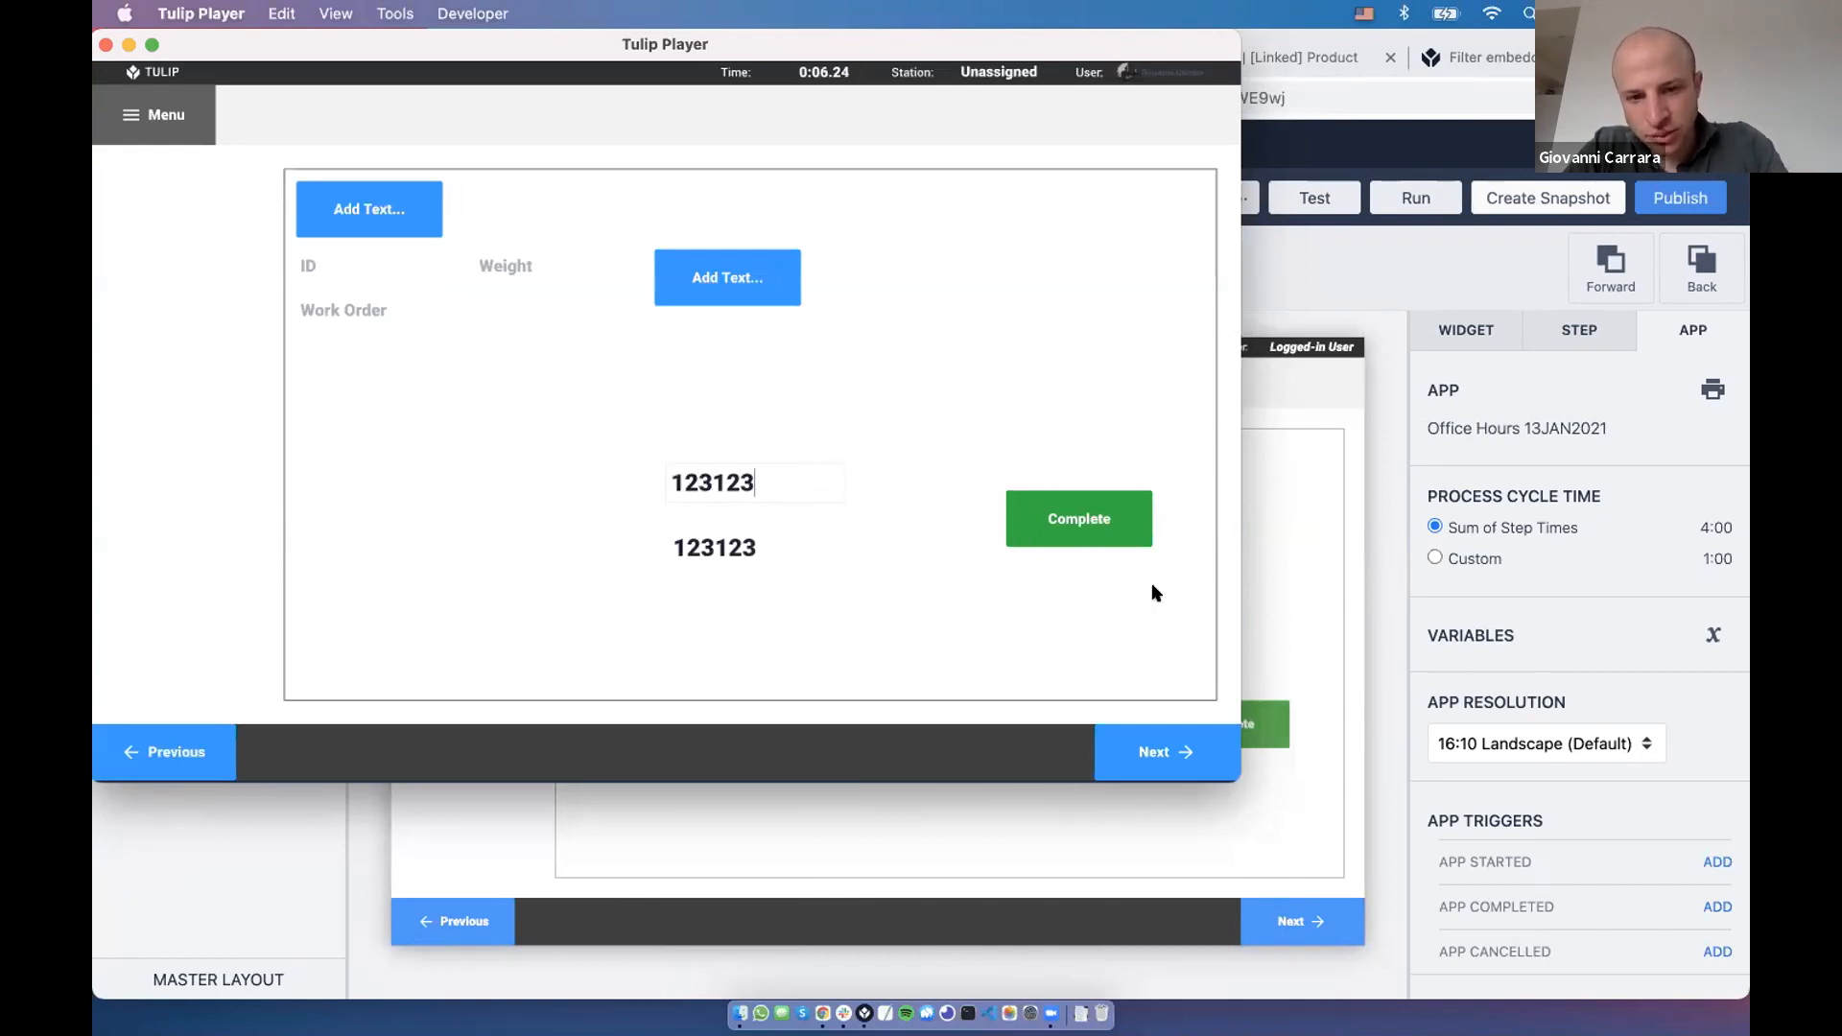
left_click(1094, 539)
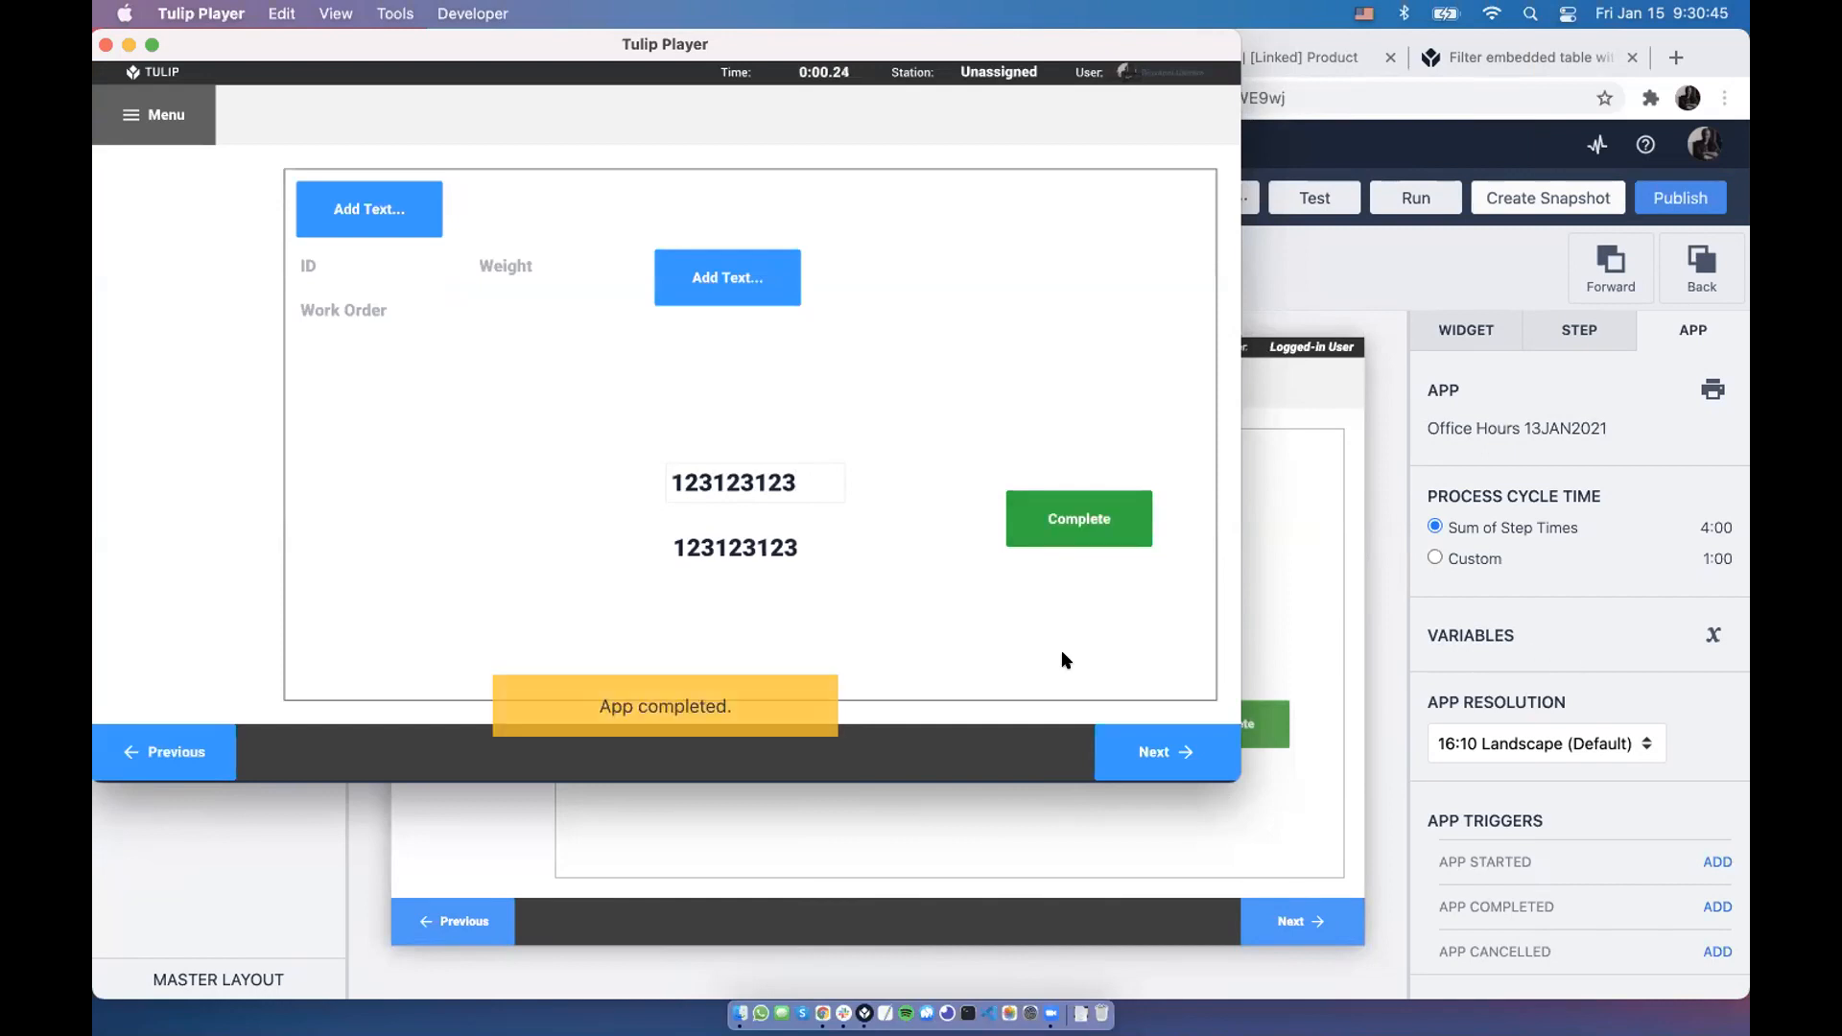
Return to the app editor and delete the unused End Time, Time and SKU variables from the app
left_click(1260, 622)
left_click(1717, 636)
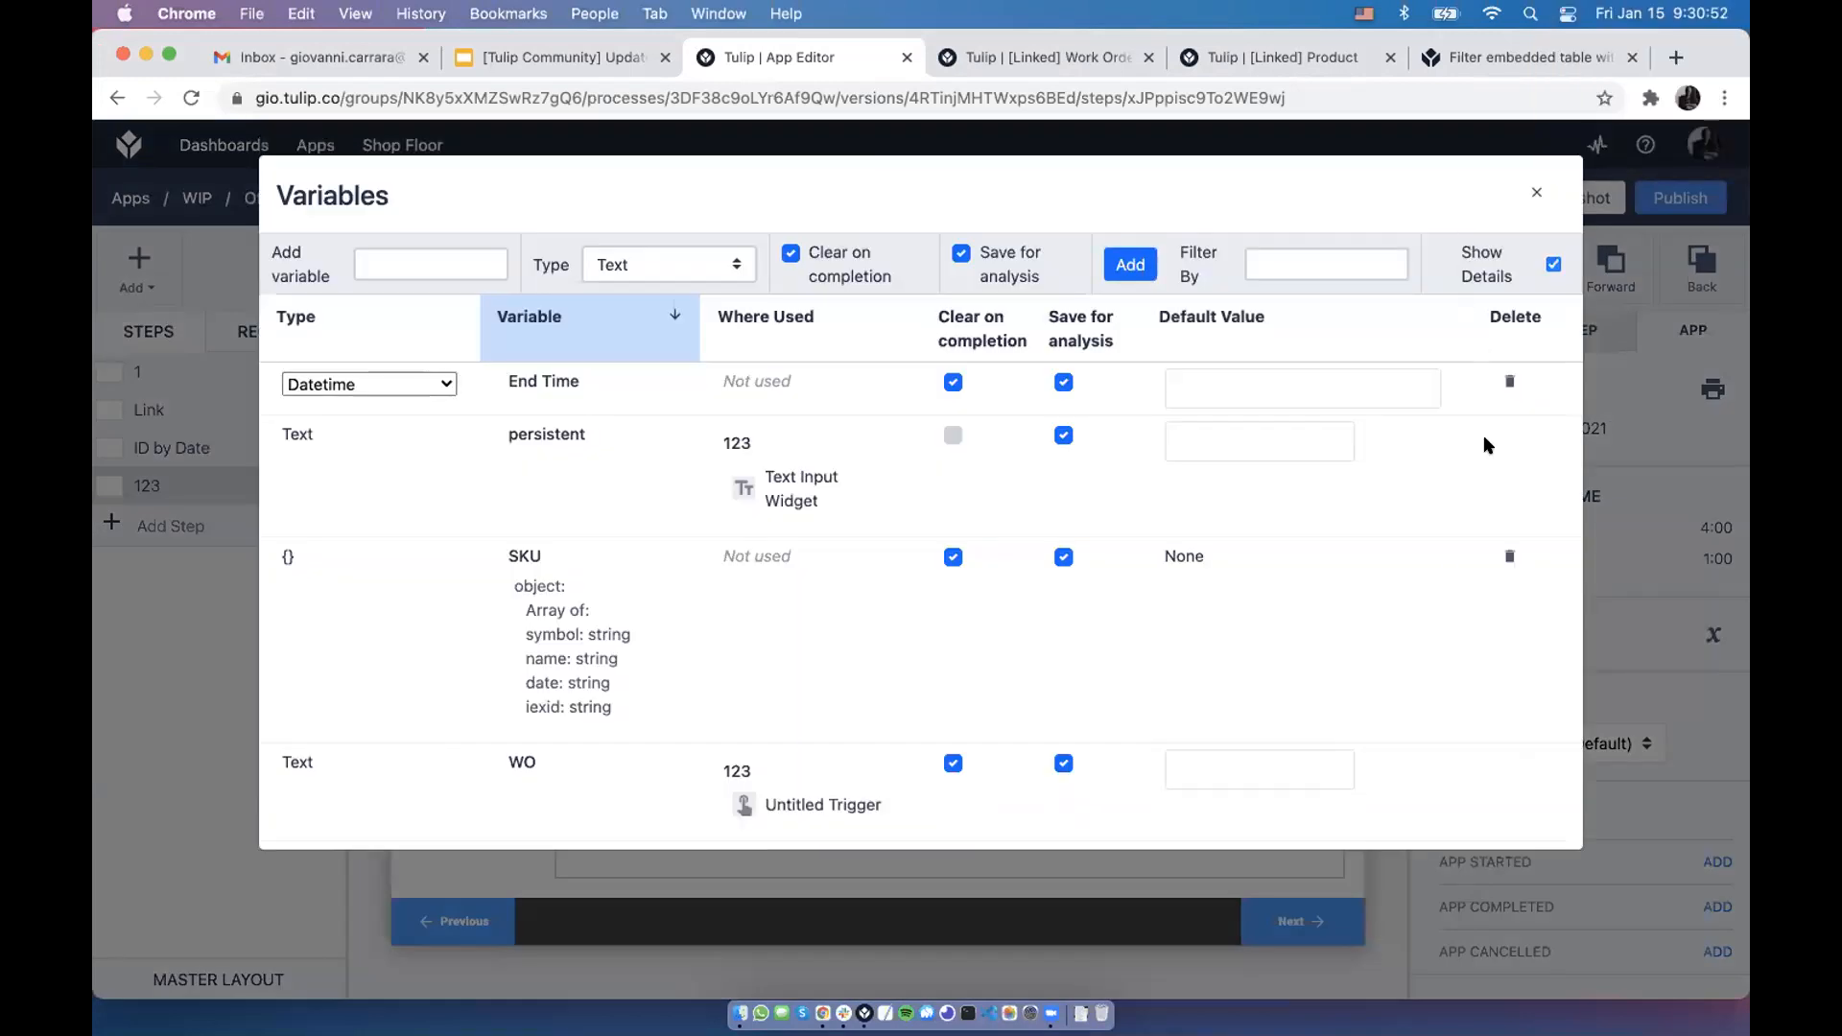
left_click(1509, 381)
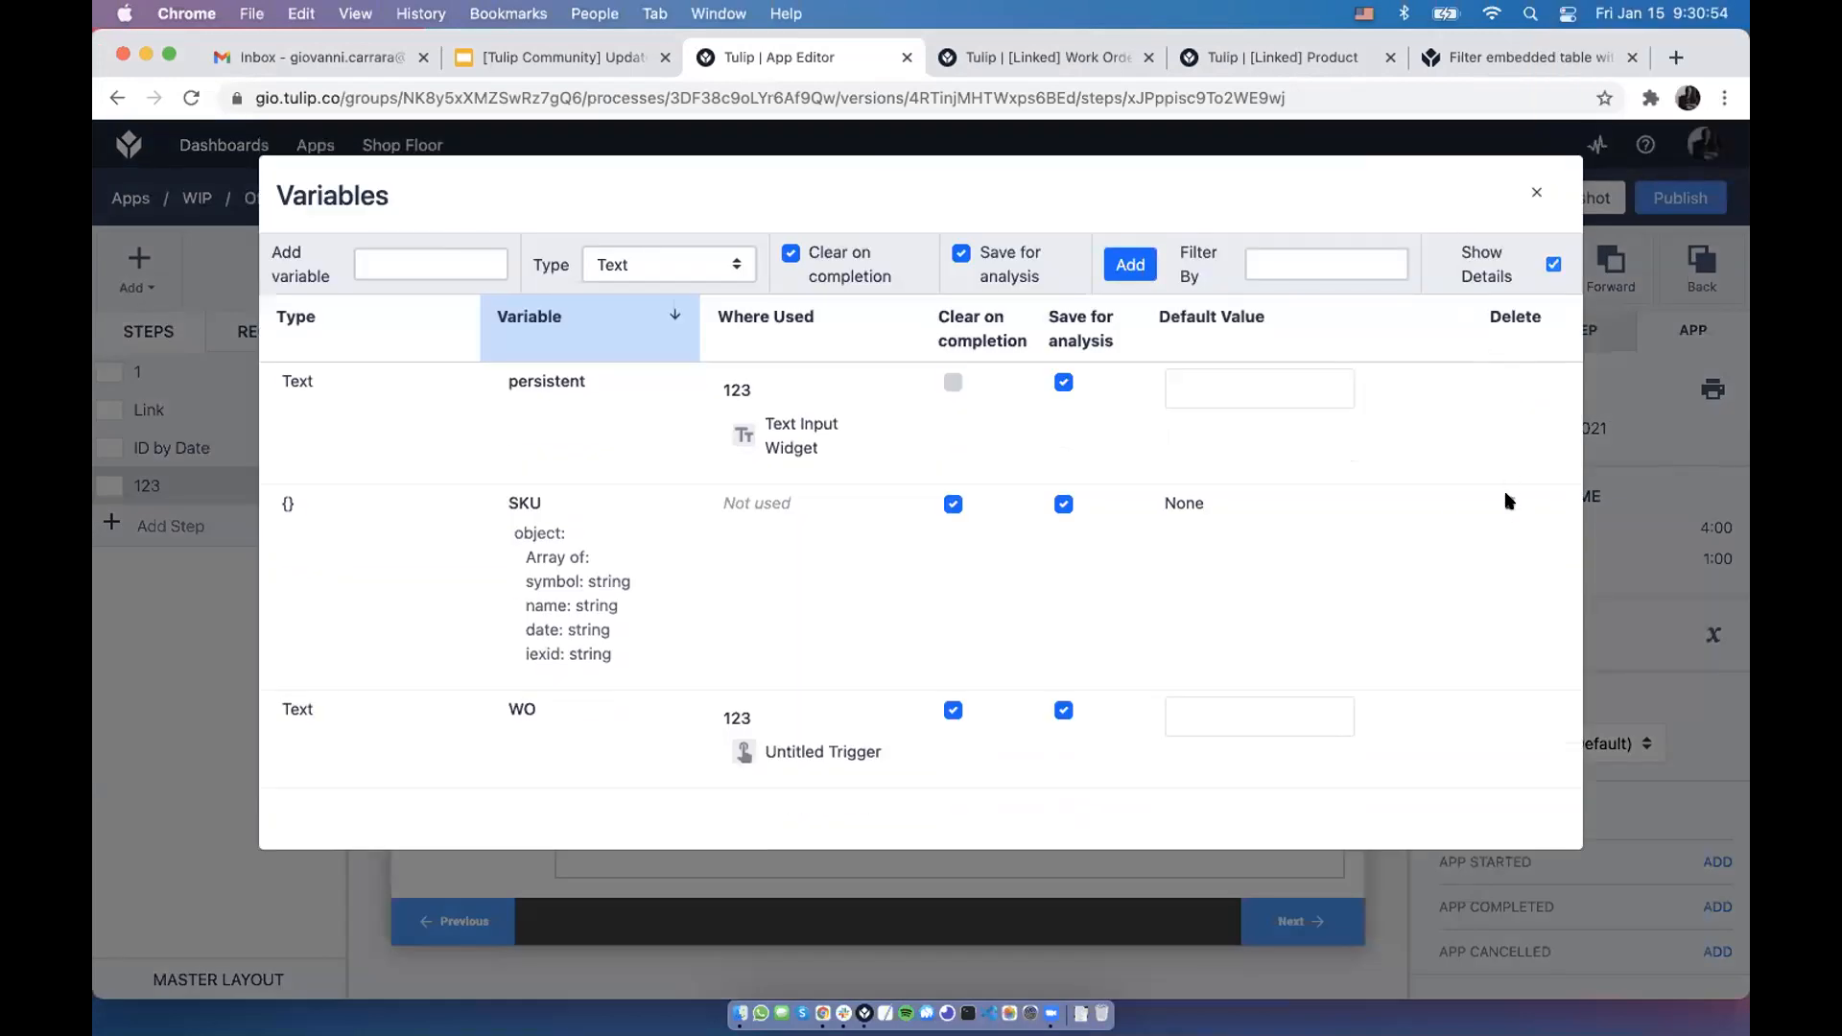
left_click(1509, 503)
left_click(1536, 192)
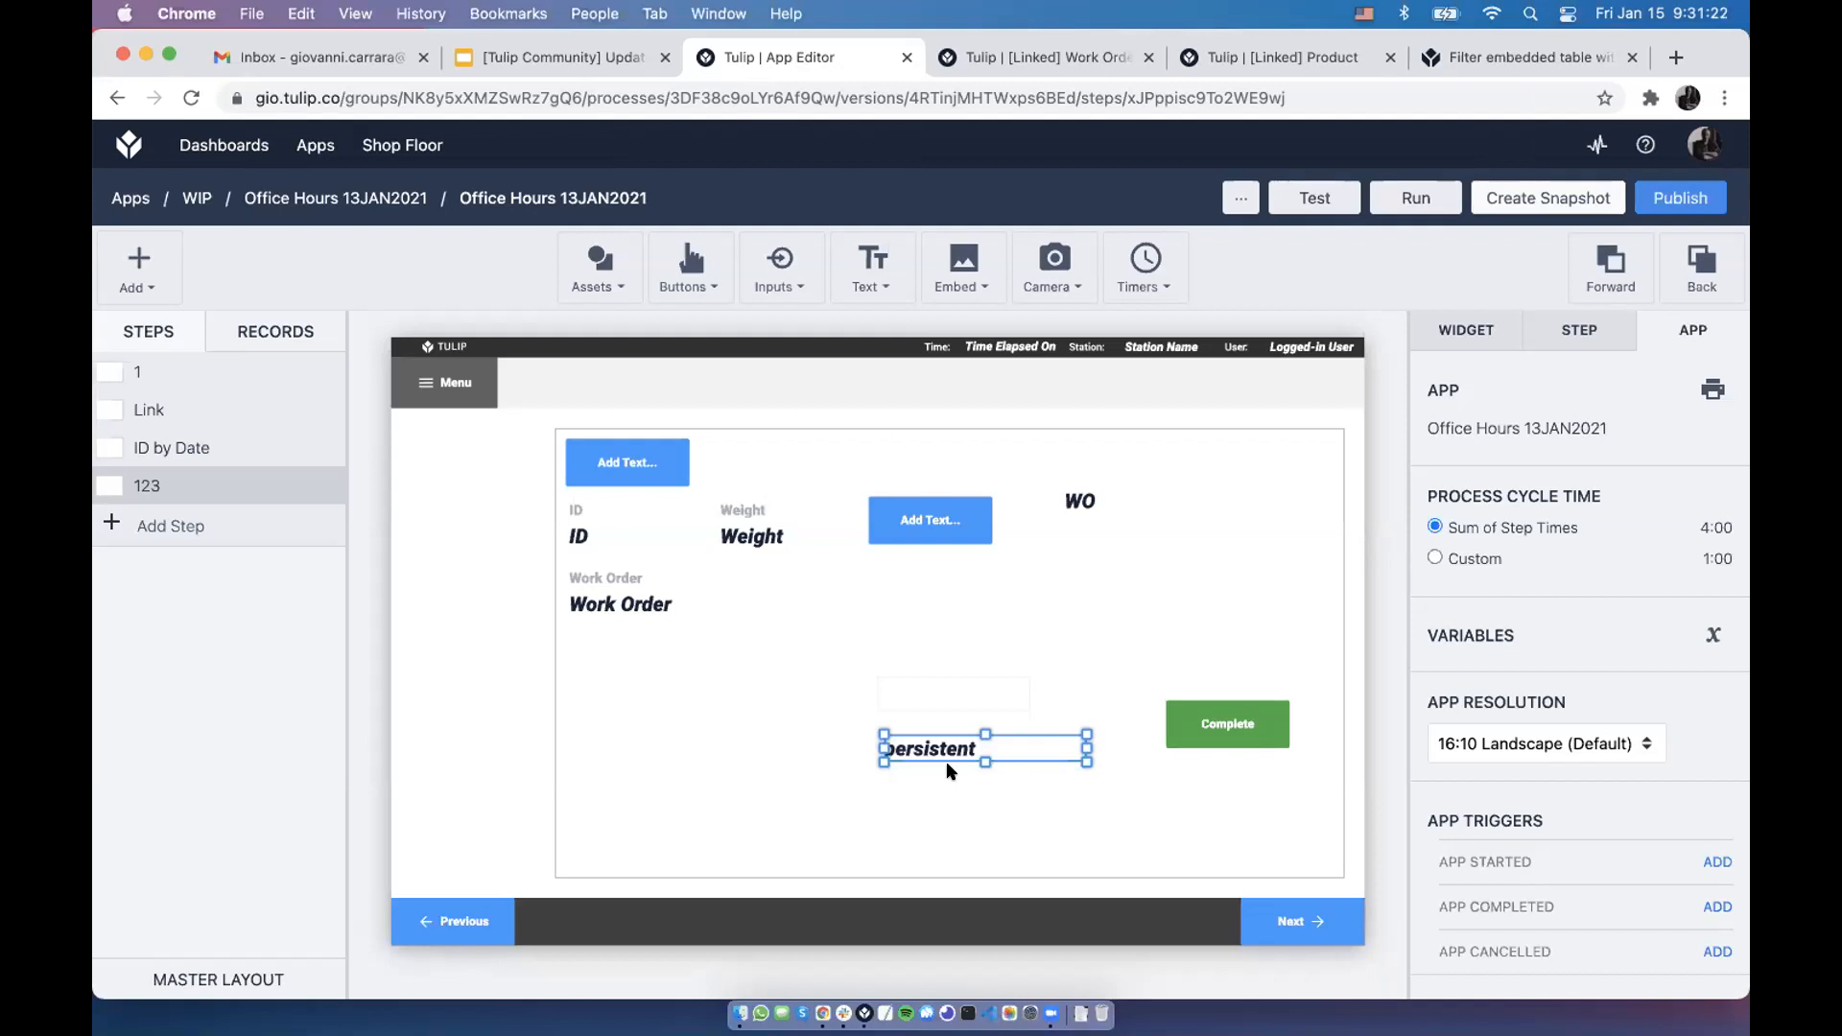
Move the persistent variable text up beneath its input, and place the Complete button at X 1360, Y 670 with a size of 368 by 135
left_click_drag(945, 735, 940, 722)
left_click_drag(1214, 719, 1127, 691)
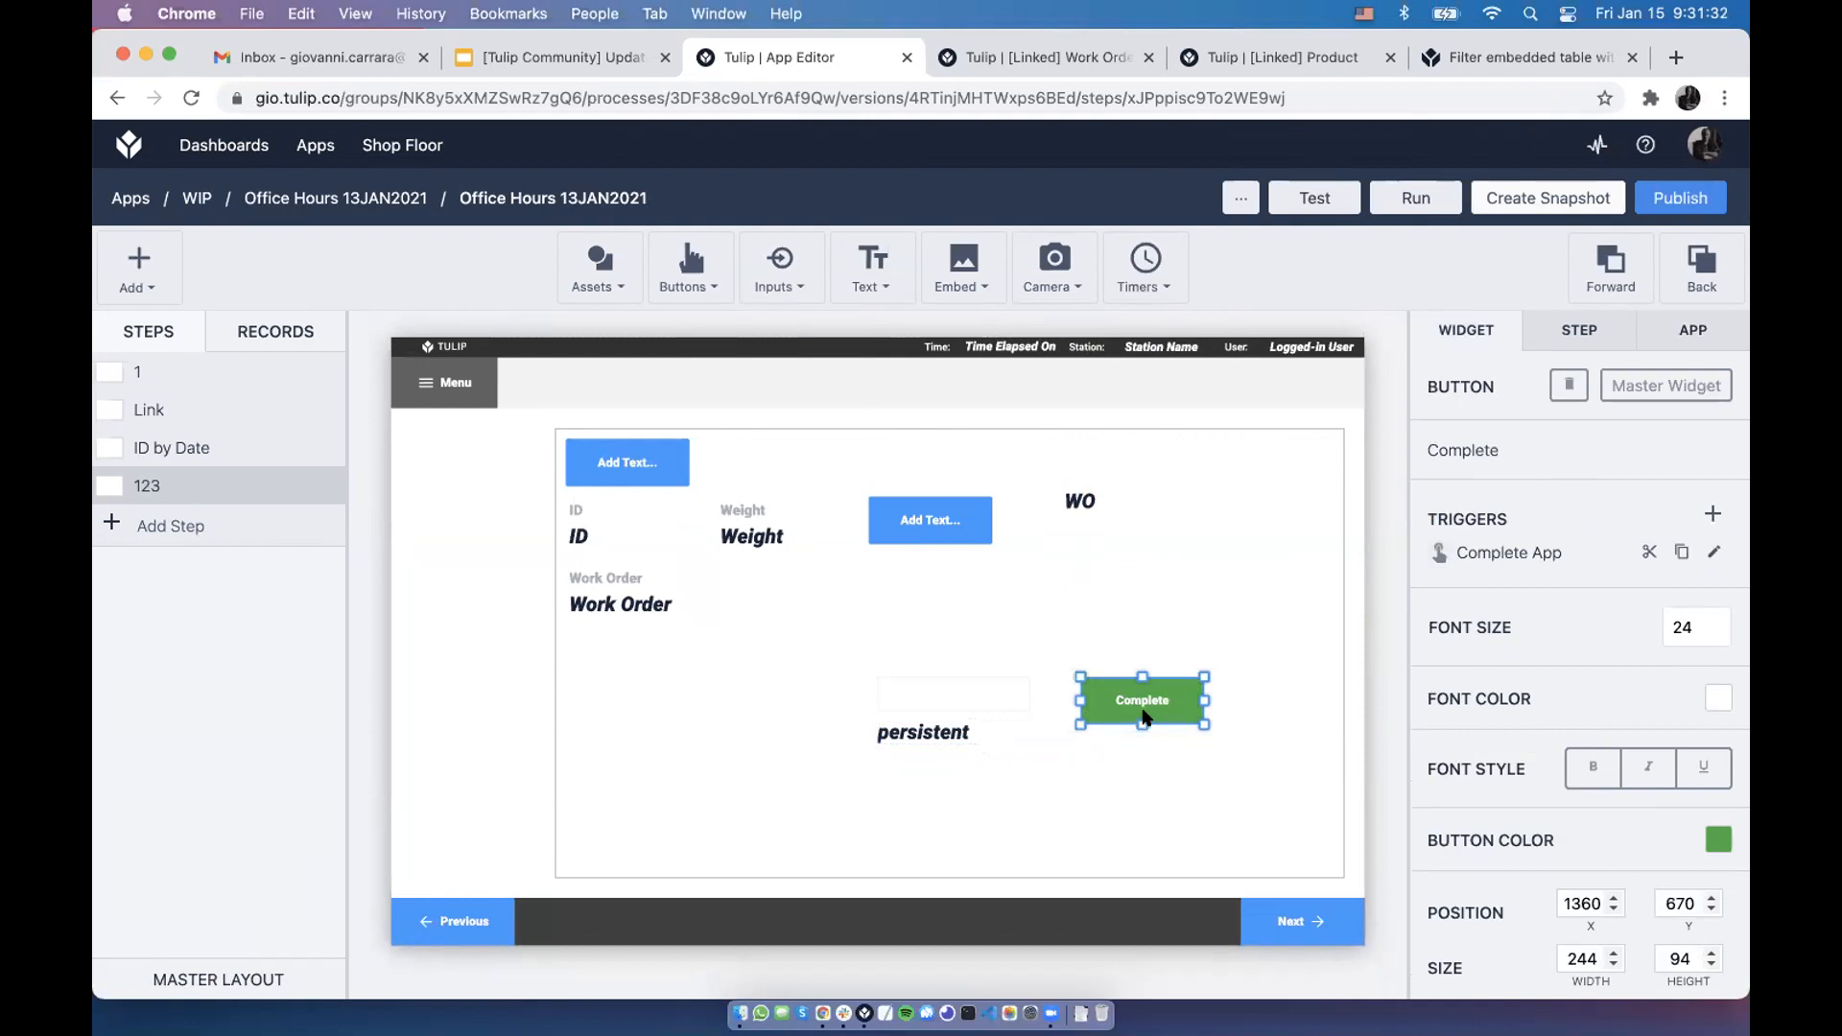
left_click_drag(1141, 724, 1266, 710)
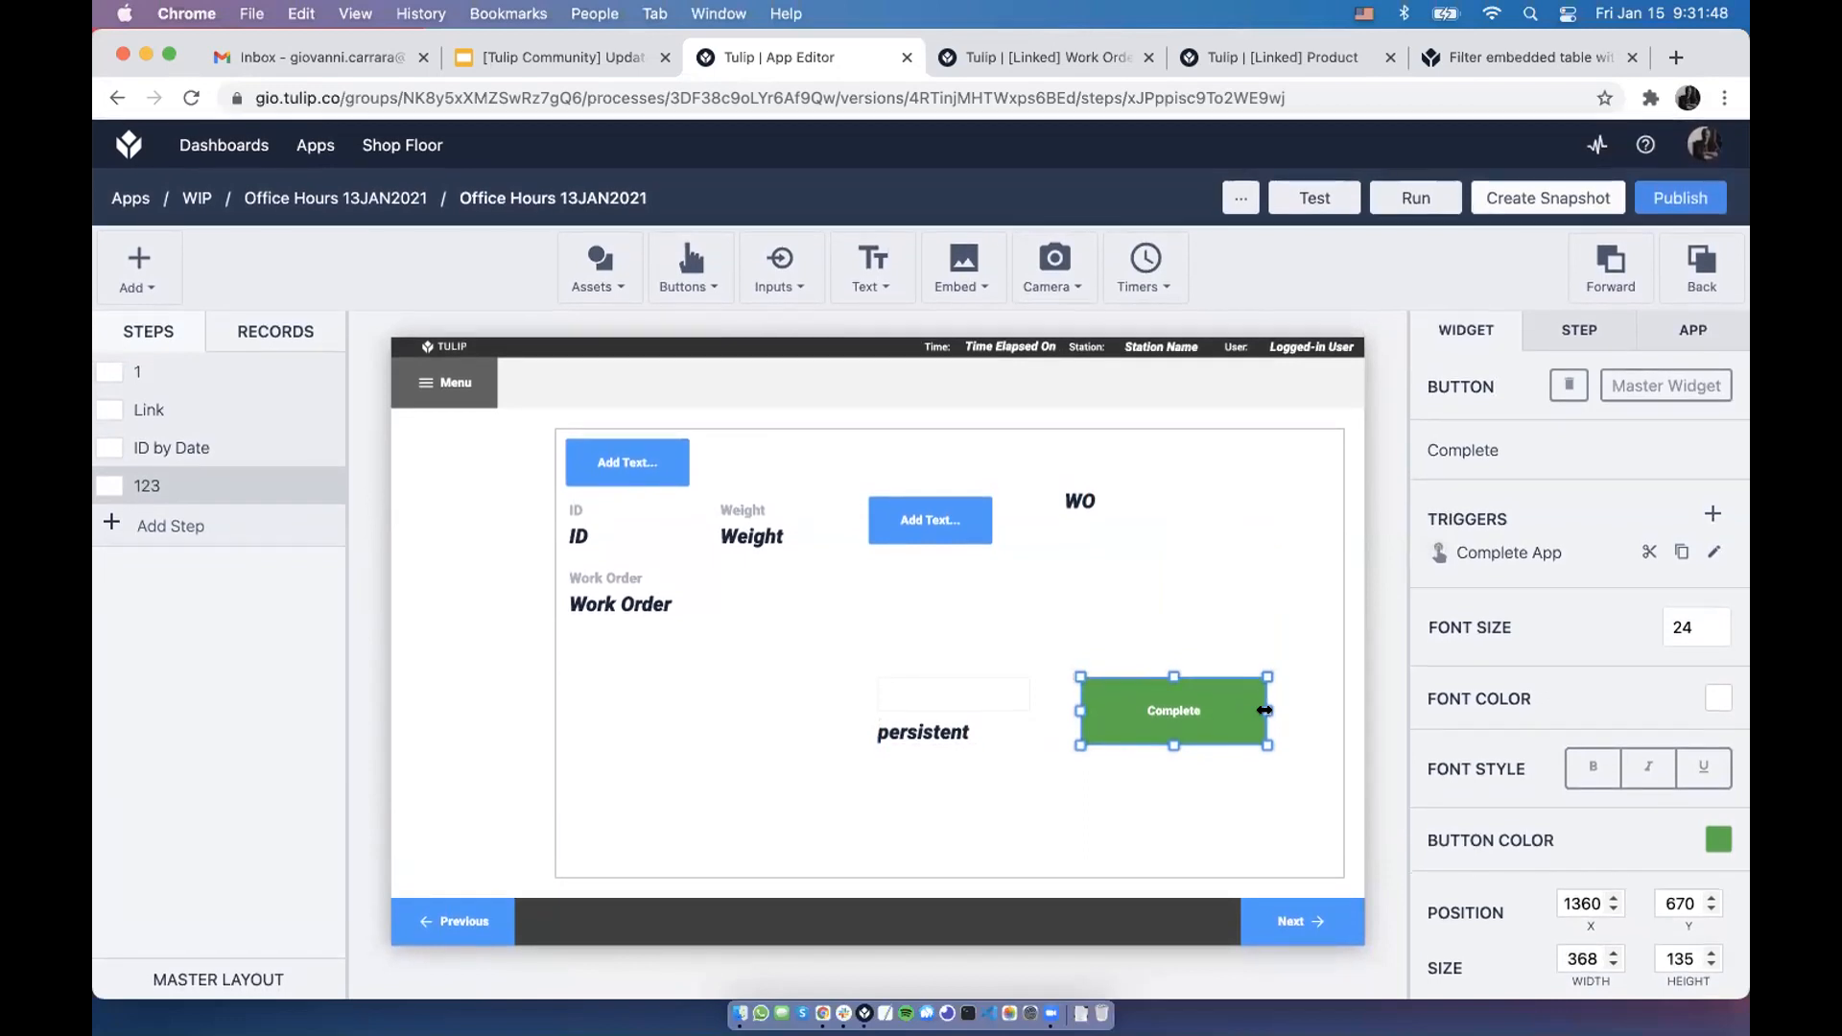
Look through the editor's keyboard shortcuts list down to the Navigation commands and close it
left_click(1241, 198)
left_click(1233, 242)
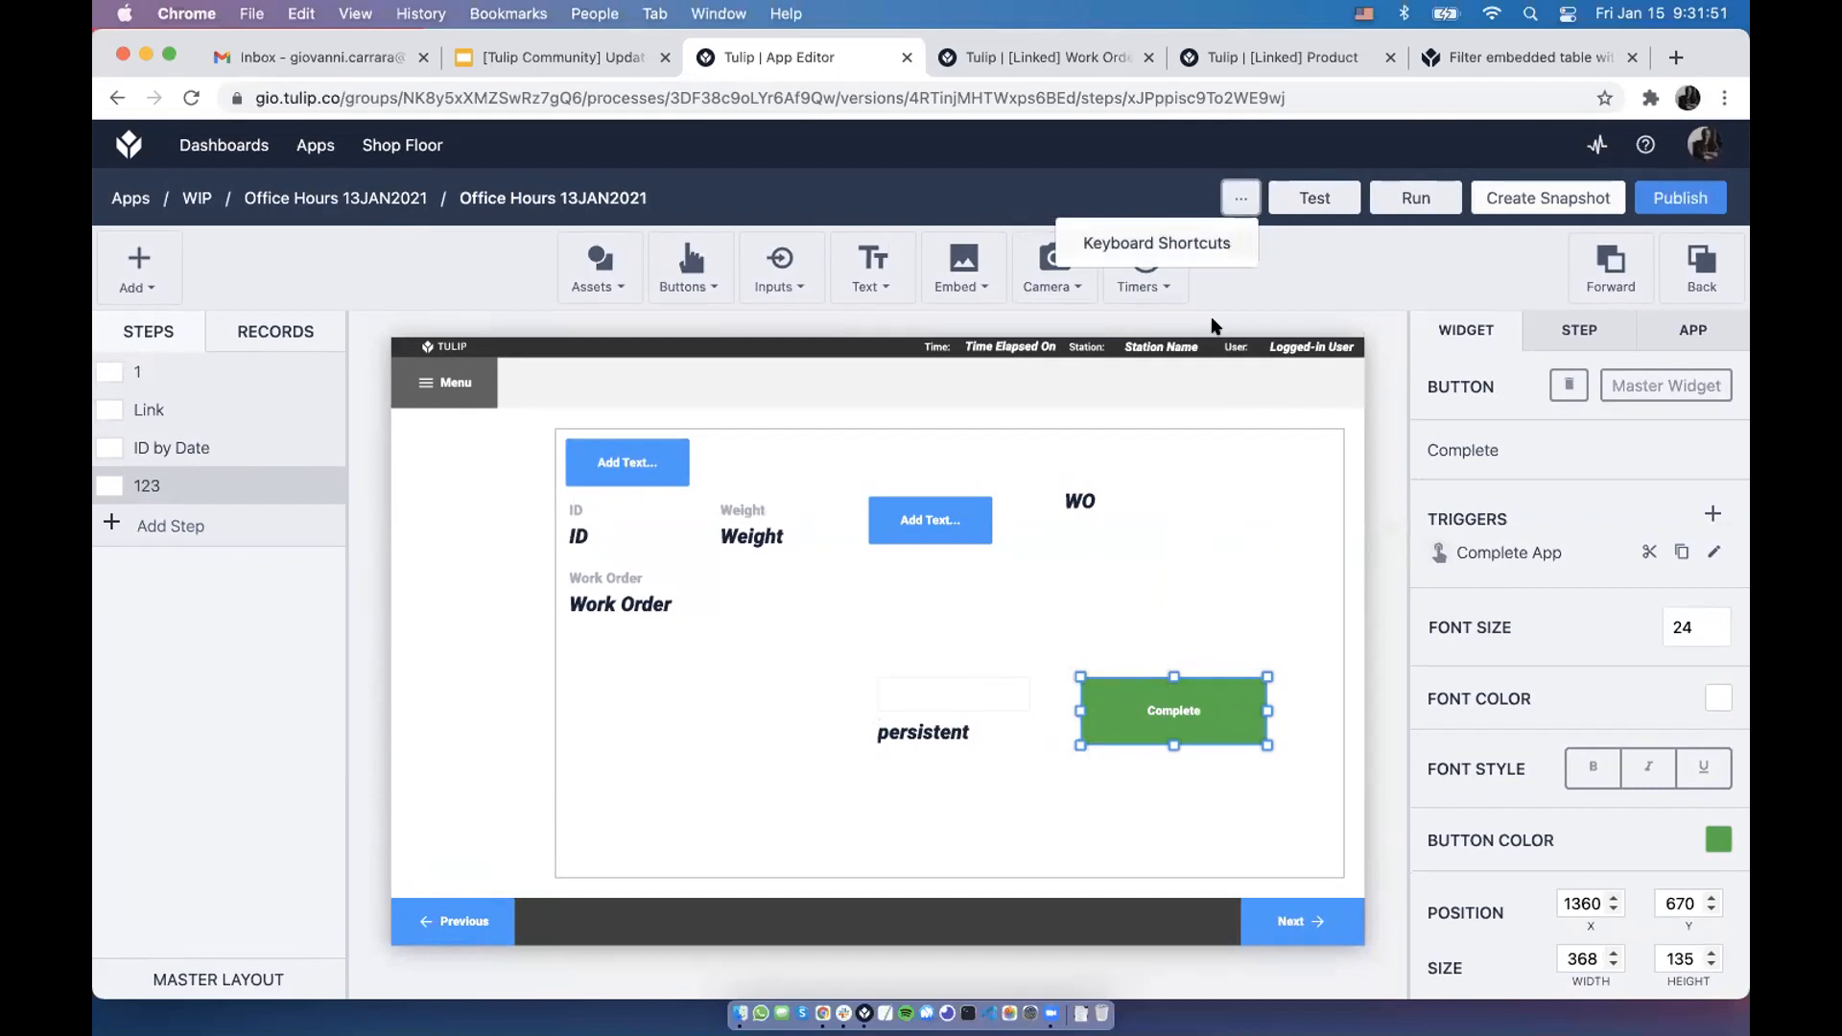
scroll(1103, 441, "down", 5)
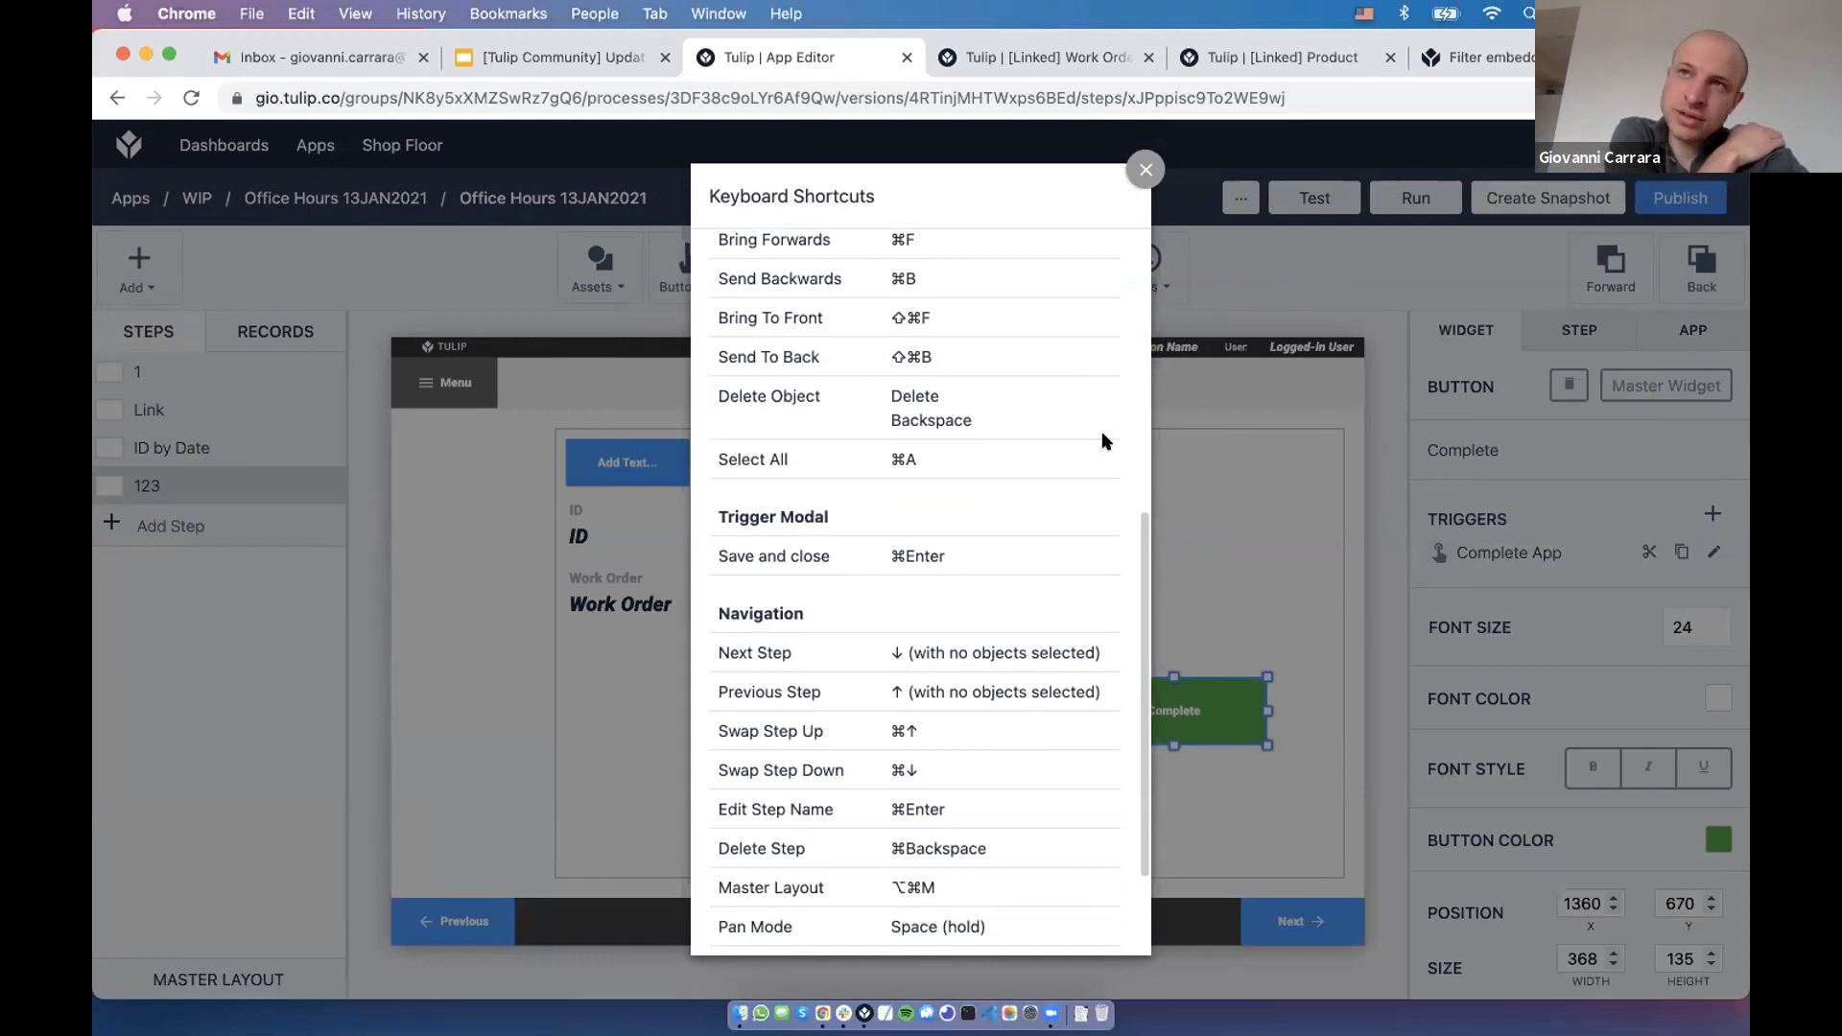
scroll(1103, 438, "down", 3)
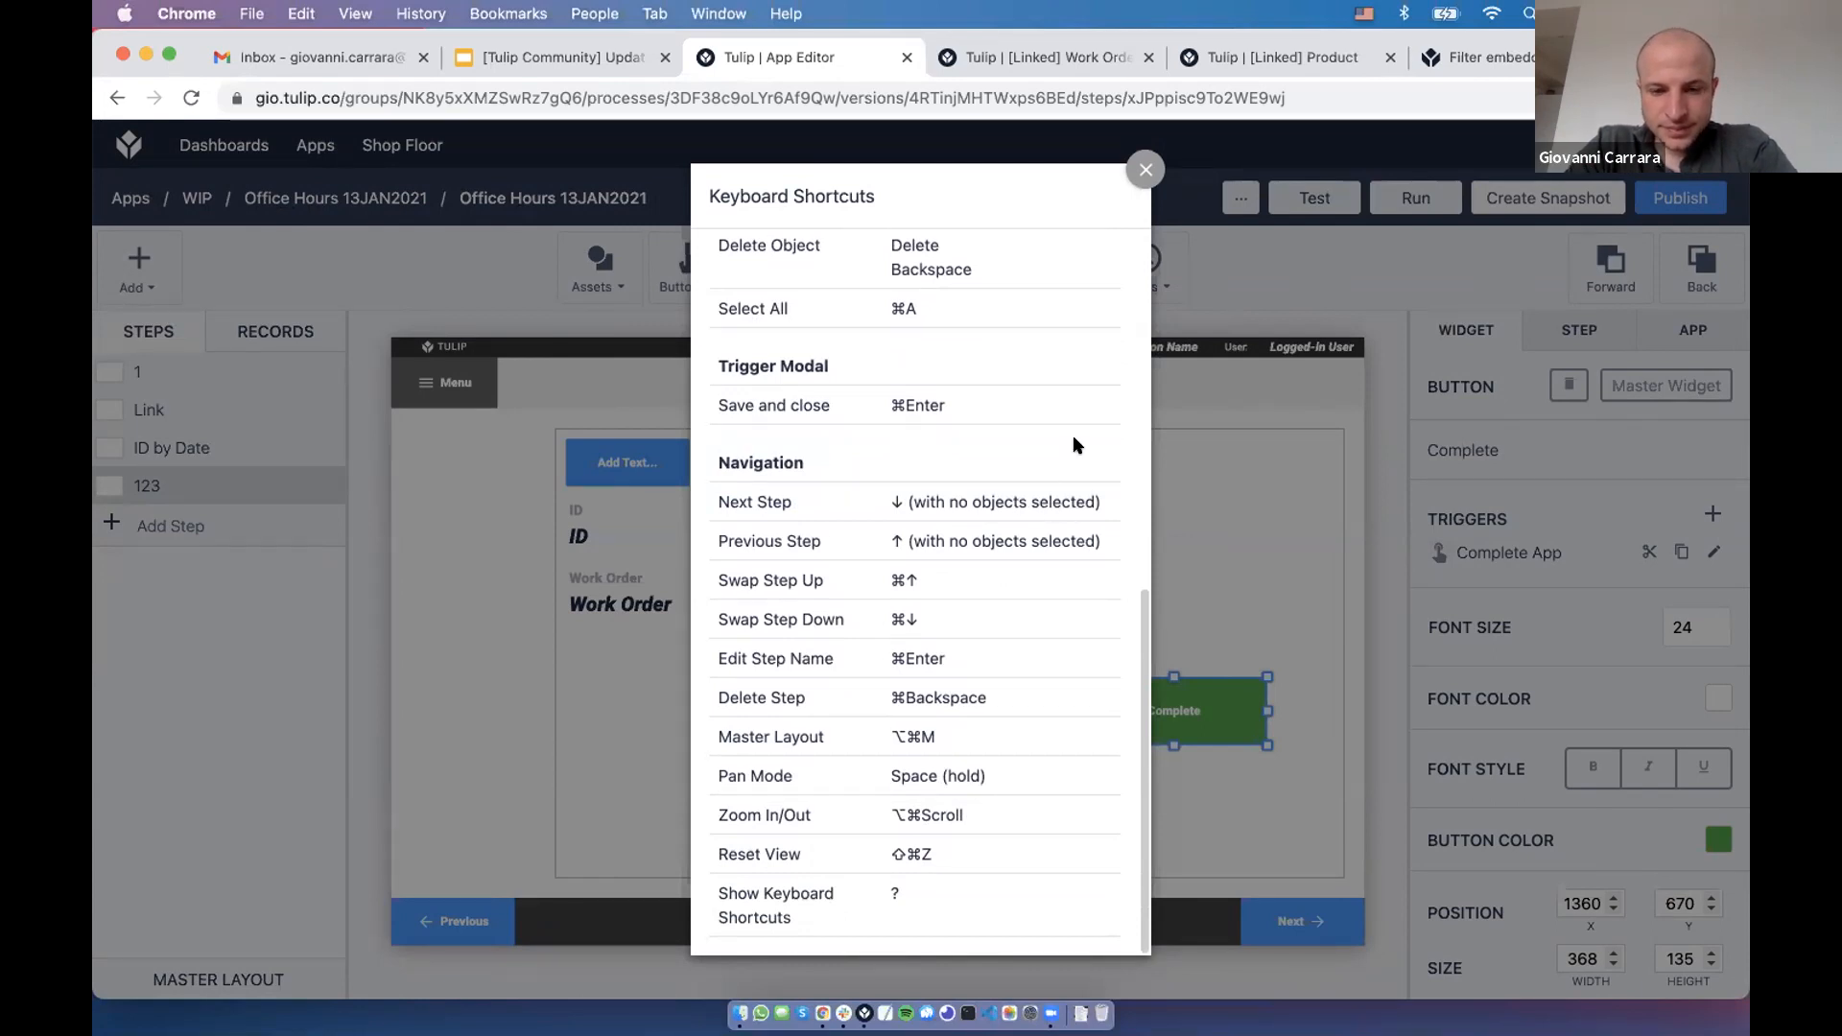
left_click(1147, 165)
Reset the canvas view and try zooming in and out on the widgets of step 123
key("shift+super+z")
scroll(1111, 653, "up", 5)
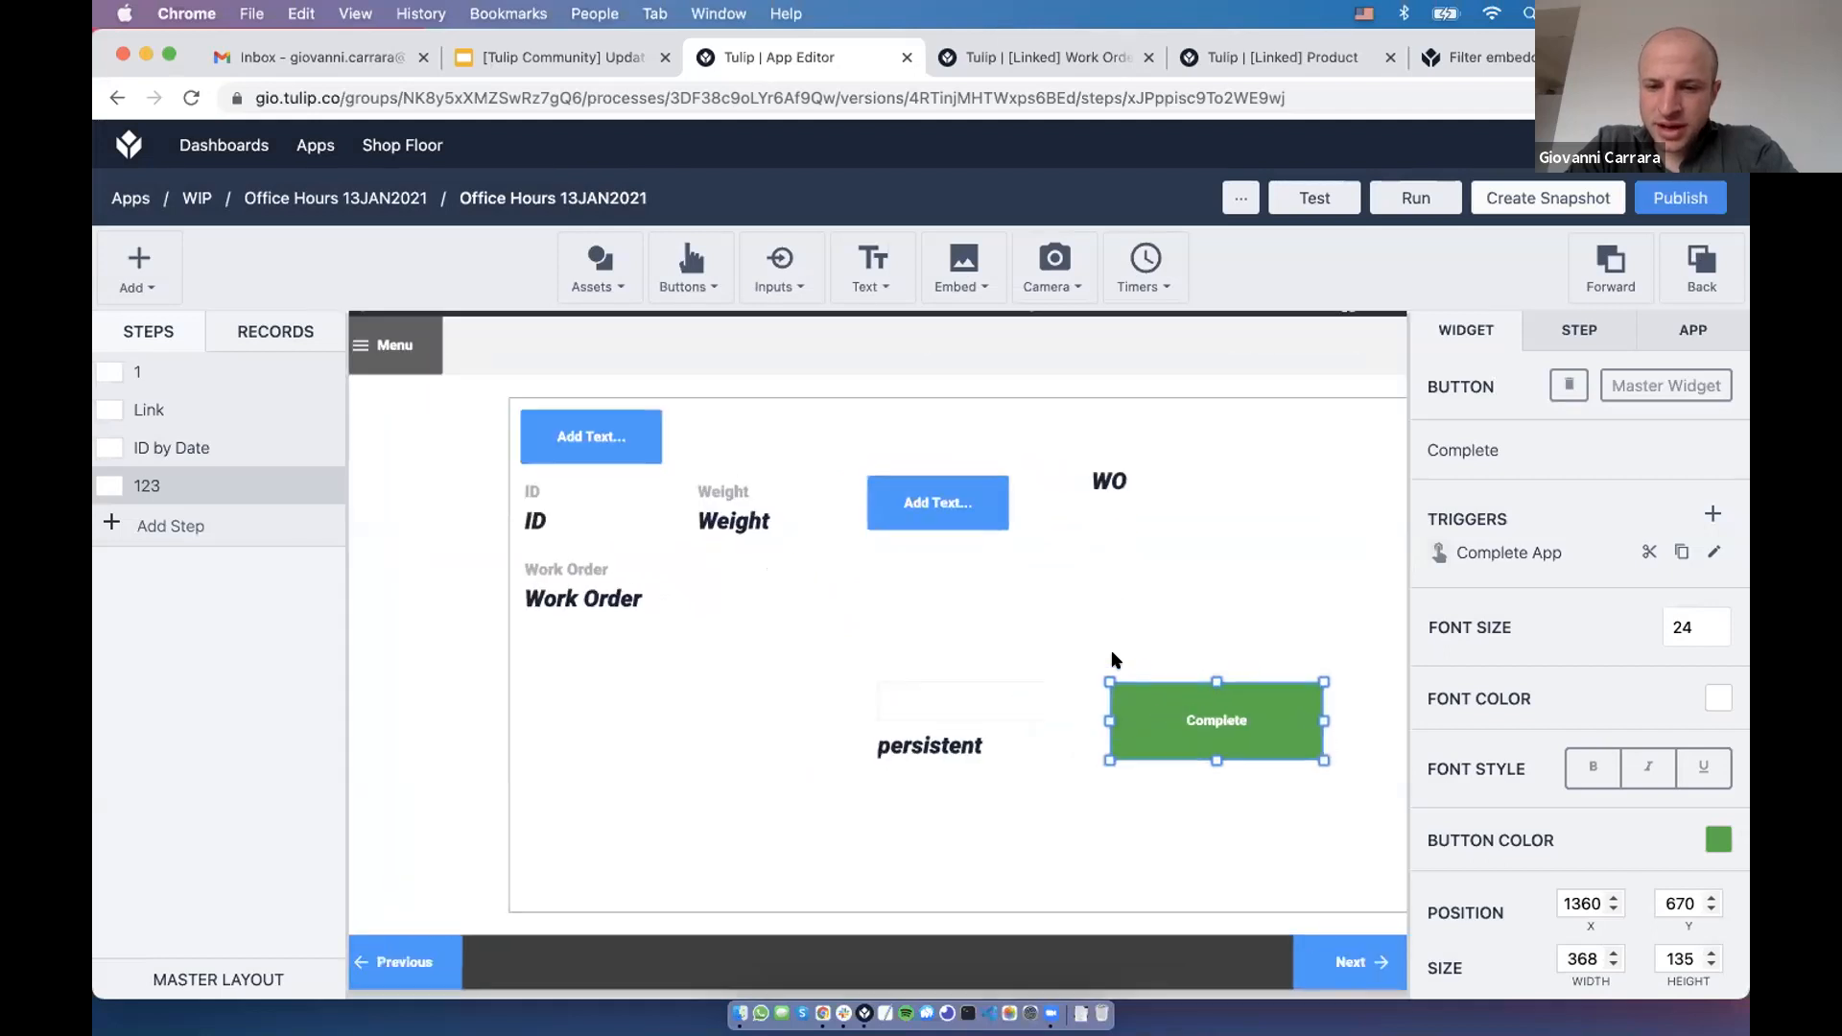
scroll(982, 566, "up", 1)
left_click(1017, 573)
scroll(1020, 572, "up", 5)
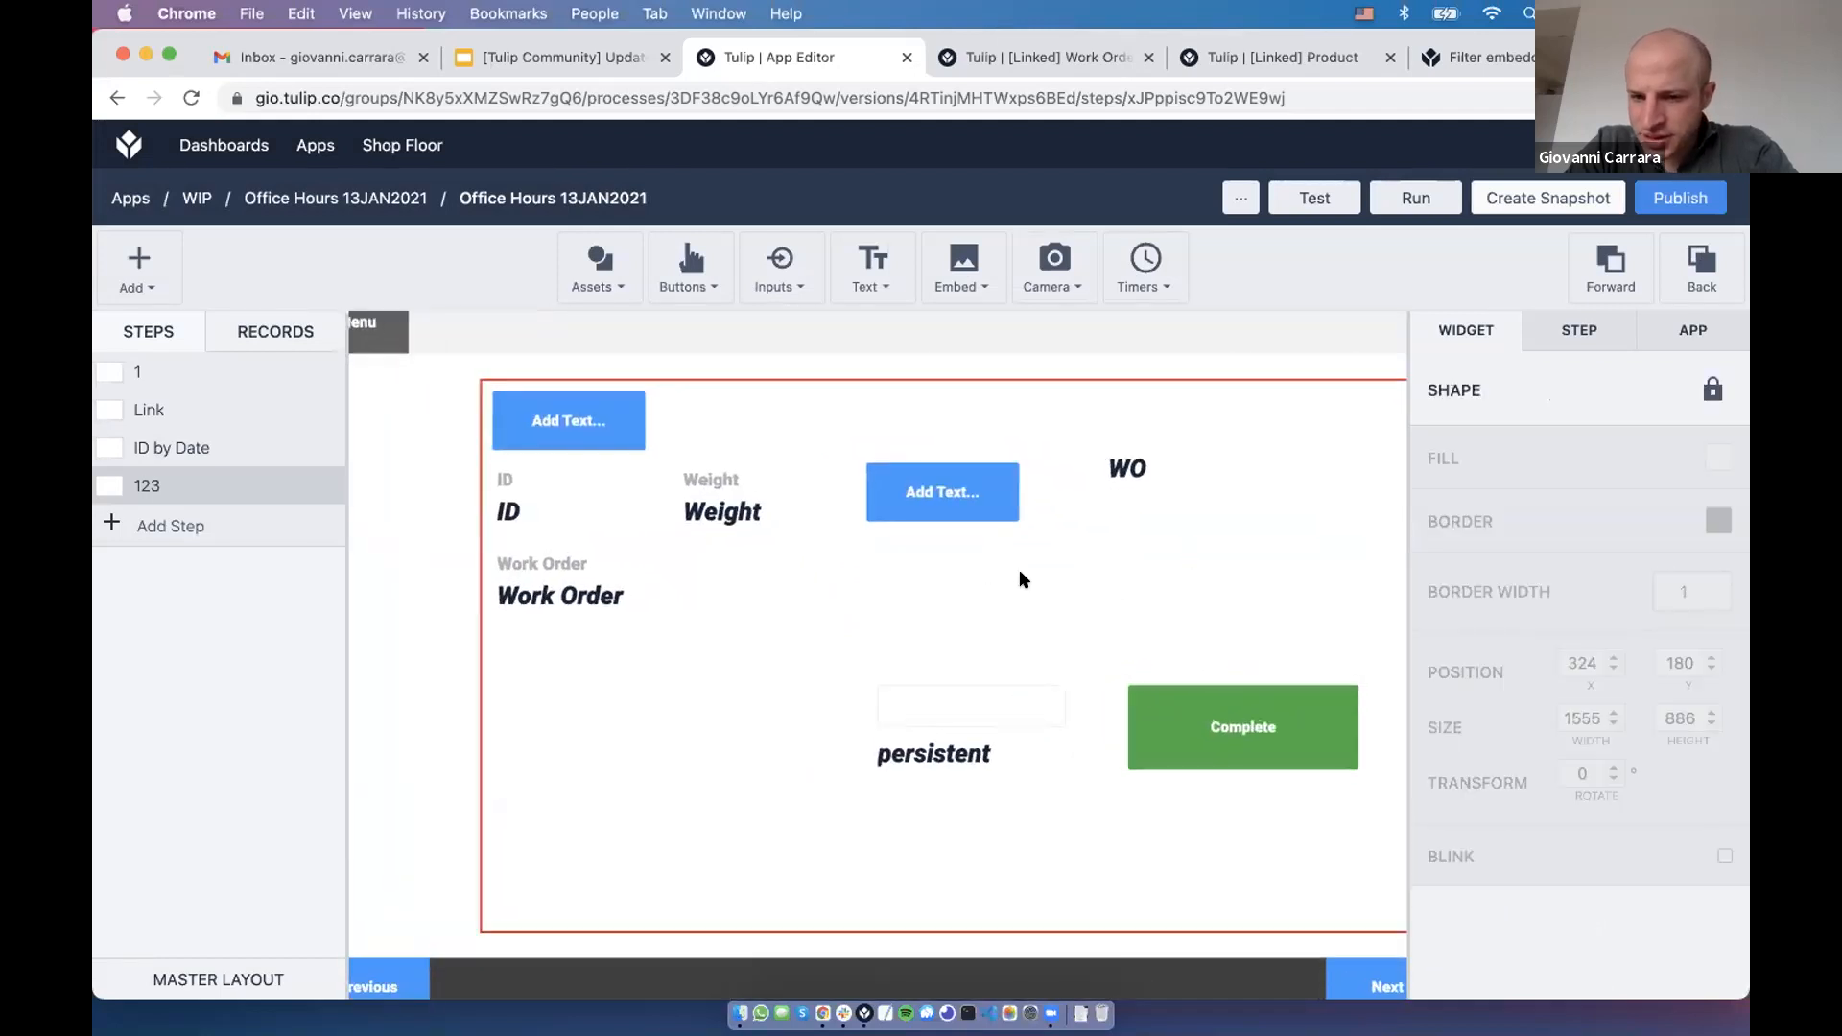
scroll(1020, 573, "down", 10)
scroll(1020, 573, "up", 10)
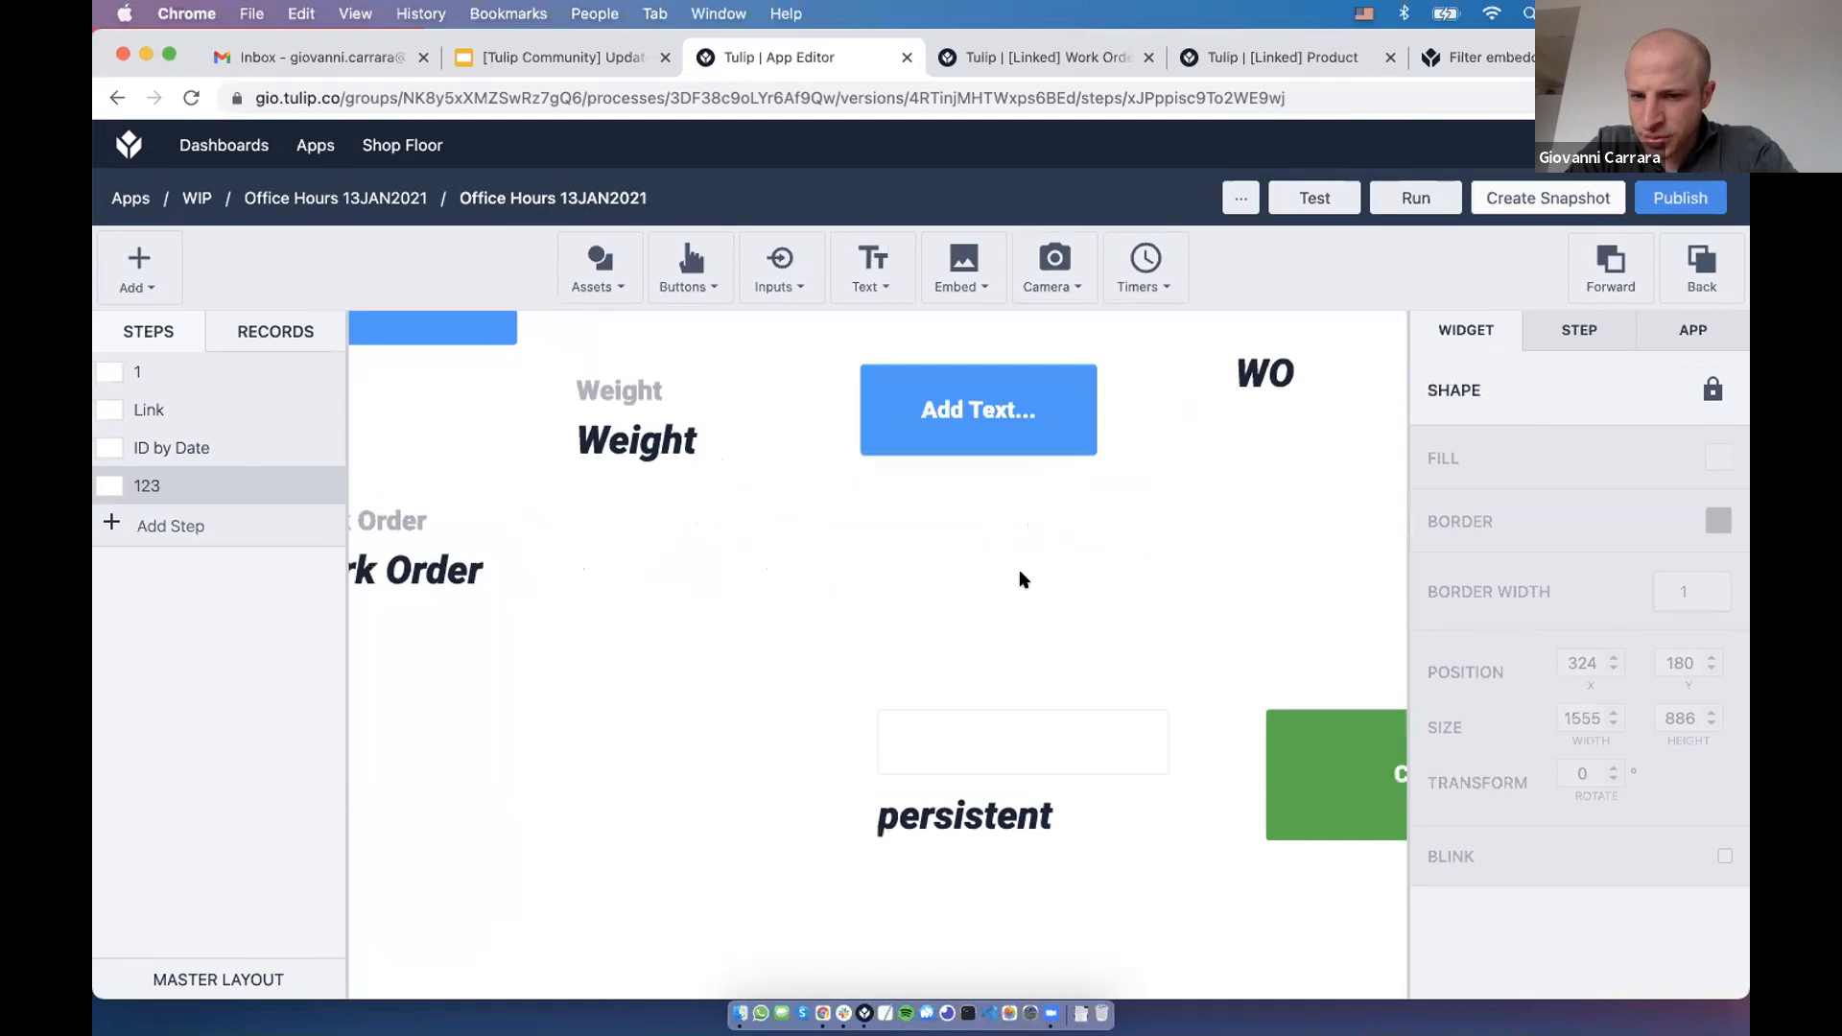
scroll(1020, 573, "down", 5)
scroll(1020, 573, "up", 2)
scroll(1020, 572, "down", 4)
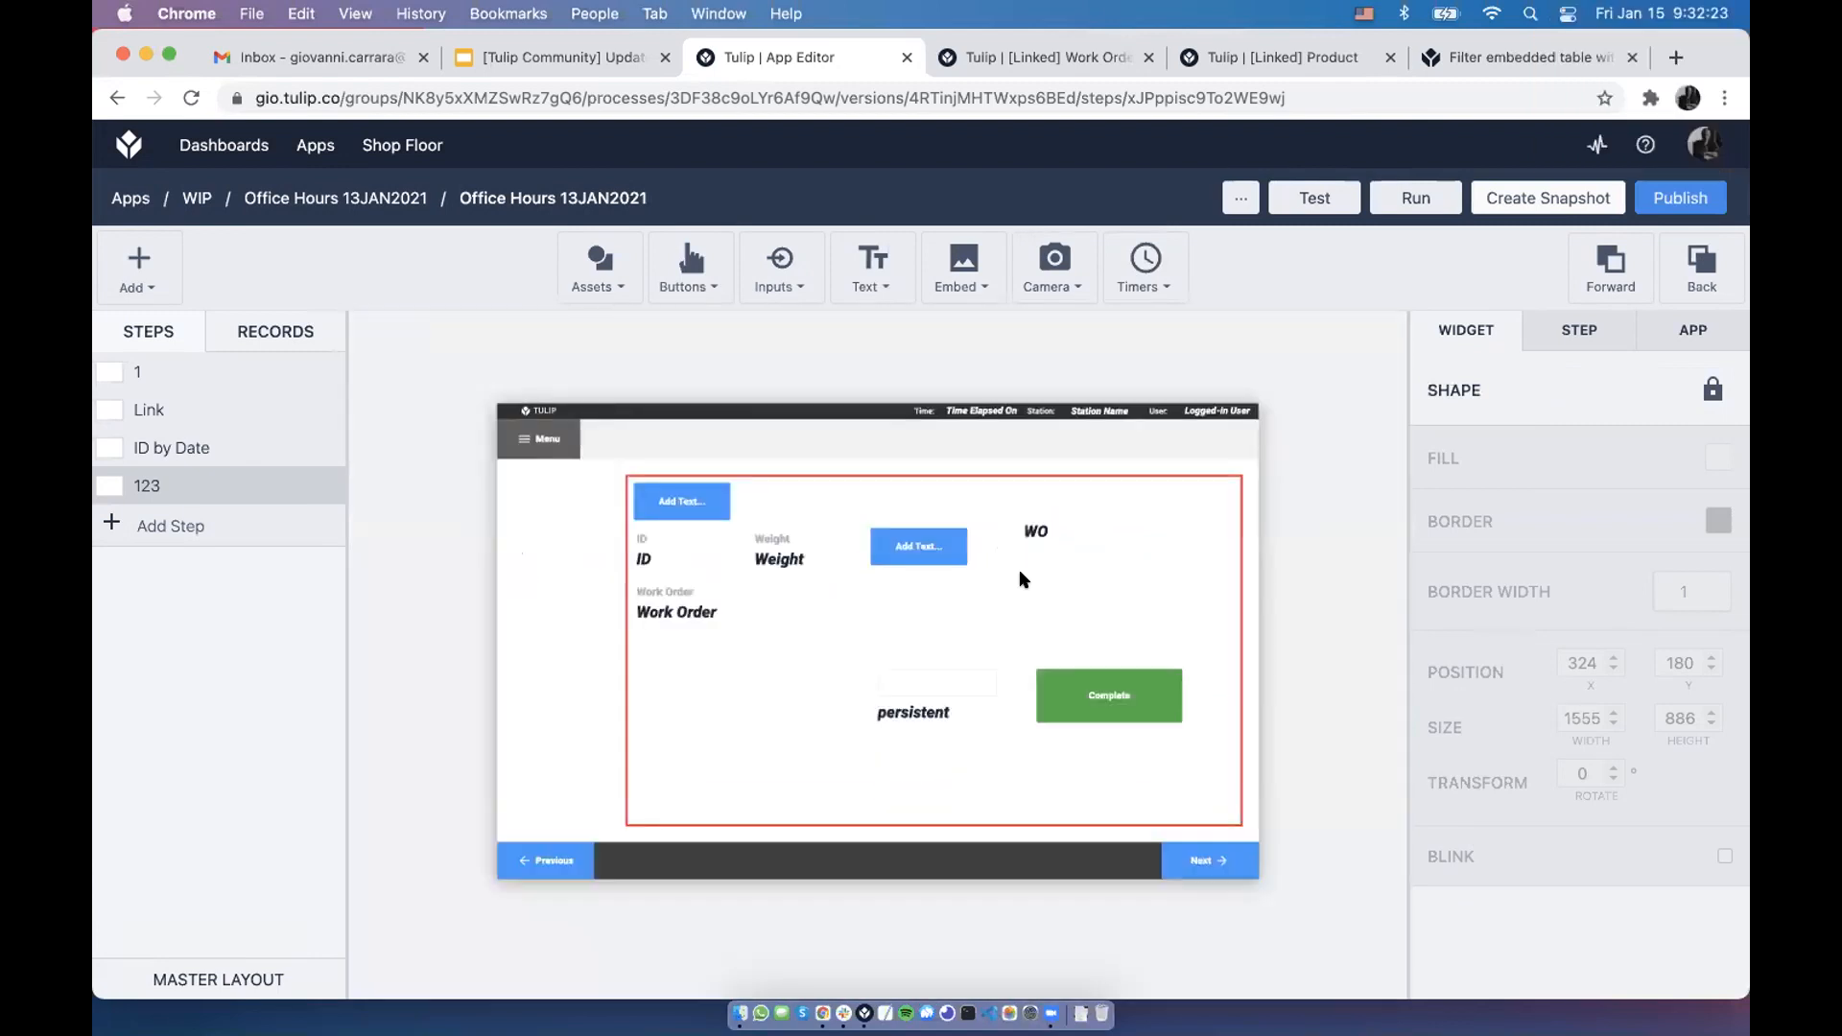
Zoom in on the persistent field of step 123, return to the full step view and clear the shape selection
scroll(1020, 573, "up", 5)
scroll(1020, 573, "down", 5)
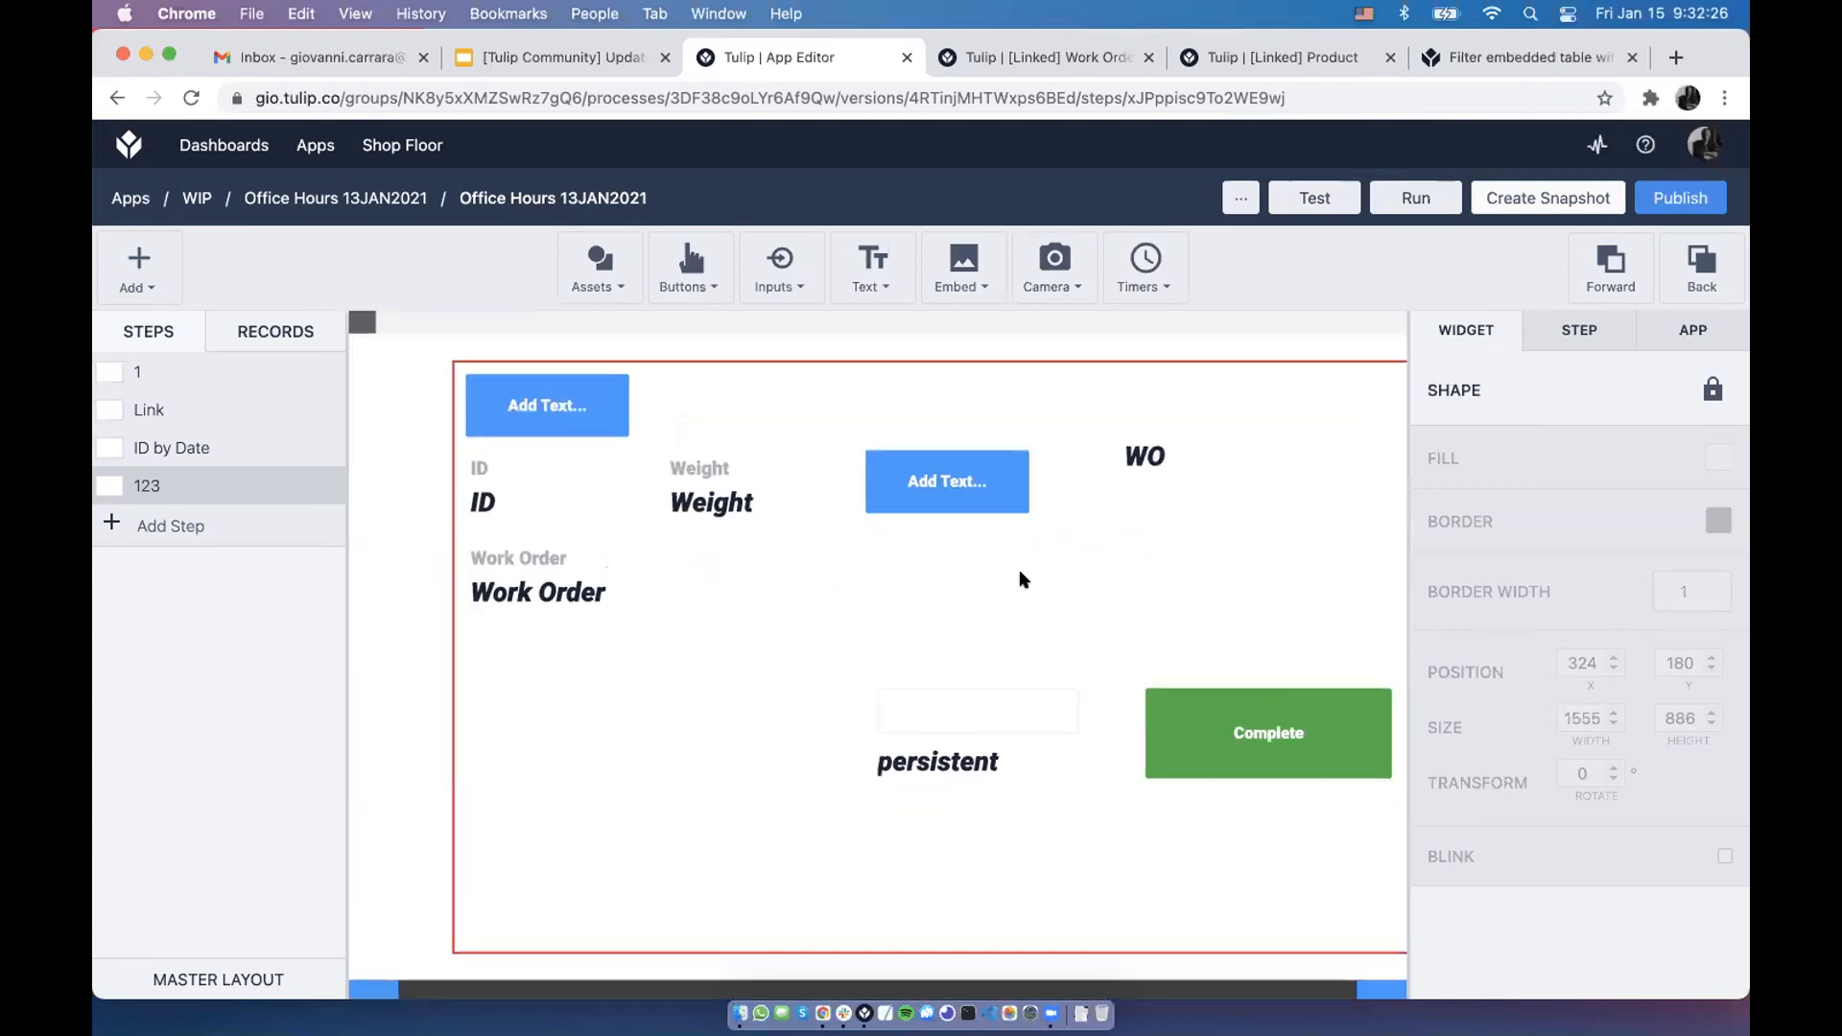
scroll(1019, 572, "up", 10)
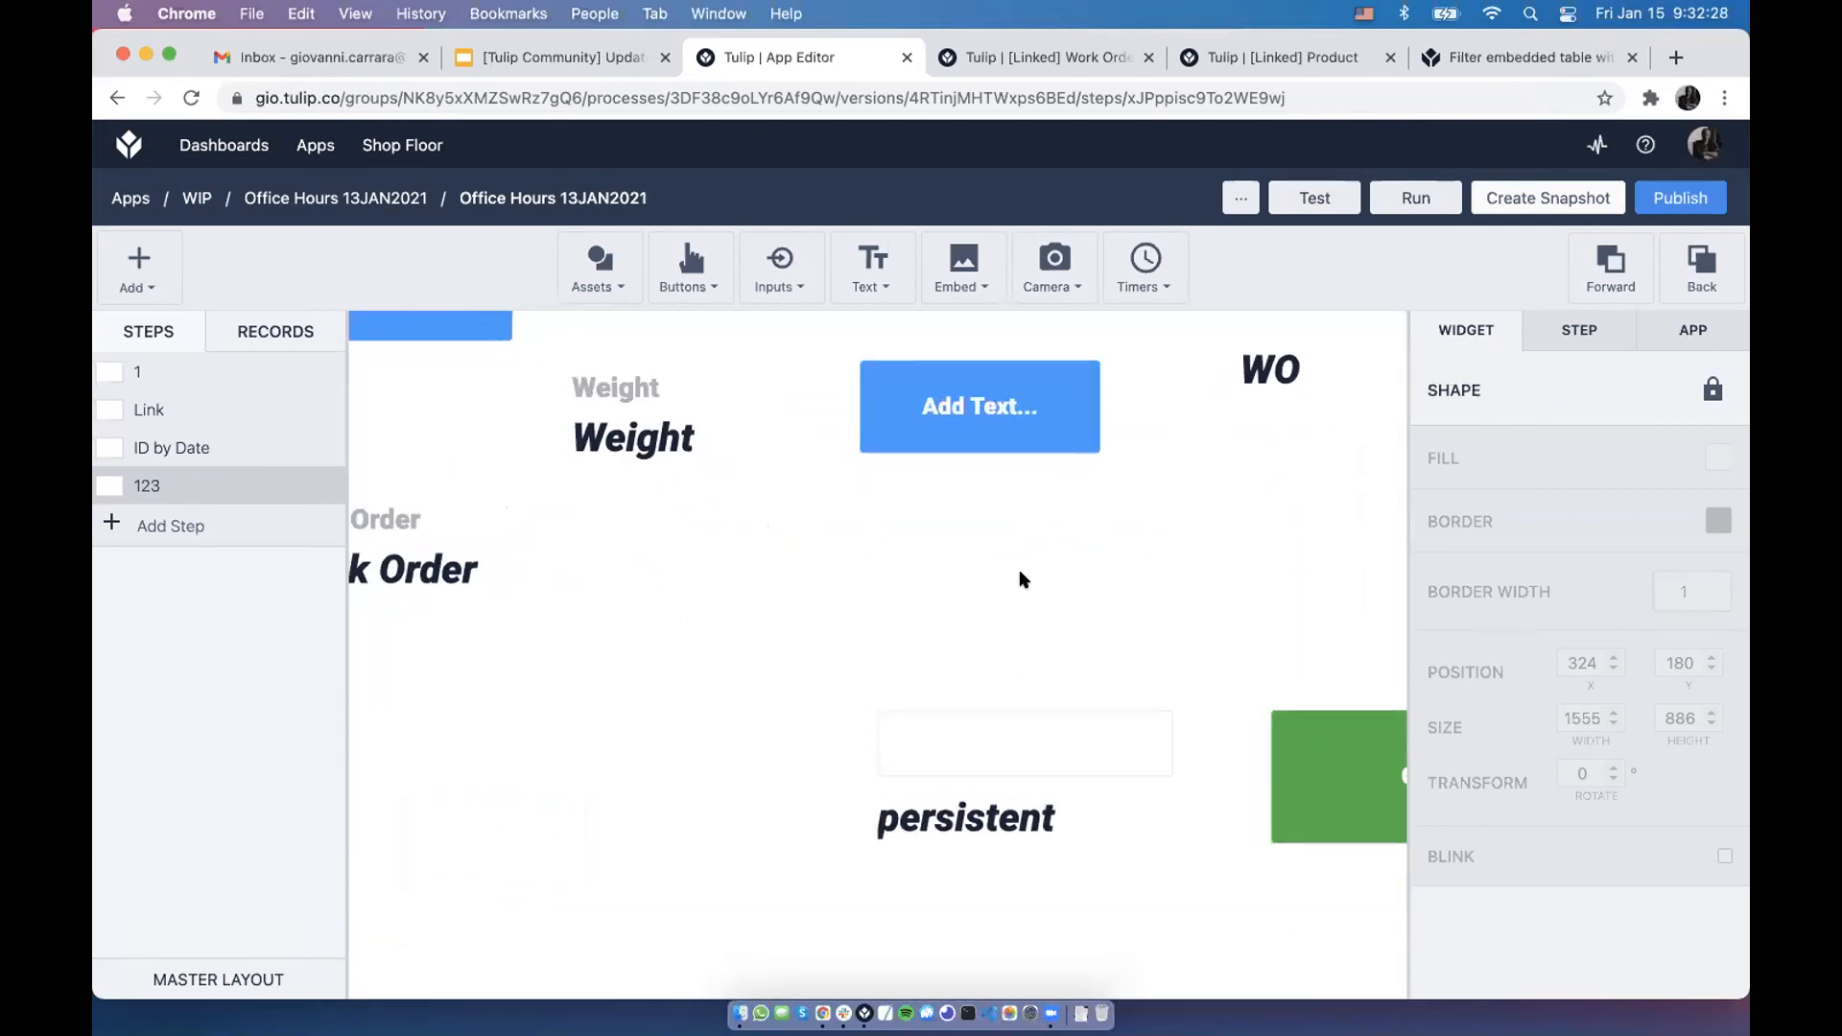
scroll(1020, 573, "down", 8)
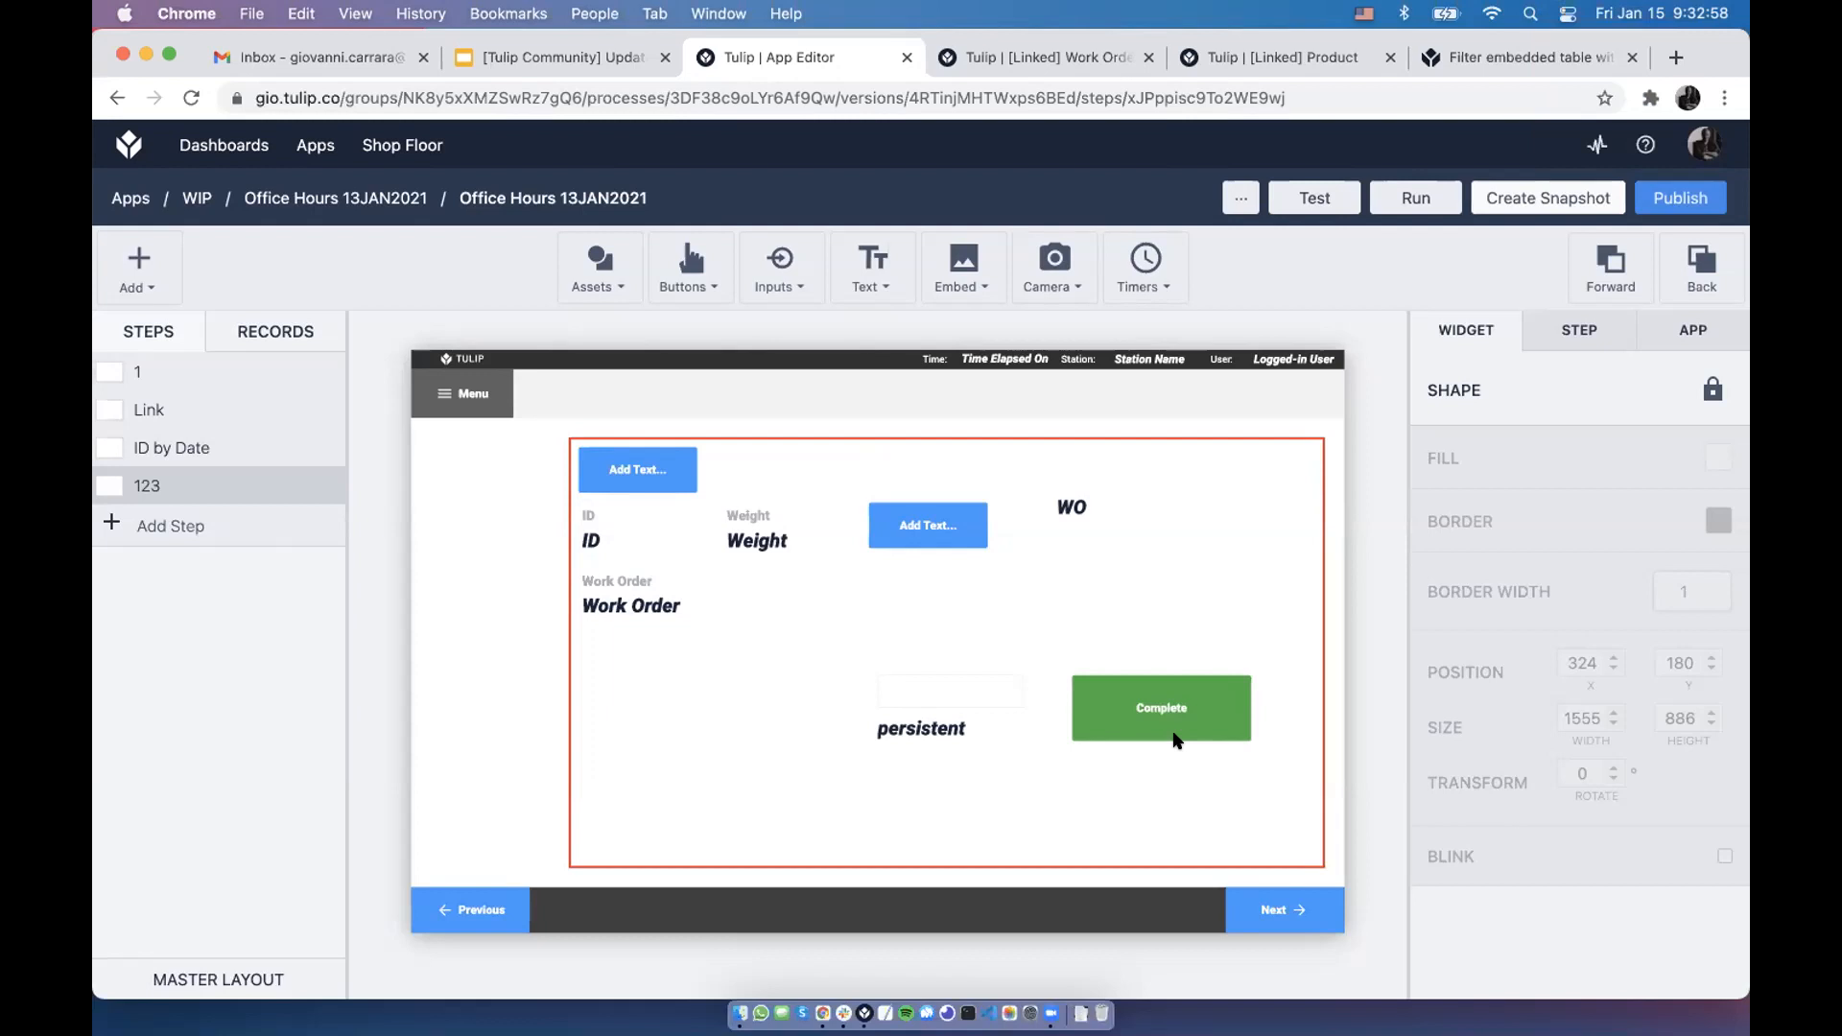
left_click(1333, 647)
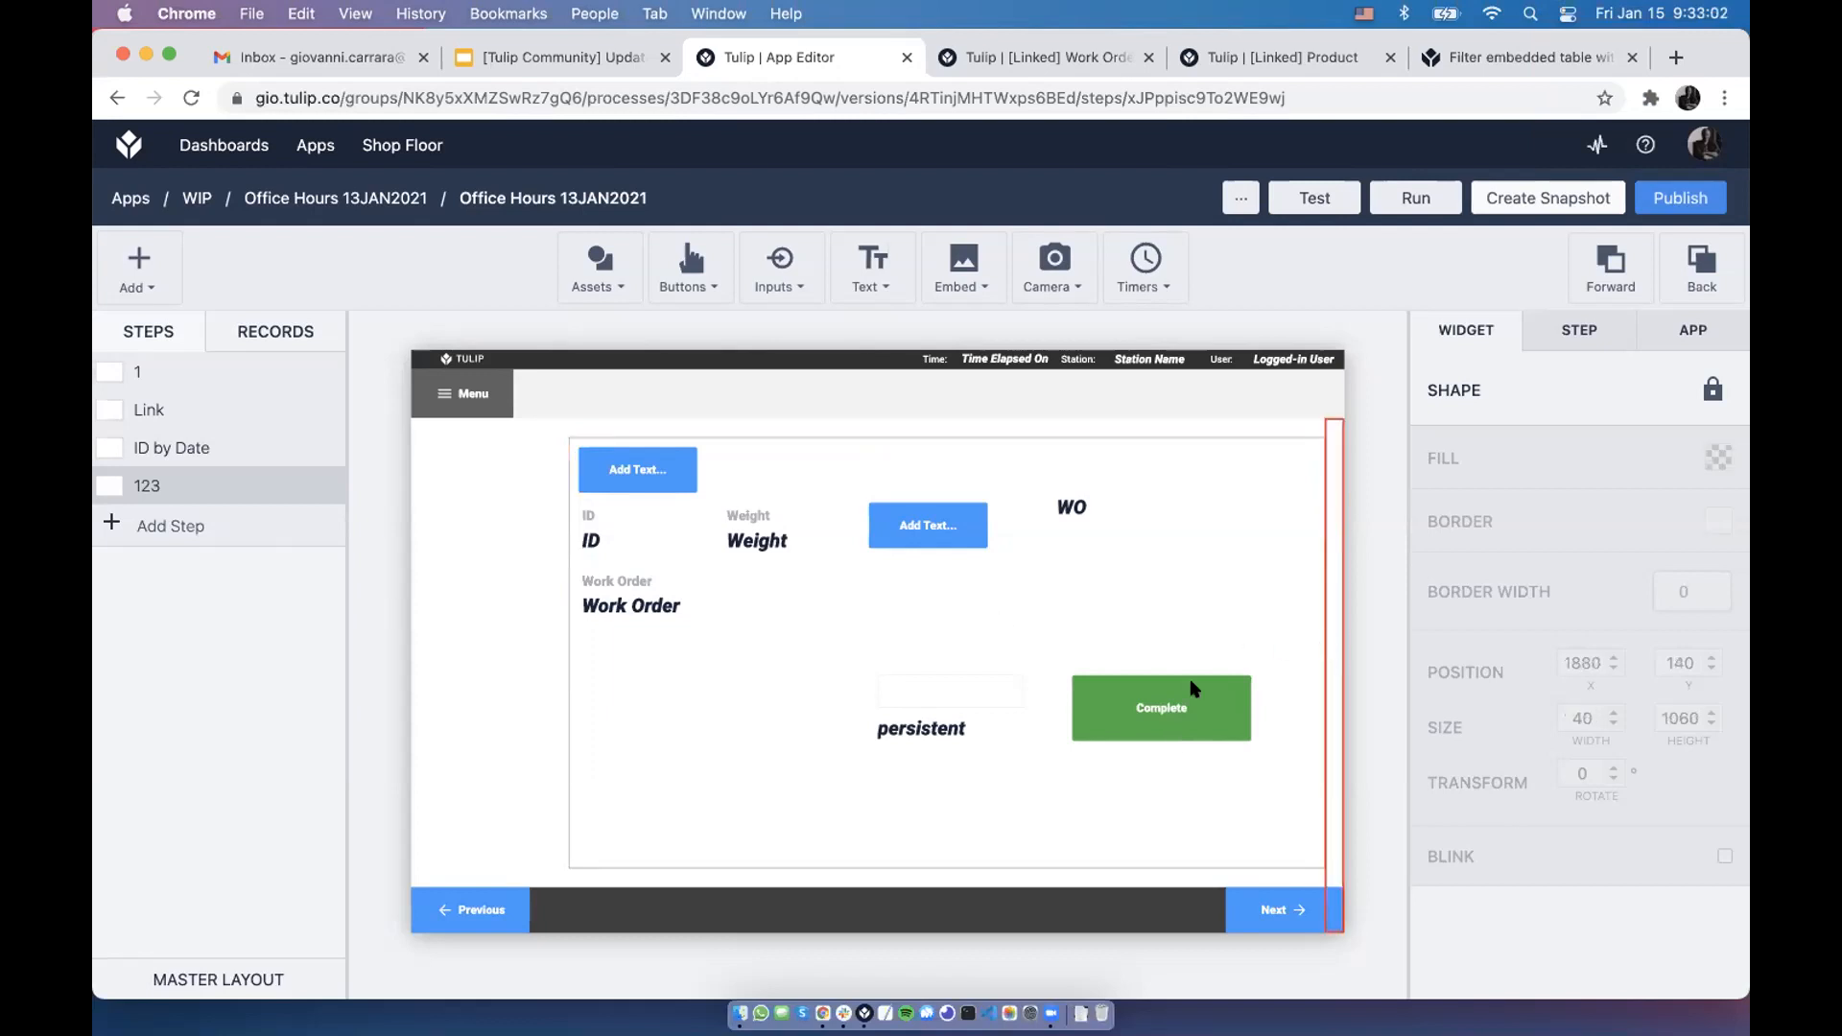
left_click(1354, 438)
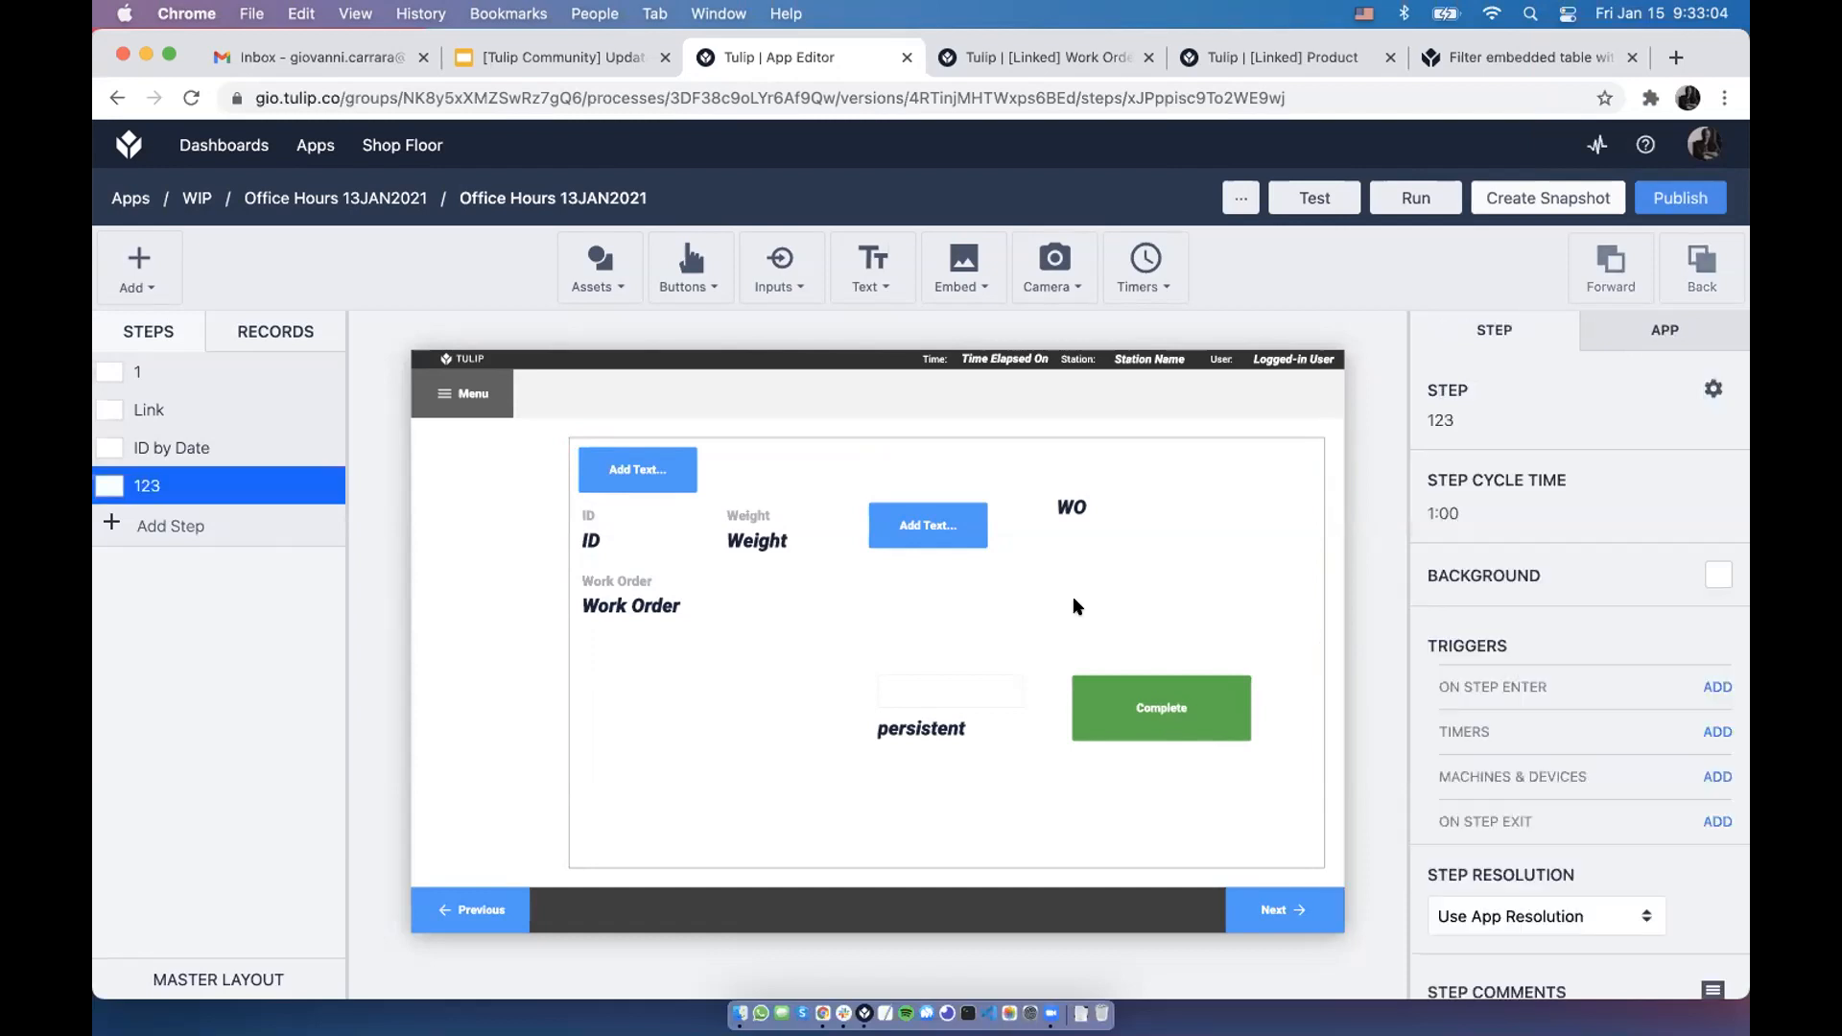
Go back to the Link step and zoom its canvas in and out, ending on the full step view
scroll(1073, 597, "down", 2)
scroll(1073, 598, "left", 5)
scroll(1073, 600, "up", 5)
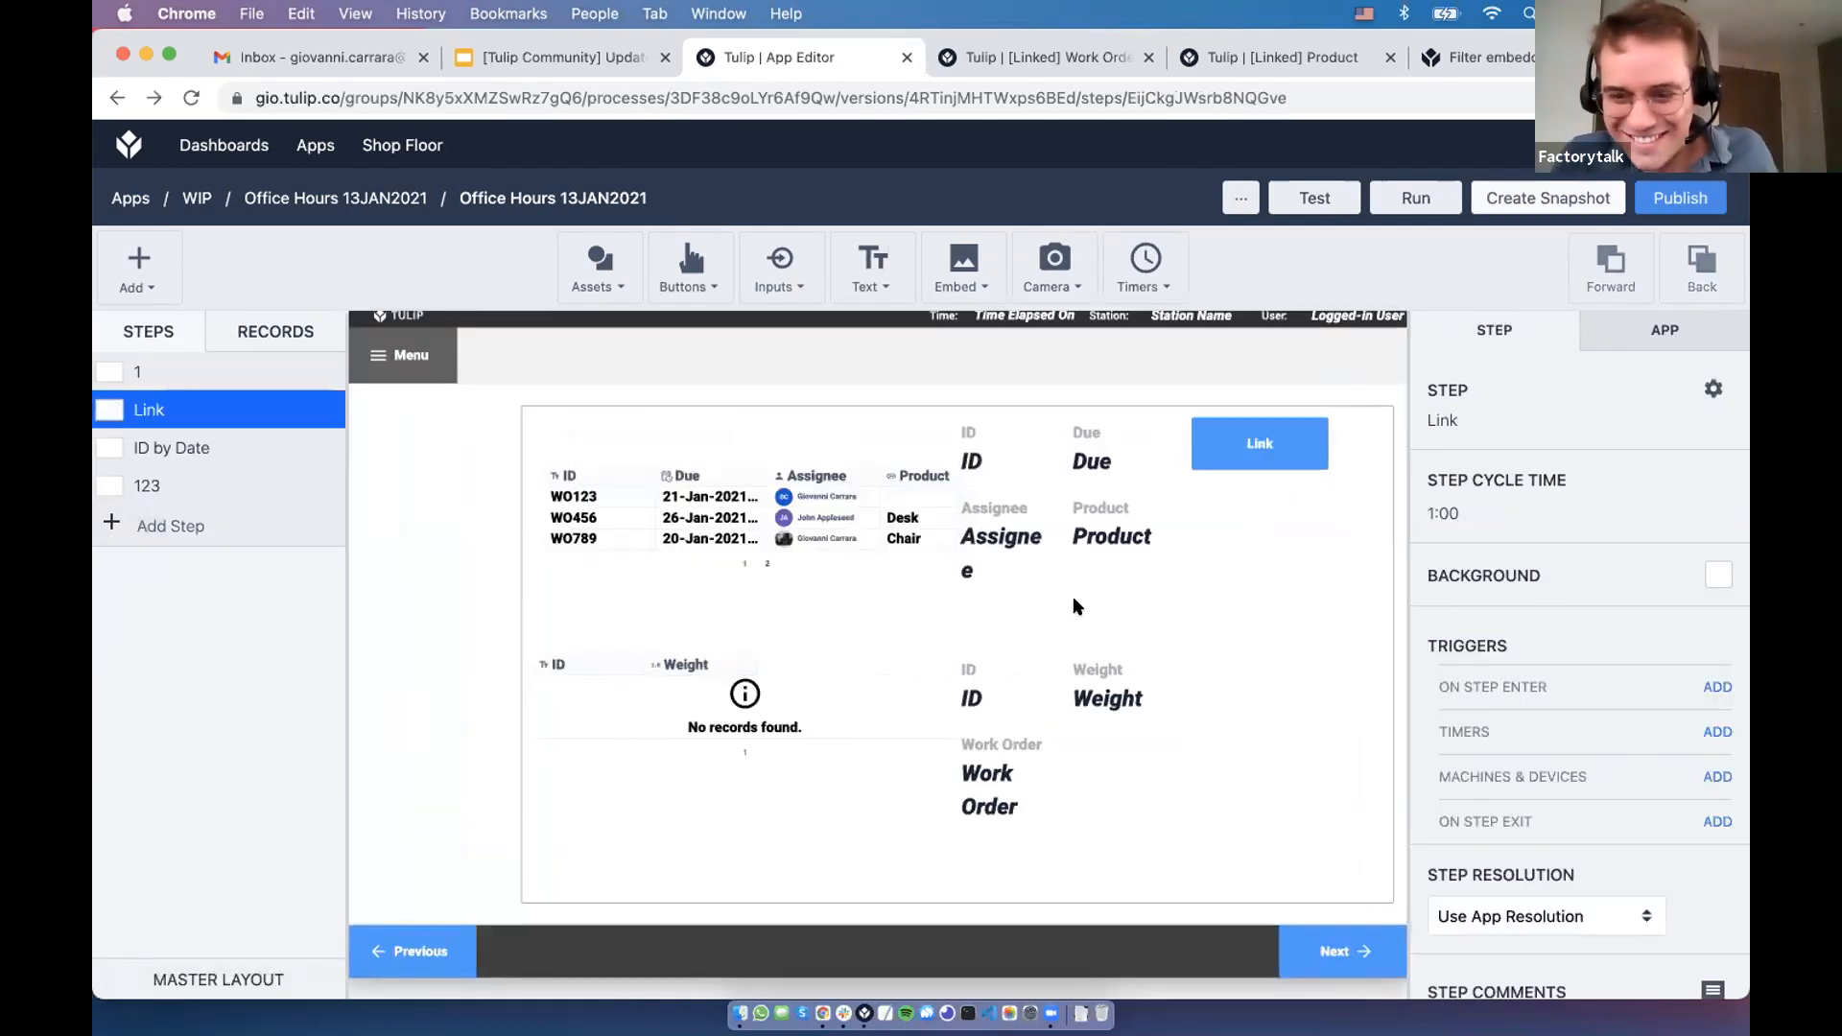
scroll(1073, 601, "up", 5)
scroll(1073, 602, "left", 5)
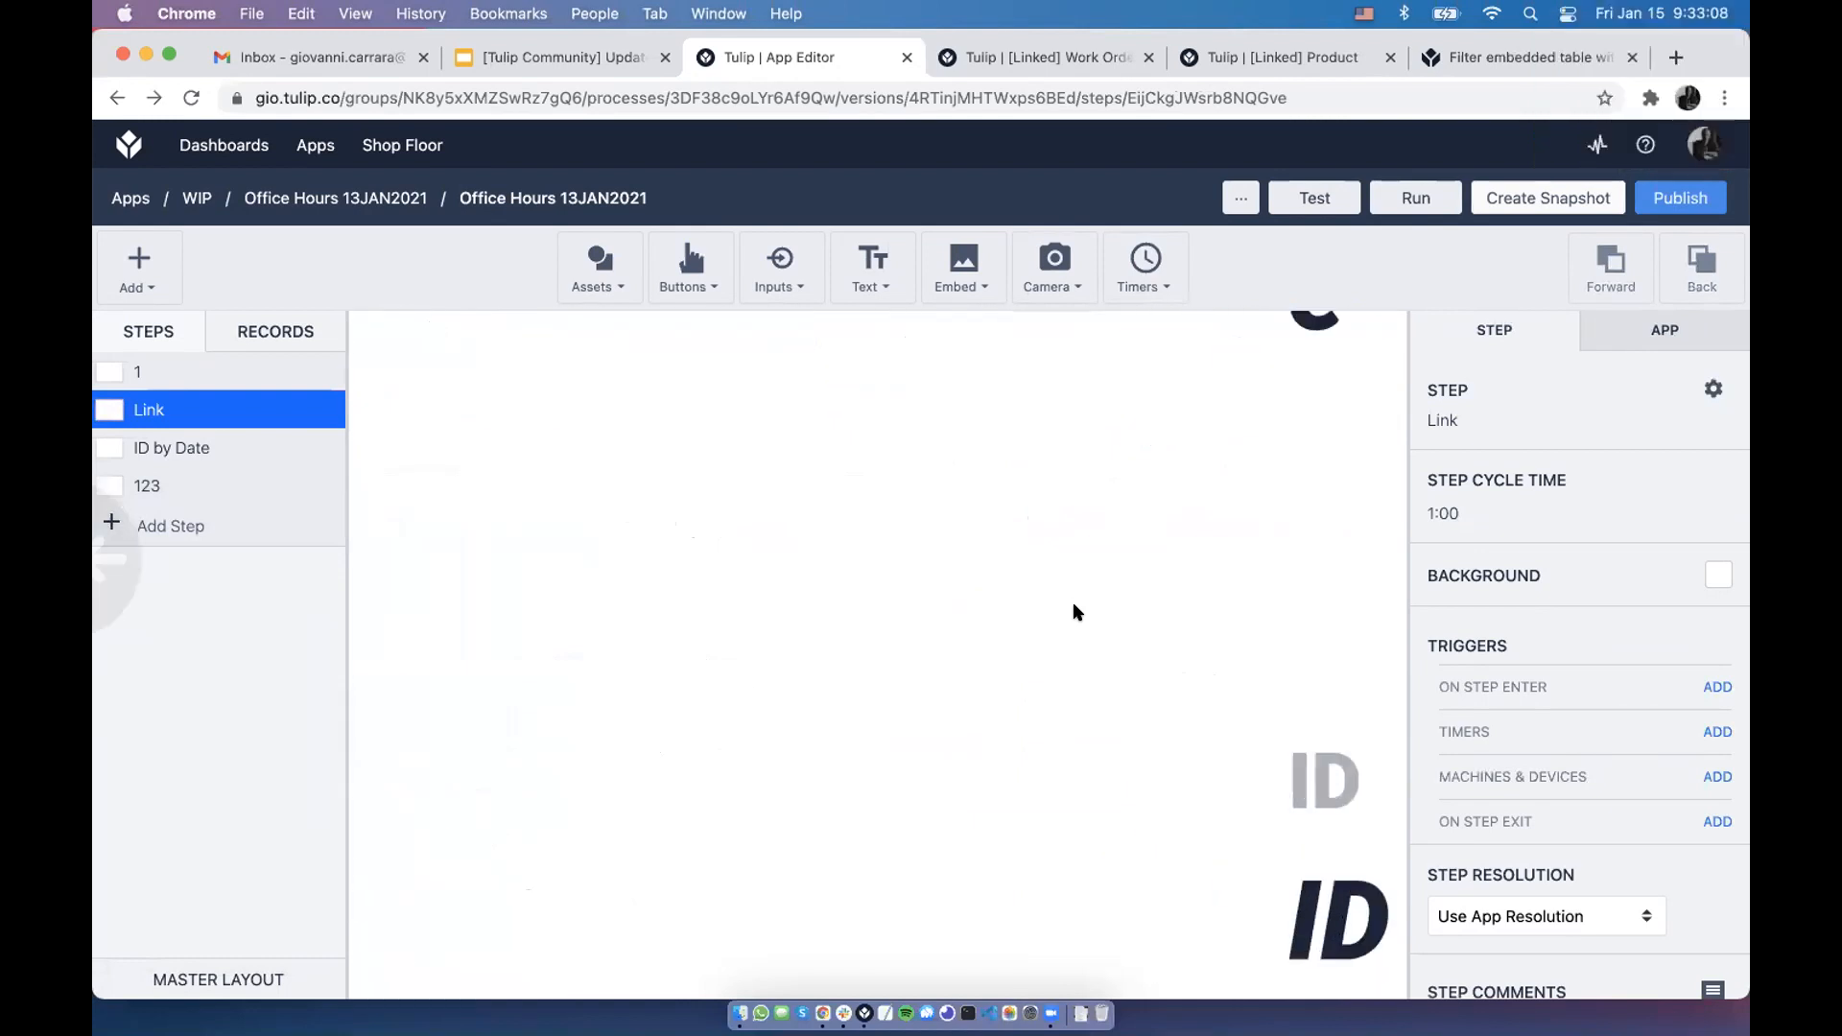
left_click(247, 408)
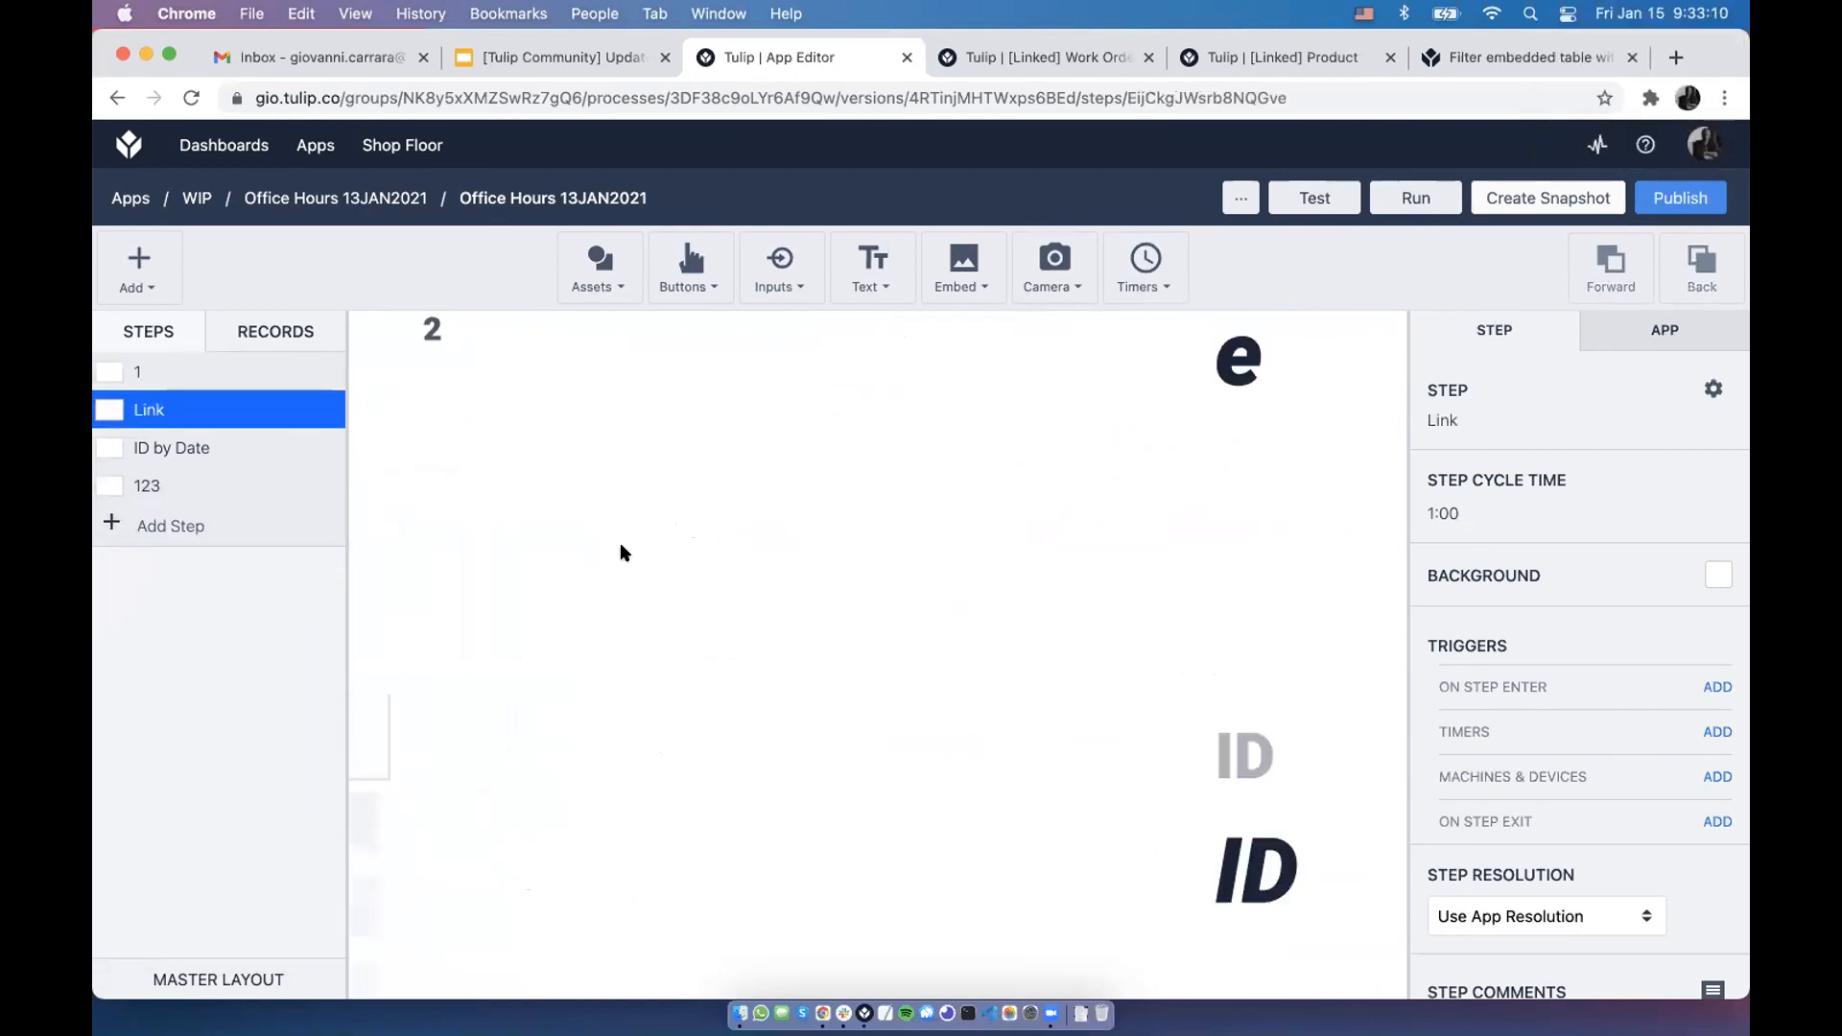
scroll(837, 581, "down", 10)
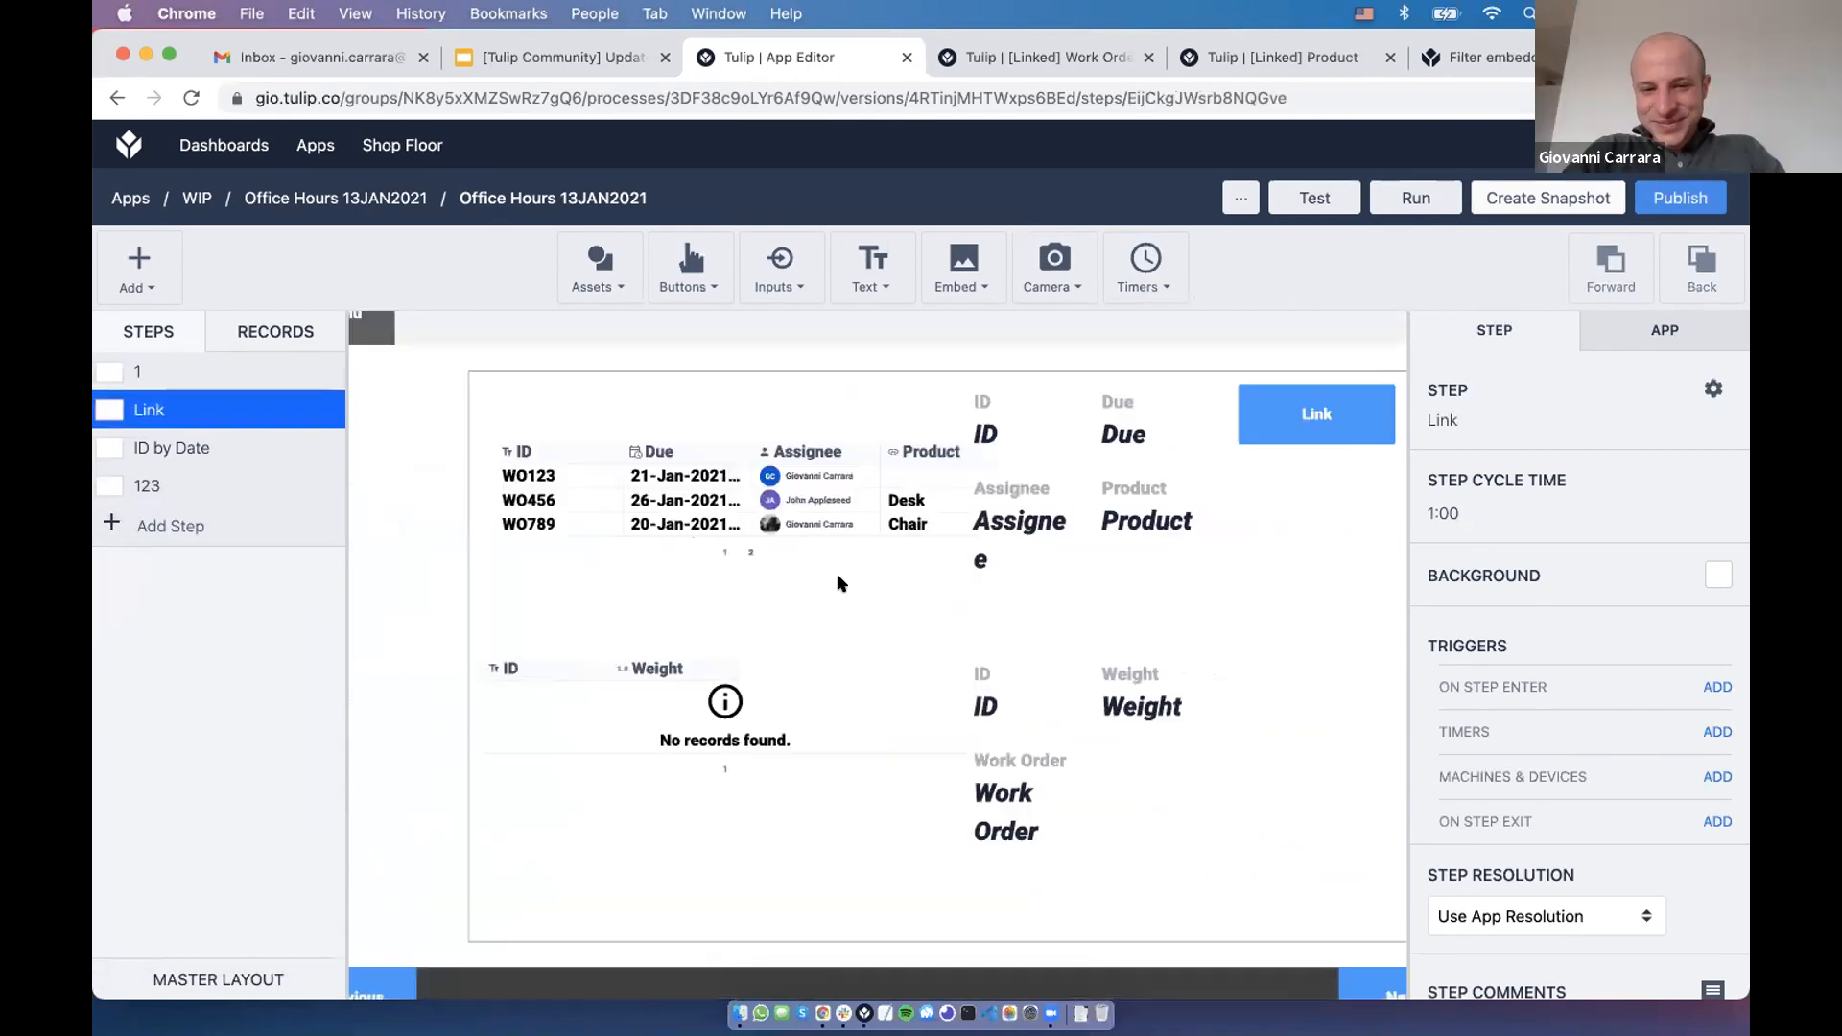
scroll(836, 580, "up", 2)
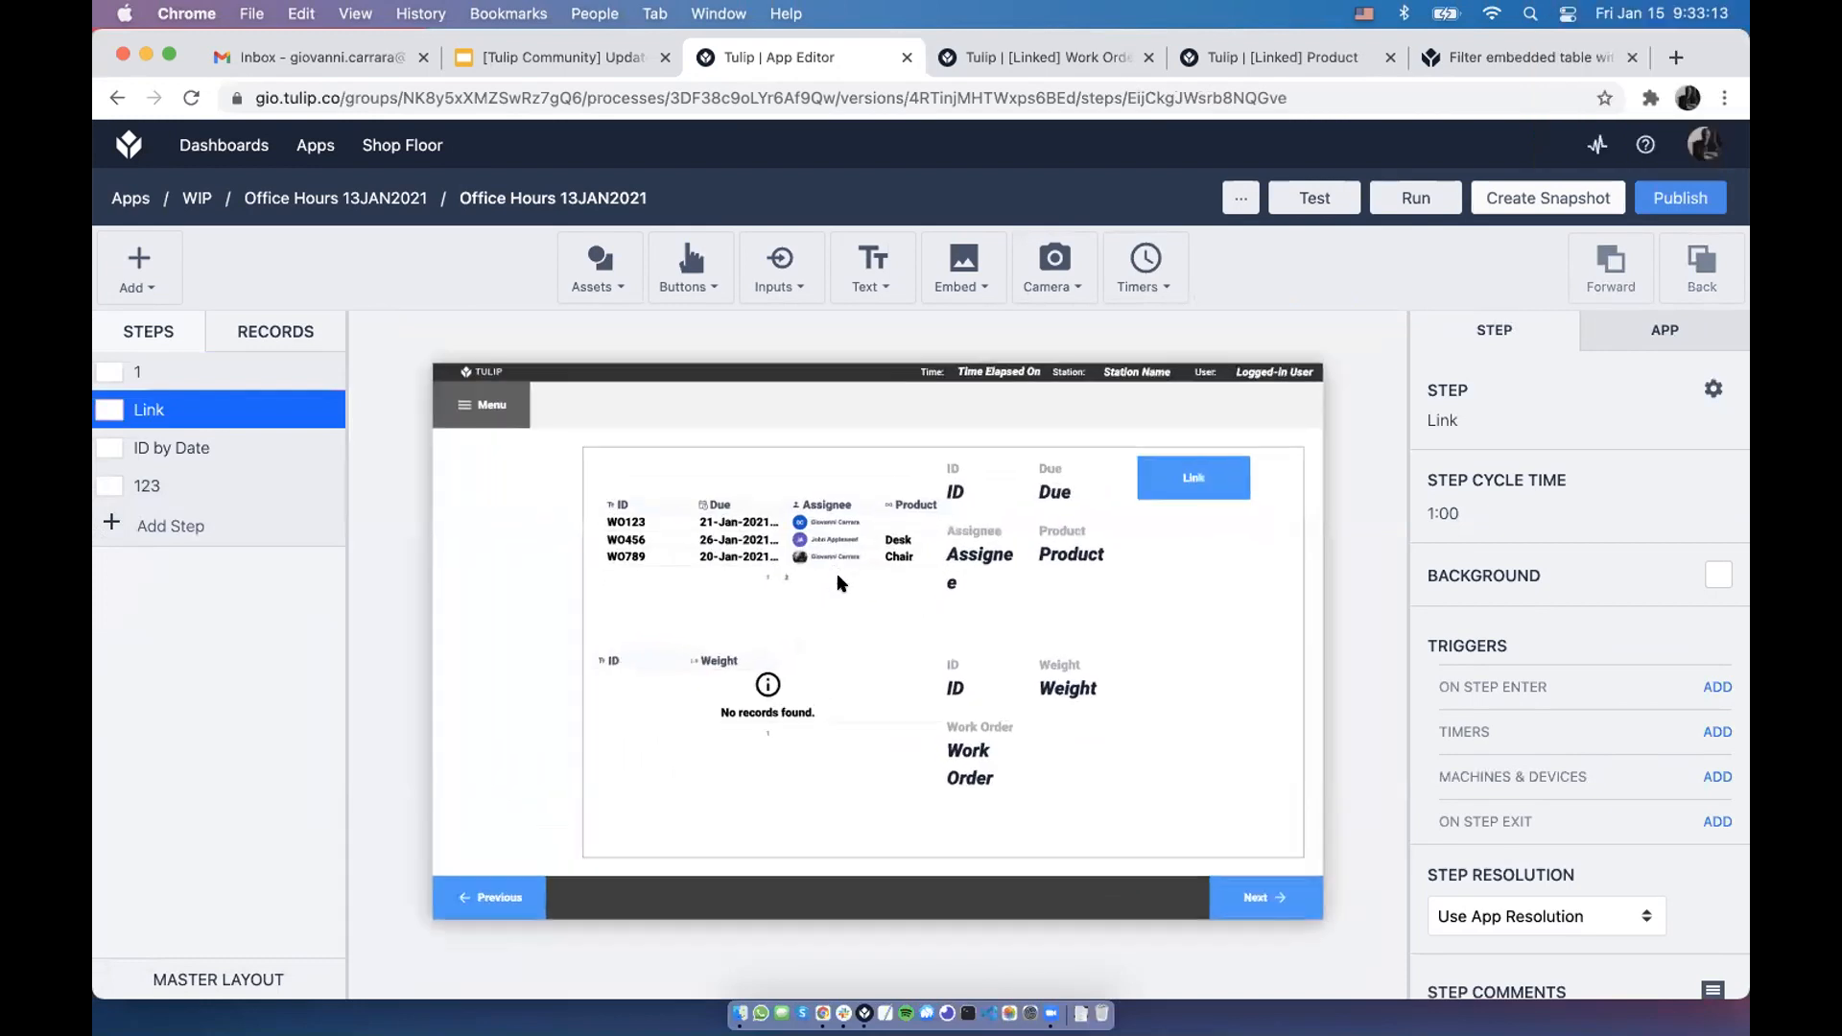
scroll(837, 580, "up", 1)
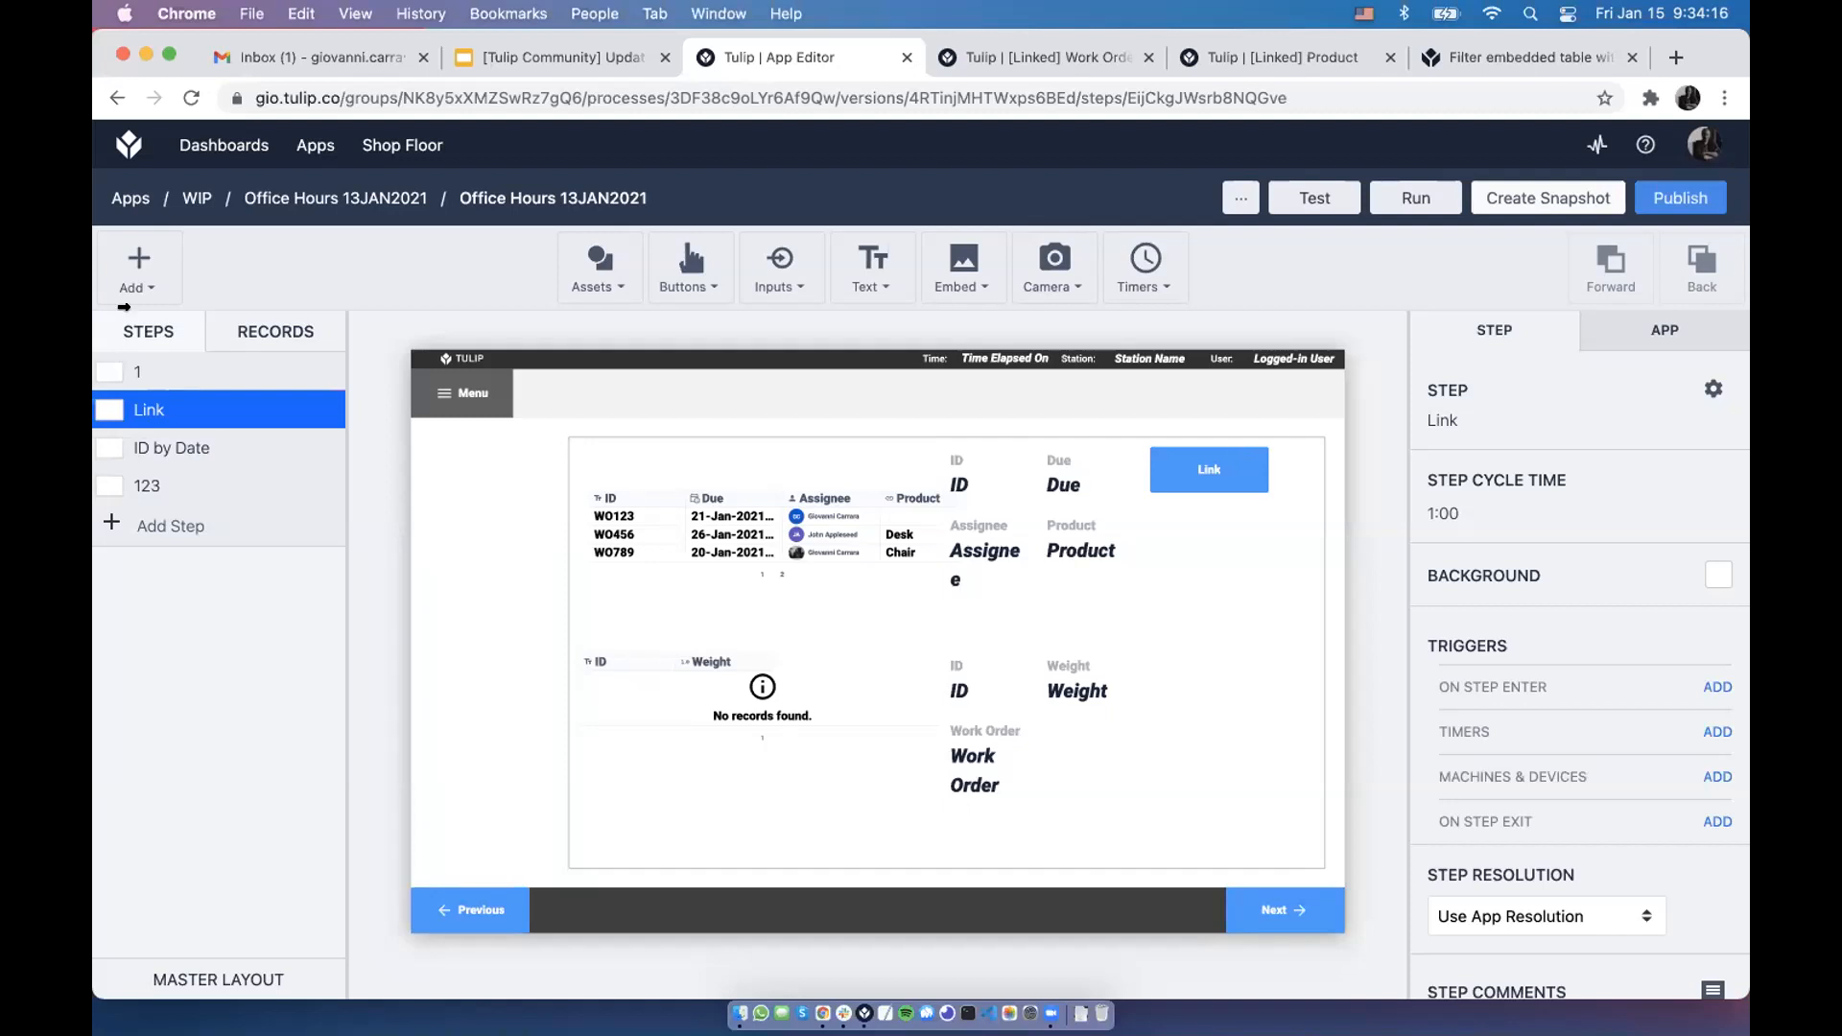
Add a Signature Form step directly after the Link step and look through its step settings
left_click(135, 275)
left_click(210, 423)
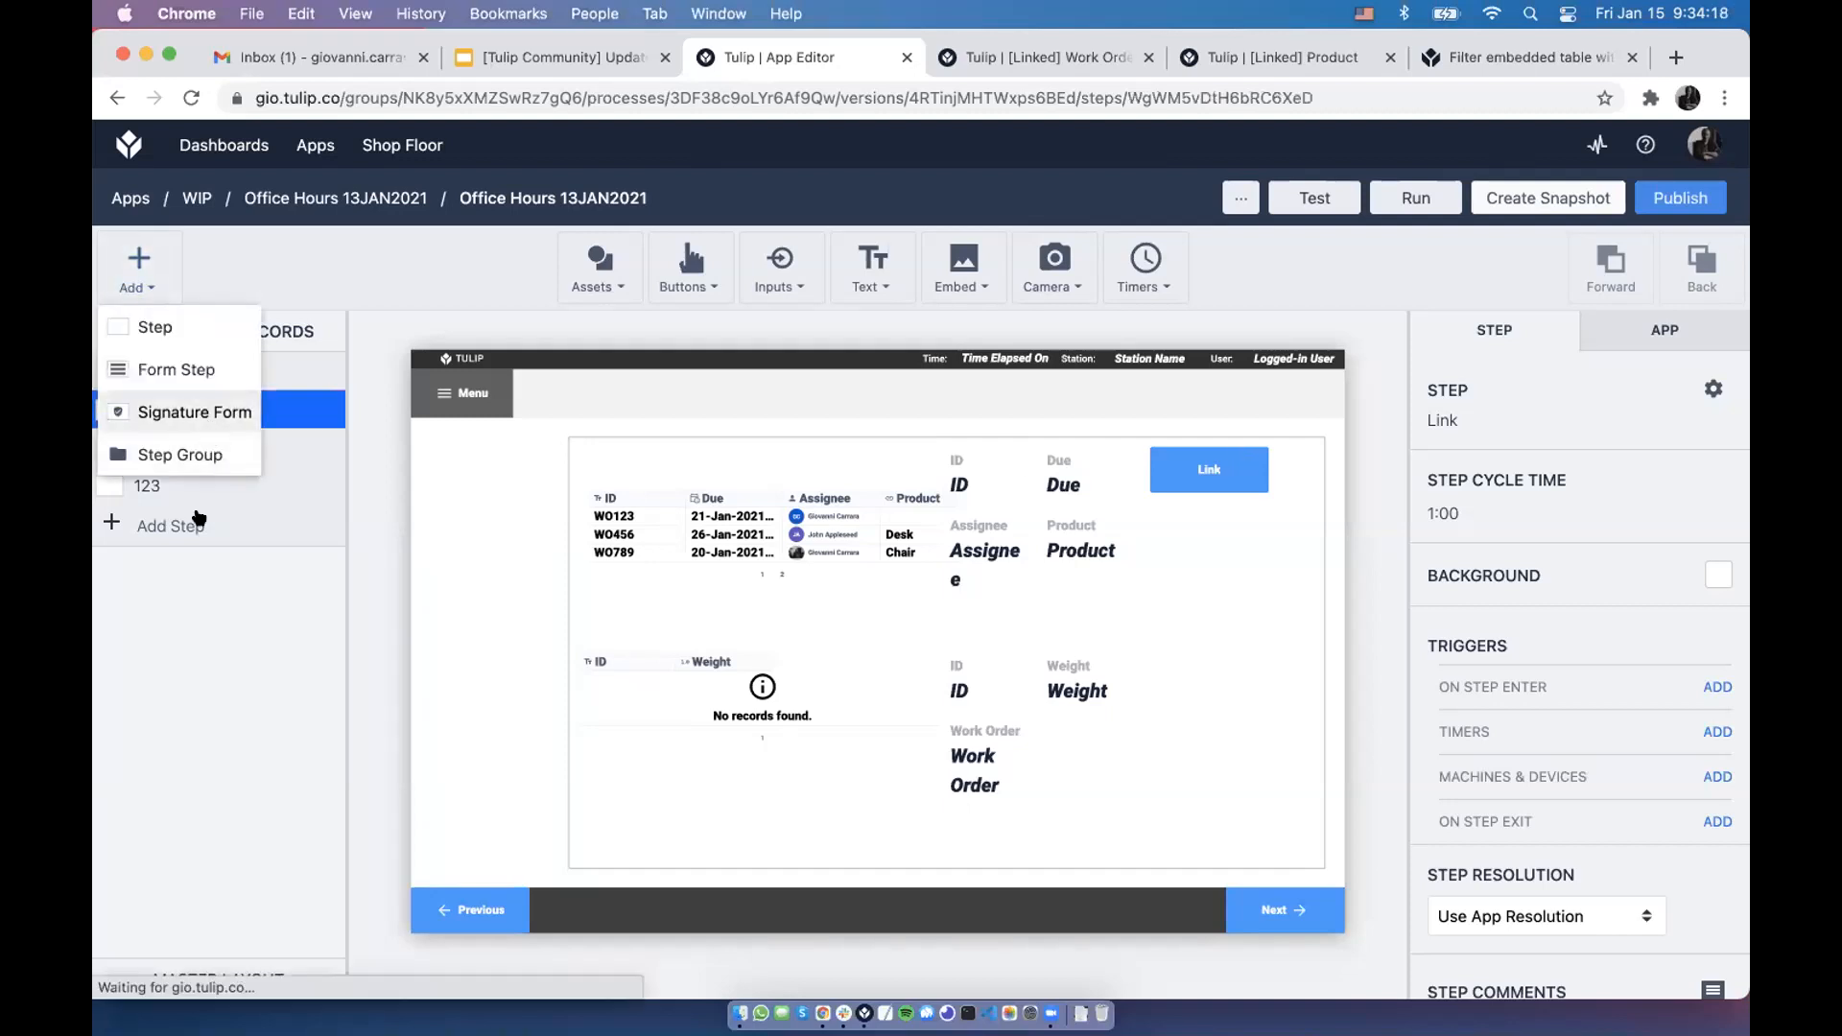
scroll(1588, 848, "down", 2)
scroll(1591, 854, "down", 3)
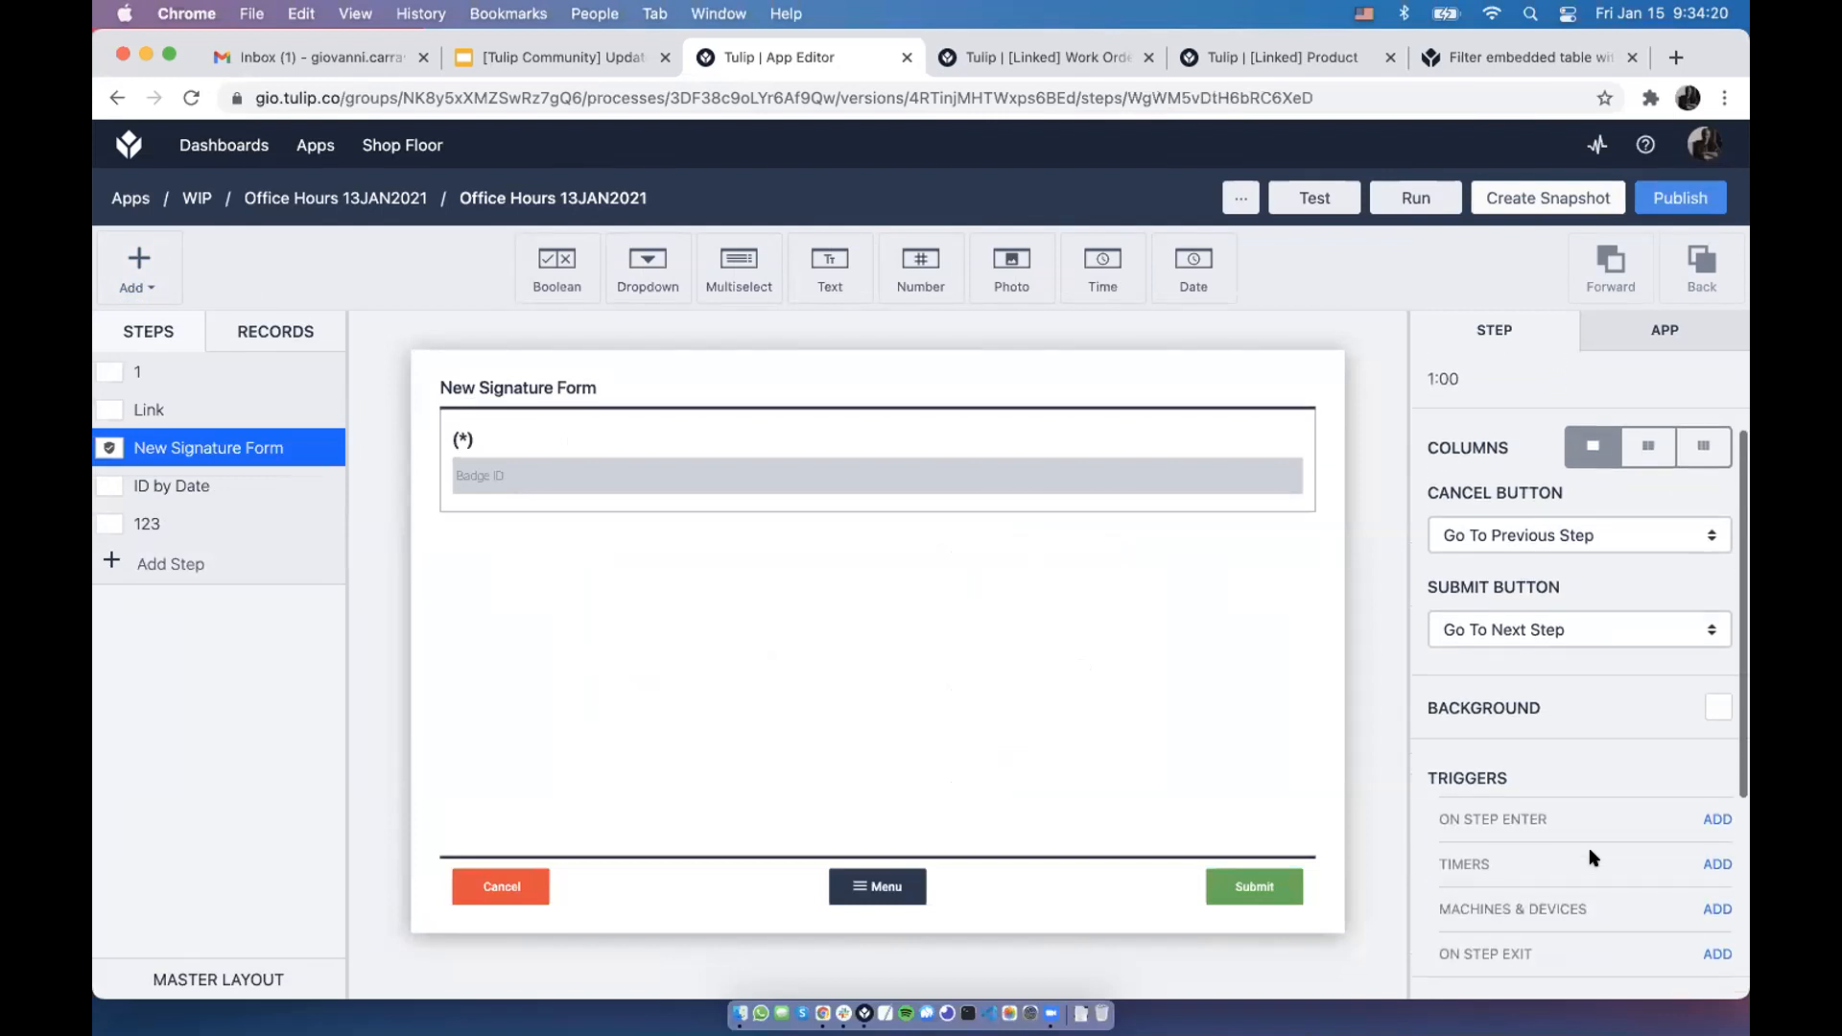
Select the form's signature field and open its form submitters options
scroll(1590, 854, "up", 2)
left_click(1084, 478)
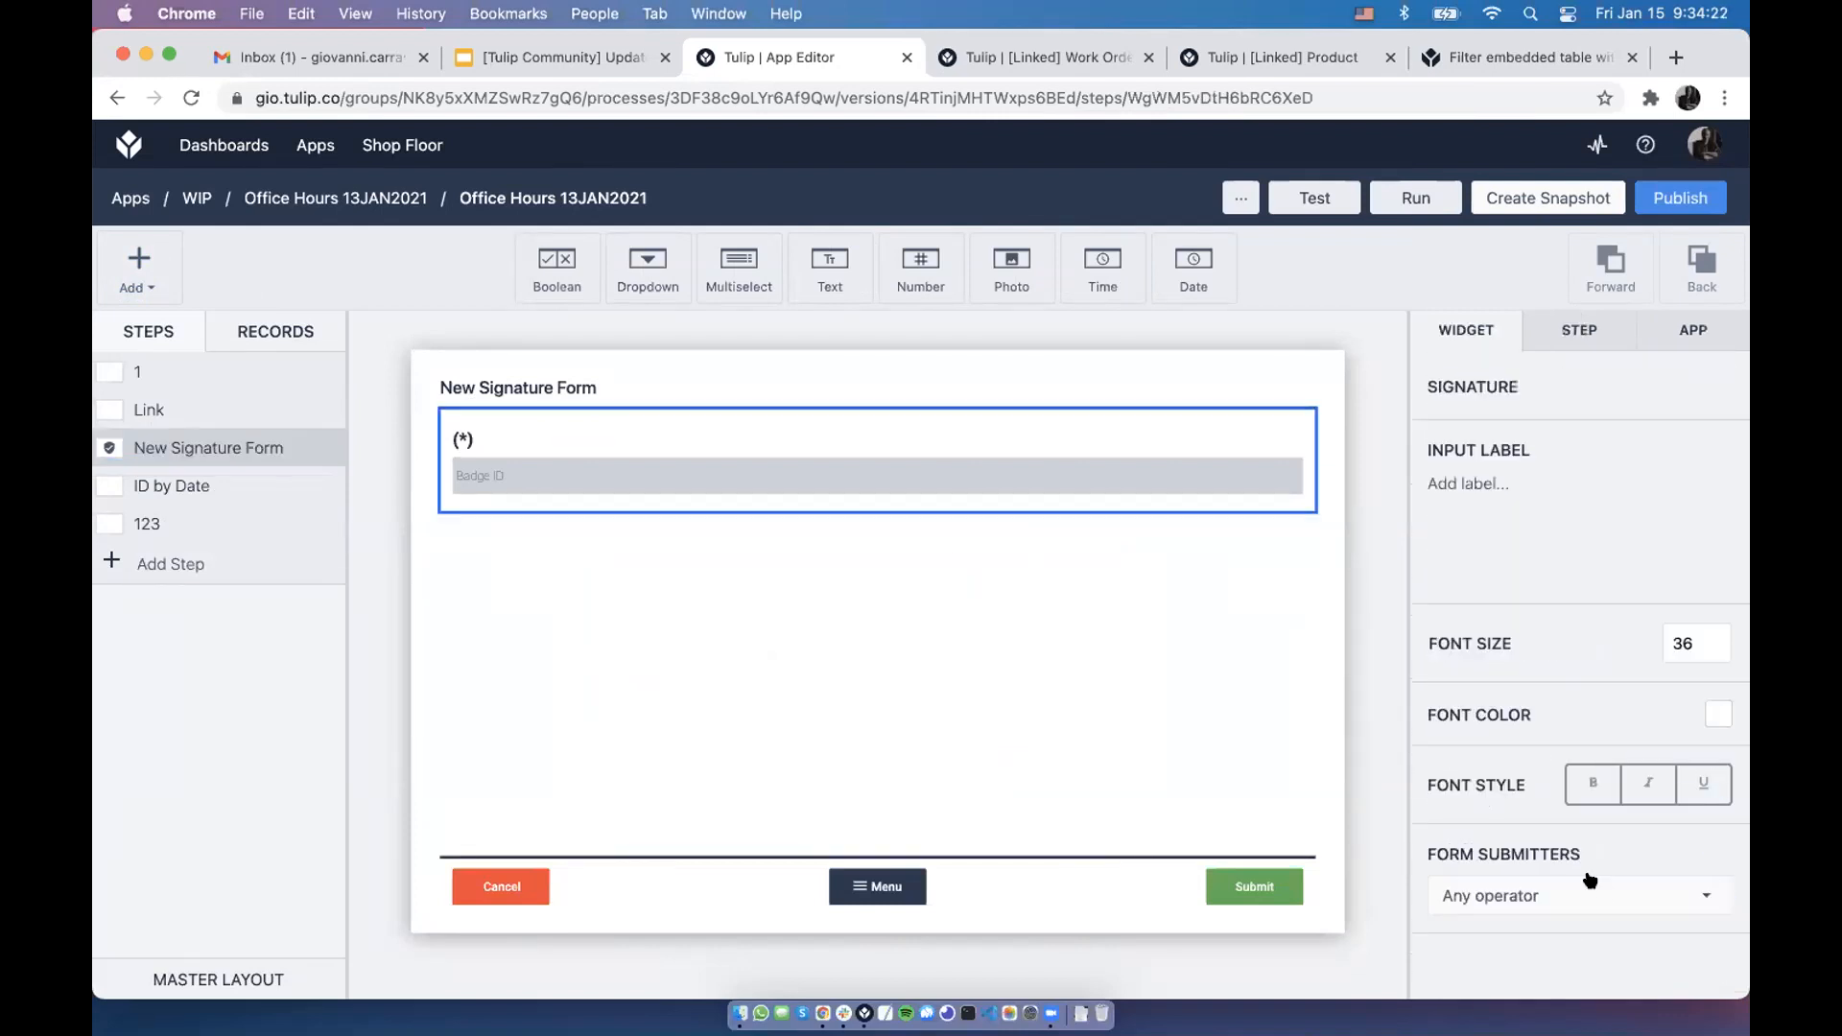
left_click(1531, 895)
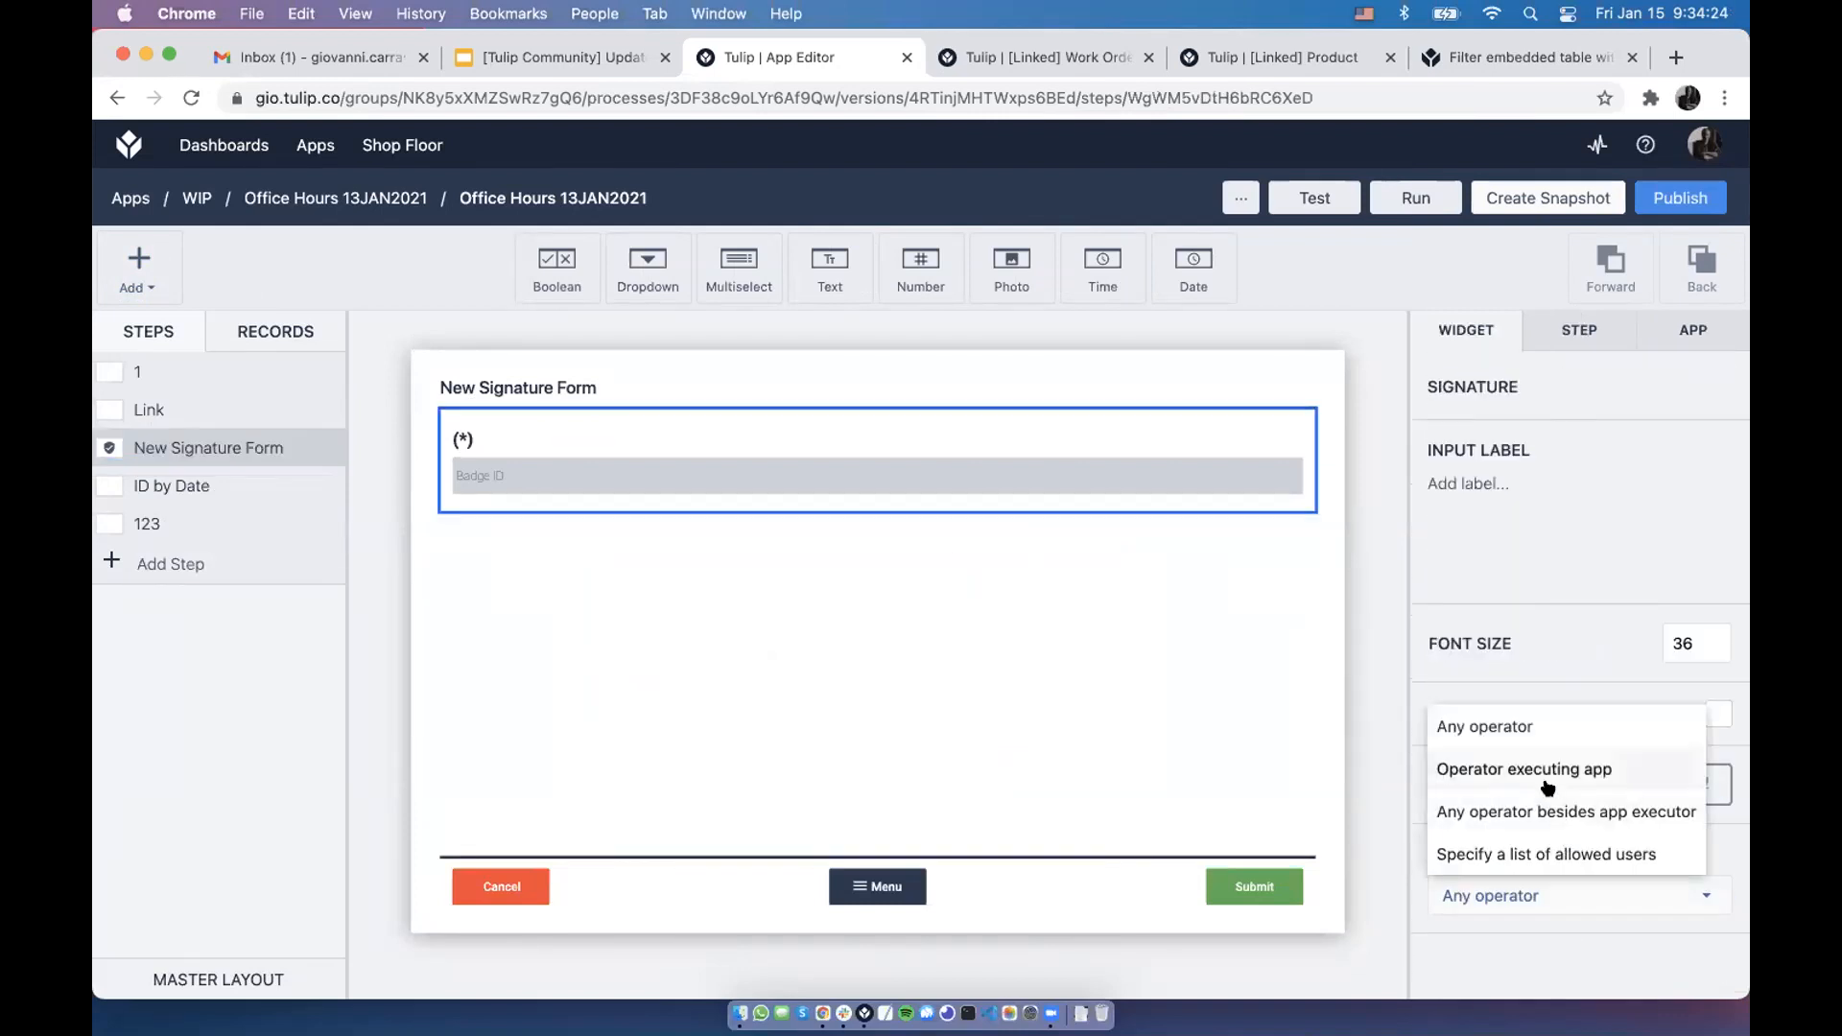
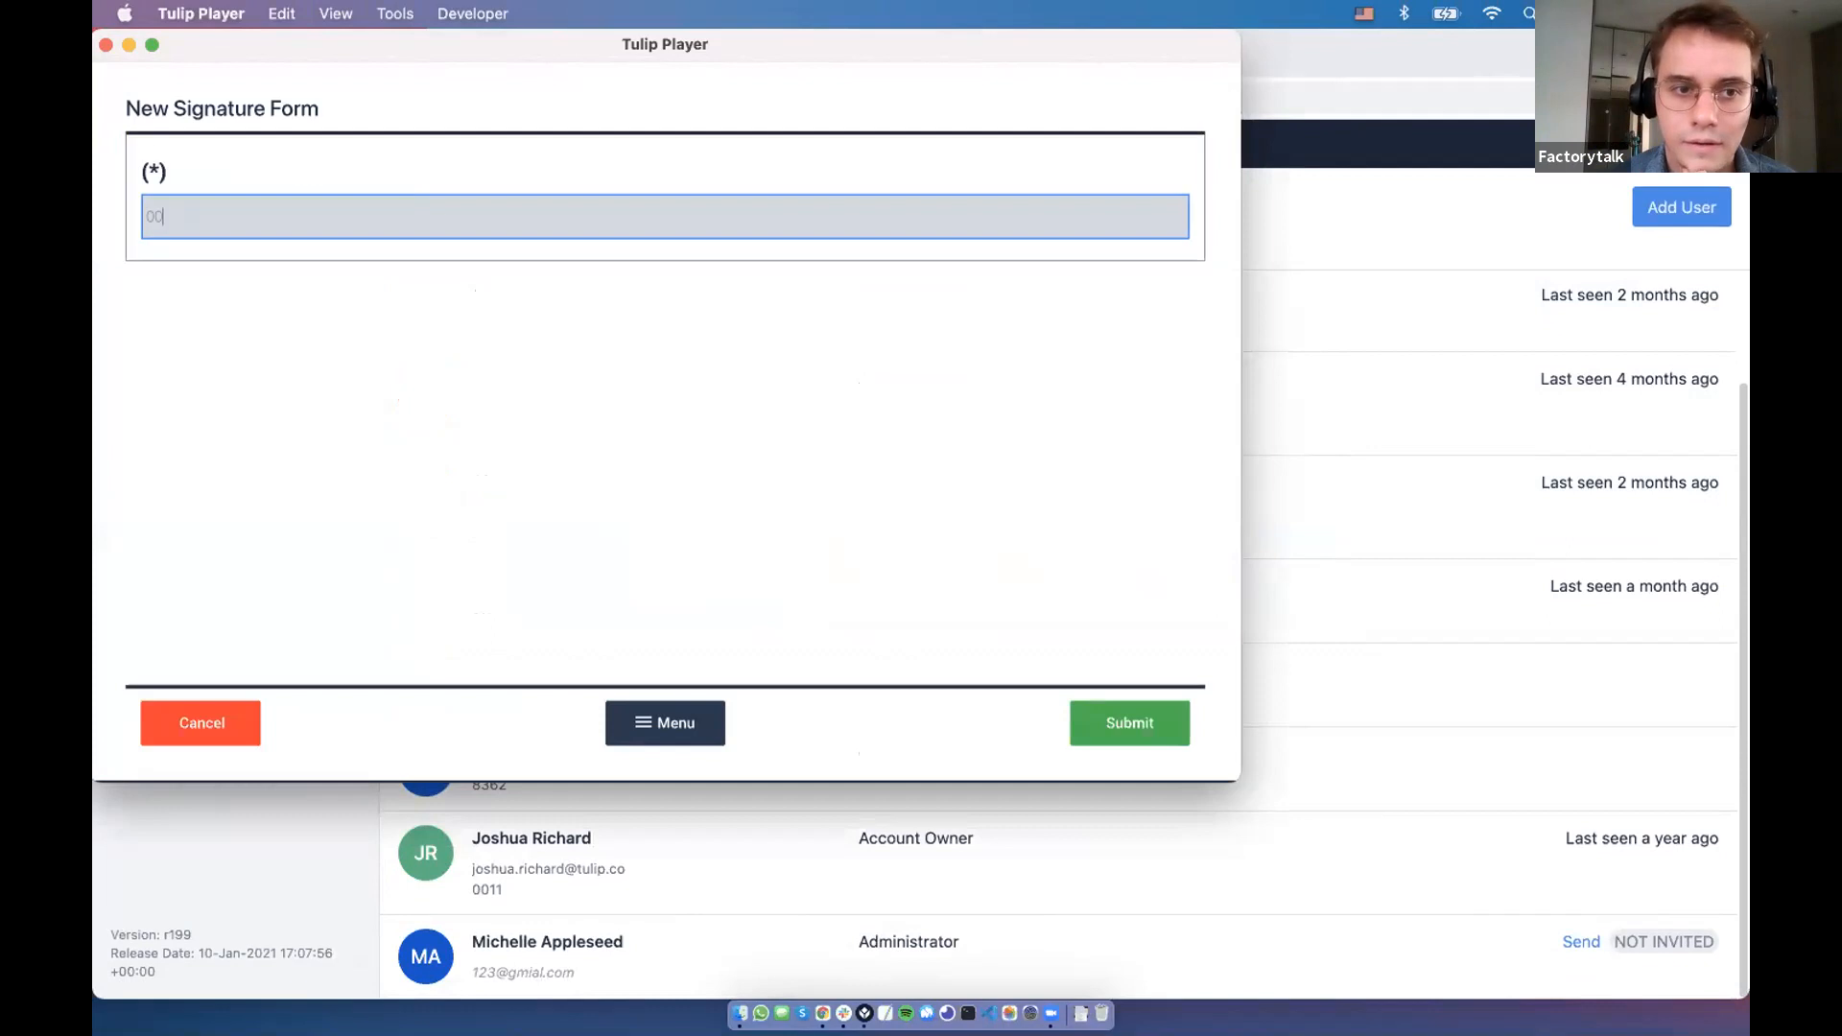
Submit the signature form in Tulip Player, return to the app editor in Chrome and check the signature field's allowed users
left_click(1095, 719)
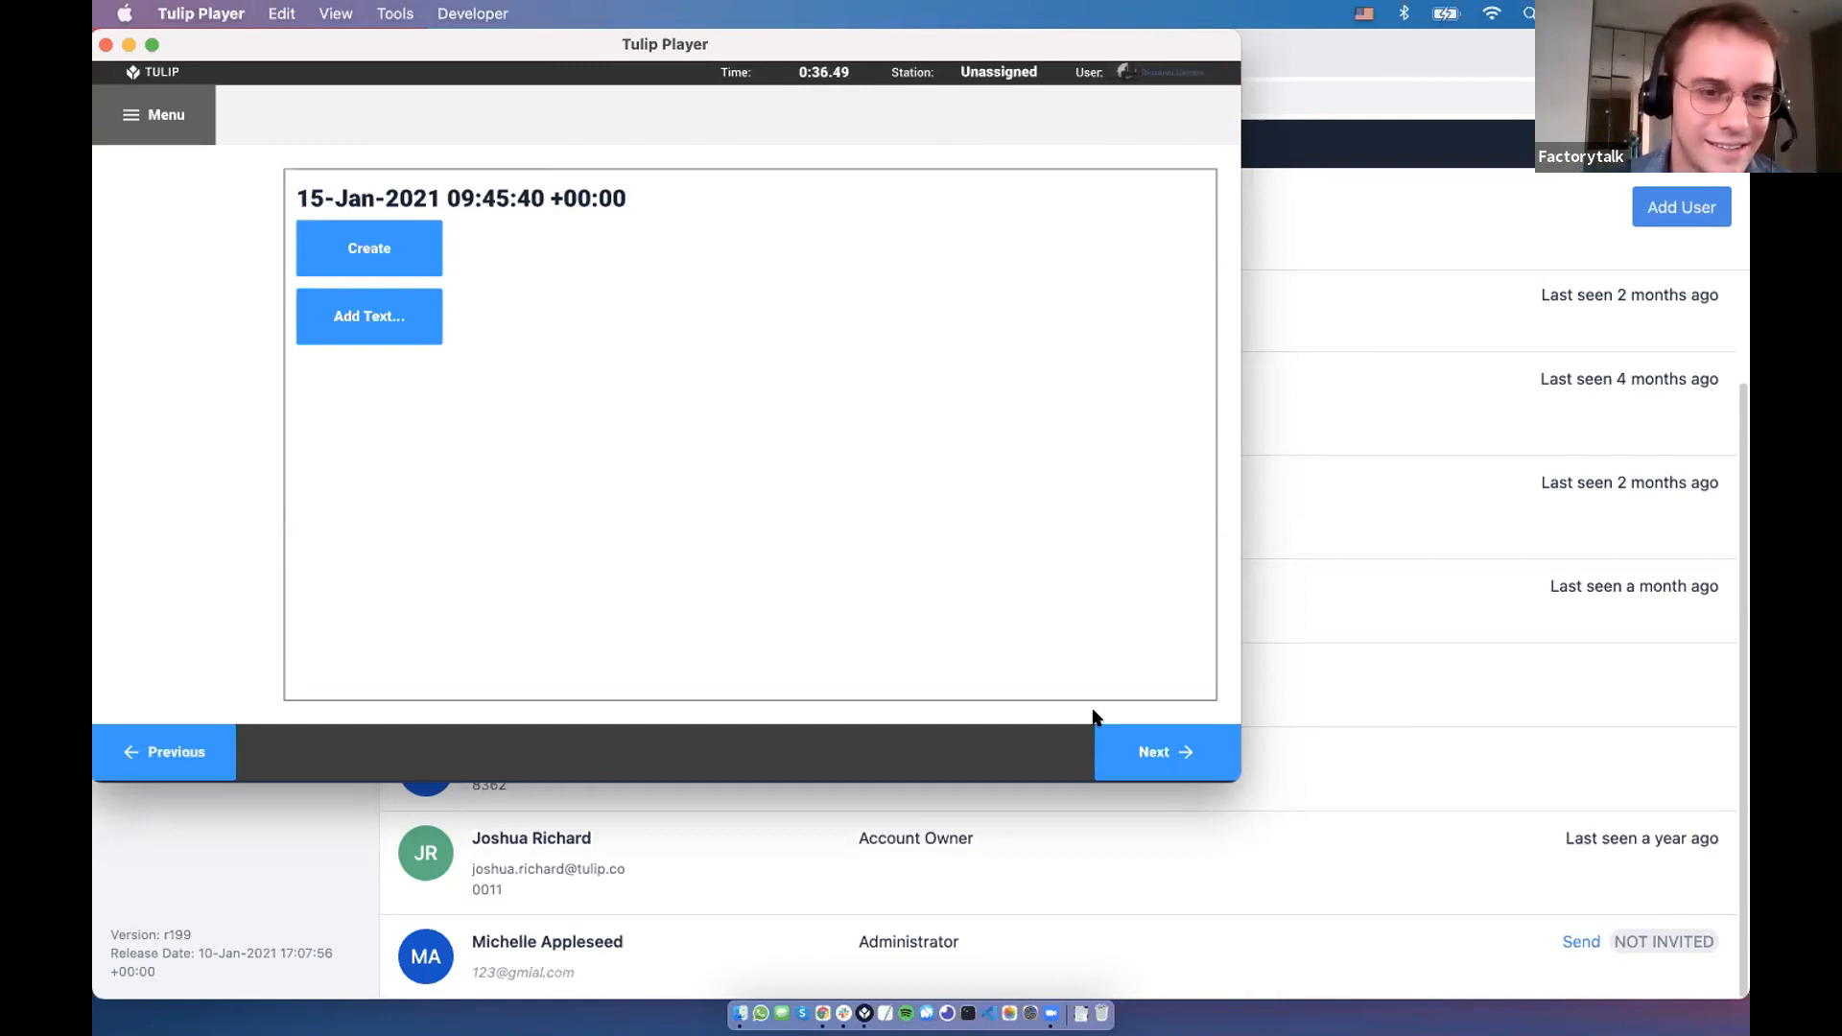
left_click(1371, 939)
scroll(1371, 939, "left", 5)
scroll(1371, 939, "left", 5)
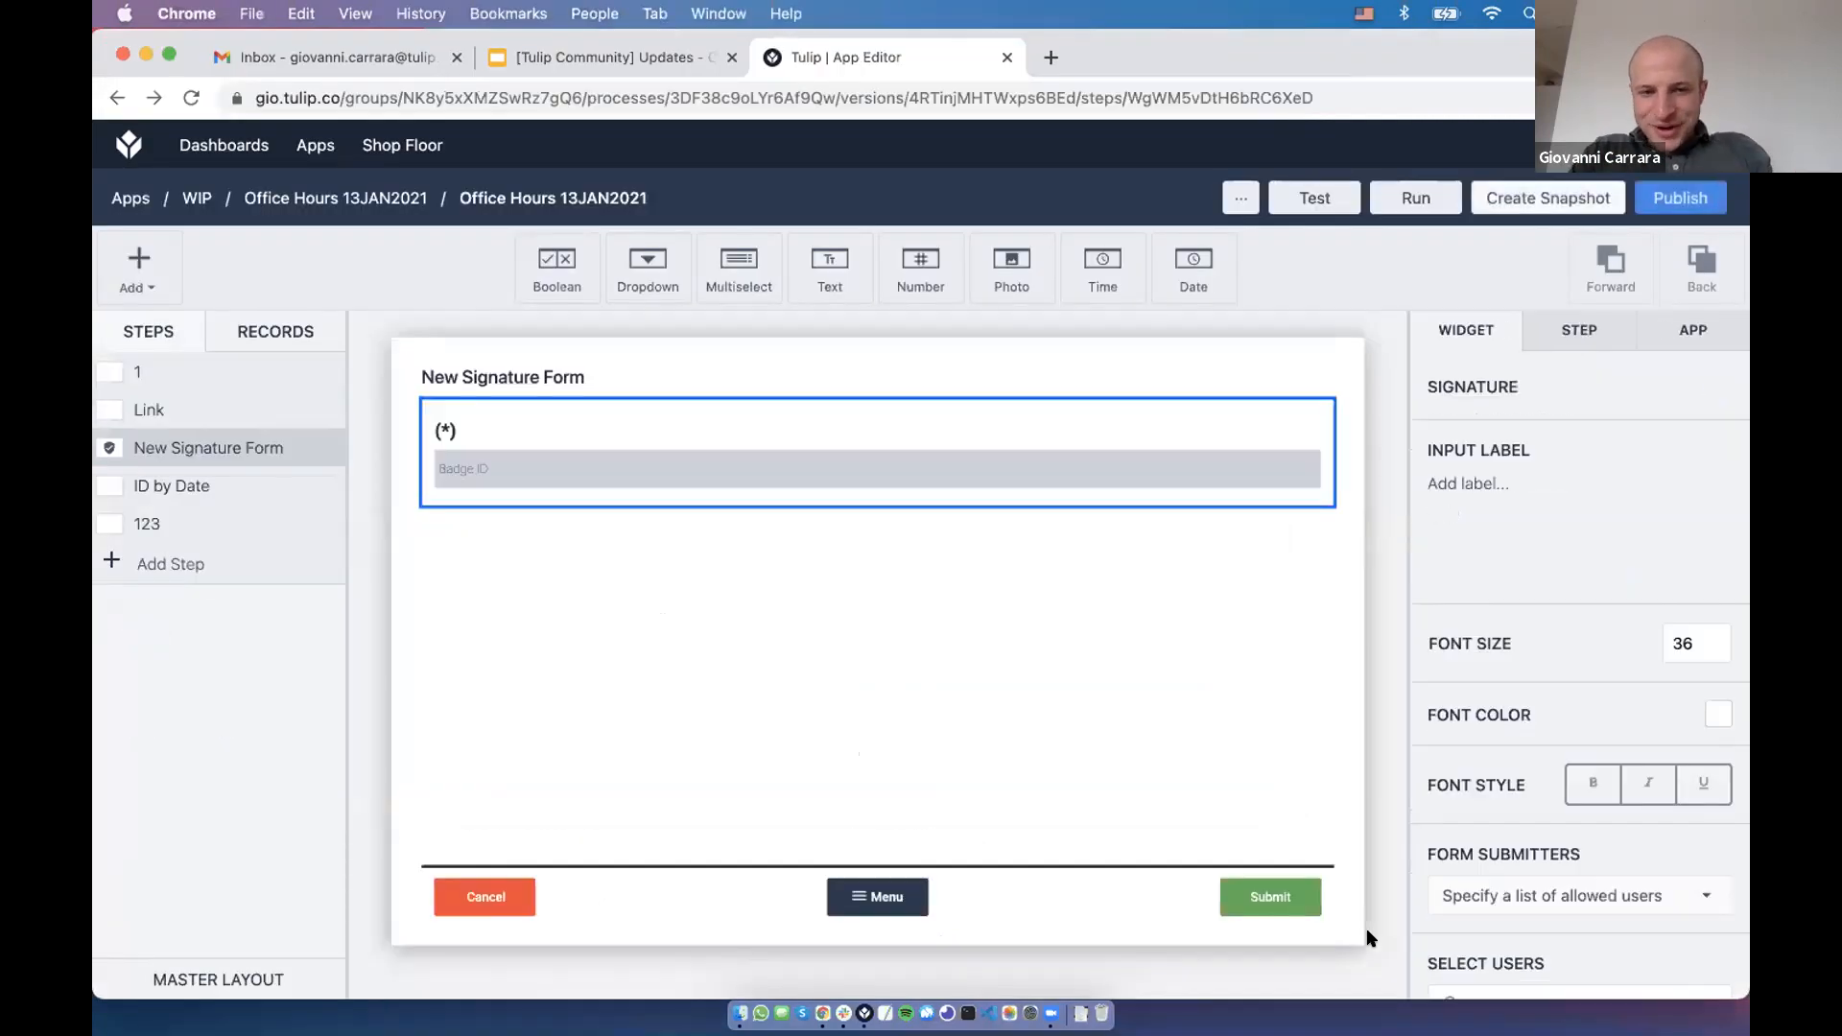
scroll(1485, 864, "down", 2)
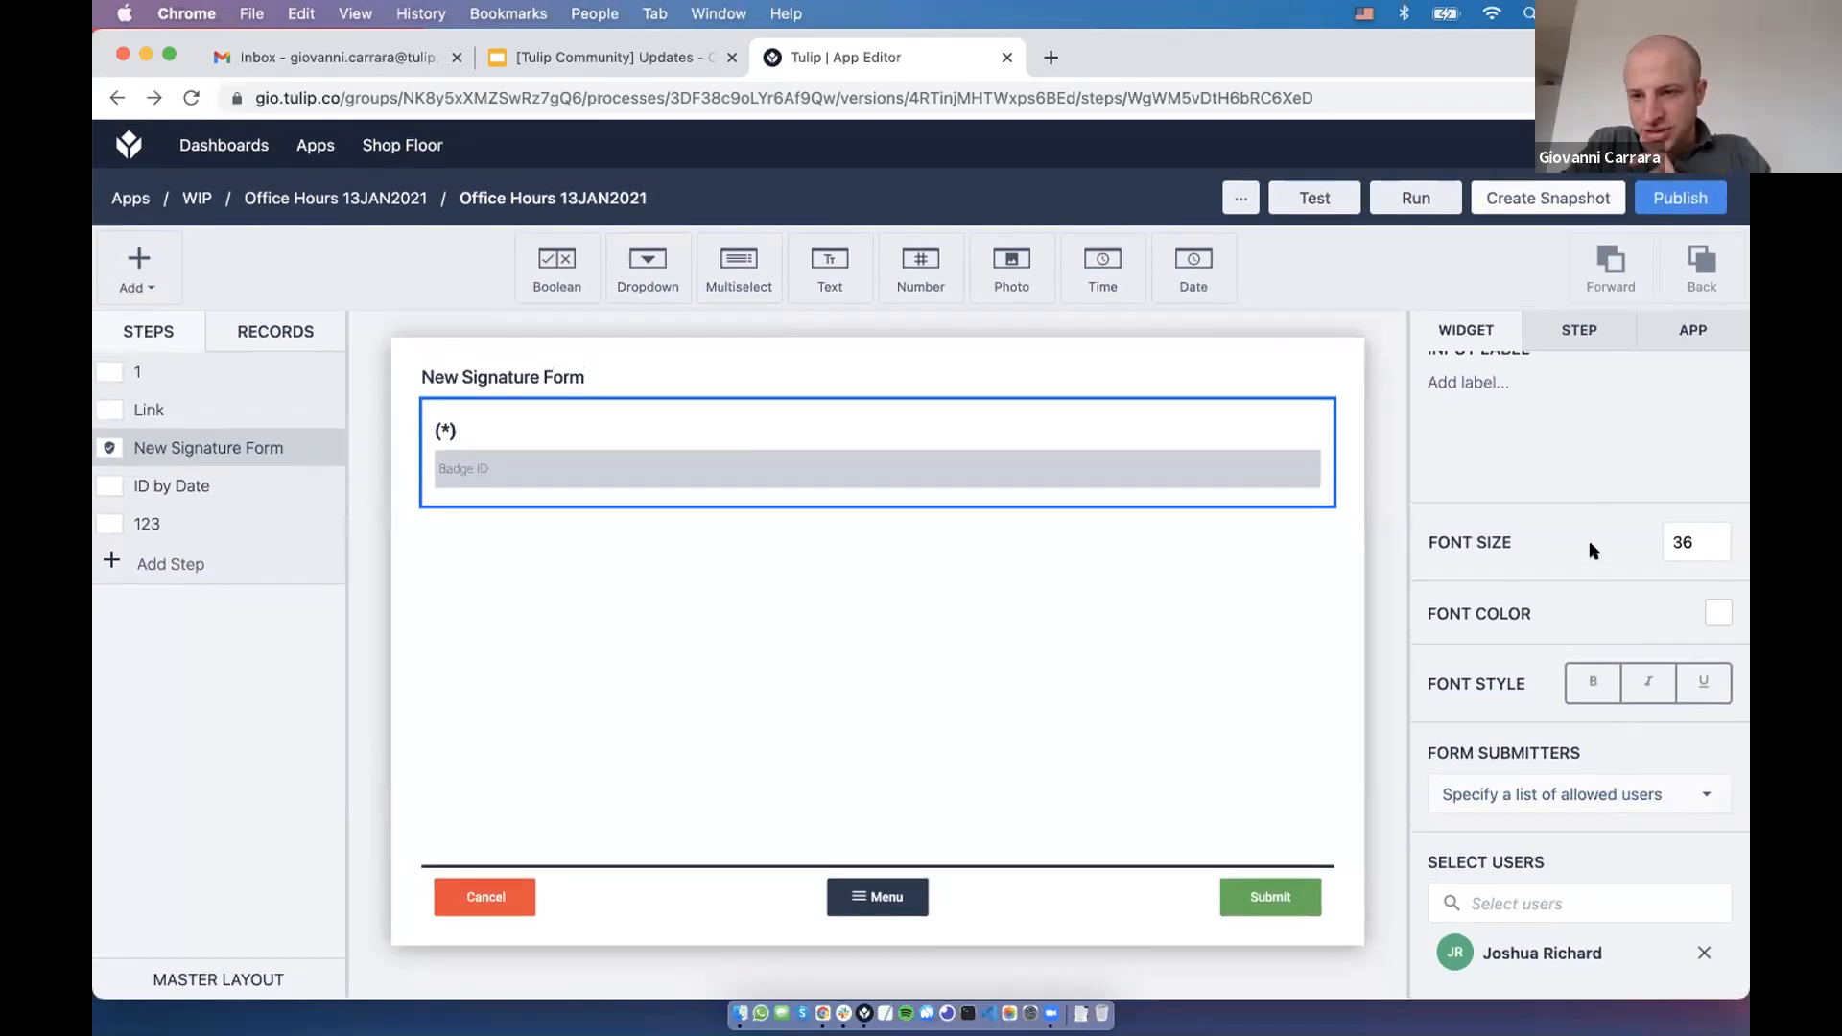
Create a step-closed trigger on the signature form with a Data Manipulation Store action, and look through its data source options
left_click(1613, 332)
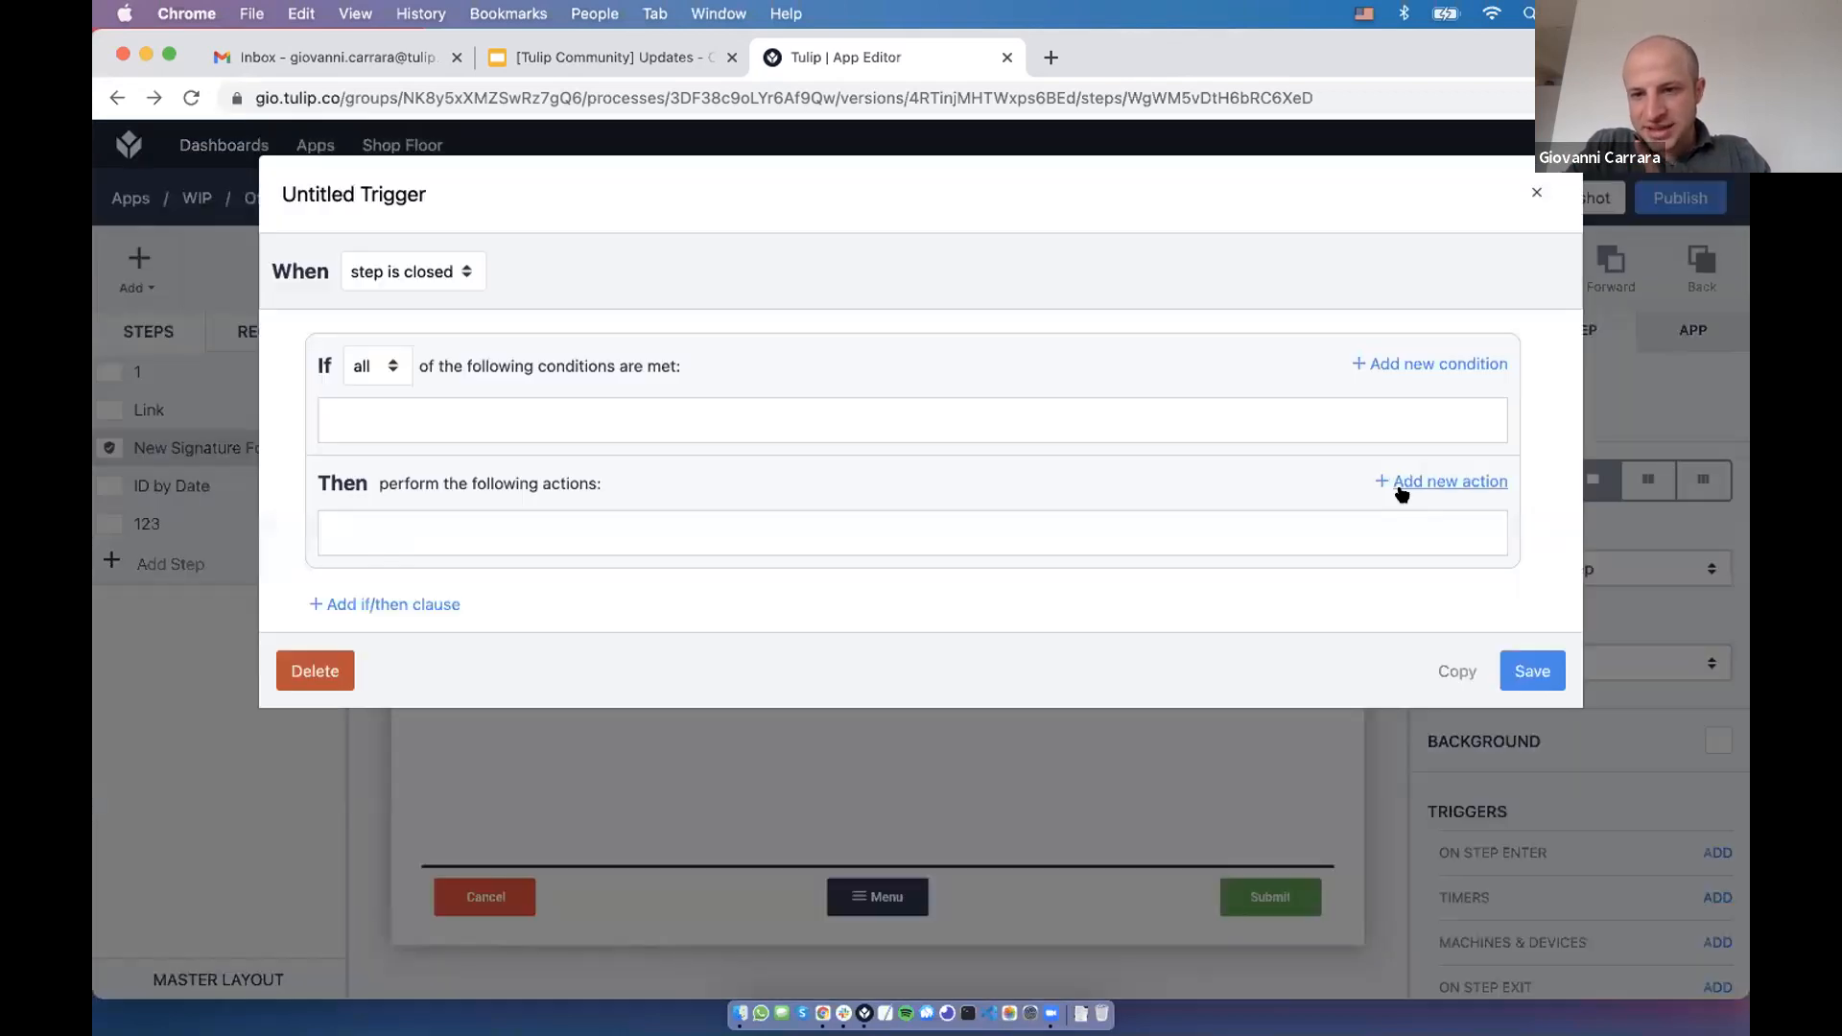
left_click(1401, 482)
left_click(463, 549)
left_click(482, 601)
left_click(734, 560)
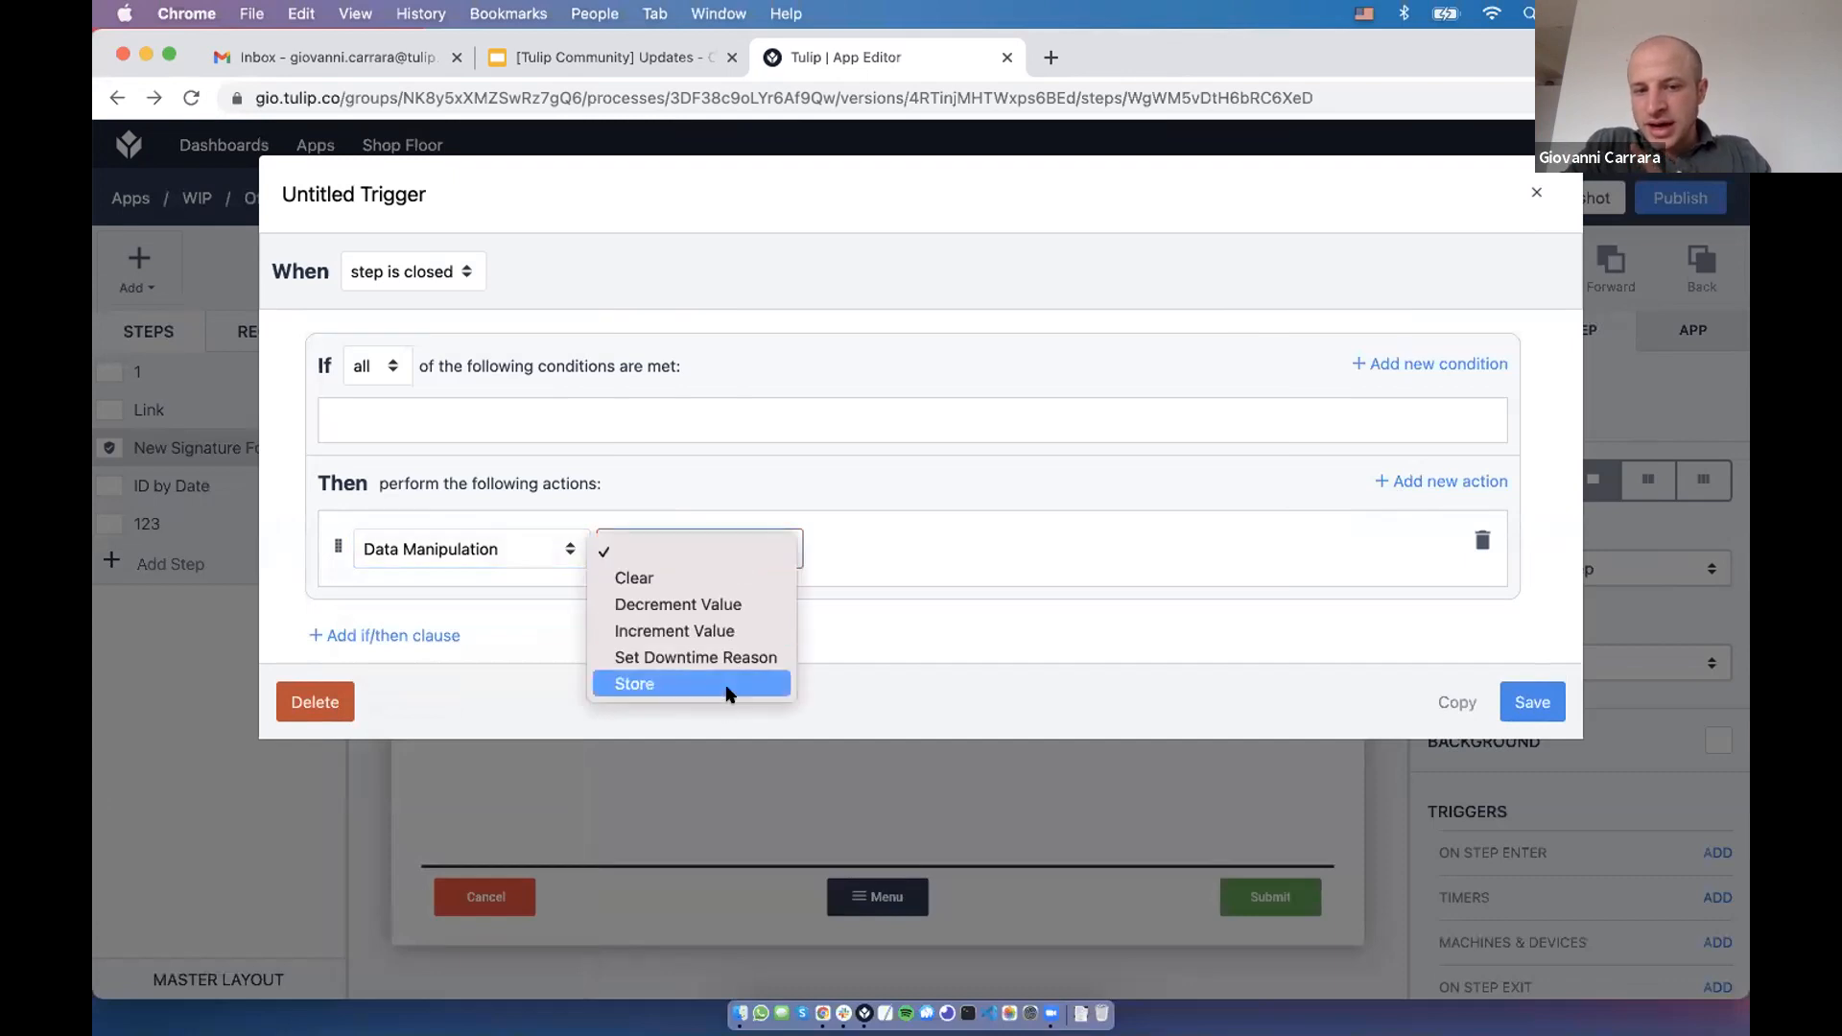
key("Return")
left_click(860, 564)
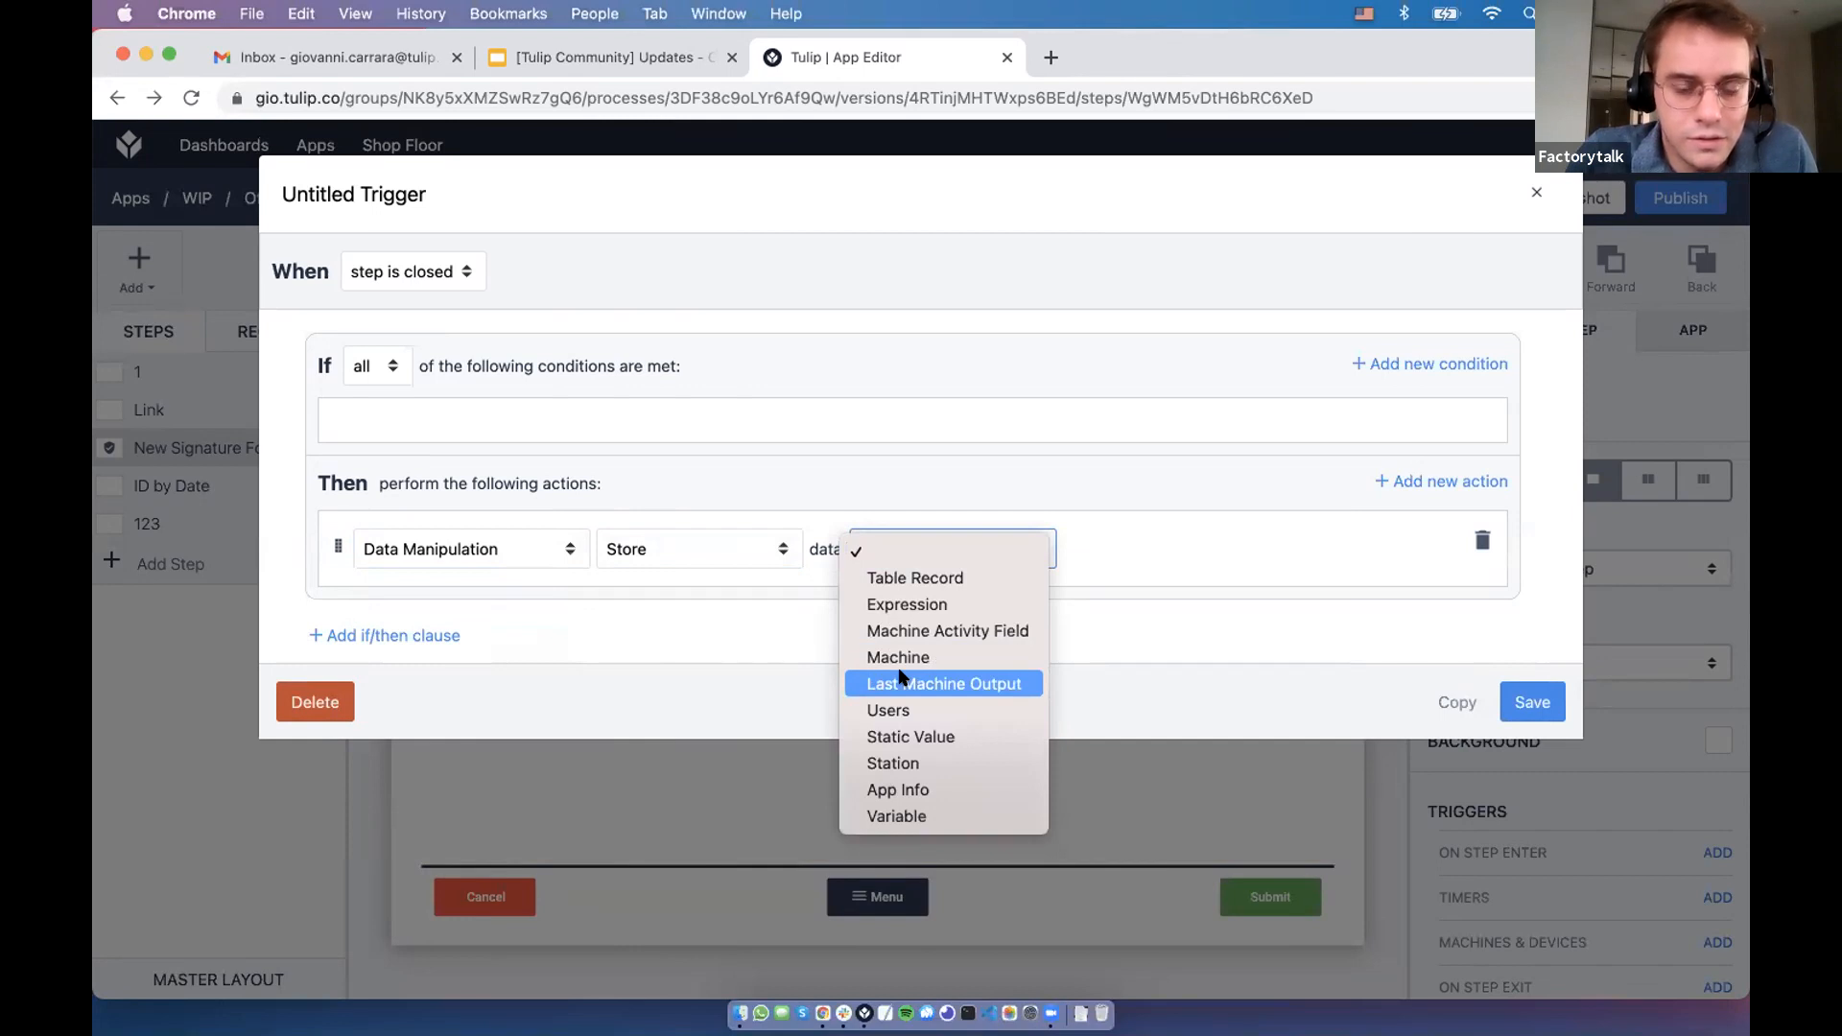
left_click(1430, 235)
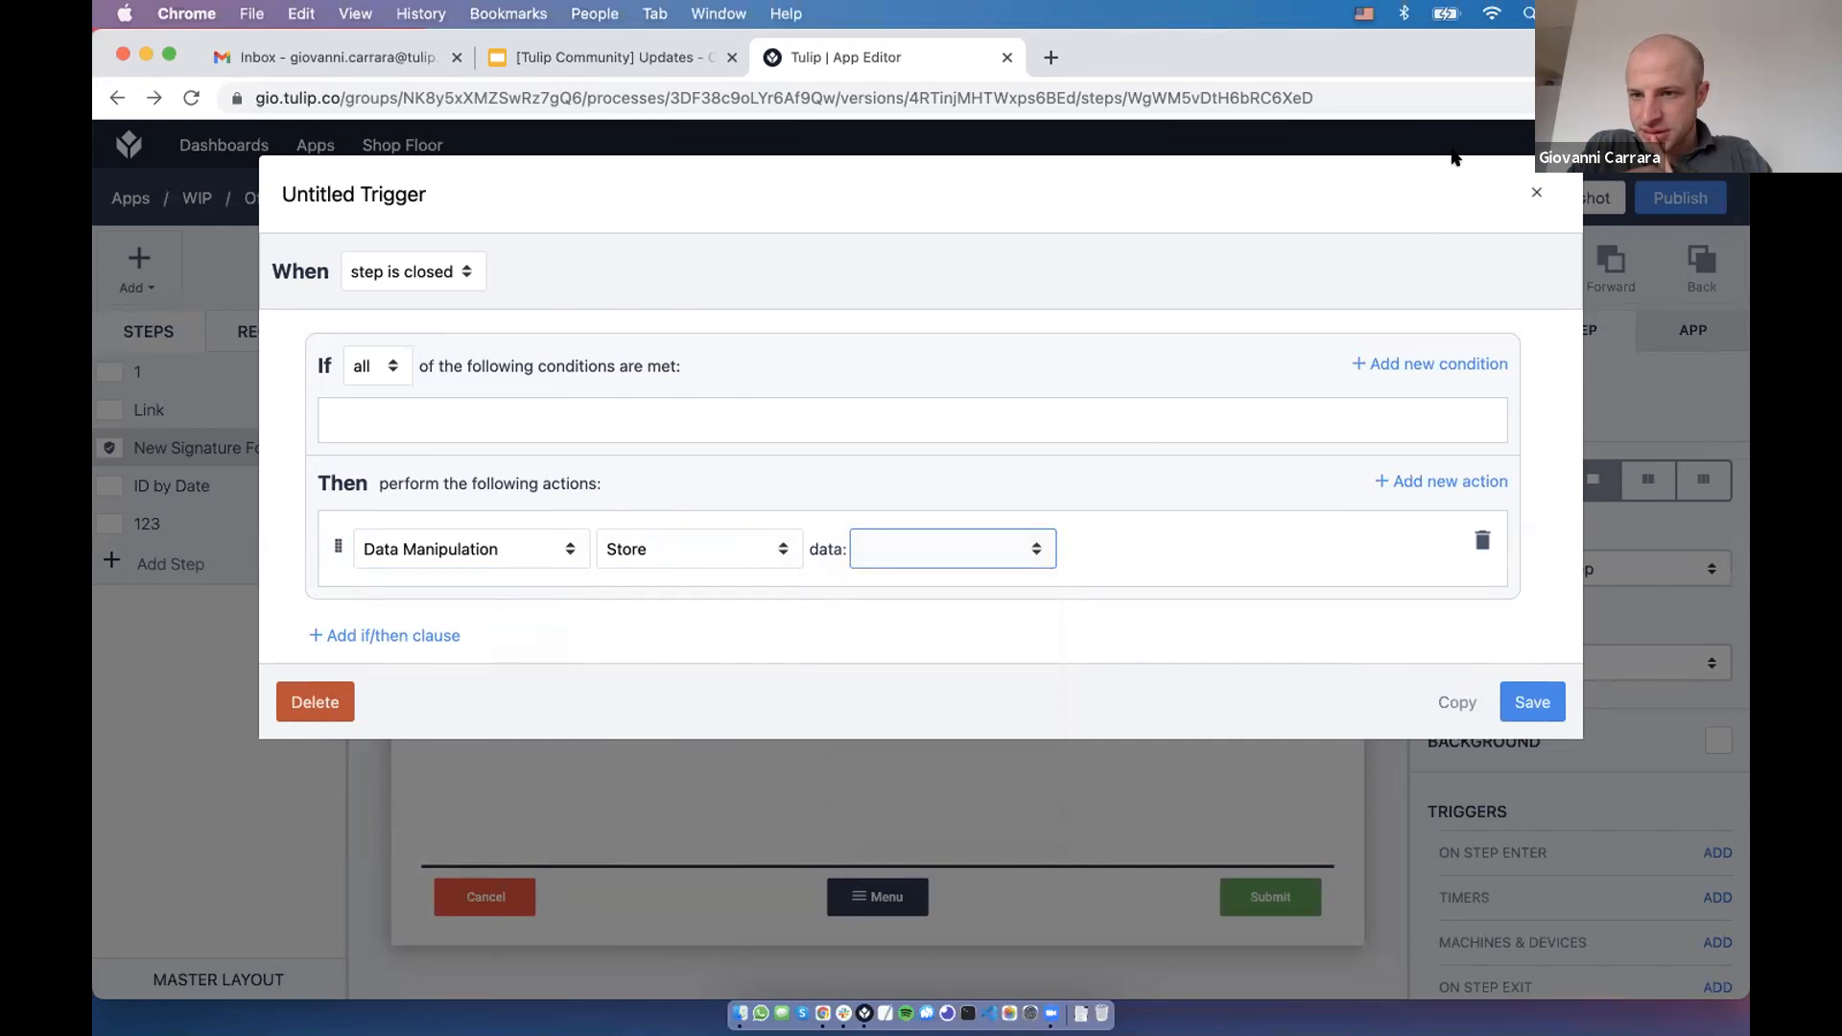
Add a condition to the trigger, look through its data source options and switch to Tulip Player
left_click(1414, 362)
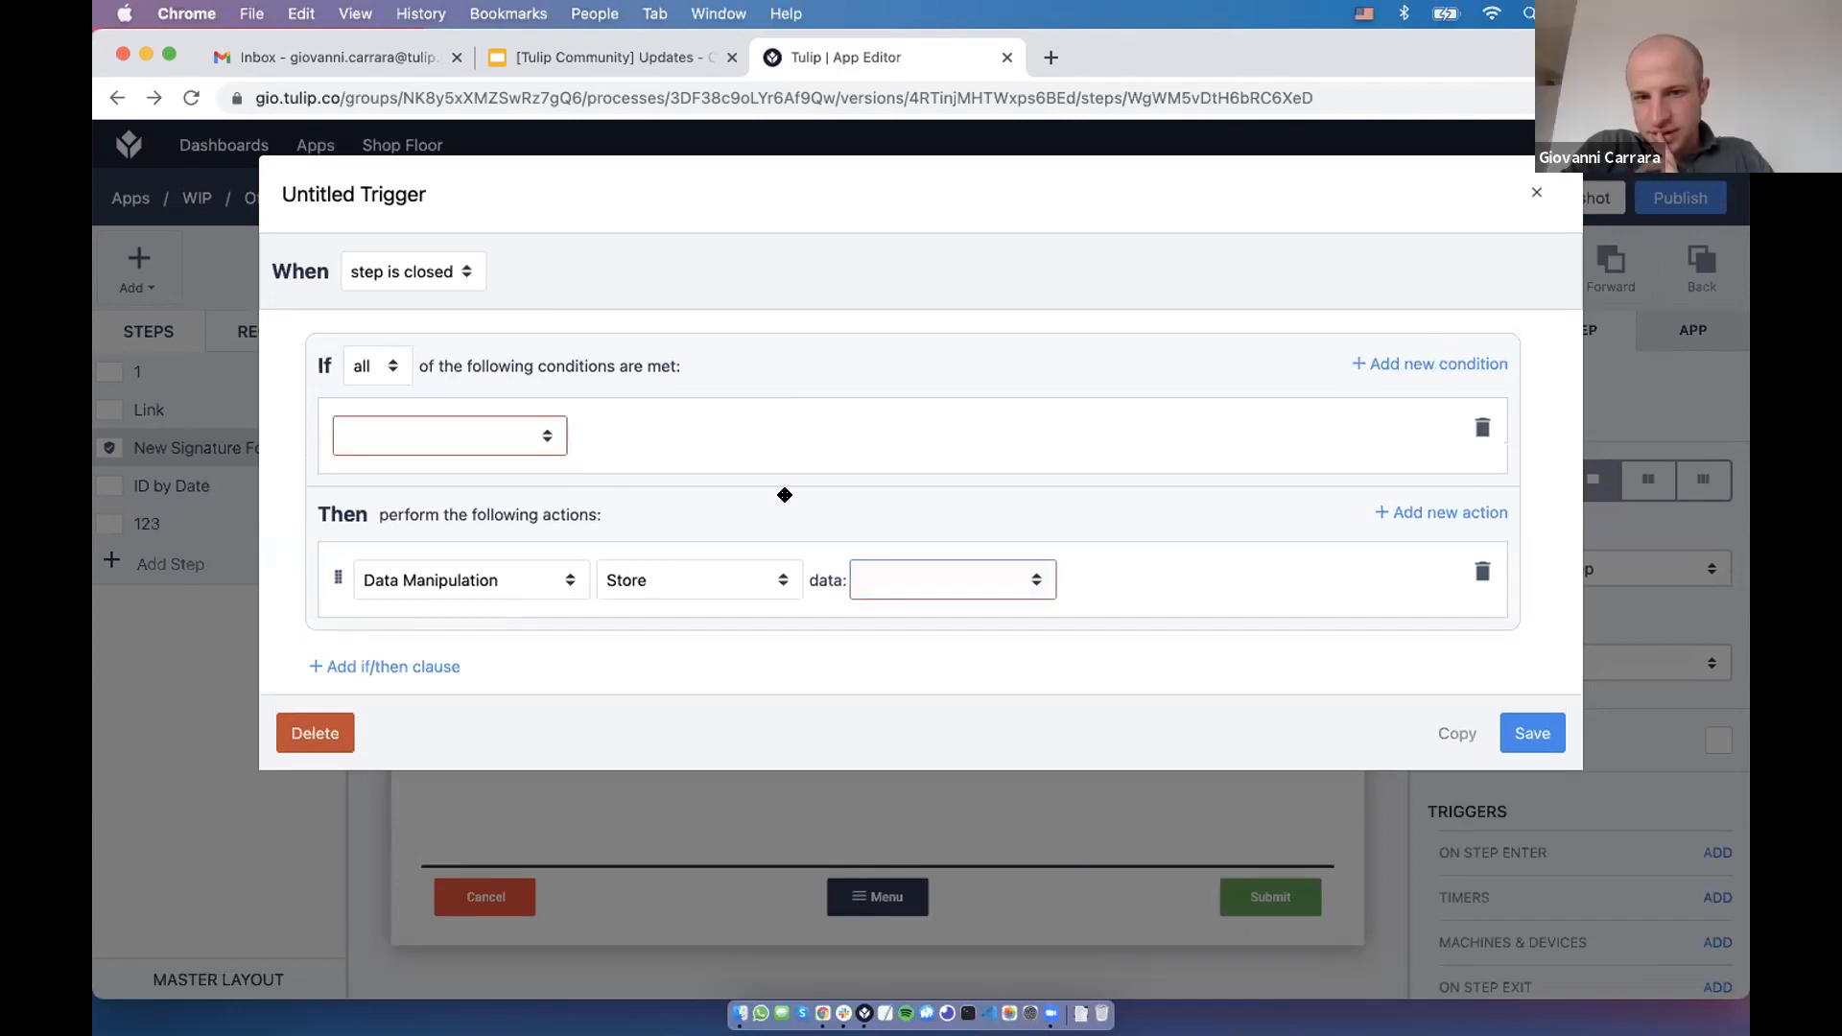
left_click(501, 430)
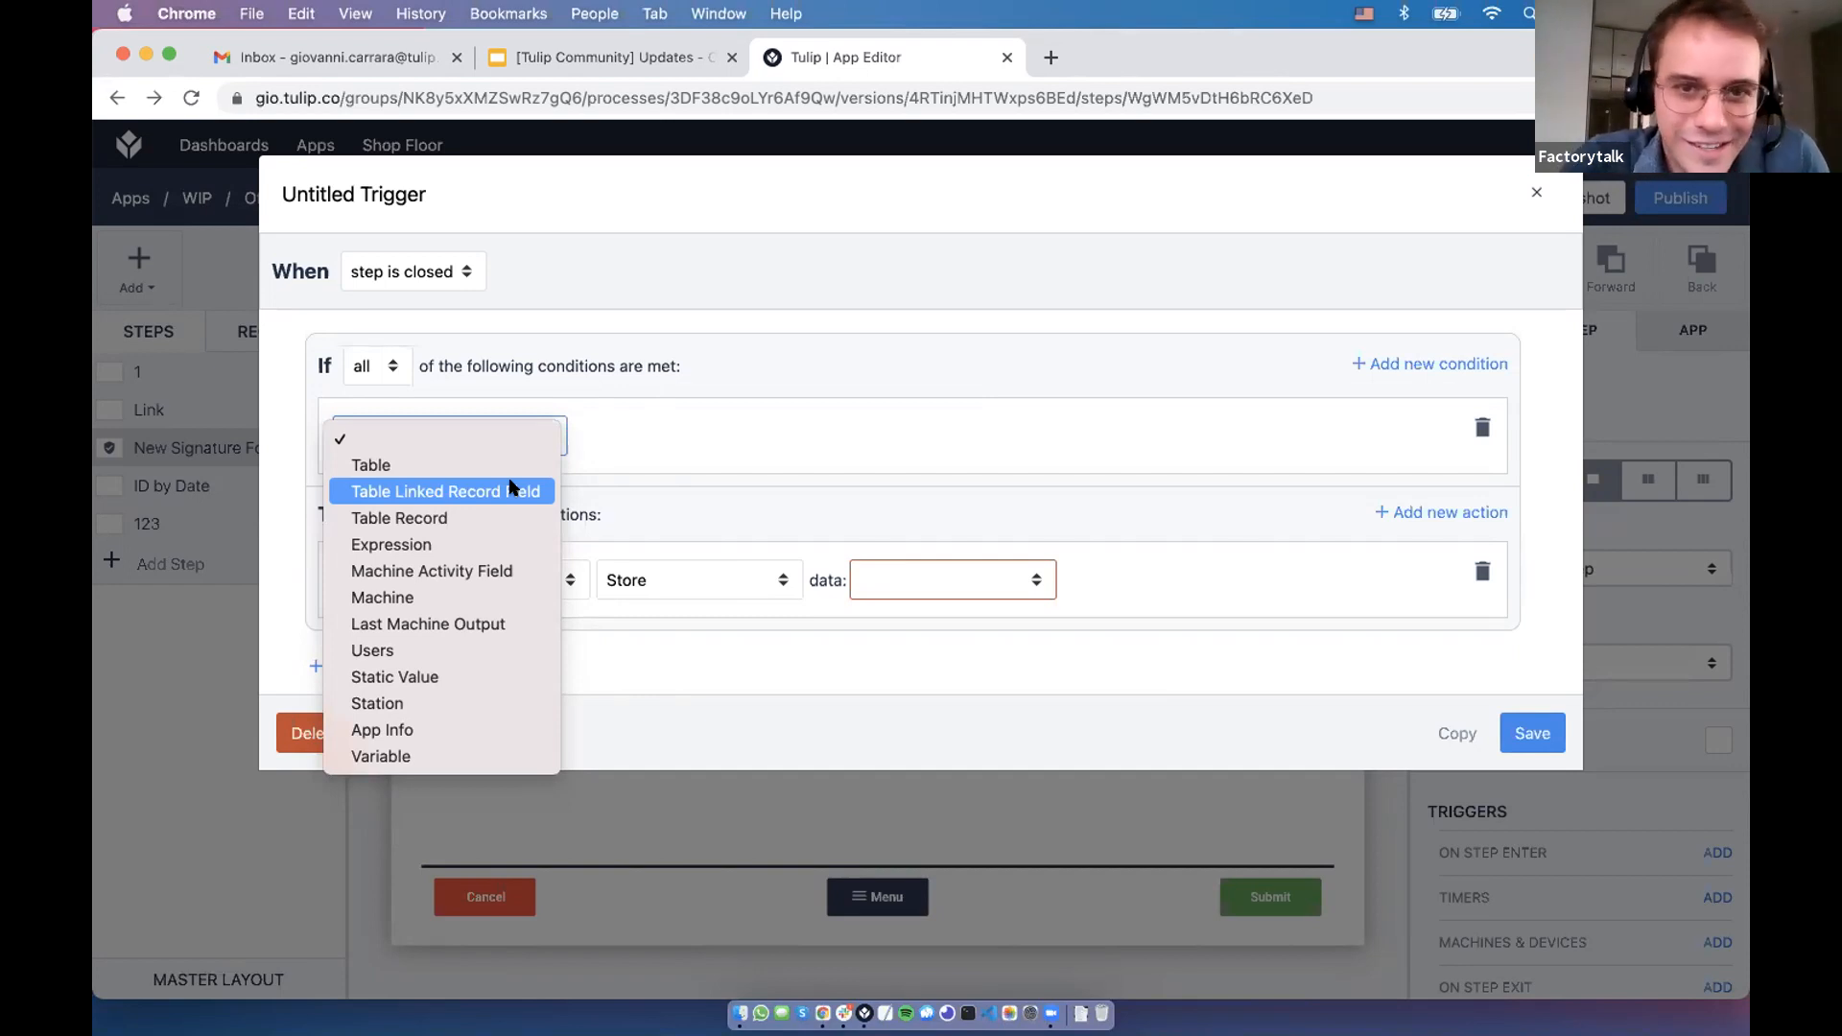
key("super+Tab")
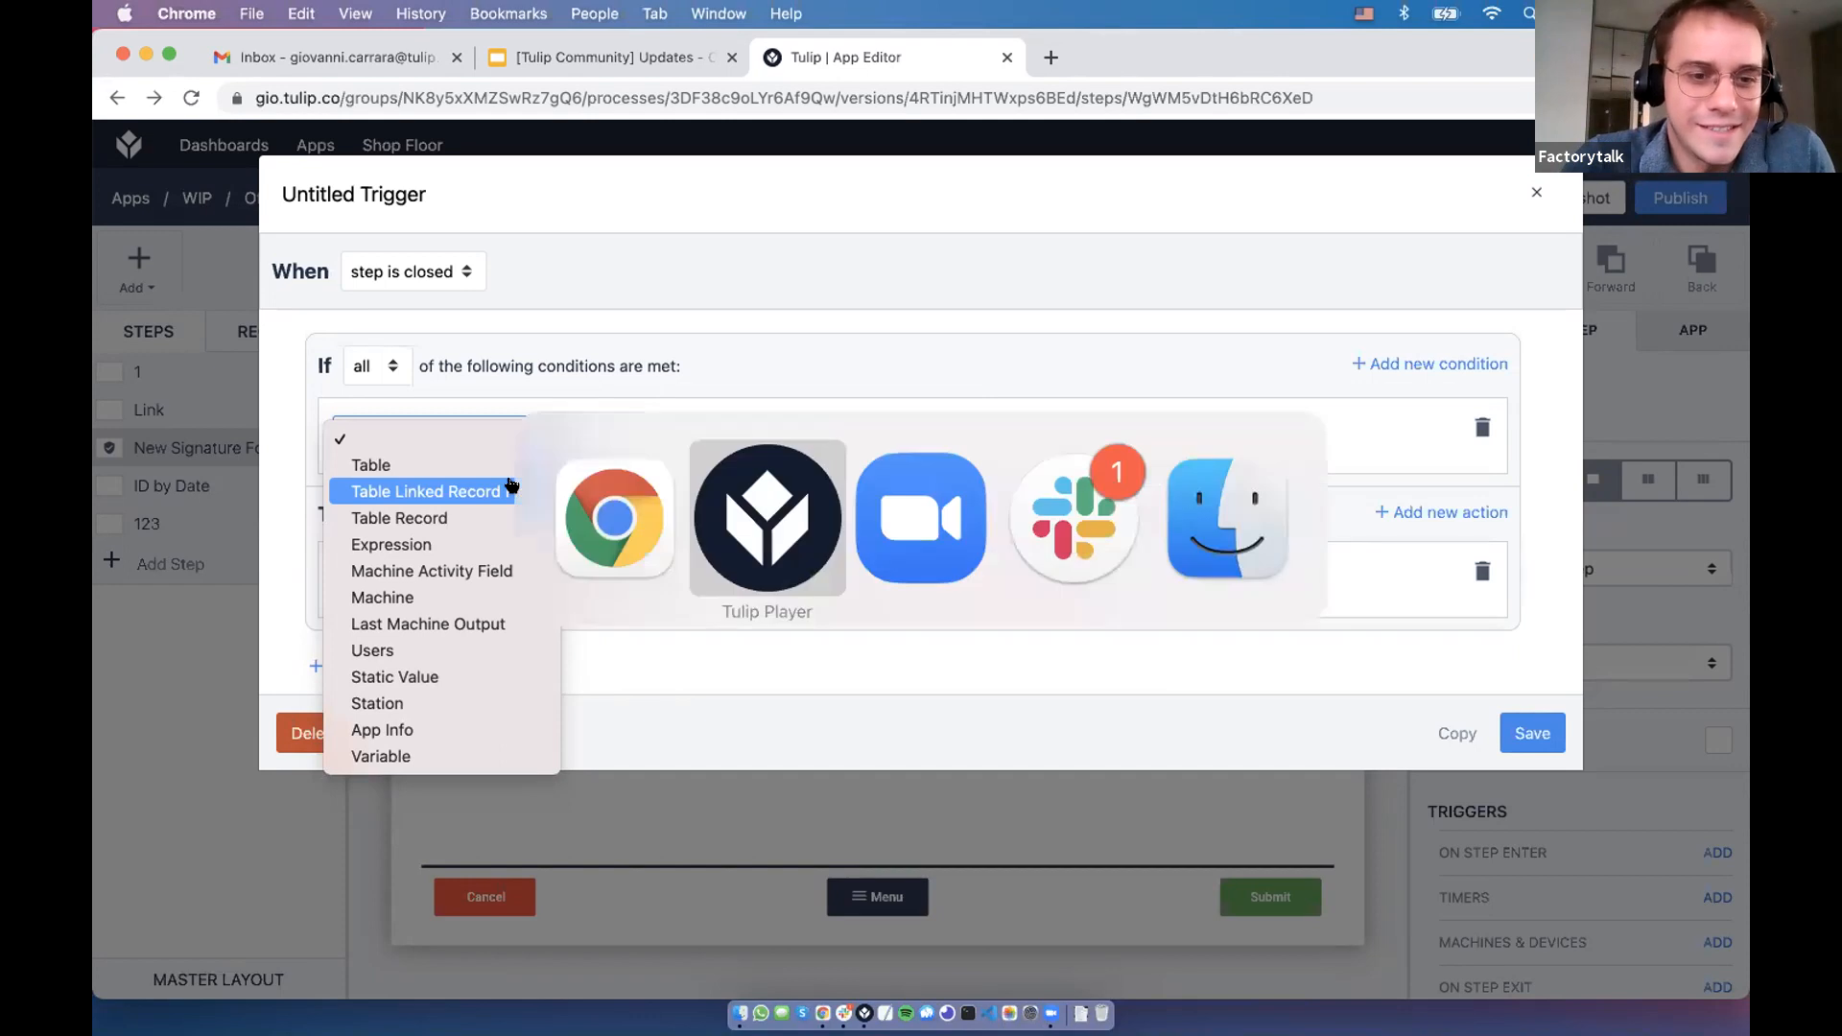